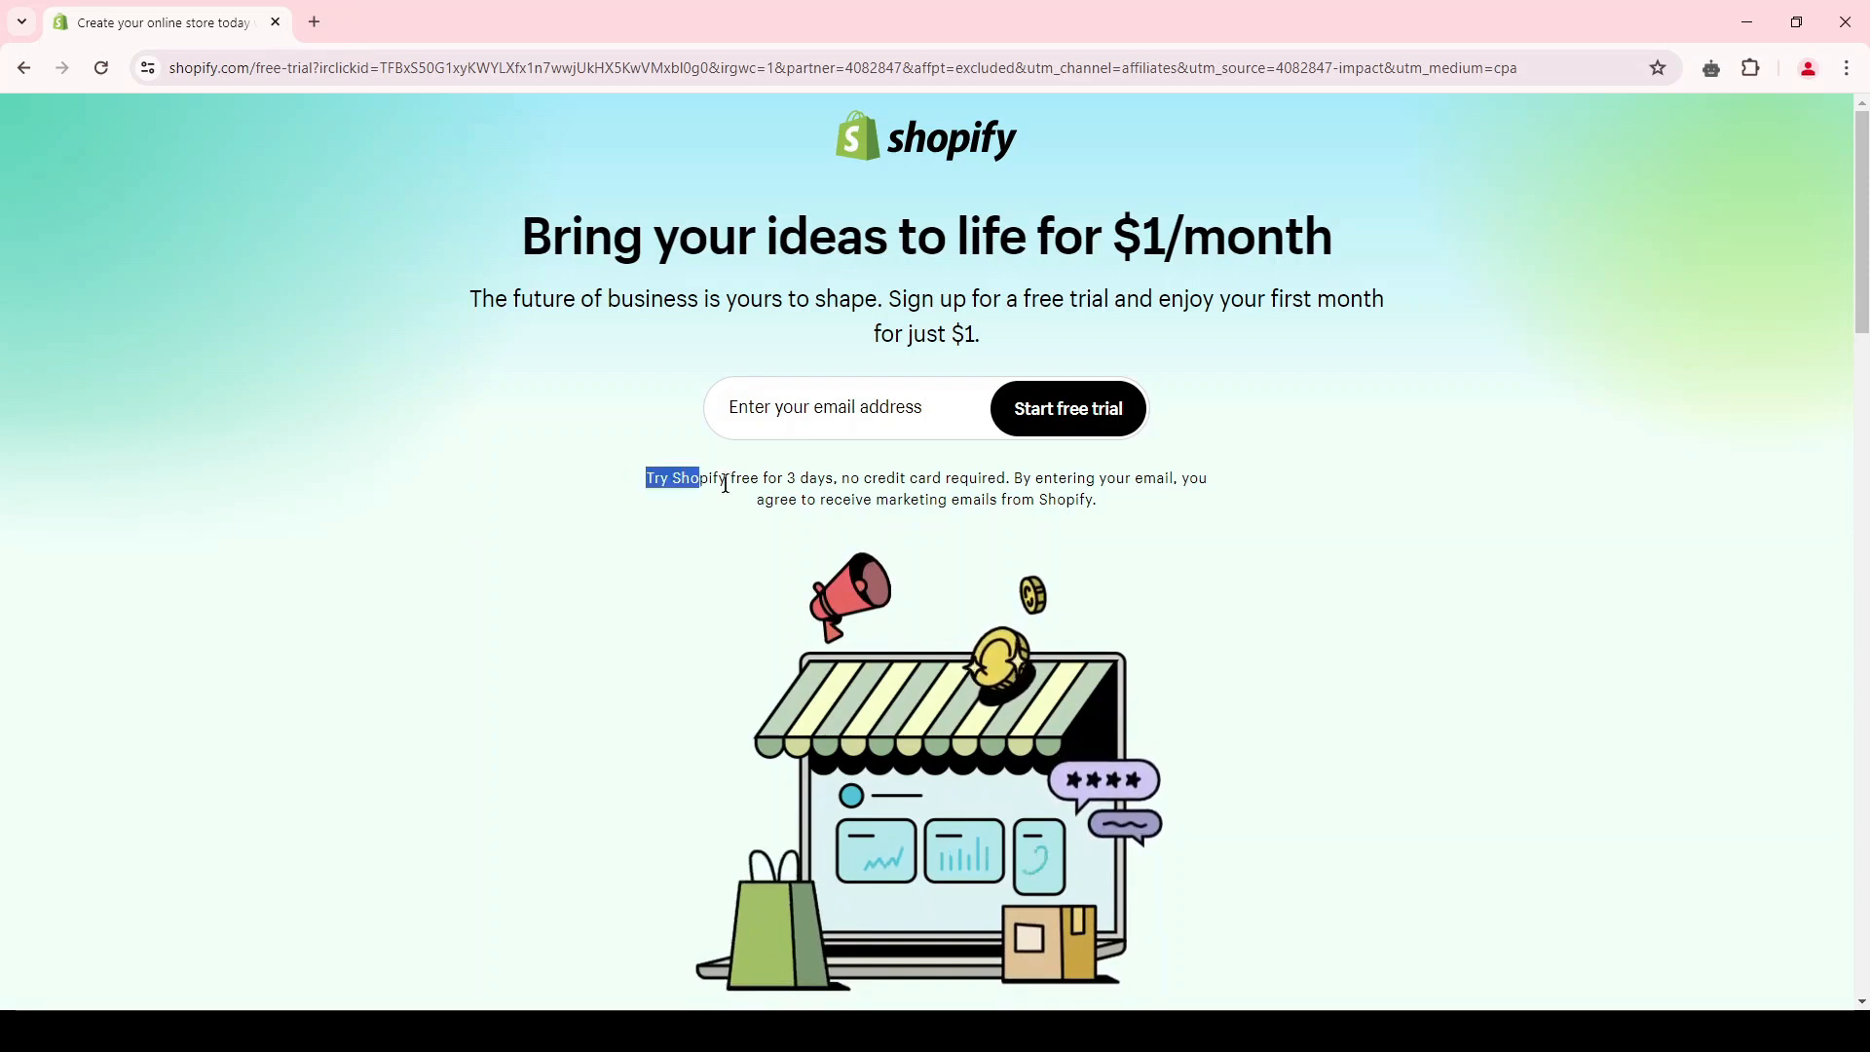
drag(725, 484, 826, 485)
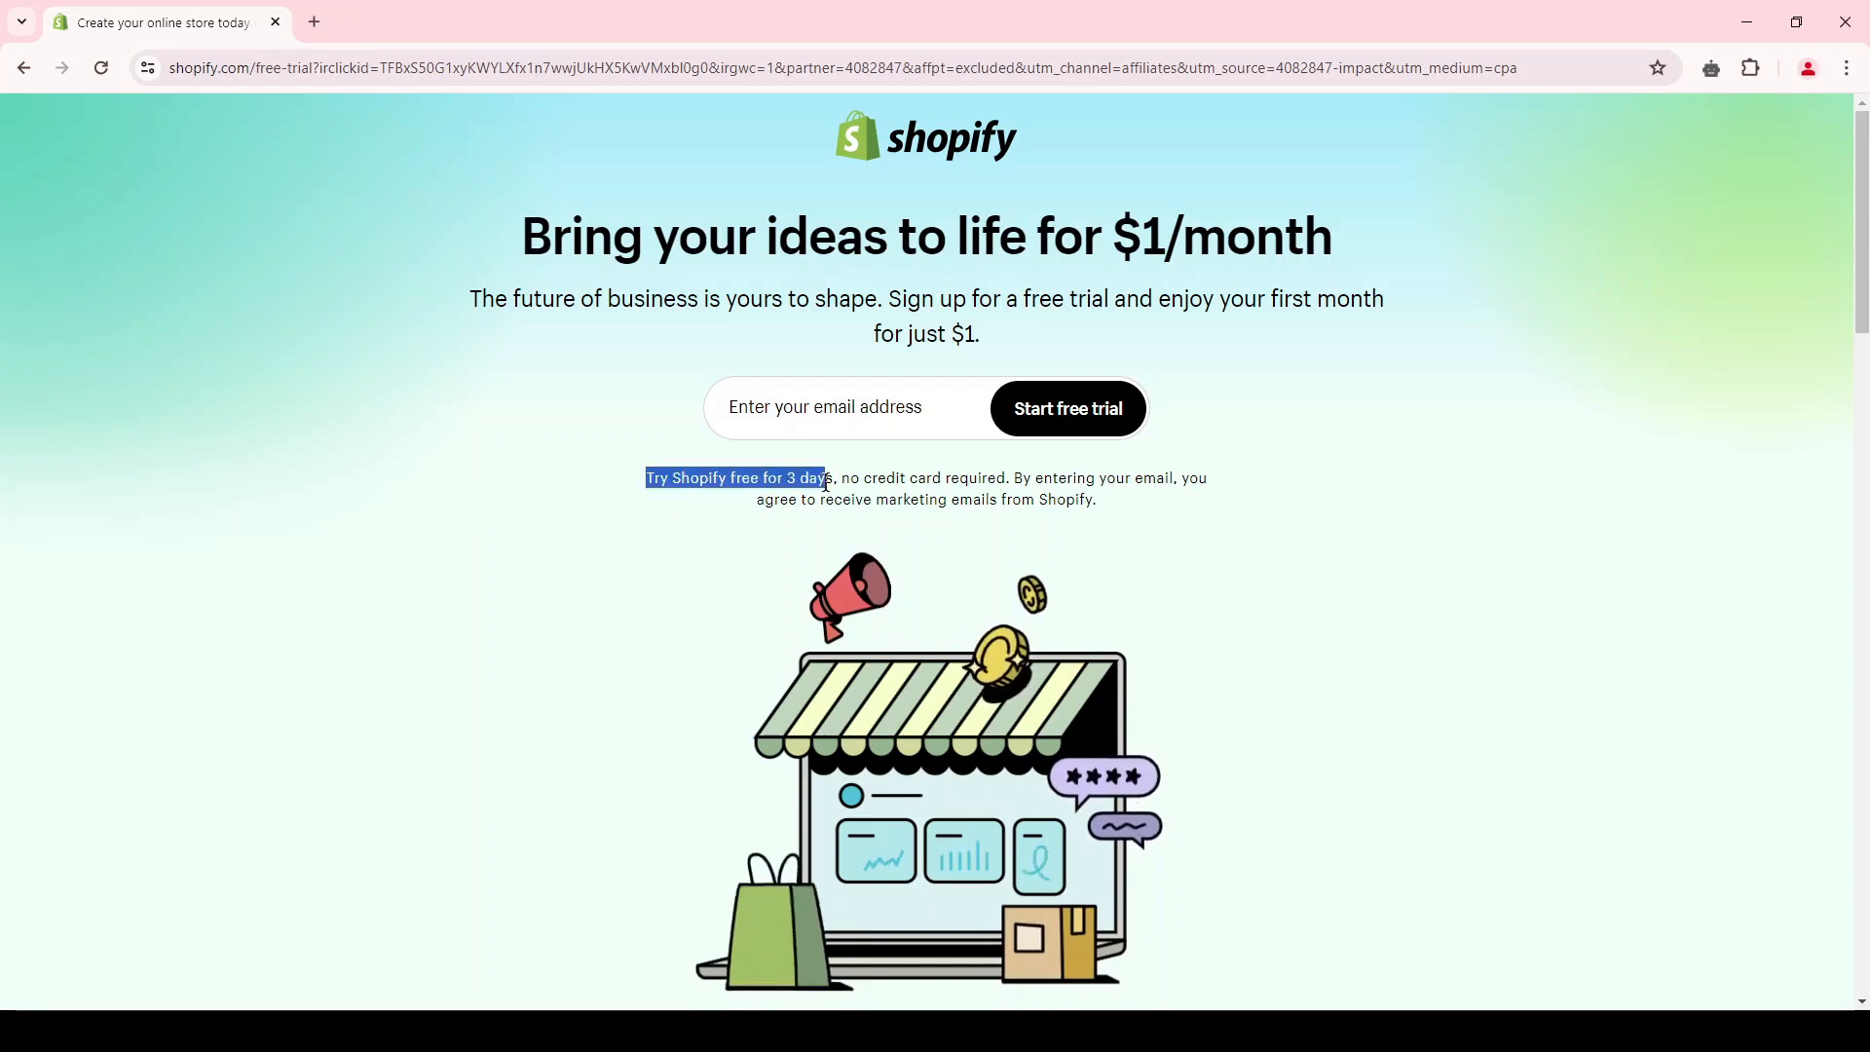
click(982, 340)
drag(942, 336, 1168, 304)
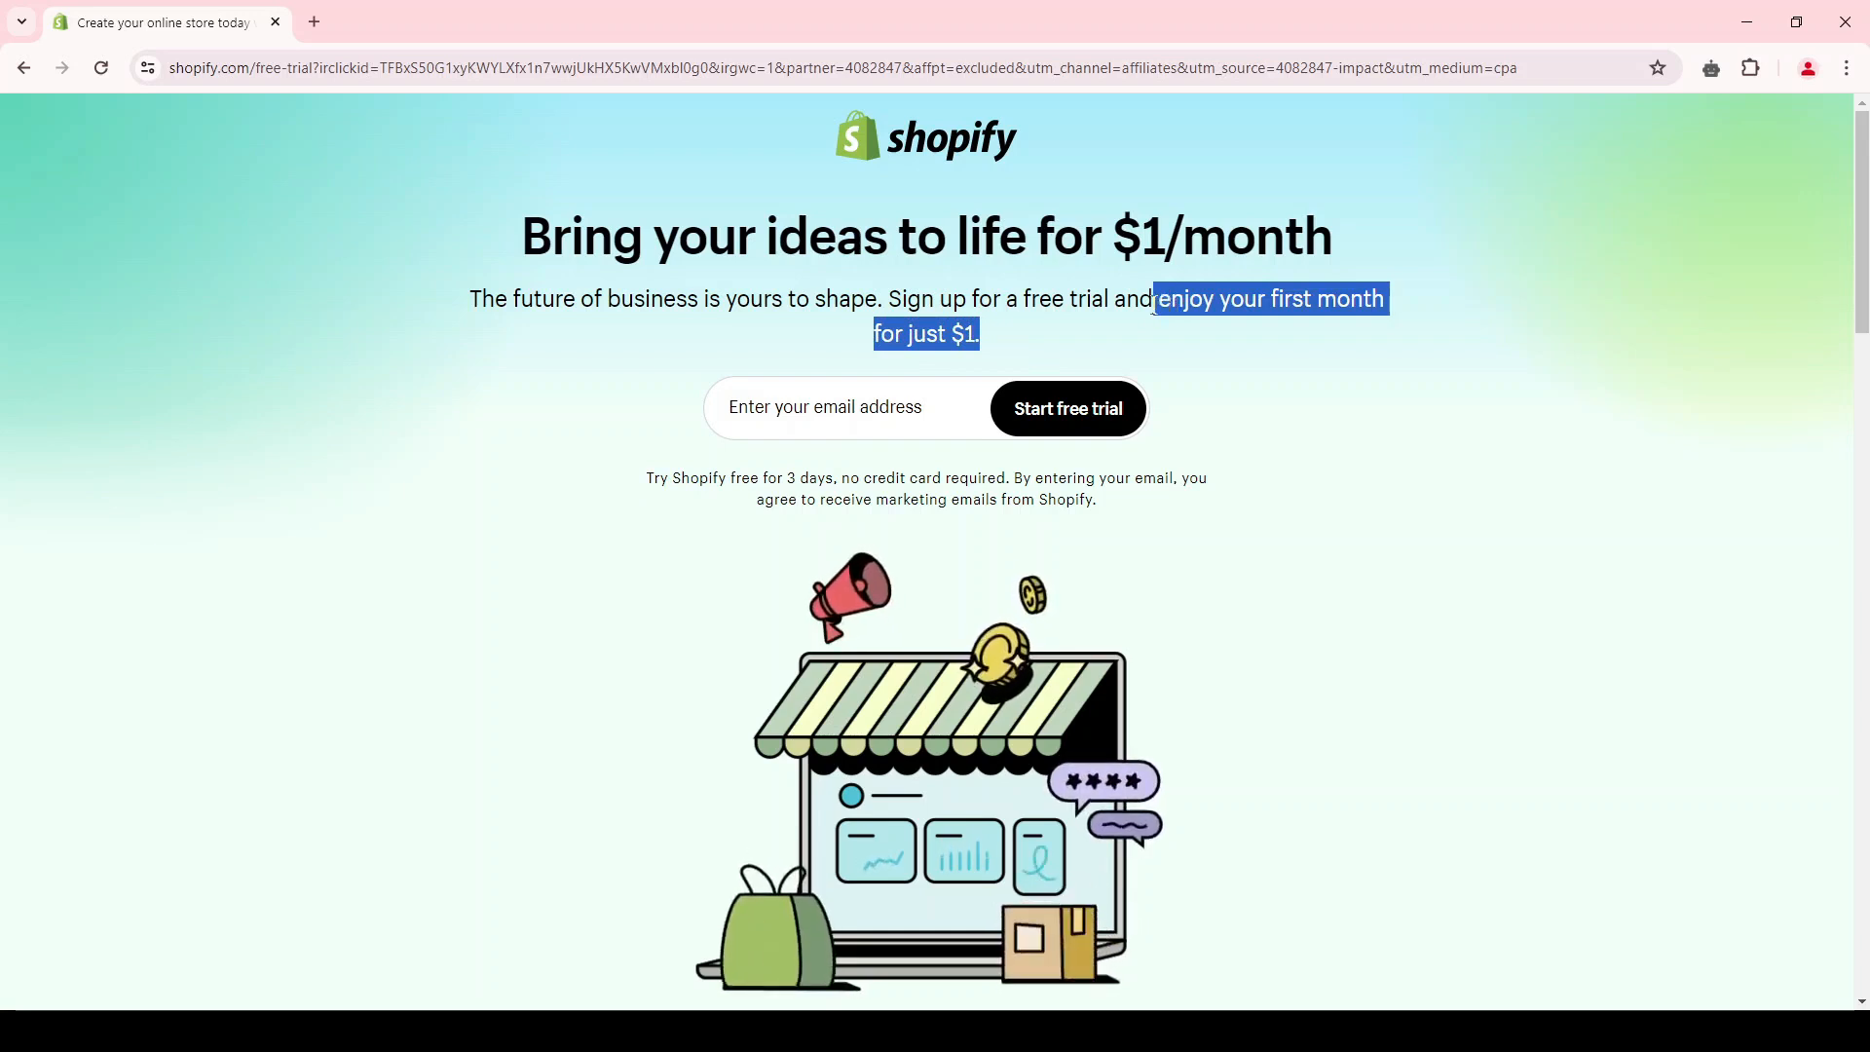
click(1154, 305)
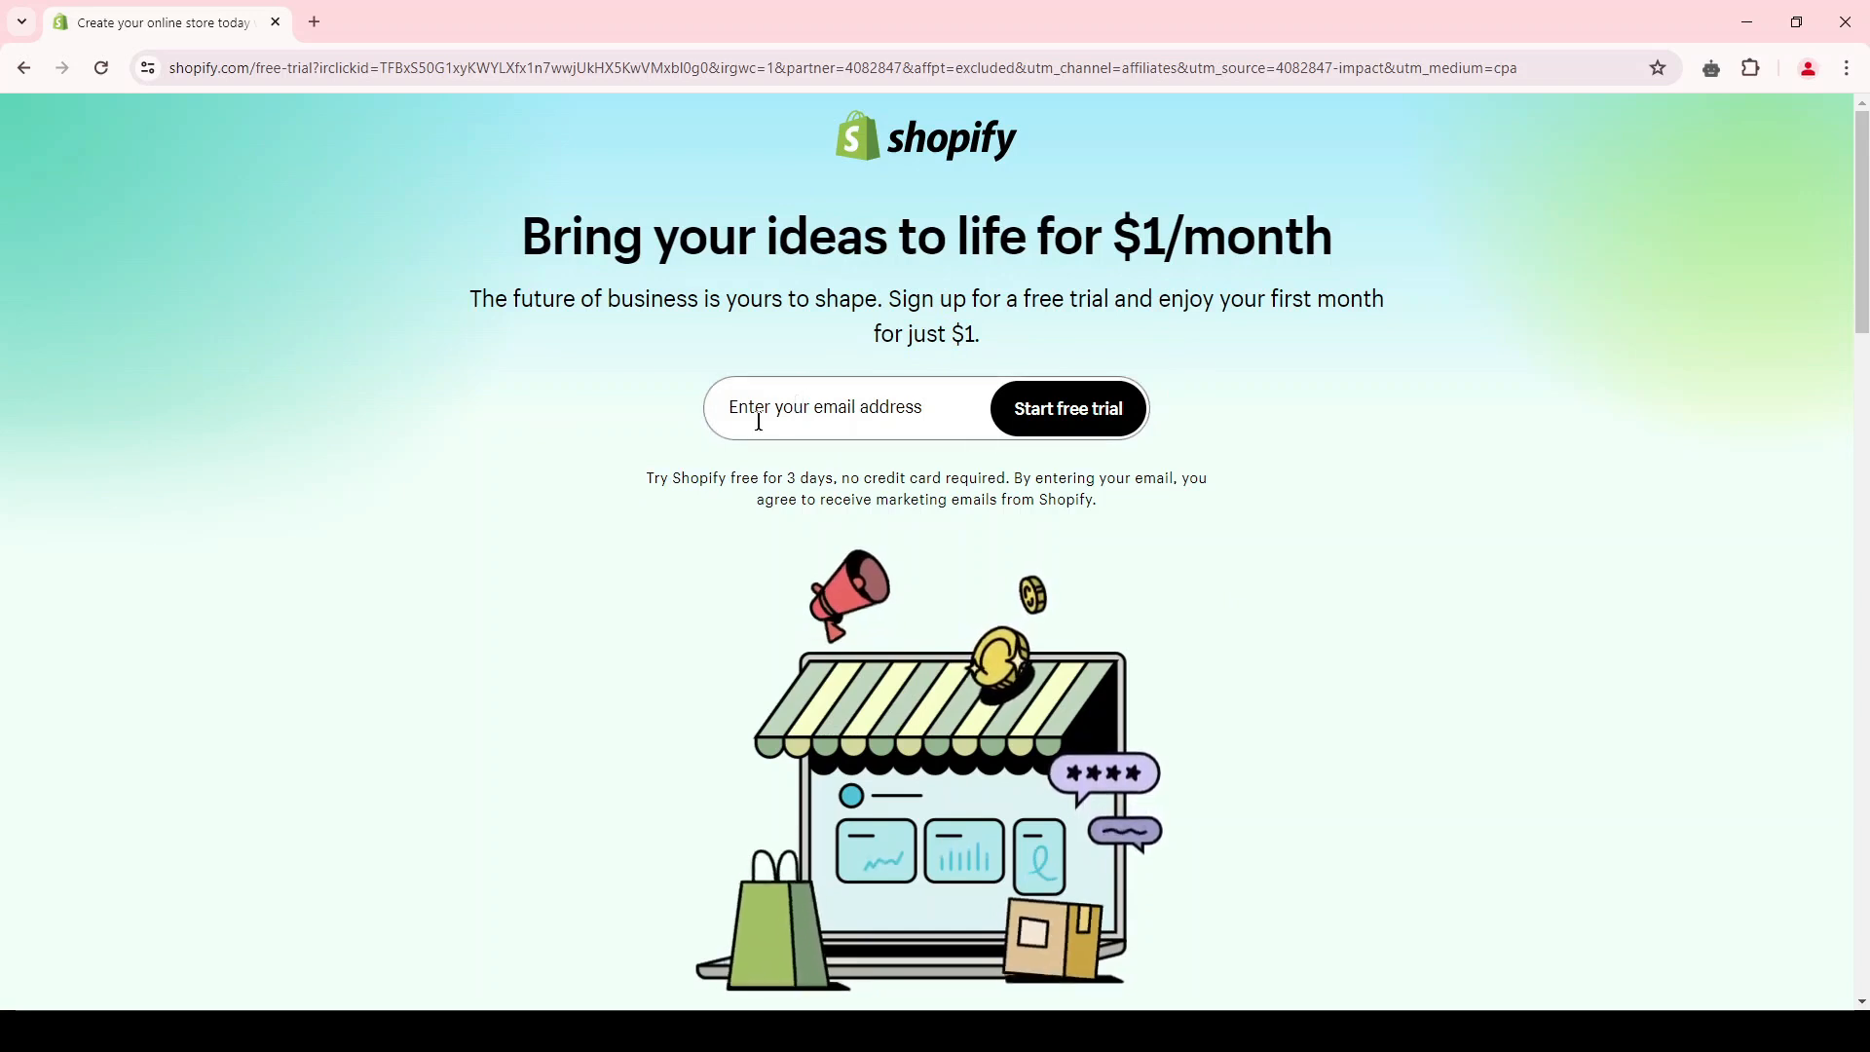
Step: Enter the account's email address and start the free trial
click(808, 403)
key(ctrl+v)
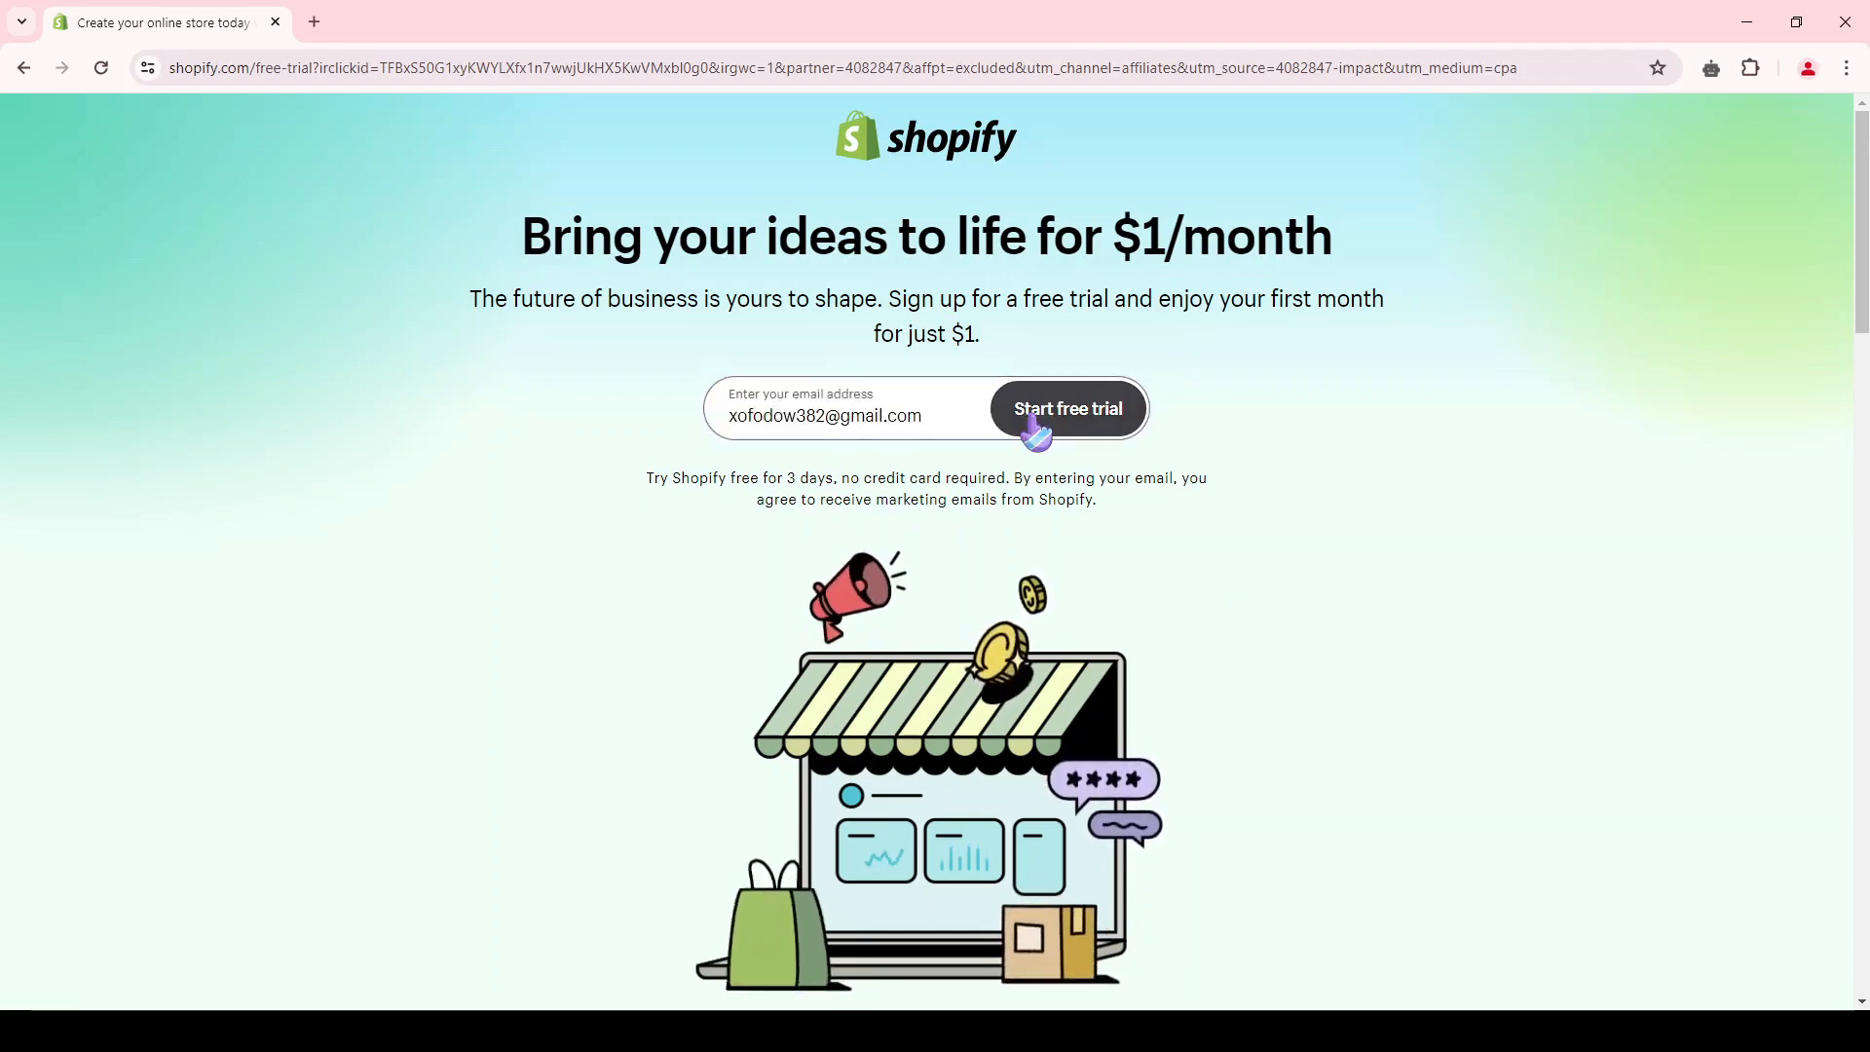
click(1098, 428)
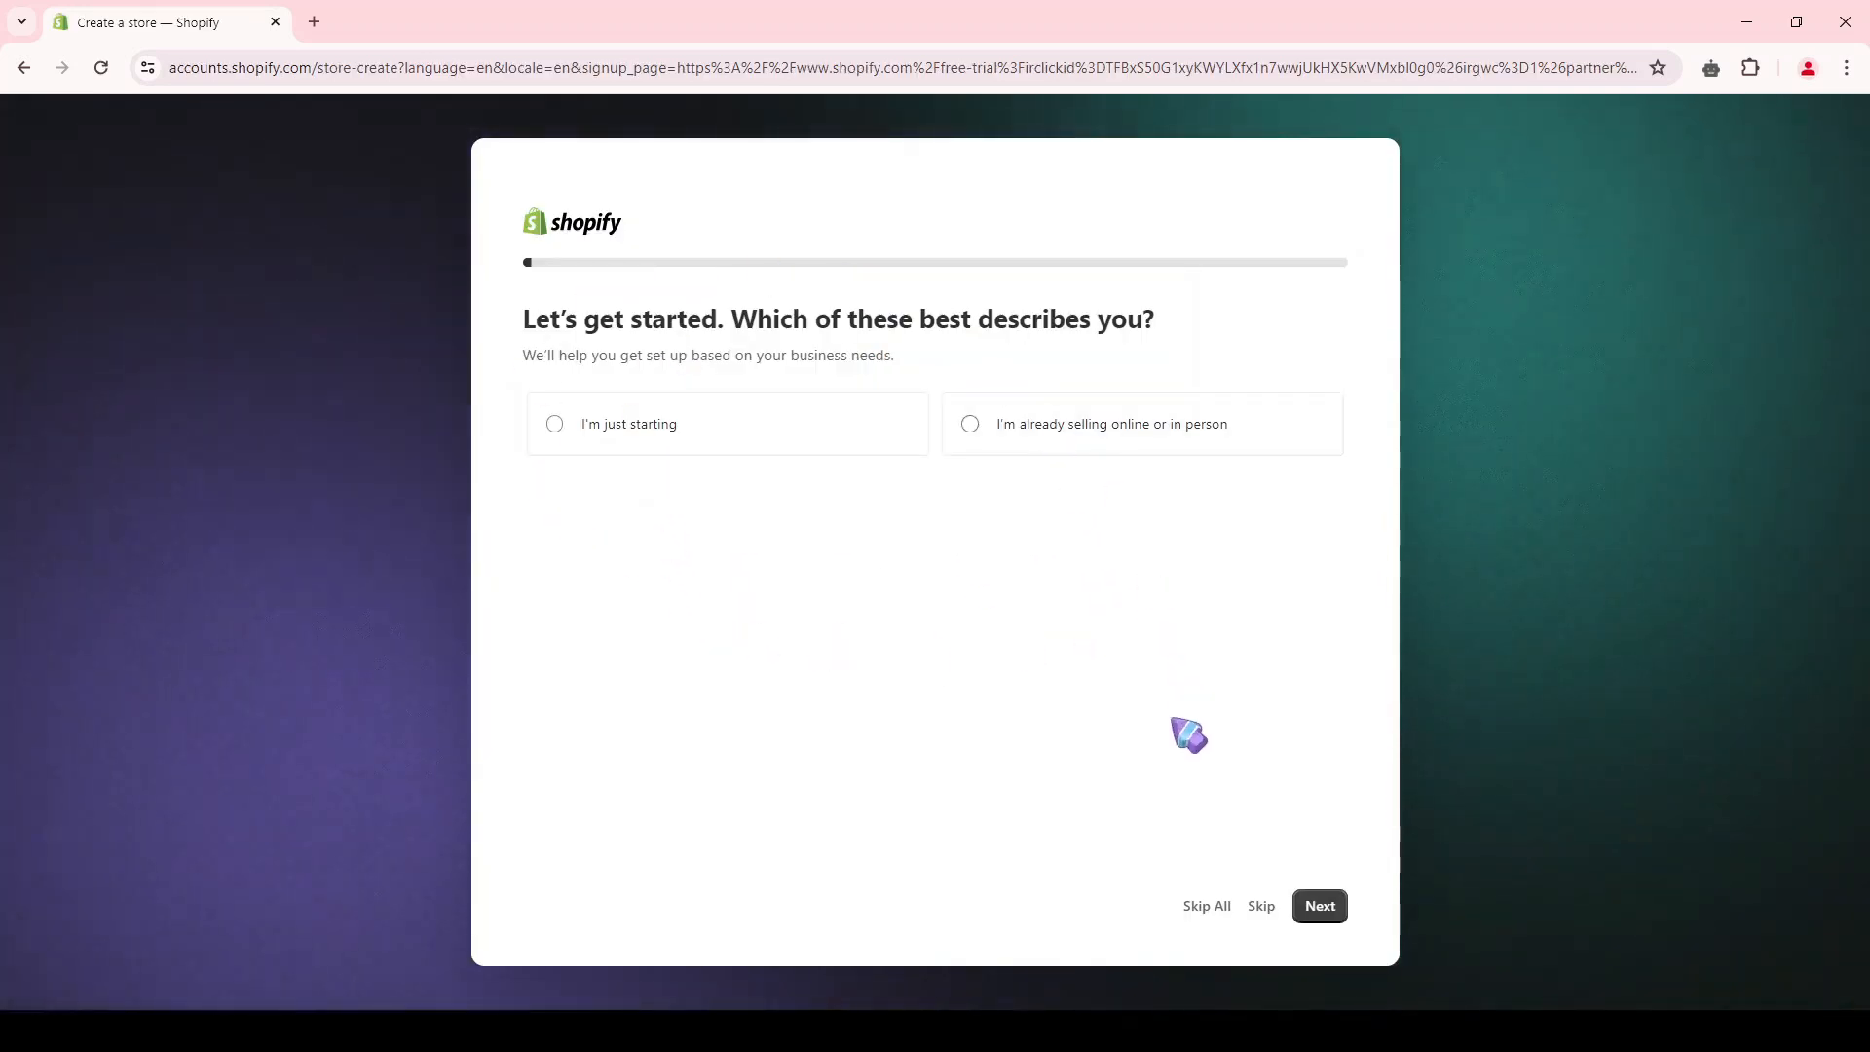
Step: Skip all the onboarding questions and set the business location to United States
click(1205, 907)
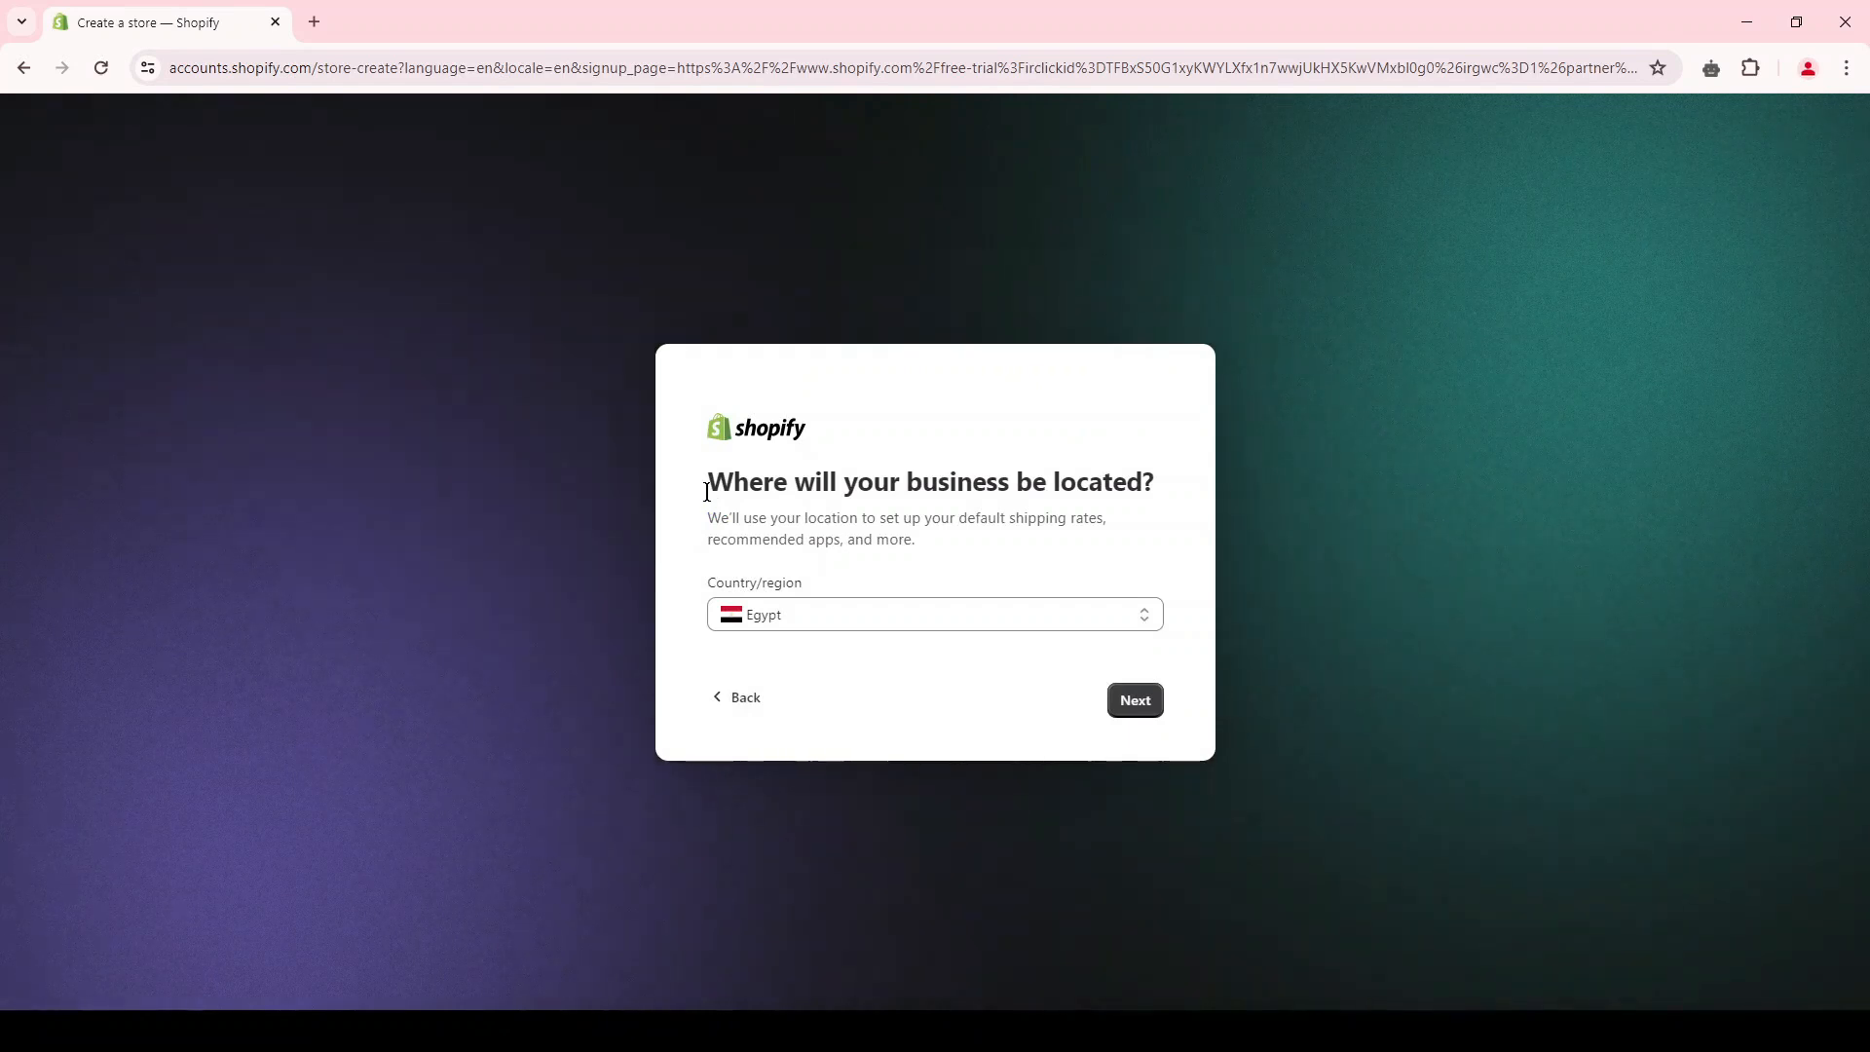
click(793, 614)
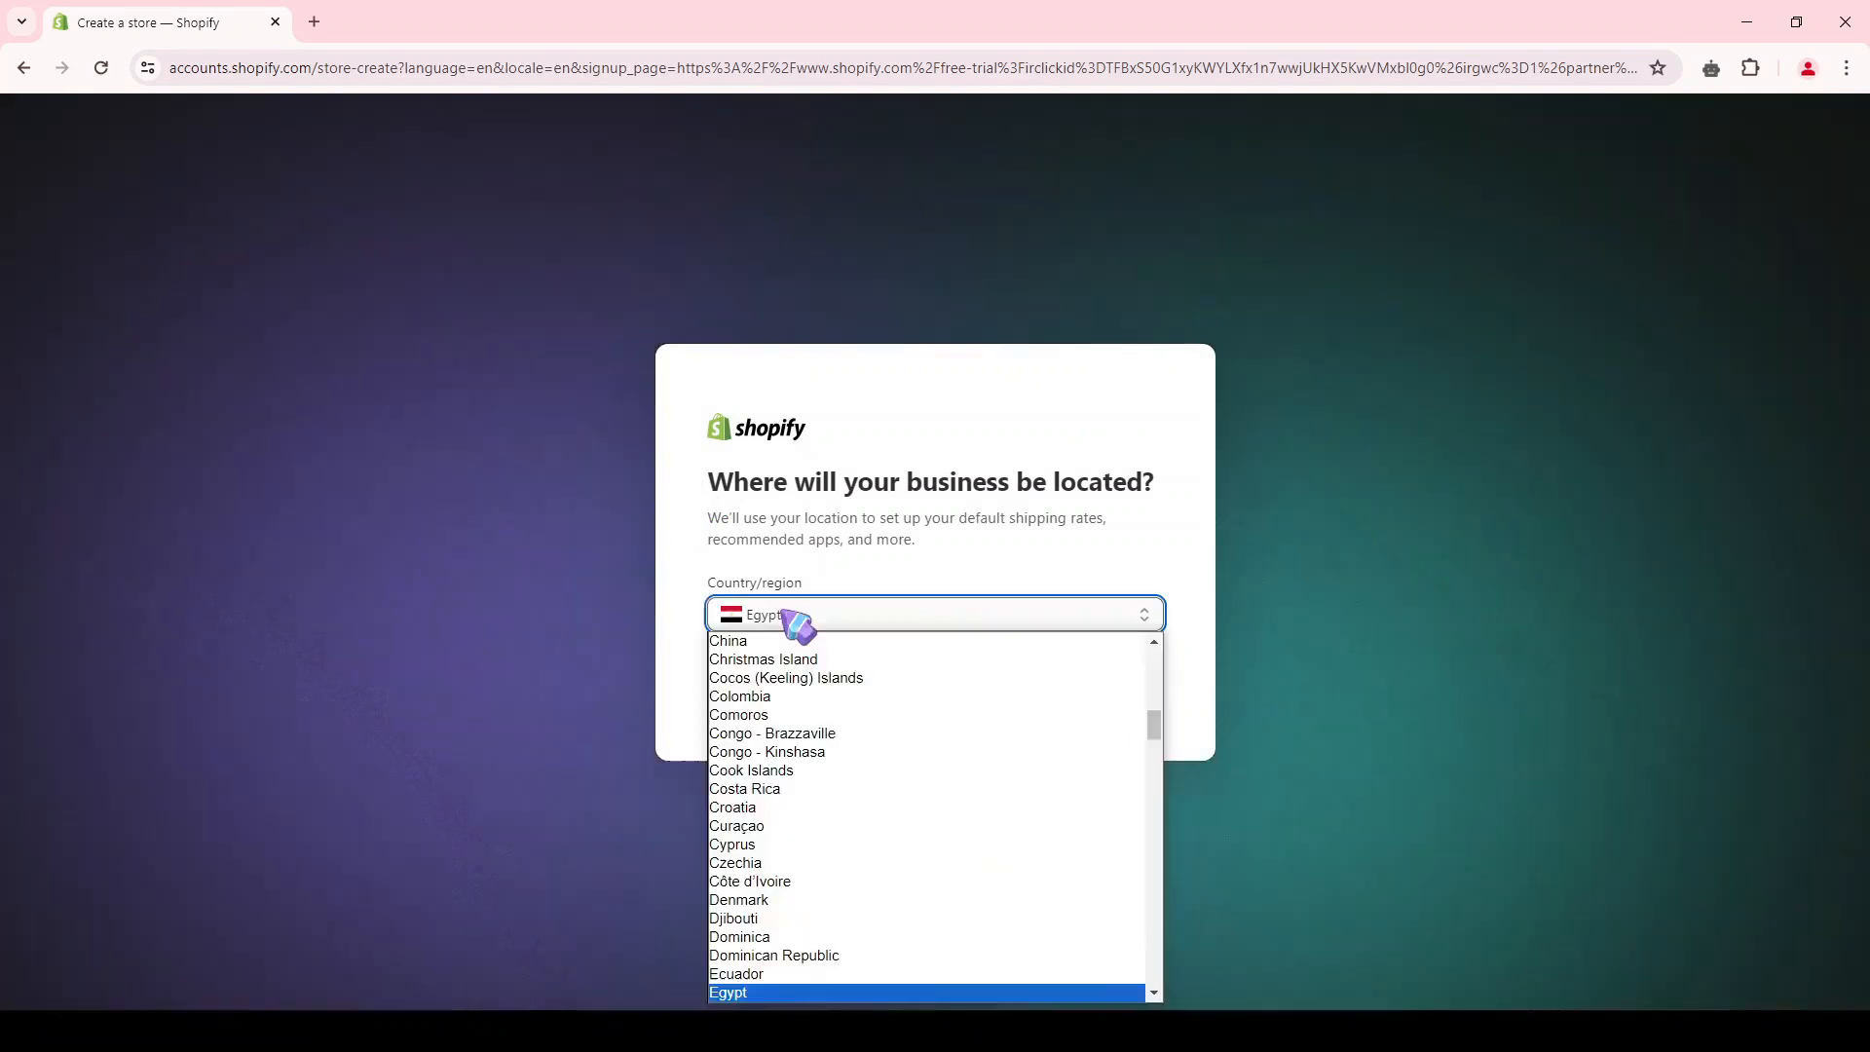
scroll(785, 838, up, 3)
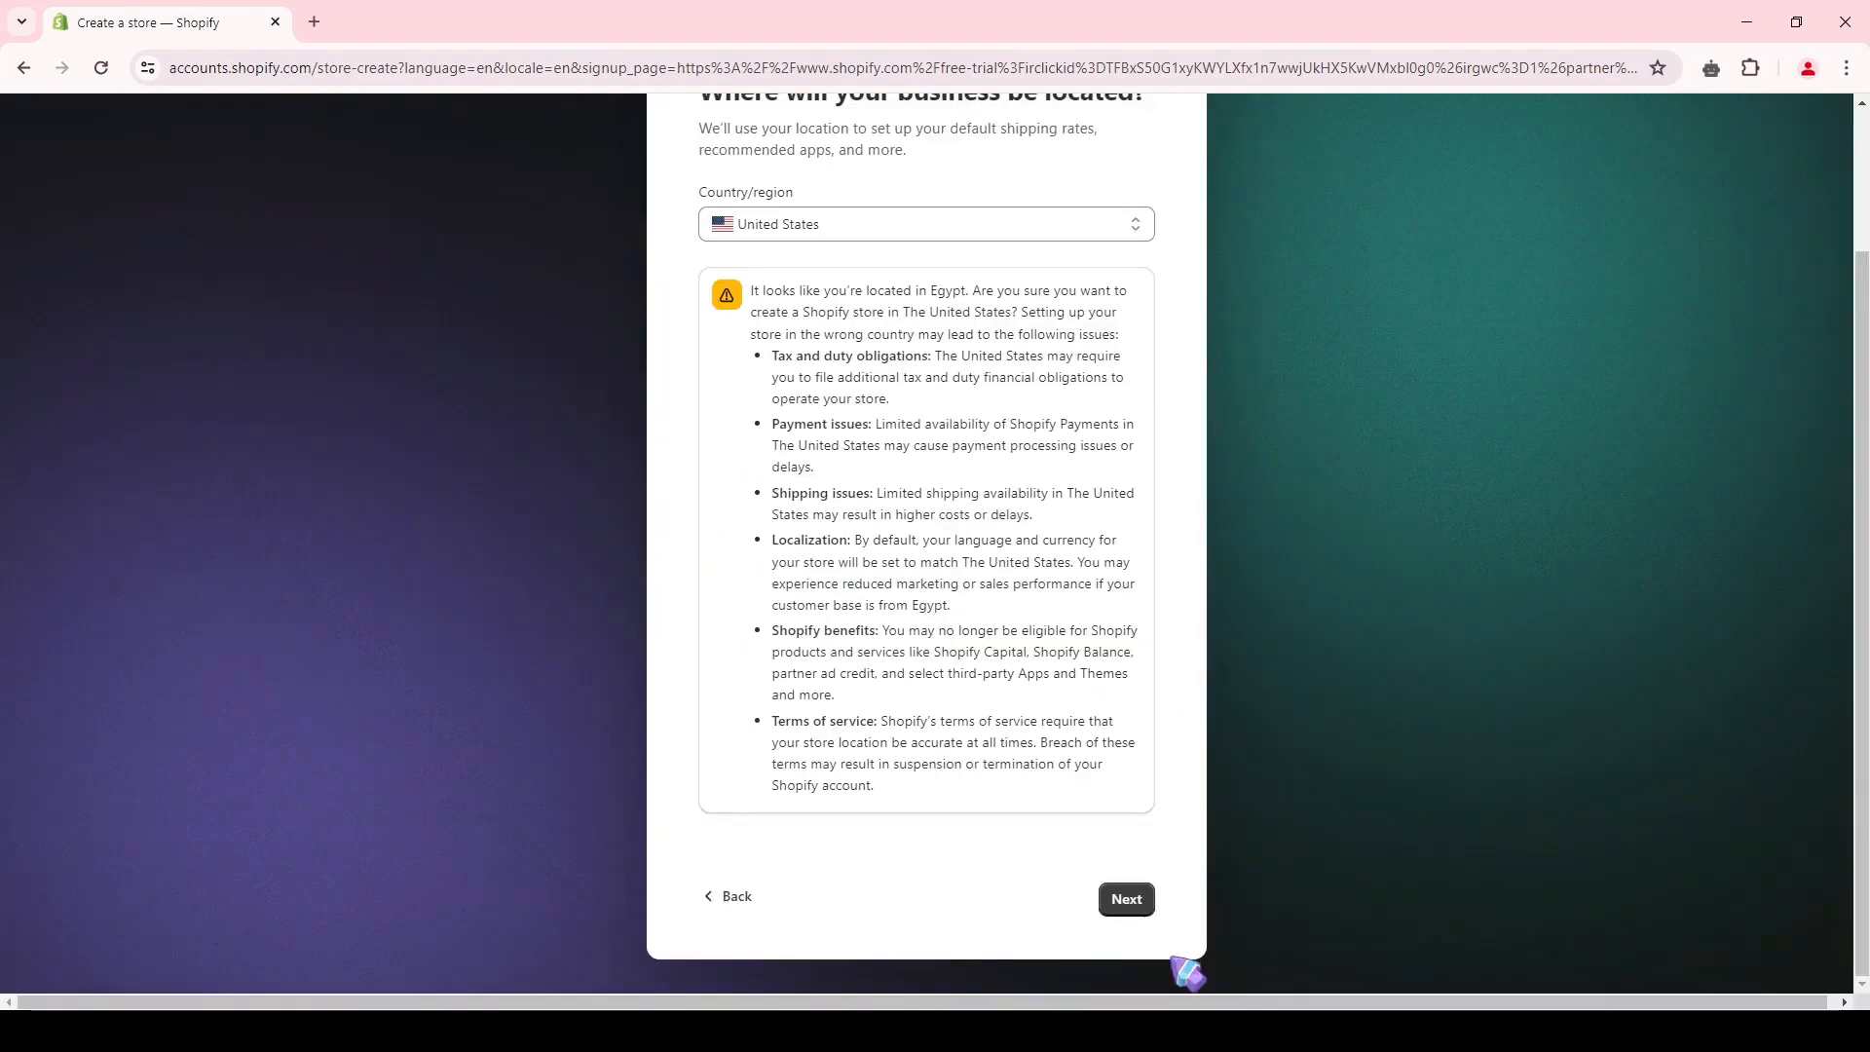
click(1128, 900)
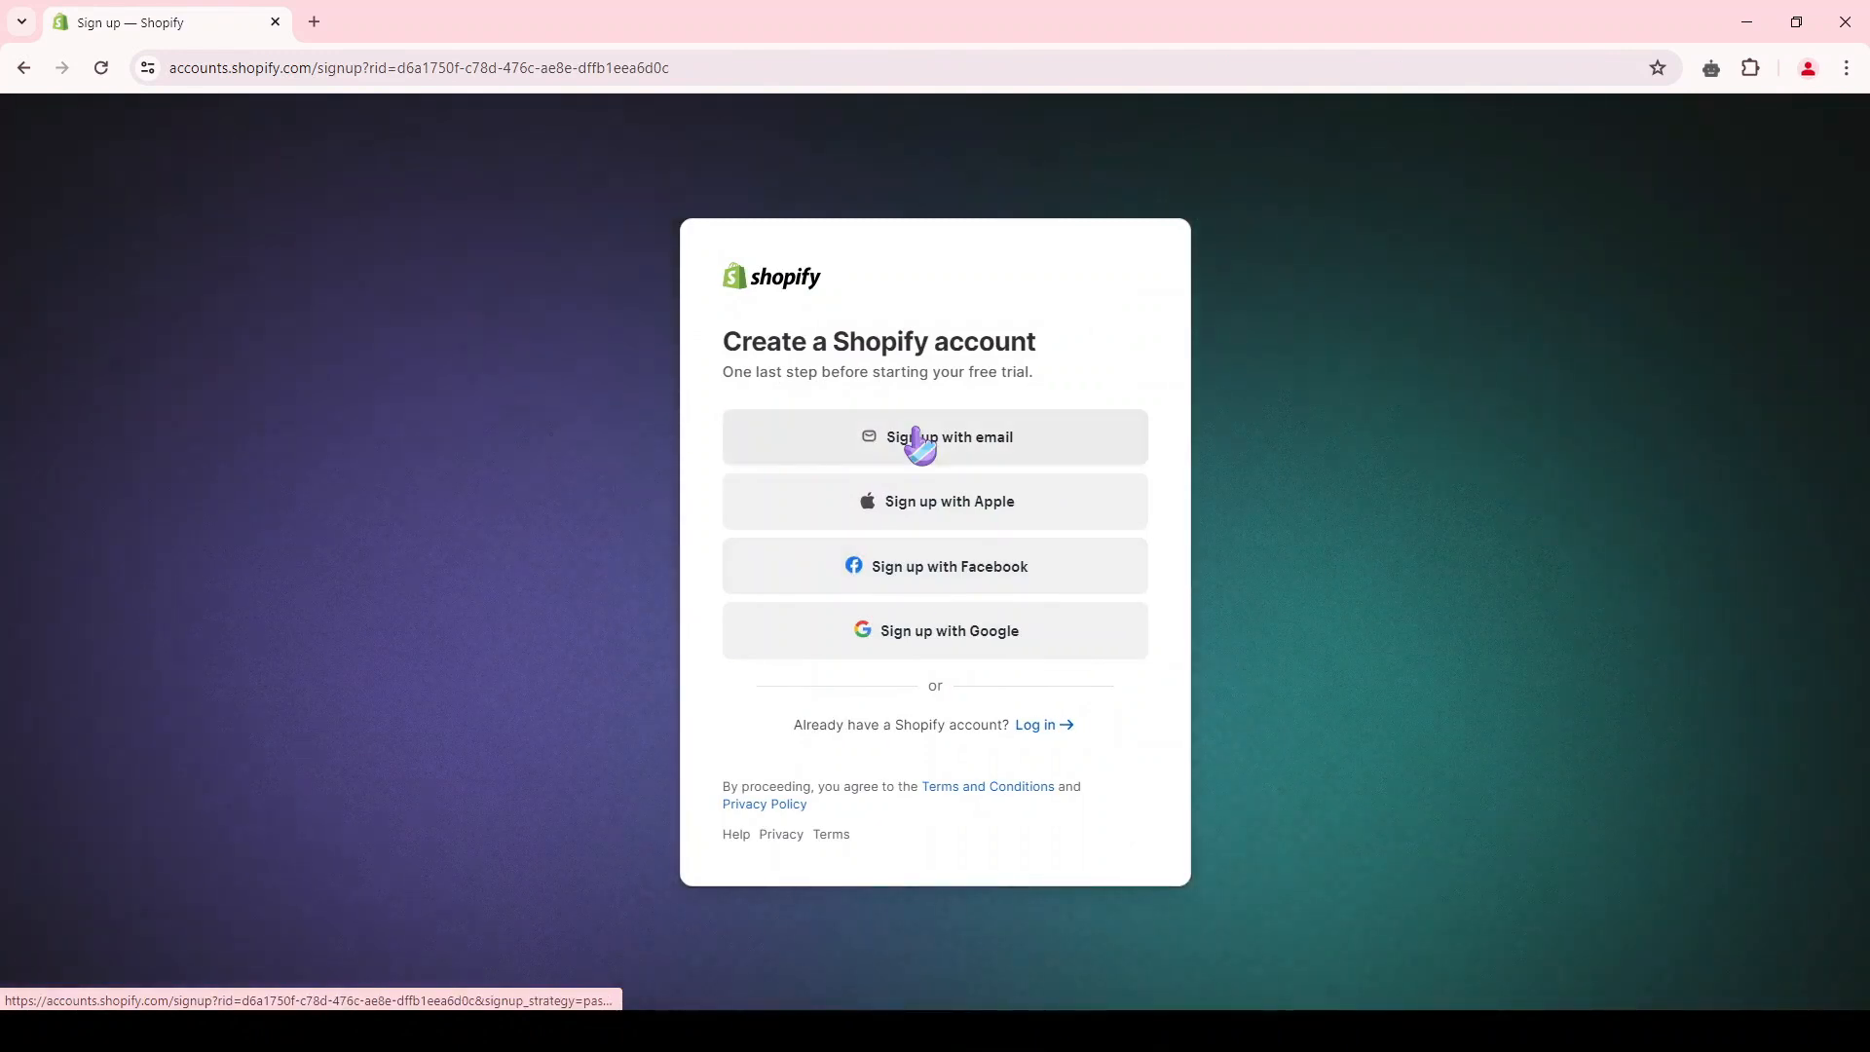
Step: Sign up with email, enter the account password and create the Shopify account
click(918, 440)
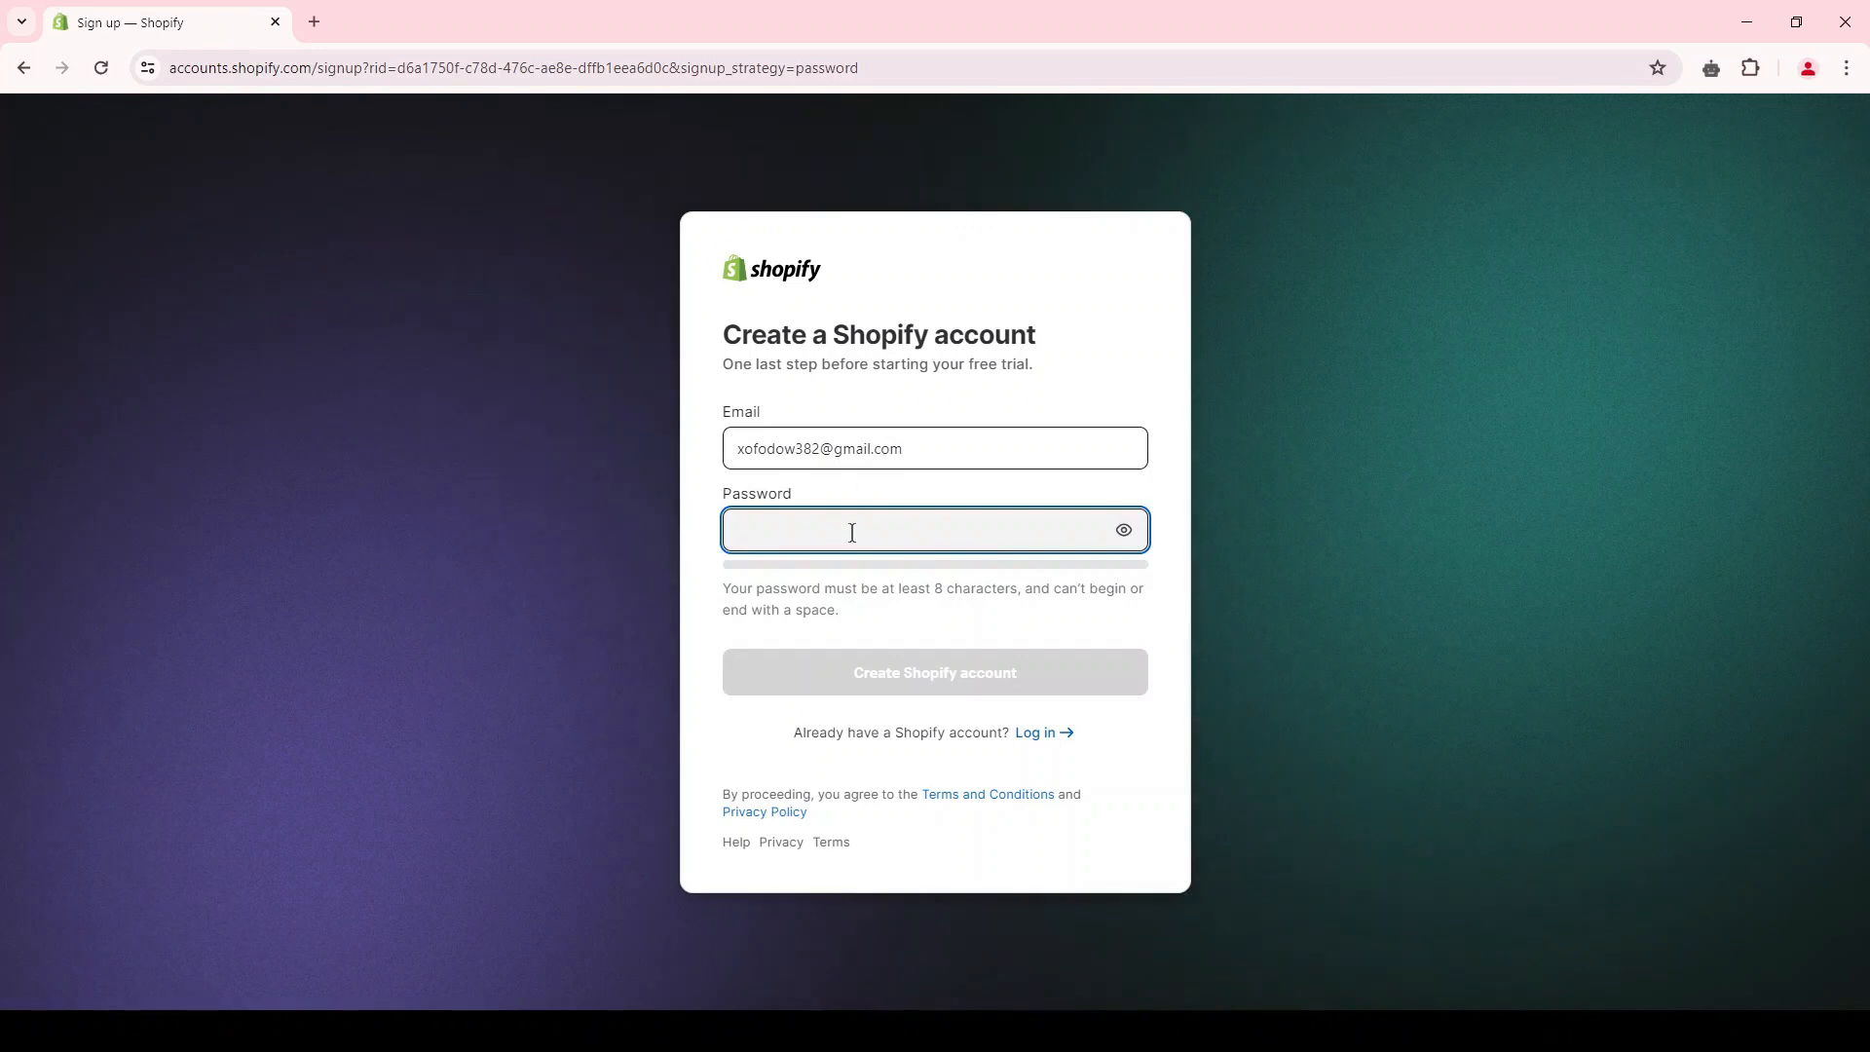
key(ctrl+v)
click(1010, 690)
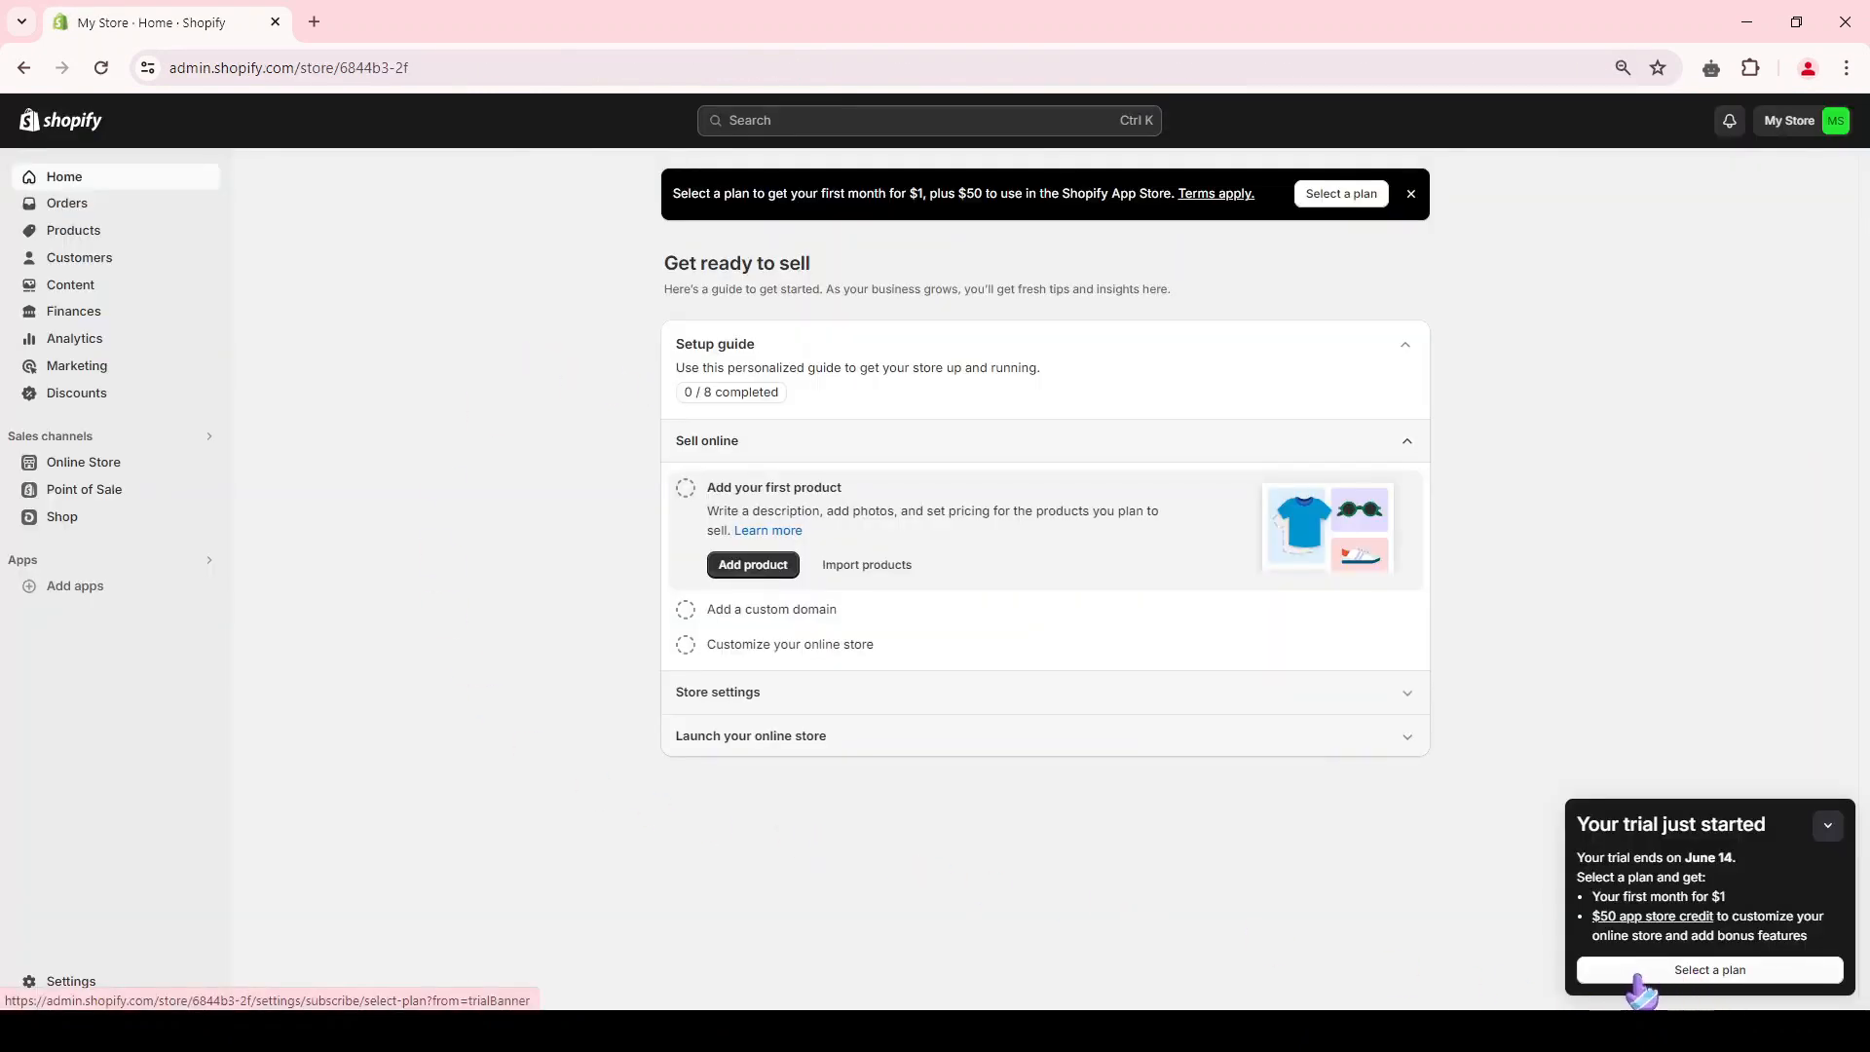
Step: Compare the subscription plans, select the Basic plan and review the charges in its checkout summary
click(1733, 972)
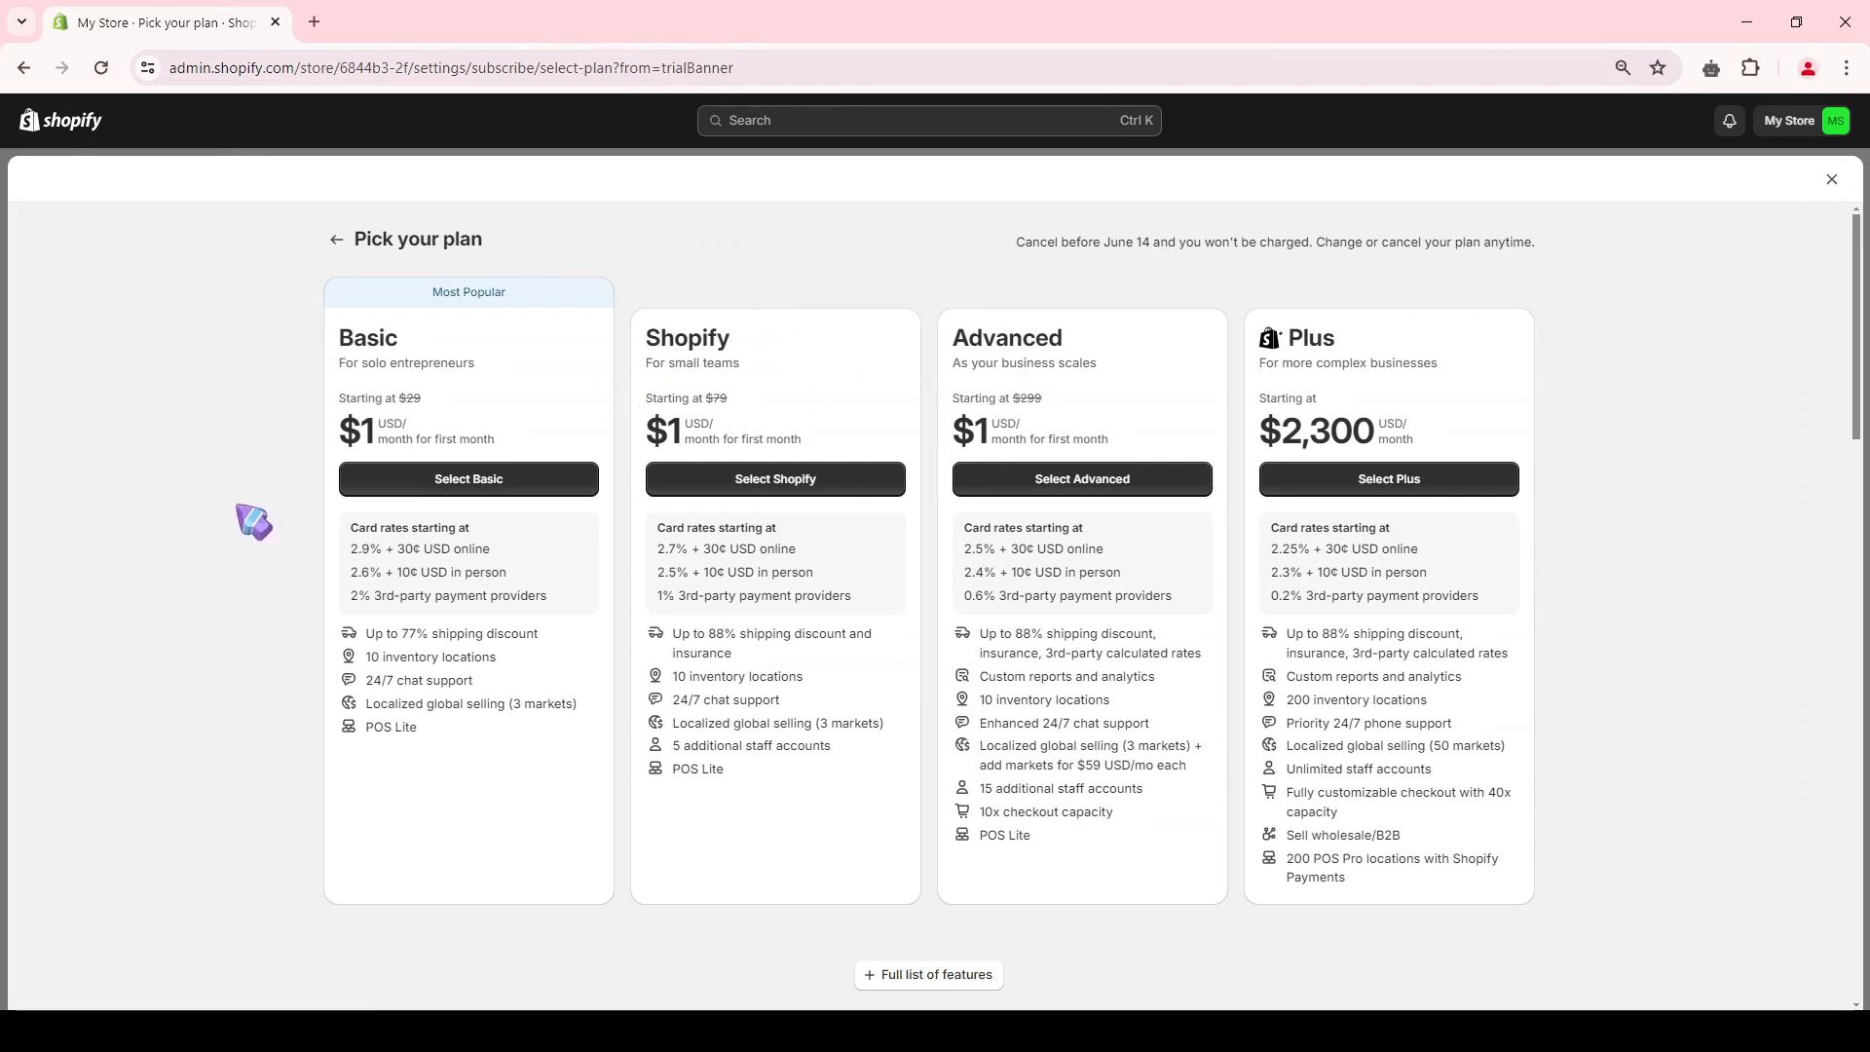
drag(351, 334, 409, 338)
click(409, 338)
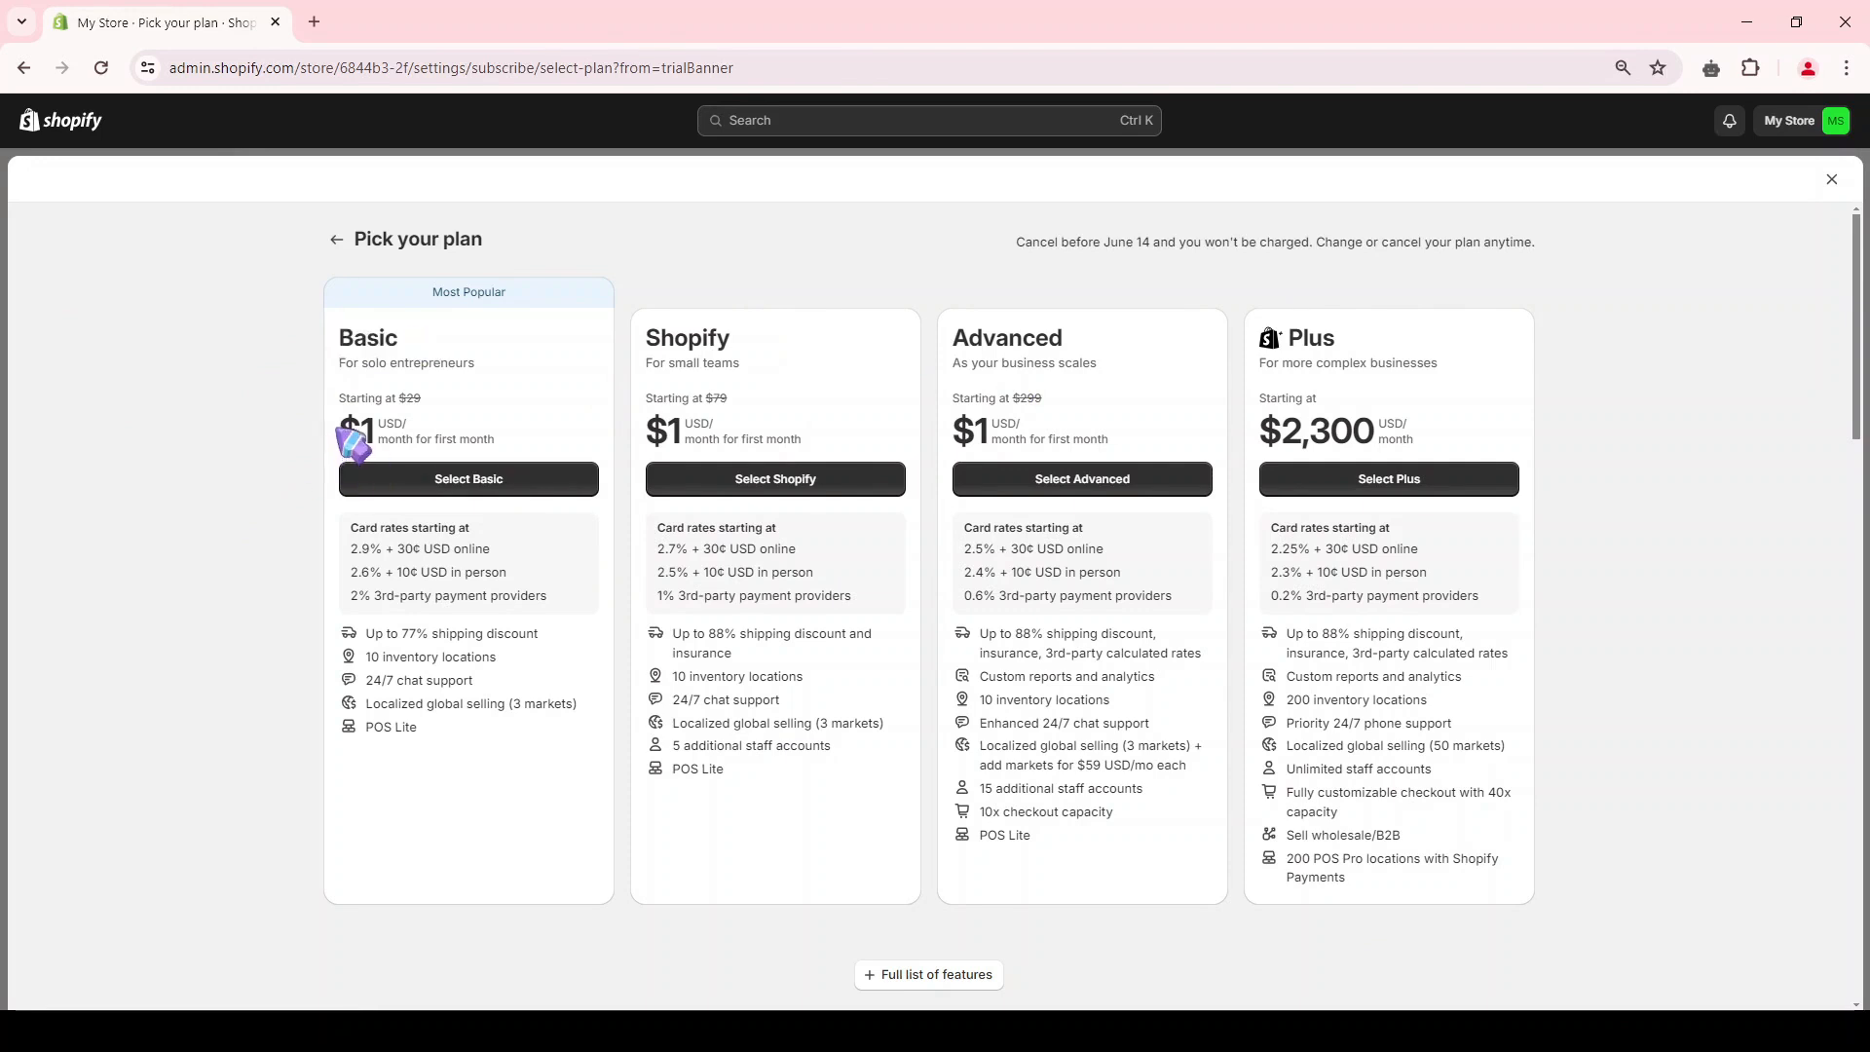
click(394, 446)
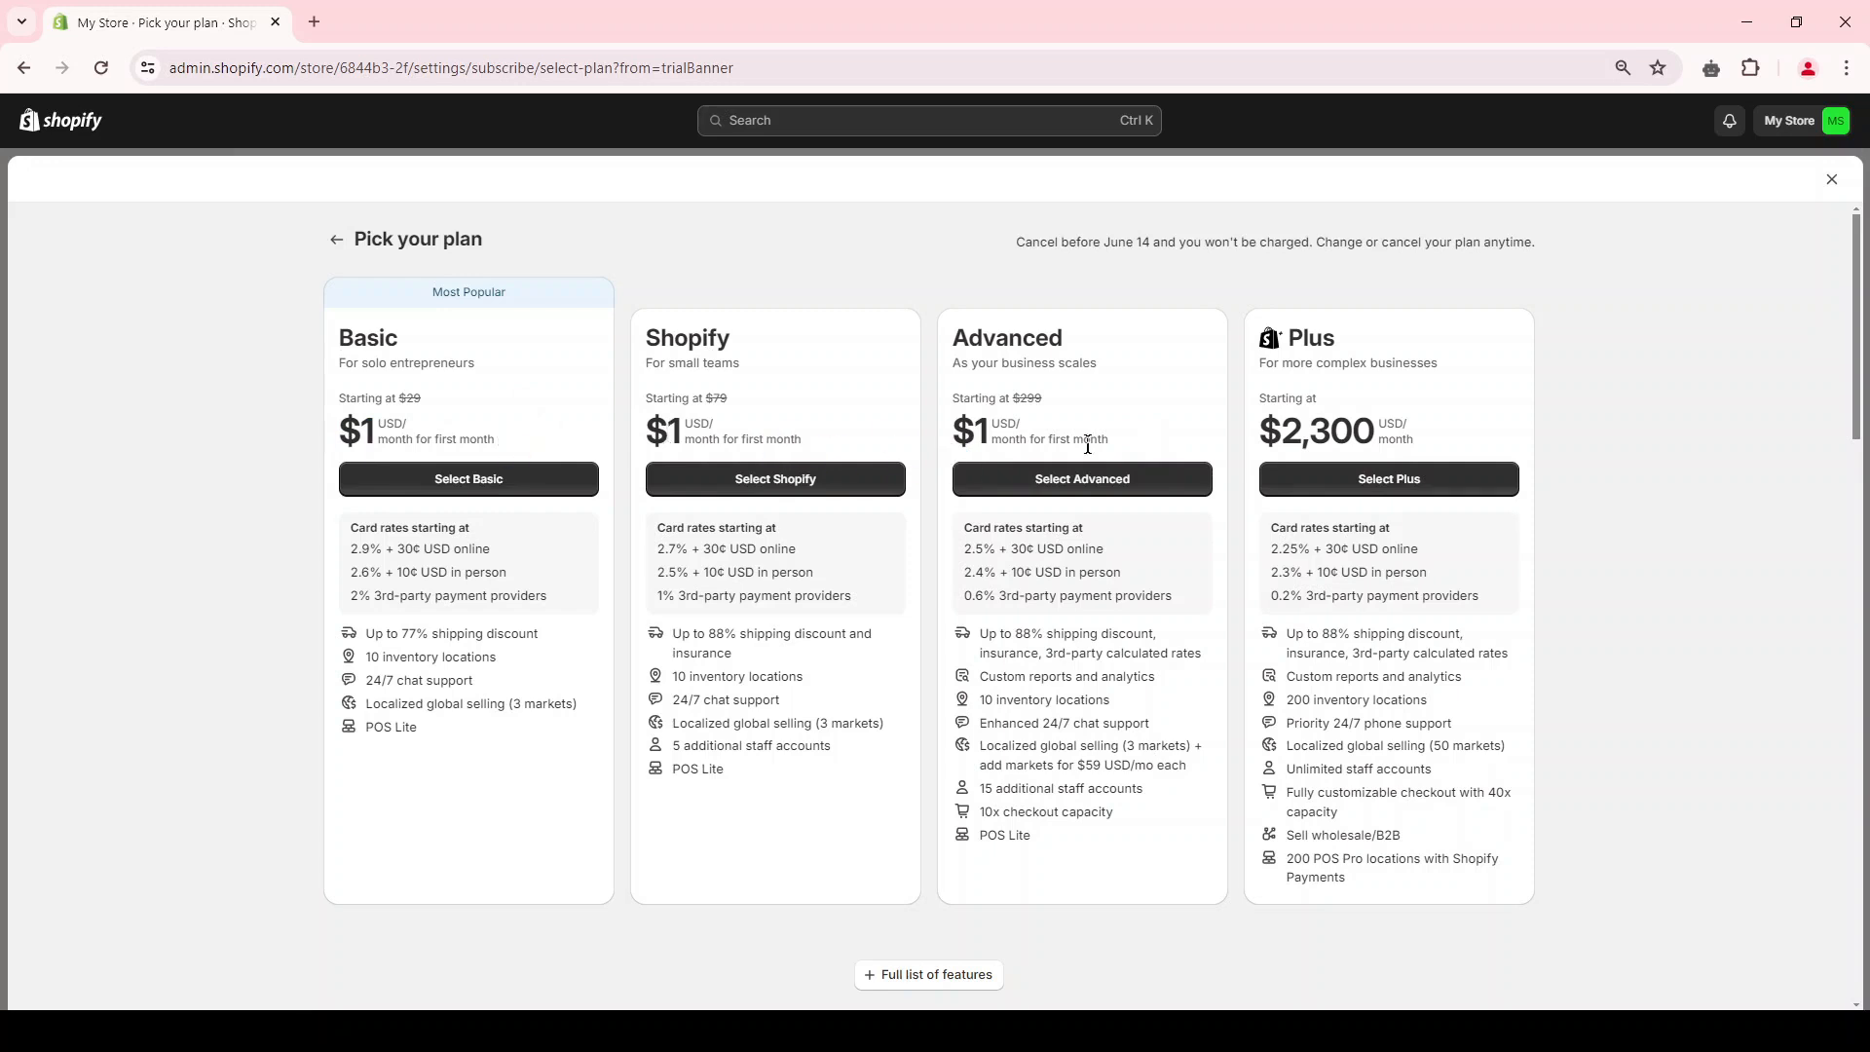
drag(410, 528, 429, 682)
drag(687, 549, 705, 747)
drag(1042, 548, 1040, 791)
click(1040, 793)
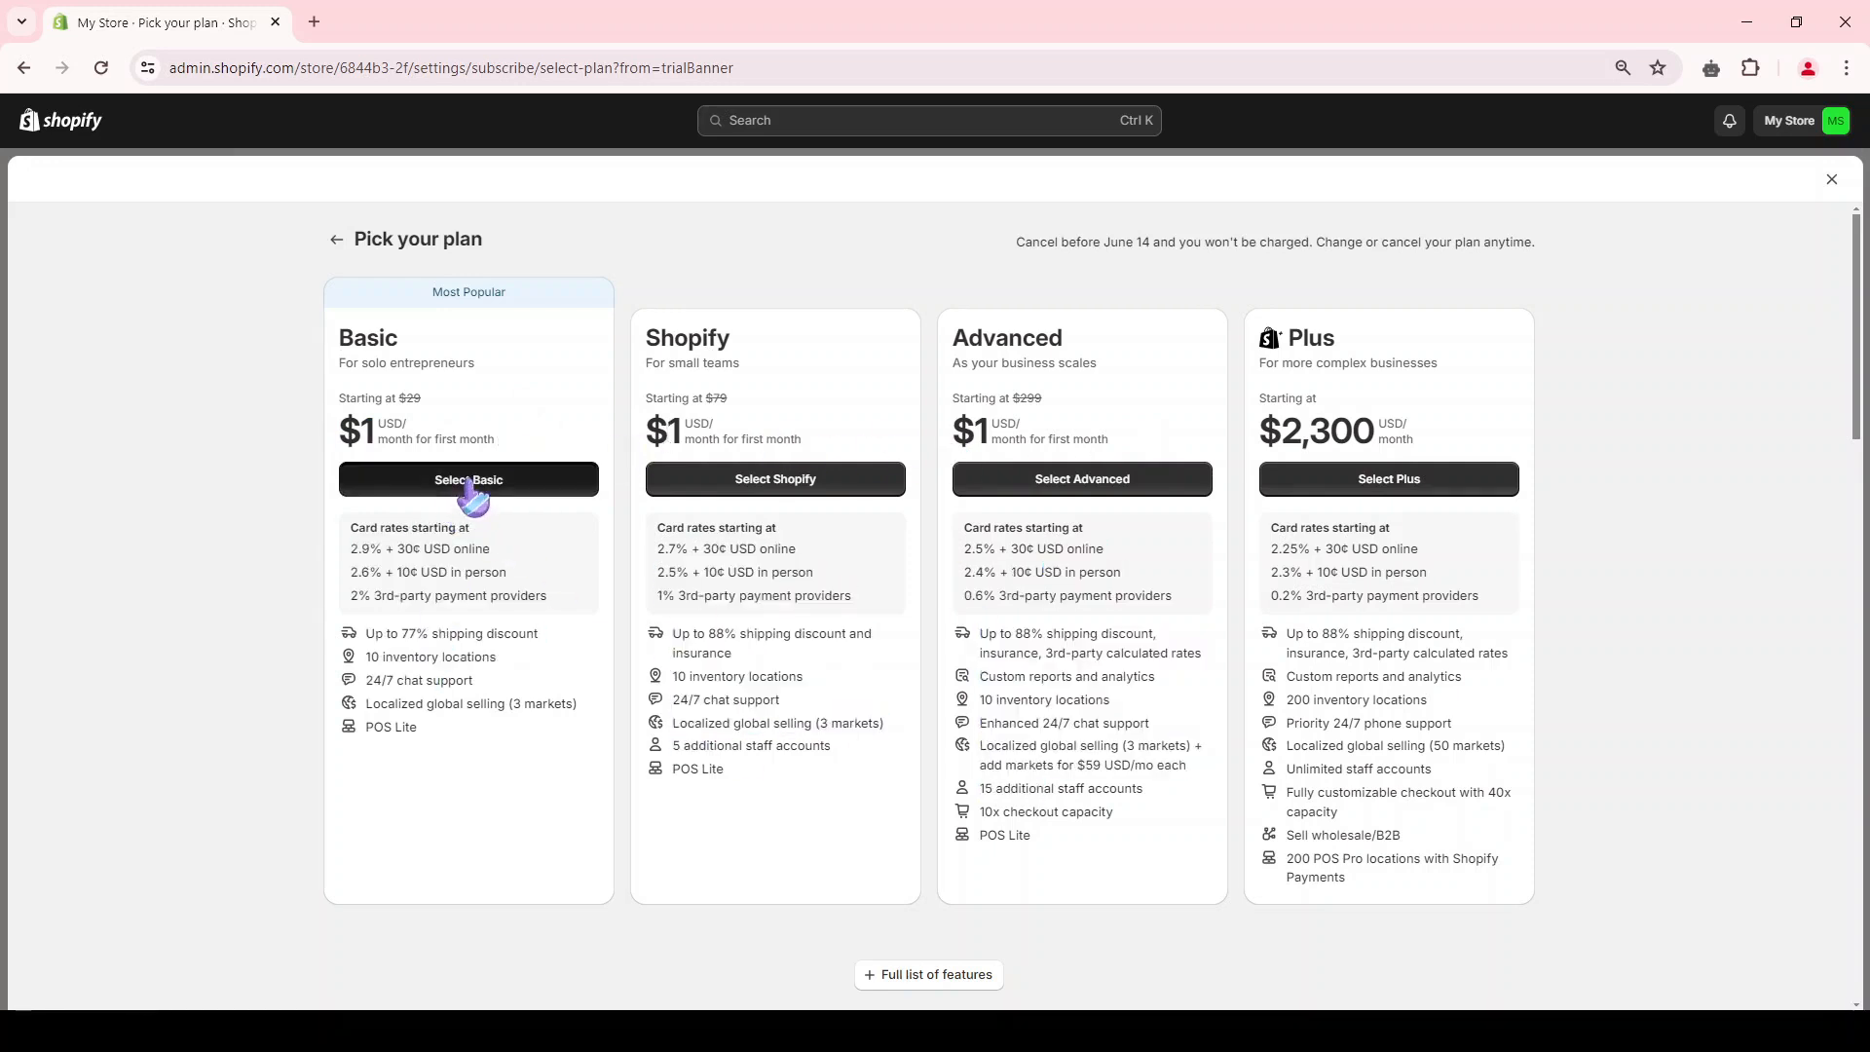
click(469, 482)
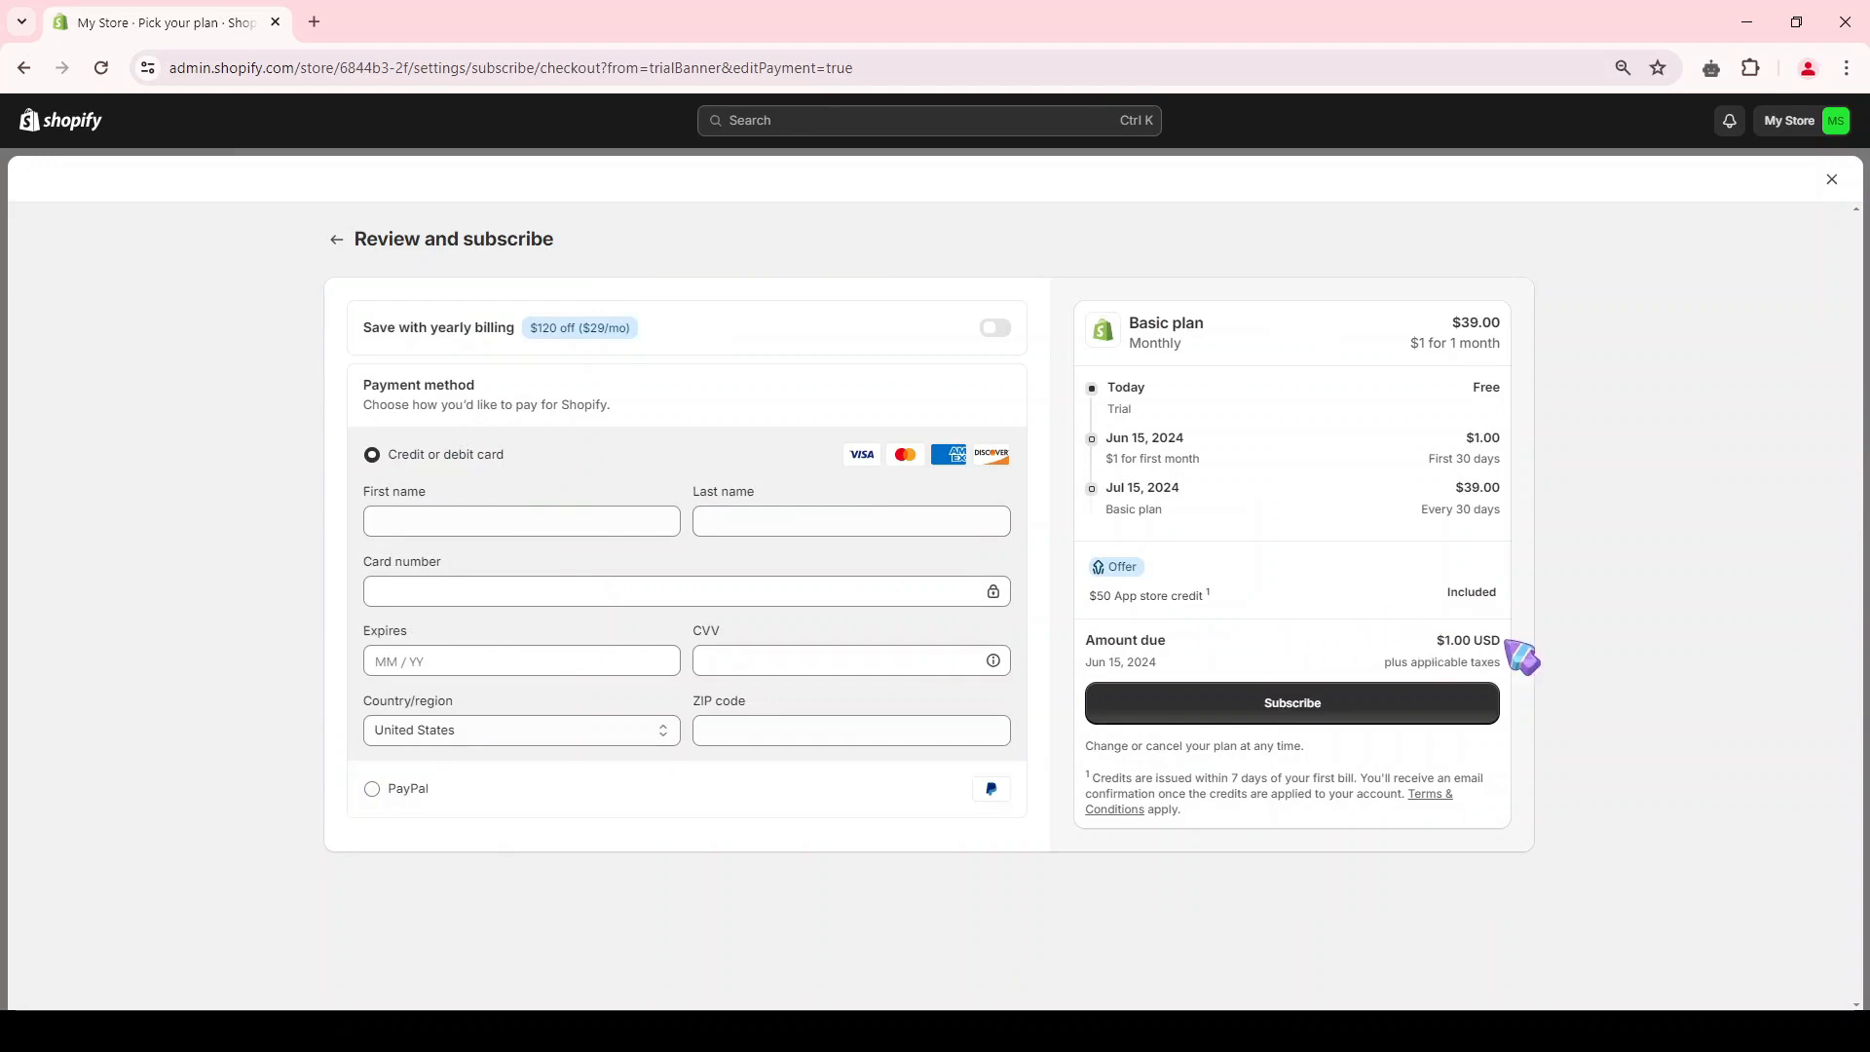
drag(1506, 642, 1436, 638)
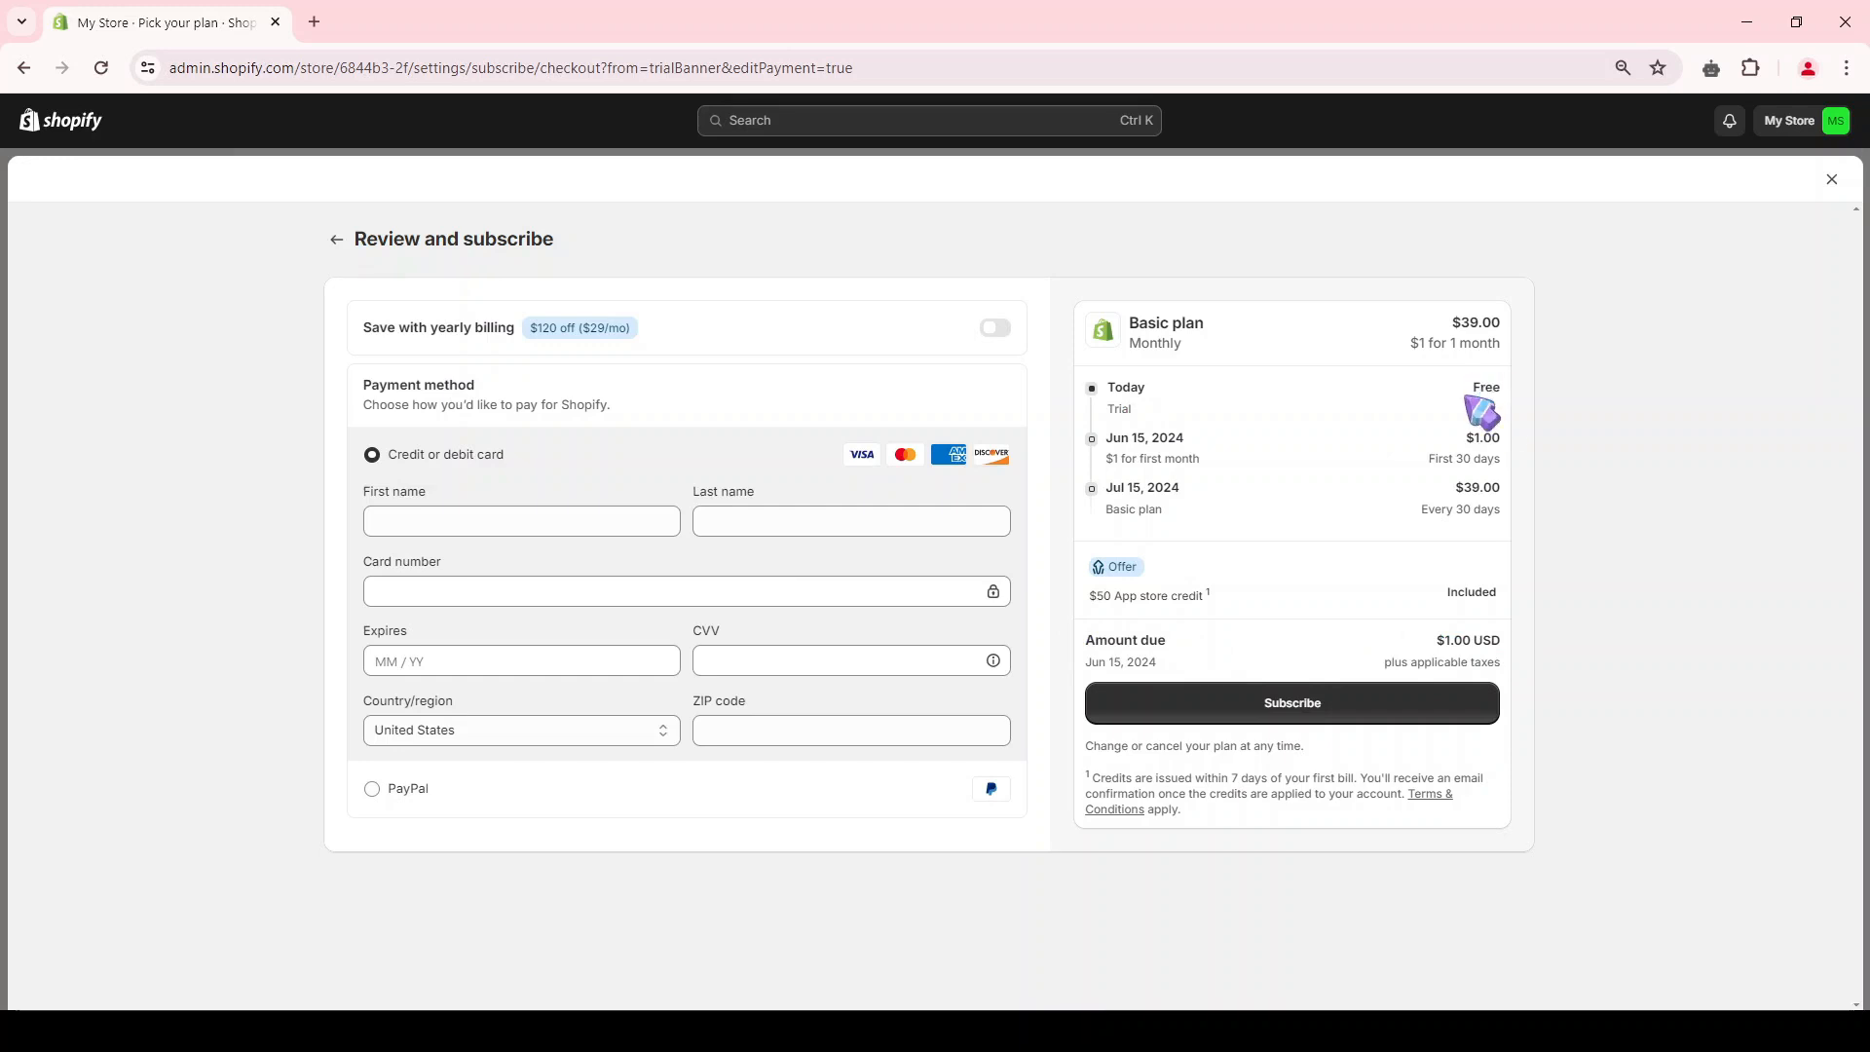
drag(1233, 459, 1099, 456)
click(1116, 471)
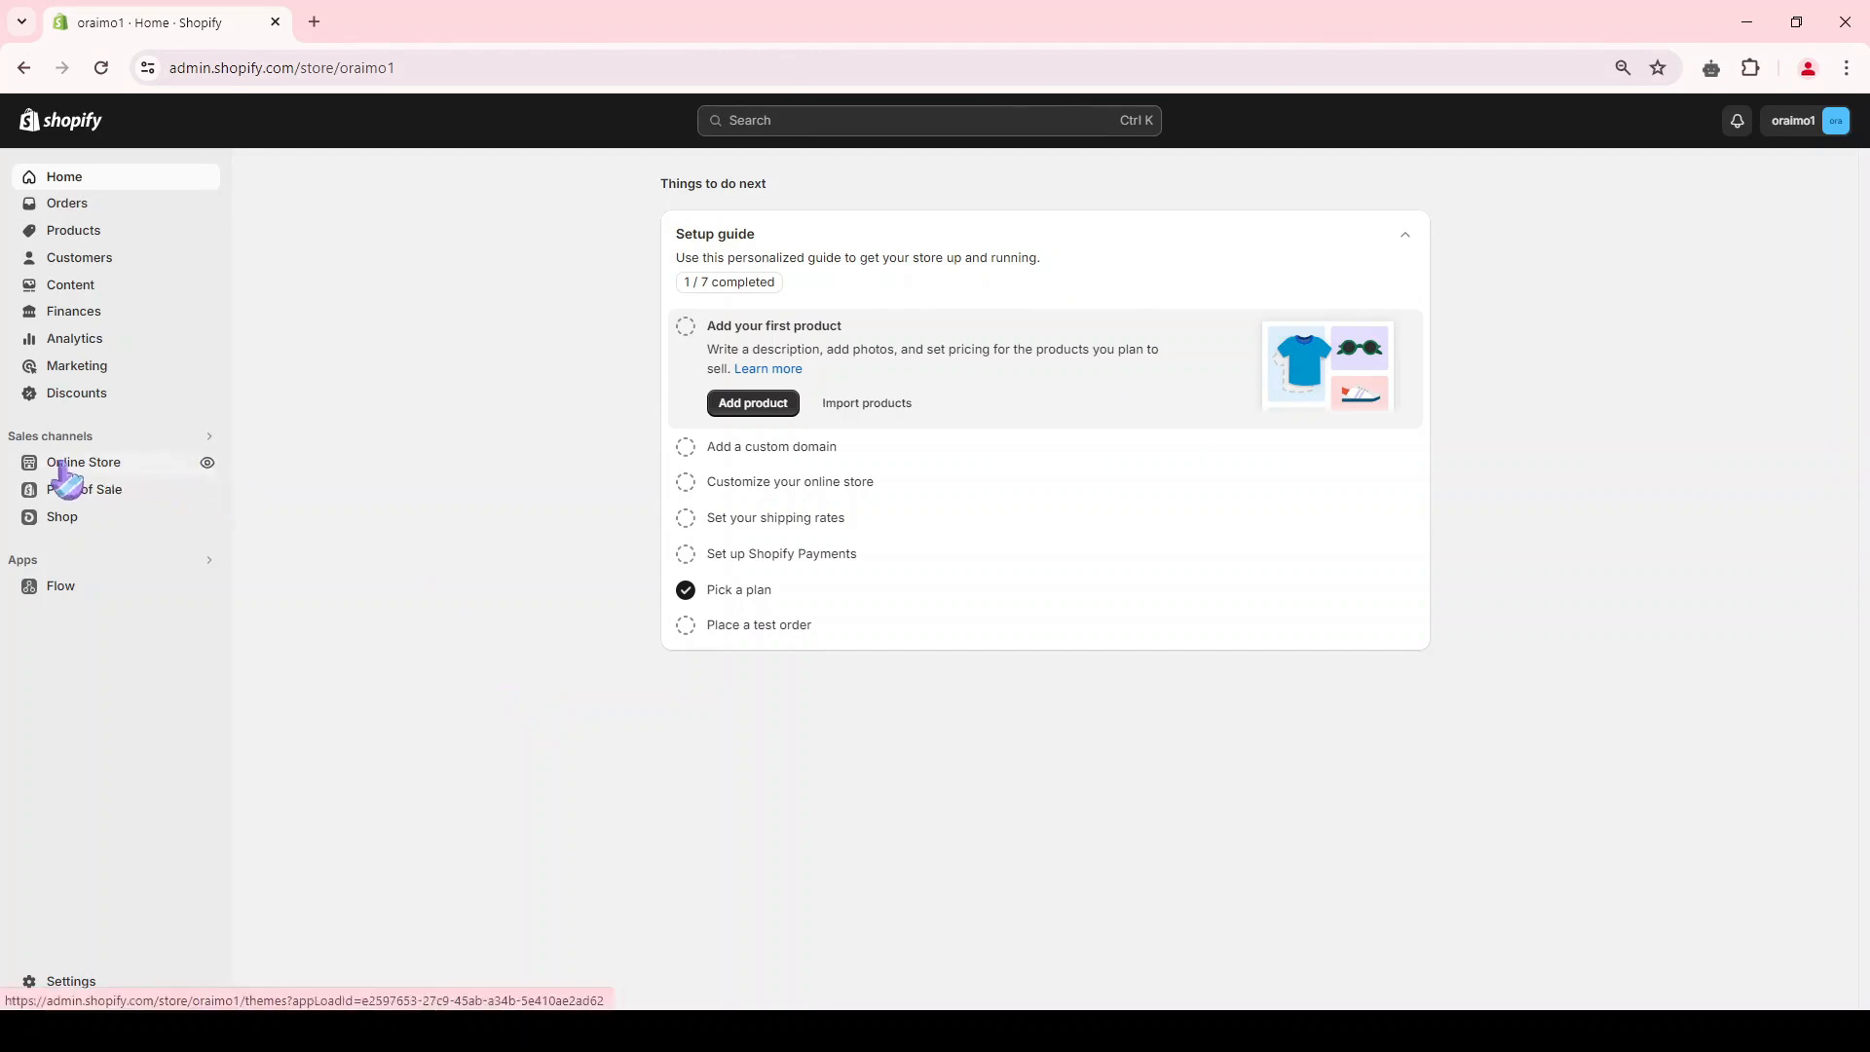
Step: Open the online store's themes page and visit the Theme Store from the section of popular free themes
click(151, 467)
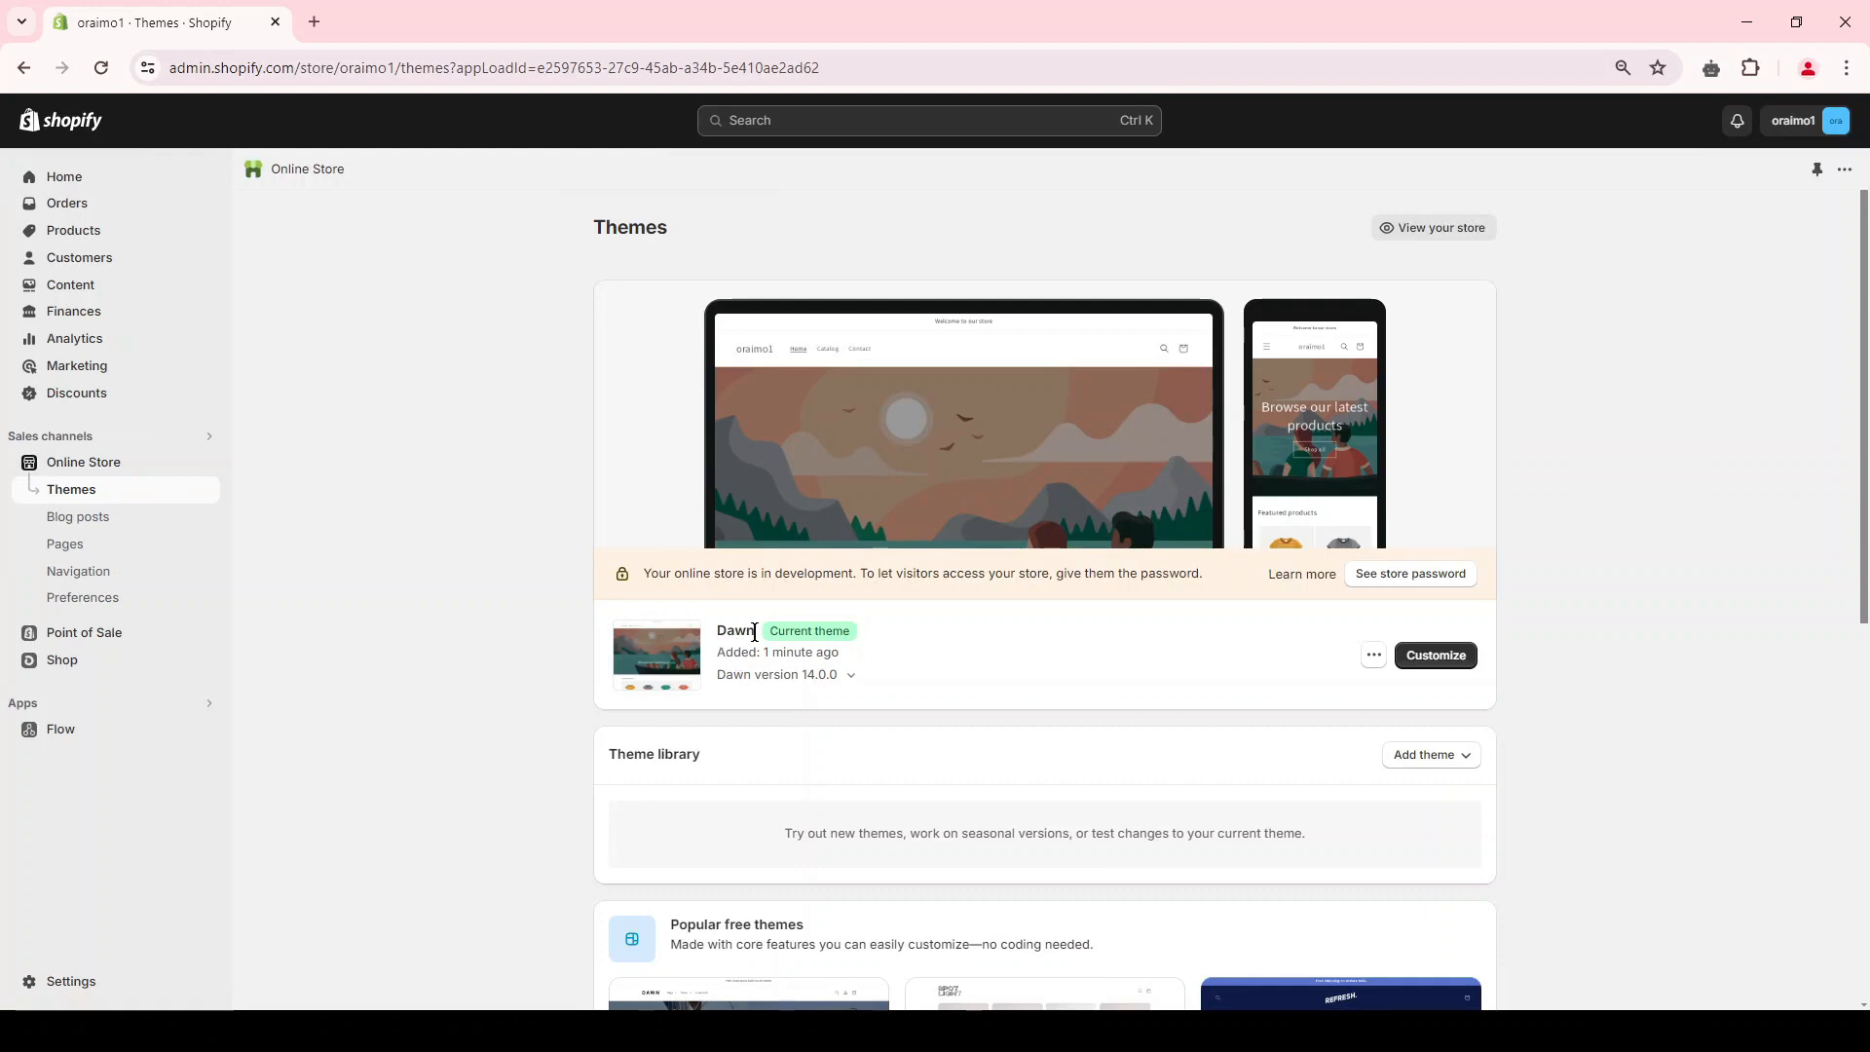
scroll(755, 632, down, 6)
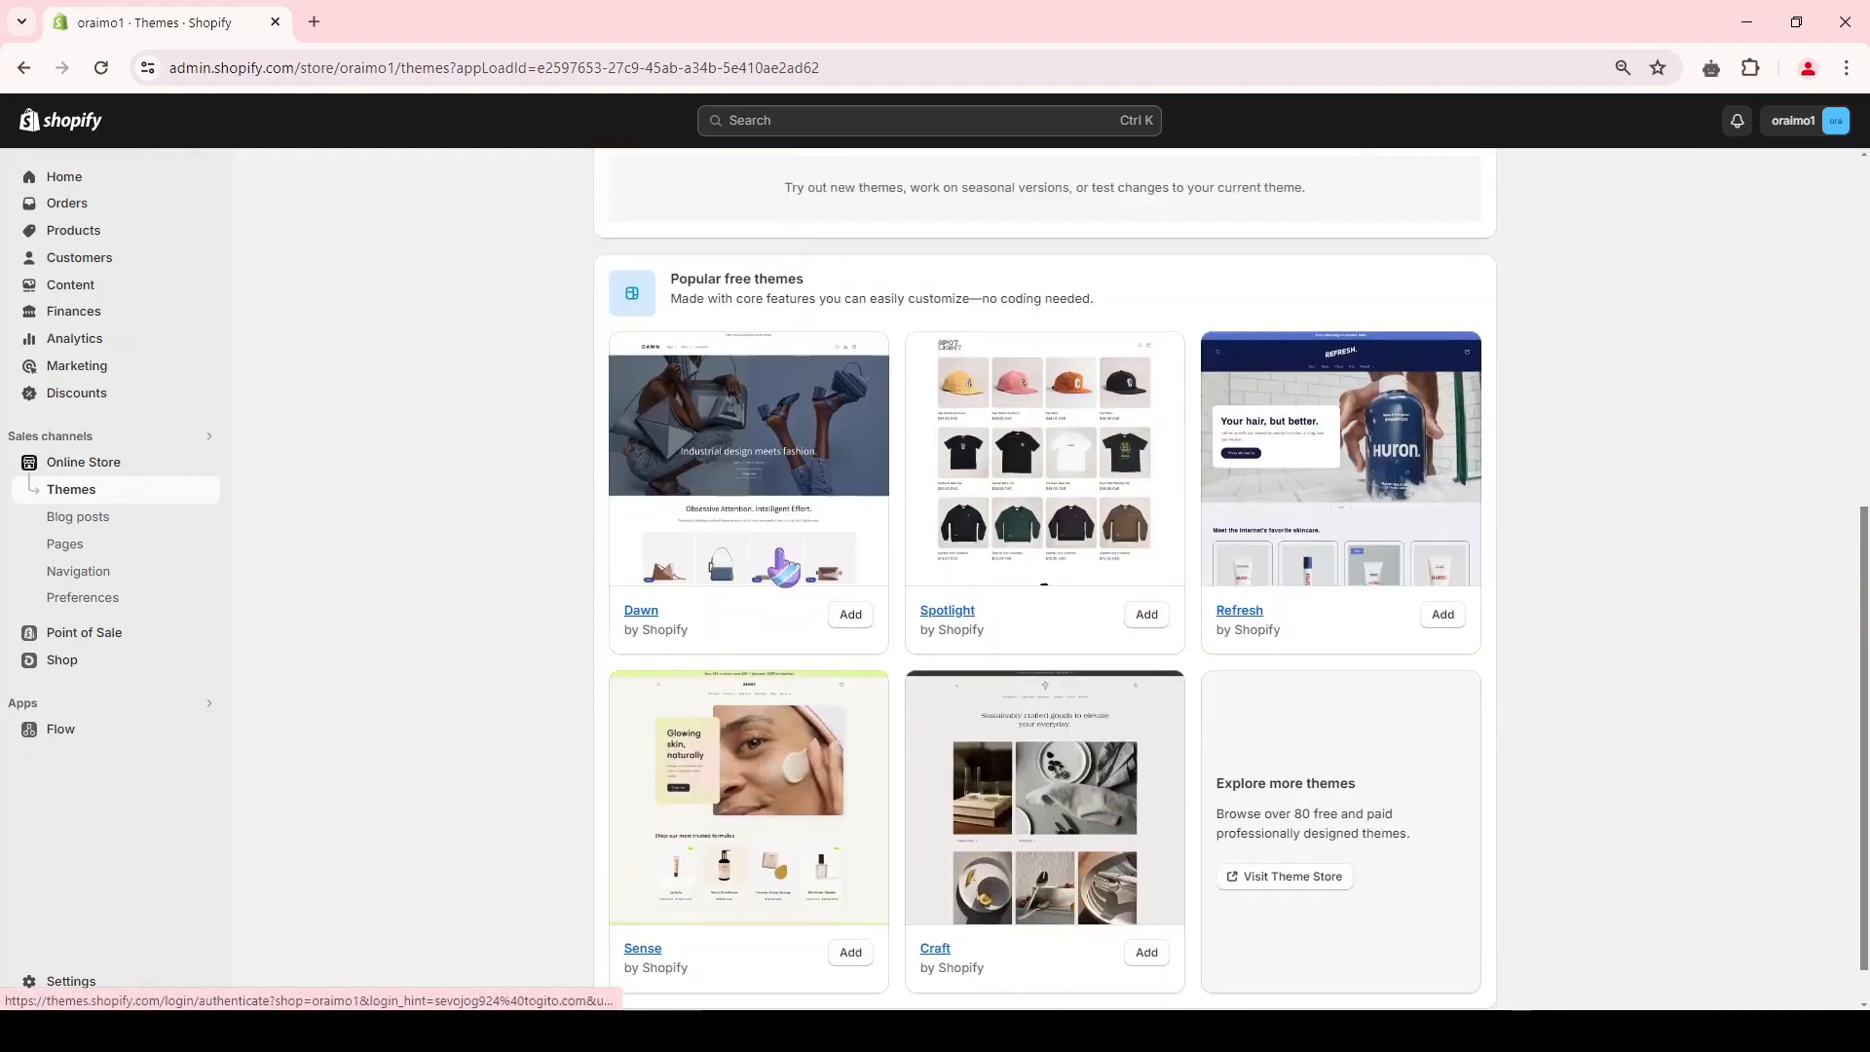
click(1293, 878)
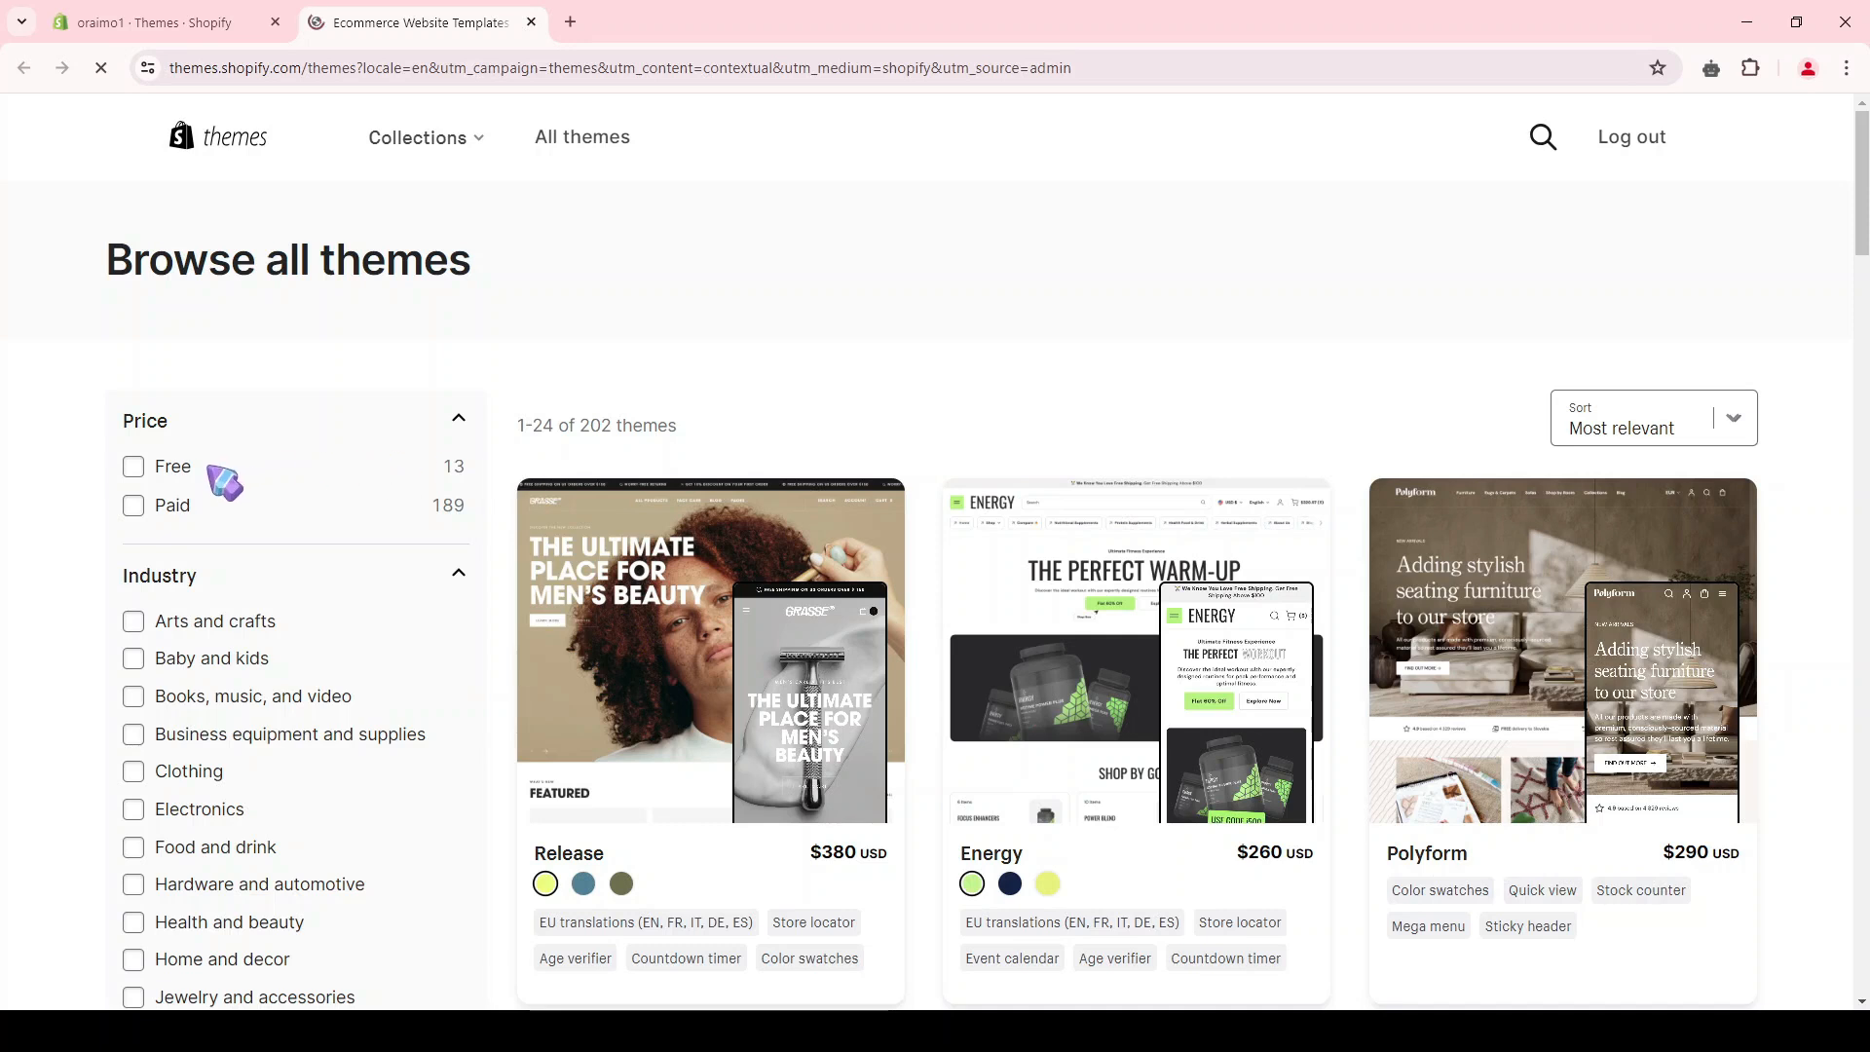
Step: Filter the Theme Store to free themes and browse the designs on offer
click(146, 473)
scroll(660, 476, down, 3)
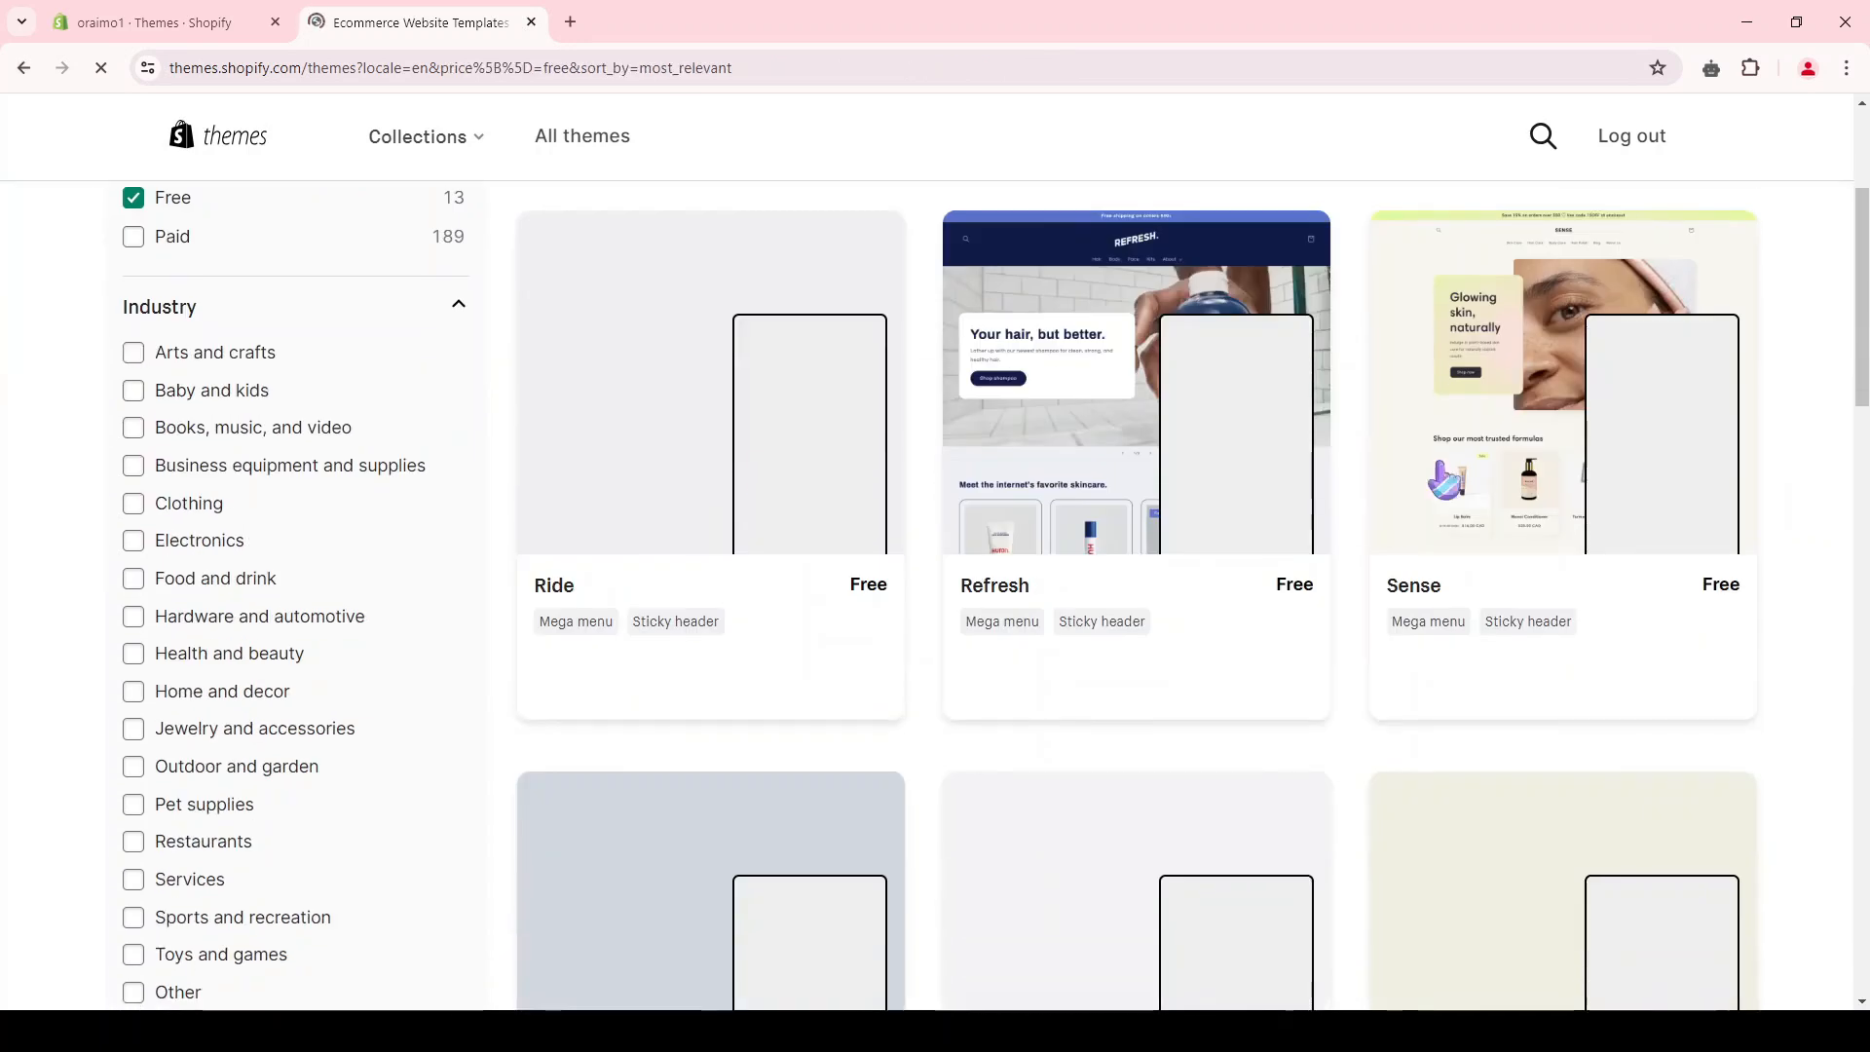
scroll(1631, 659, down, 2)
scroll(1629, 662, up, 4)
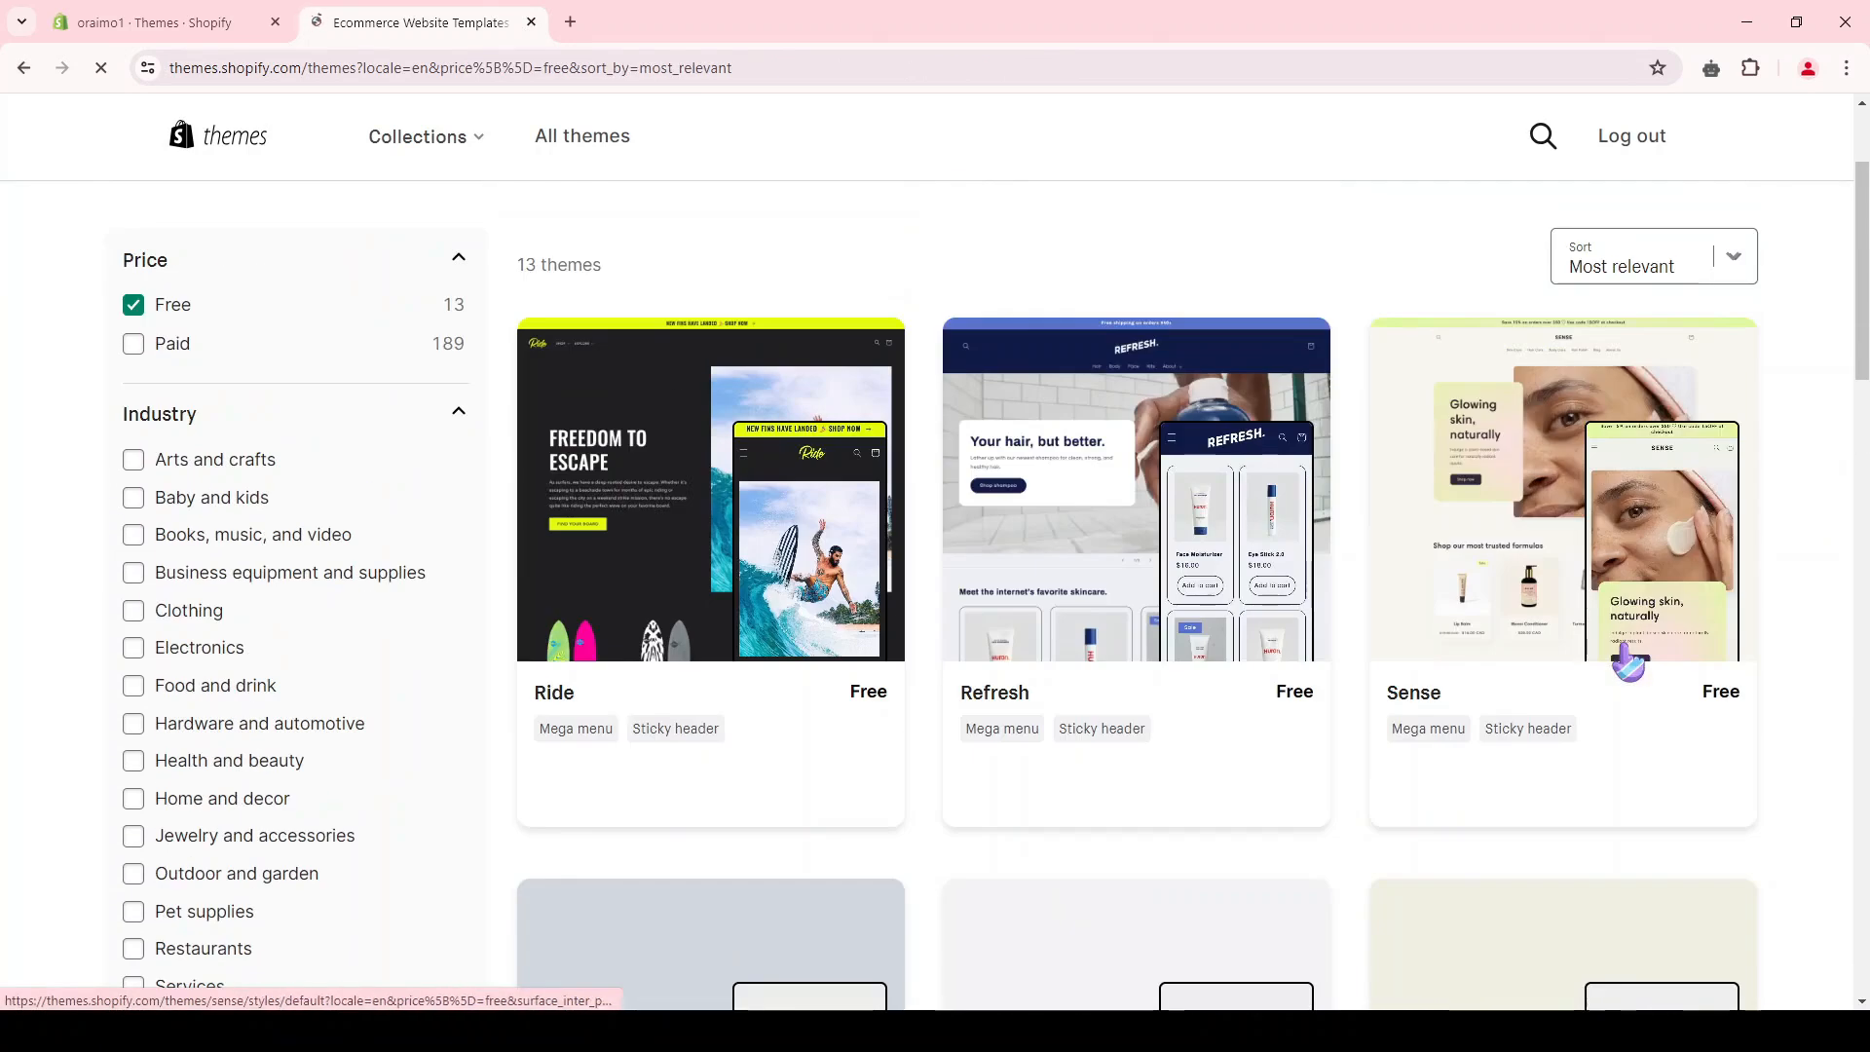
scroll(1182, 400, down, 10)
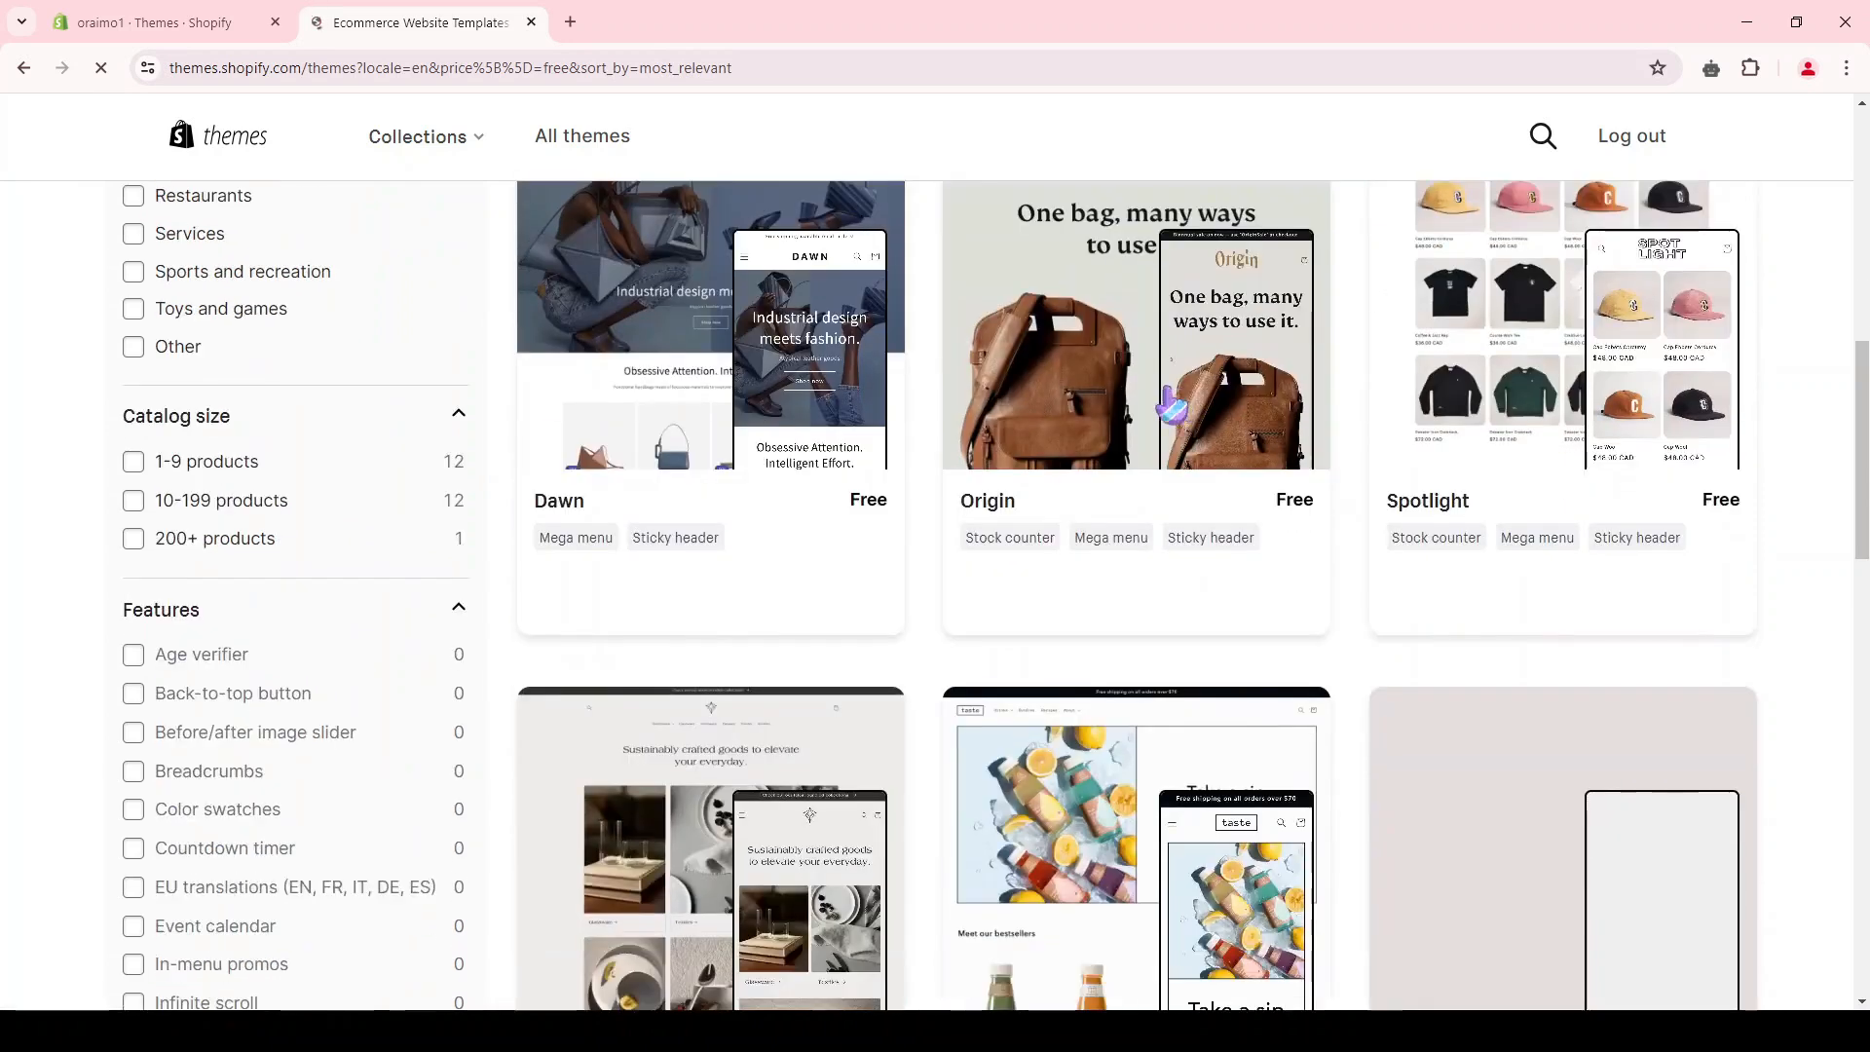
scroll(1219, 679, up, 10)
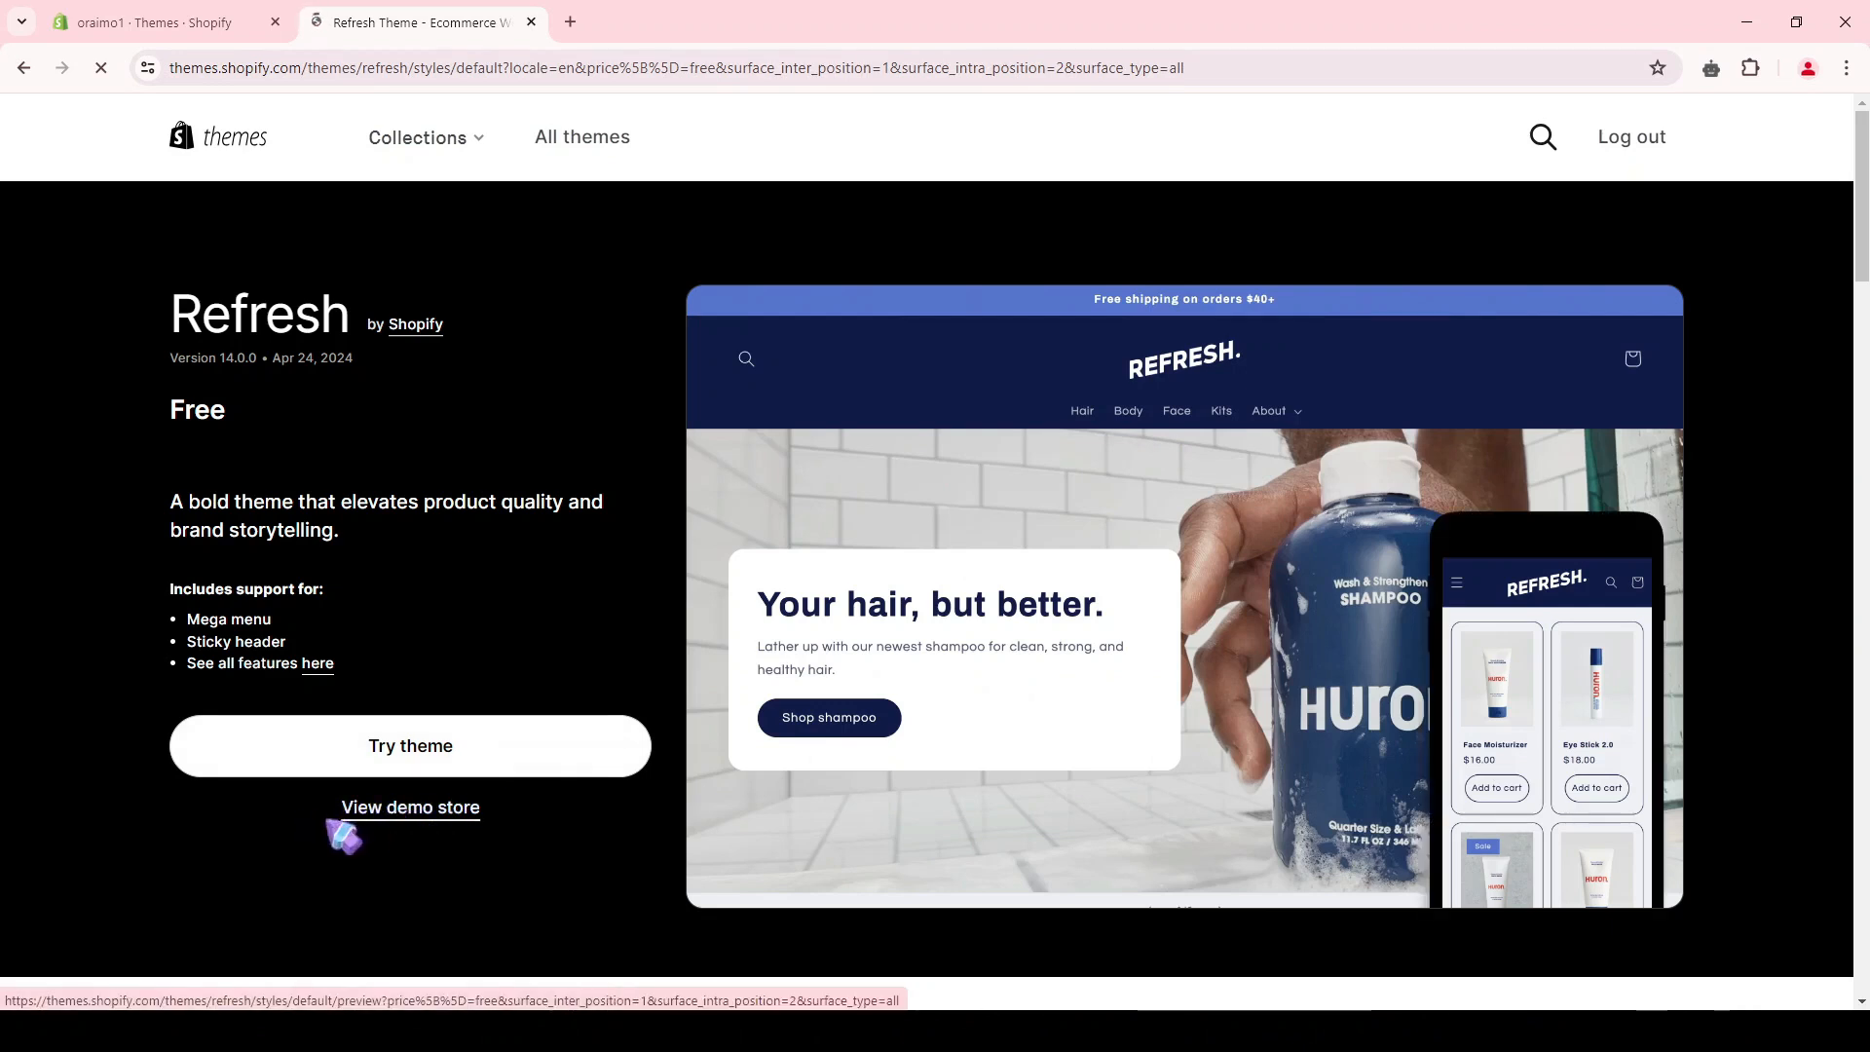
Step: View the Refresh theme's demo store and look through it in both desktop and mobile previews
click(426, 813)
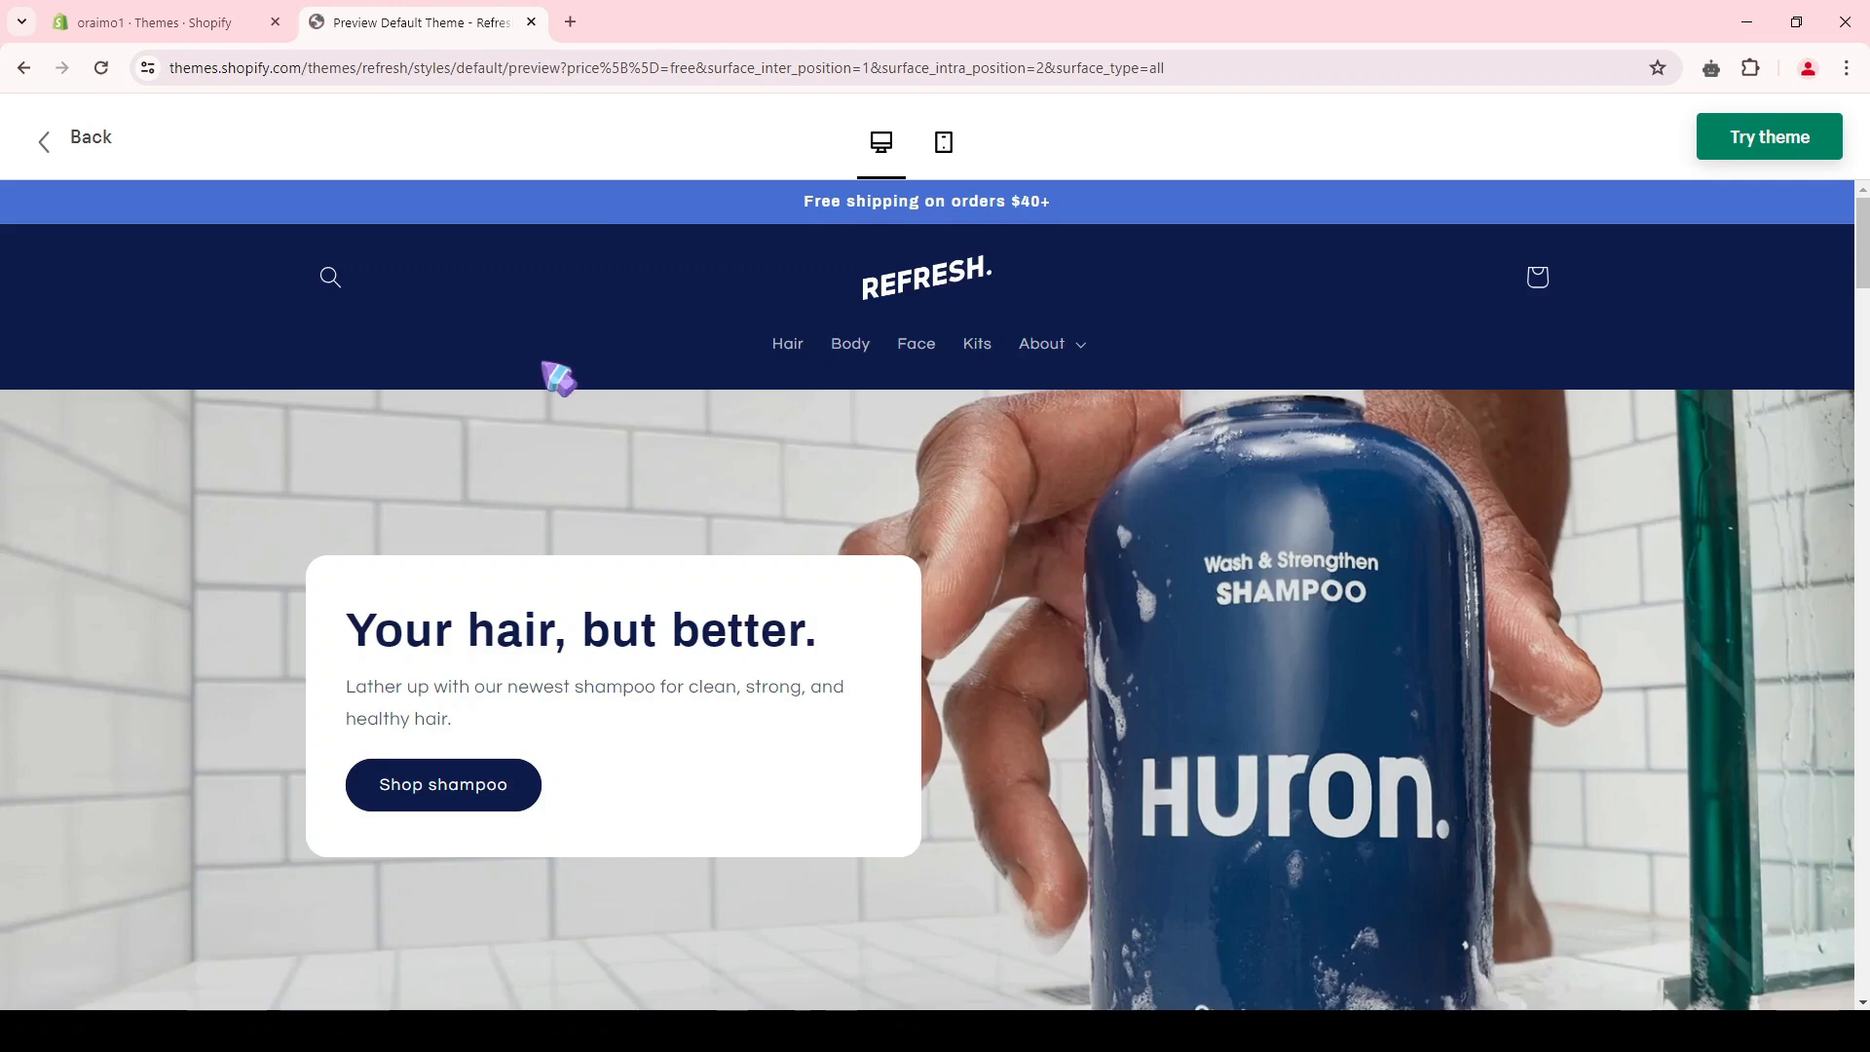
scroll(556, 376, down, 10)
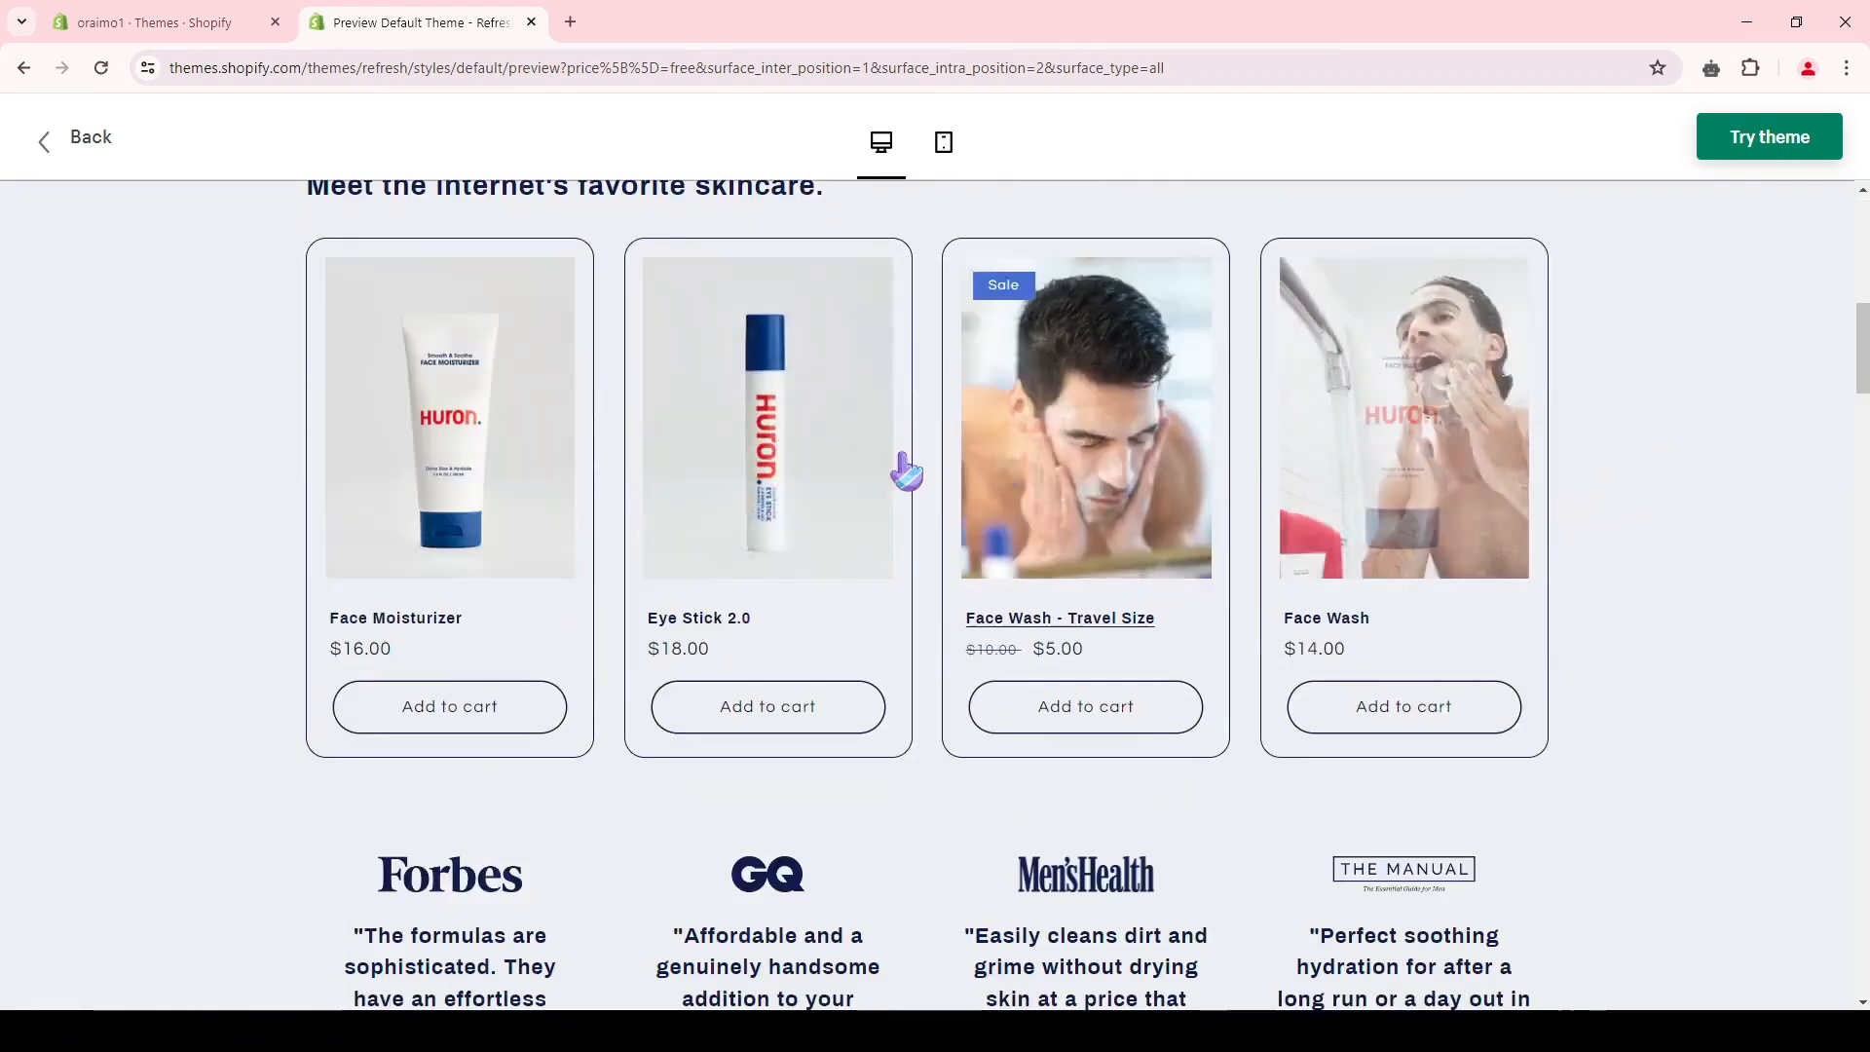
click(943, 142)
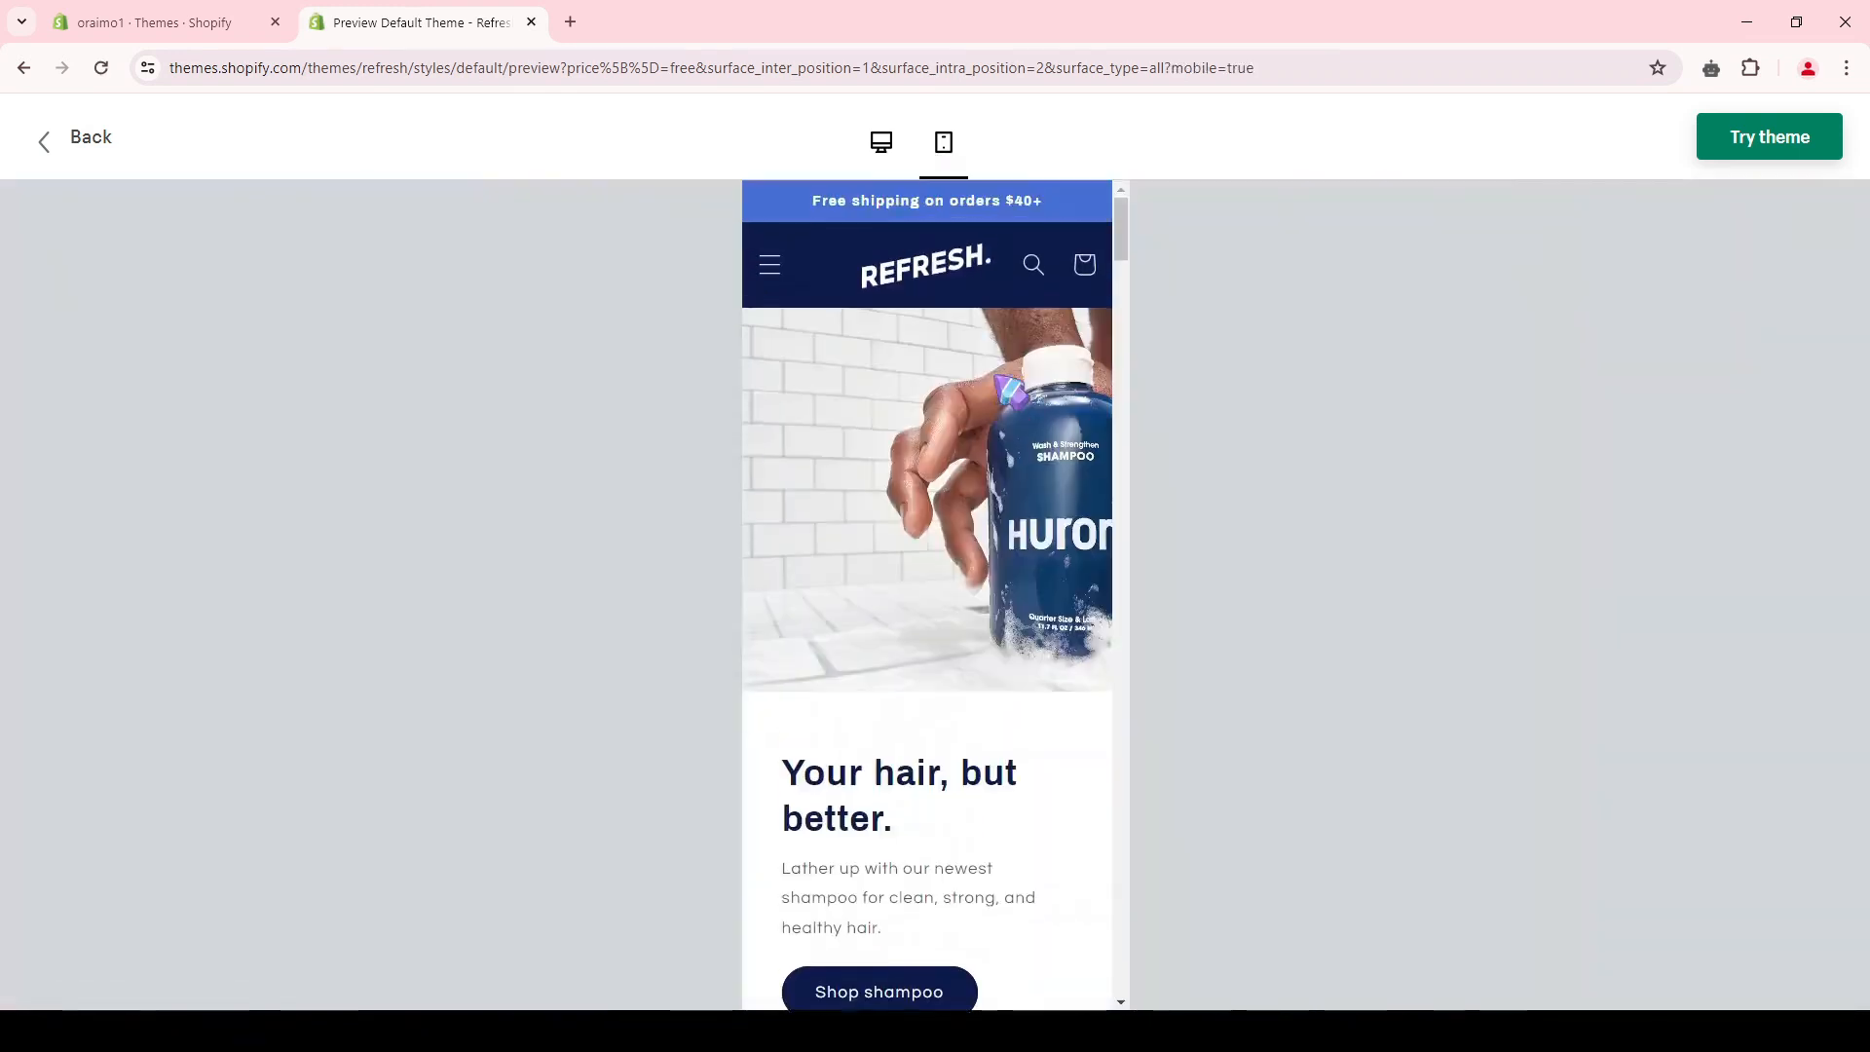
scroll(1013, 400, down, 10)
scroll(1019, 417, down, 5)
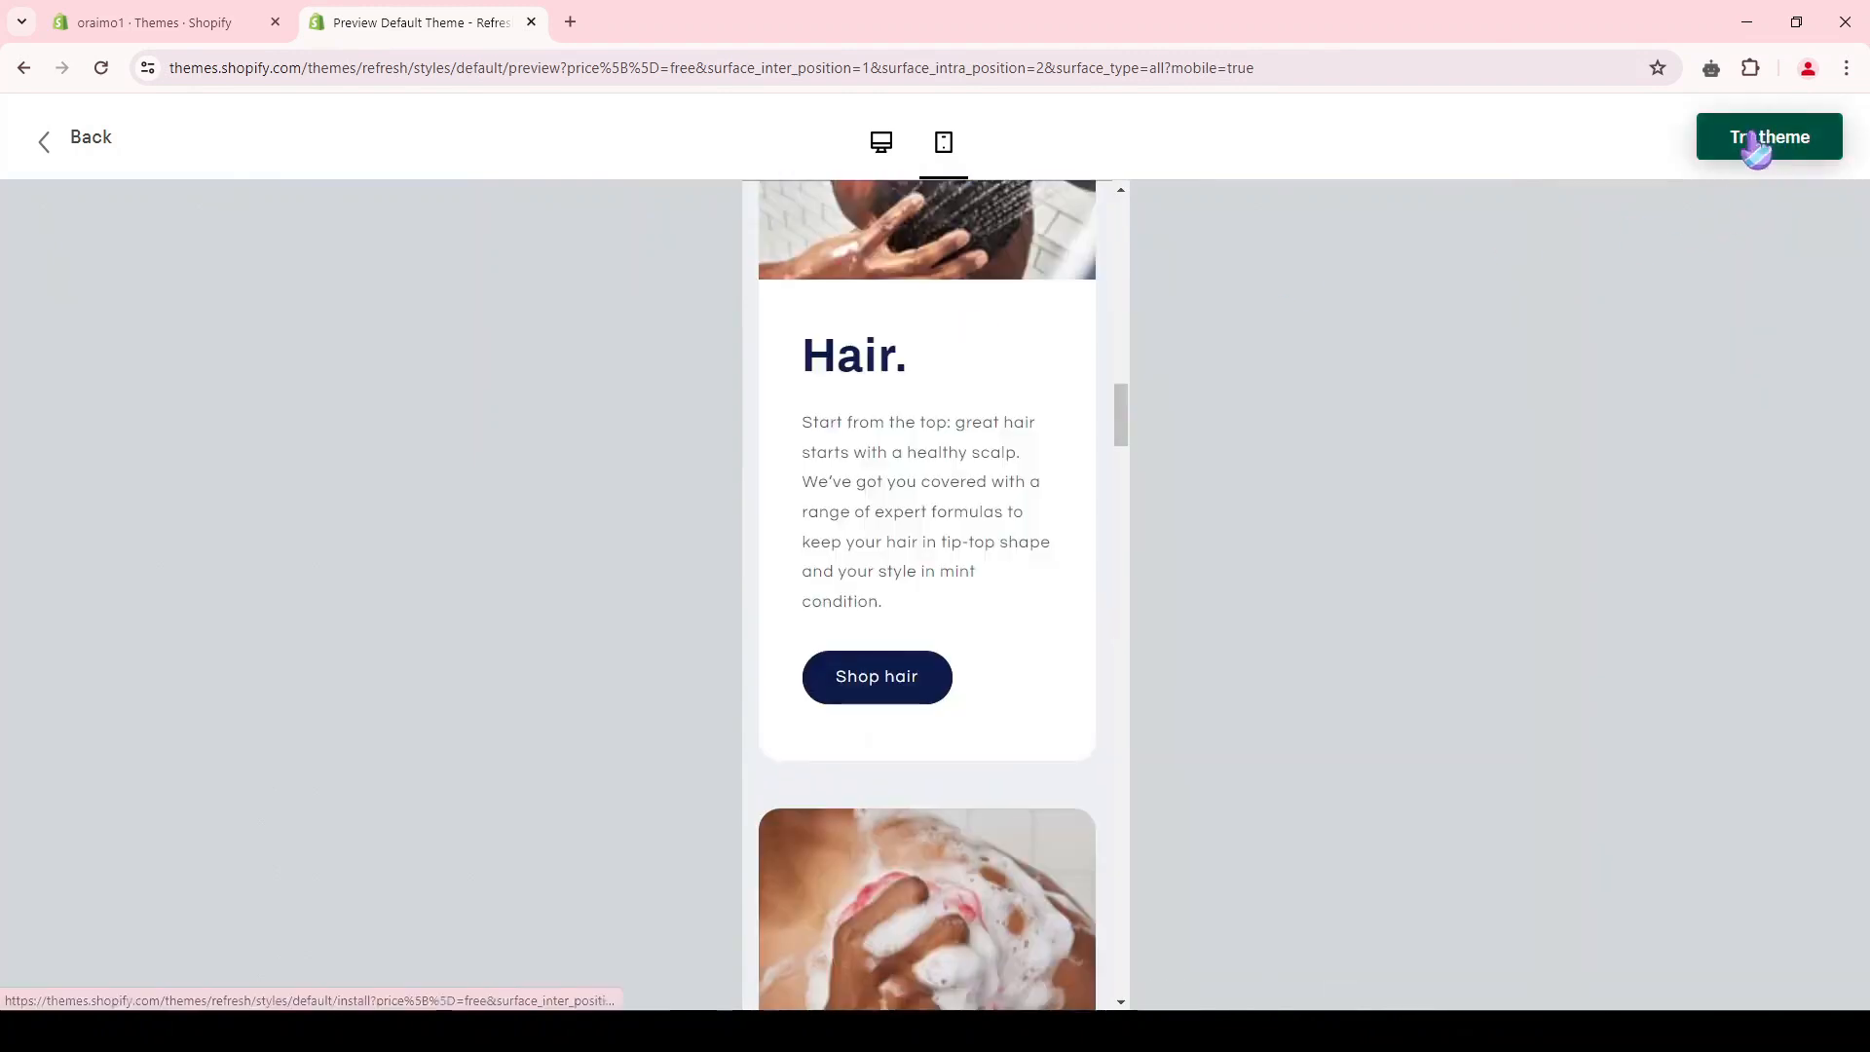
Step: Return to the store admin's themes page and open the current Dawn theme for customizing in a new tab
click(156, 23)
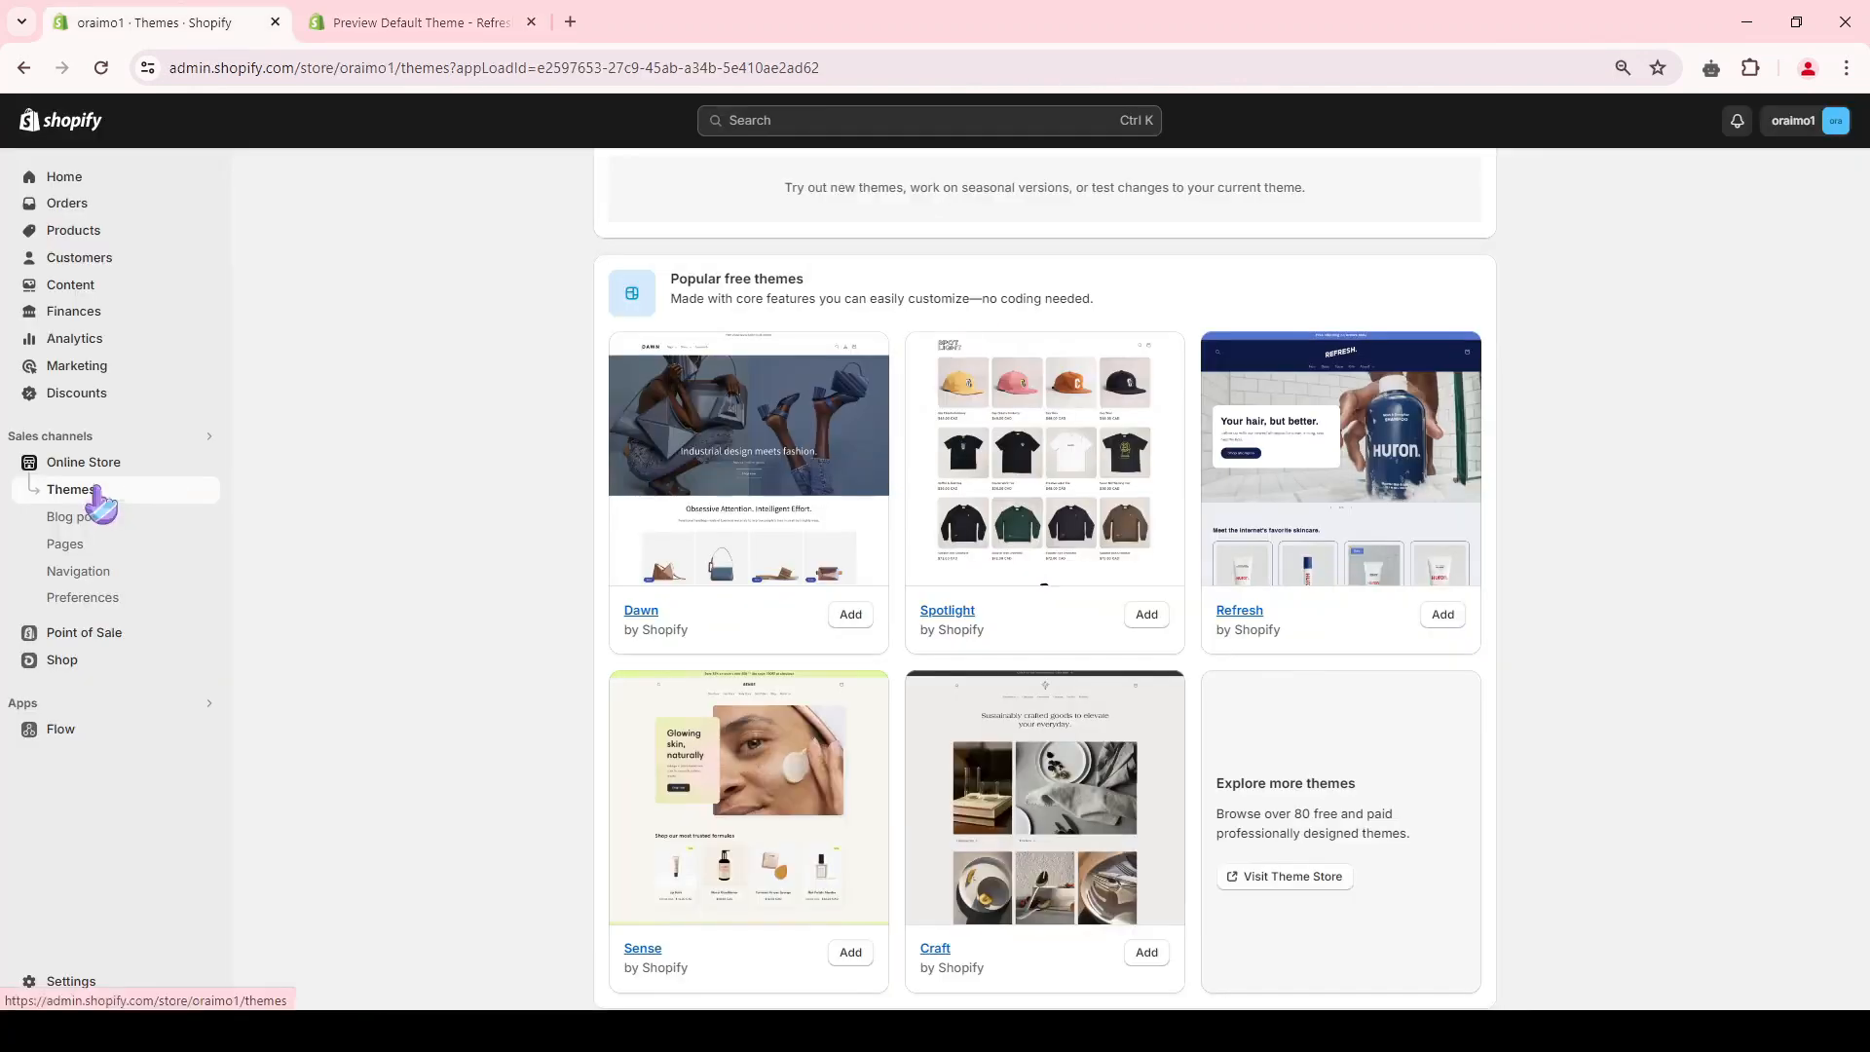
scroll(446, 494, up, 7)
double_click(729, 633)
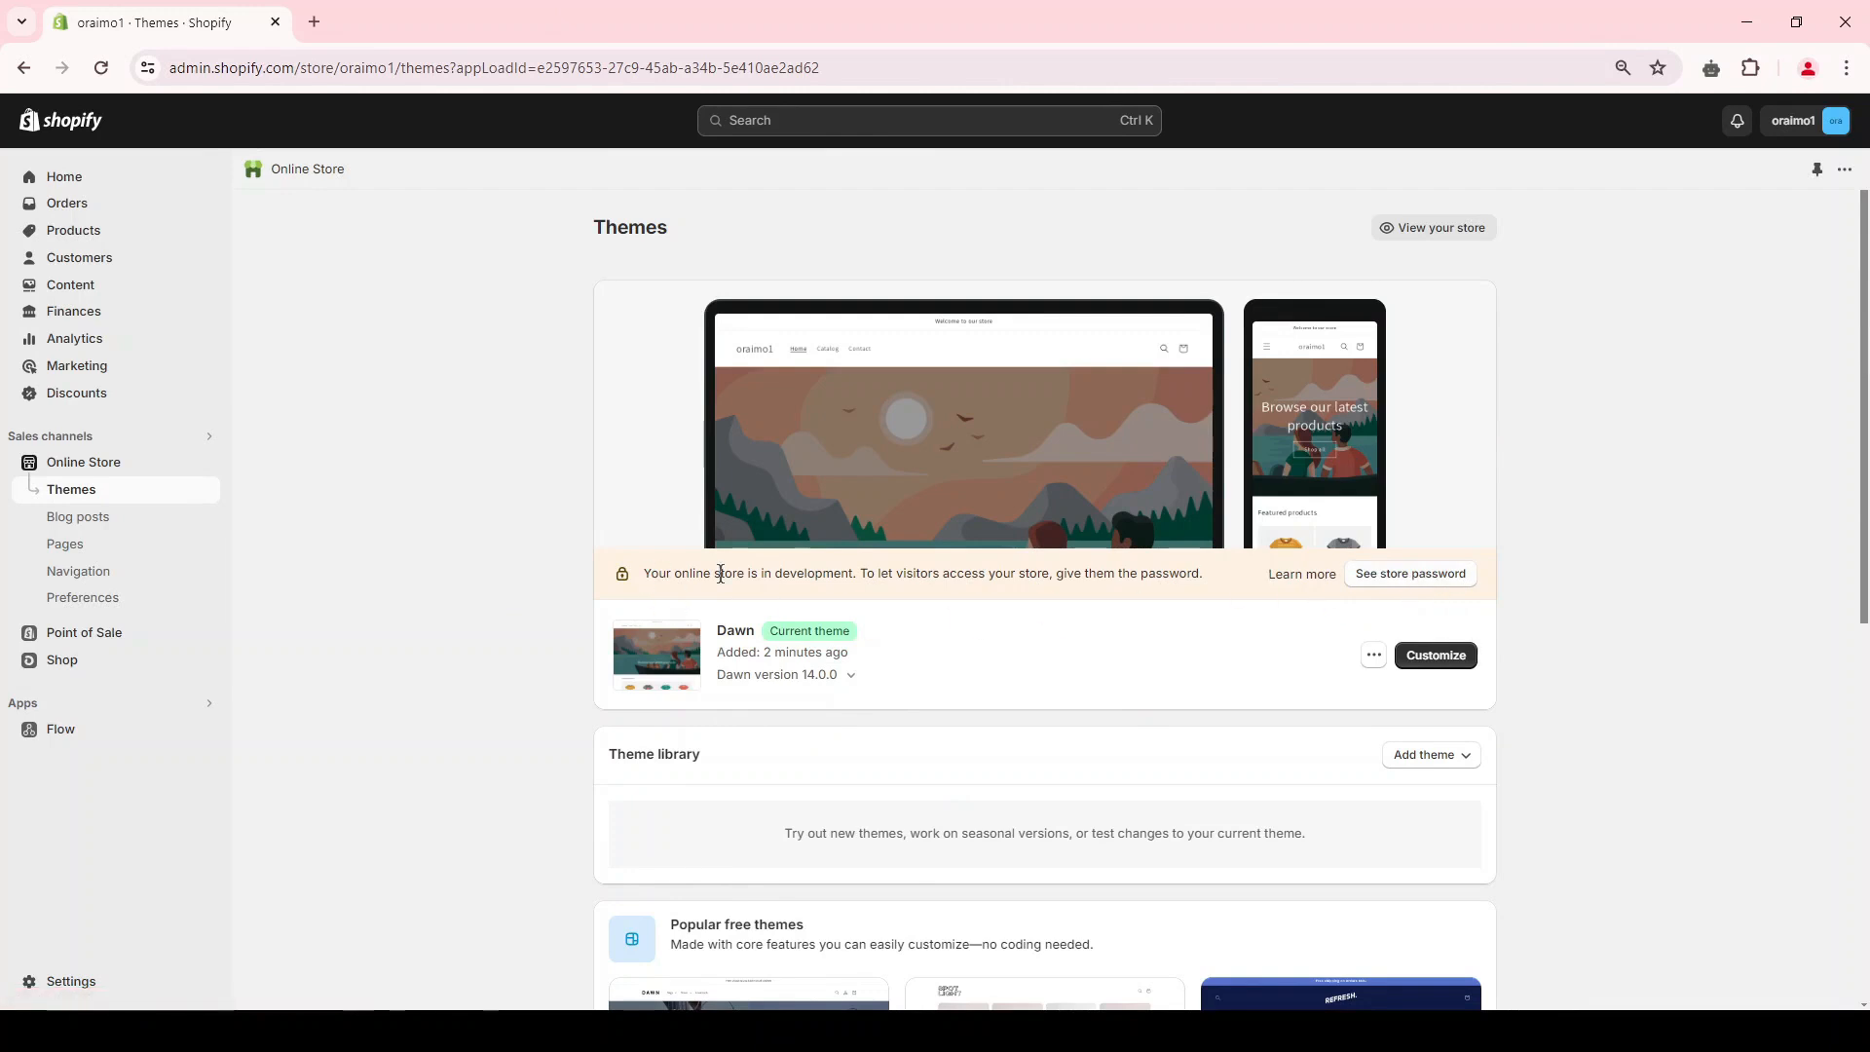
right_click(1431, 670)
click(1525, 676)
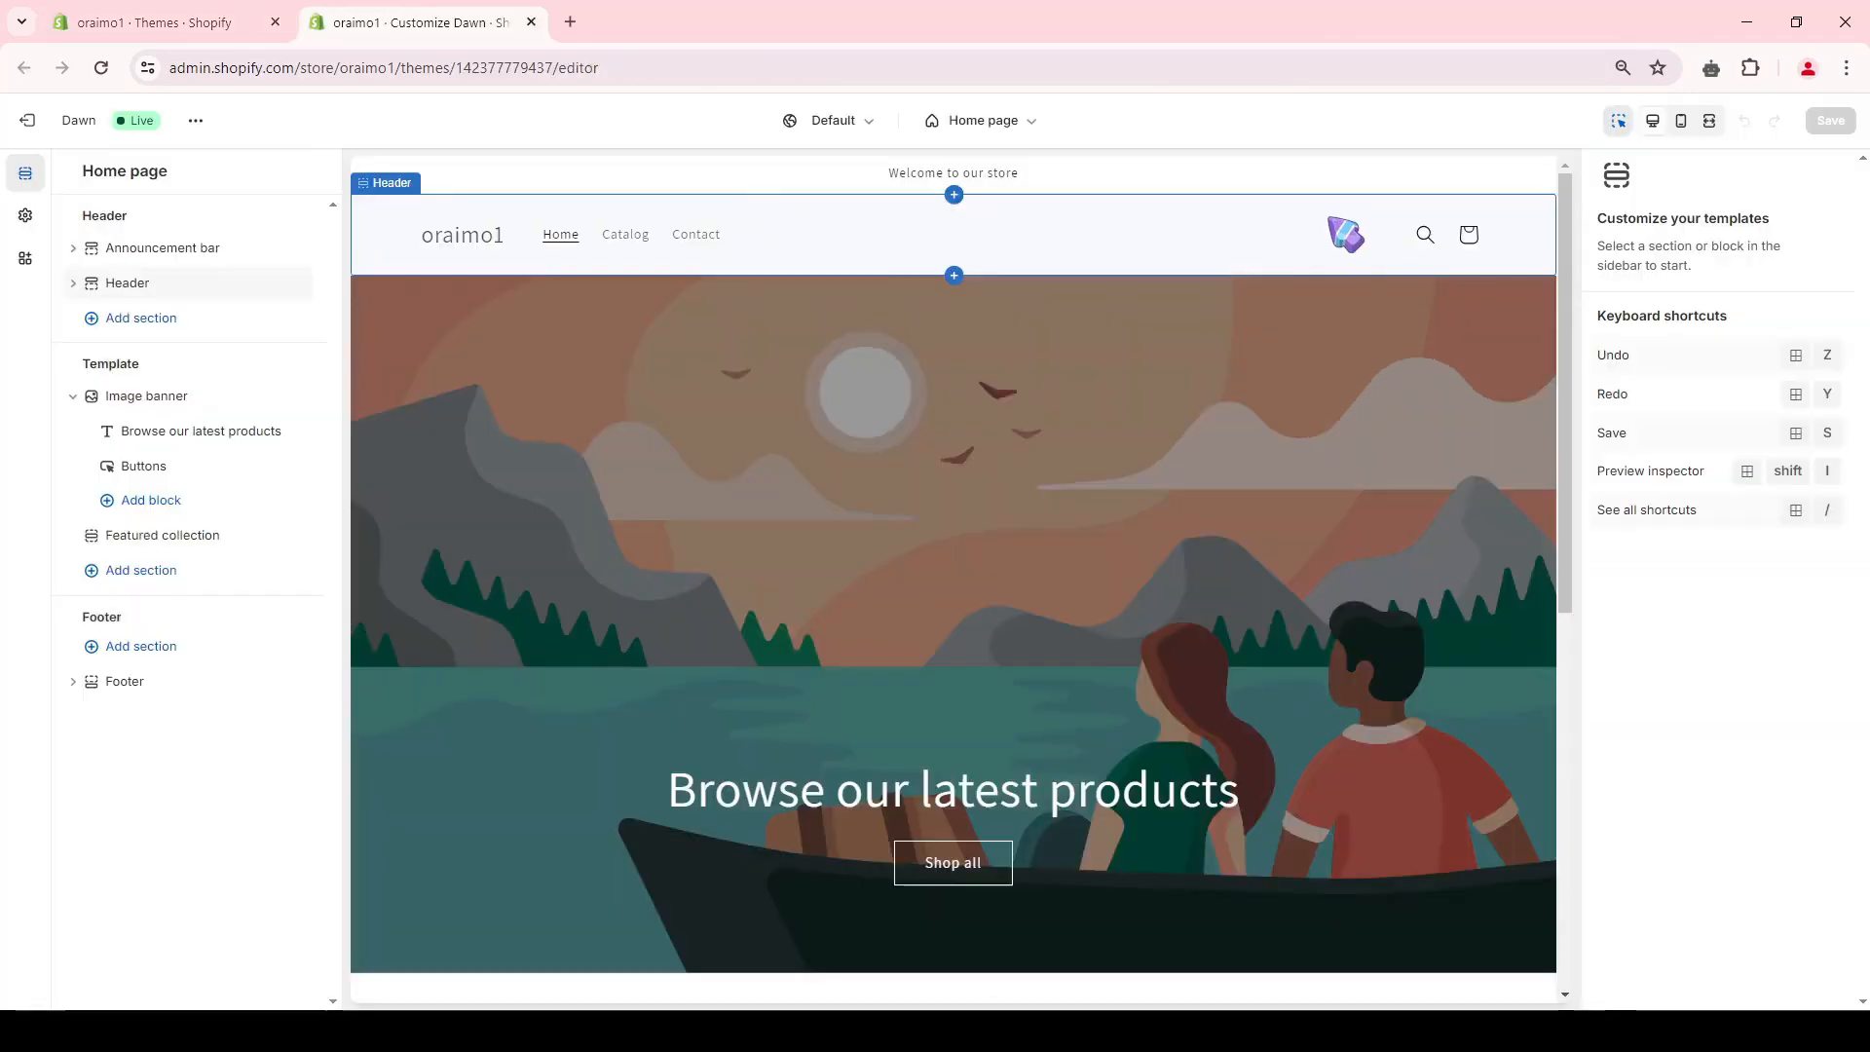
Step: Examine the home page preview and its Header, Template and Footer section groups in the theme editor
scroll(740, 438, down, 5)
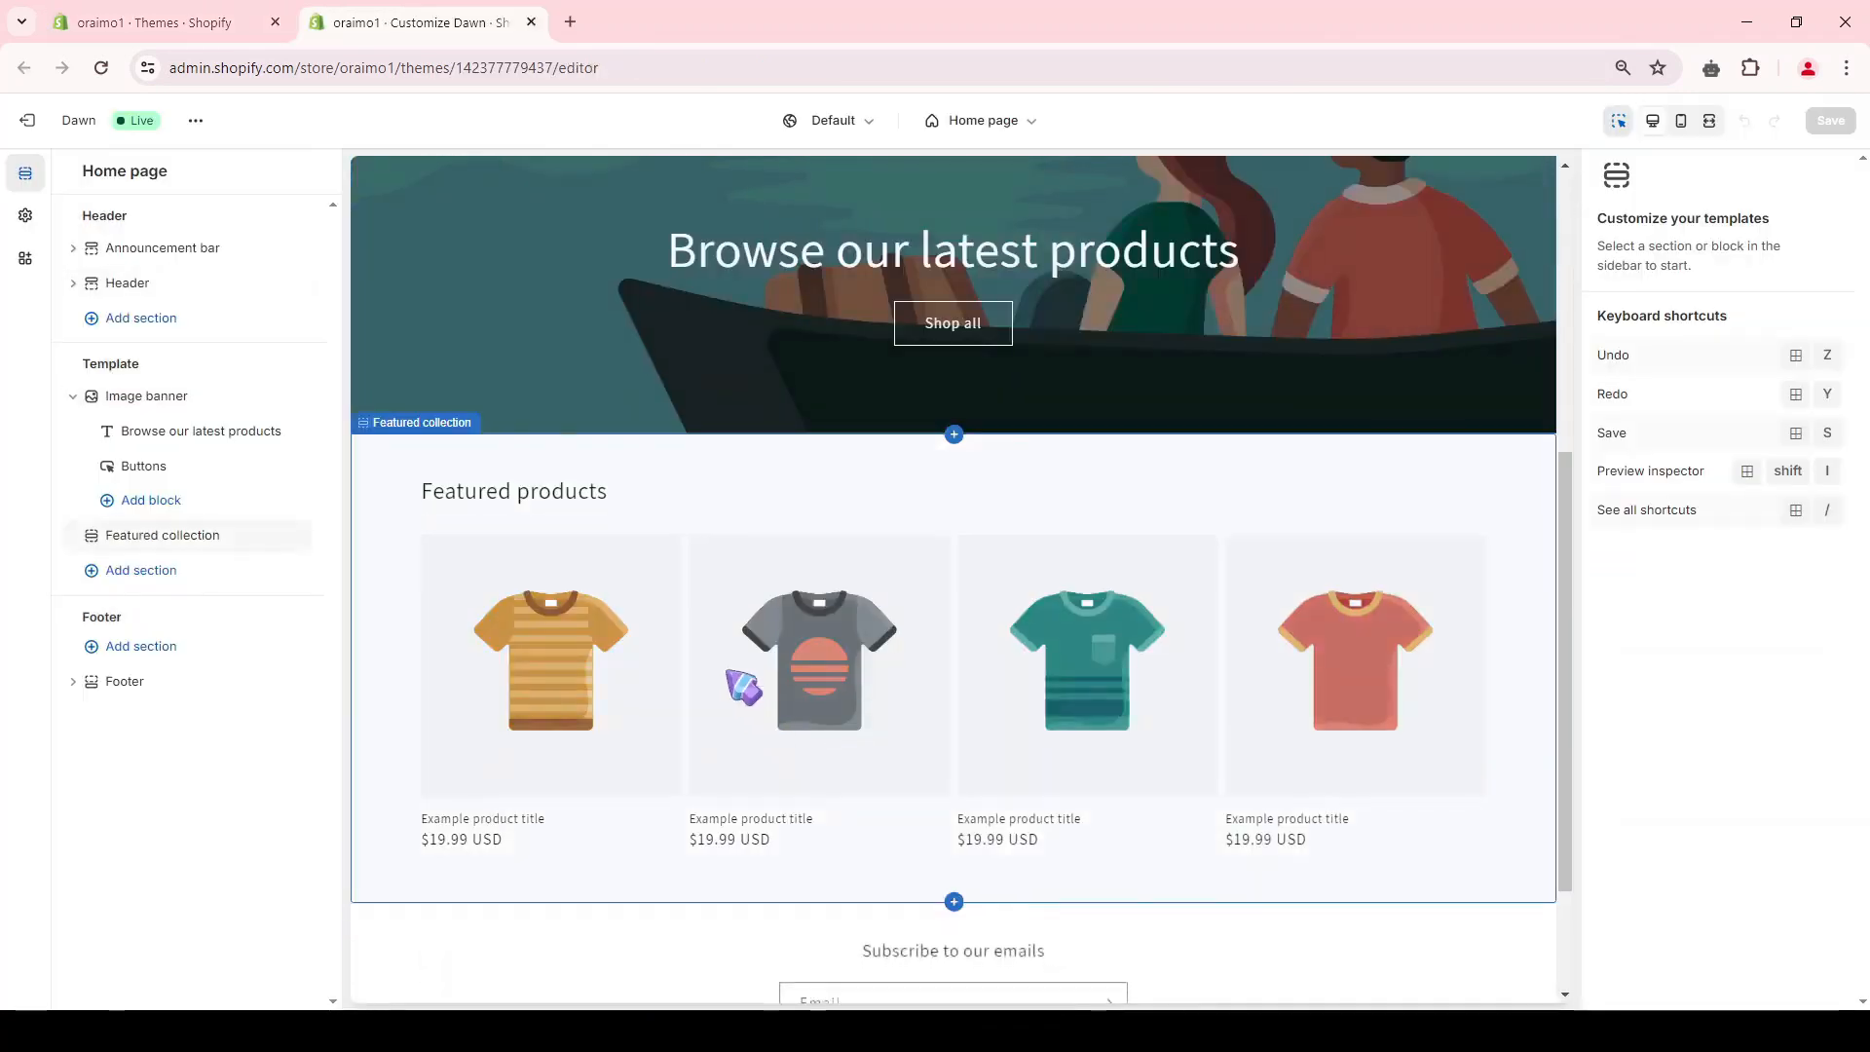
scroll(1190, 793, up, 5)
scroll(974, 275, down, 4)
scroll(974, 276, down, 3)
scroll(1027, 493, up, 7)
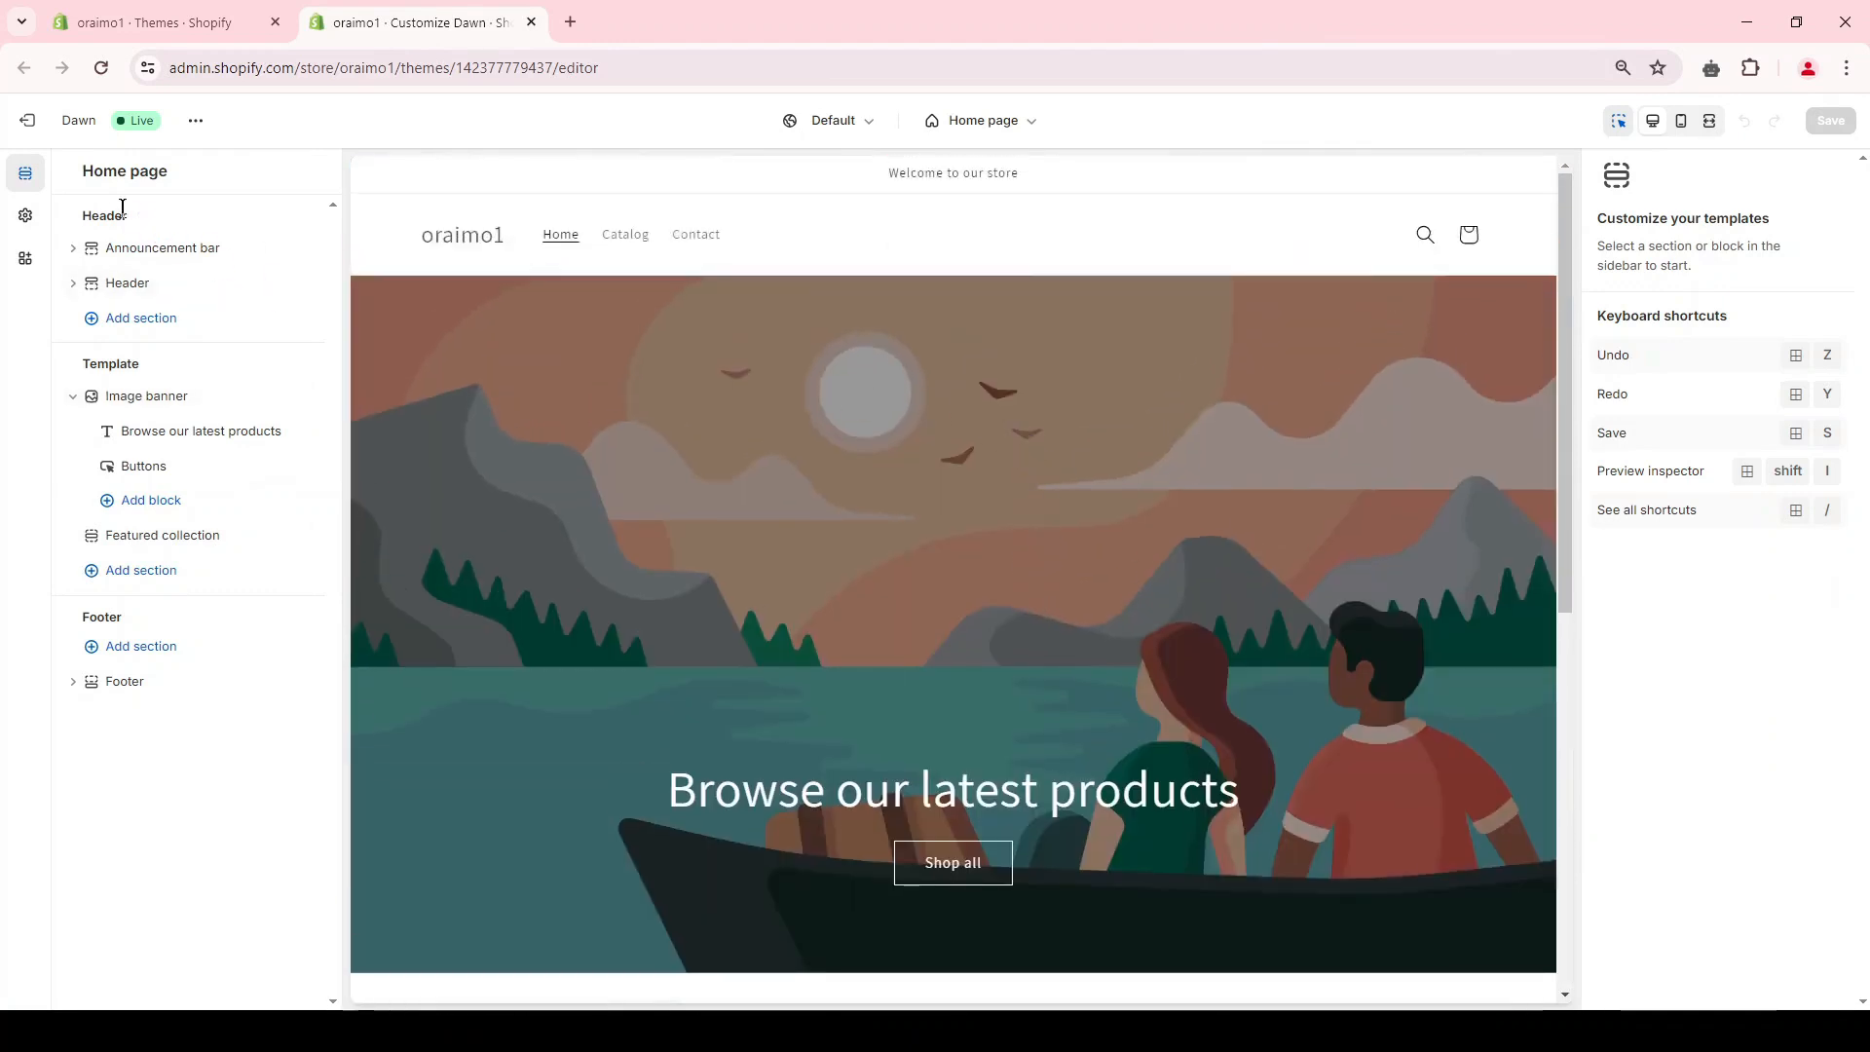
drag(81, 365, 126, 366)
drag(82, 618, 133, 620)
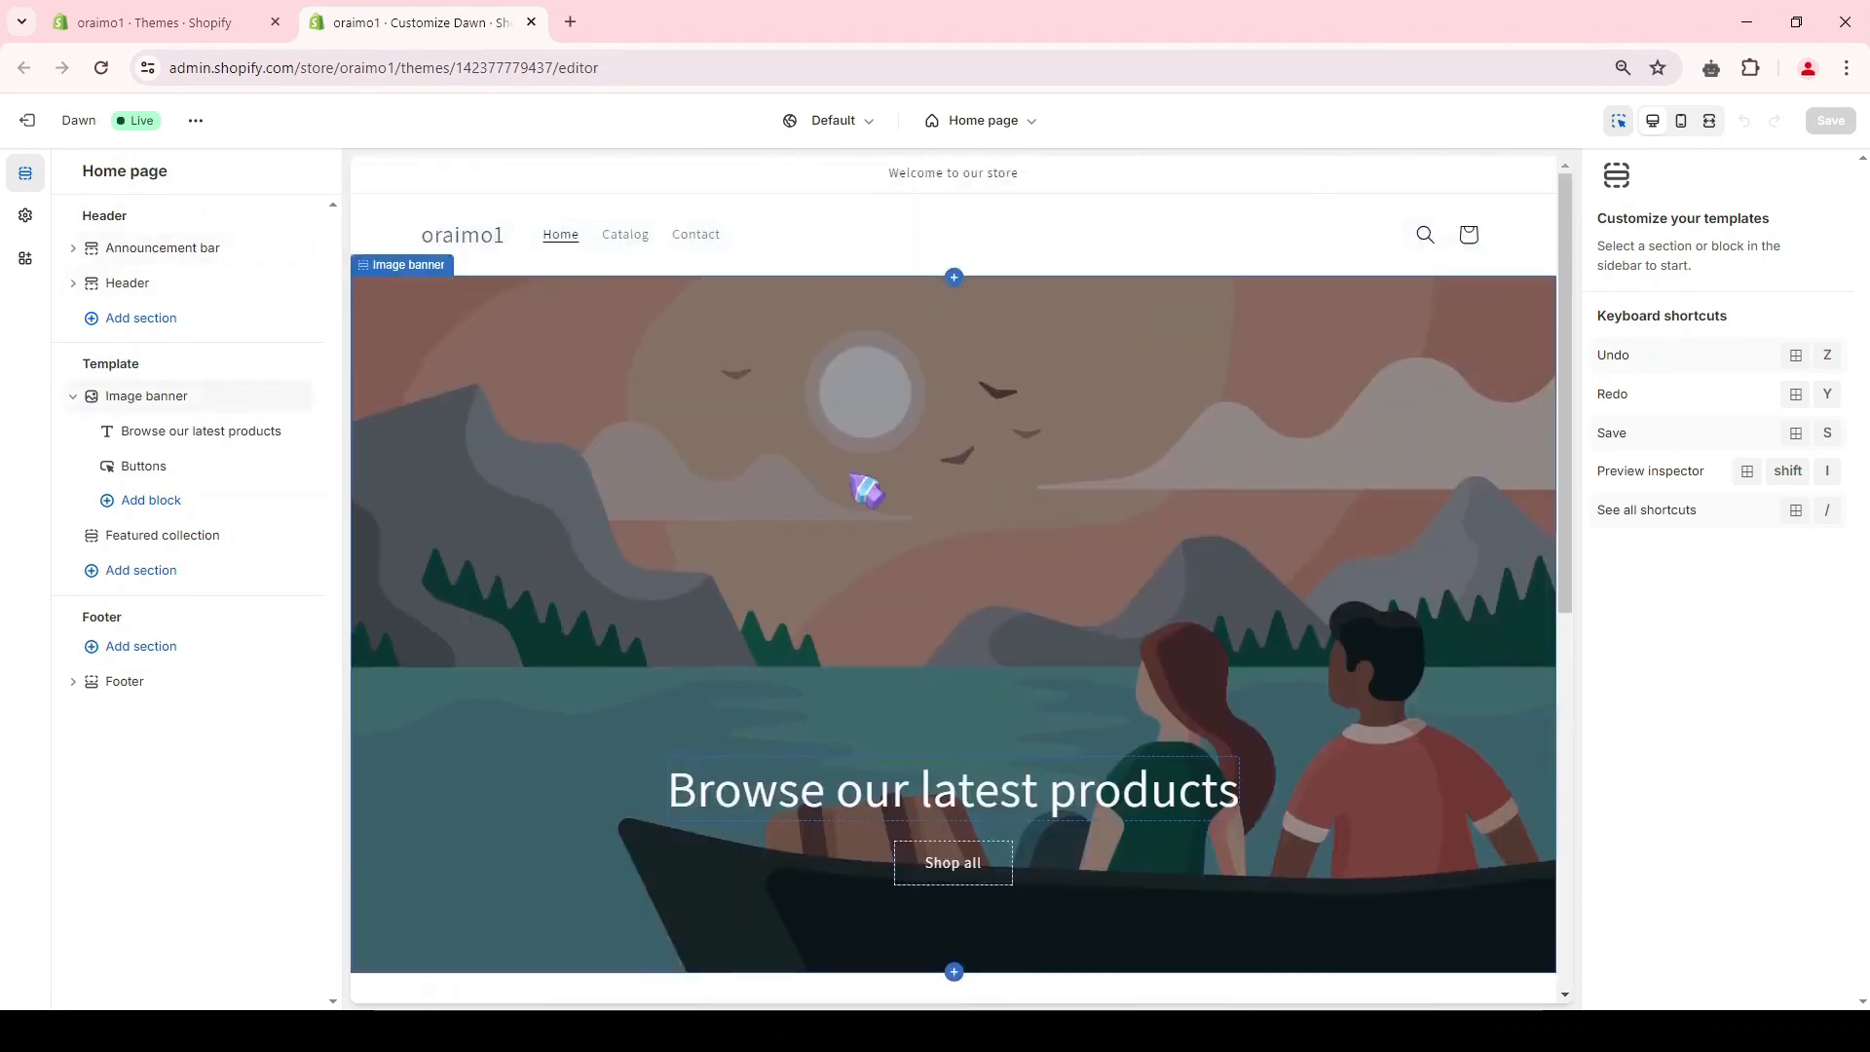
Step: Replace the announcement bar's text with "Don't Miss Out! Huge Sale + Free Shipping on All Orders!"
scroll(863, 484, down, 7)
scroll(926, 973, down, 1)
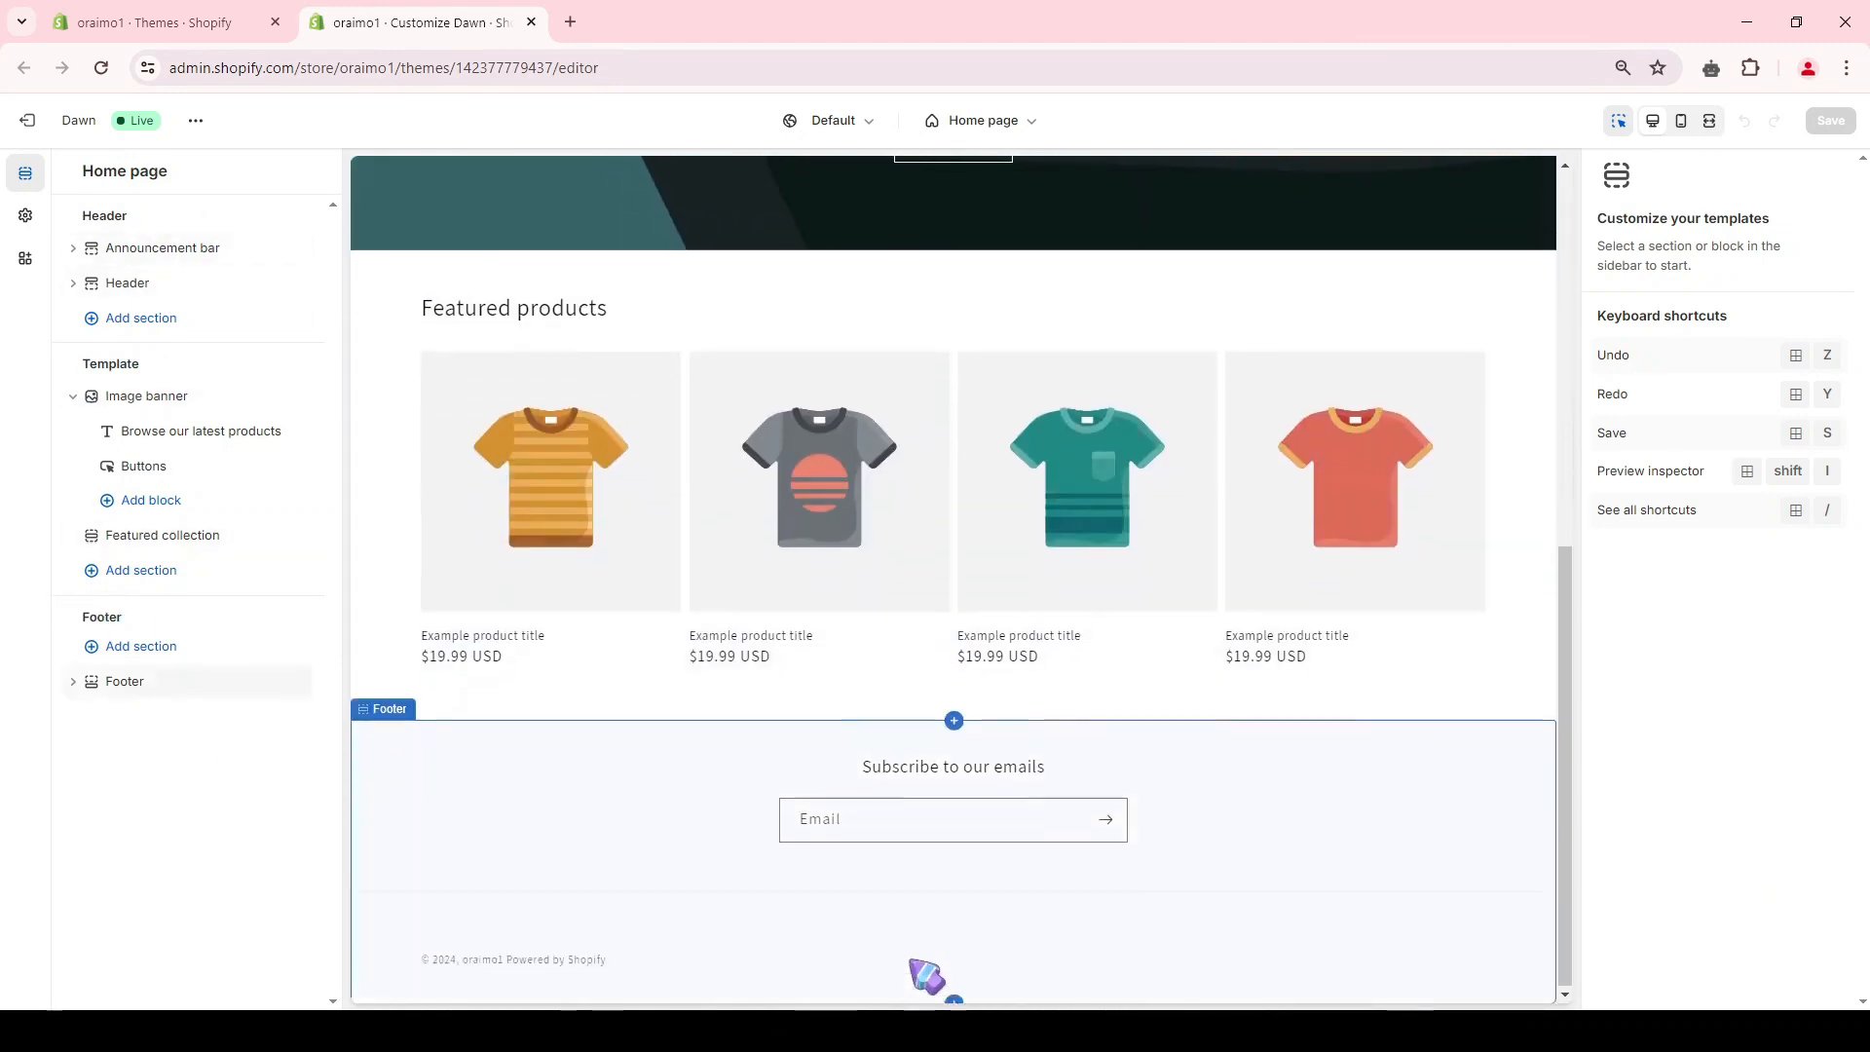
scroll(556, 192, up, 10)
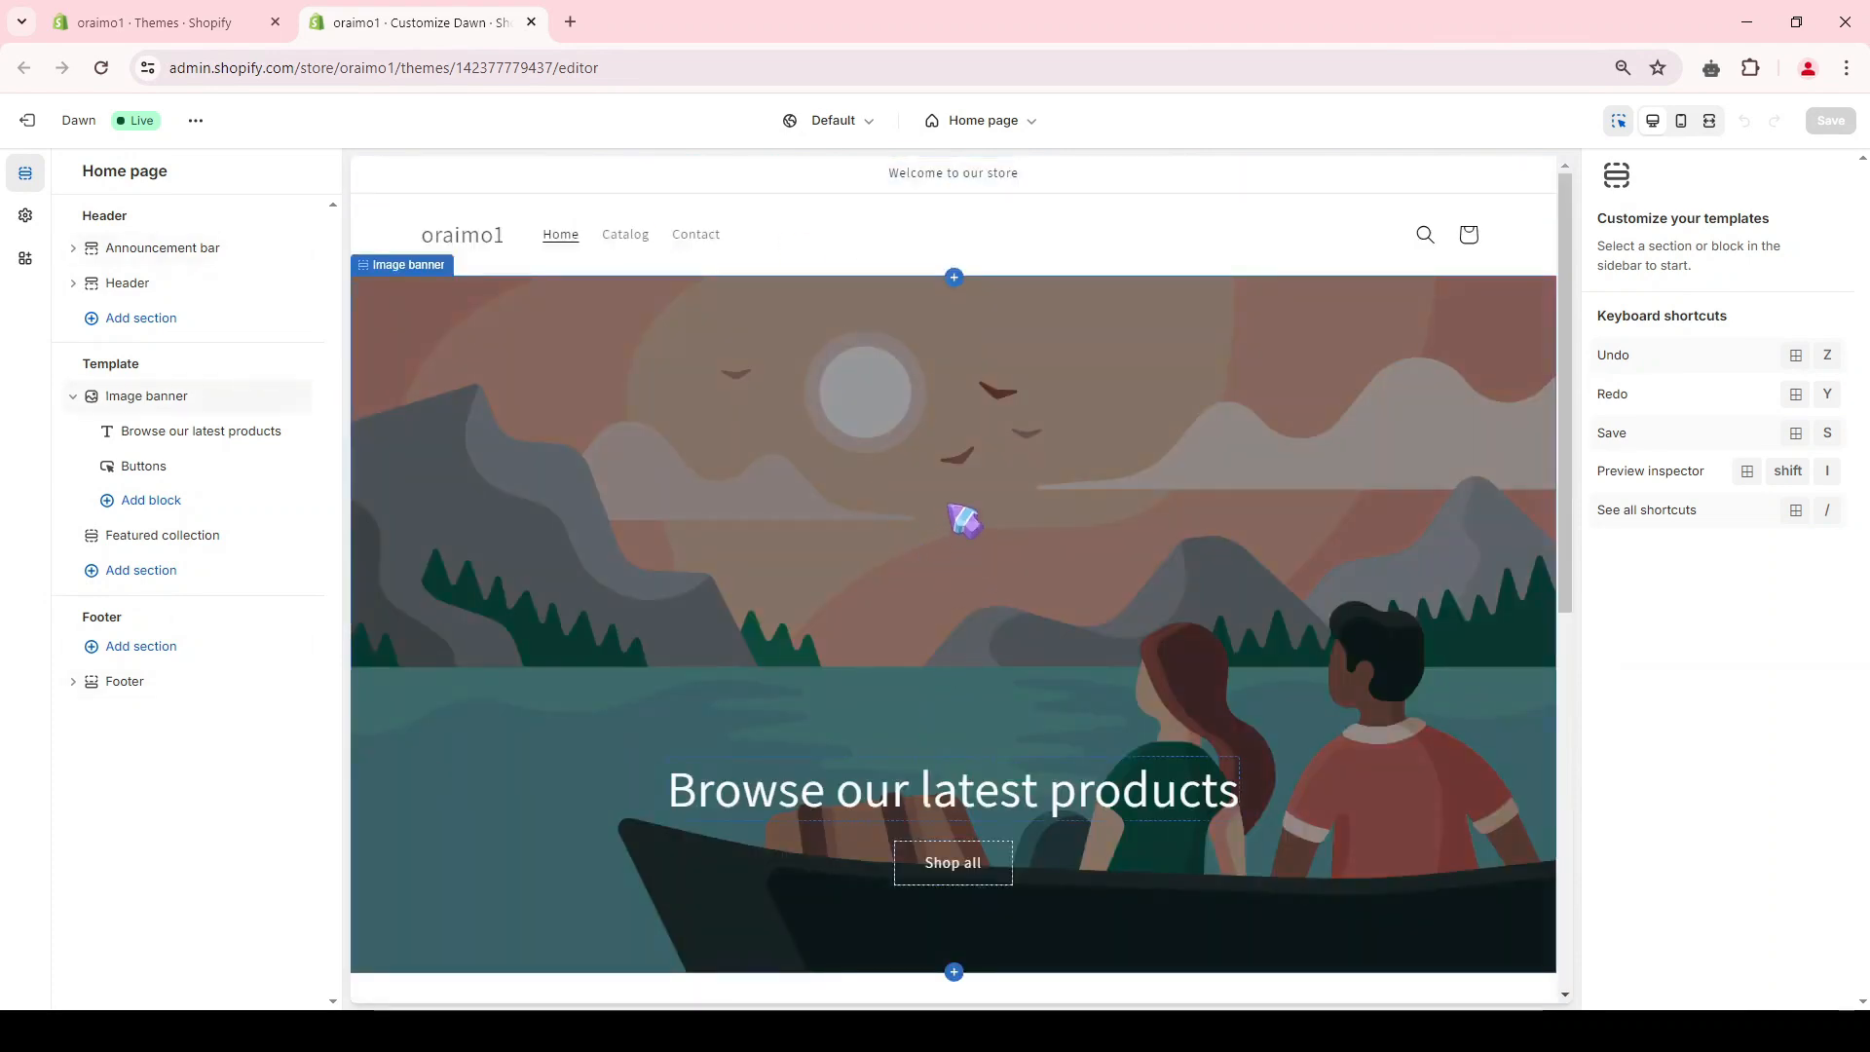
click(174, 250)
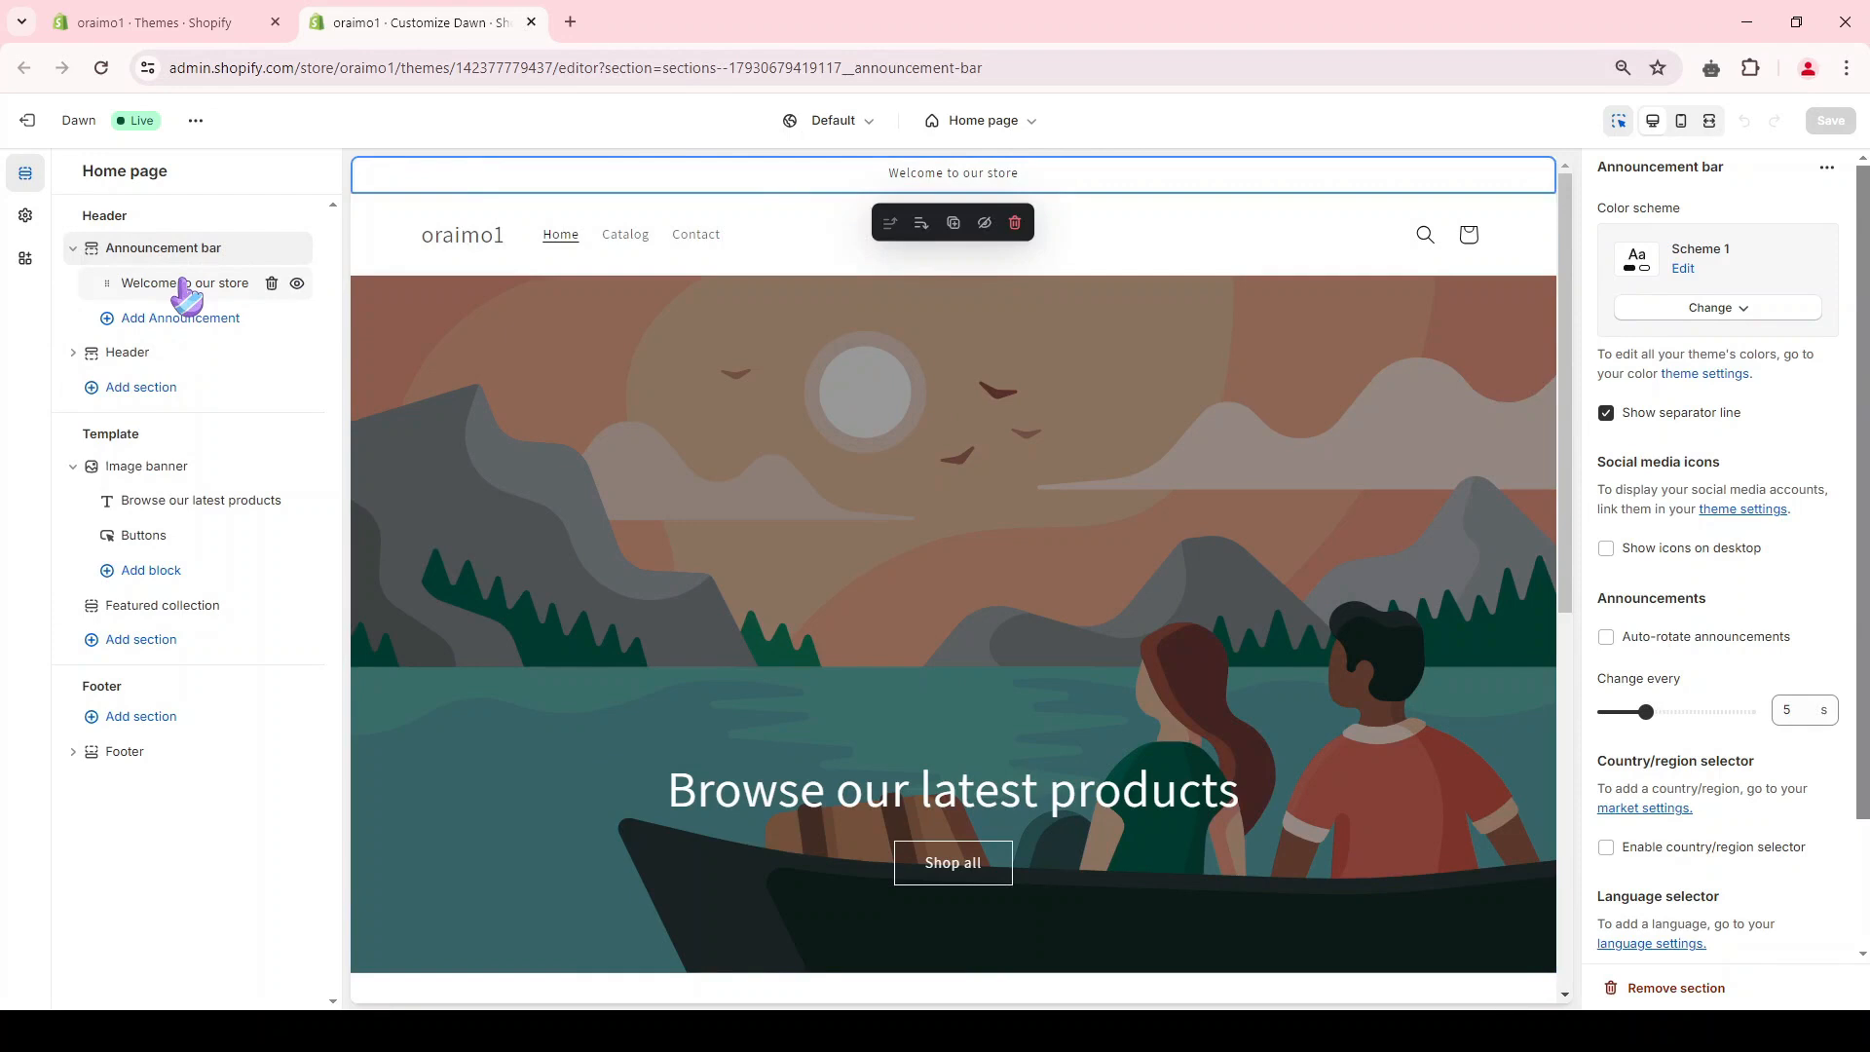
click(179, 285)
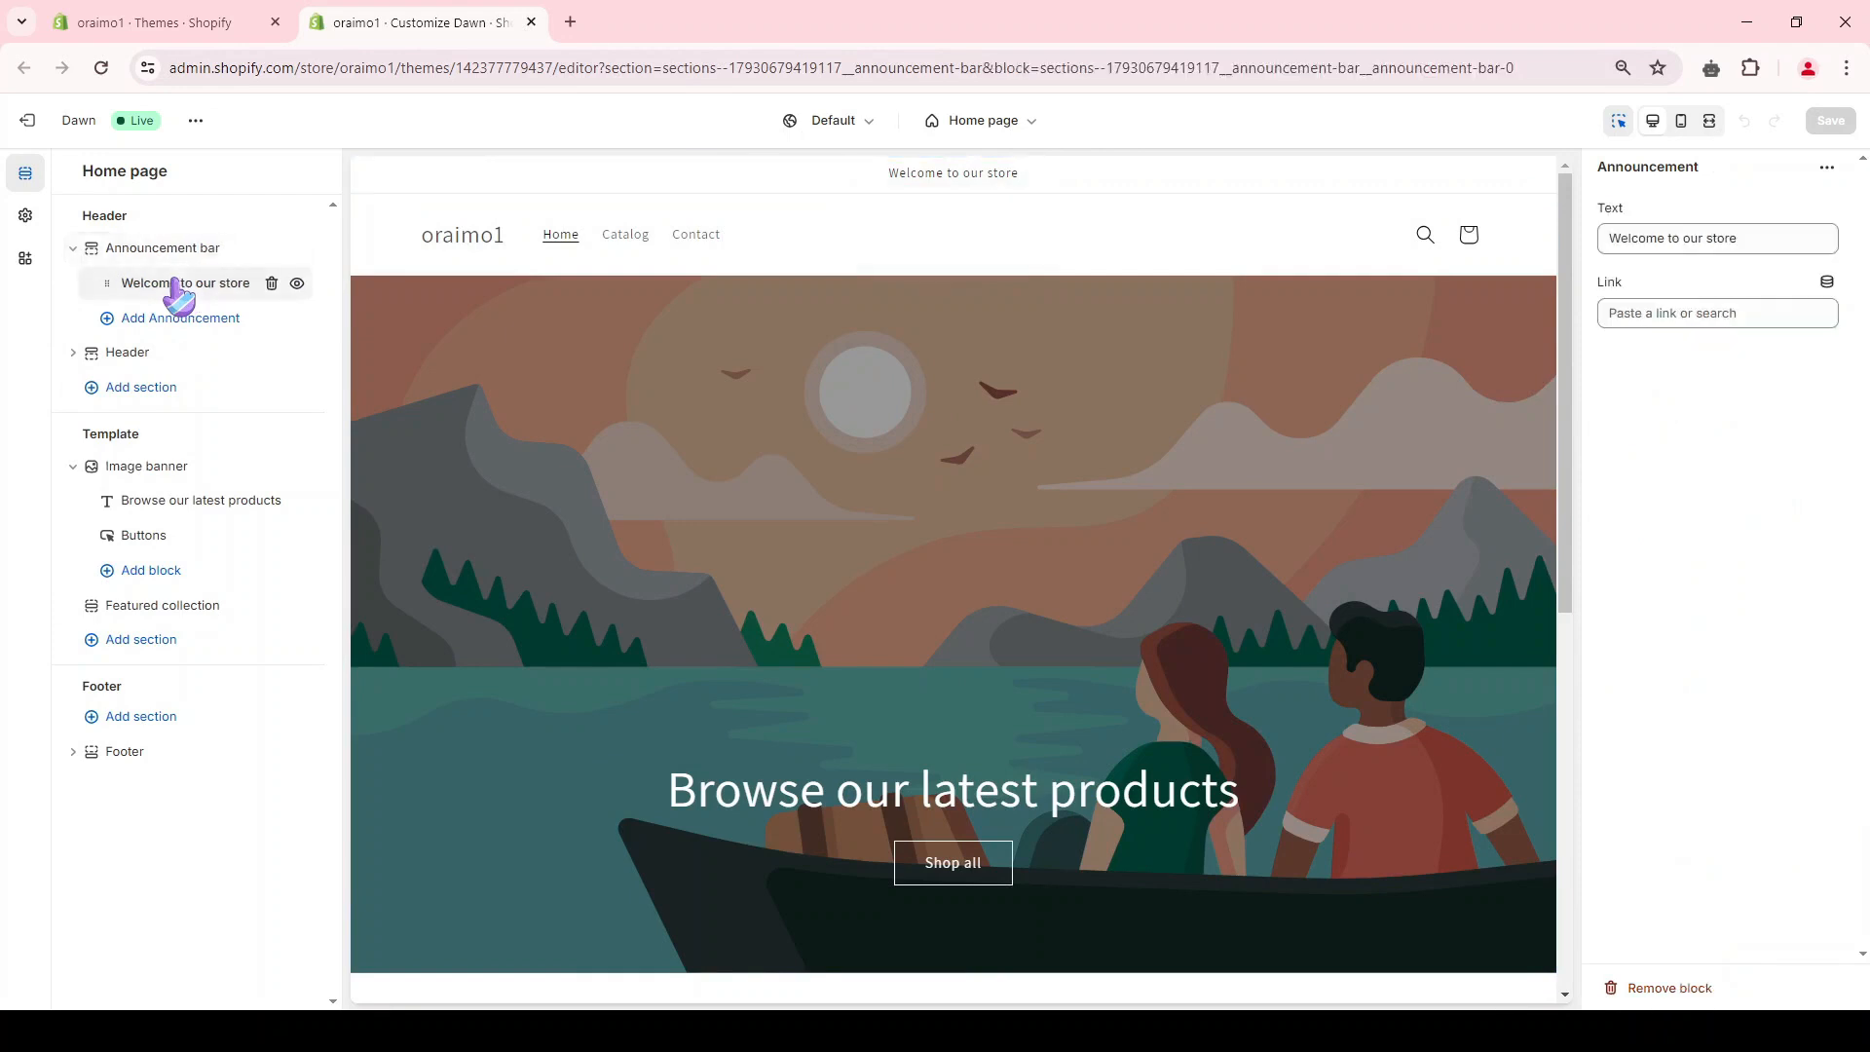
click(1706, 234)
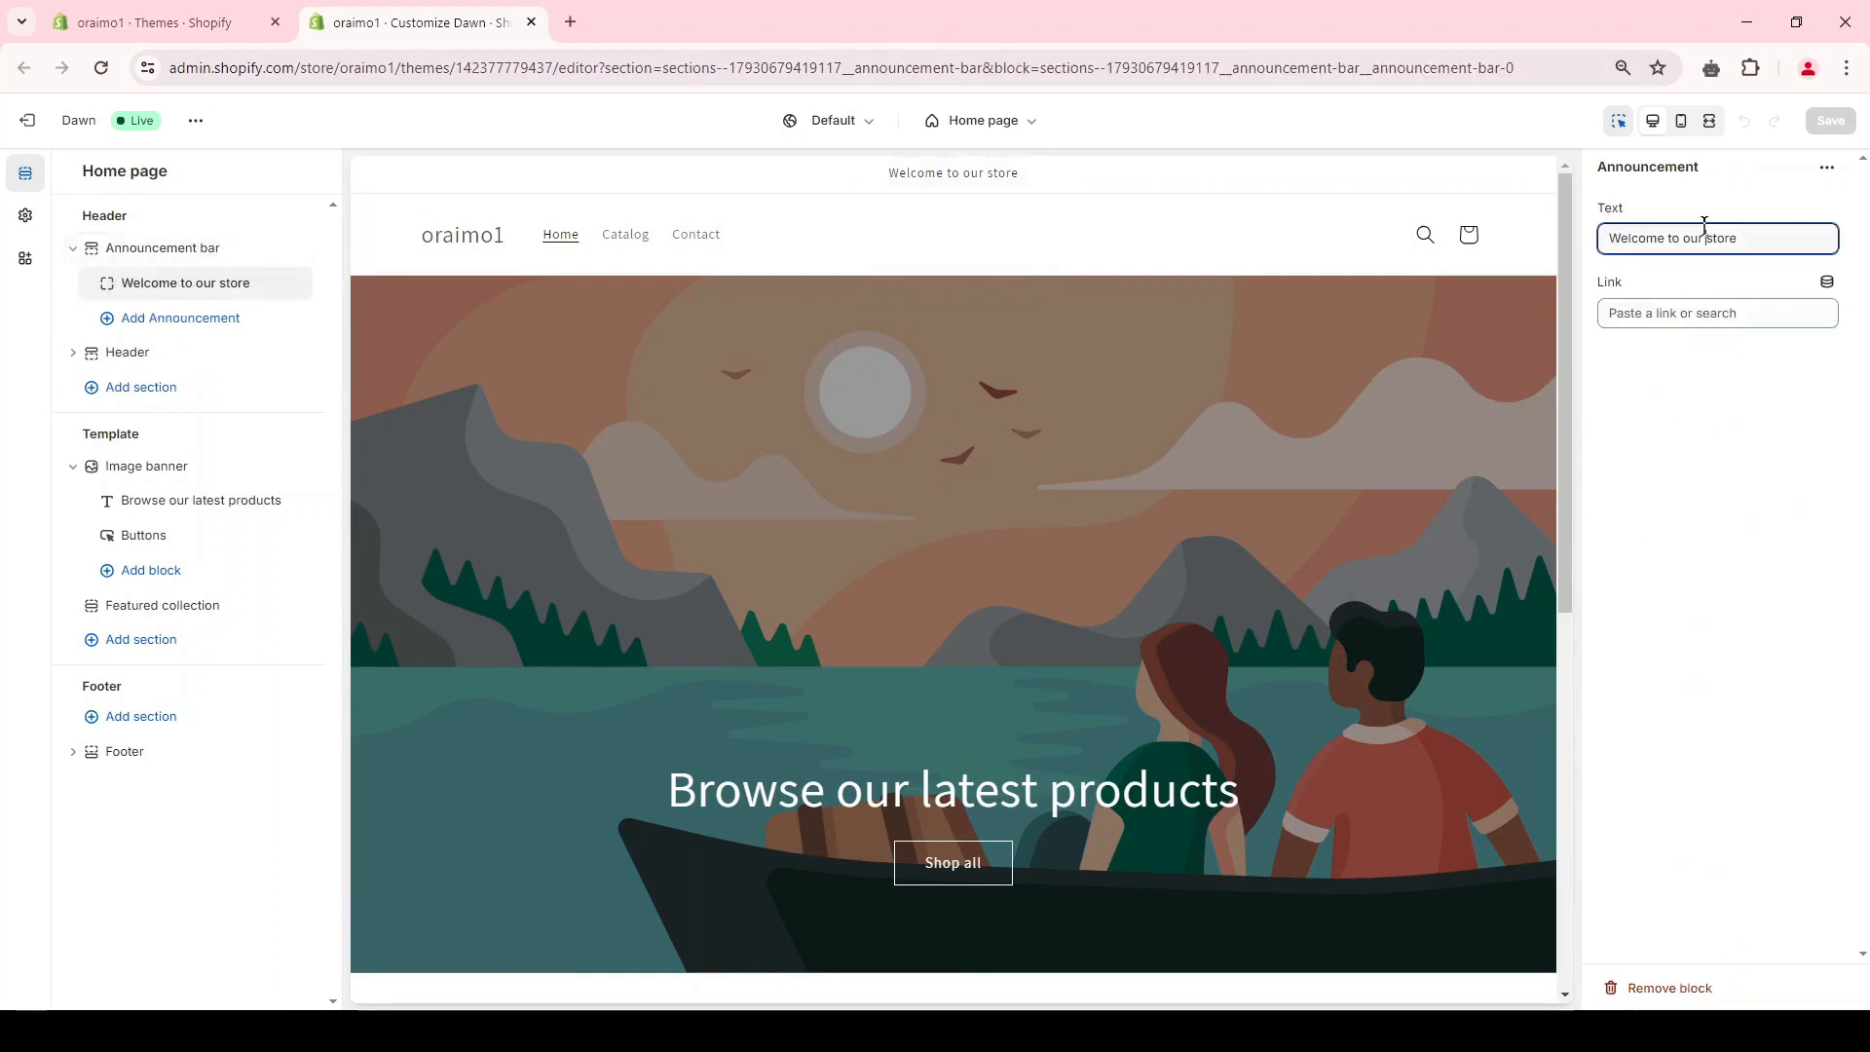
text(Don't Miss Out! Huge Sale + Free Shipping on All Orders)
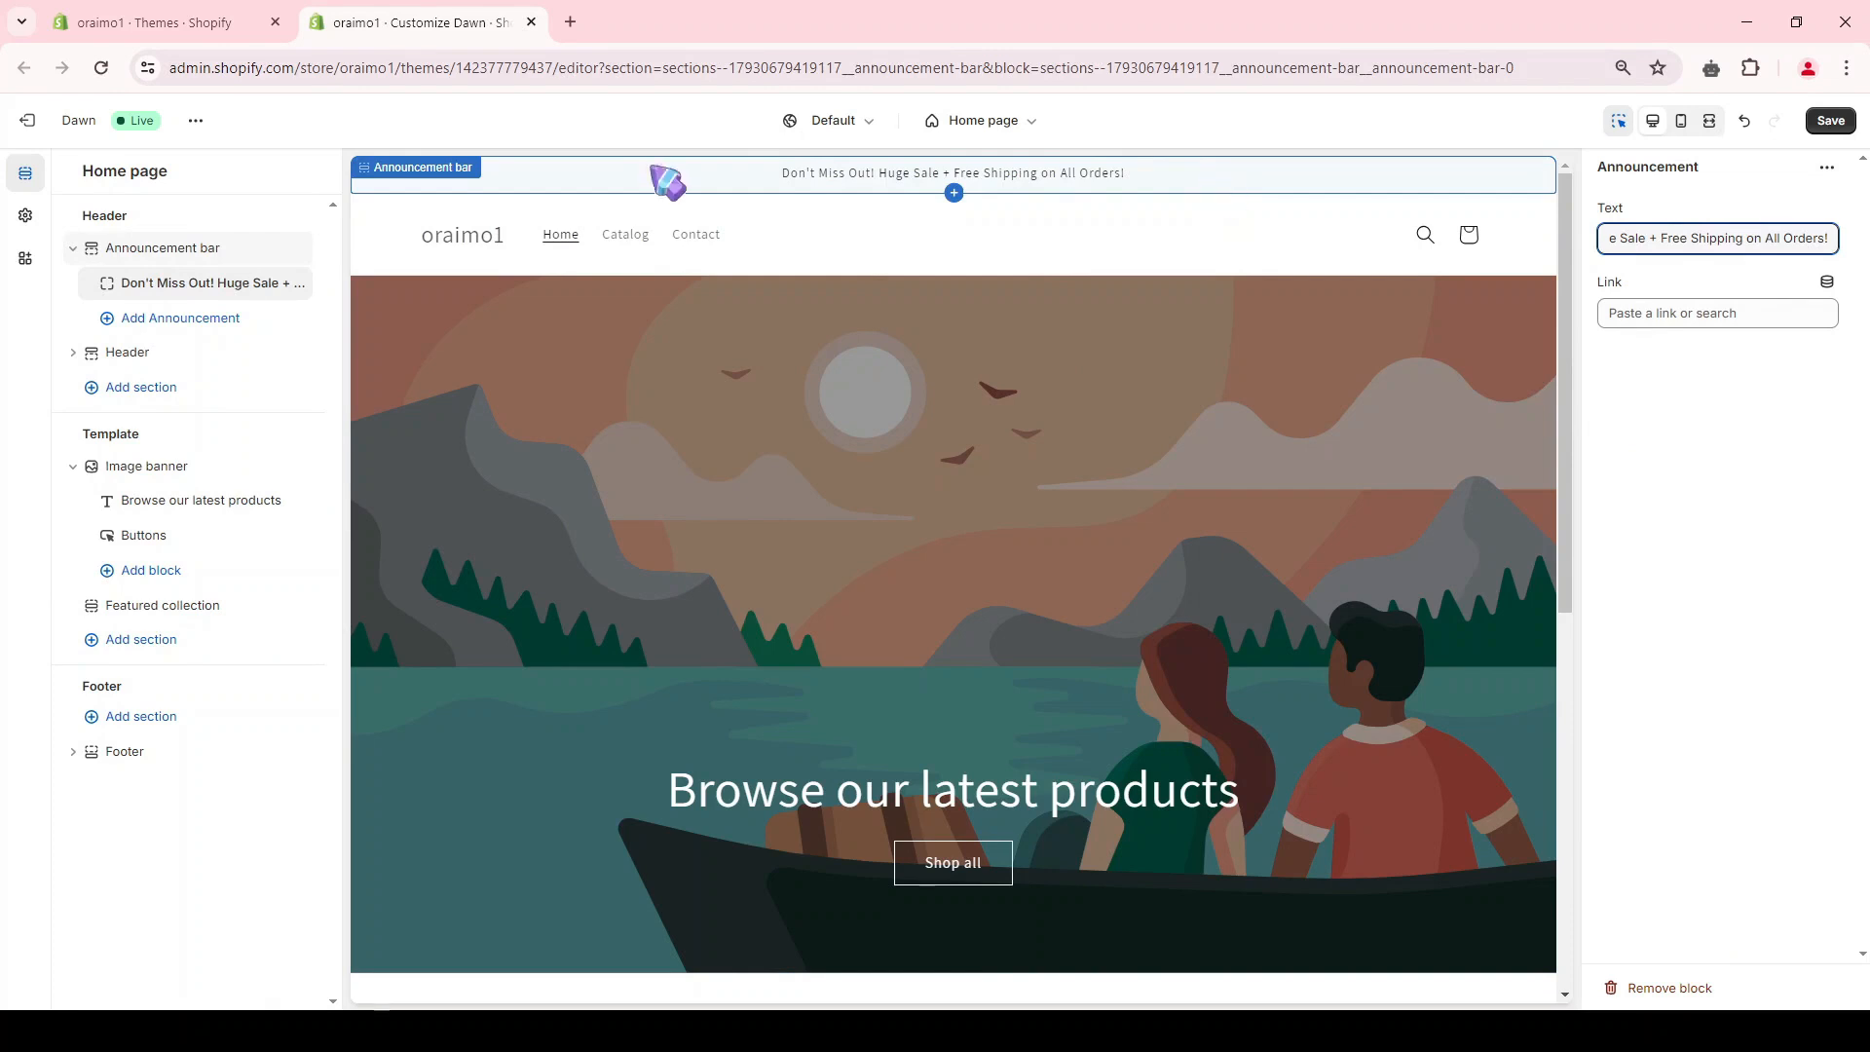
Step: Apply color Scheme 5 to the announcement bar and change that scheme's background to orange #FD7300
click(440, 187)
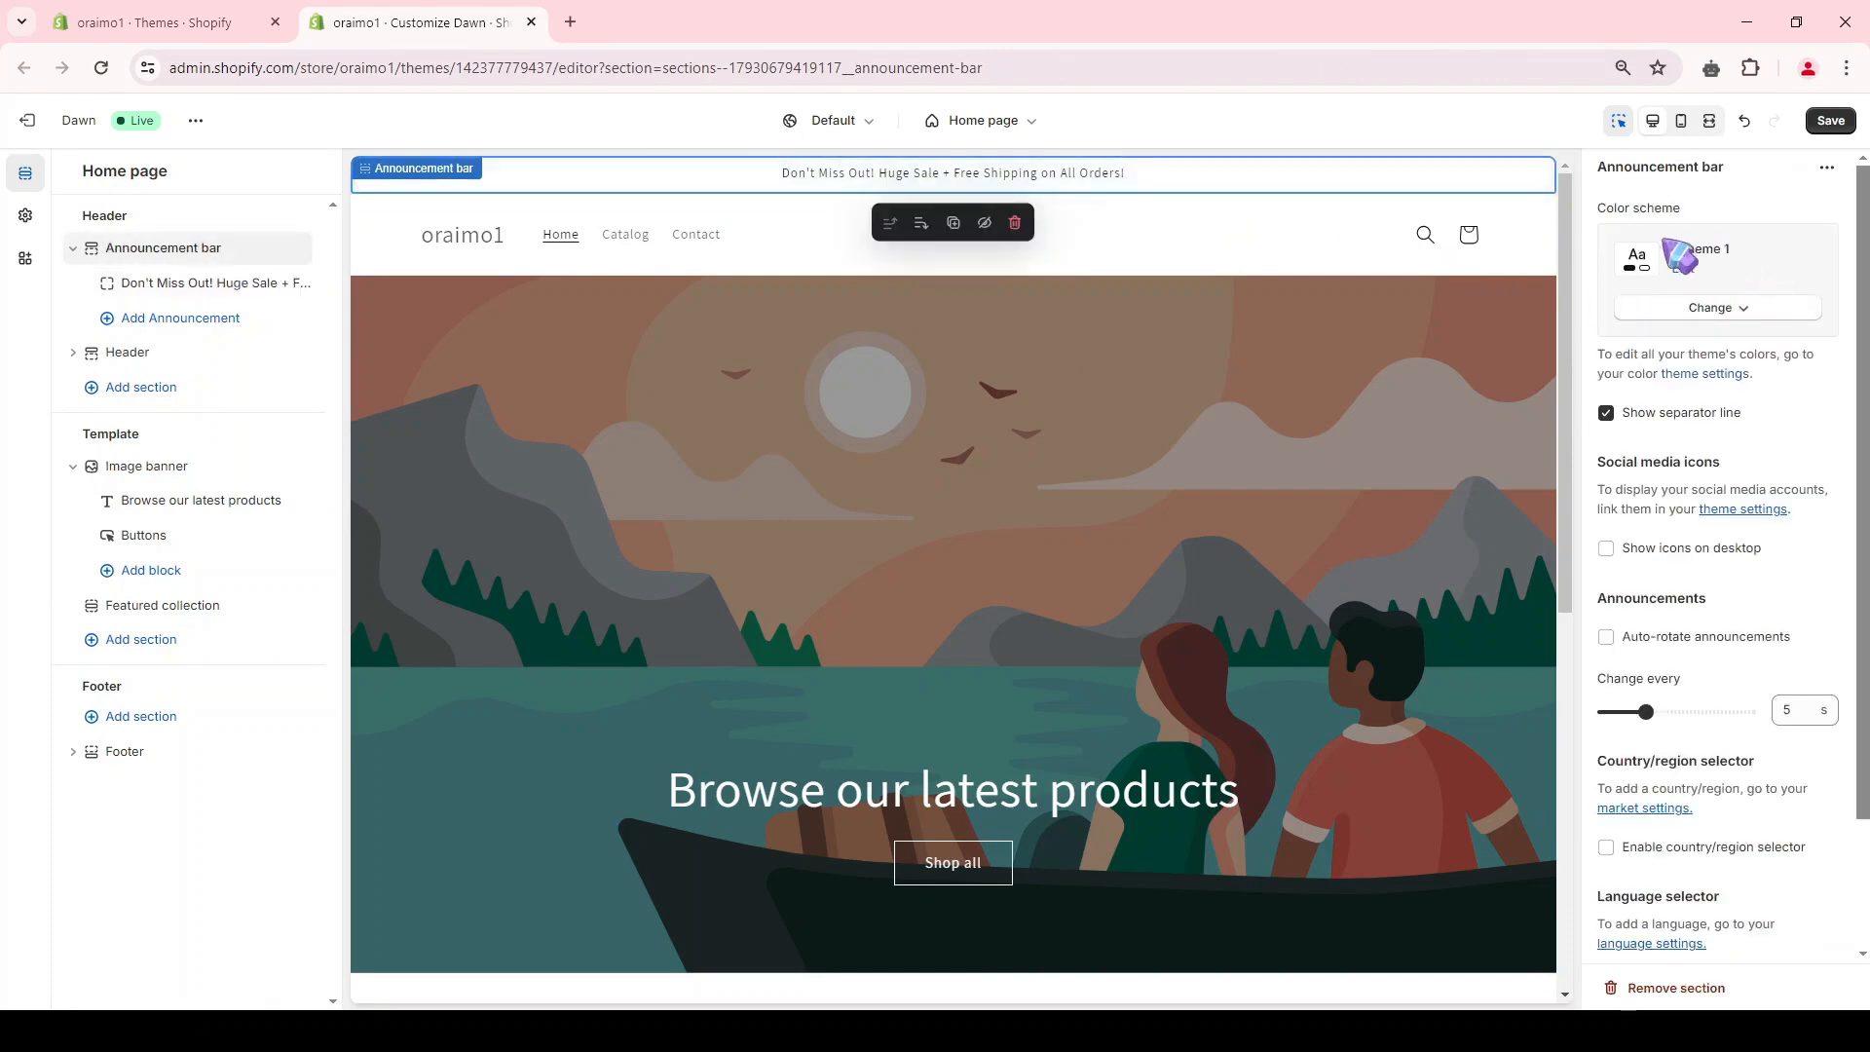
click(1716, 310)
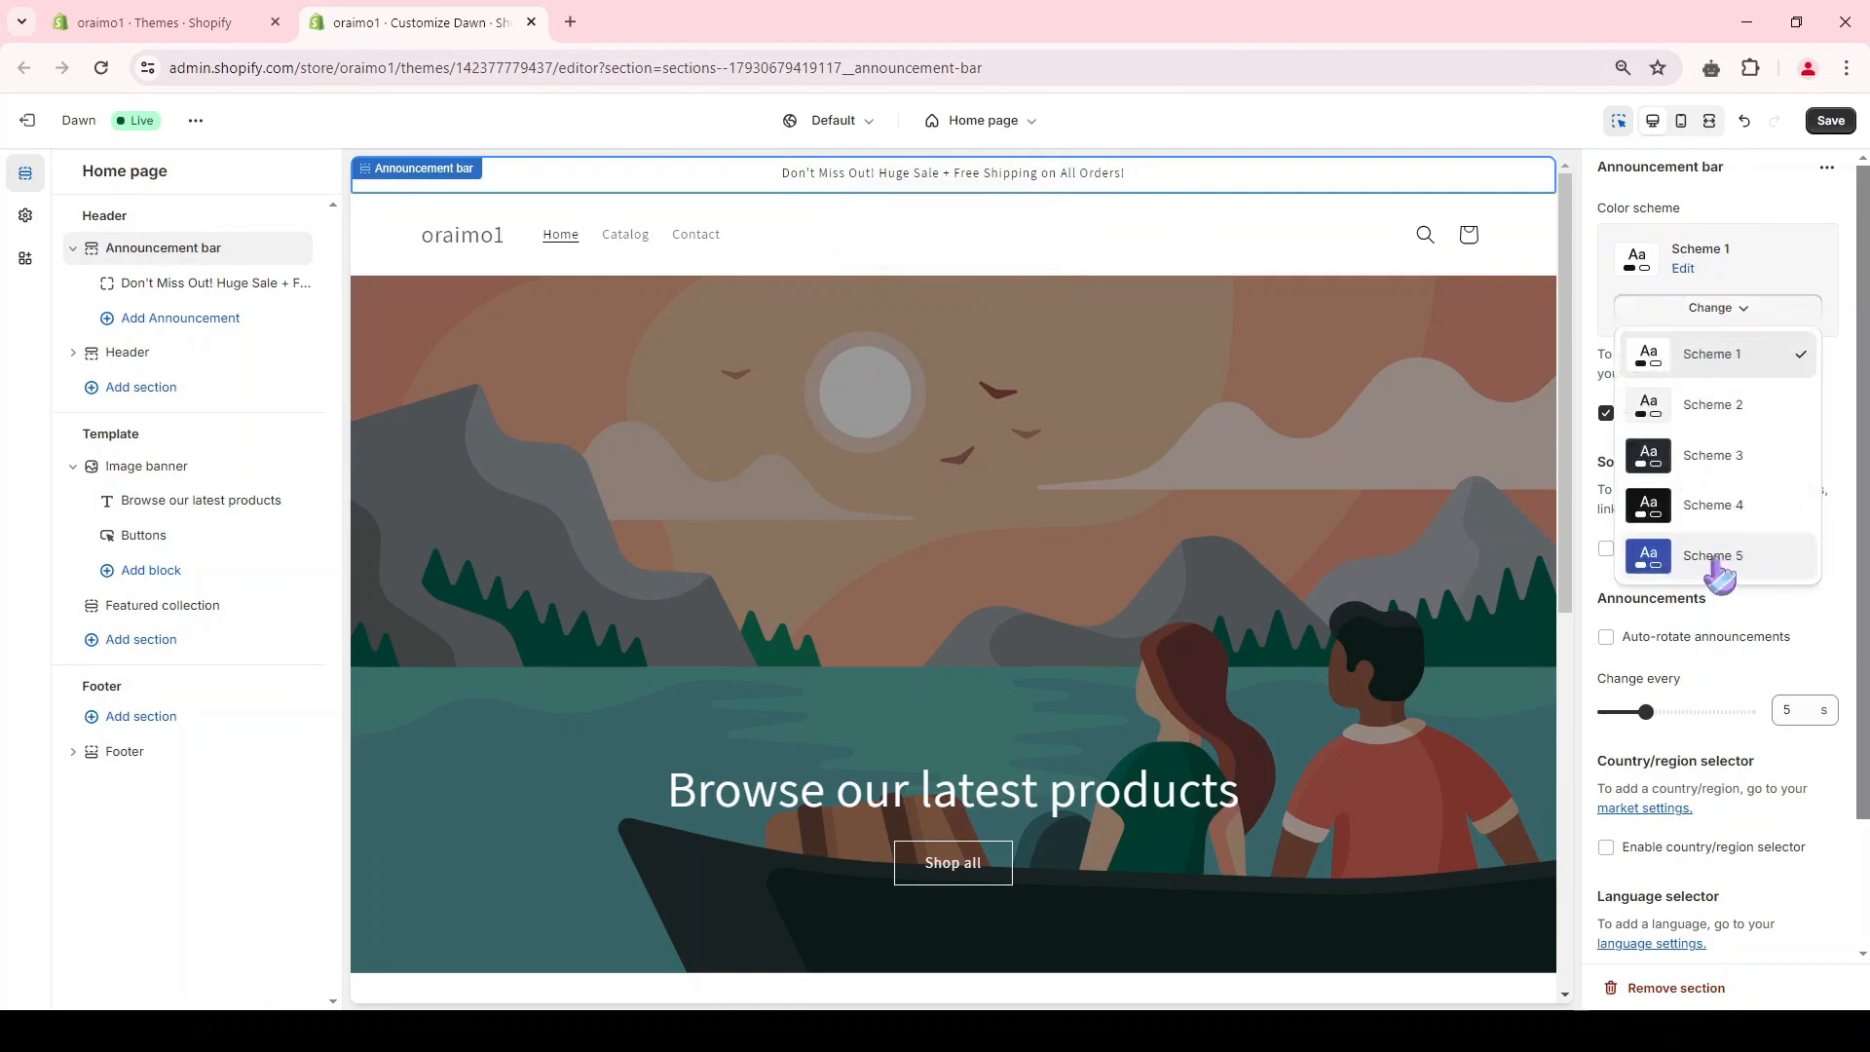
click(1729, 560)
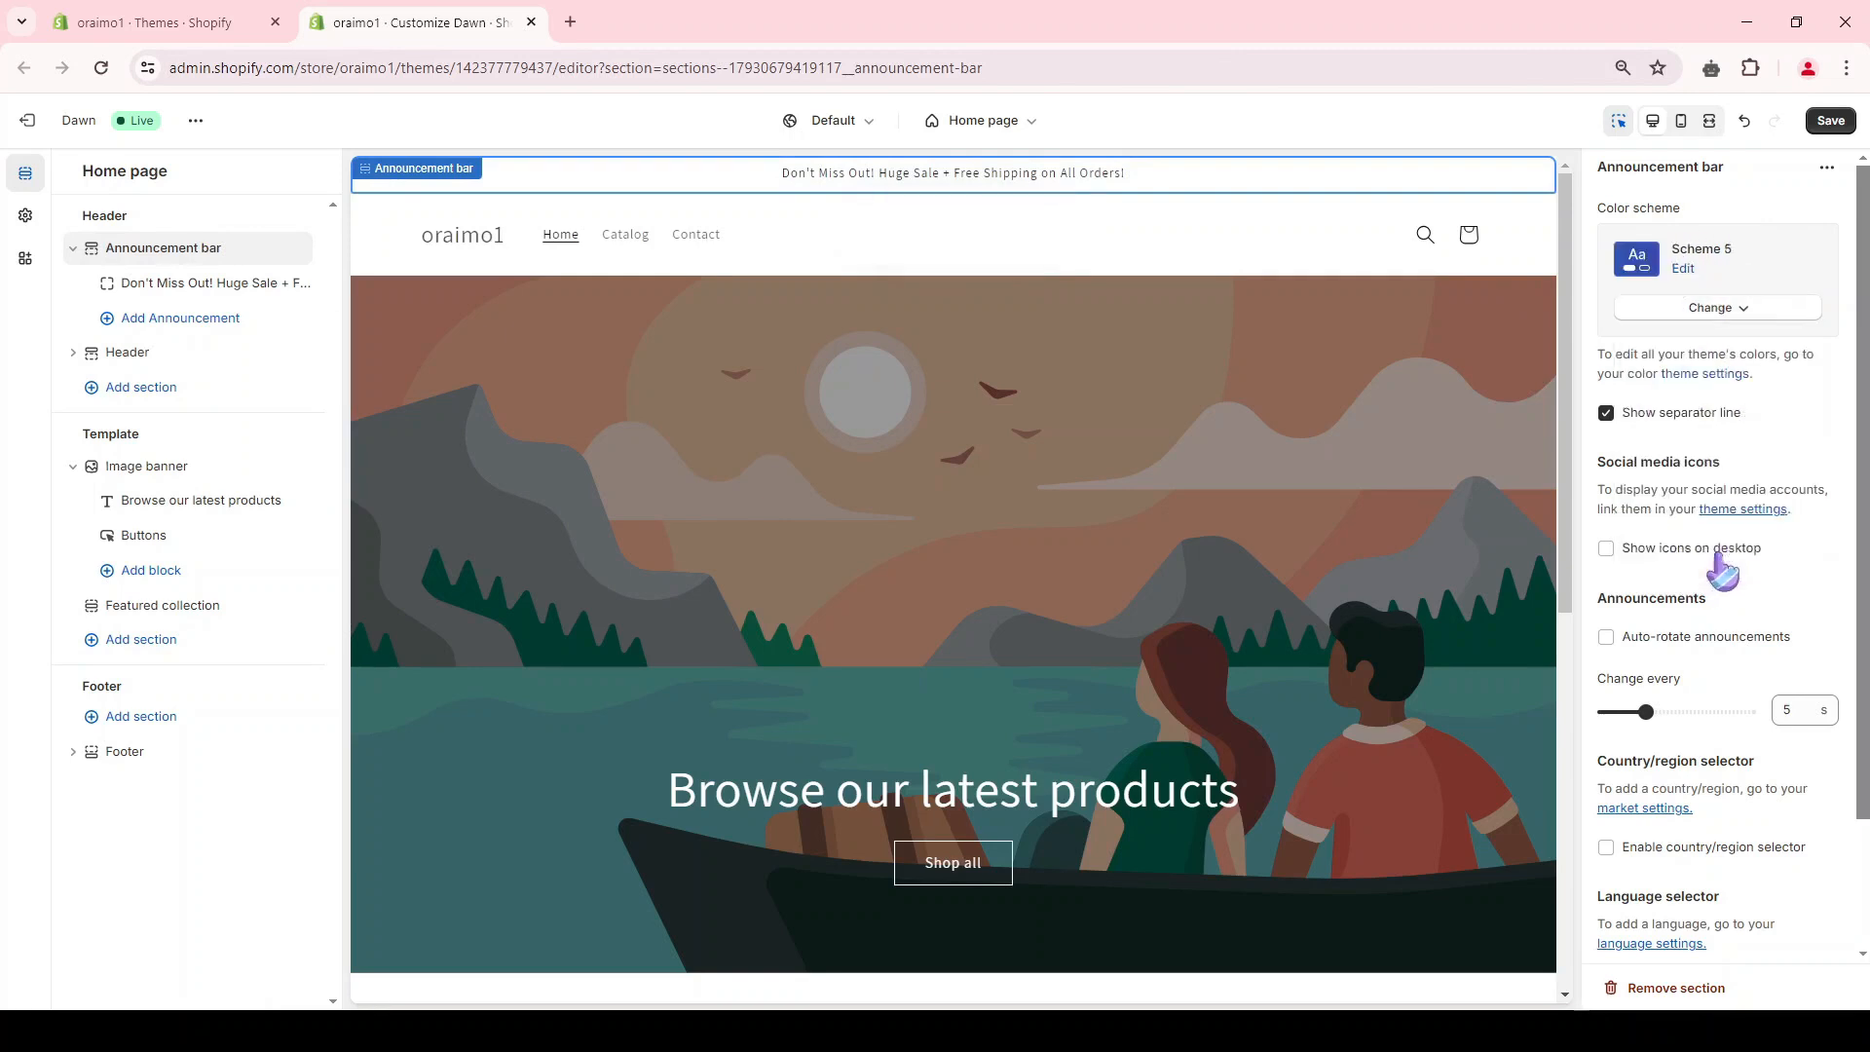
click(1683, 270)
click(1616, 360)
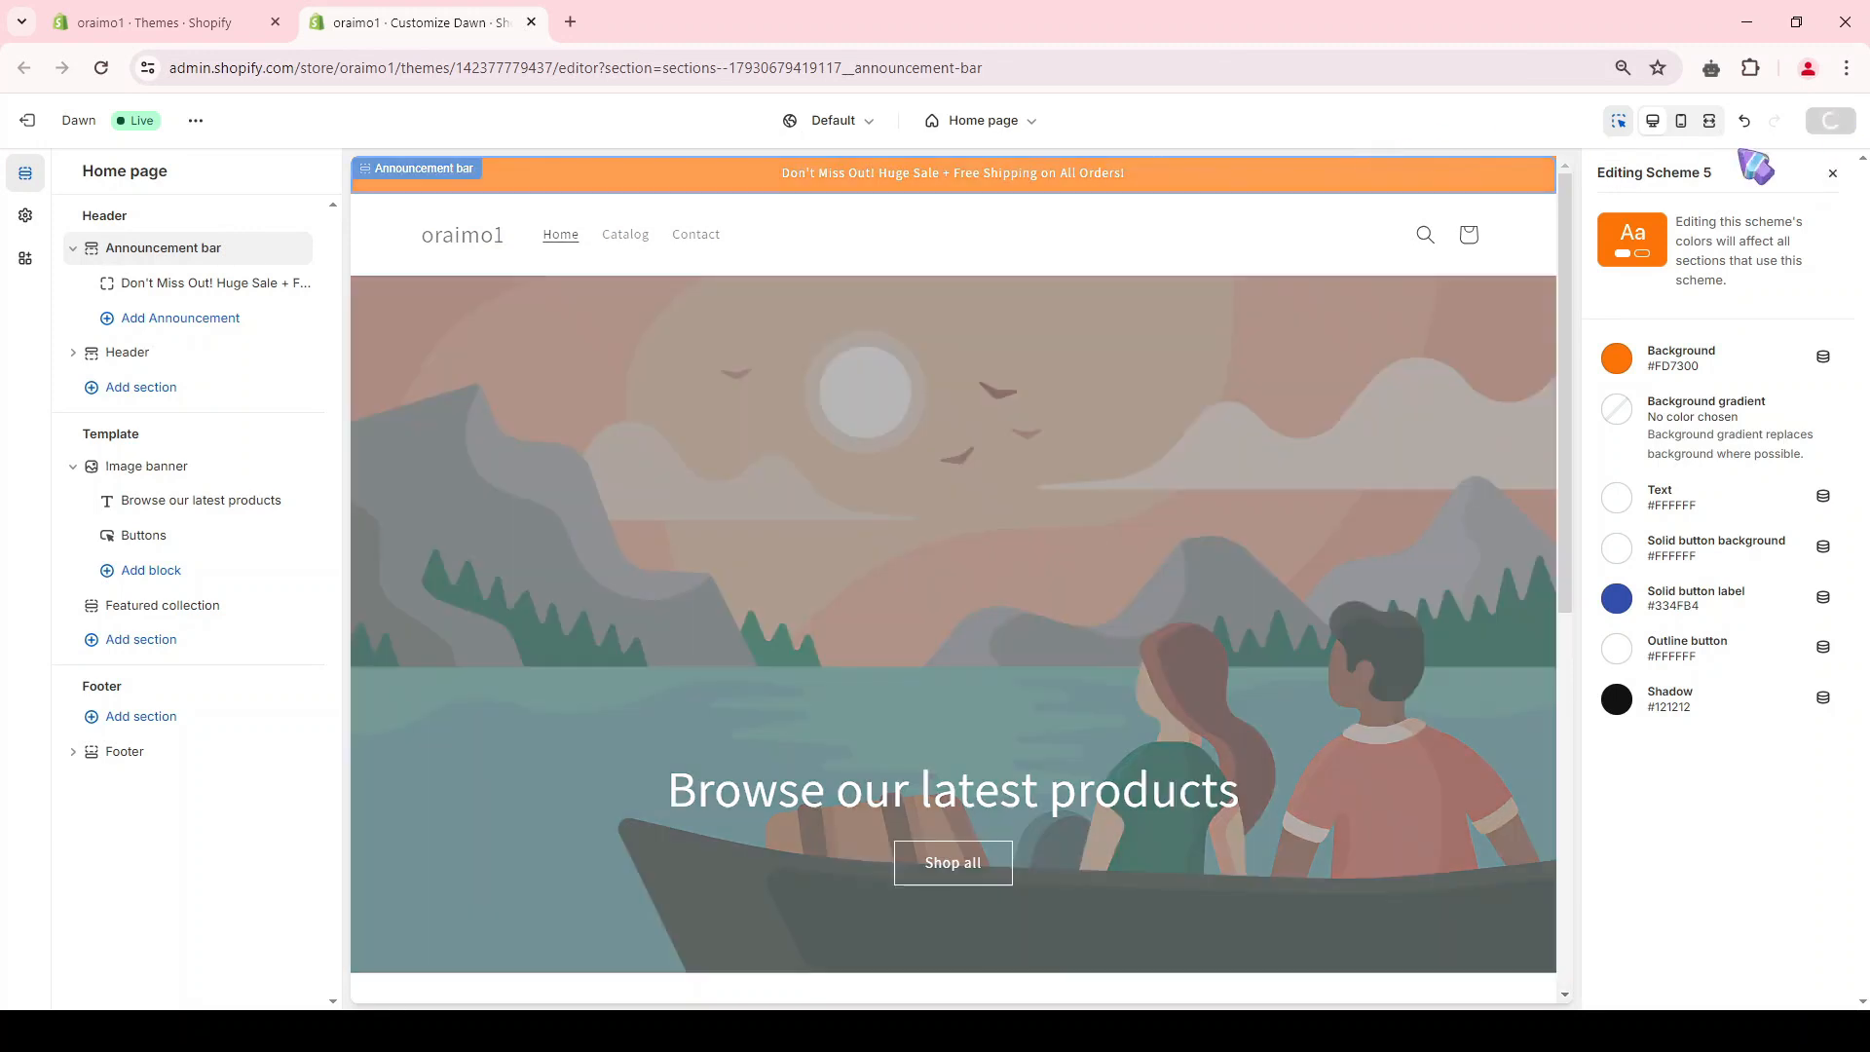
Step: Save the theme changes and check the home page in the mobile preview, returning to the desktop preview
click(1830, 121)
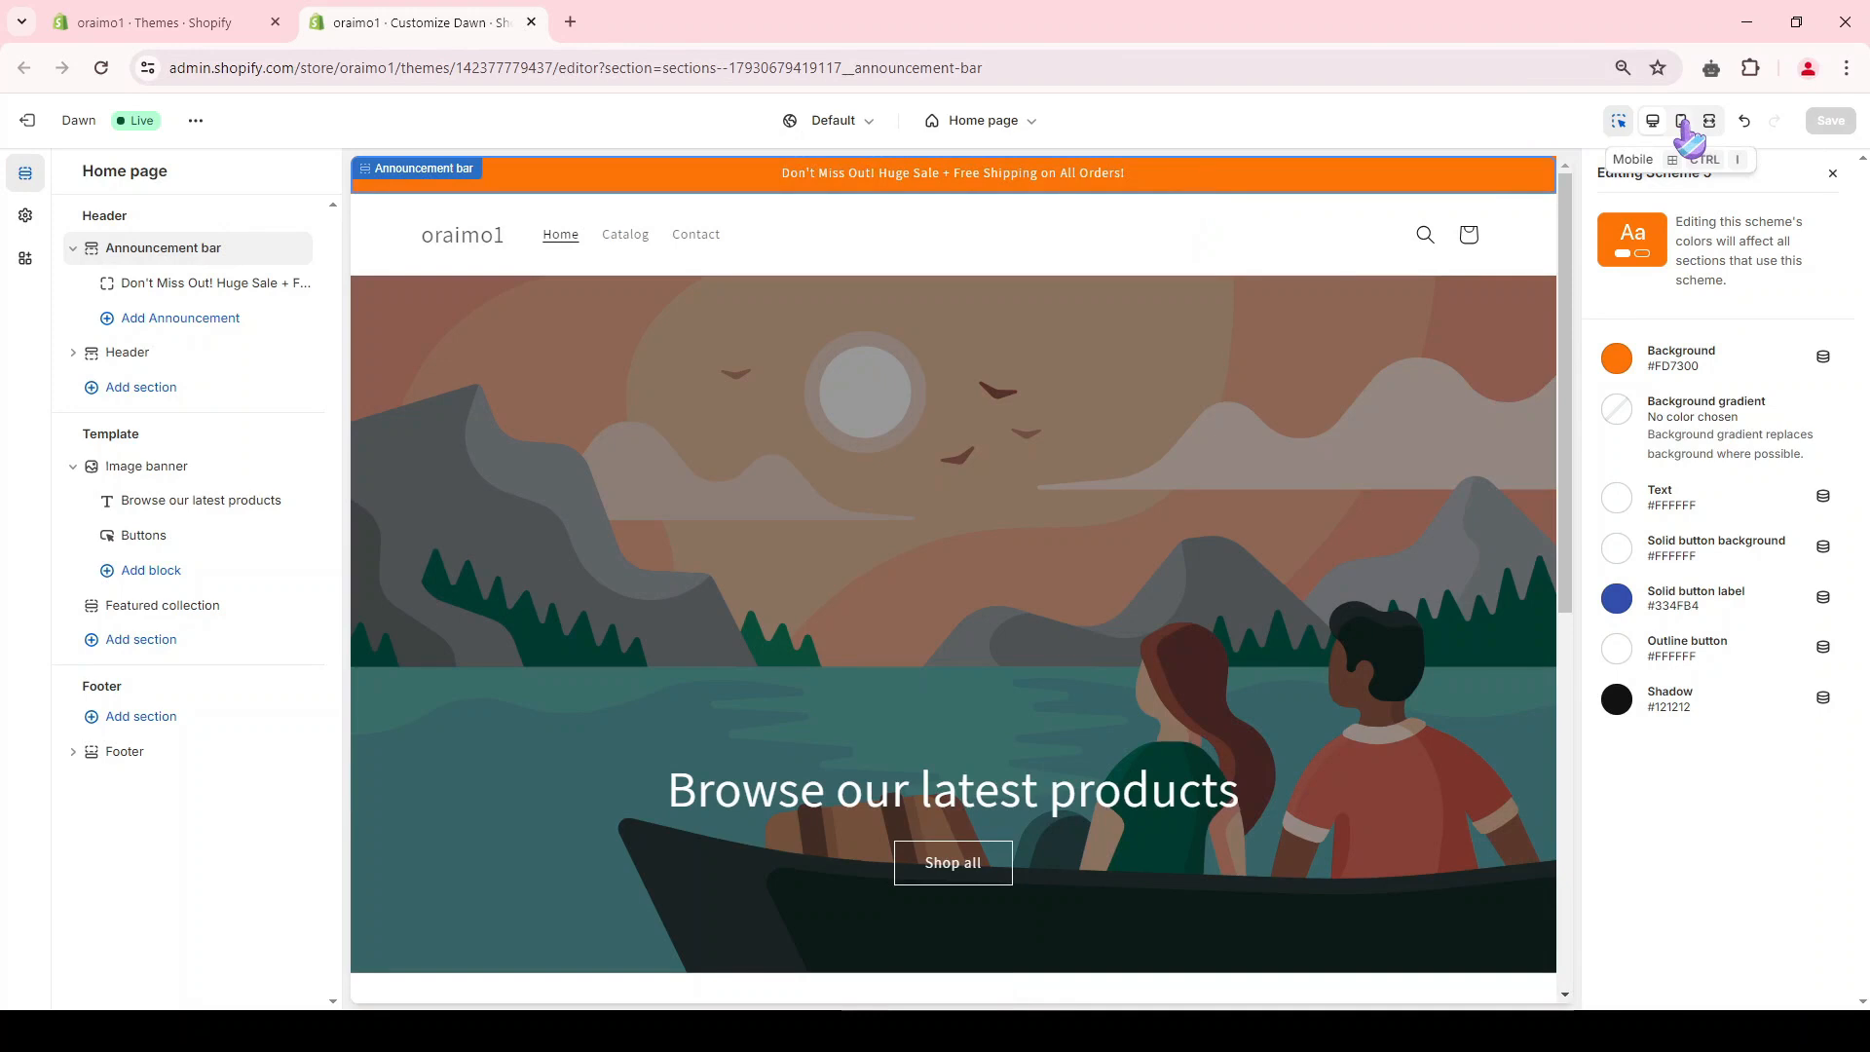
click(1682, 123)
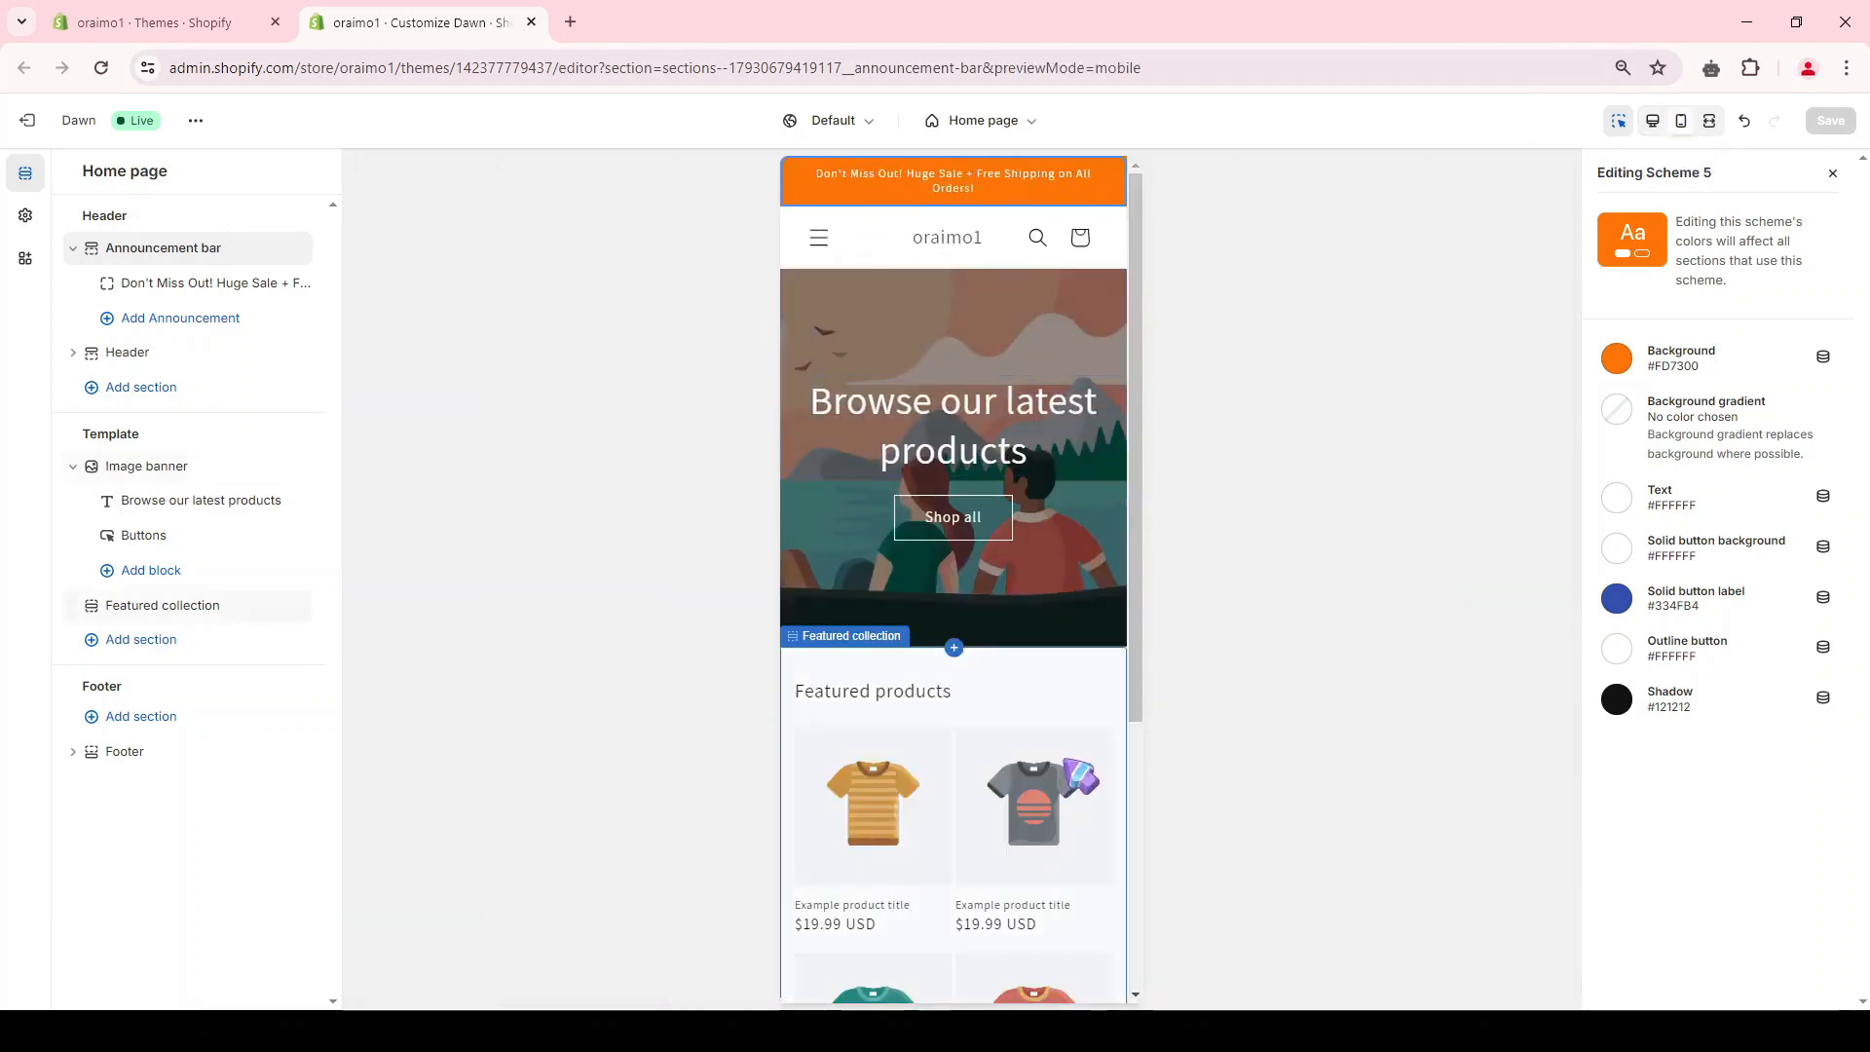
click(1655, 122)
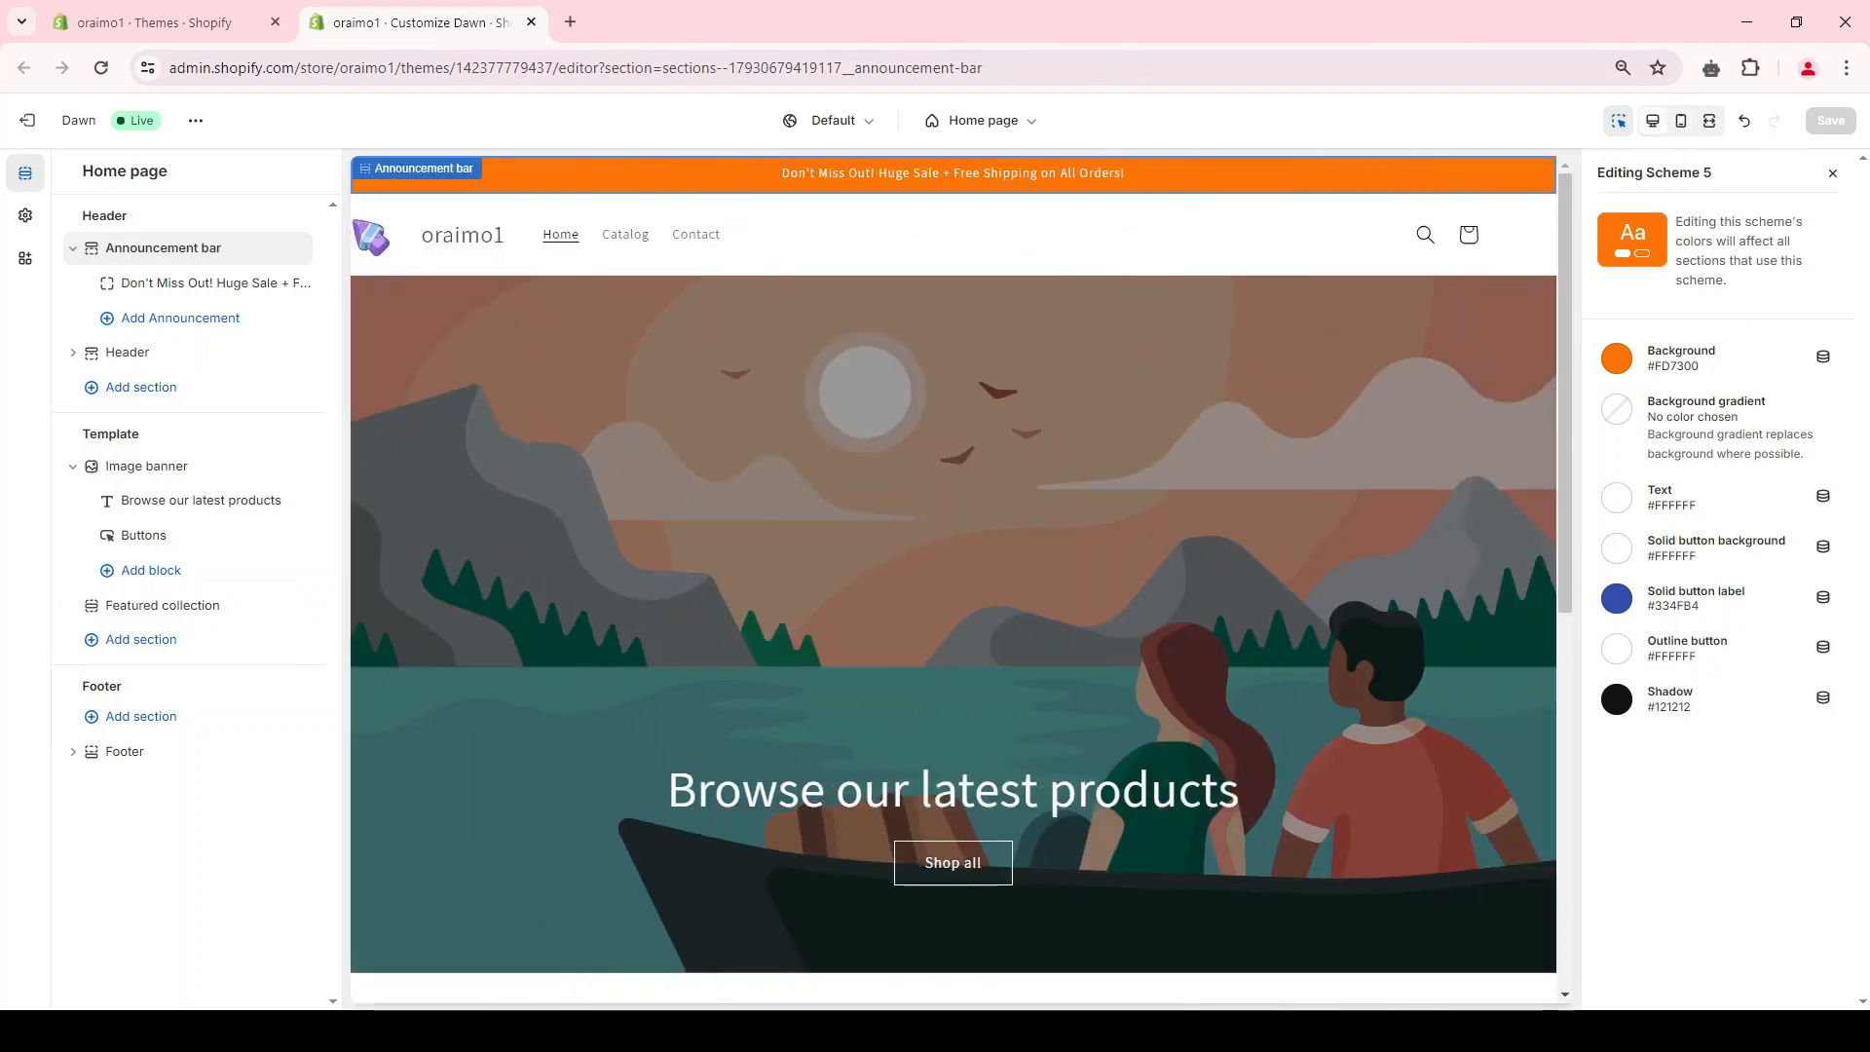
Step: Set the header's desktop logo position to Middle center
click(140, 352)
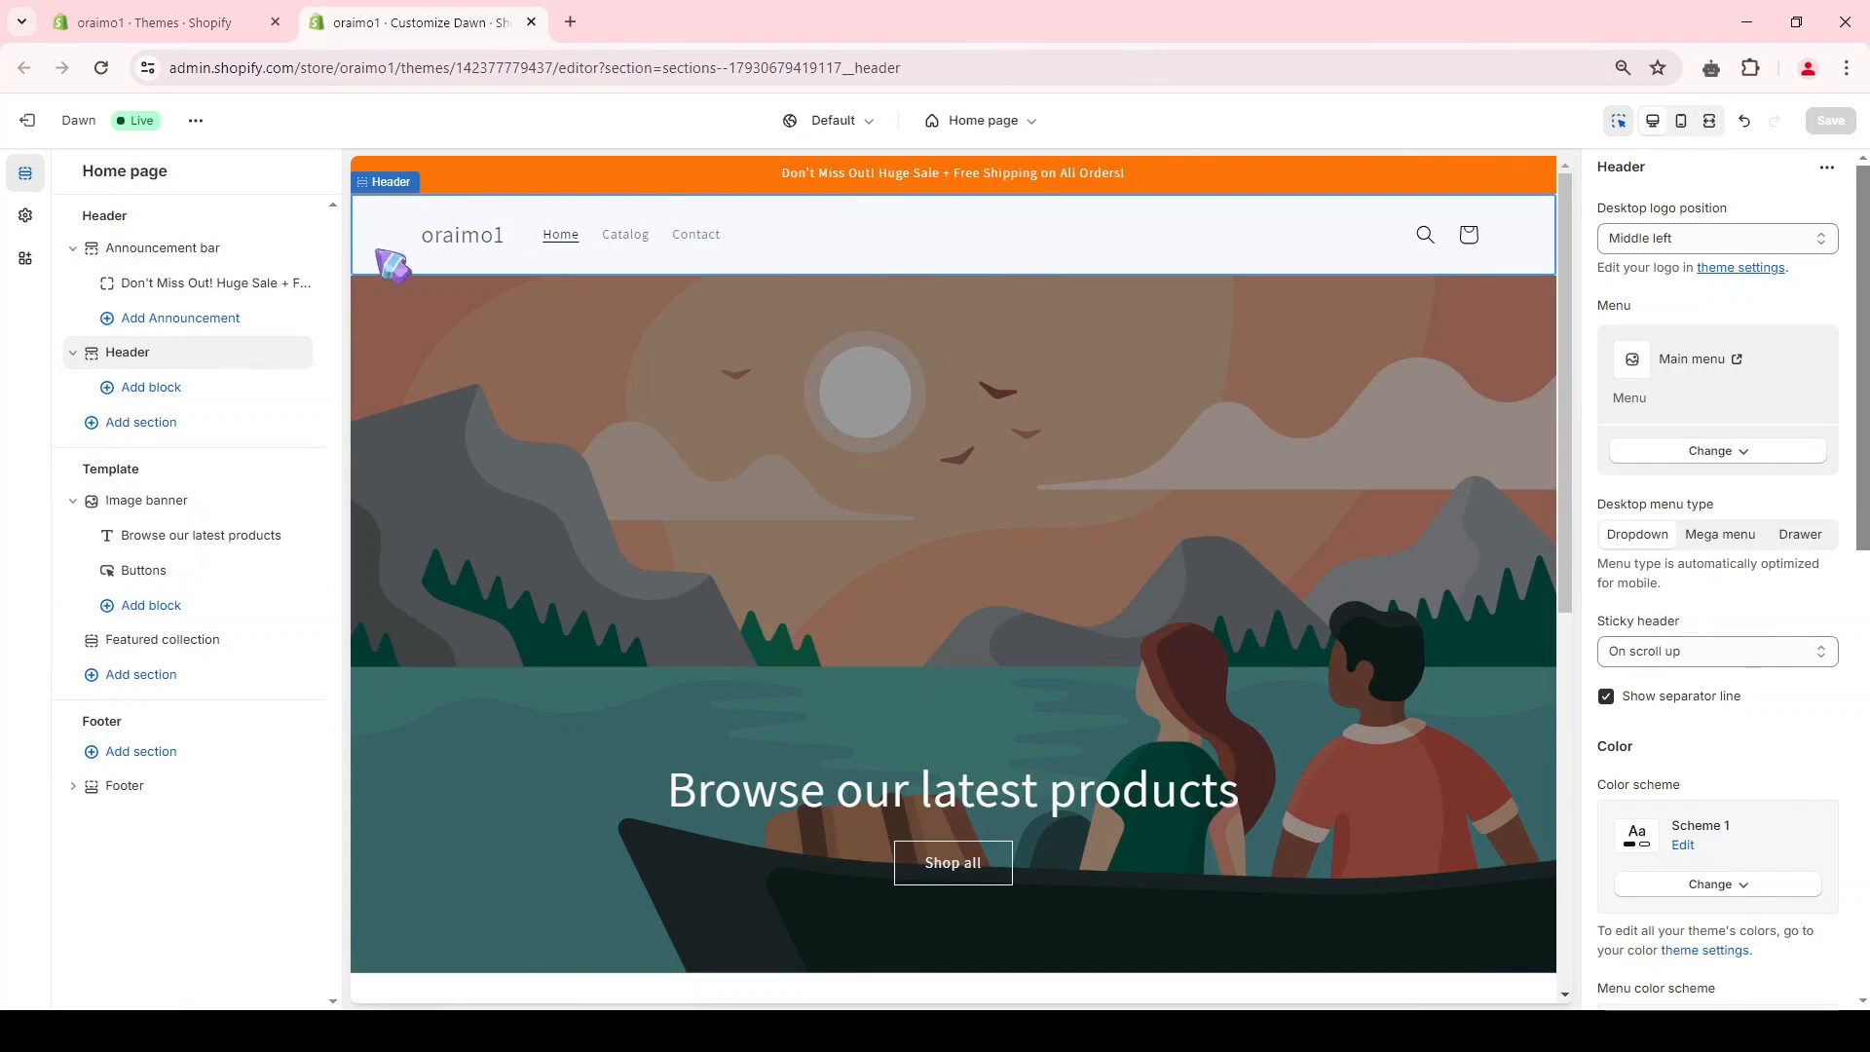
click(1668, 243)
click(1646, 310)
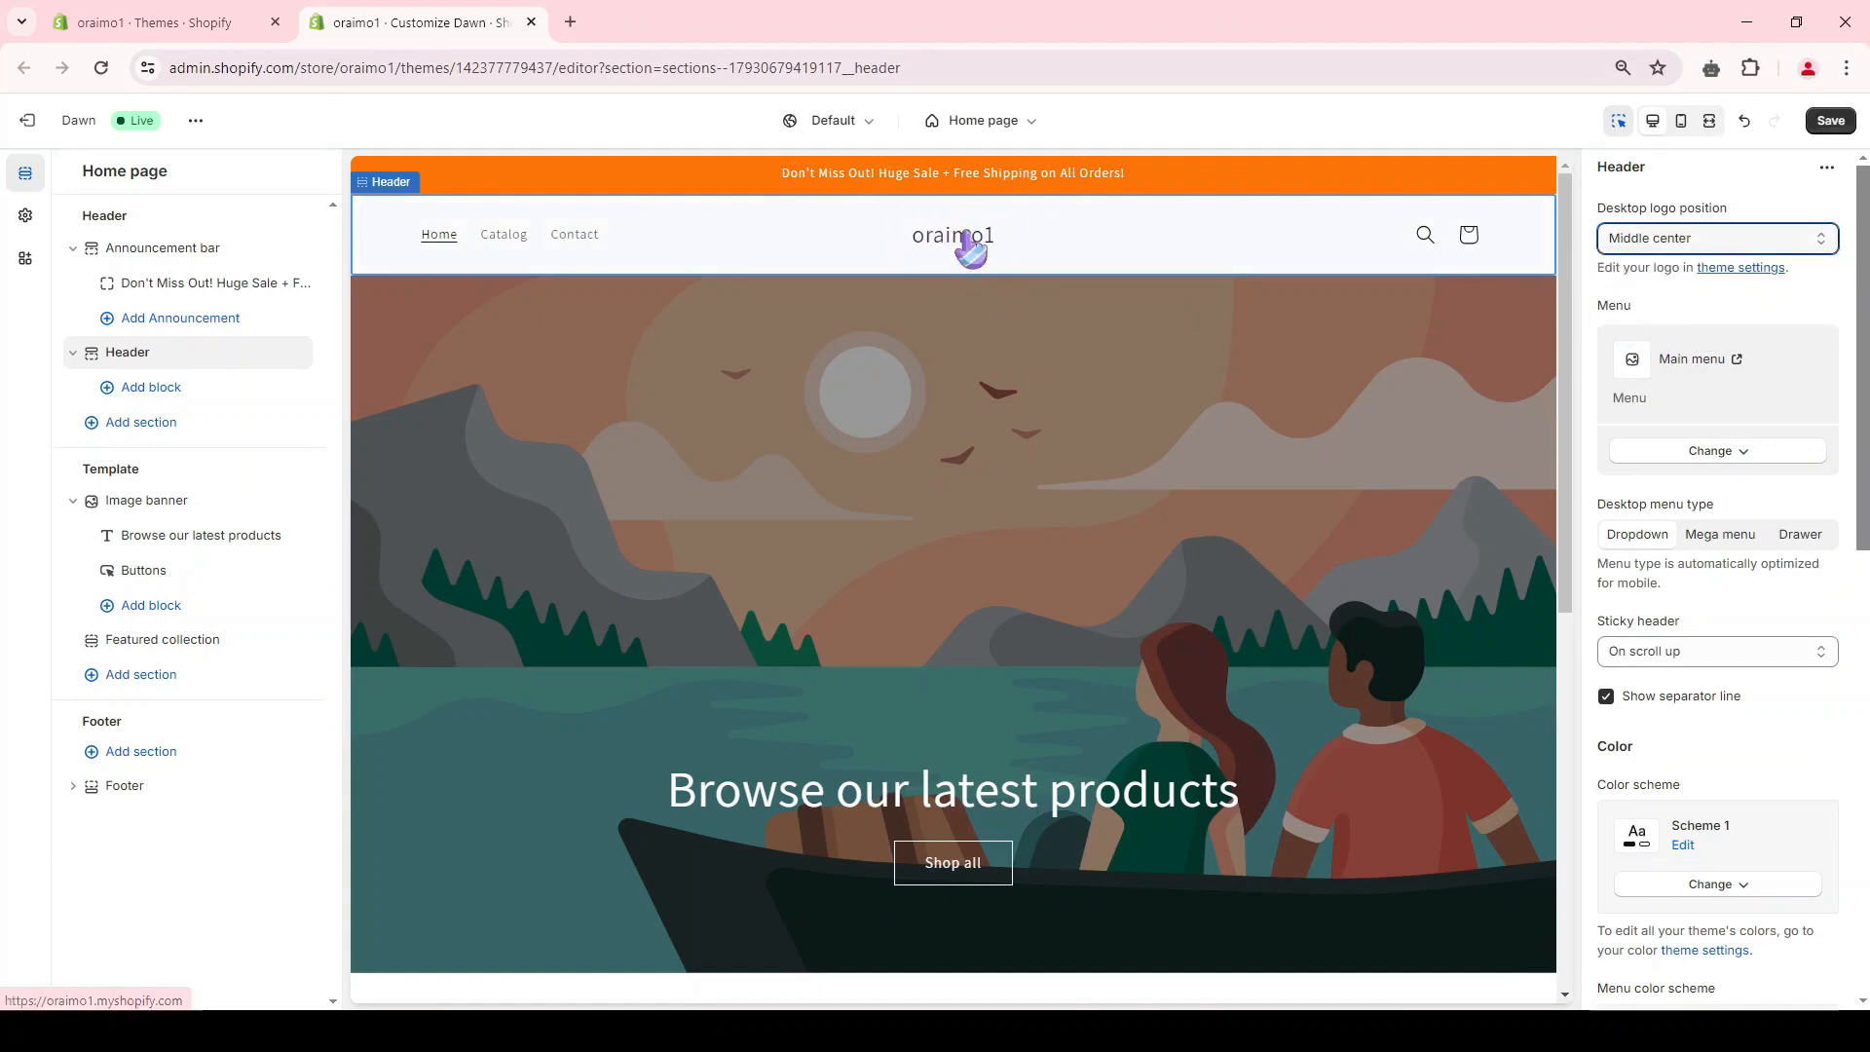
Step: Upload the oraimo logo PNG as the store logo in the theme settings and set its desktop width to 170 px
click(26, 217)
click(251, 221)
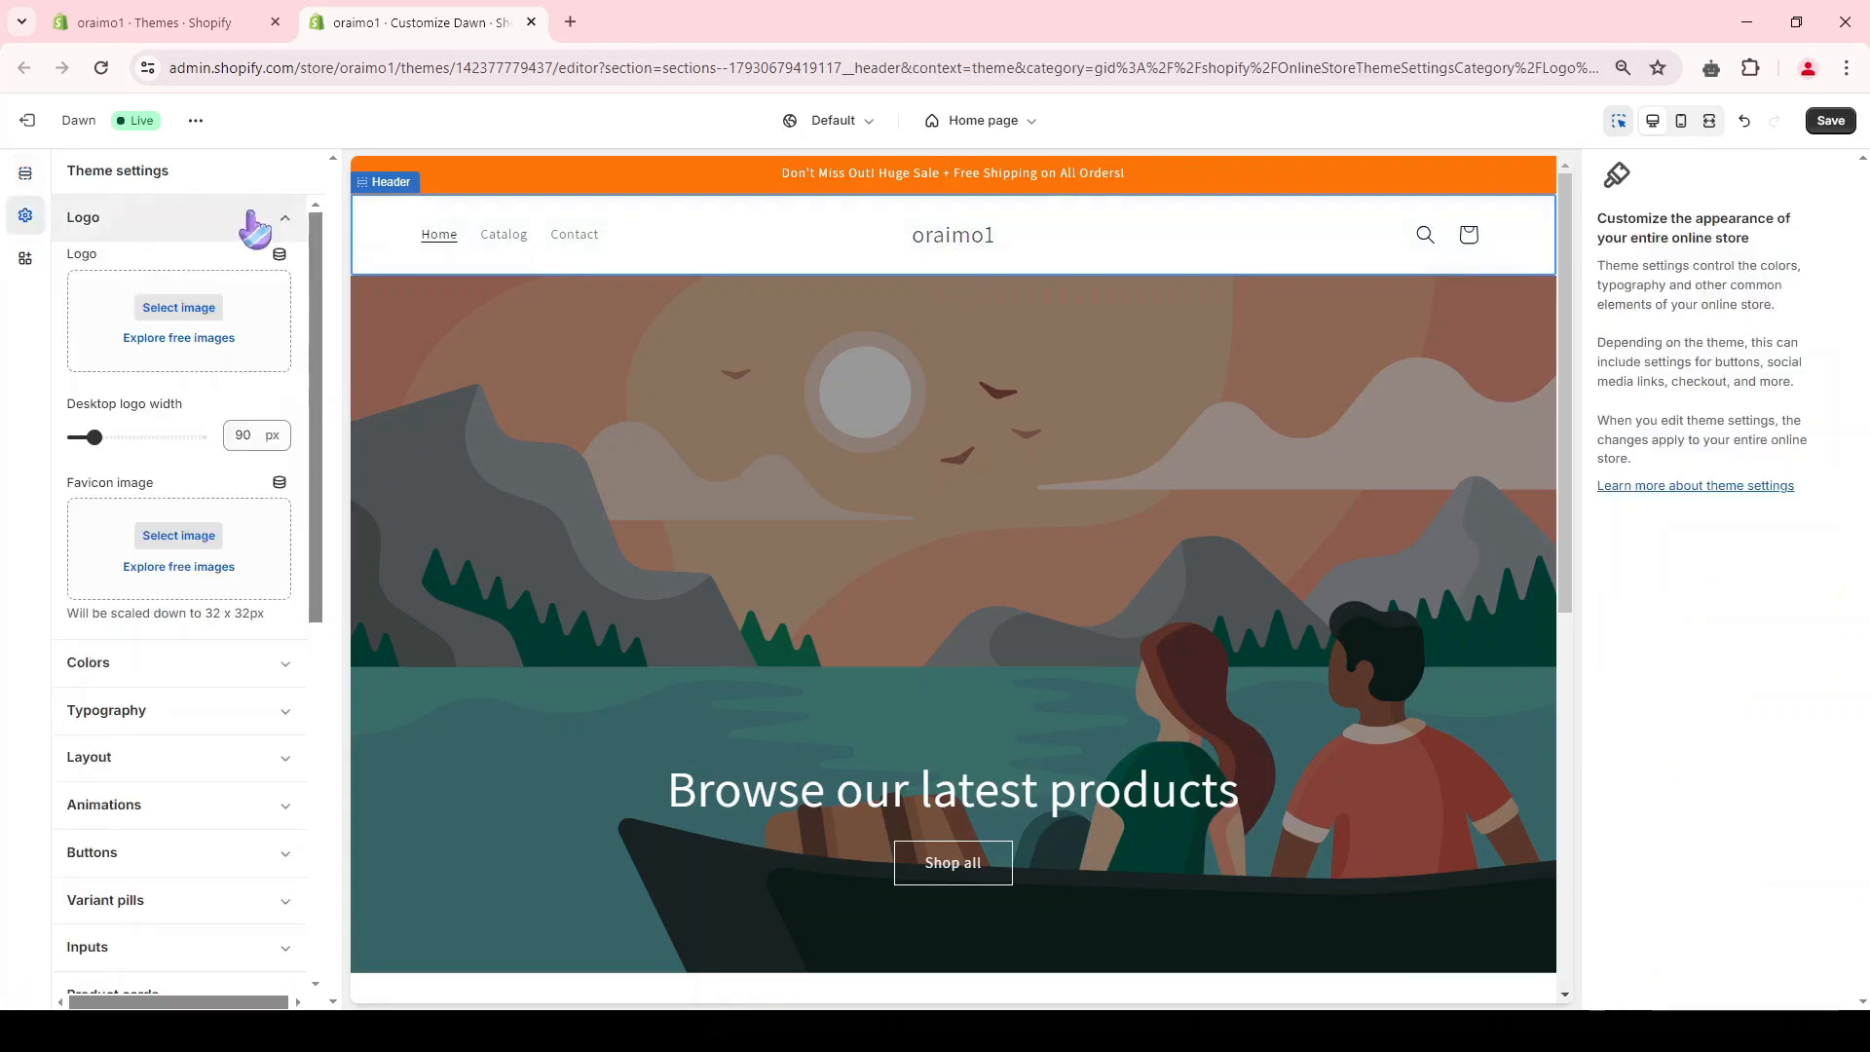
click(160, 317)
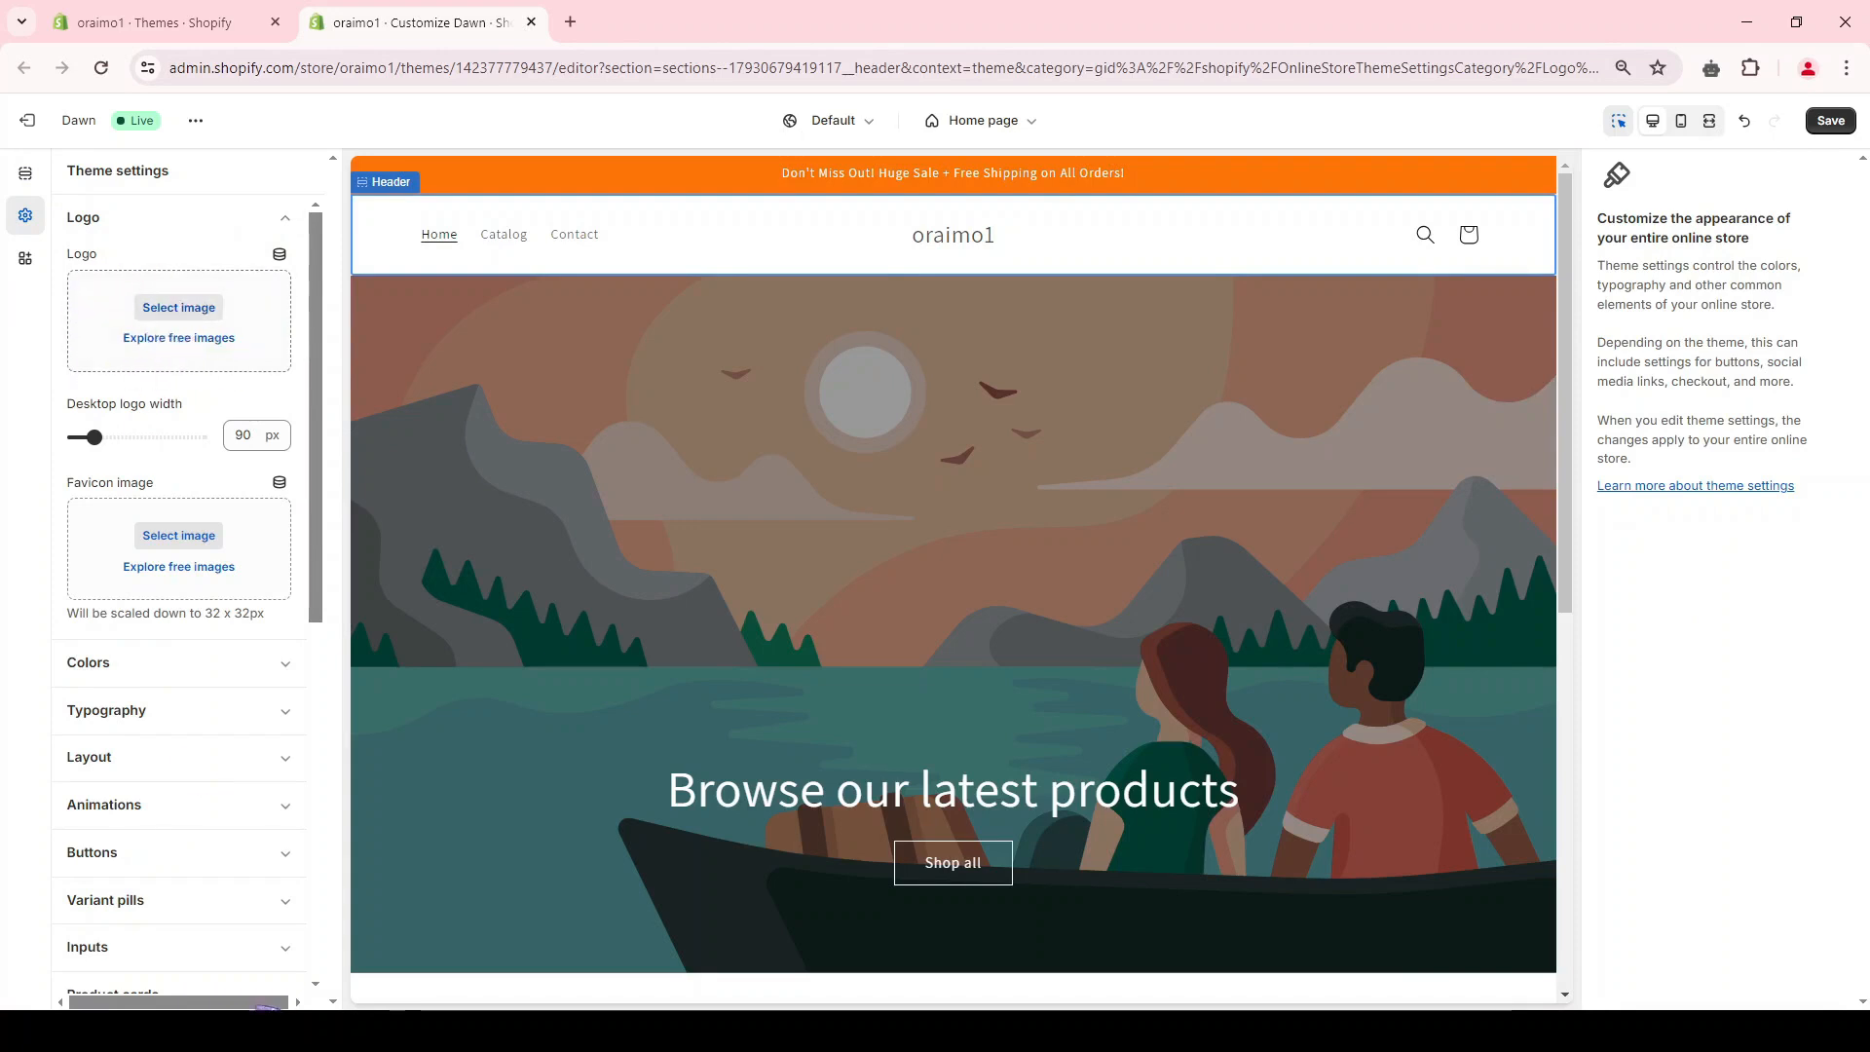
click(930, 668)
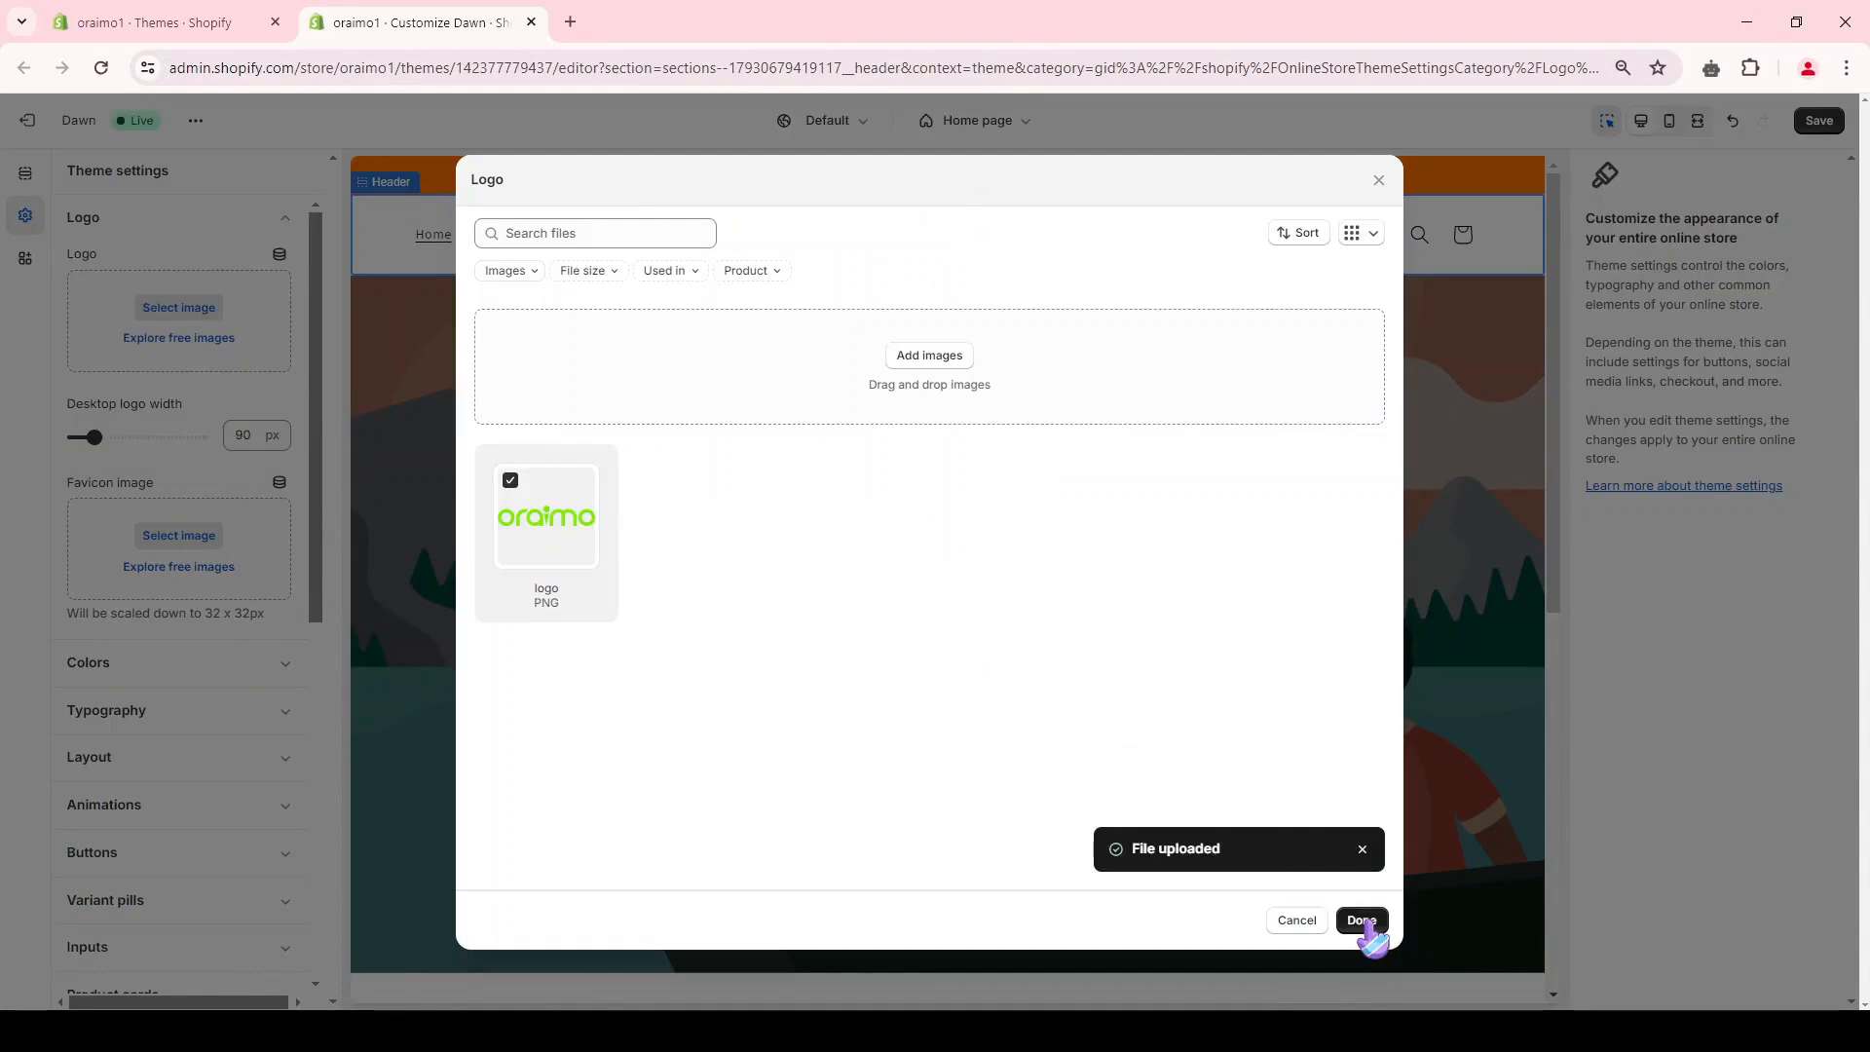
click(1362, 919)
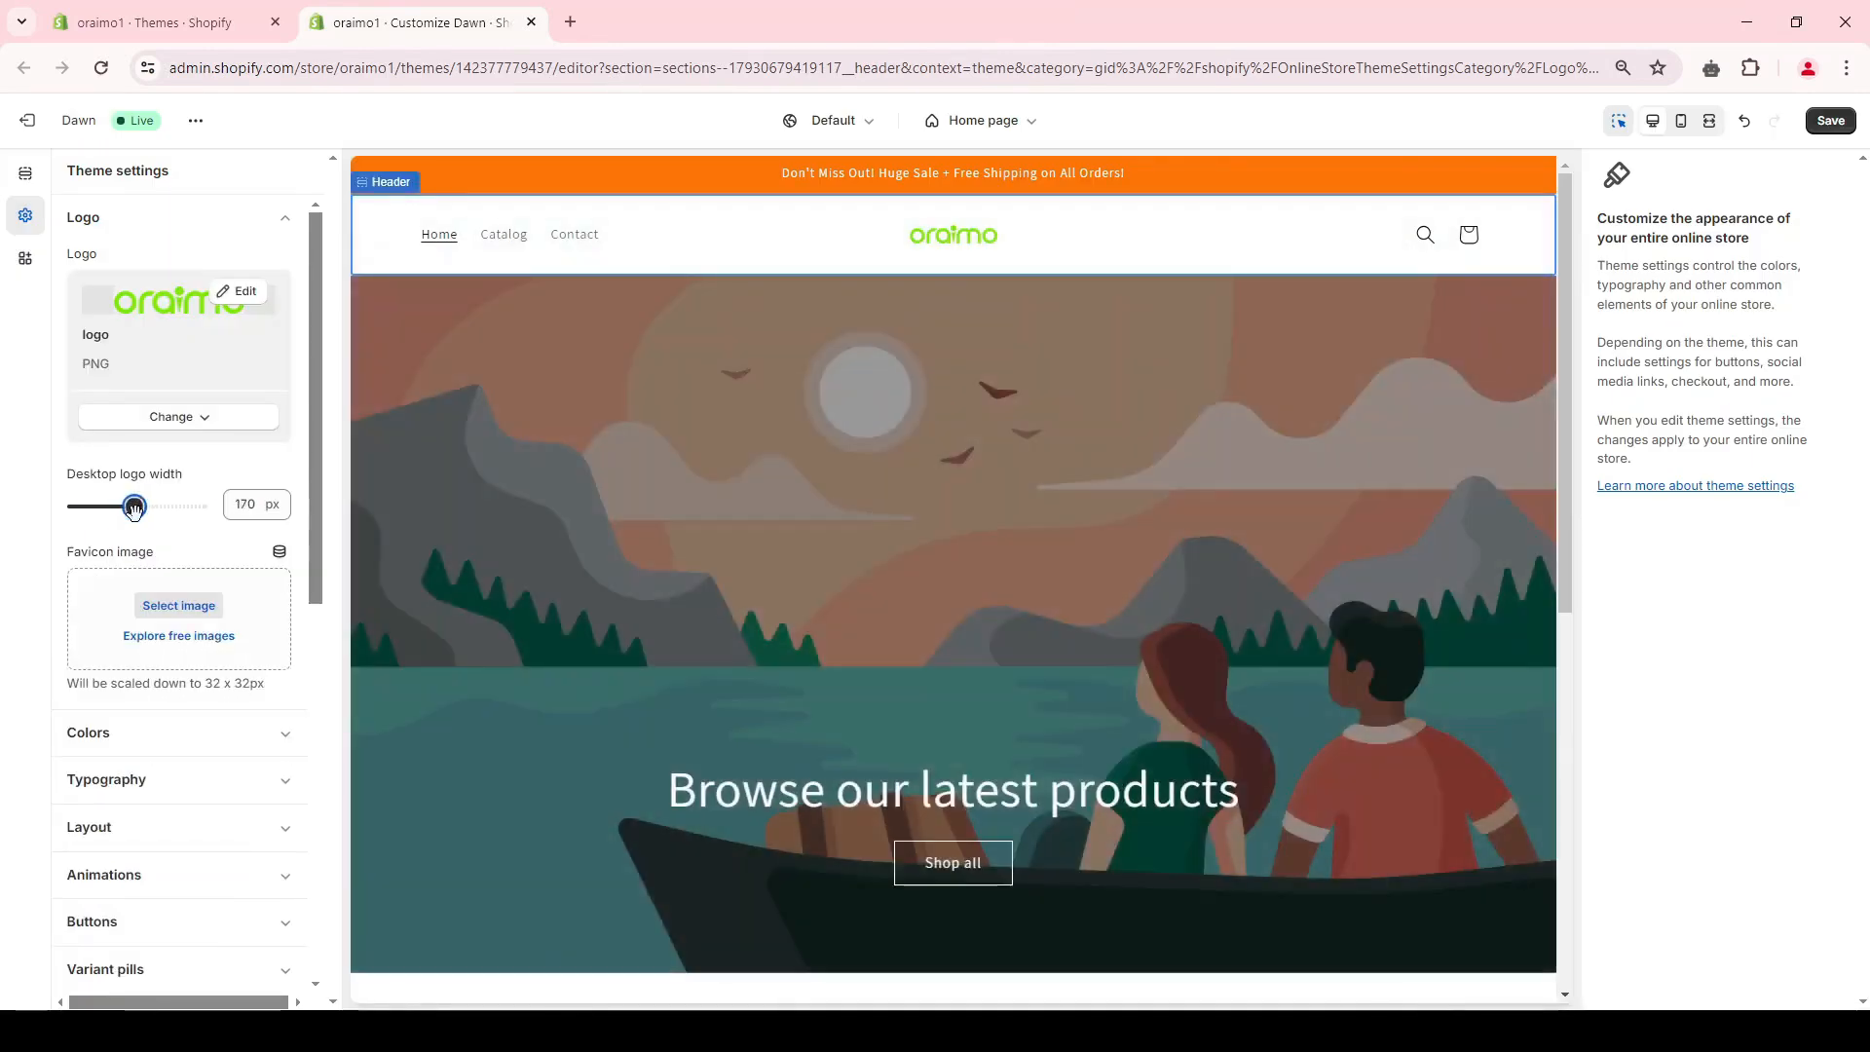
Step: Open Flaticon in a new tab and search for "headphone" icons to use as the favicon image
double_click(78, 552)
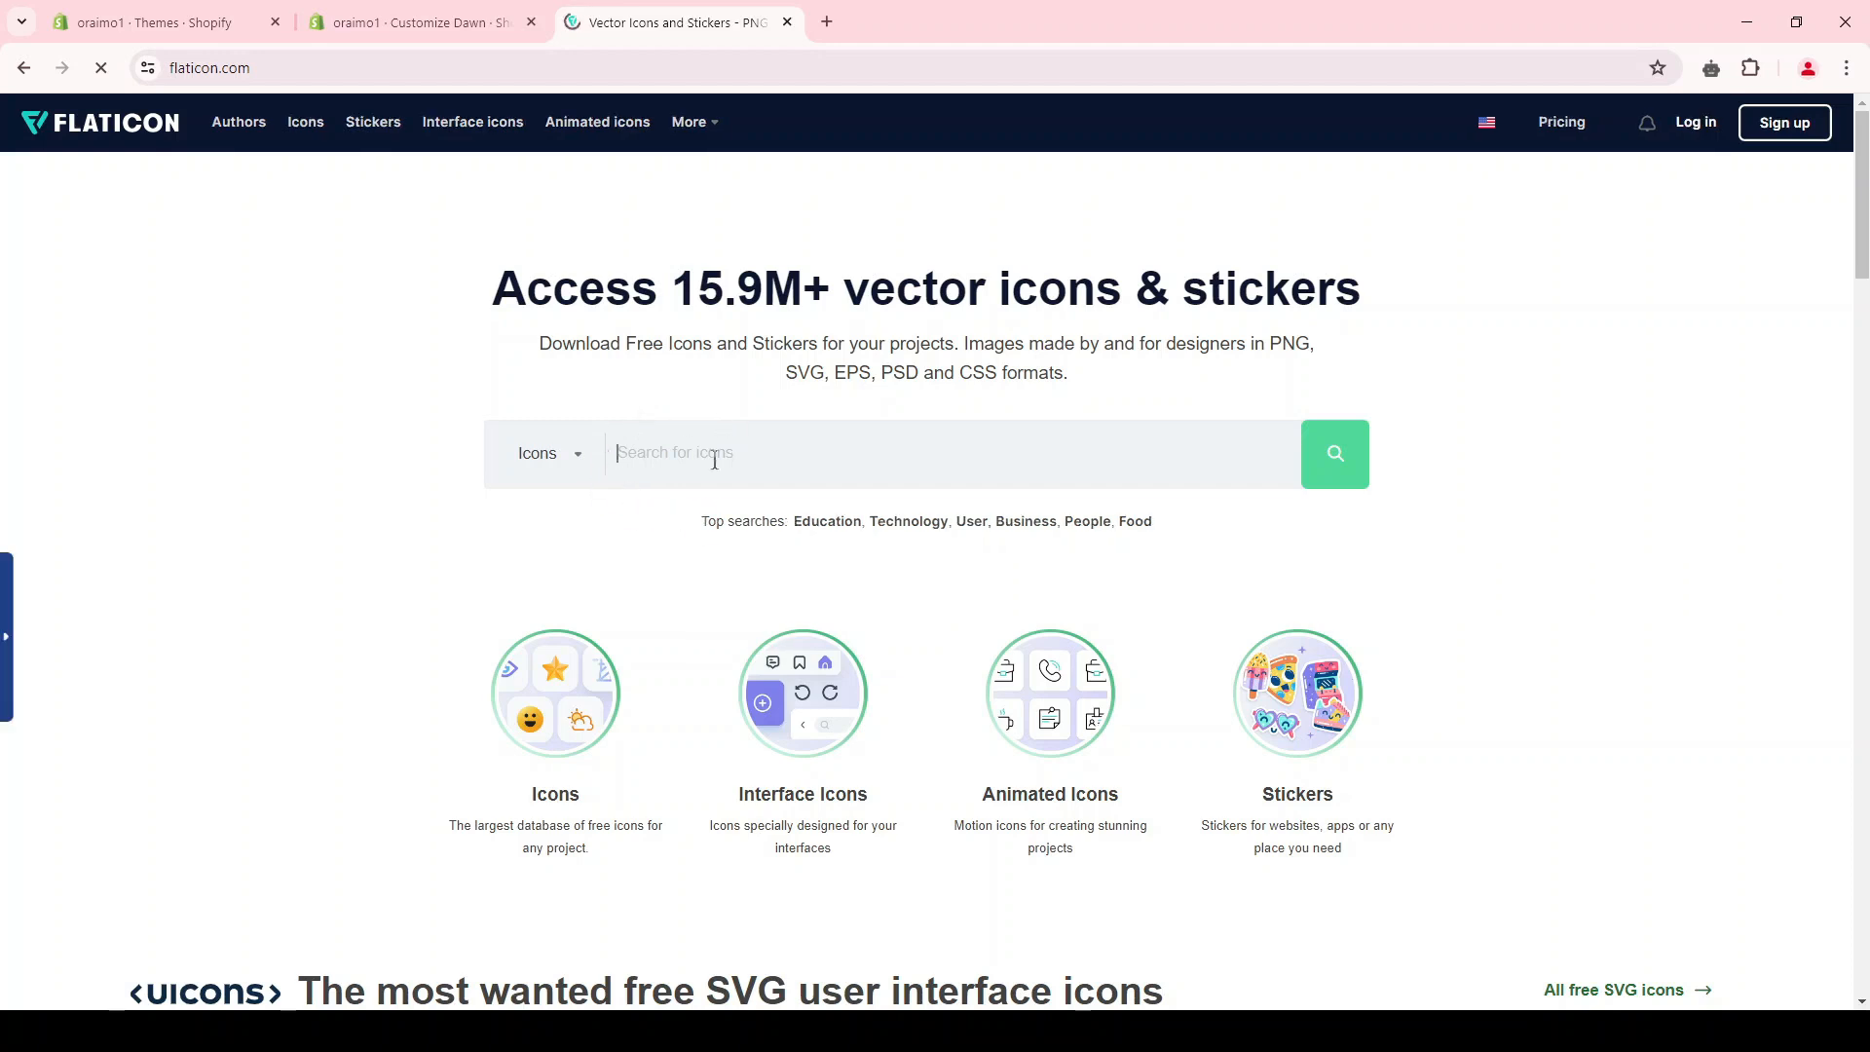
click(681, 449)
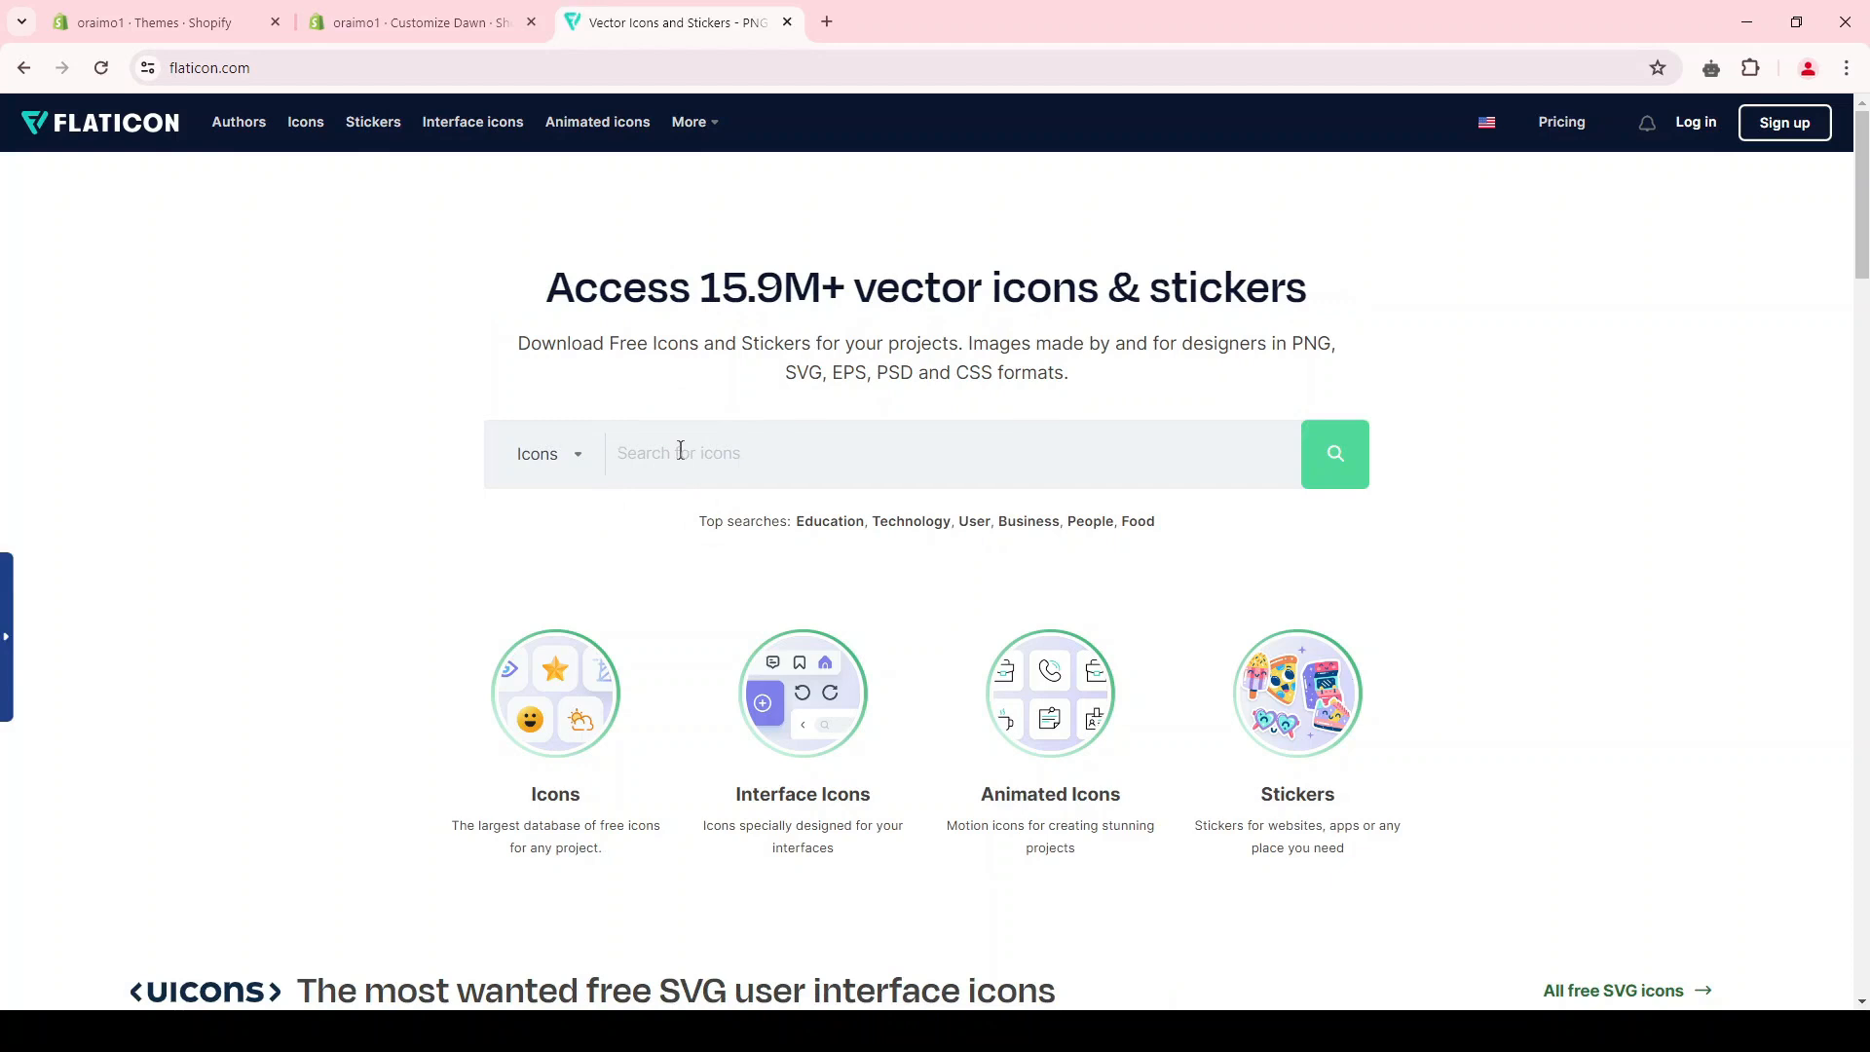
text(headphone)
key(Return)
scroll(1119, 626, down, 7)
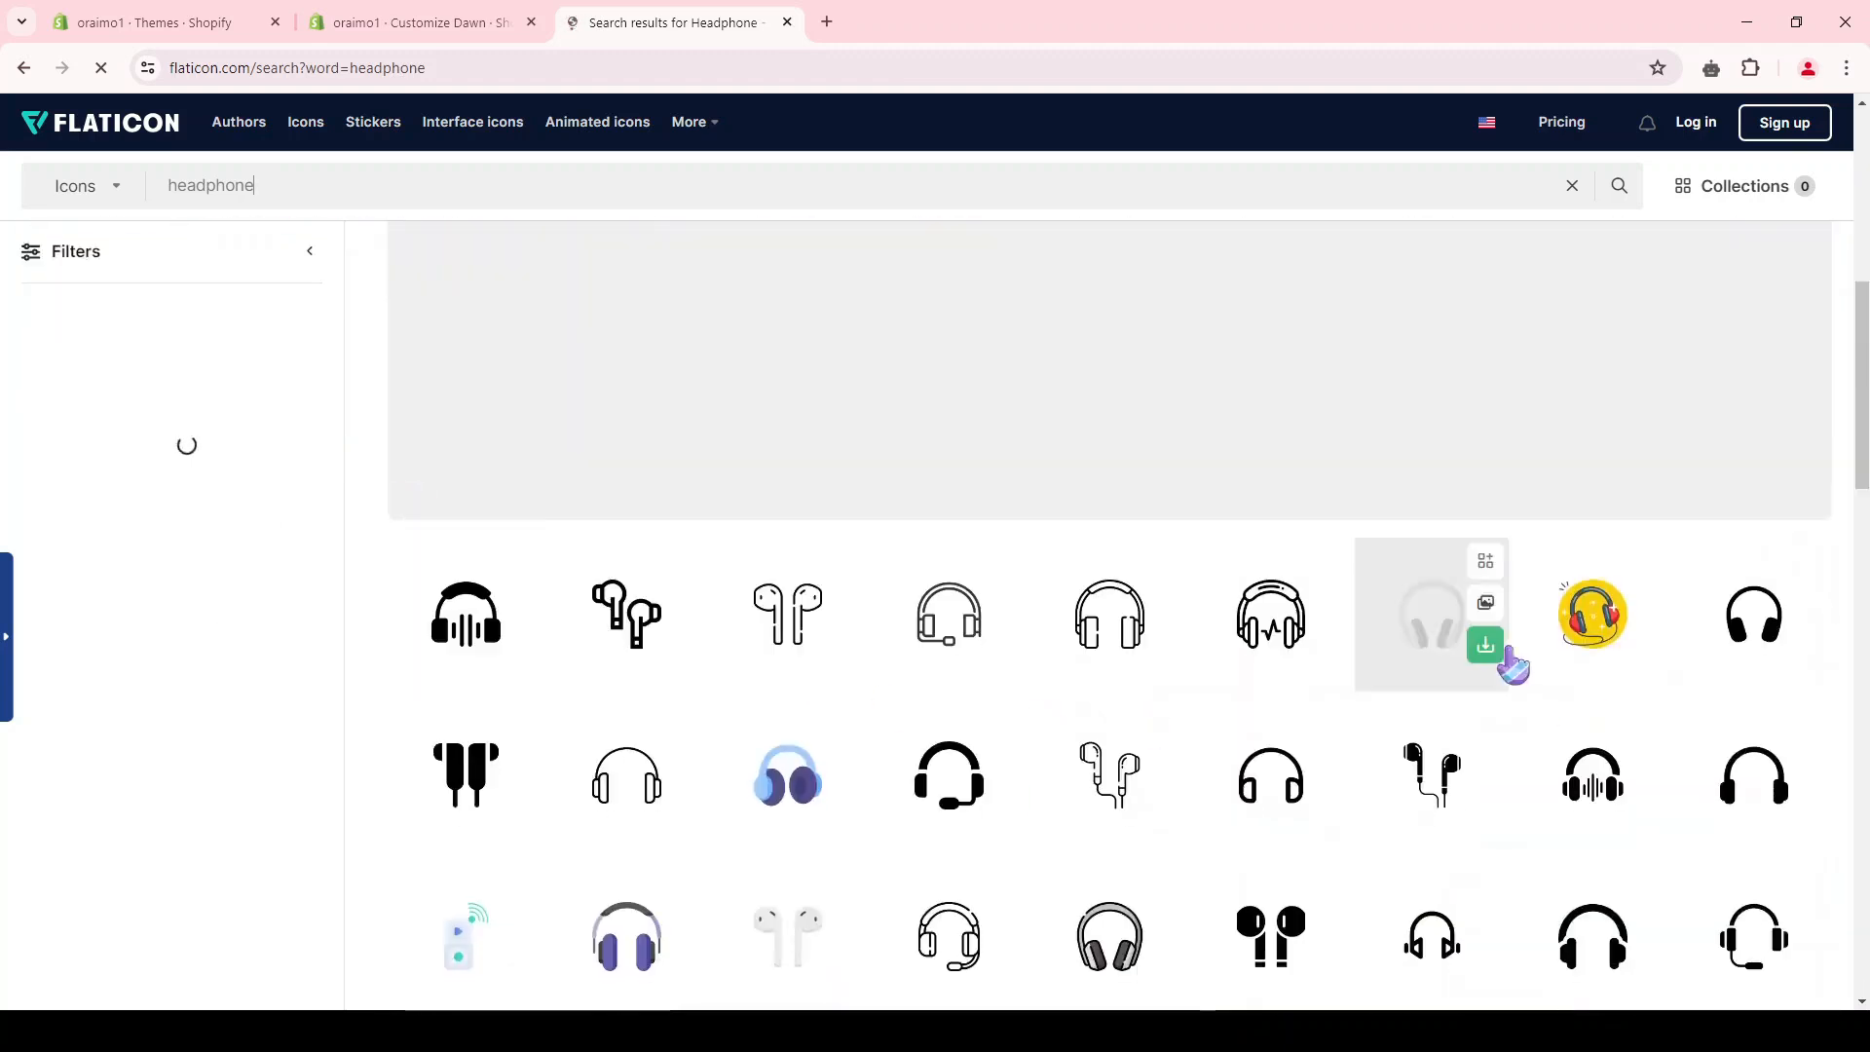
scroll(1512, 667, down, 2)
Step: Download the black earphones icon as a free 32px PNG and set it as the favicon image in the Shopify theme settings
click(458, 551)
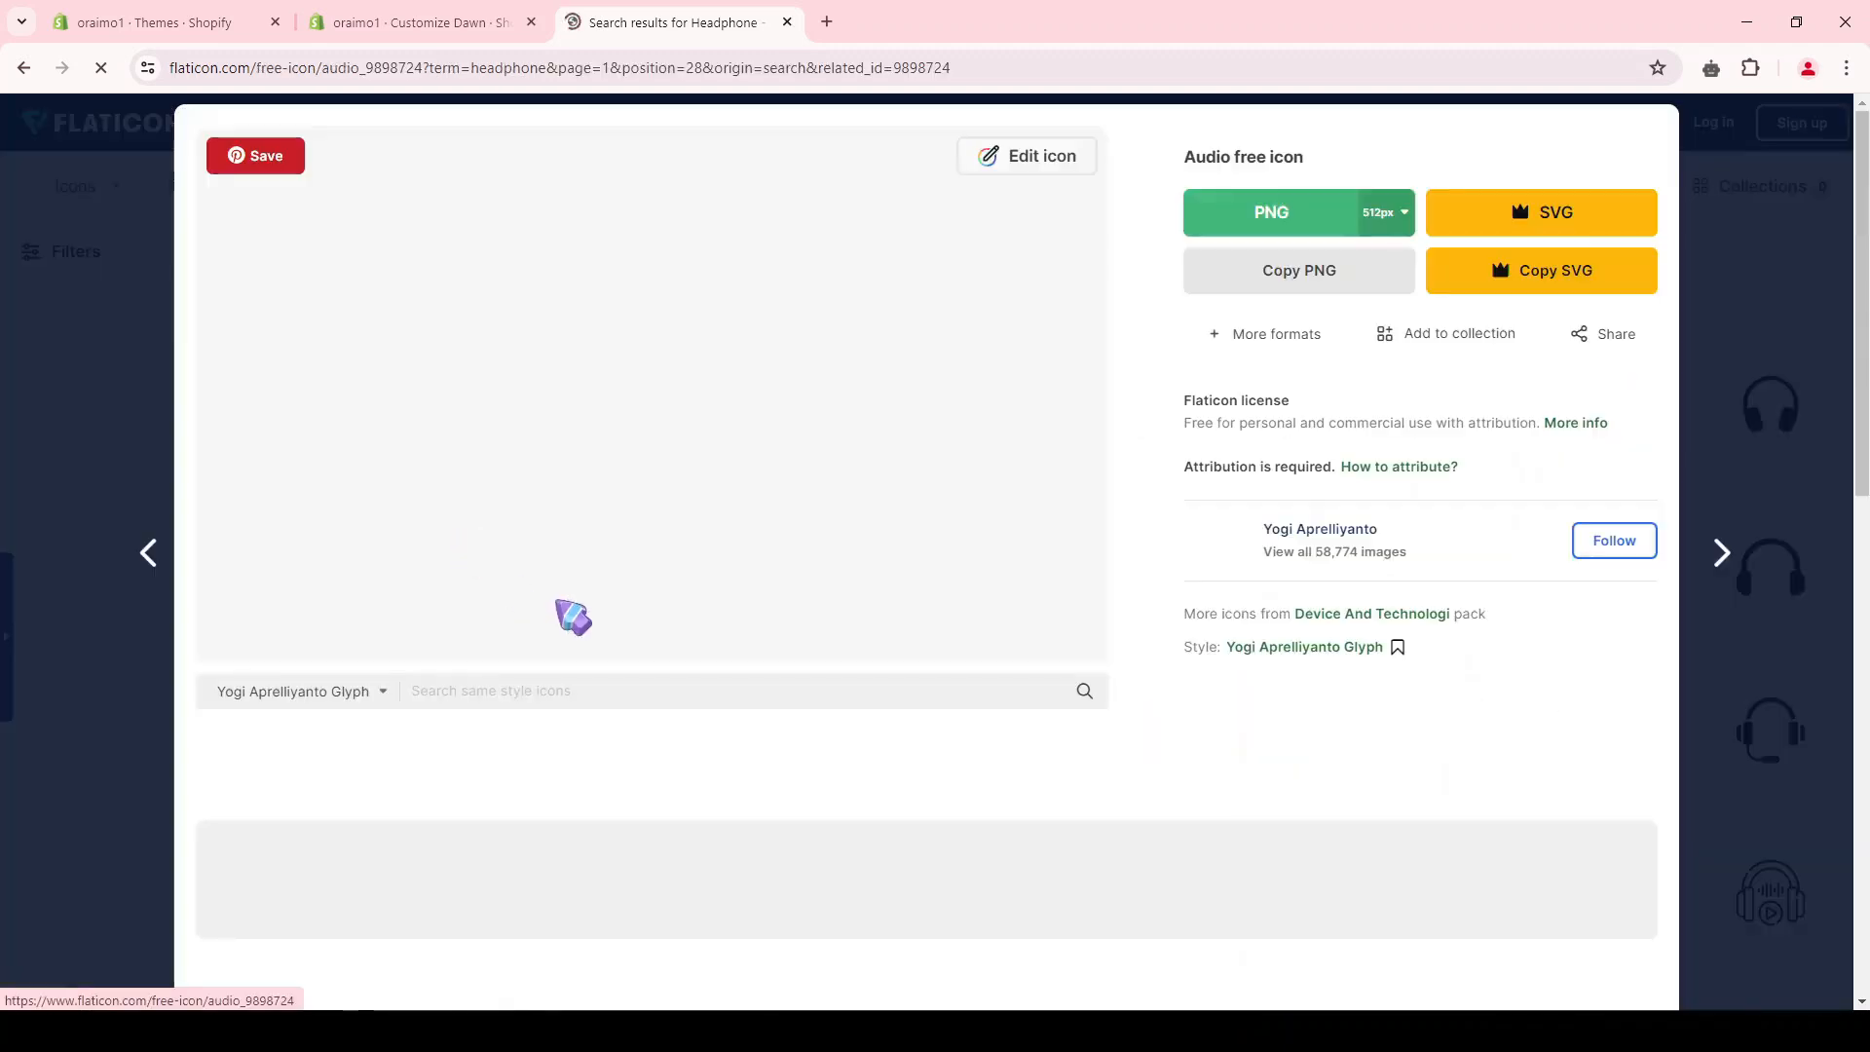
click(1405, 216)
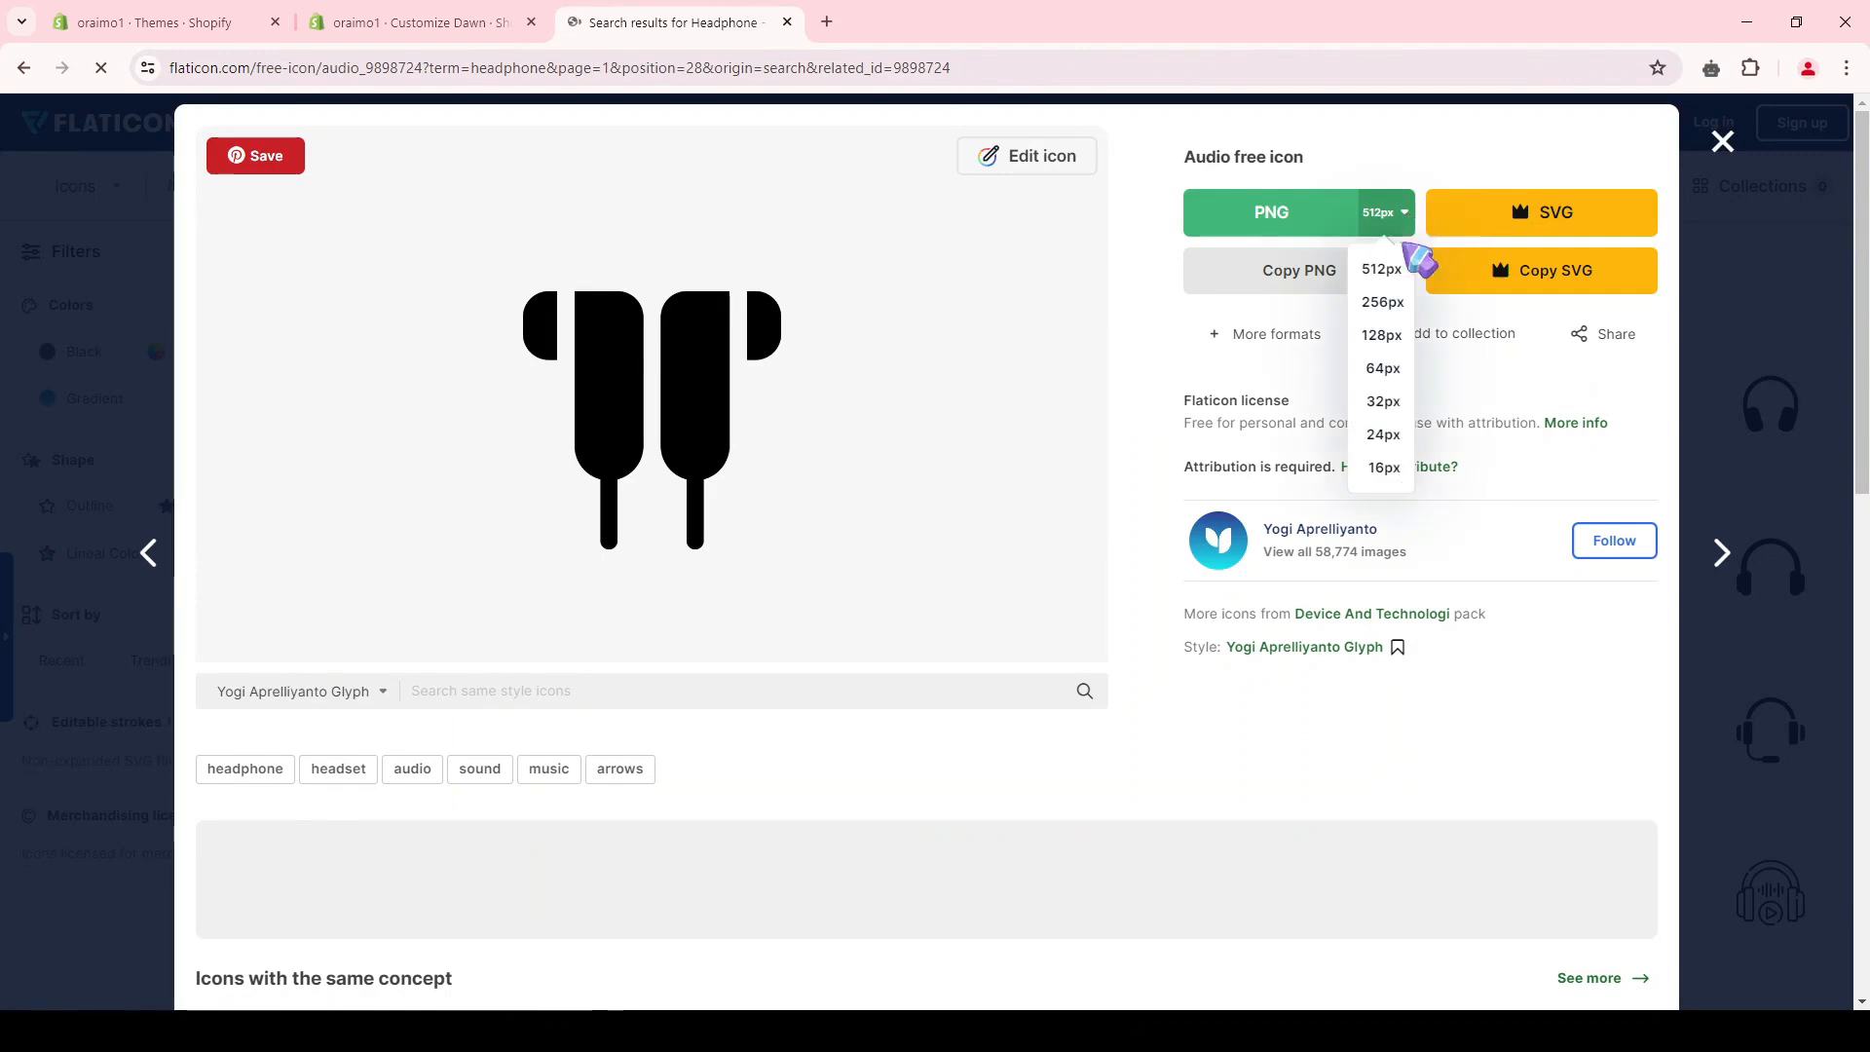
click(1392, 405)
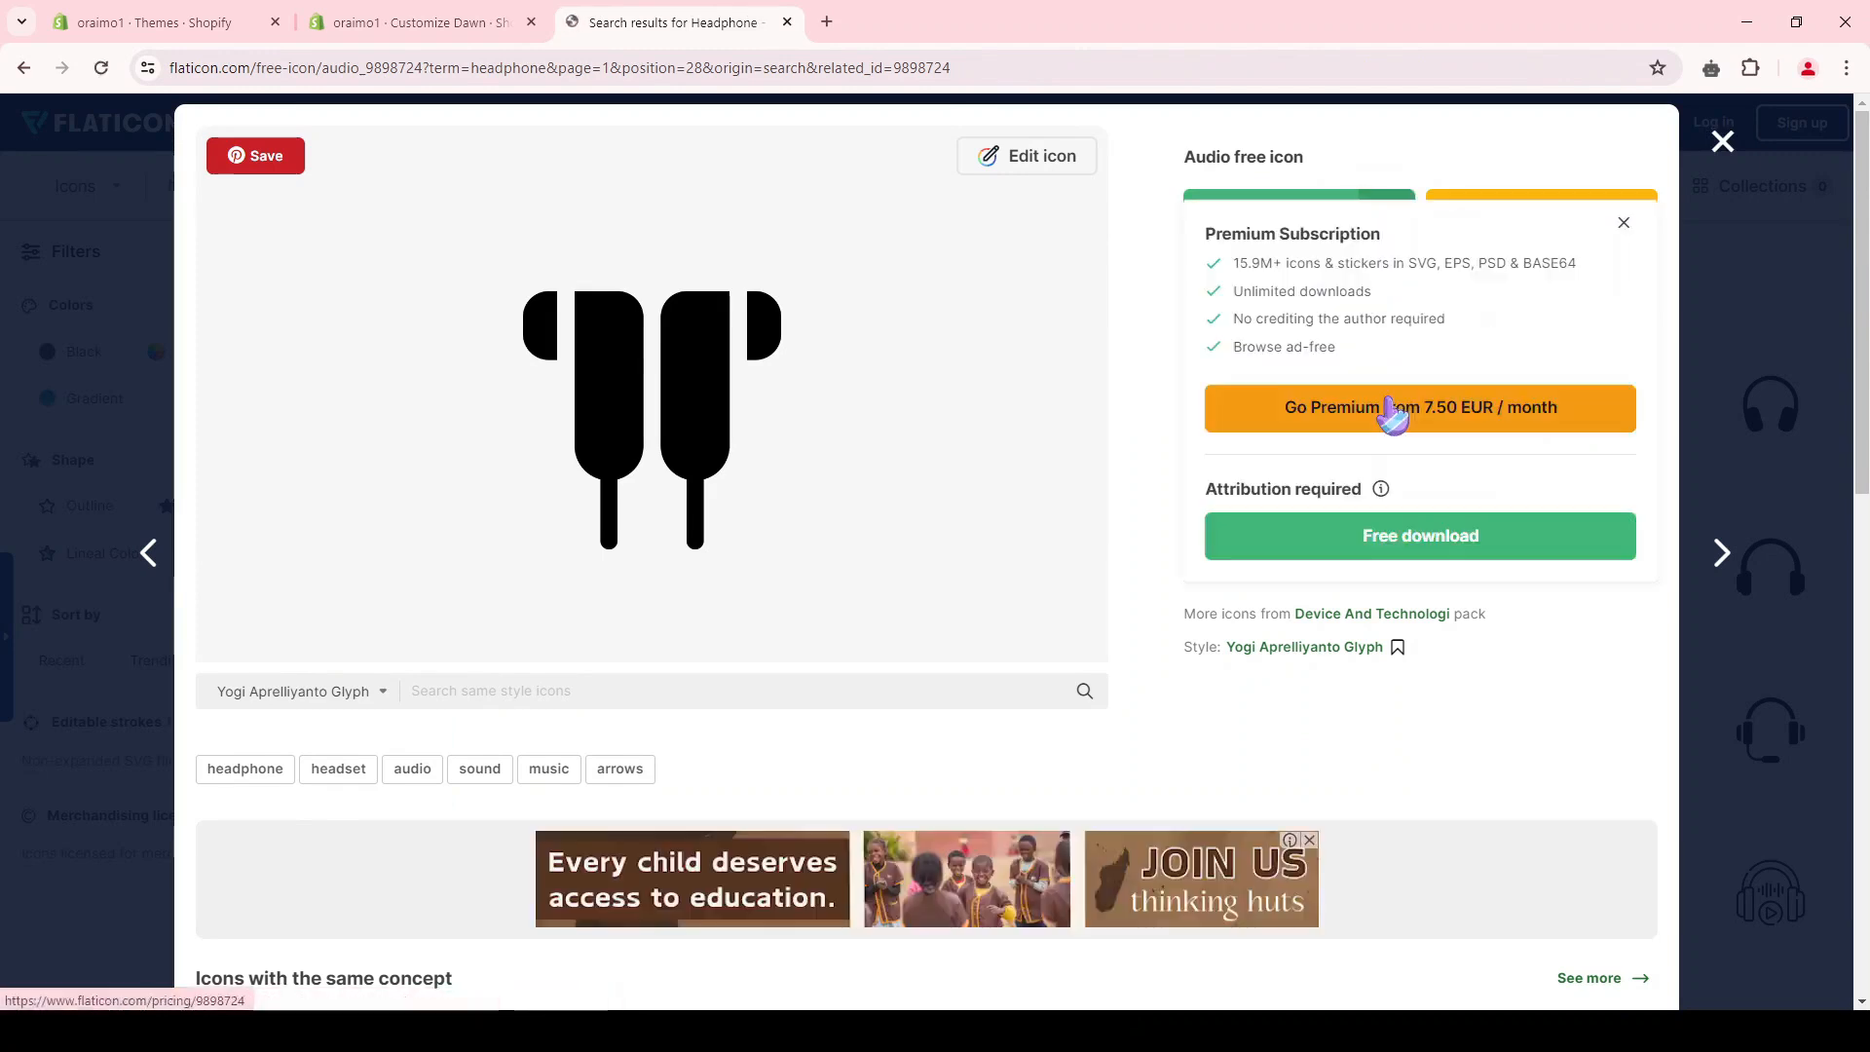
click(1344, 534)
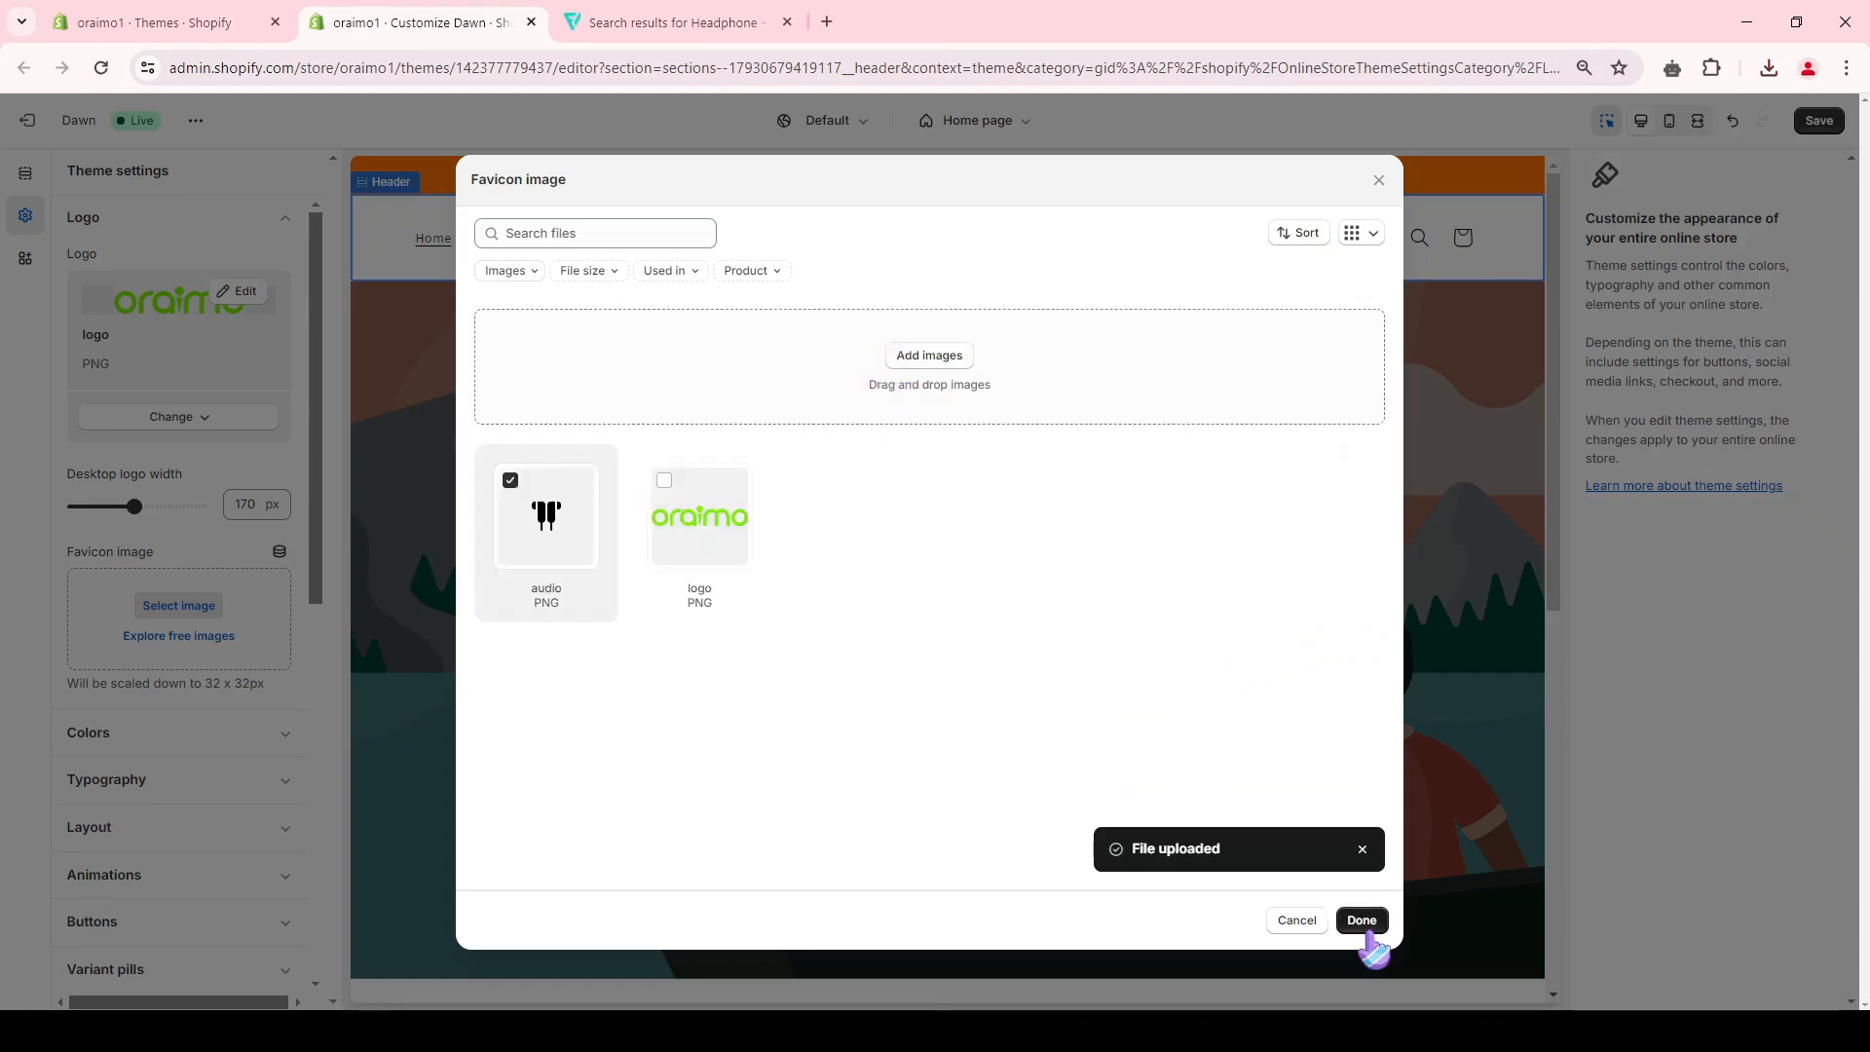
click(1362, 920)
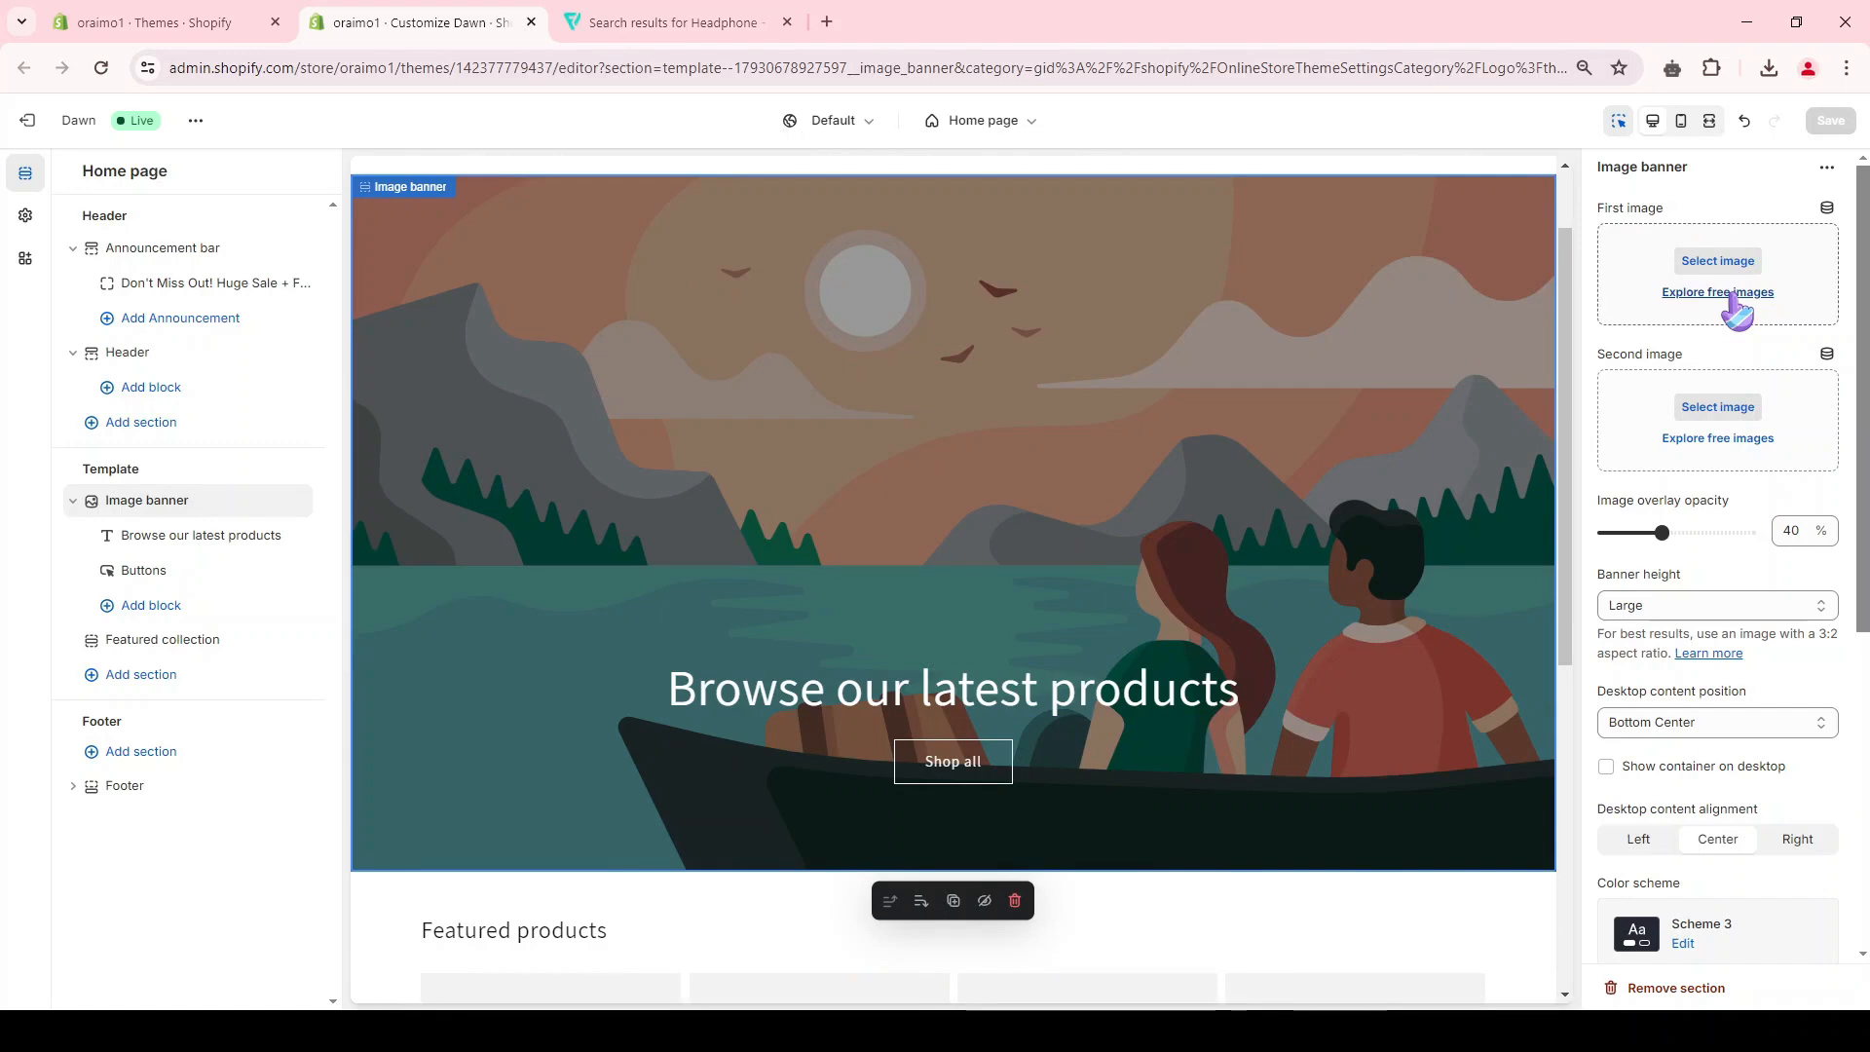
Step: Search the free images for "headphones" and set the wireless earphones on a wooden table as the image banner's first image
click(1734, 294)
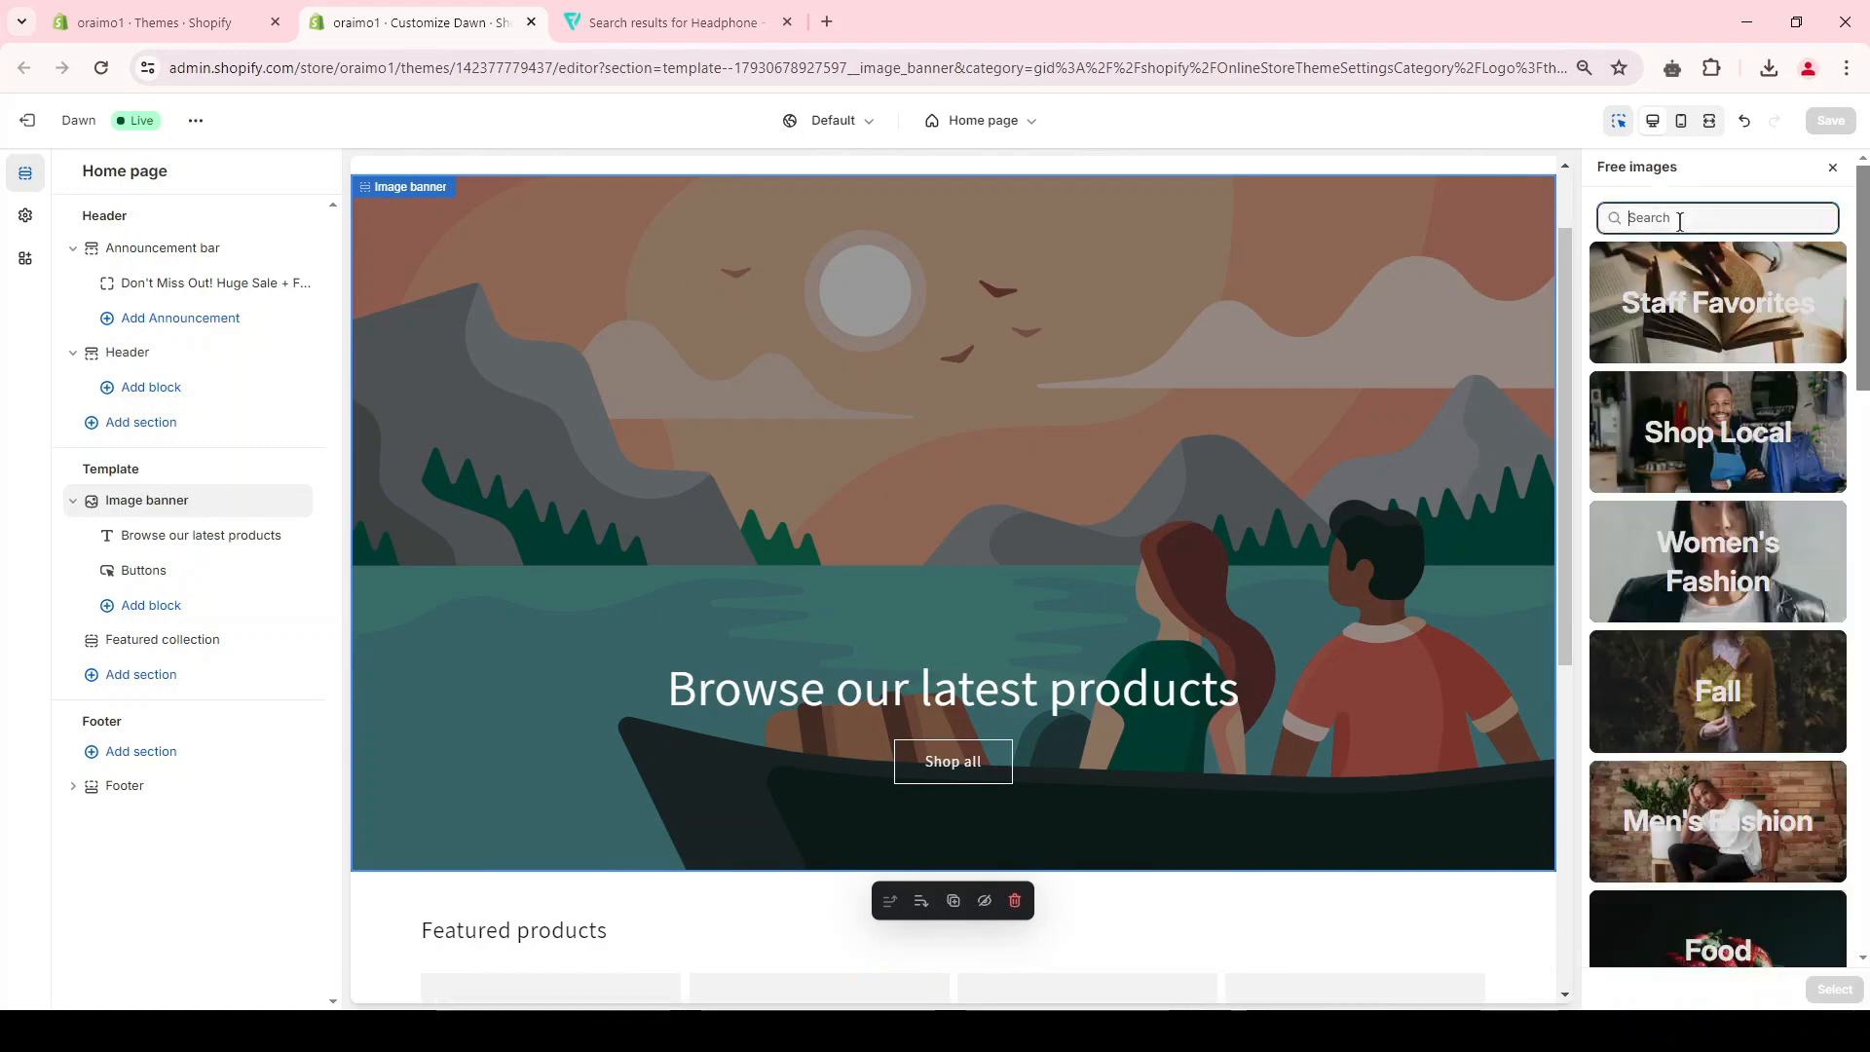
text(headphones)
click(1668, 620)
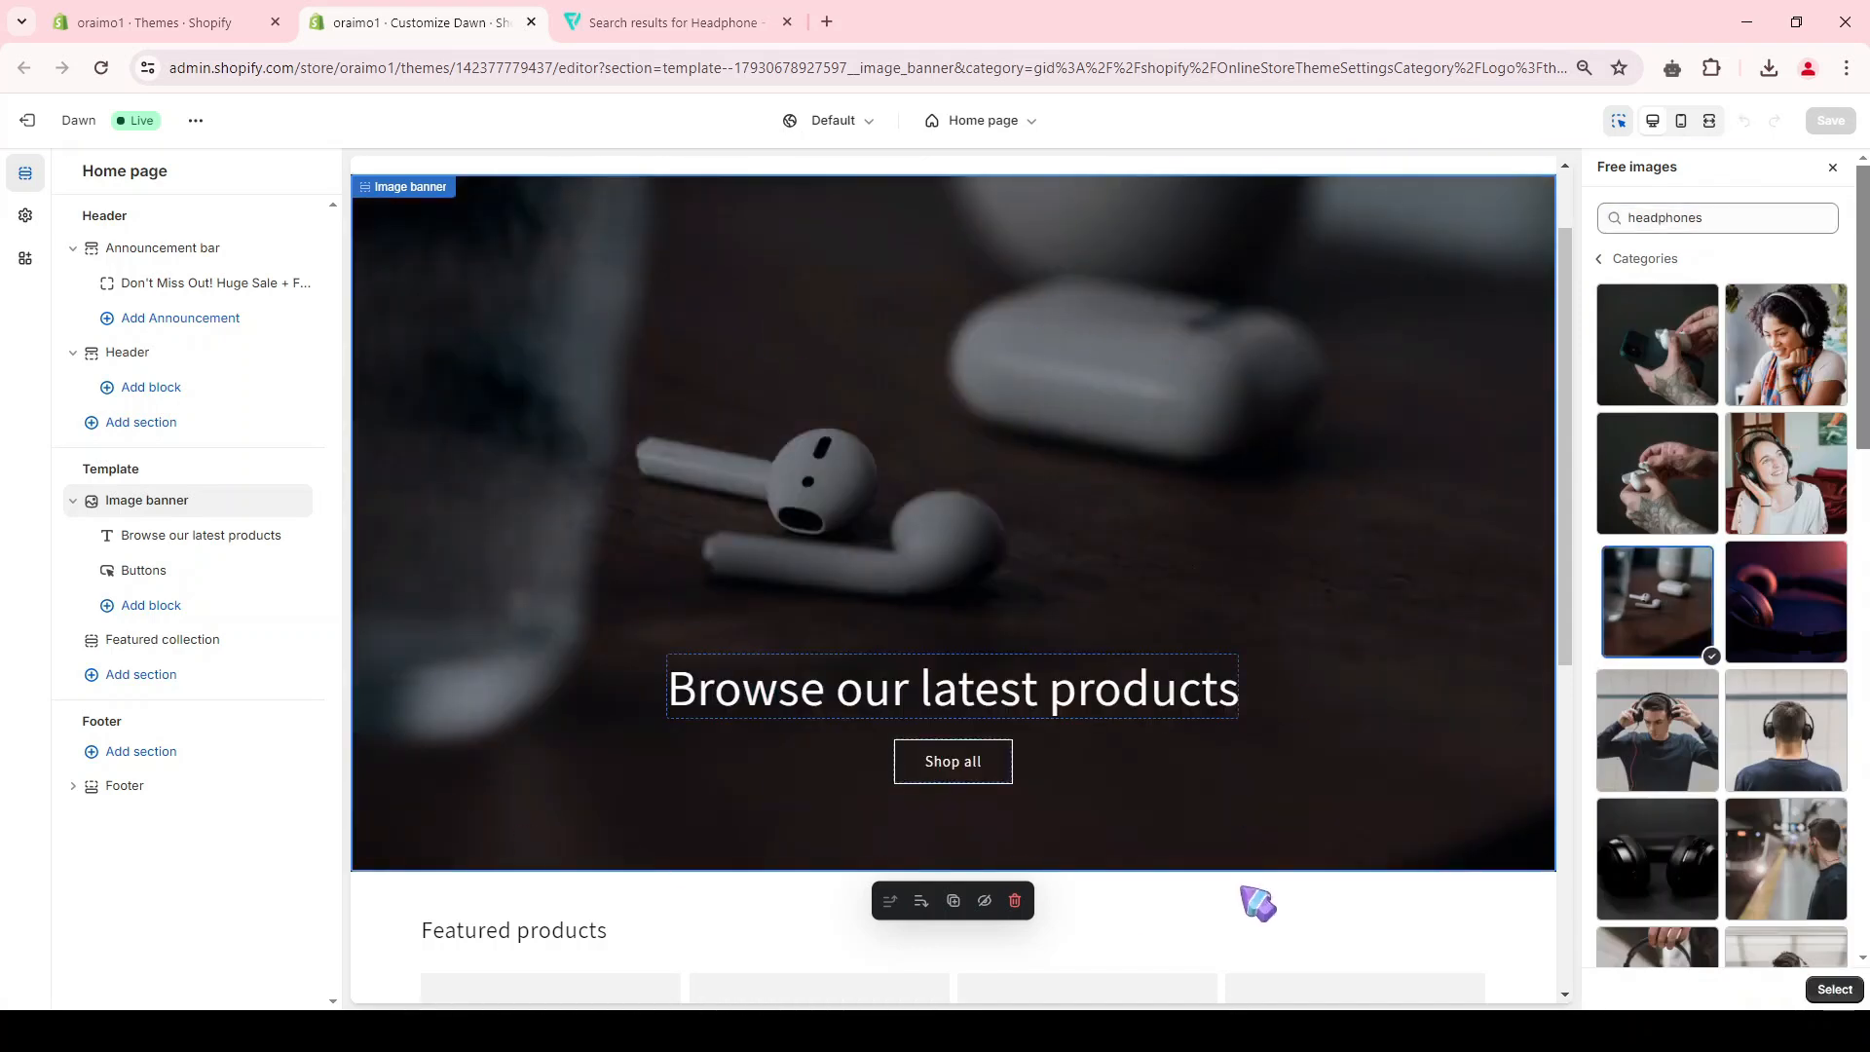
click(1835, 996)
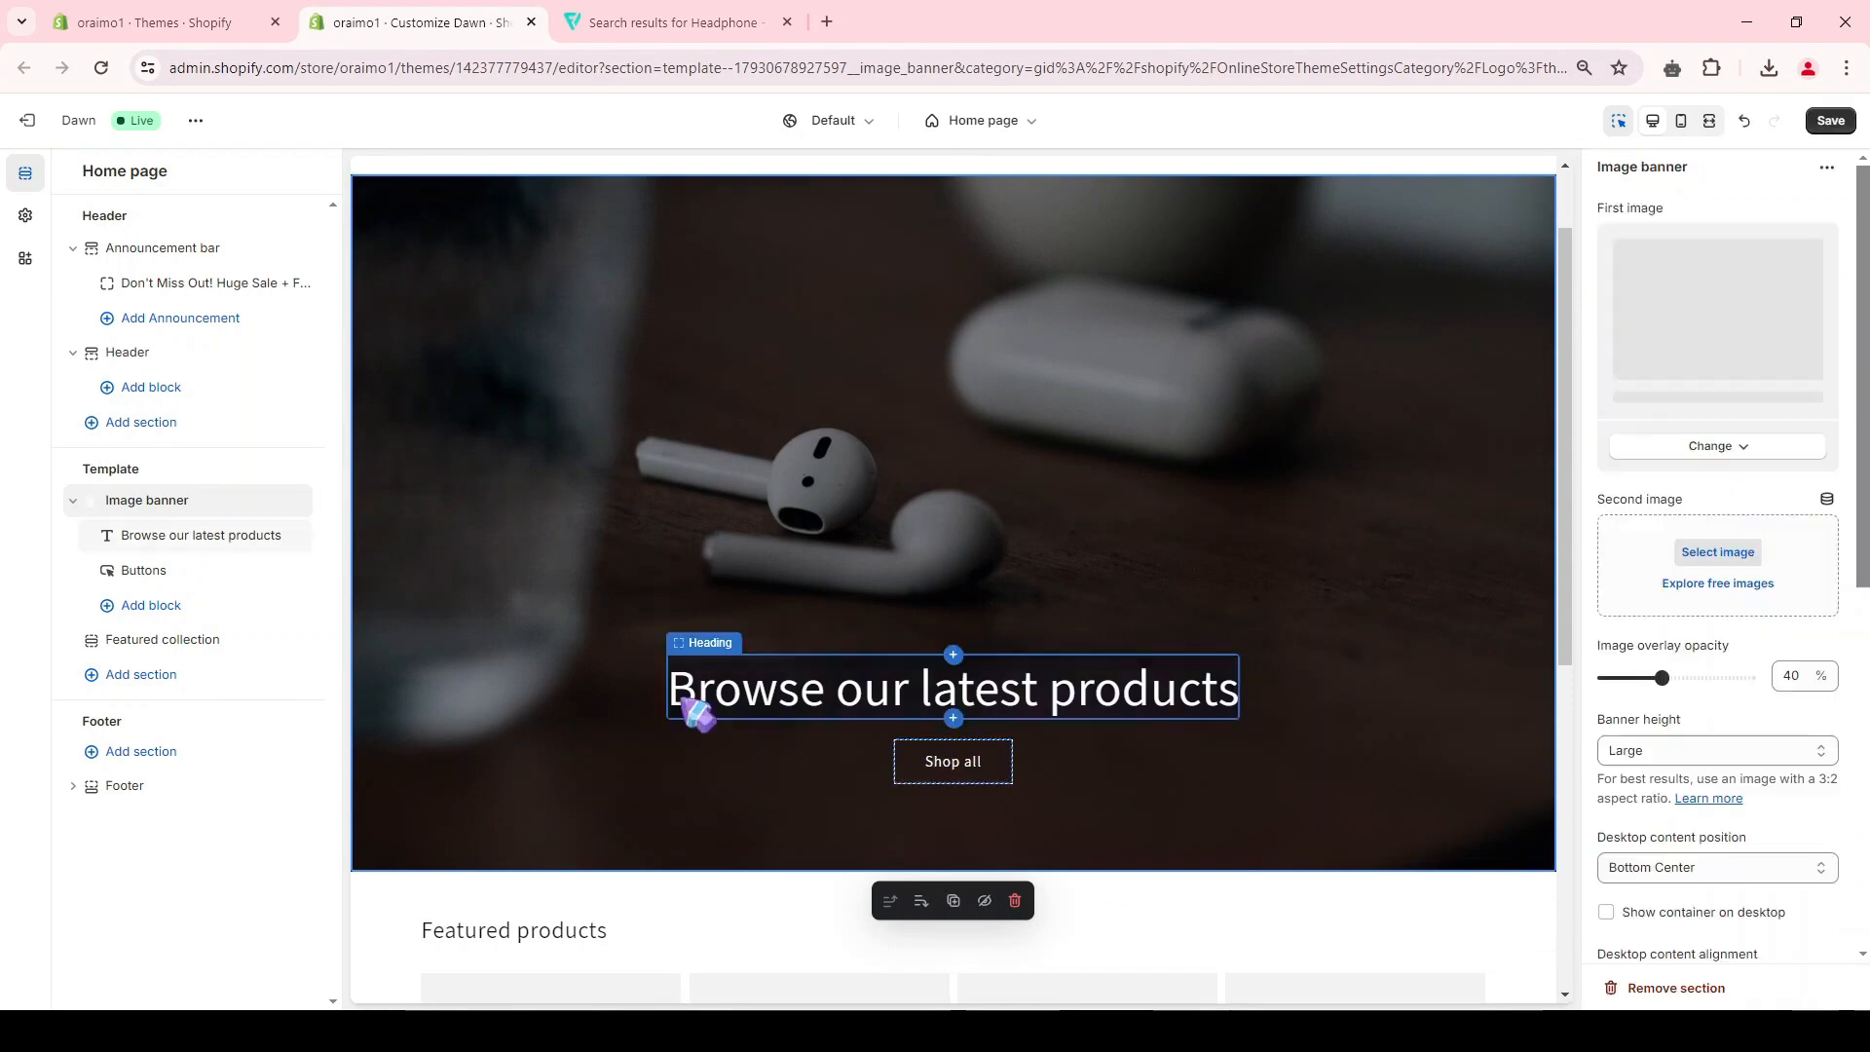
Step: Change the image banner's heading to "Free Shipping on Everything!"
click(794, 693)
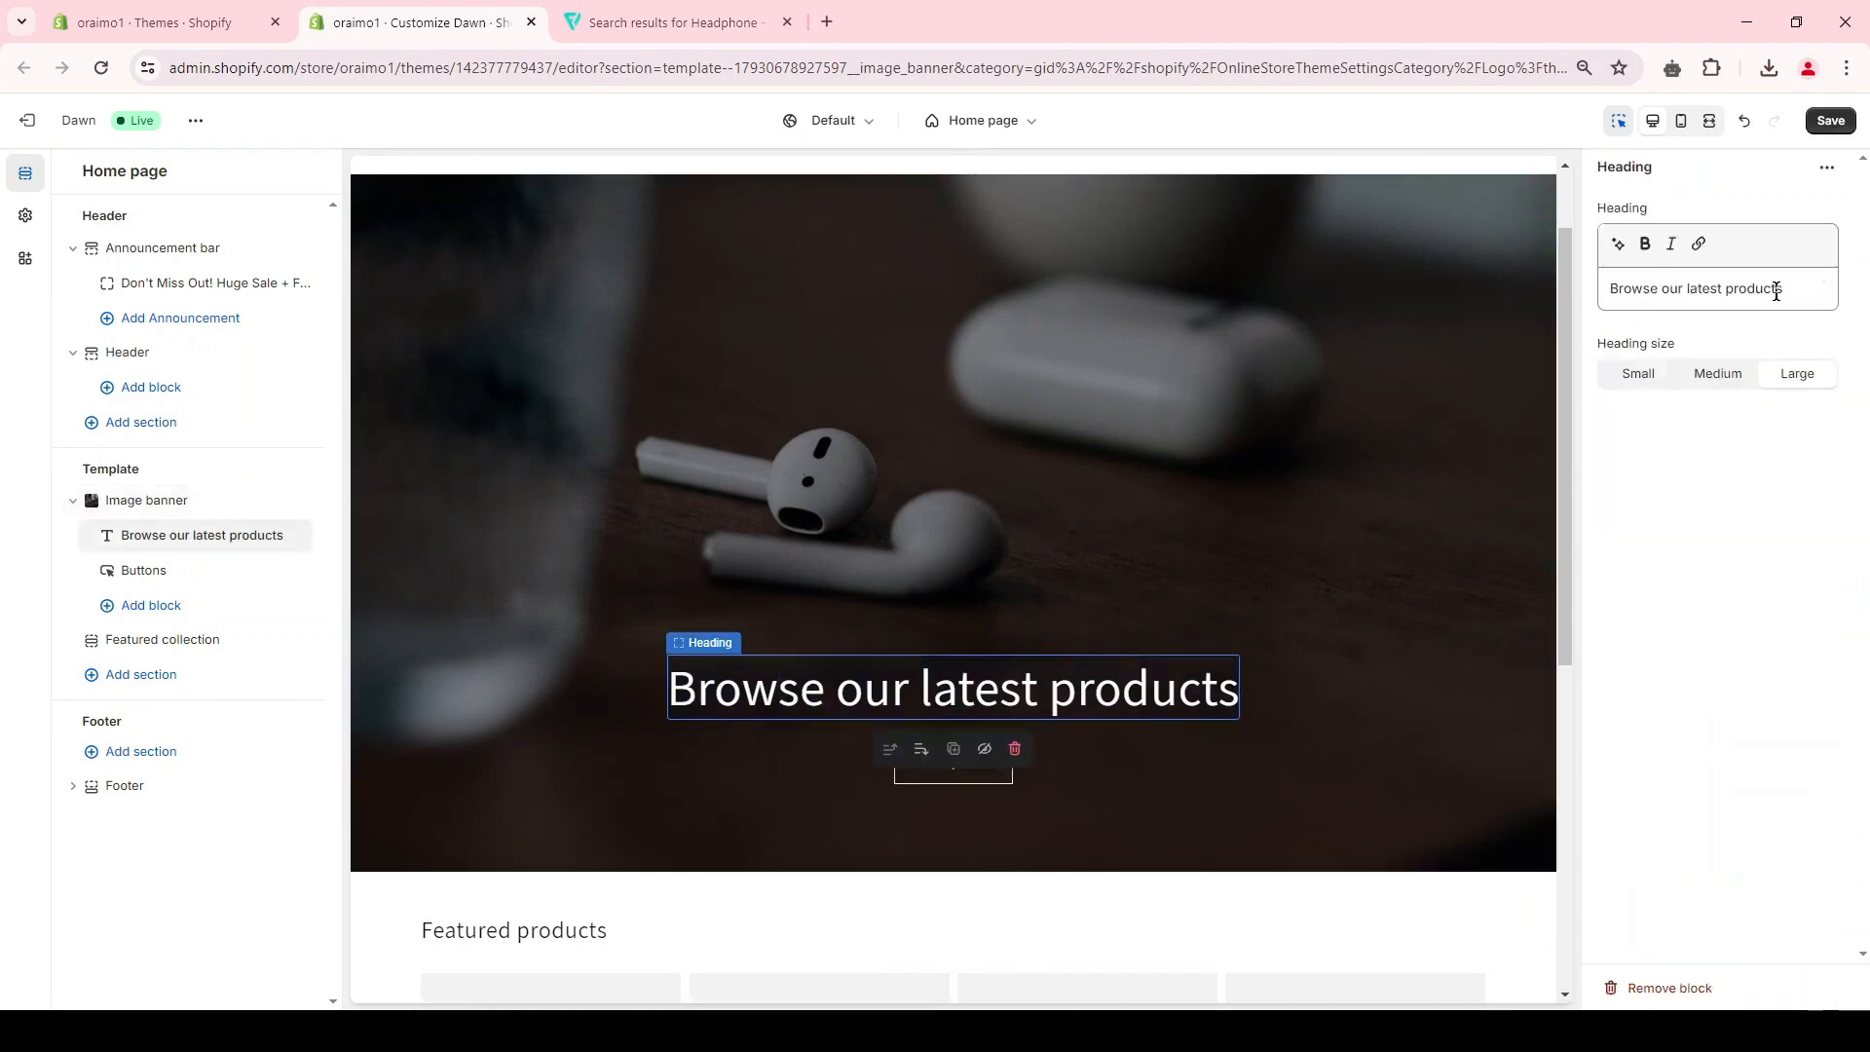
triple_click(1664, 301)
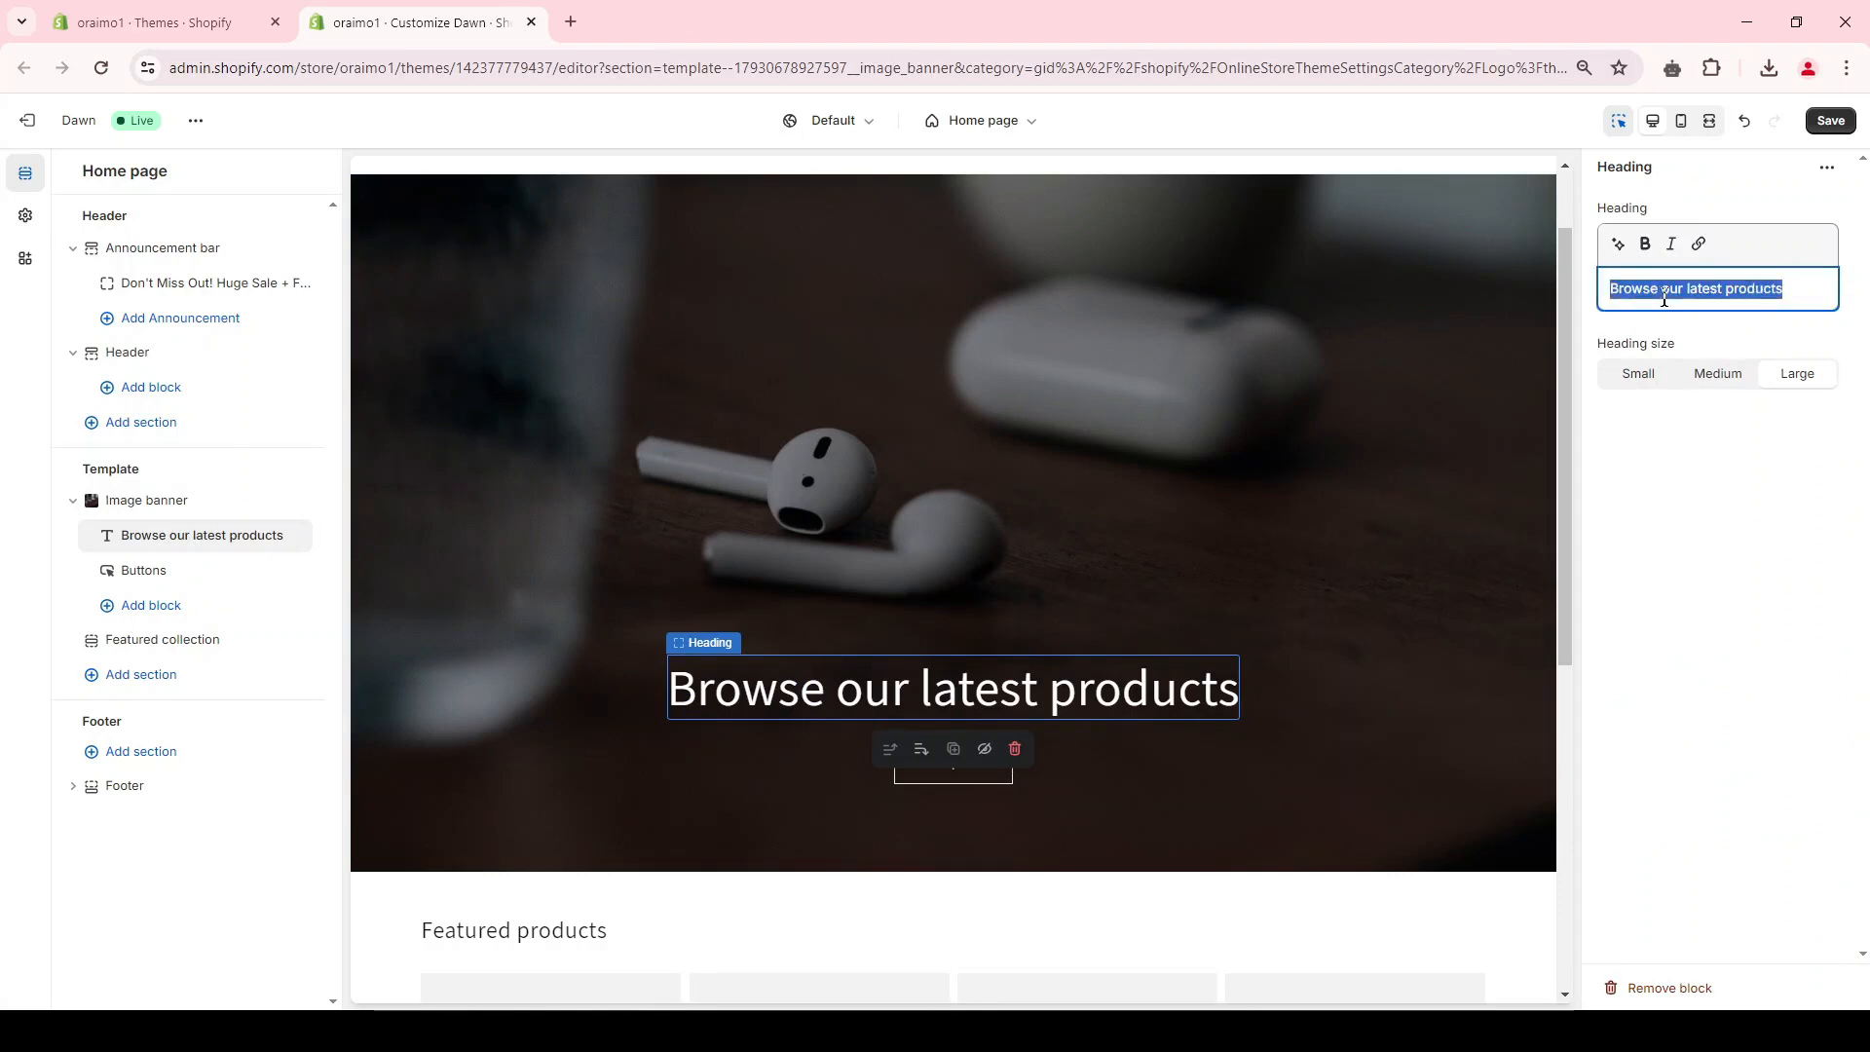
text(Free Shipping on Everything!)
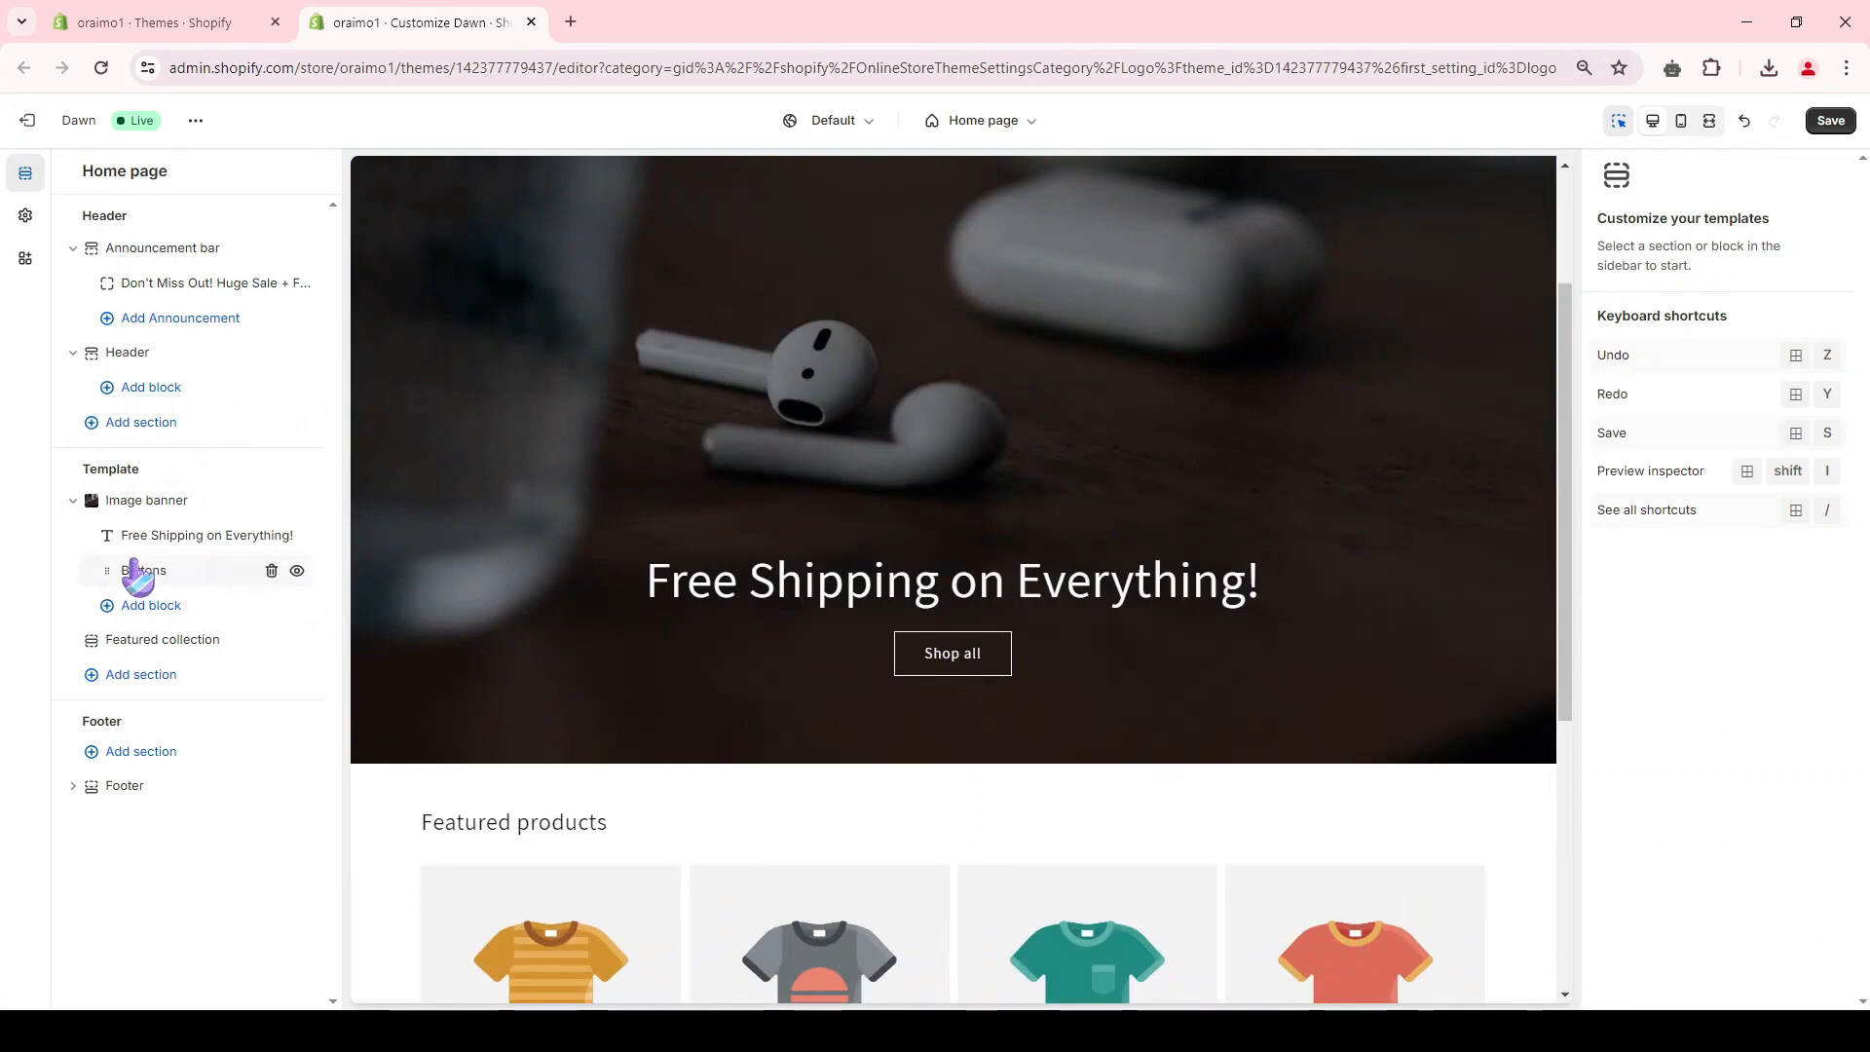
Step: Change the label of the image banner's first button to "Shop now"
click(171, 573)
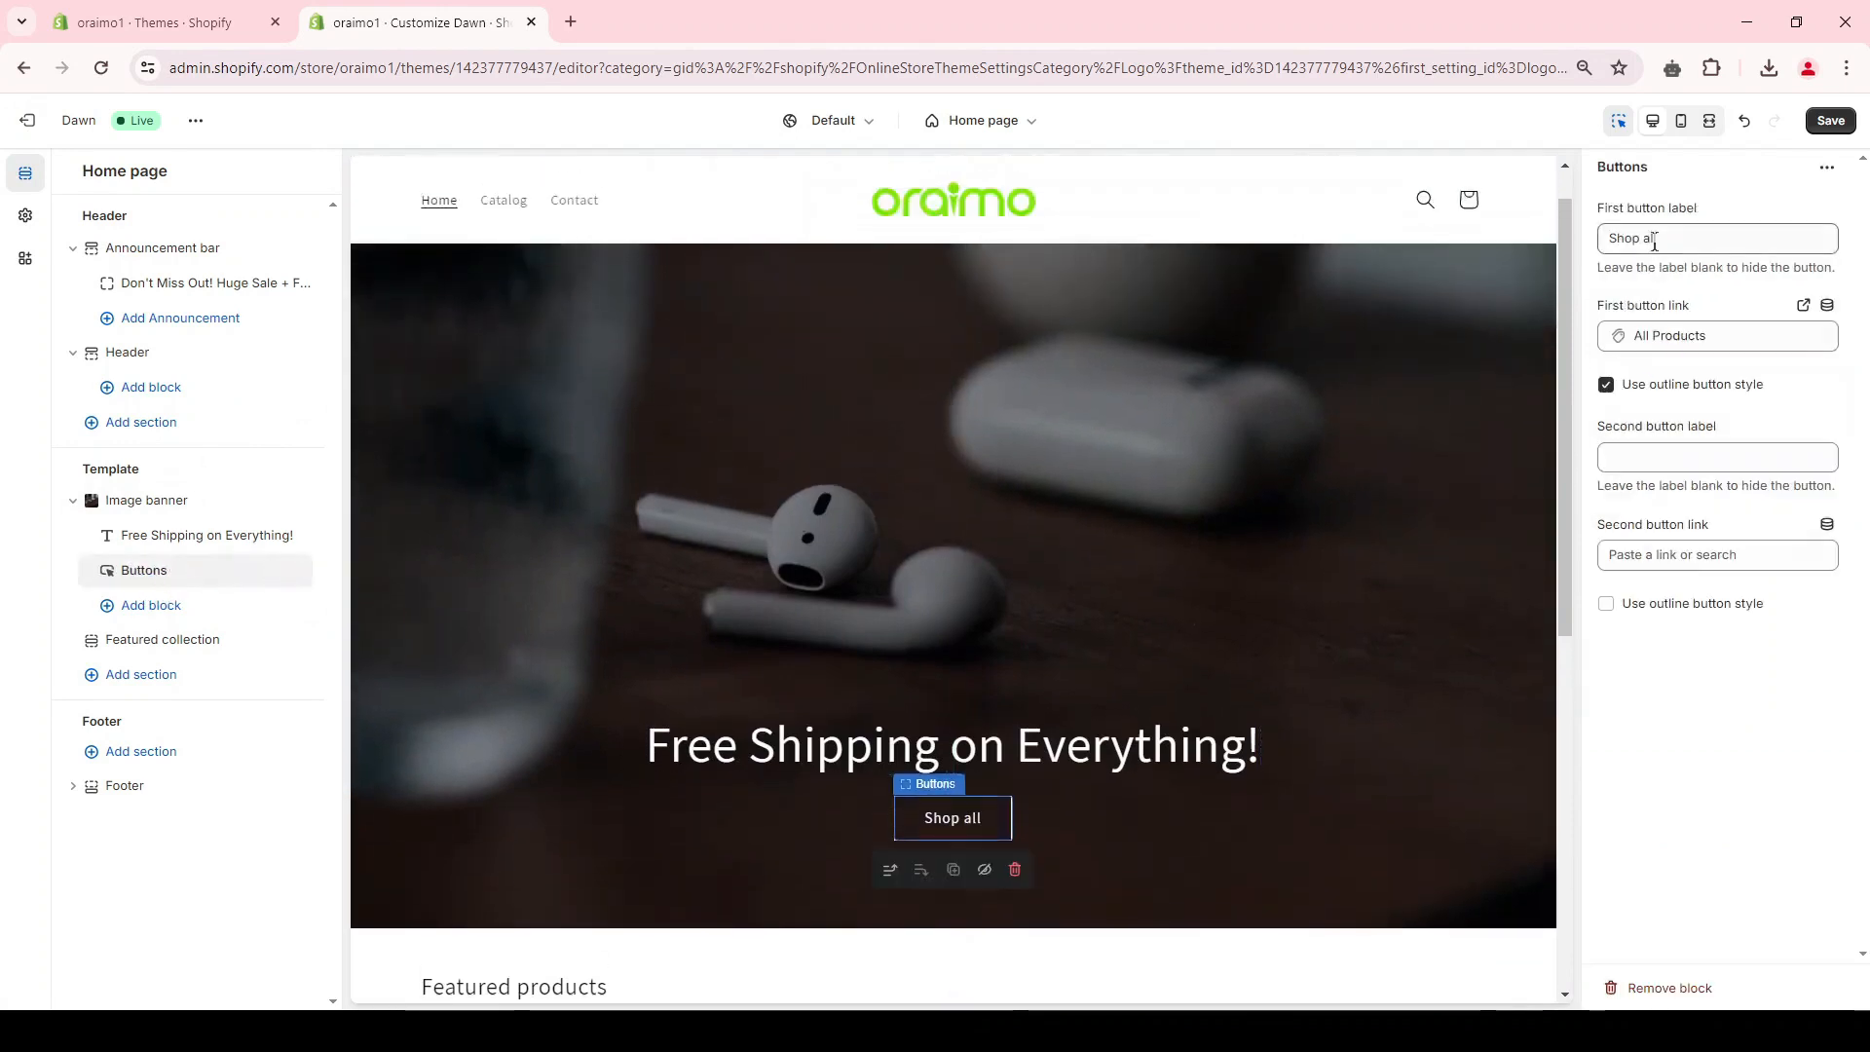
triple_click(1643, 235)
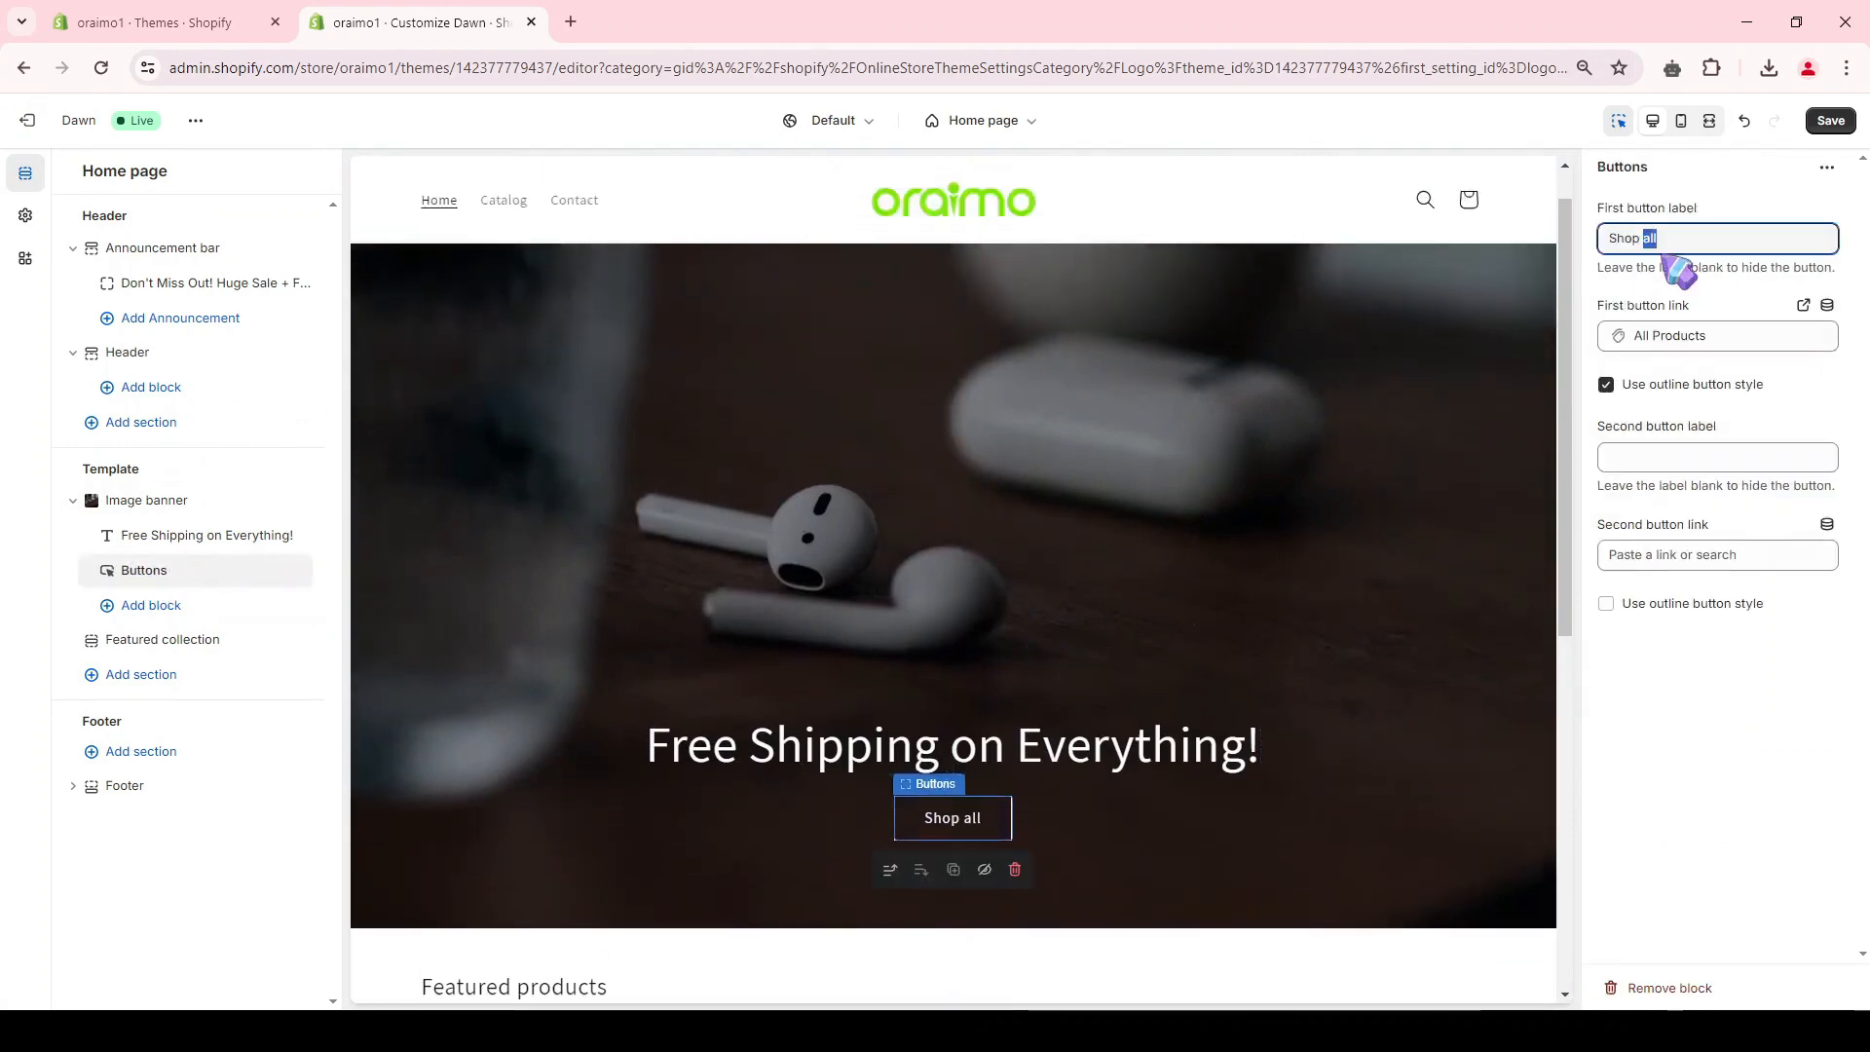
text(now)
Step: Link the image banner's first button to All products and save the theme changes
click(1674, 336)
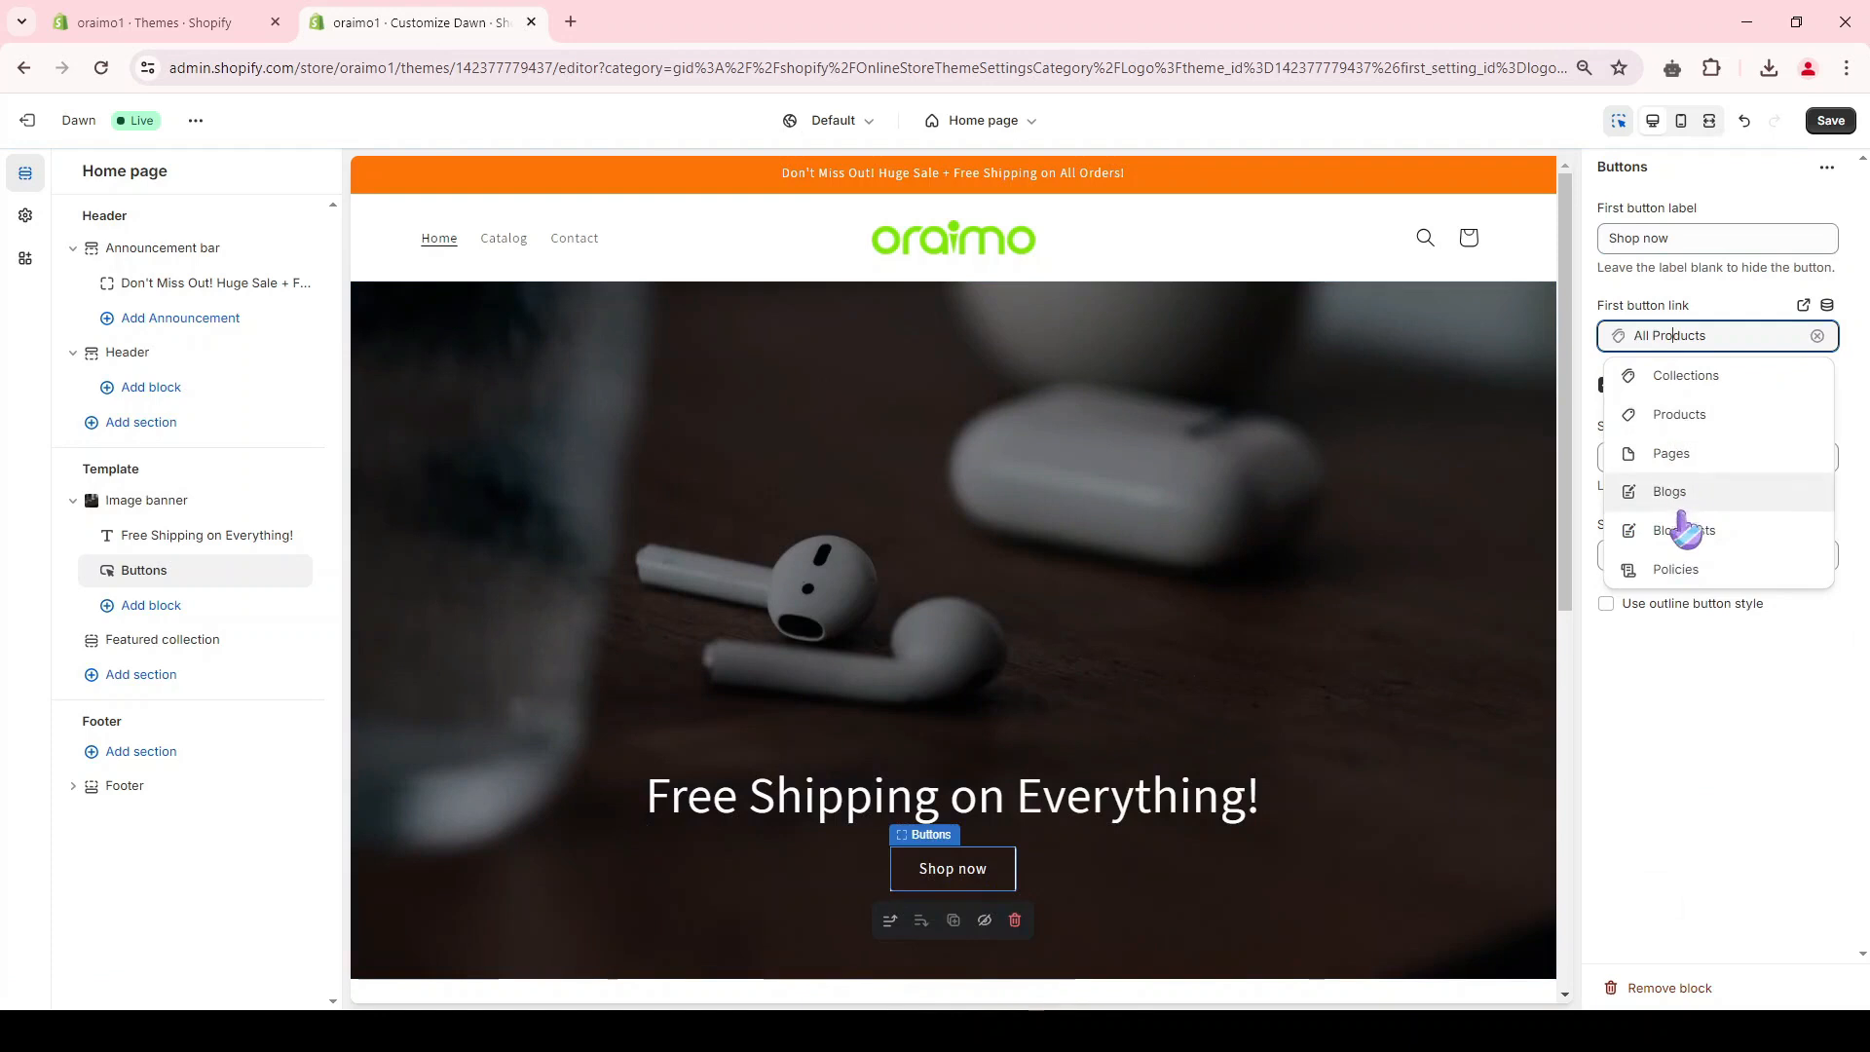
click(1690, 419)
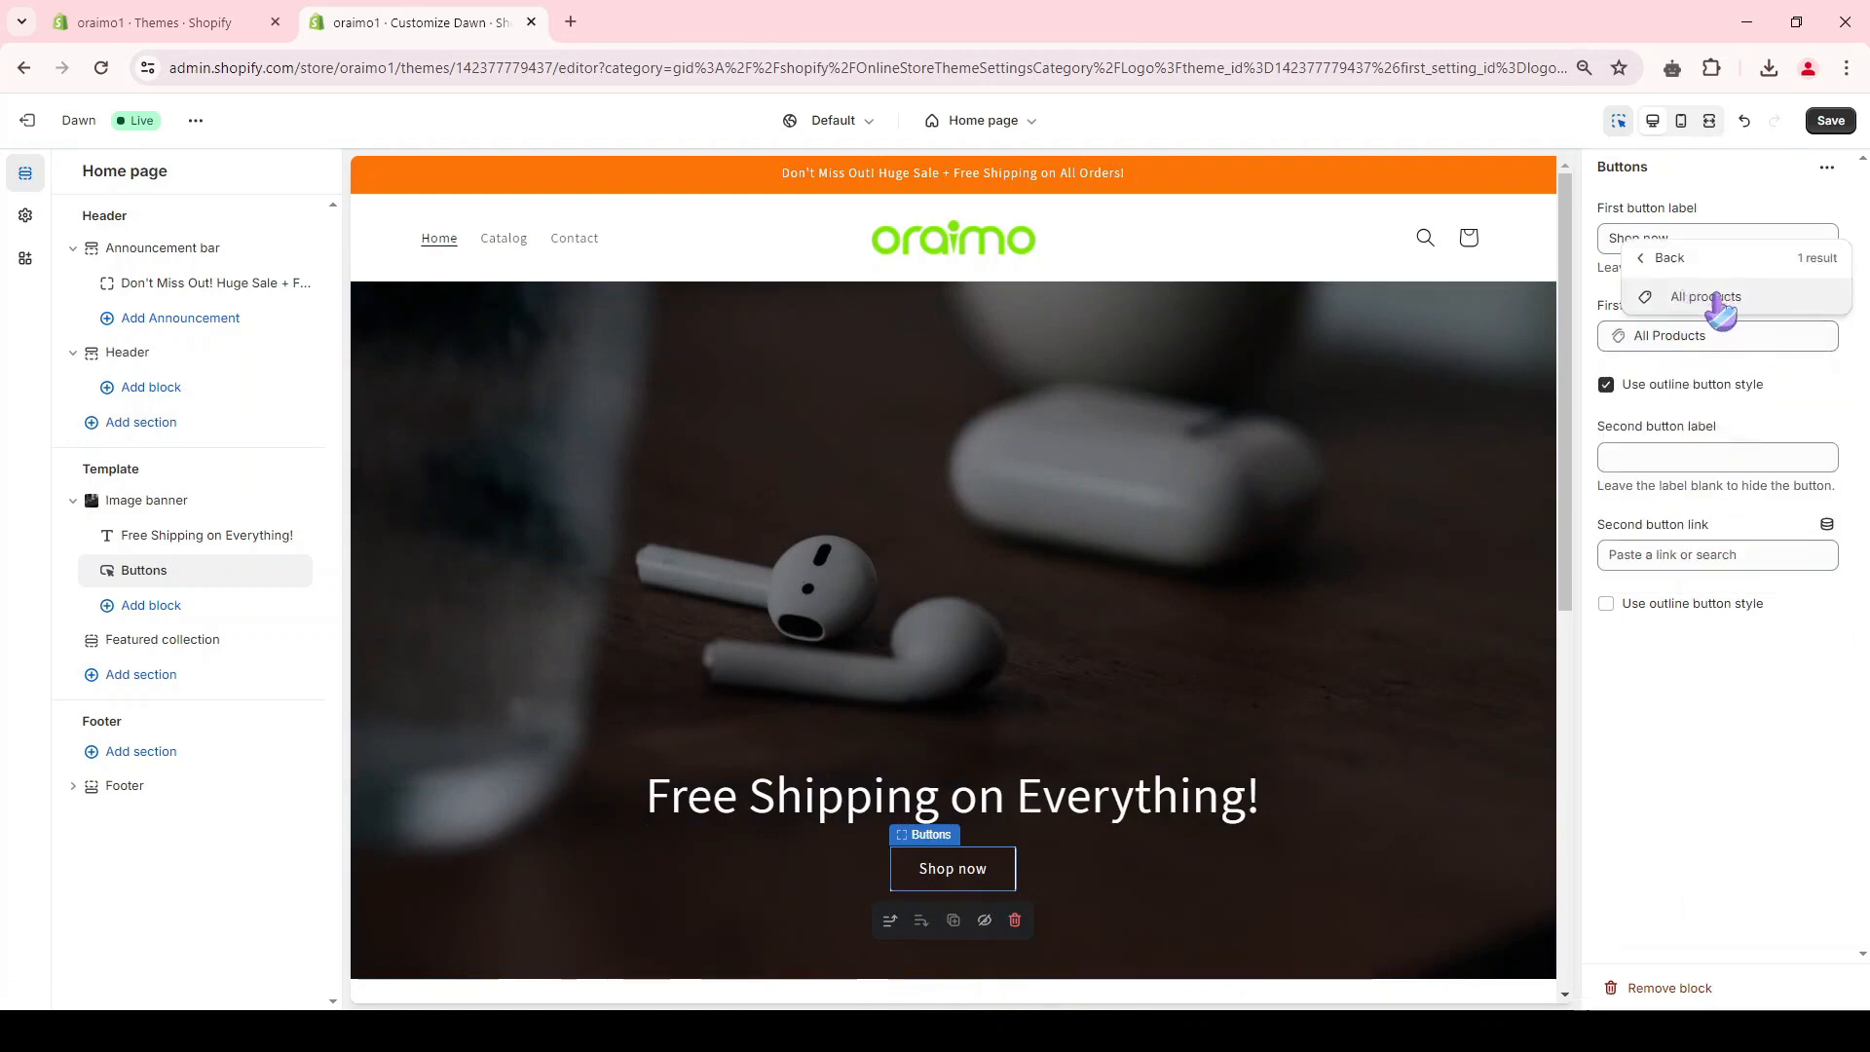
click(1716, 310)
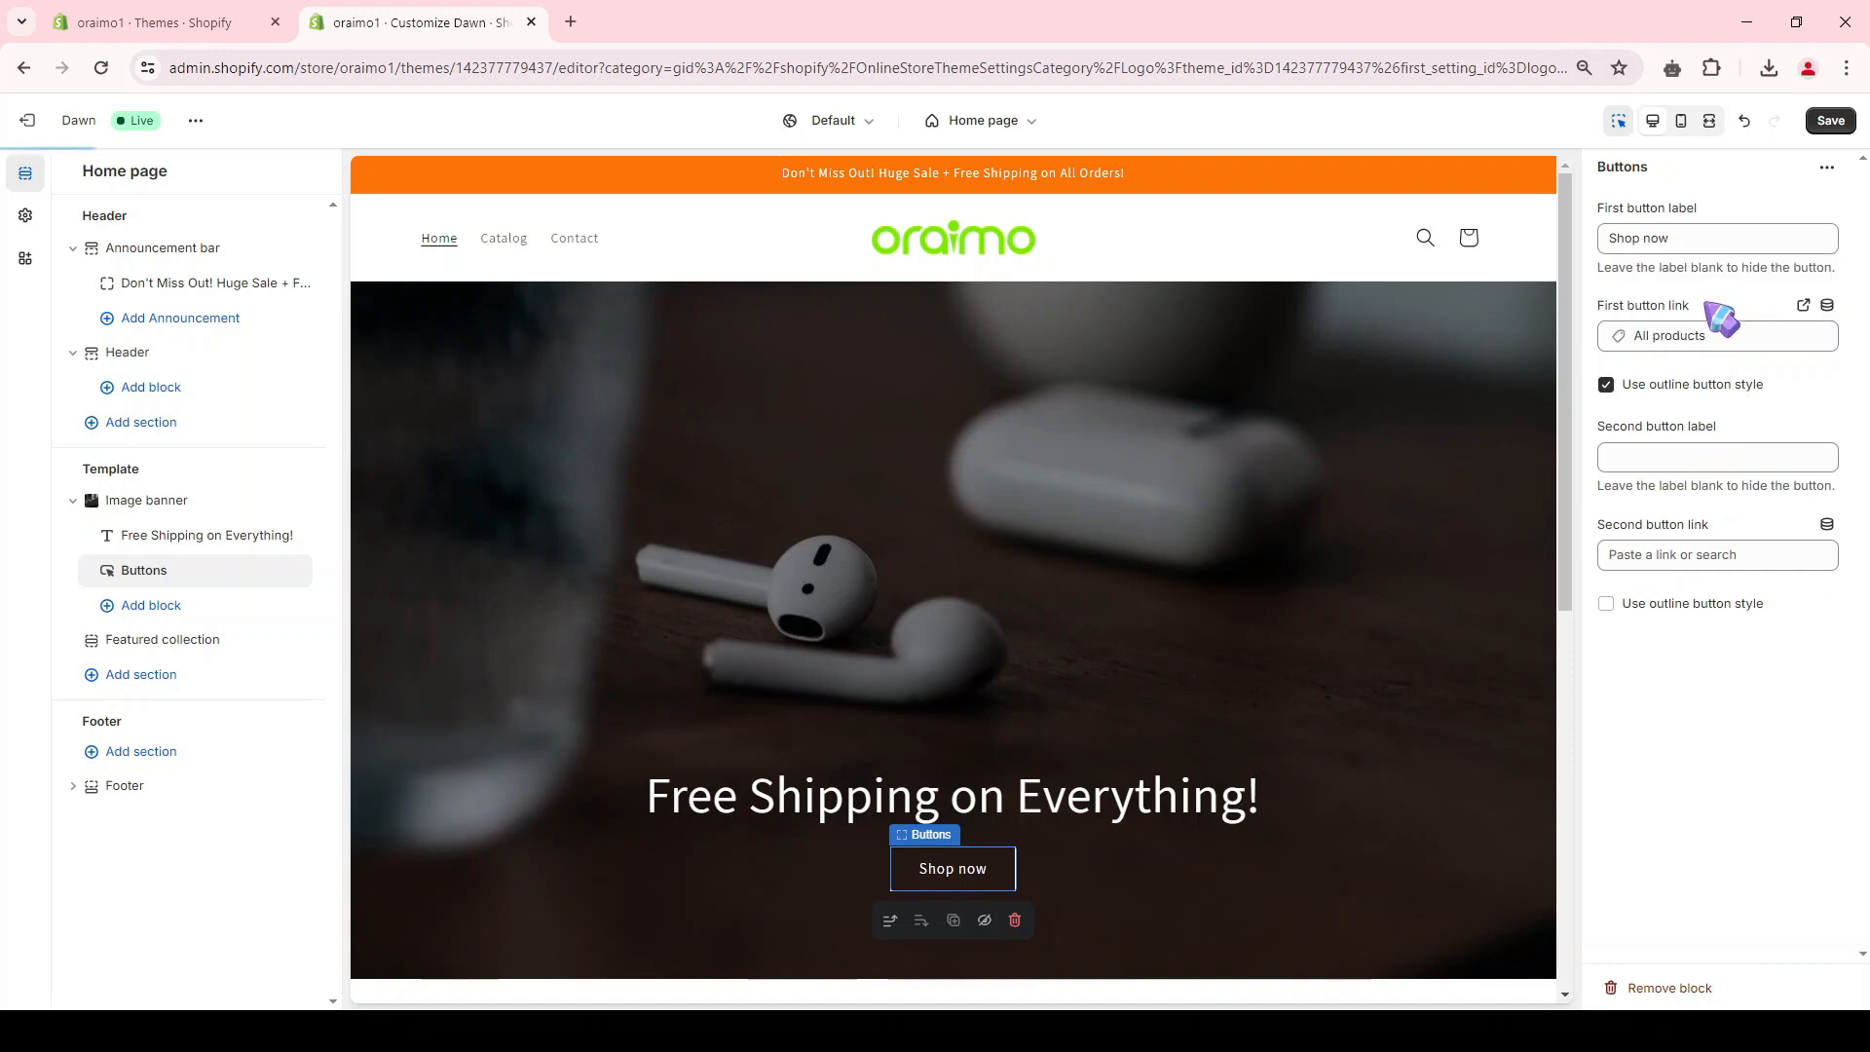
click(1714, 335)
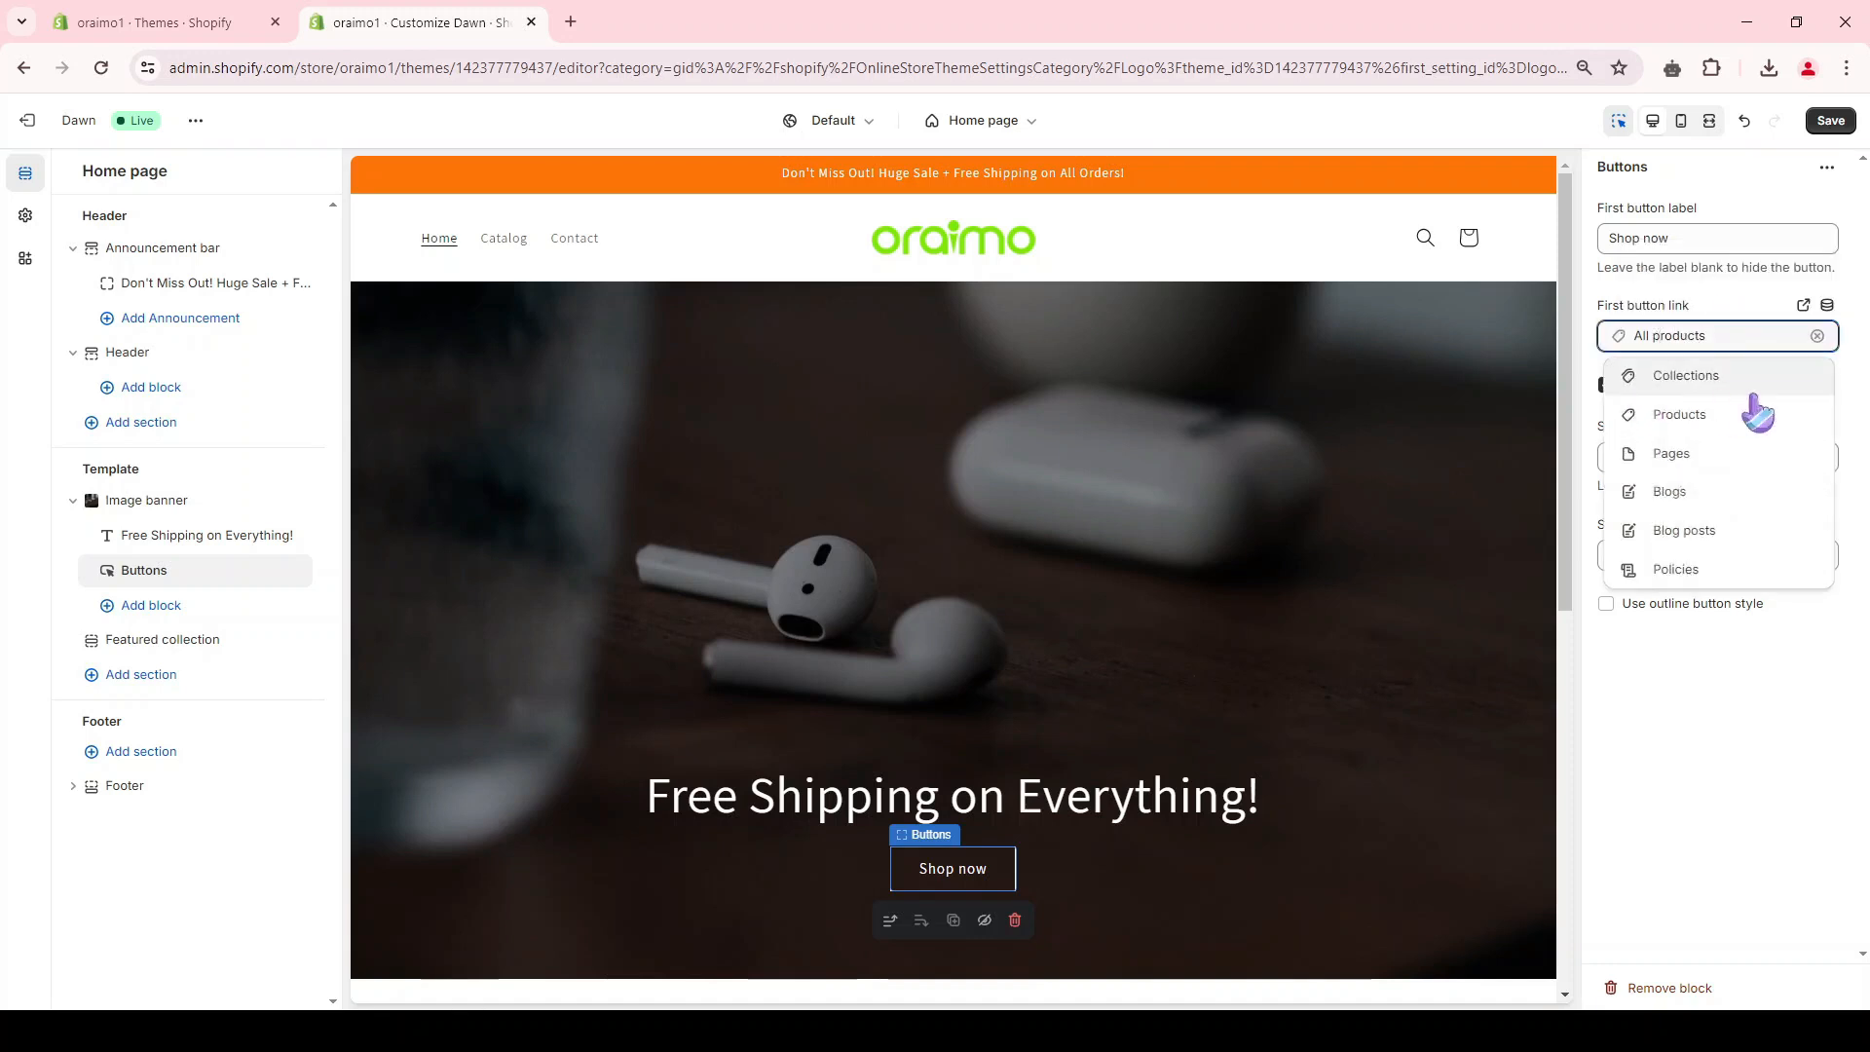
click(1672, 306)
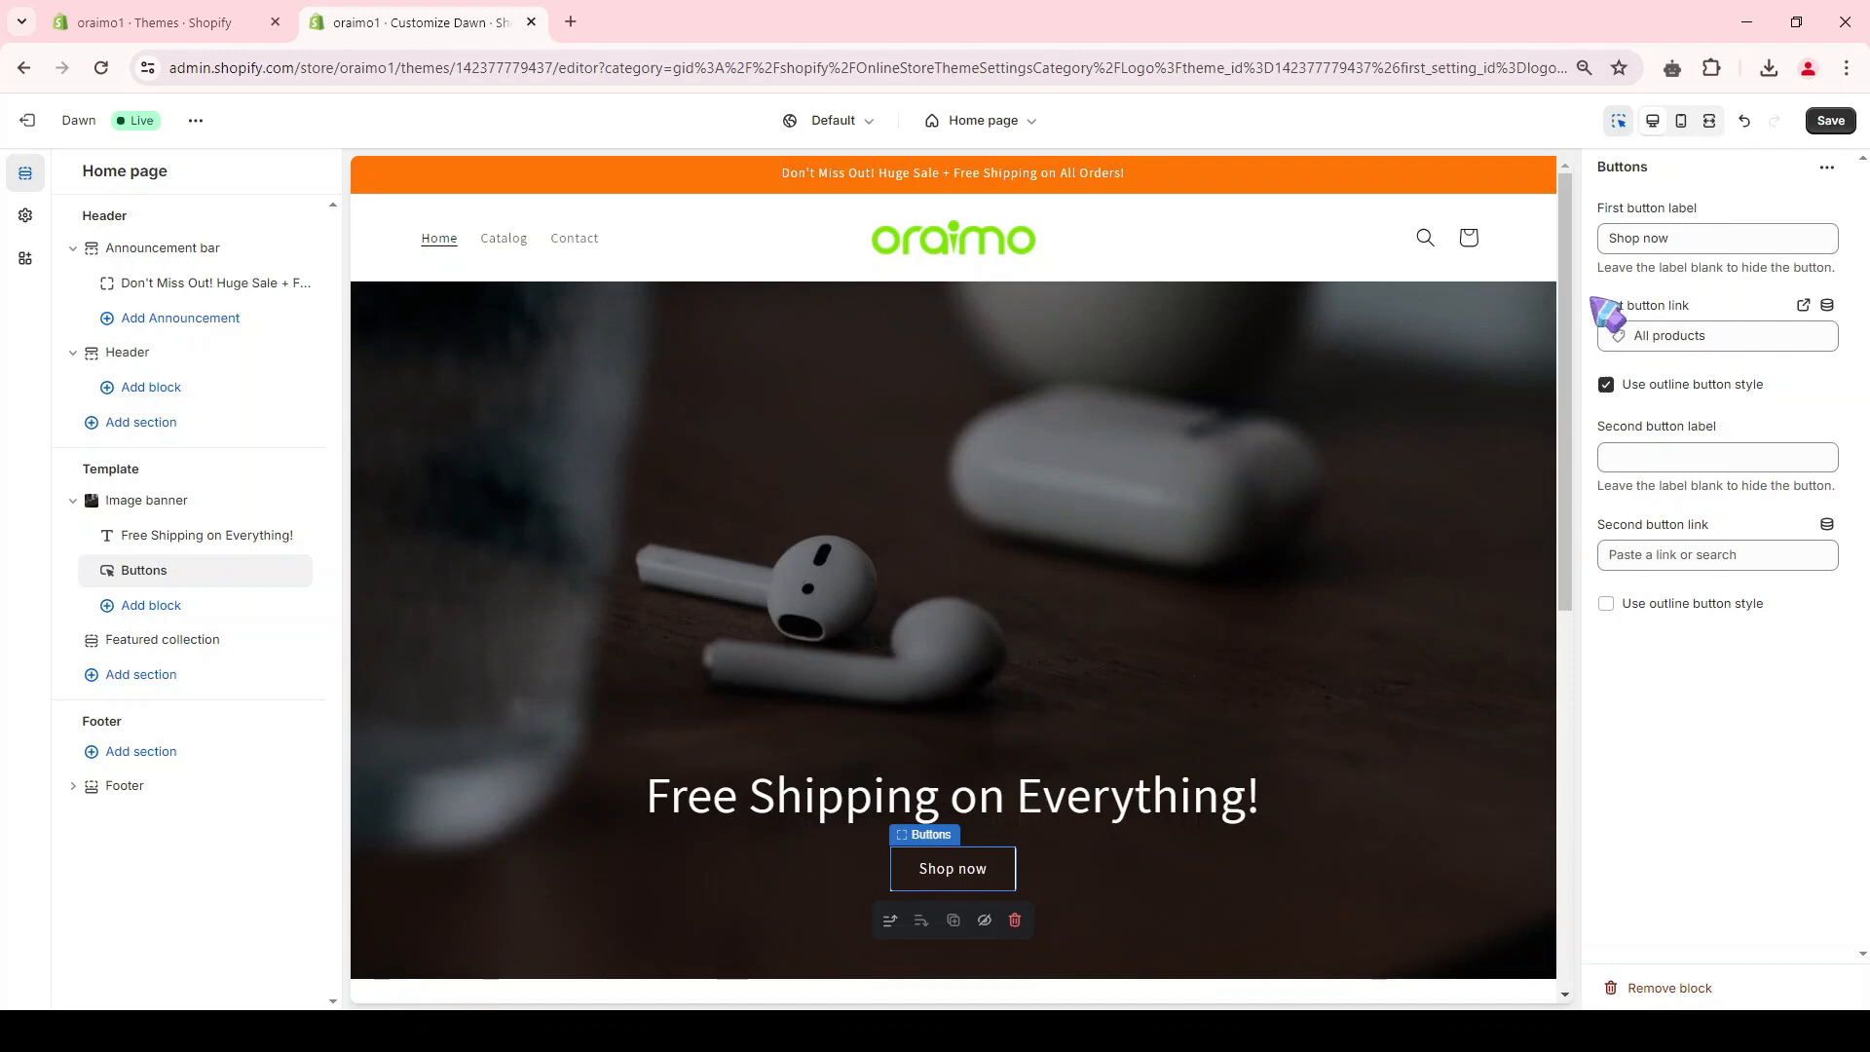
click(1701, 337)
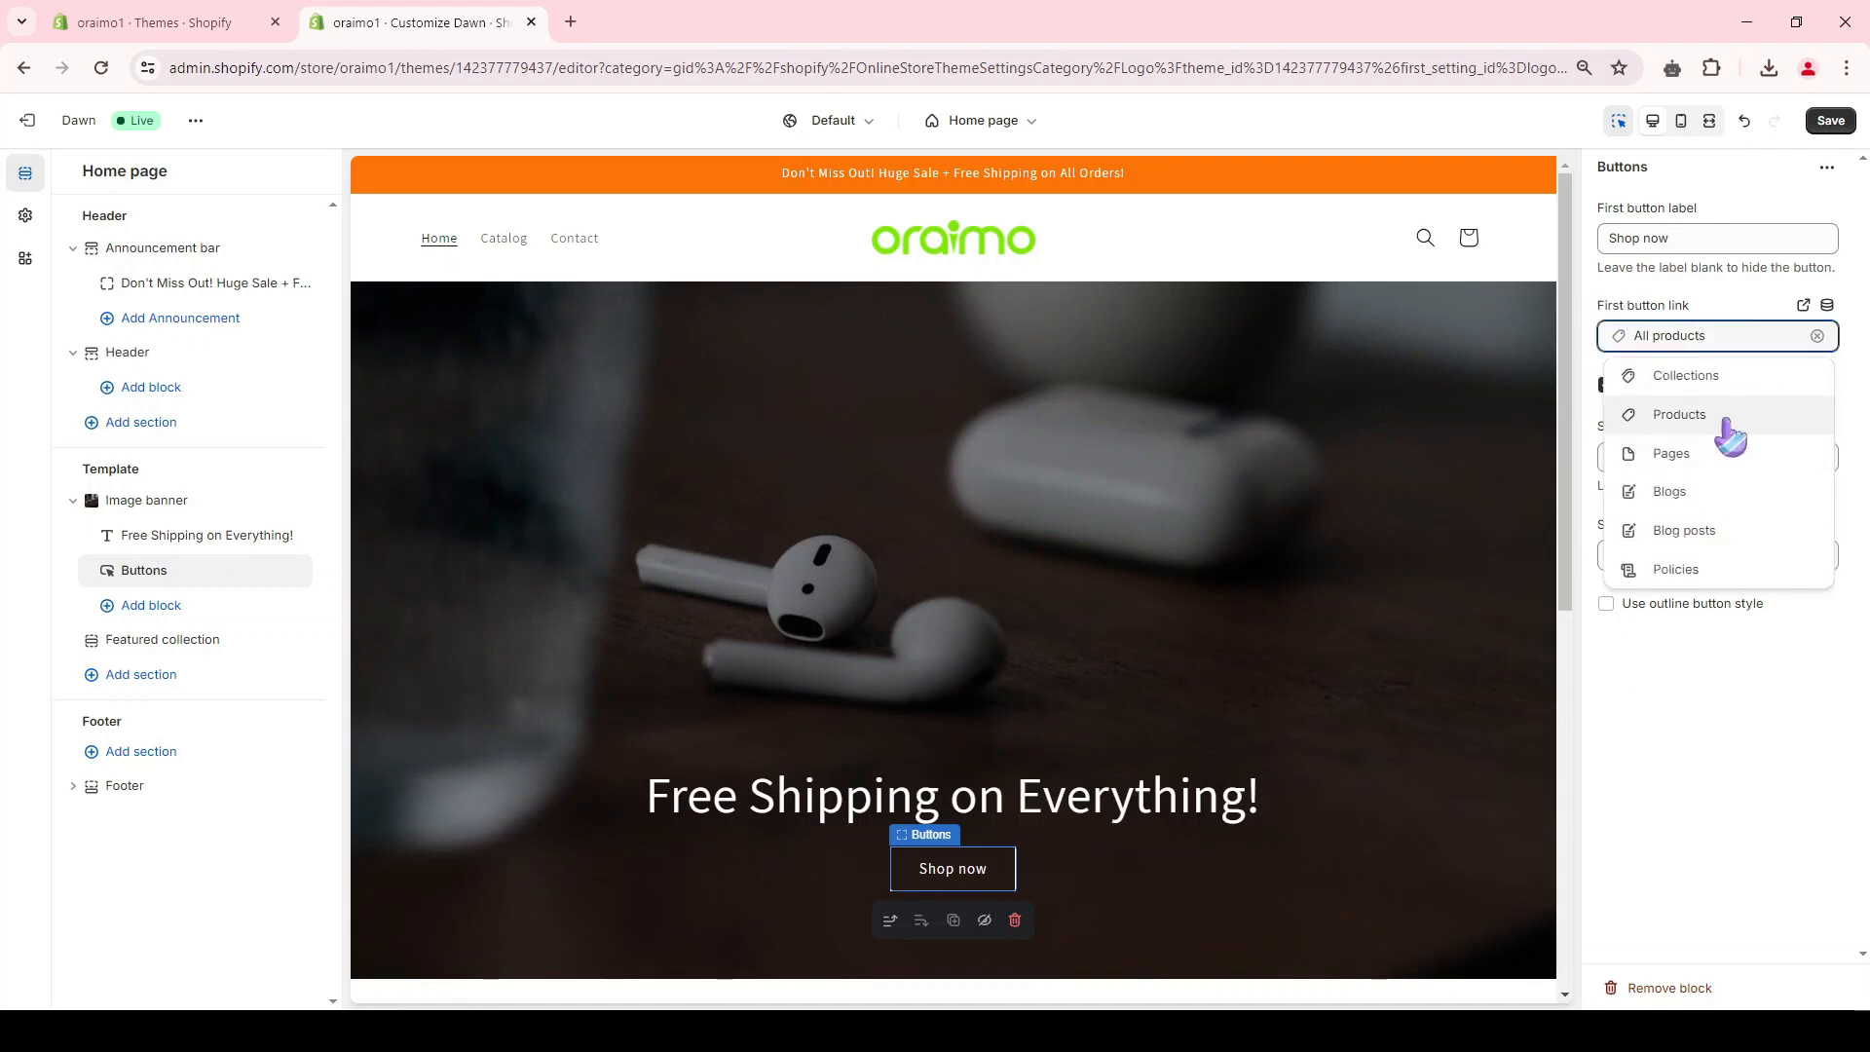
click(1693, 310)
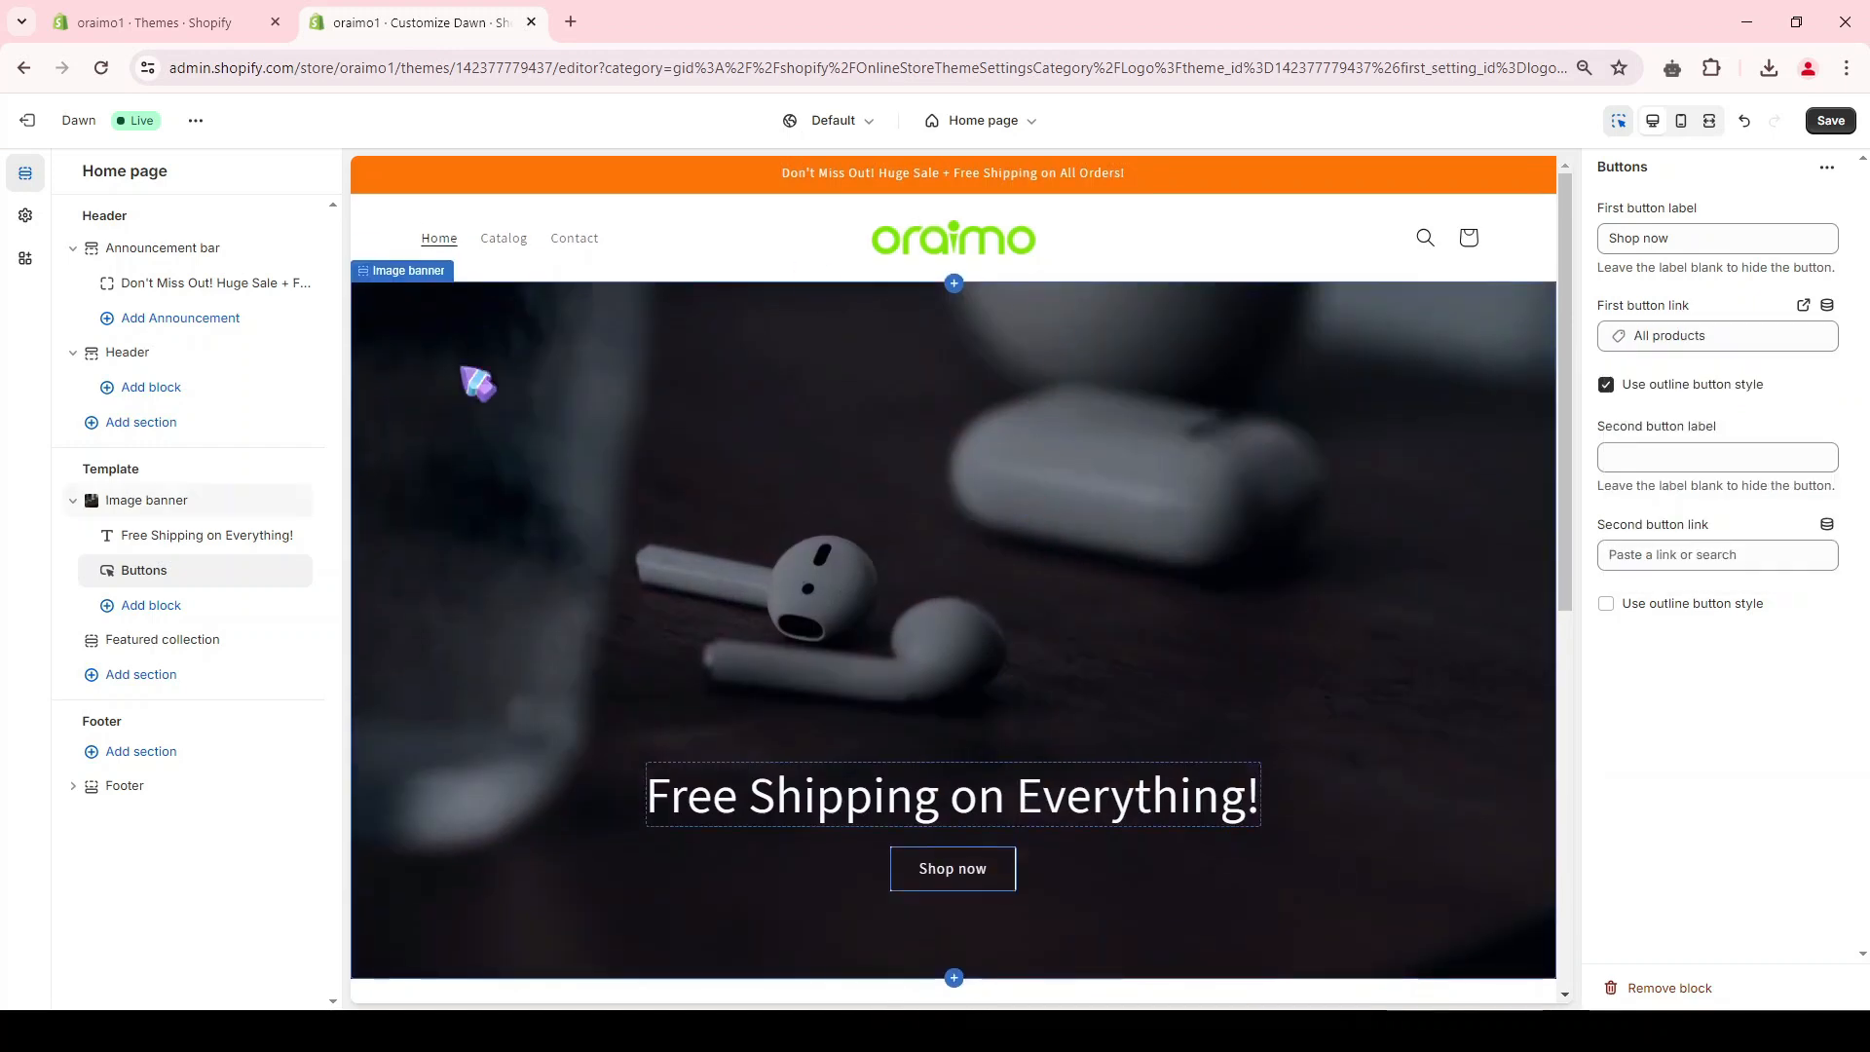
scroll(1068, 763, down, 3)
scroll(1015, 542, up, 3)
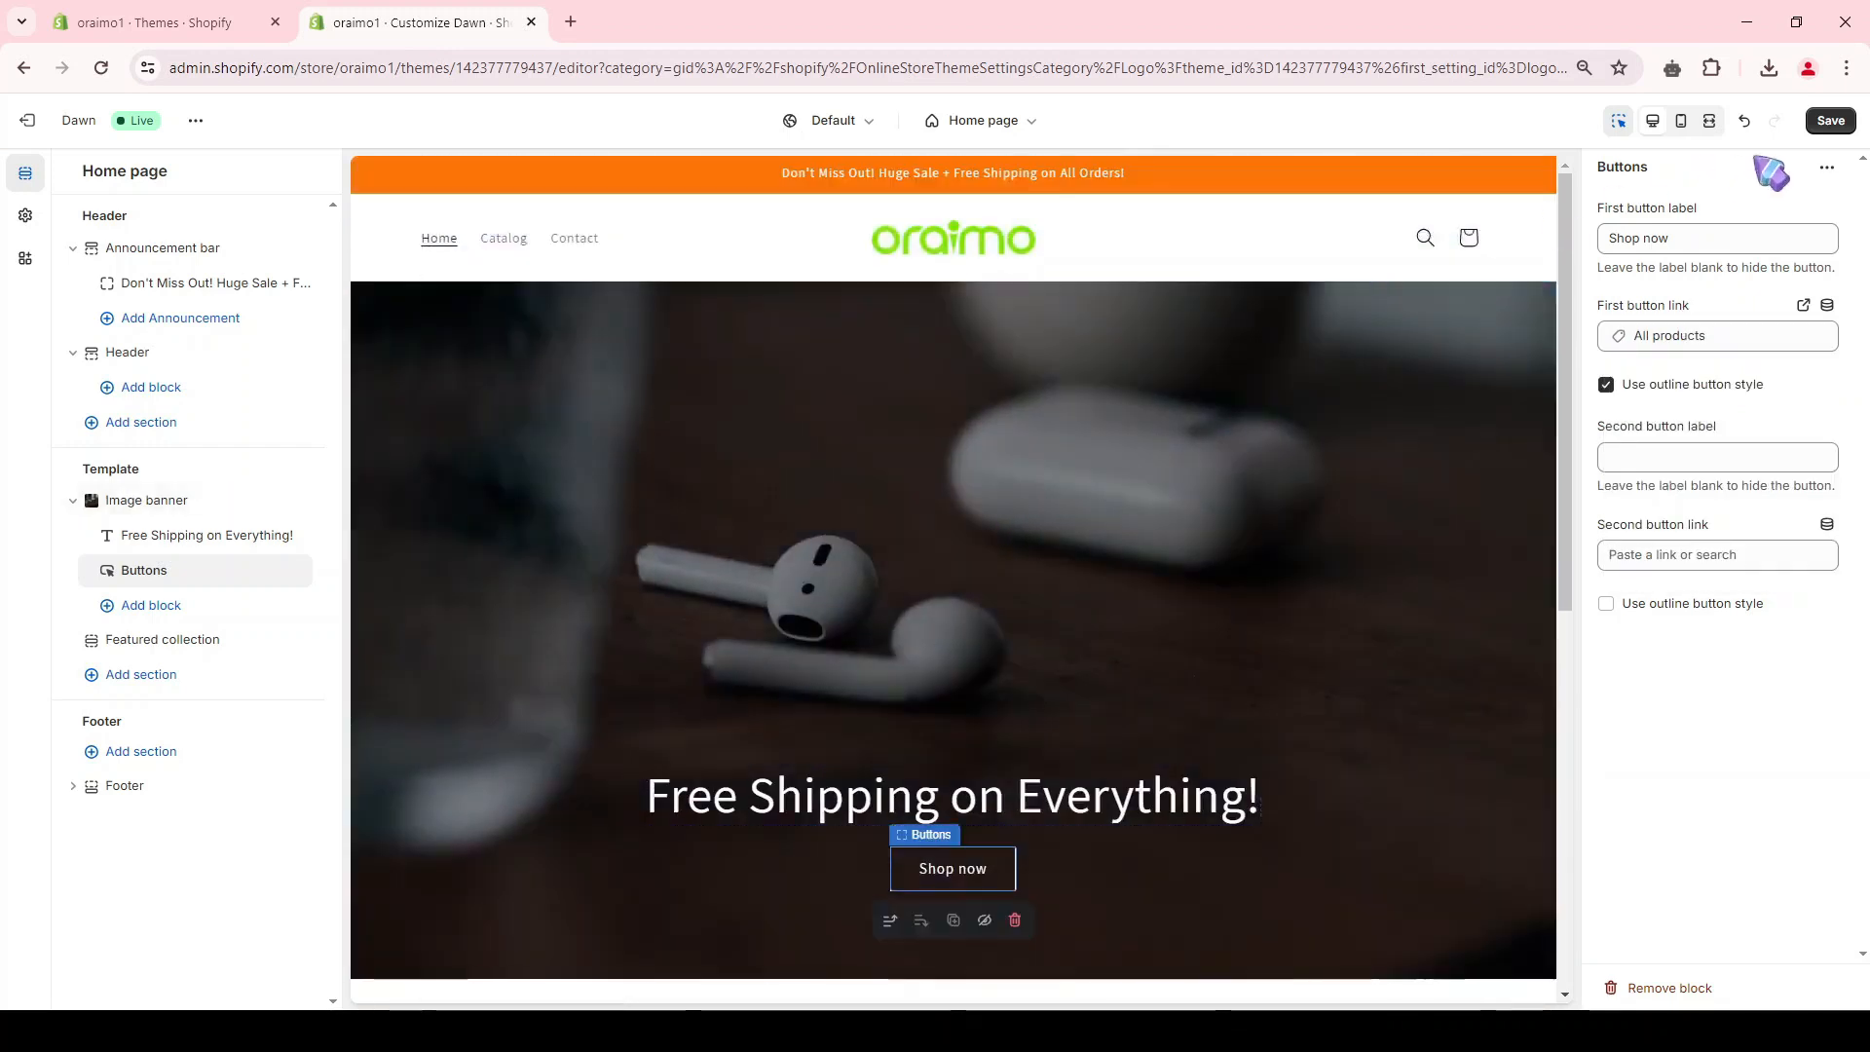
click(1829, 121)
Step: Start a new product in the store admin and title it "oraimo Watch ES 2"
click(261, 17)
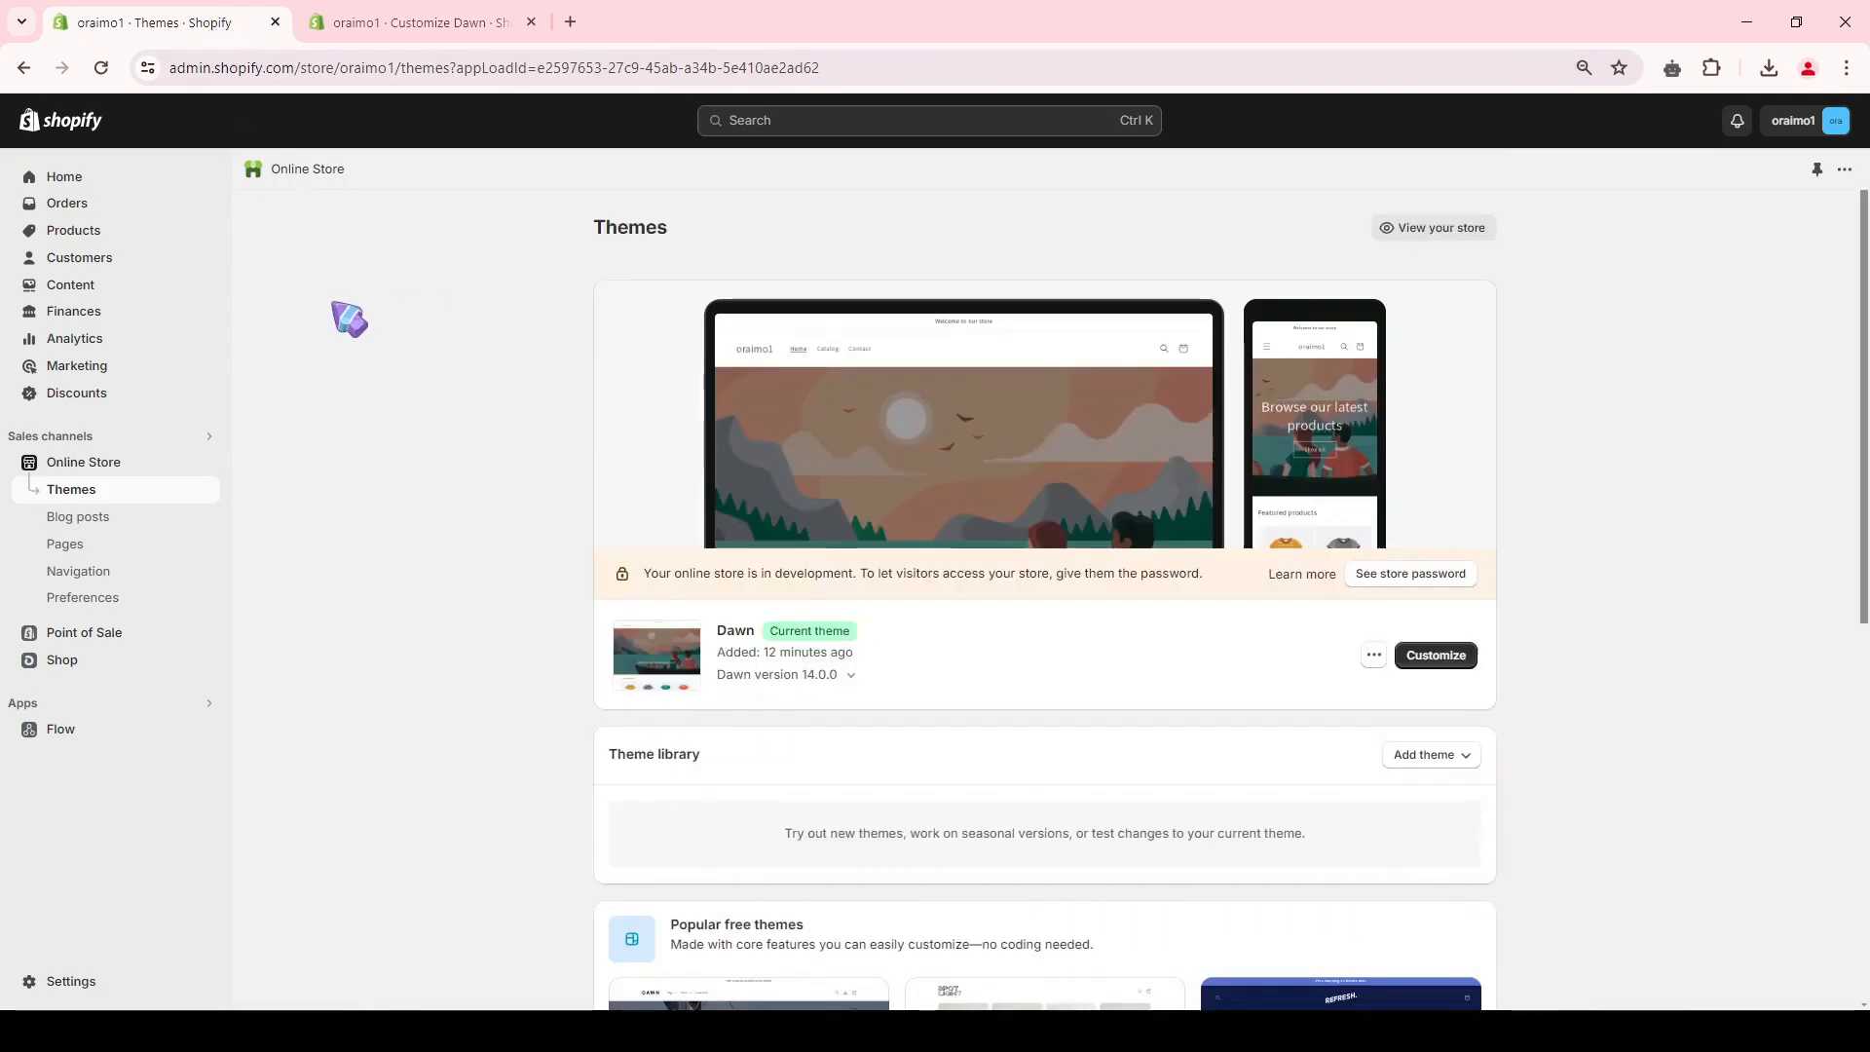
click(76, 236)
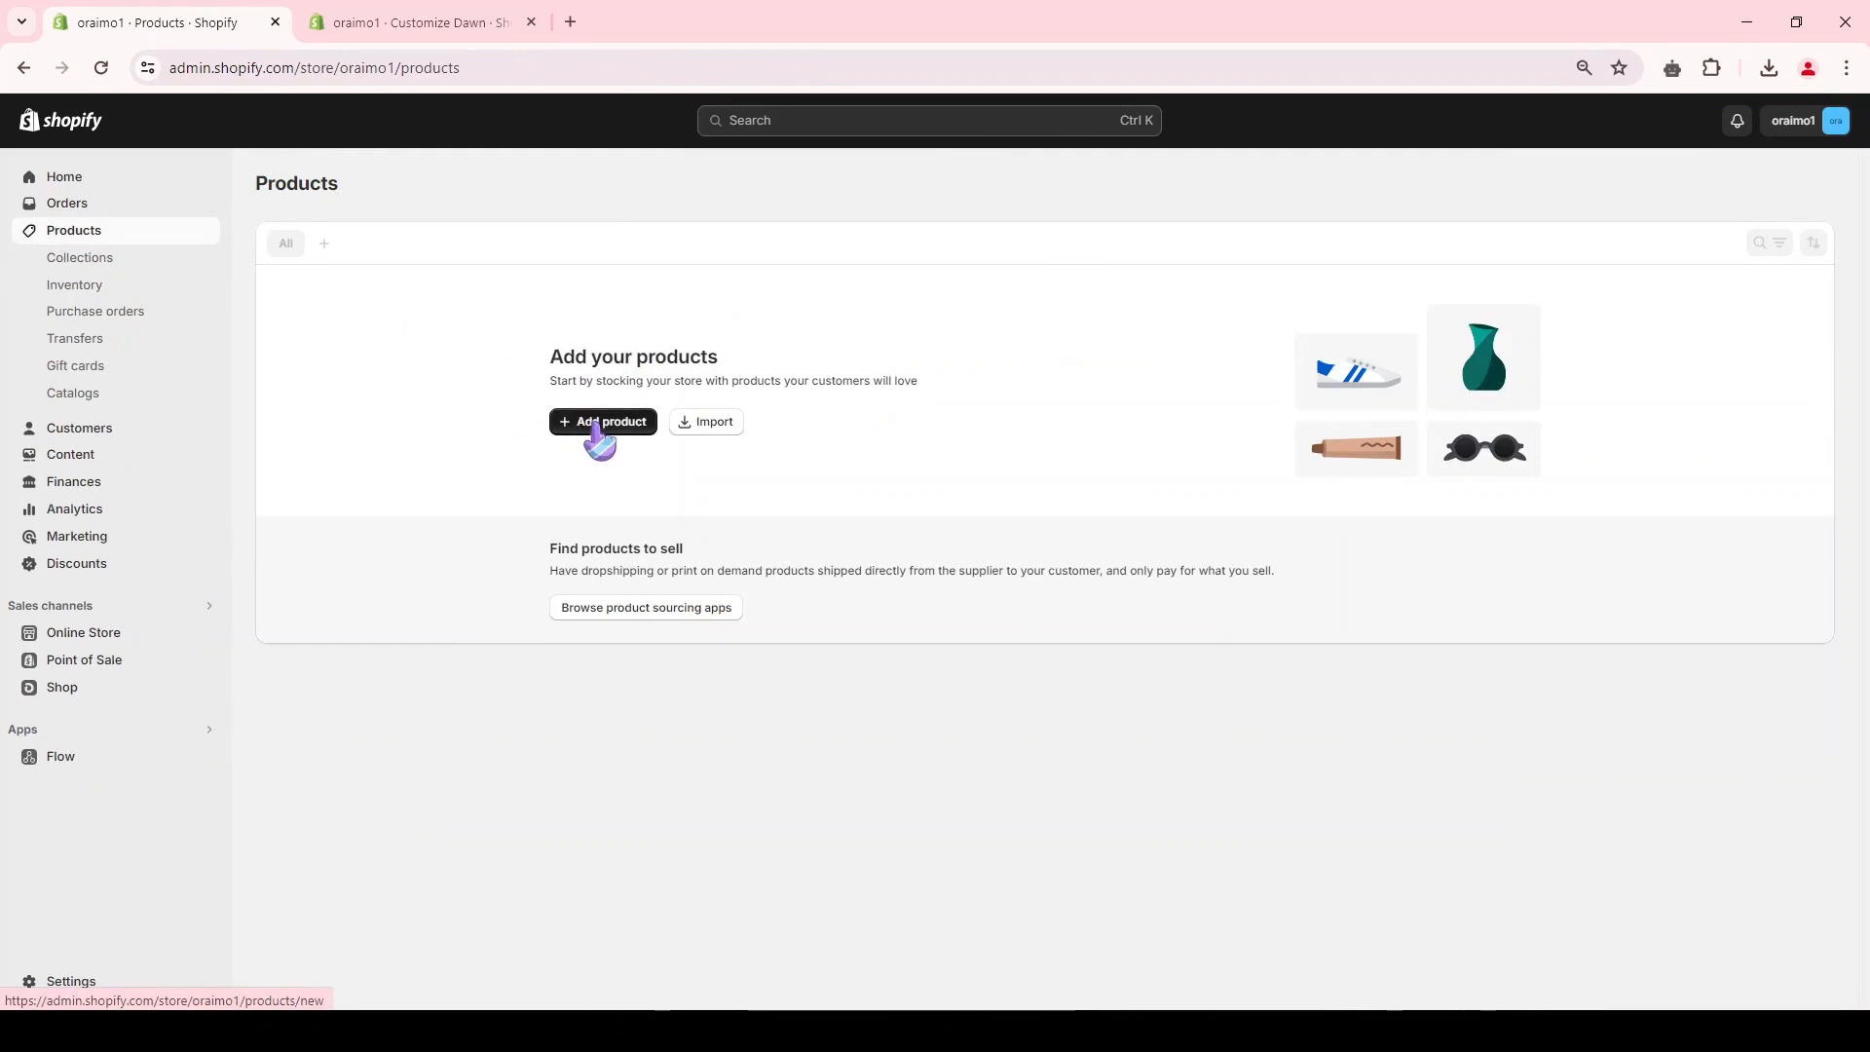
click(598, 426)
scroll(940, 801, down, 4)
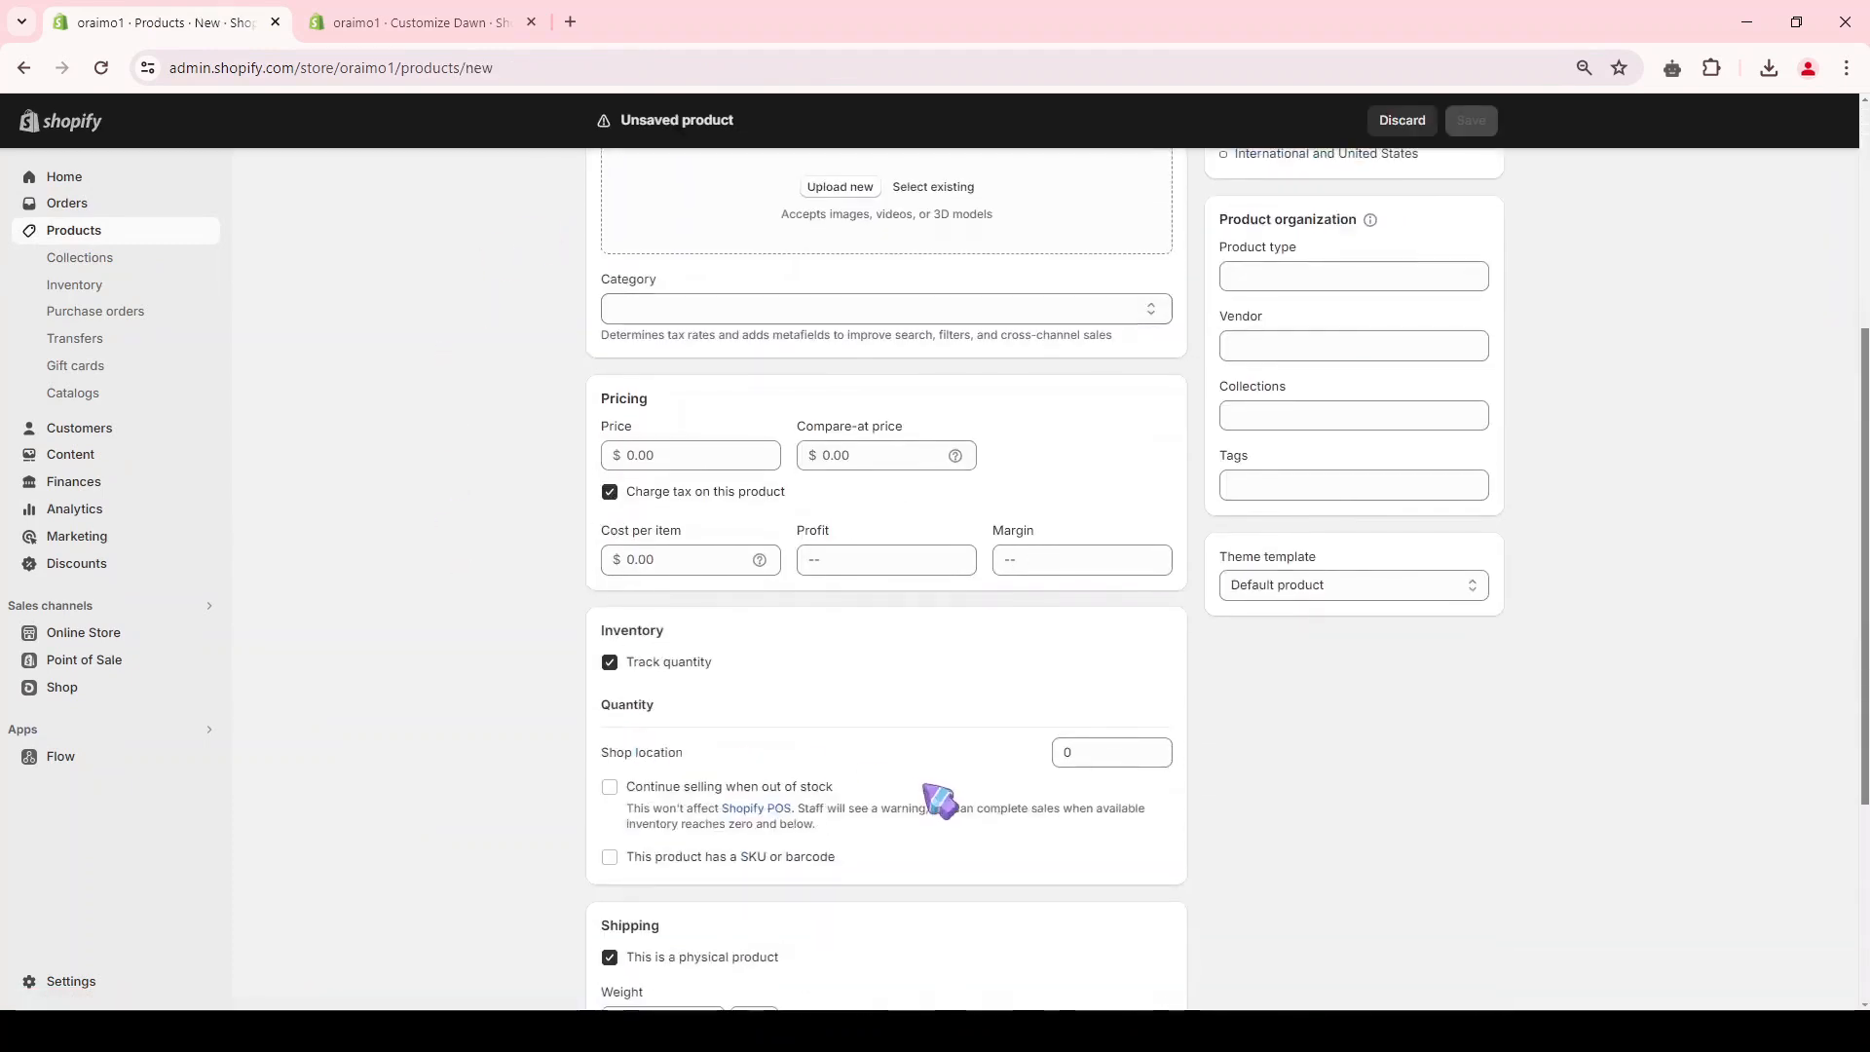
scroll(940, 801, up, 4)
click(686, 272)
text(oraimo Watch ES 2)
Step: Add a description presenting the oraimo Watch ES 2 as an everyday smartwatch, and upload the image of the black watch on orange
click(709, 456)
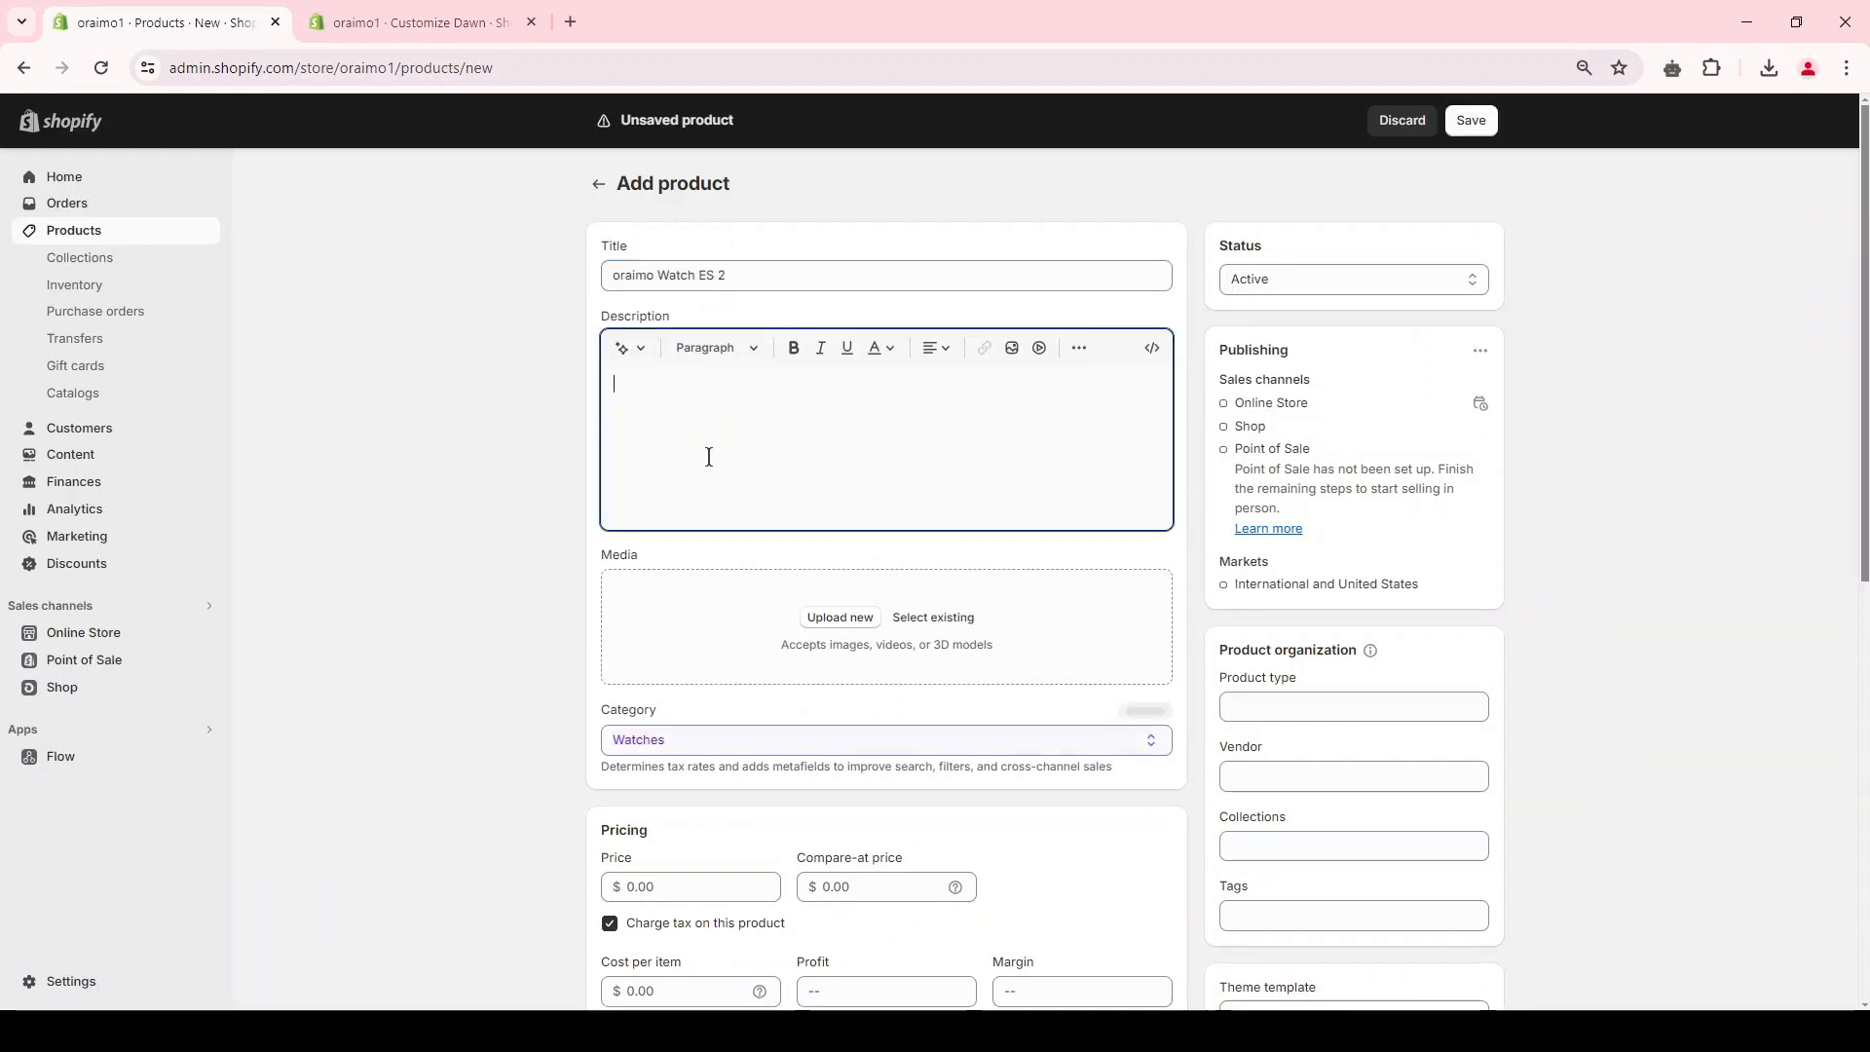
text(The oraimo Watch ES 2 is a reliable and advanced smartwatch designed for everyday use. With its sleek design and robust features, this watch offers convenience and efficiency to its users. Stay connected and track your fitness goals with this must-have device.)
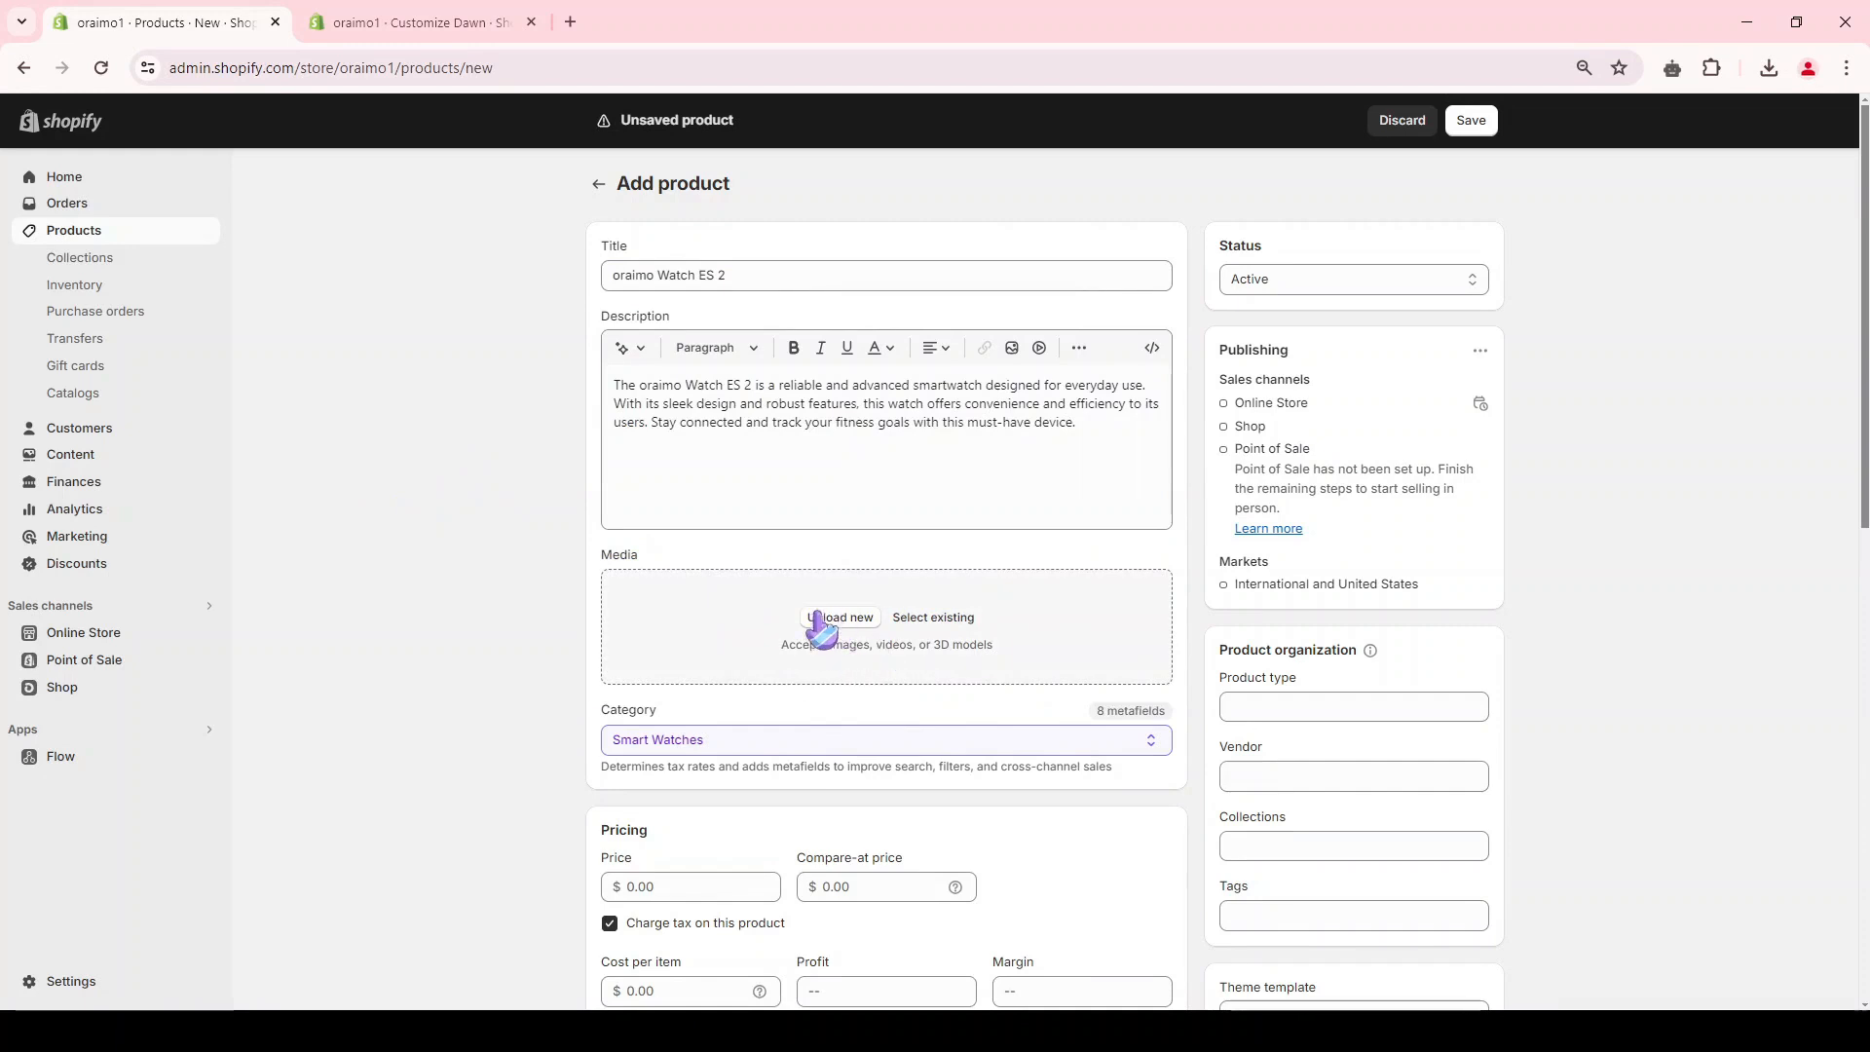
click(818, 616)
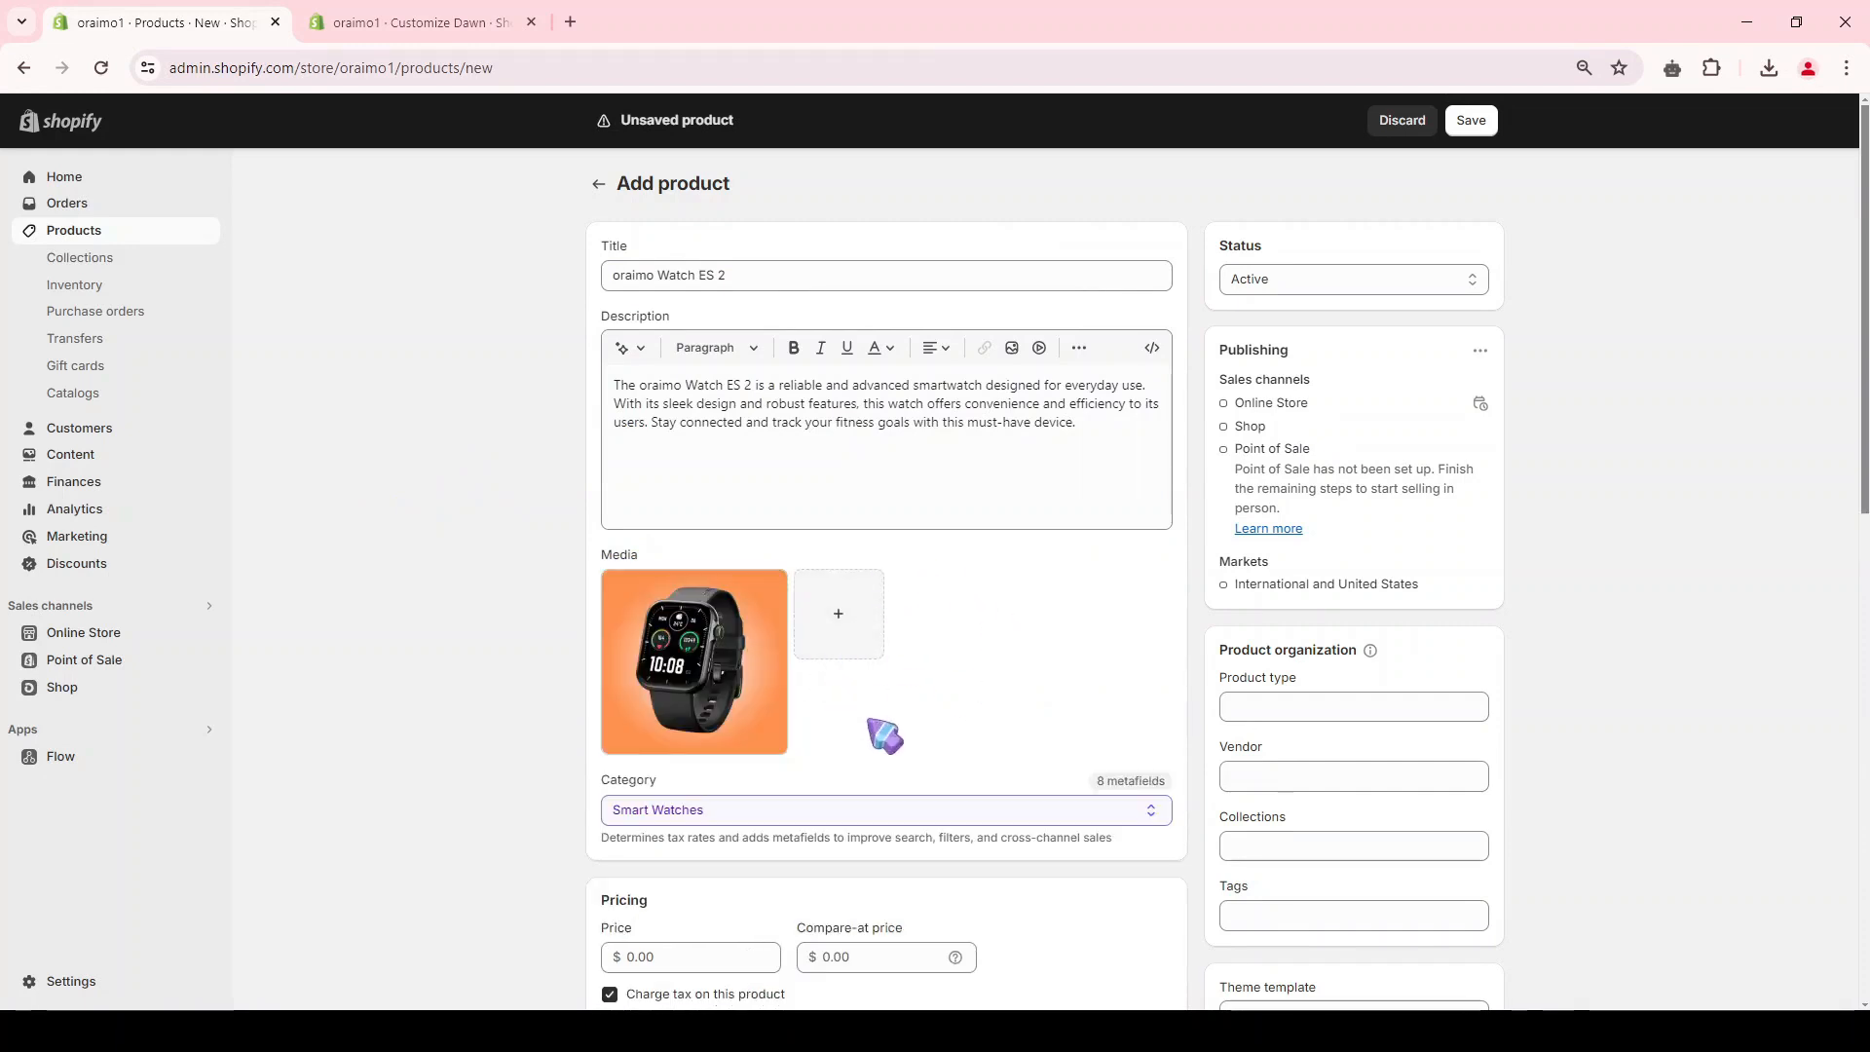
Step: Set the product's price to $25.00 and its compare-at price to $30.00
scroll(964, 584, down, 4)
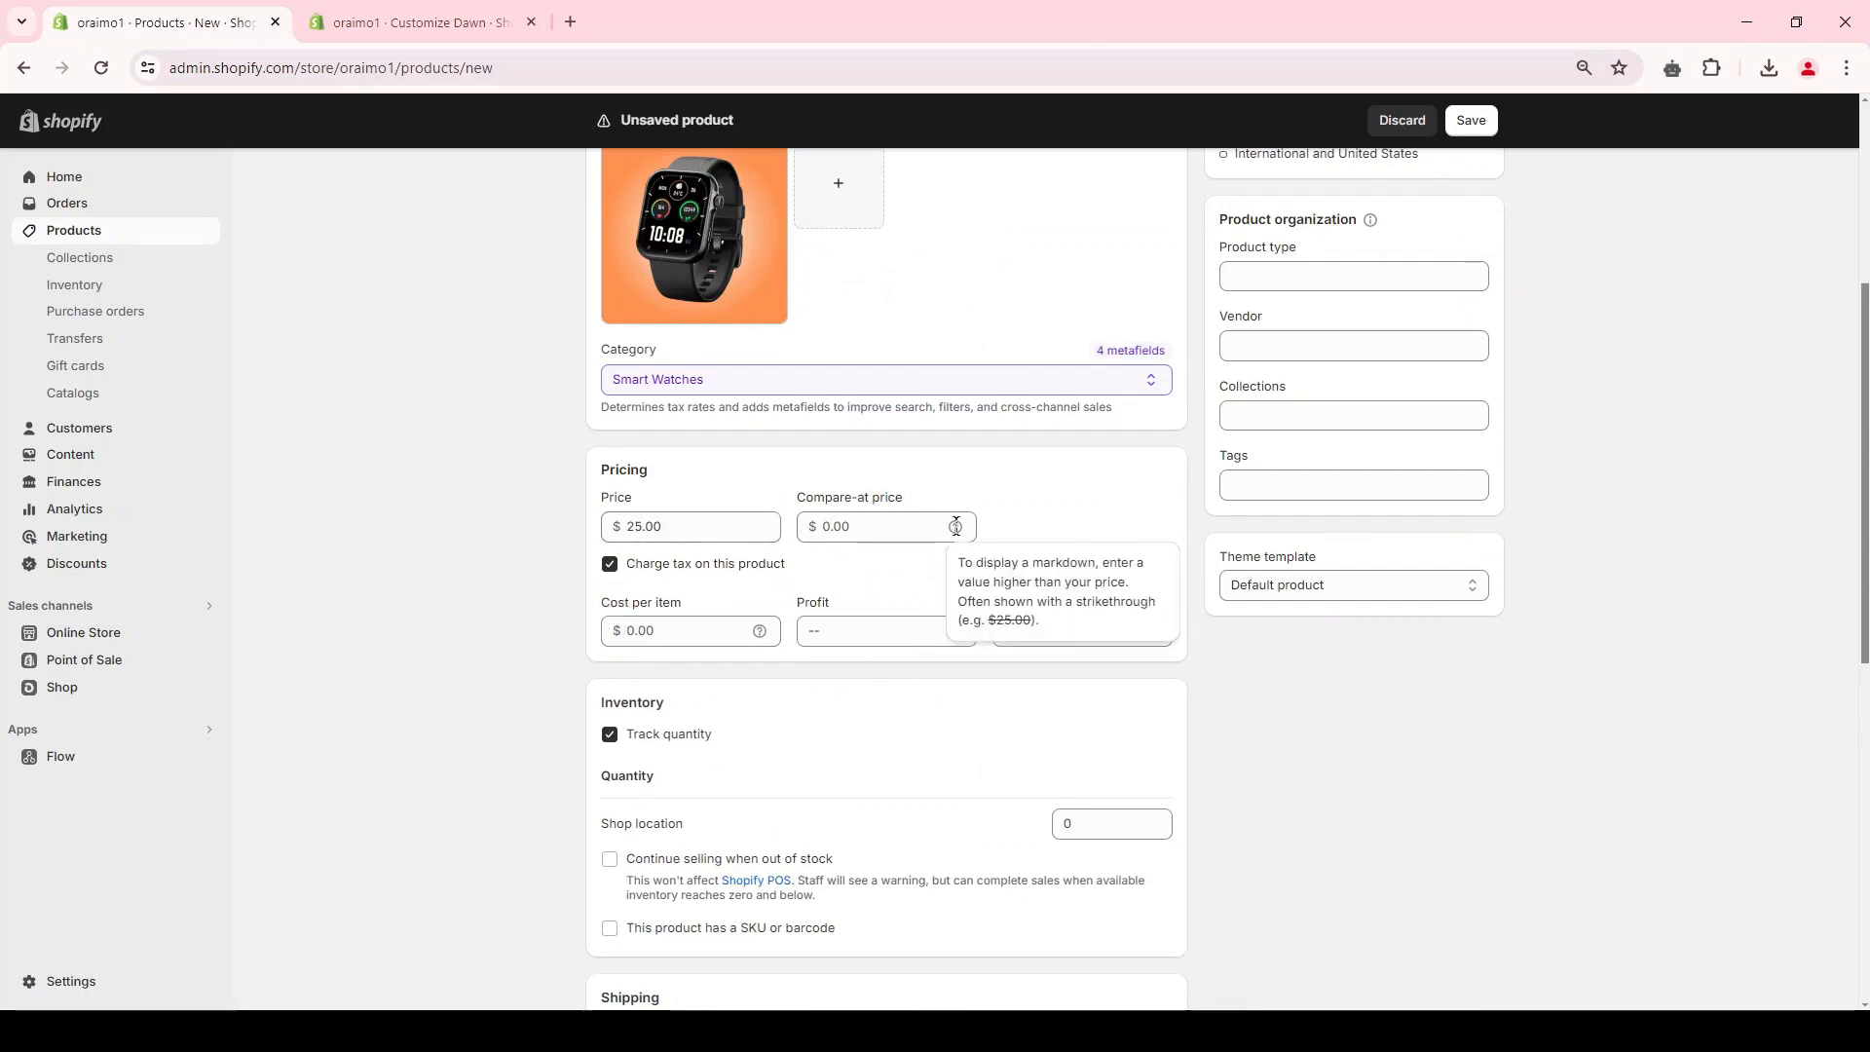
drag(797, 496, 916, 507)
click(898, 524)
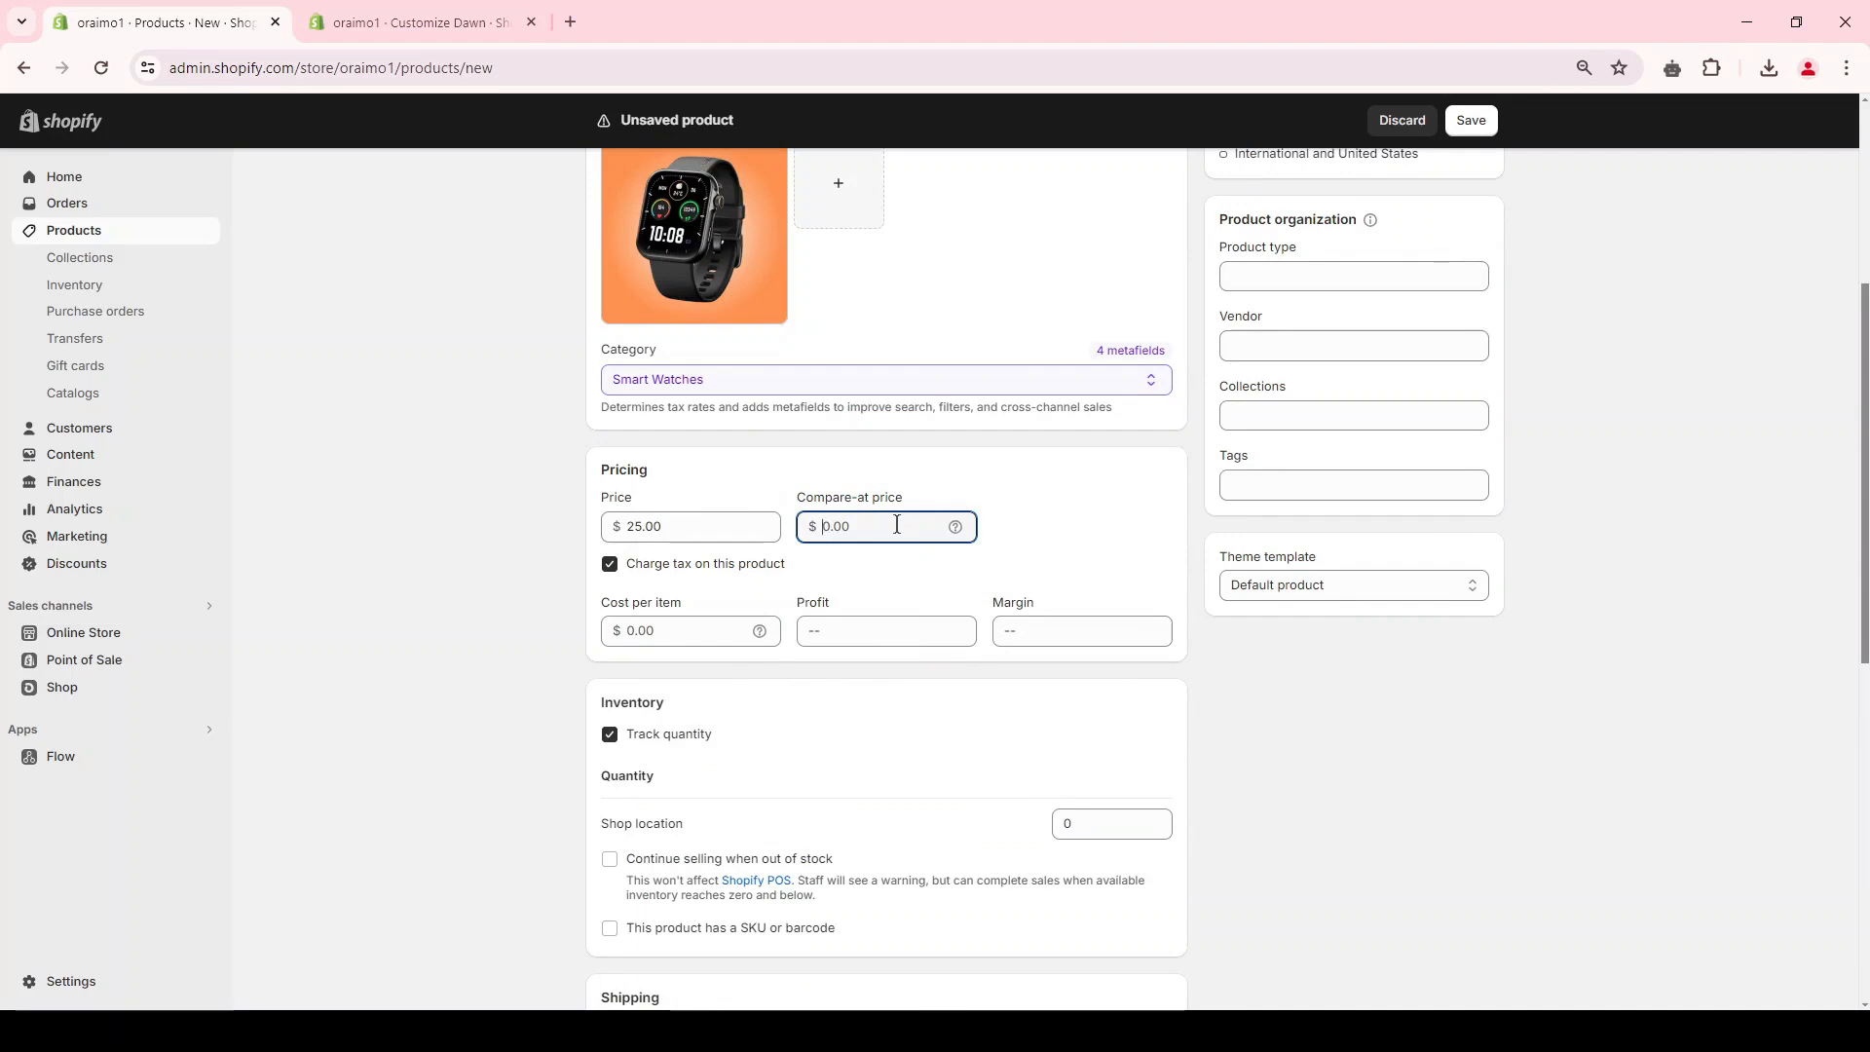
Step: Turn off quantity tracking for the oraimo Watch ES 2 and save the product
scroll(950, 526, down, 3)
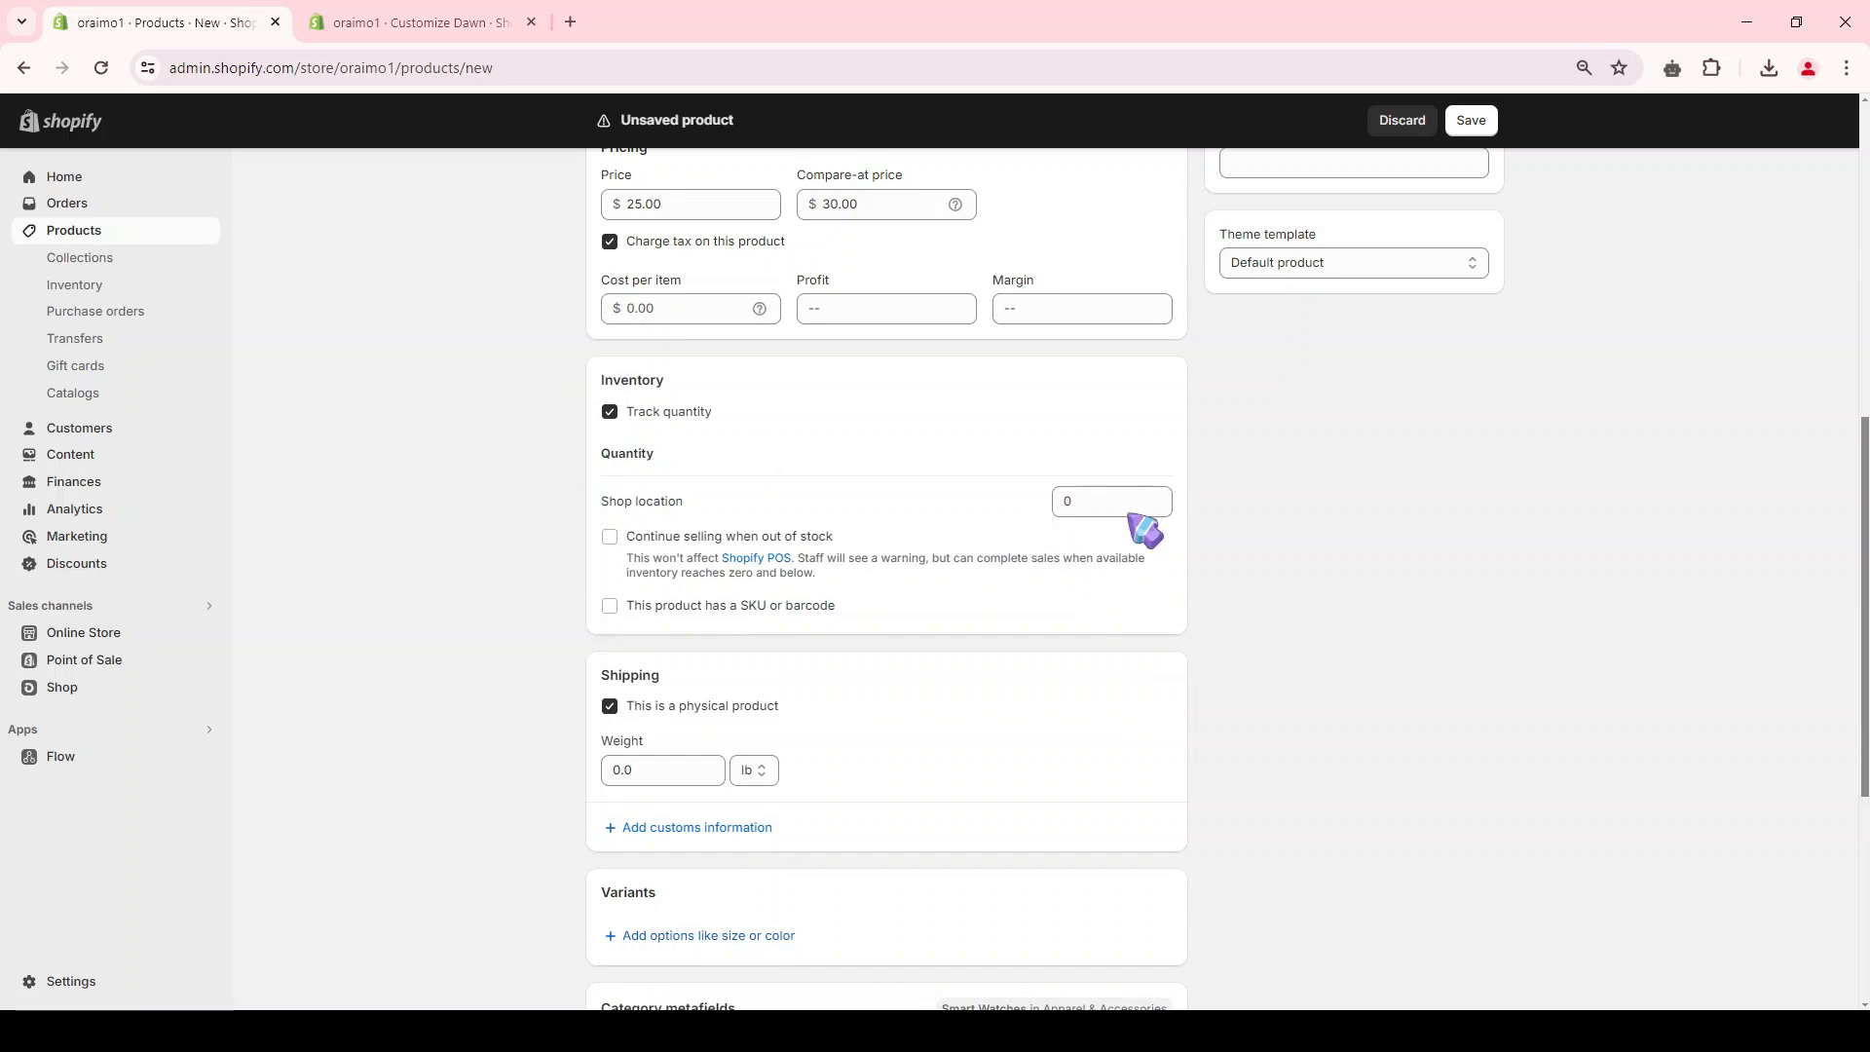
click(645, 413)
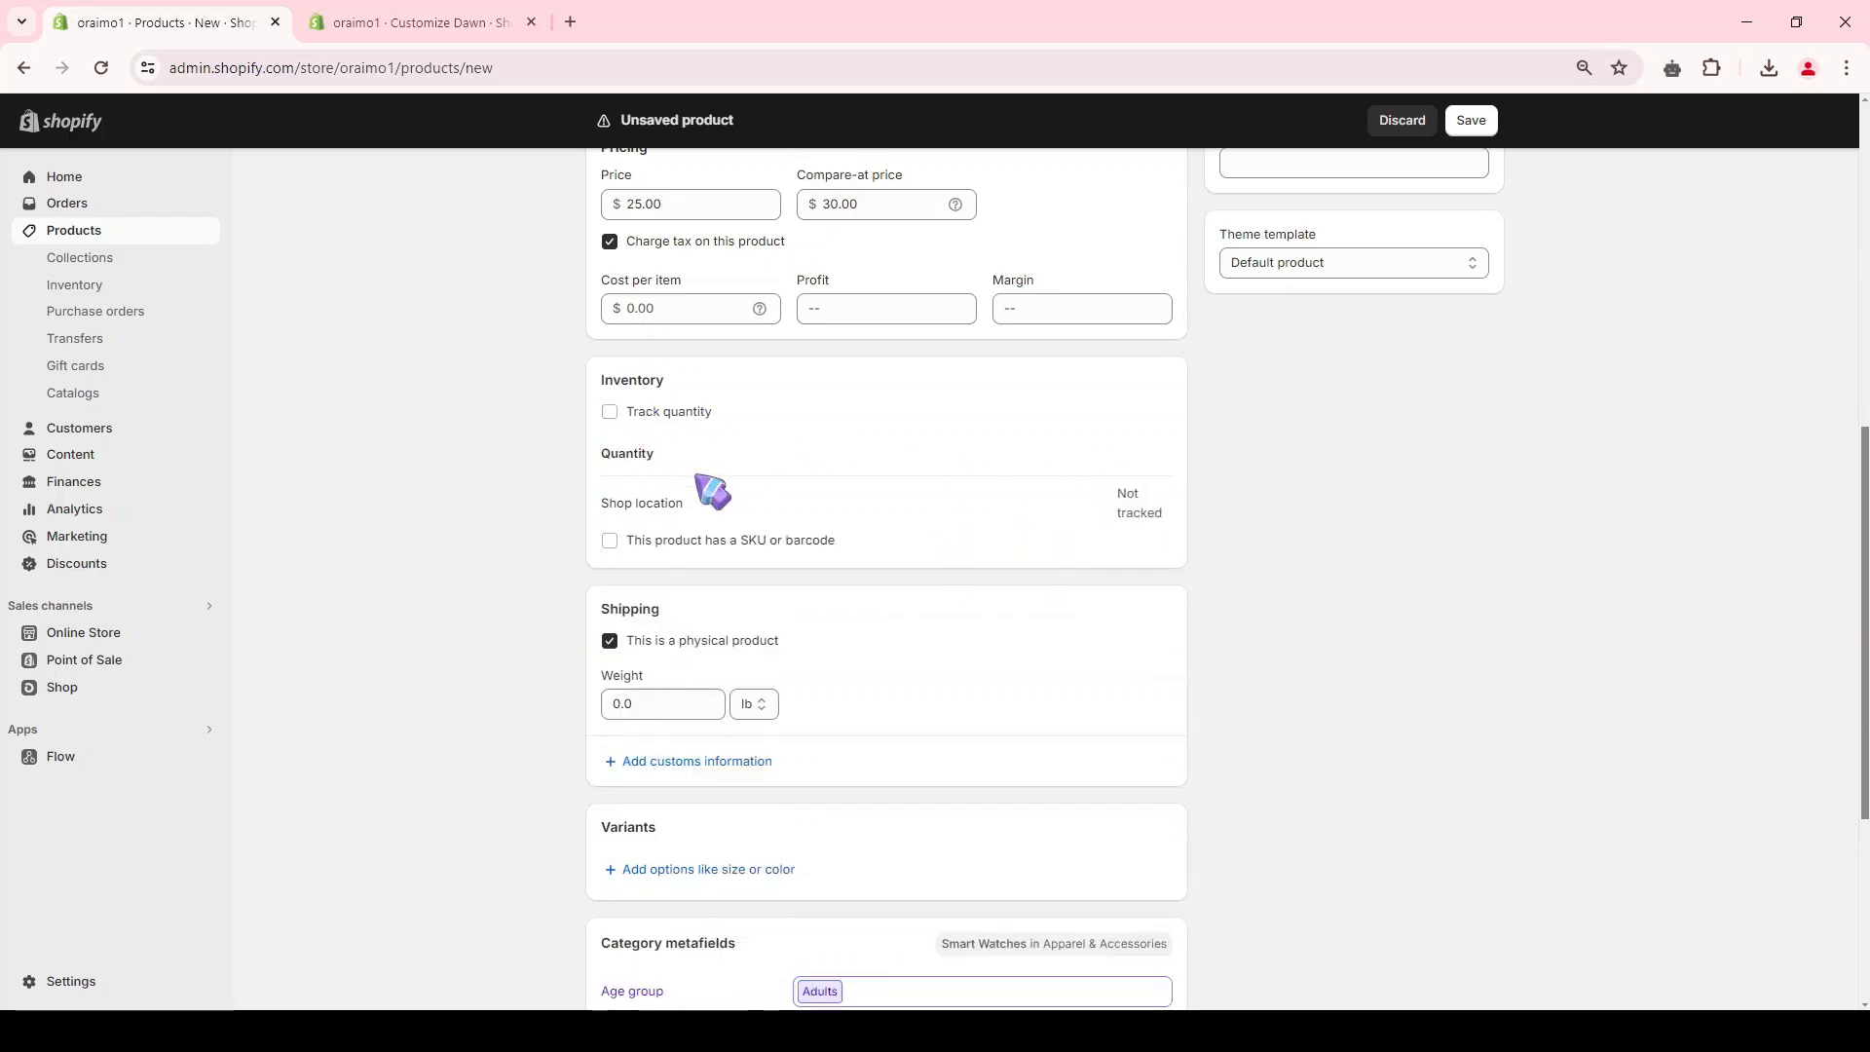
scroll(713, 491, down, 2)
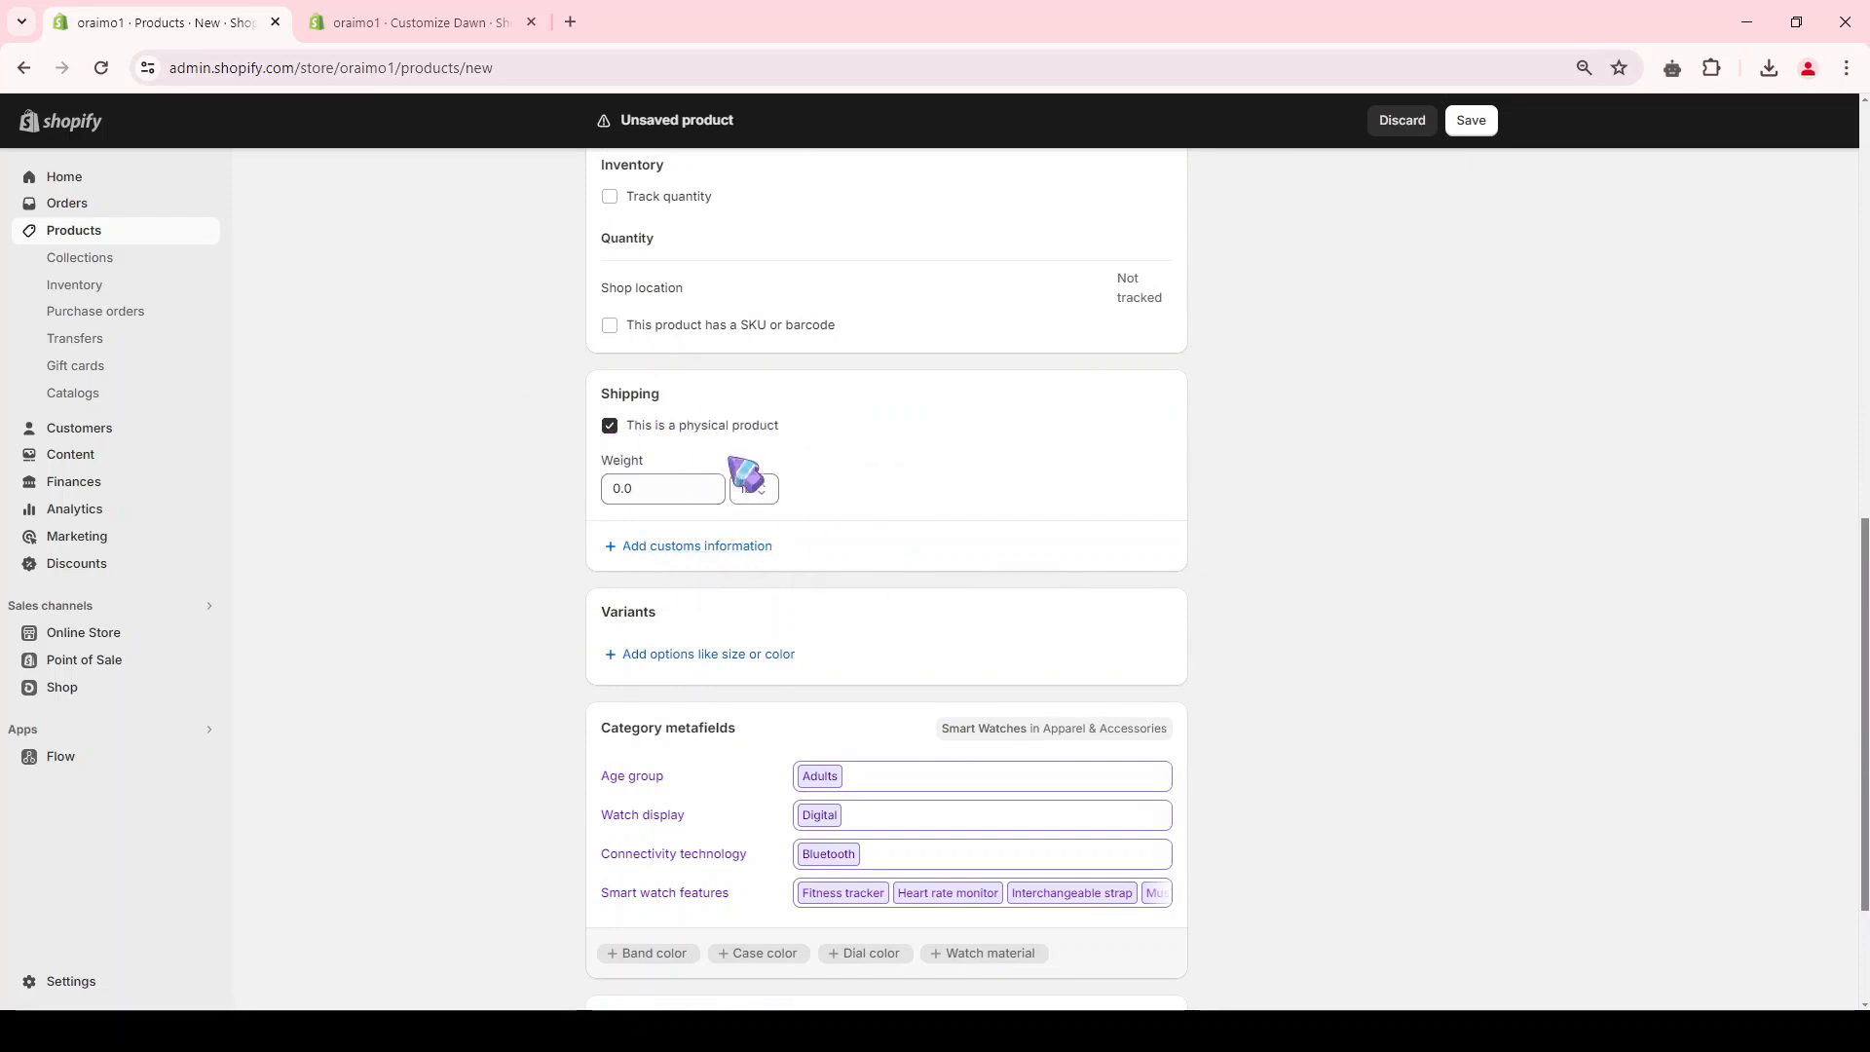
scroll(764, 512, down, 2)
double_click(624, 405)
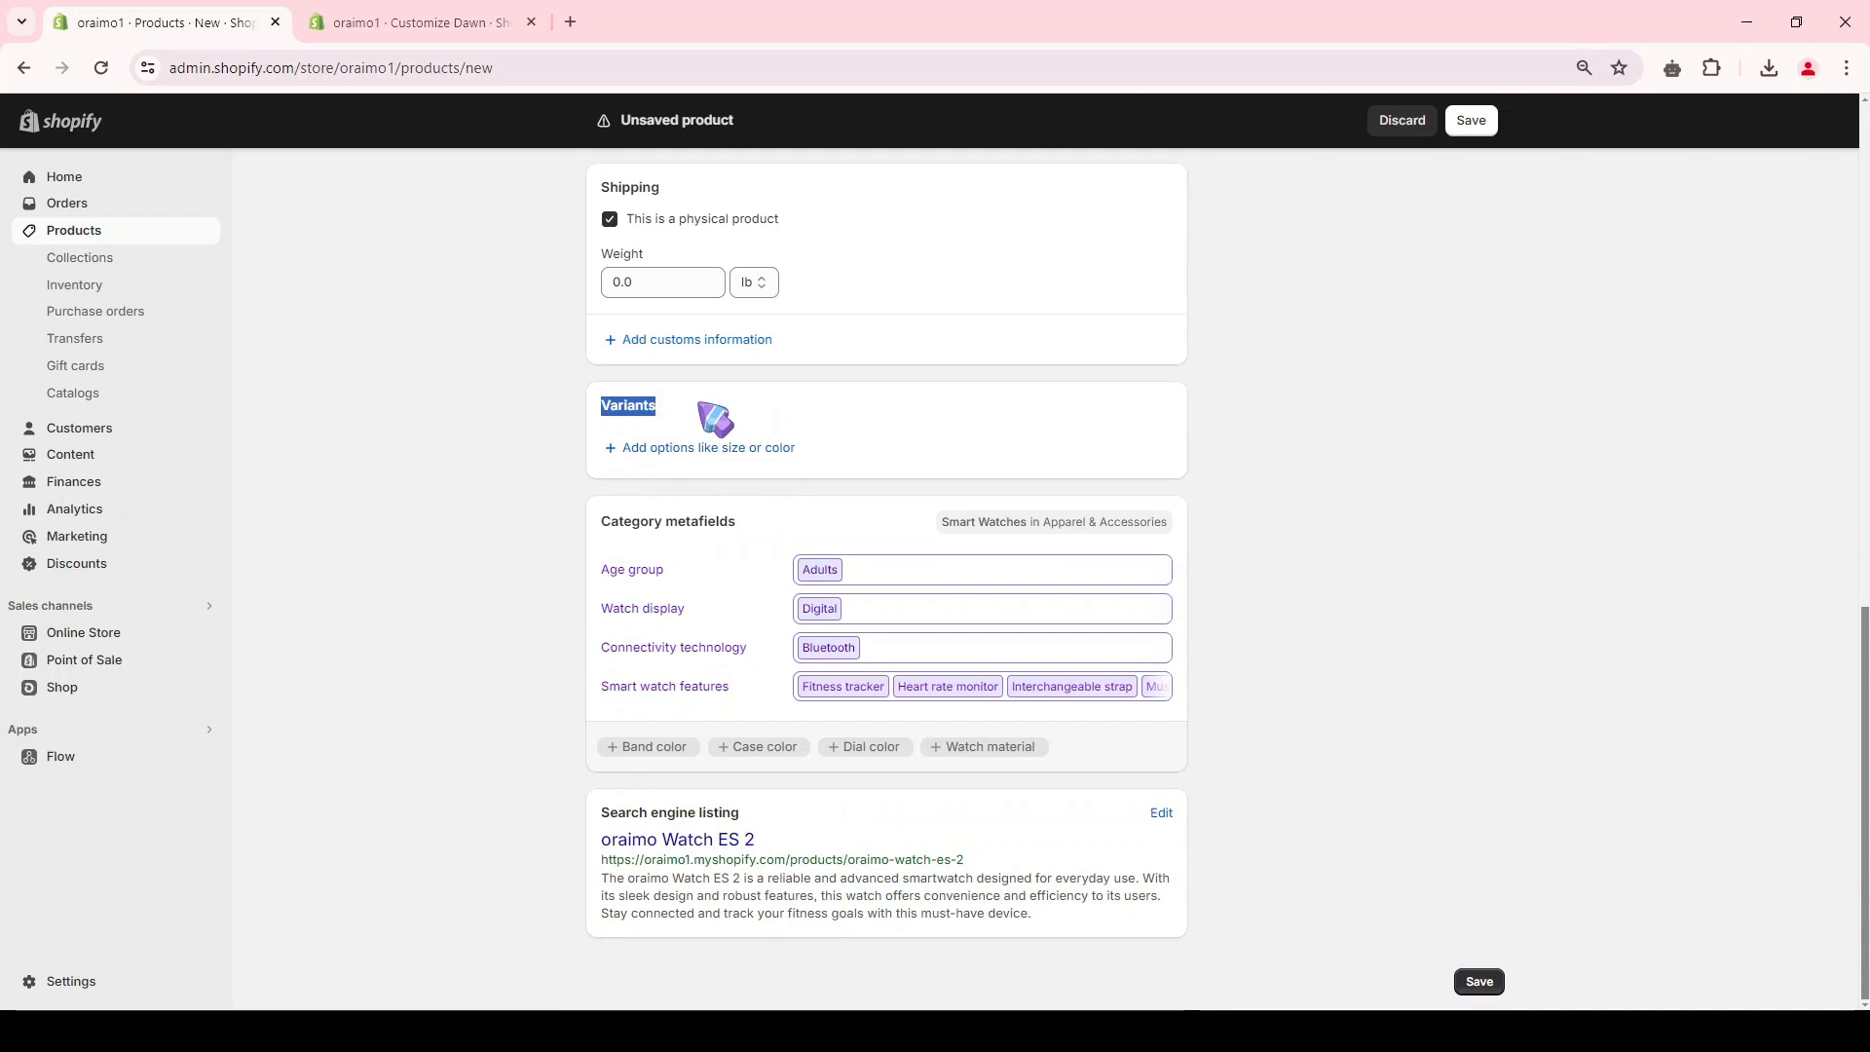
click(645, 450)
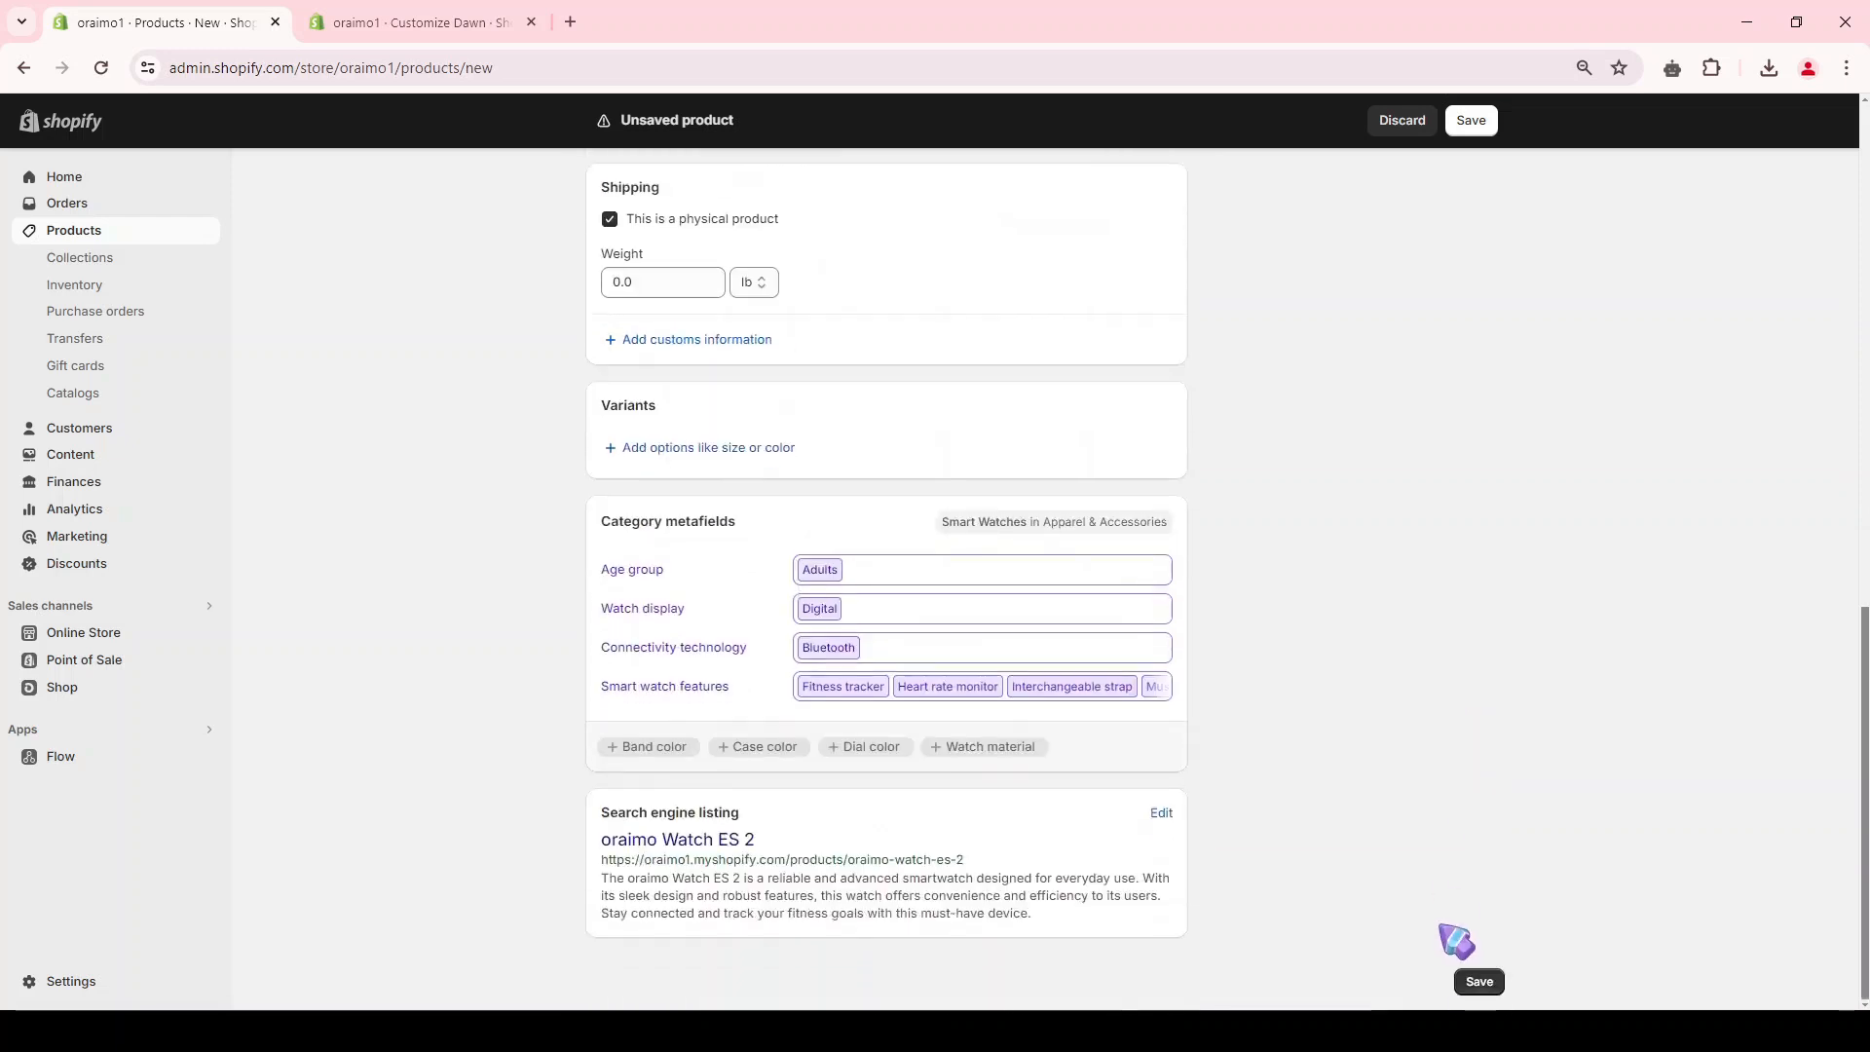
click(1479, 981)
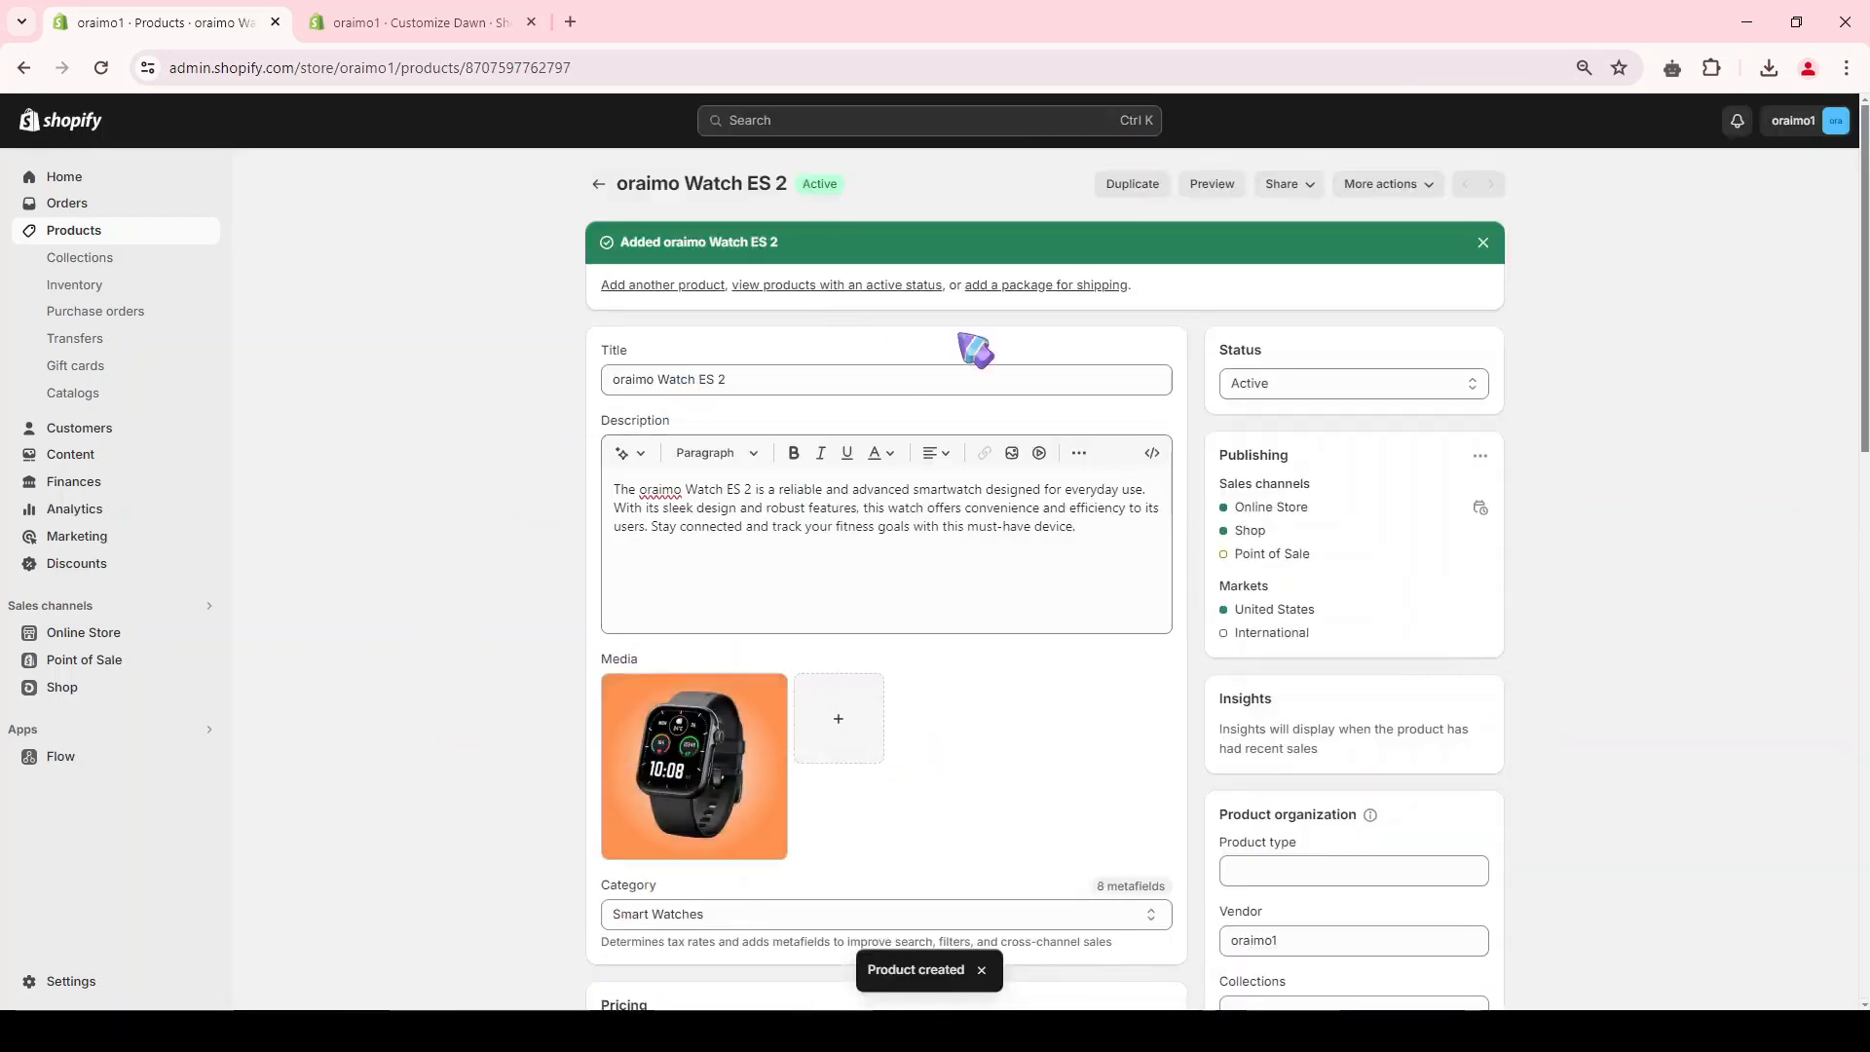
Step: Preview the oraimo Watch ES 2 product page in the storefront, then close the preview
click(1205, 185)
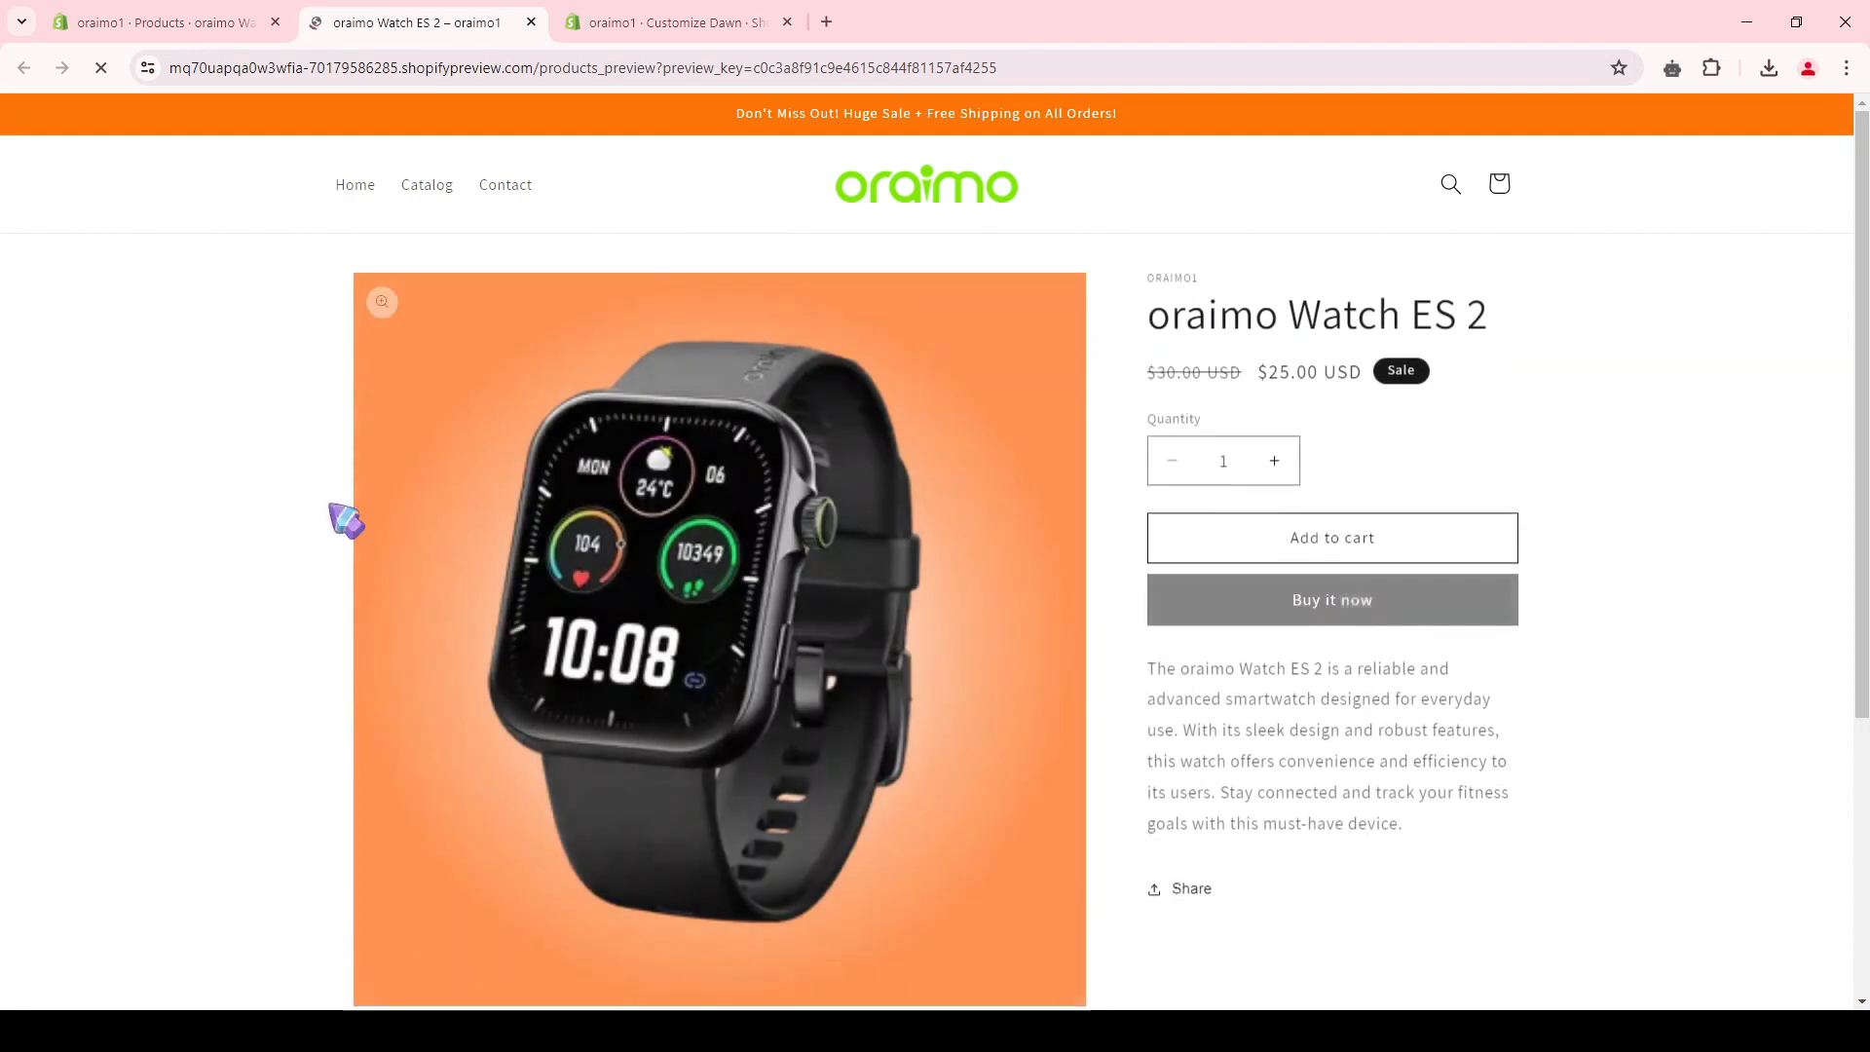
scroll(429, 533, down, 1)
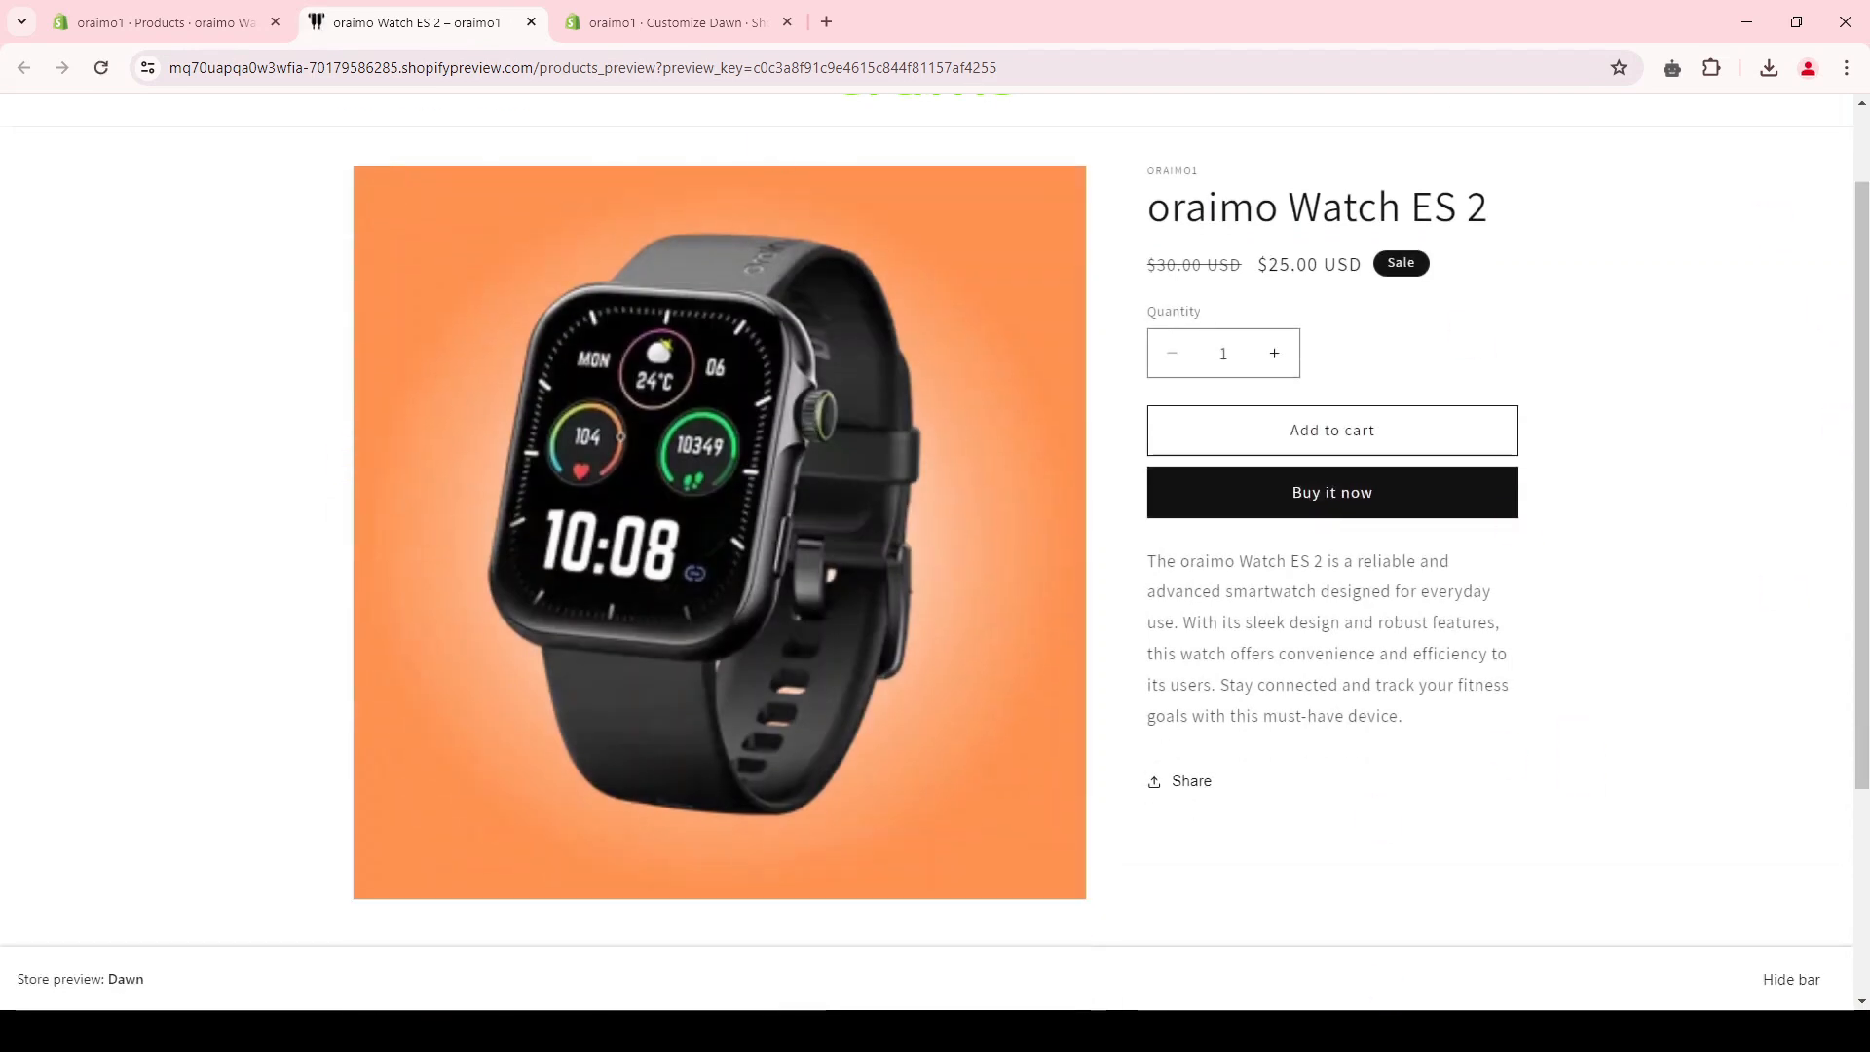
key(ctrl+w)
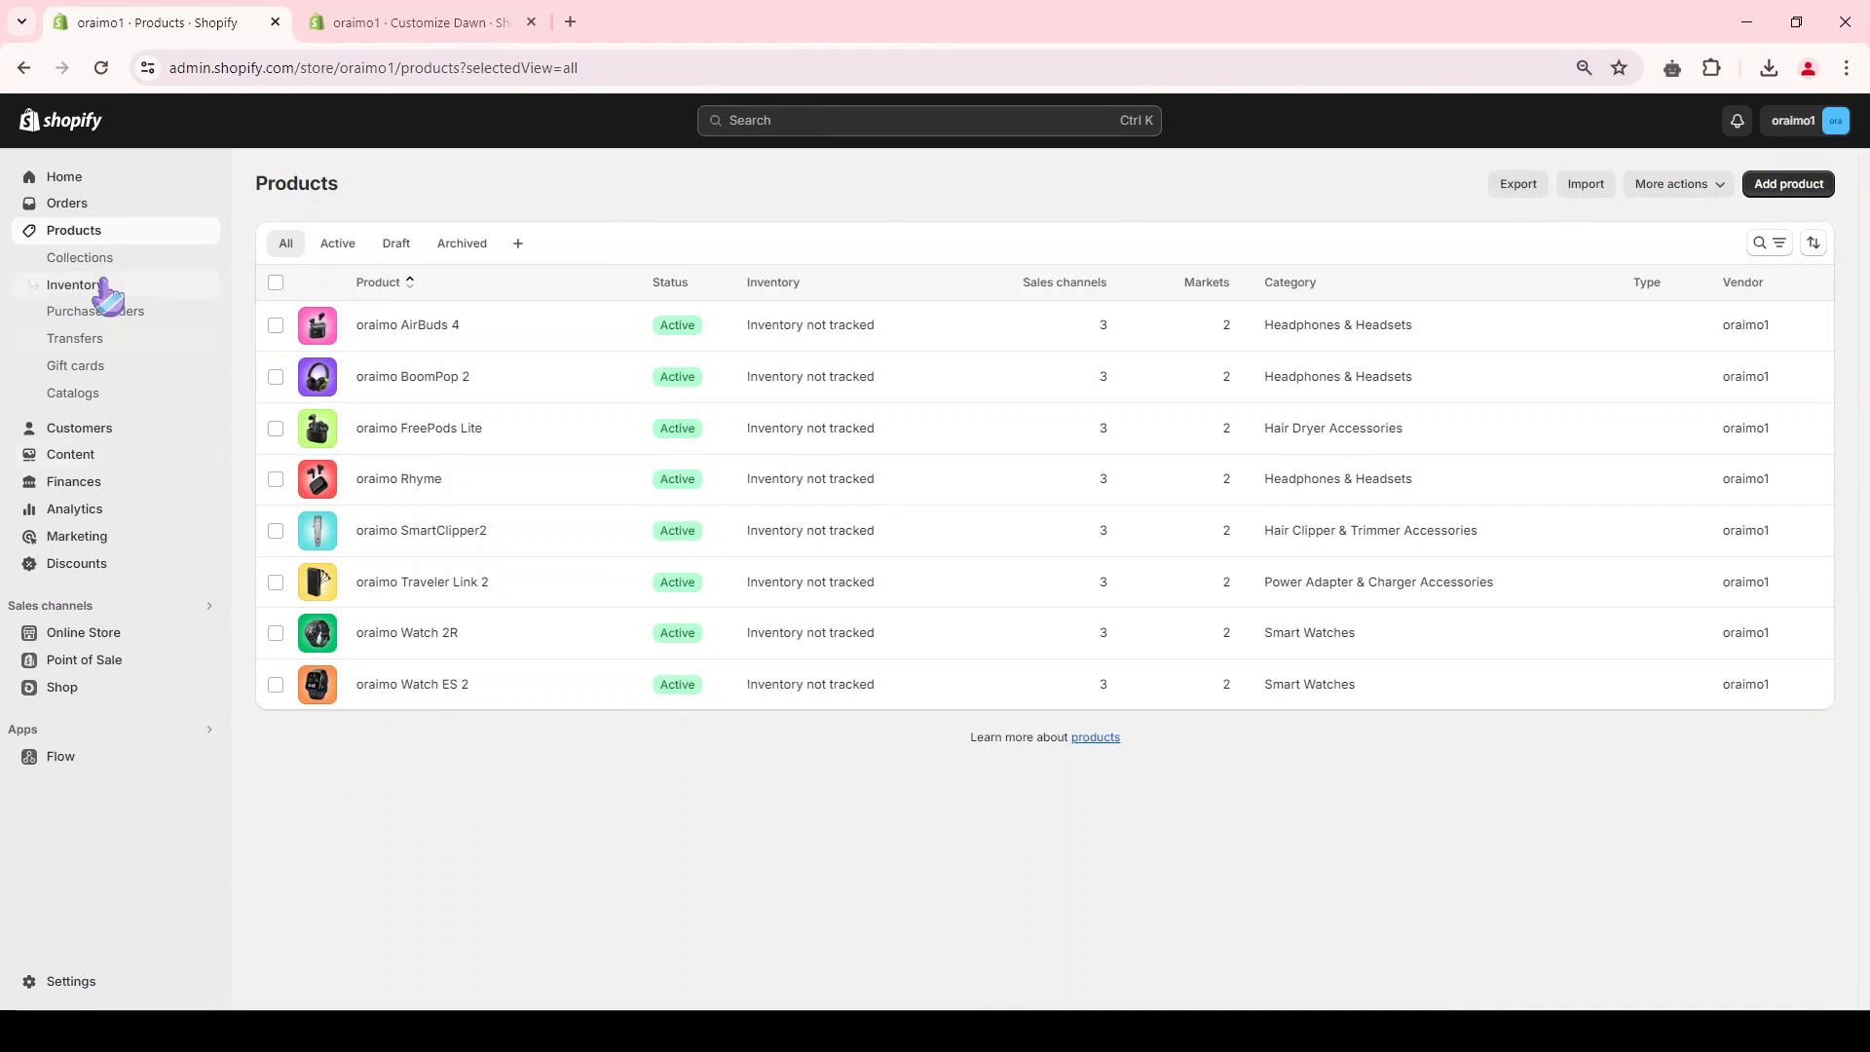
Step: Delete the default "Home page" collection from the store's collections
click(82, 259)
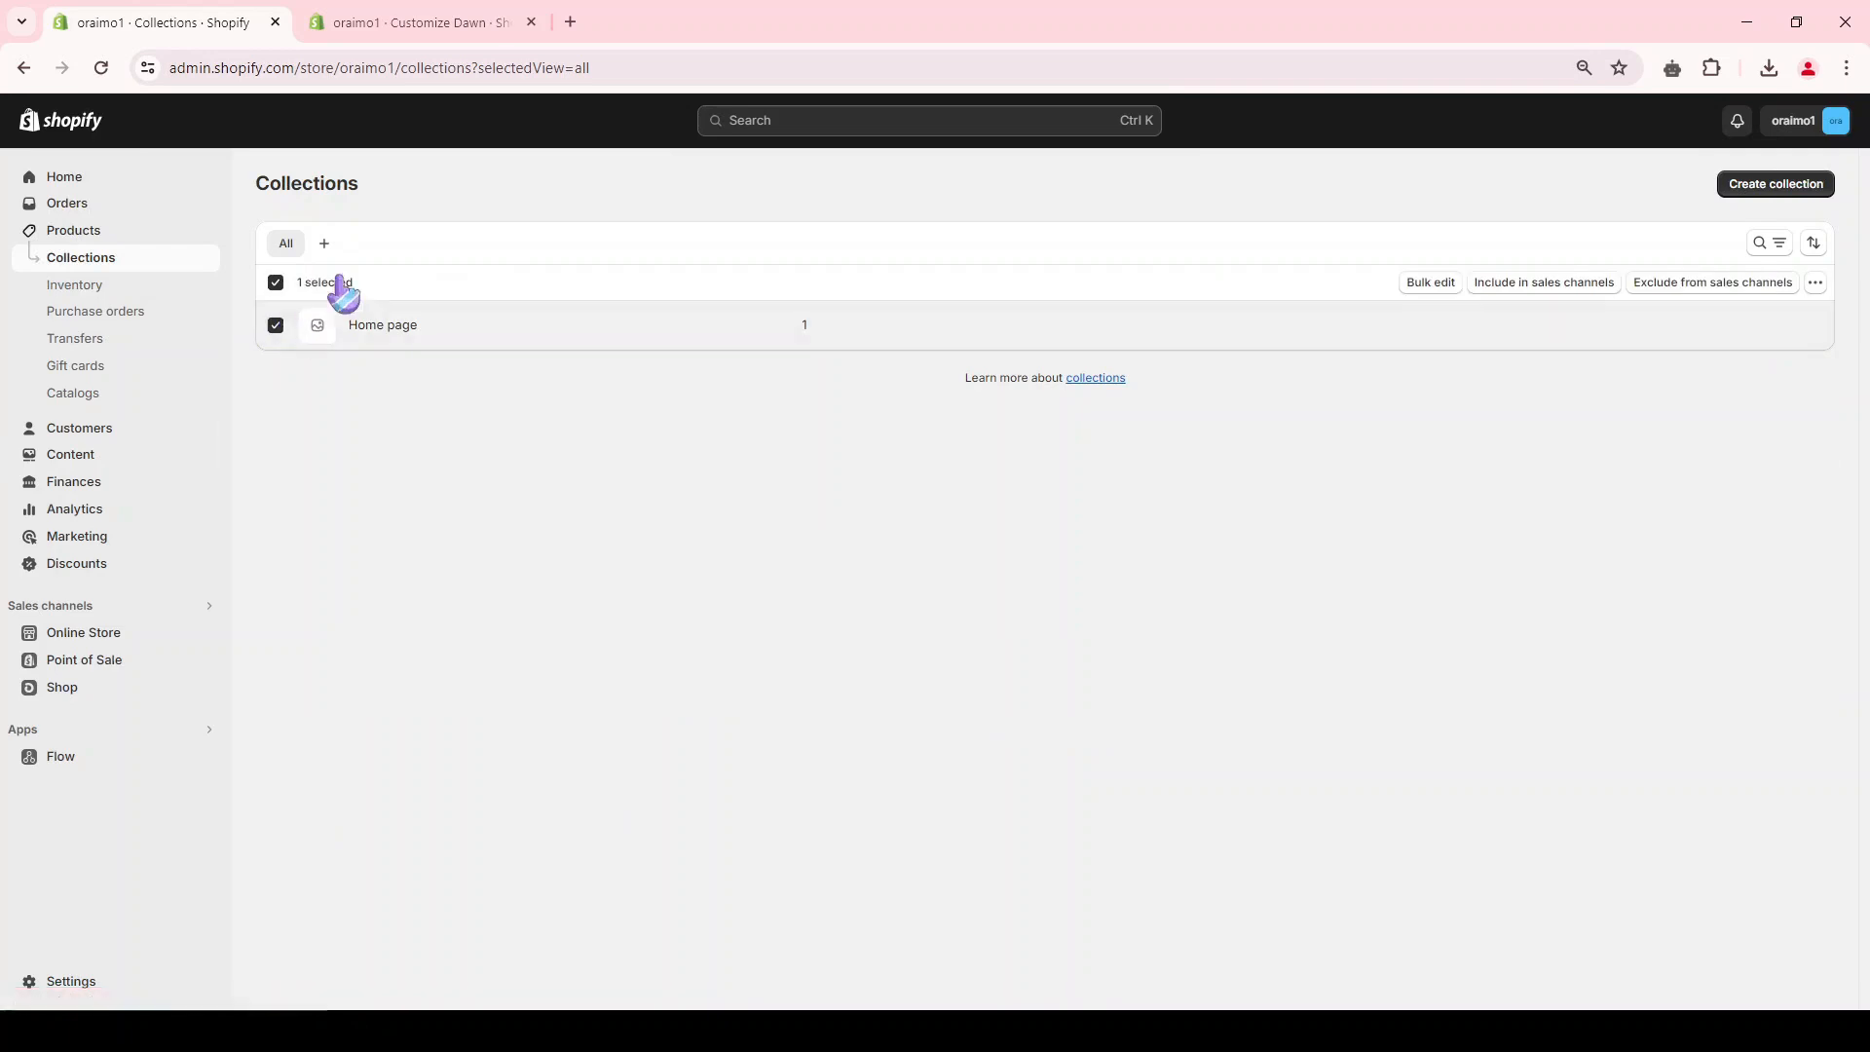
click(1815, 283)
click(1765, 319)
click(1196, 607)
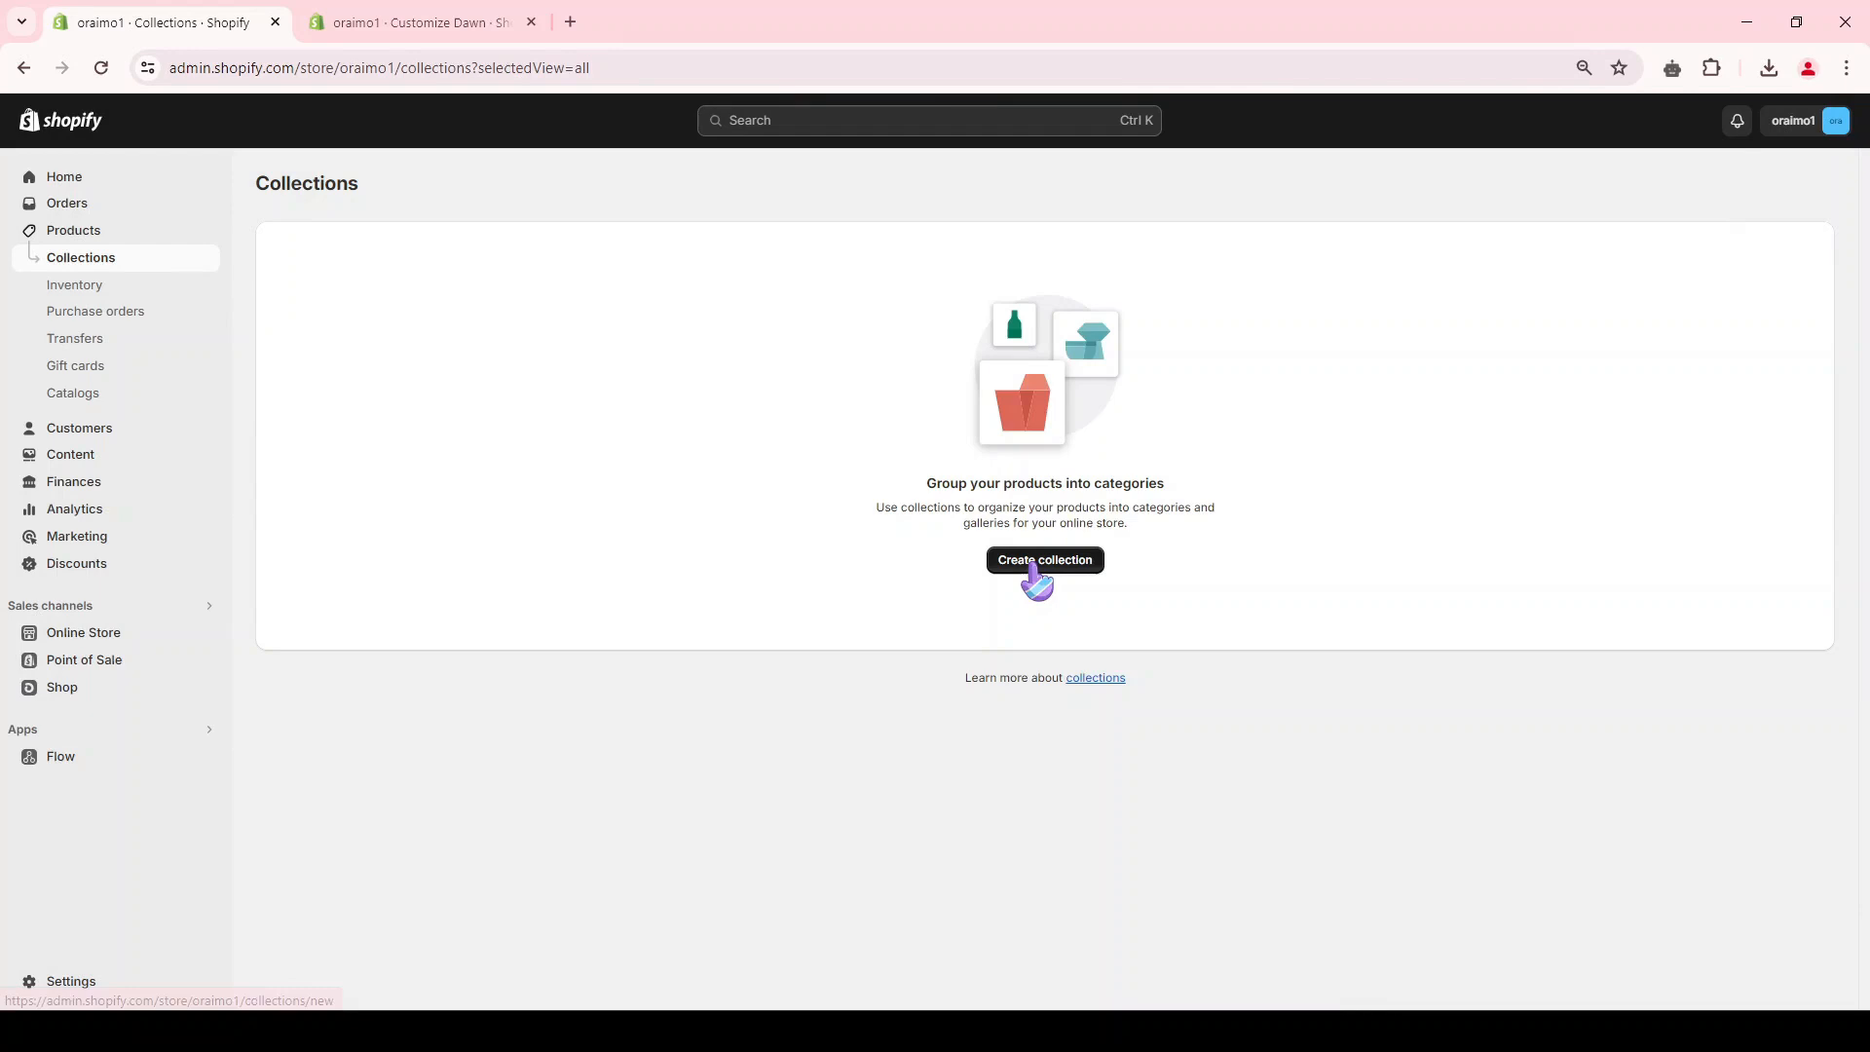
Step: Create a manual collection titled "Watches" with a black smartwatch image and save it
click(1036, 563)
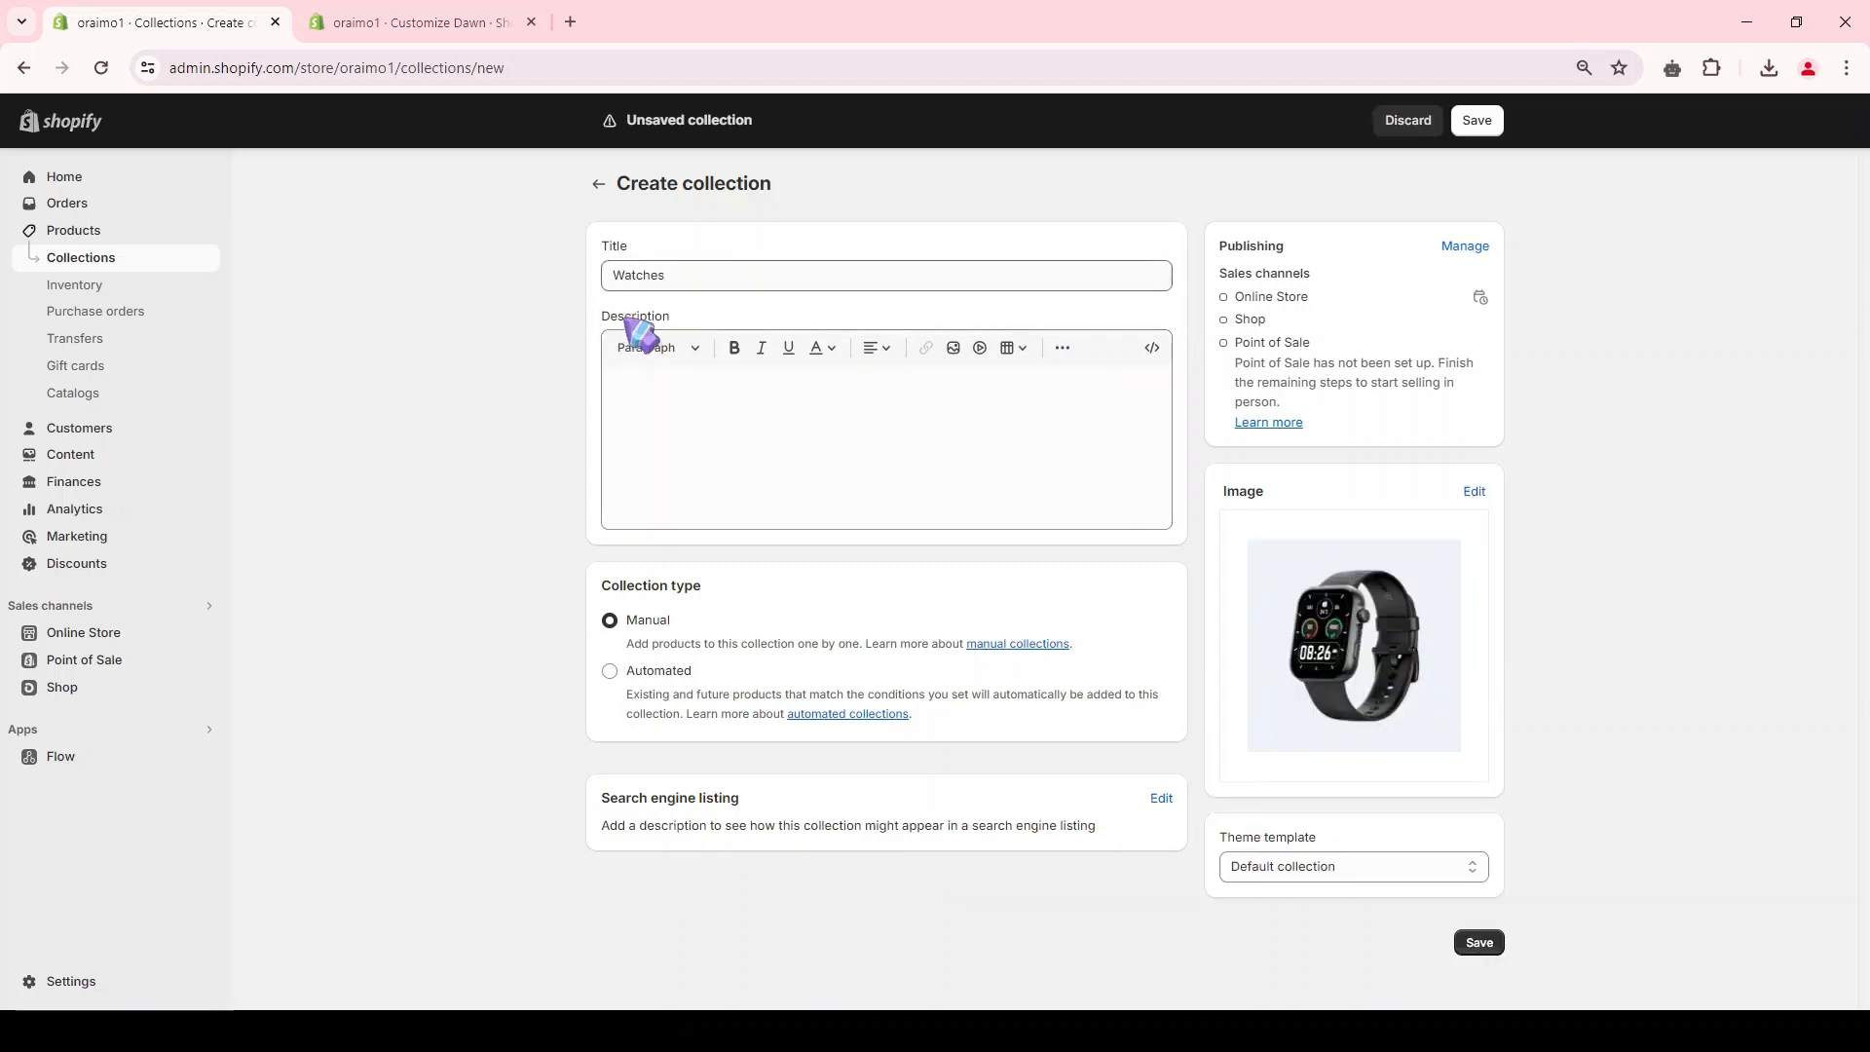
click(1485, 945)
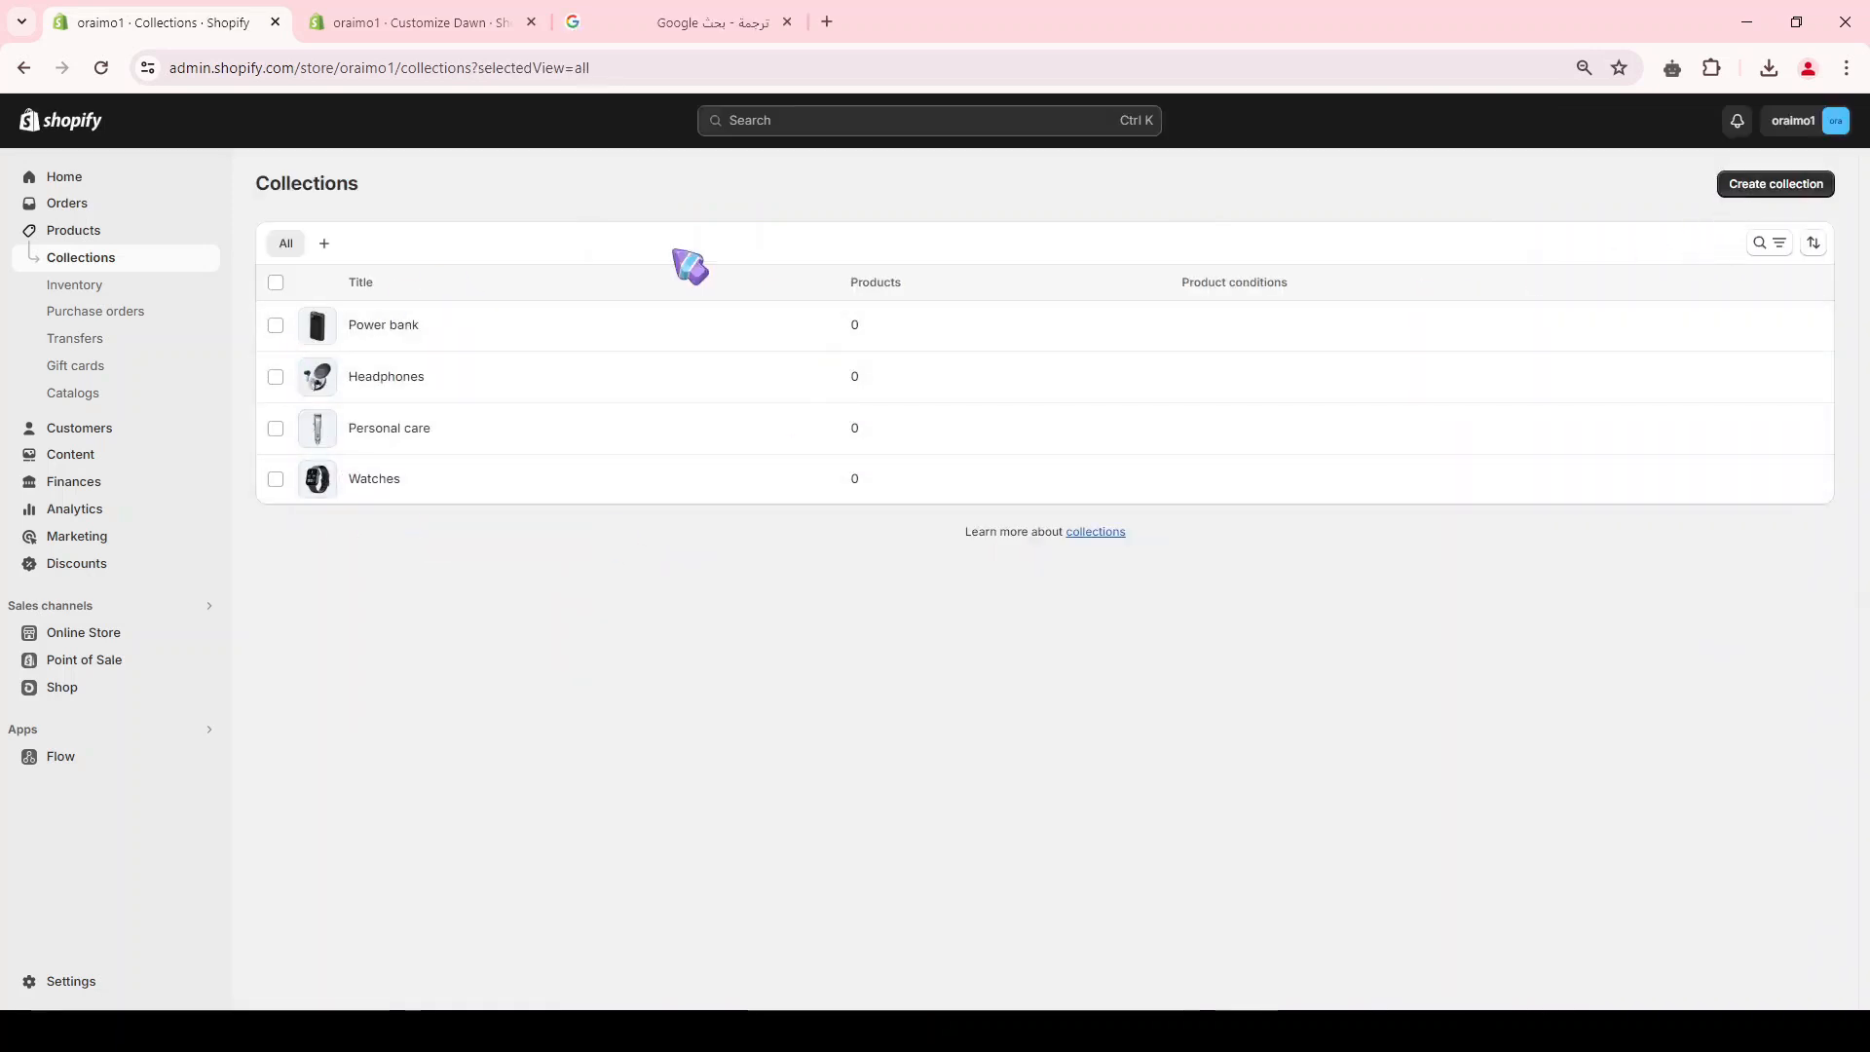
Step: Add the oraimo Watch 2R and oraimo Watch ES 2 products to the Watches collection, then return to the collections list
click(97, 234)
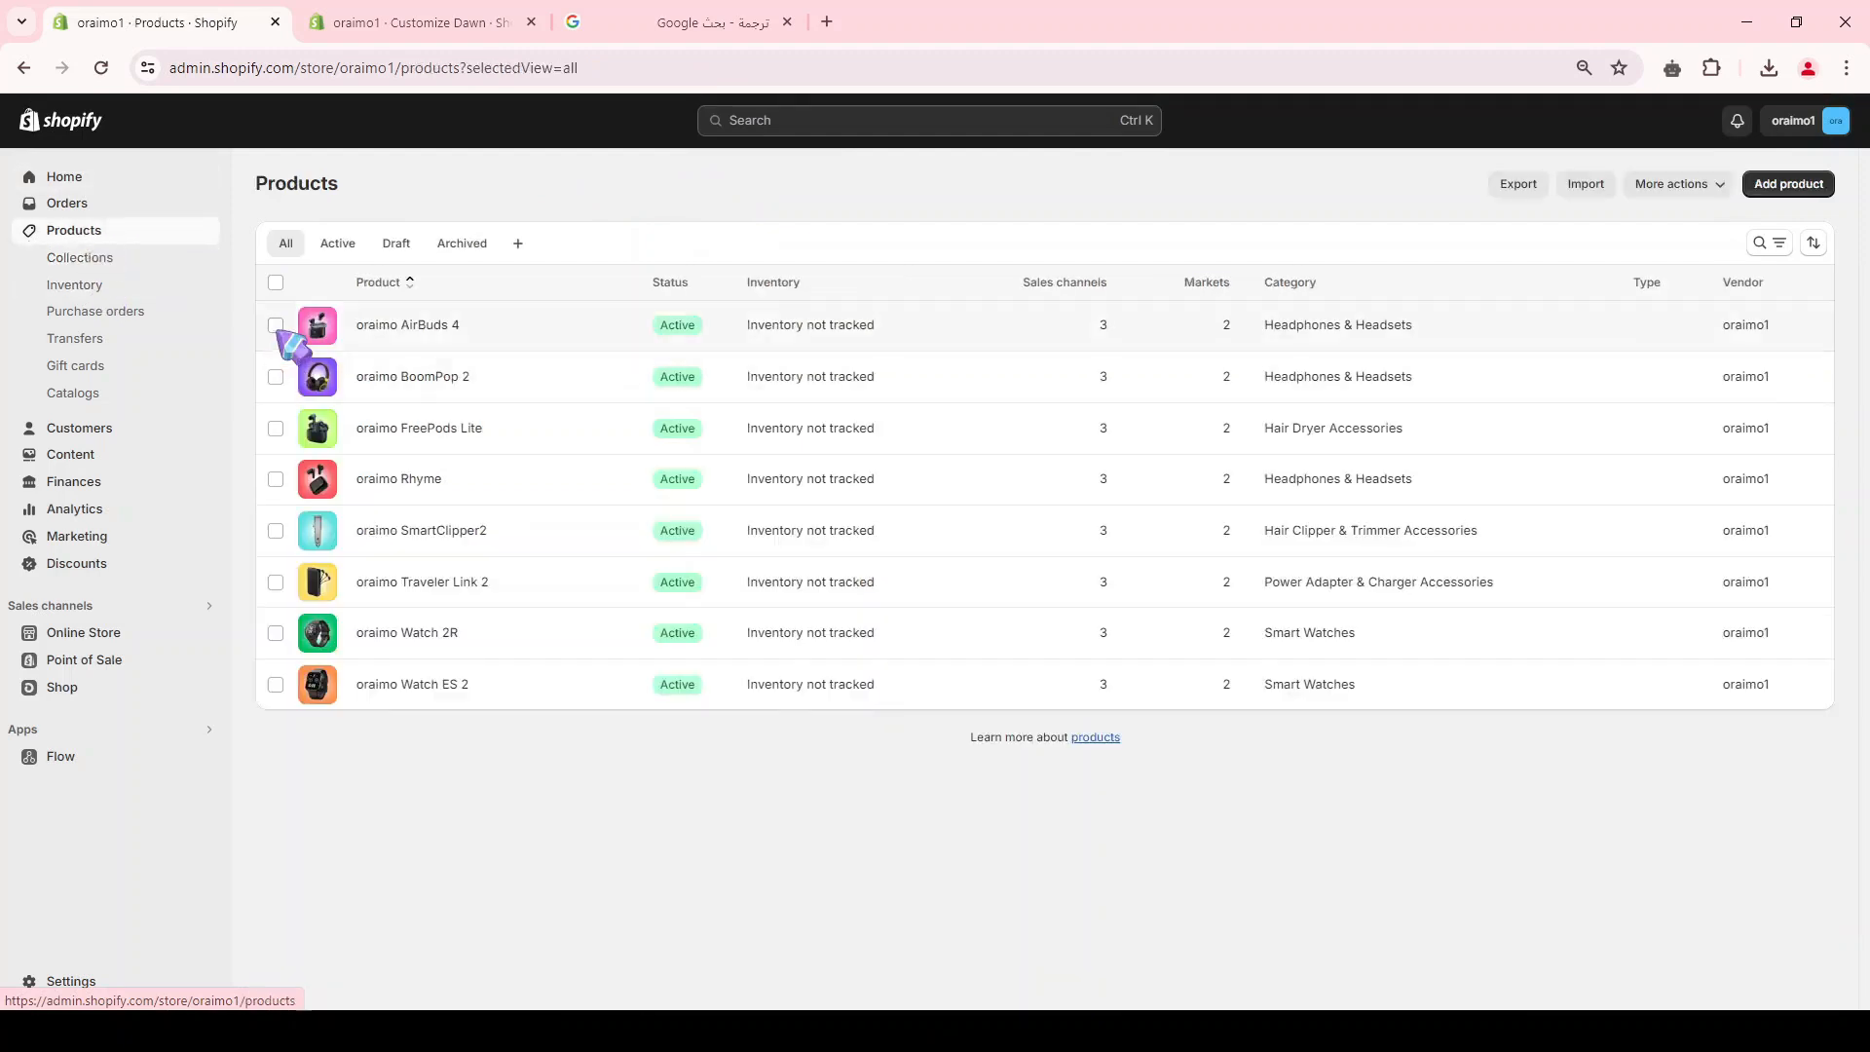
click(276, 683)
click(275, 634)
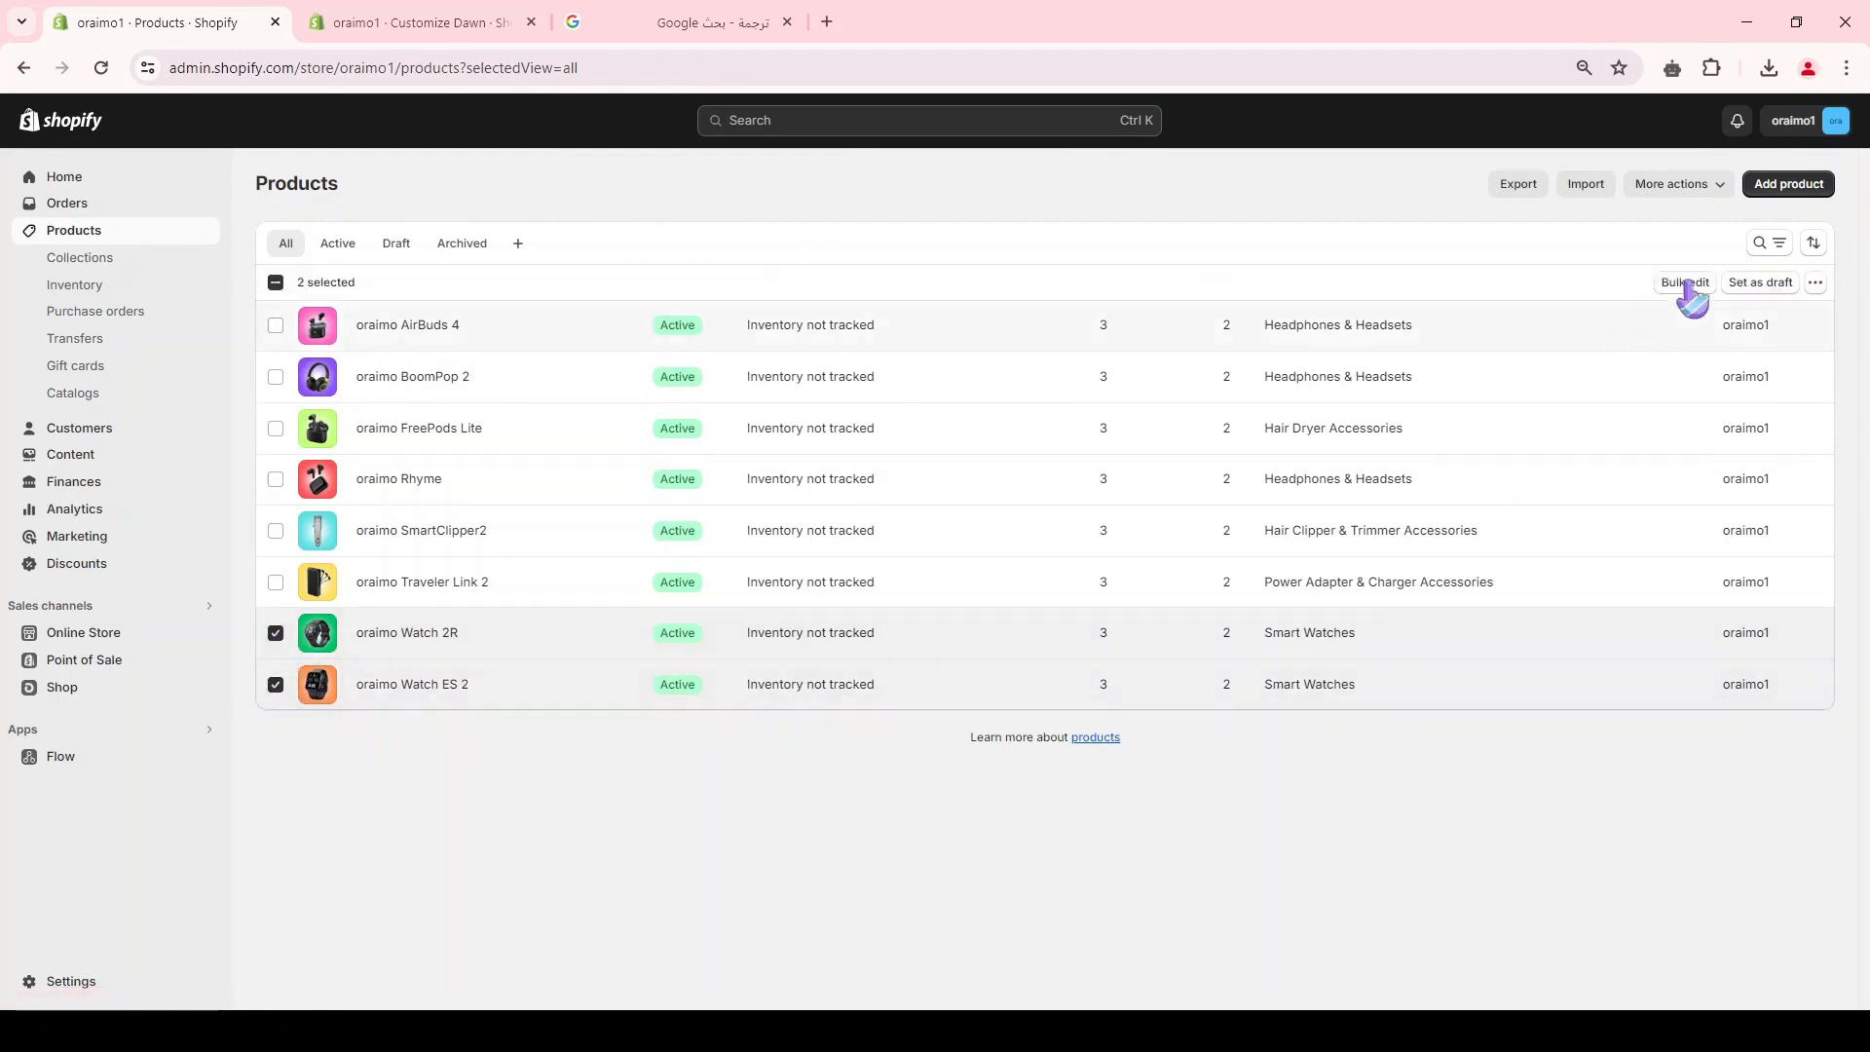
click(1816, 283)
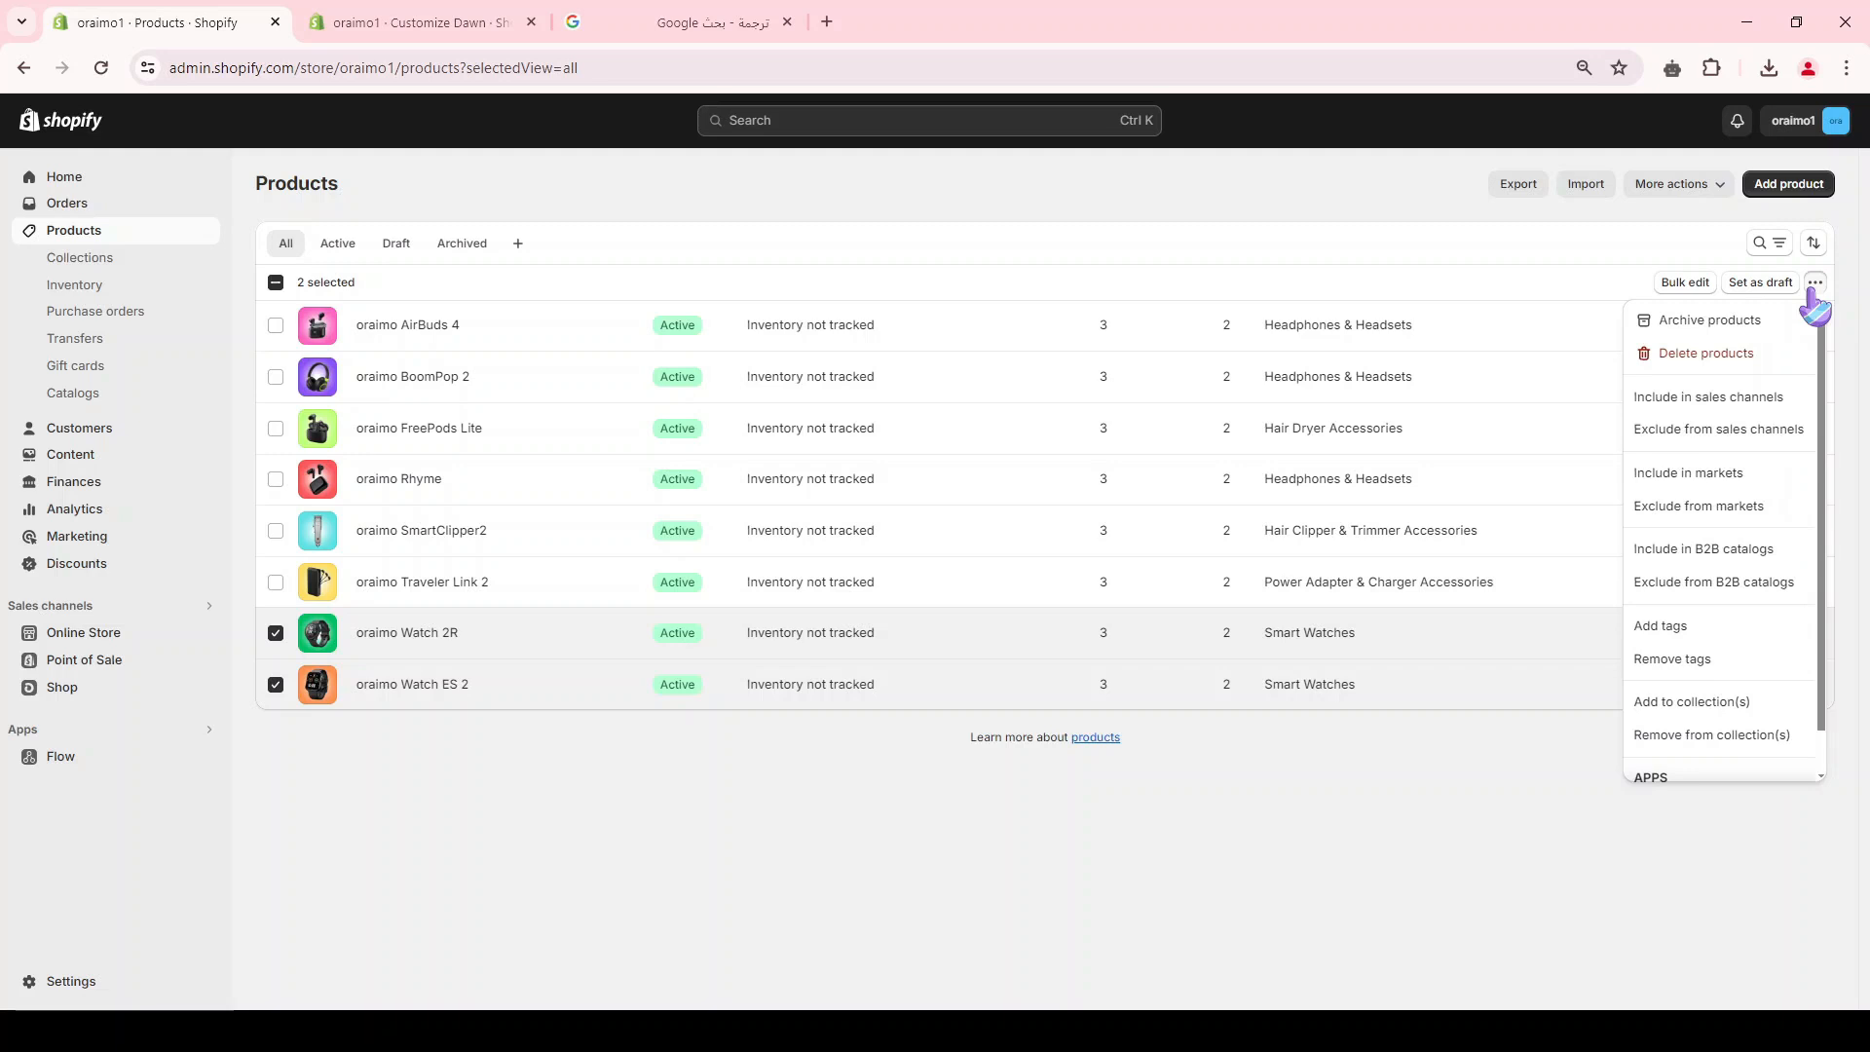
click(1677, 703)
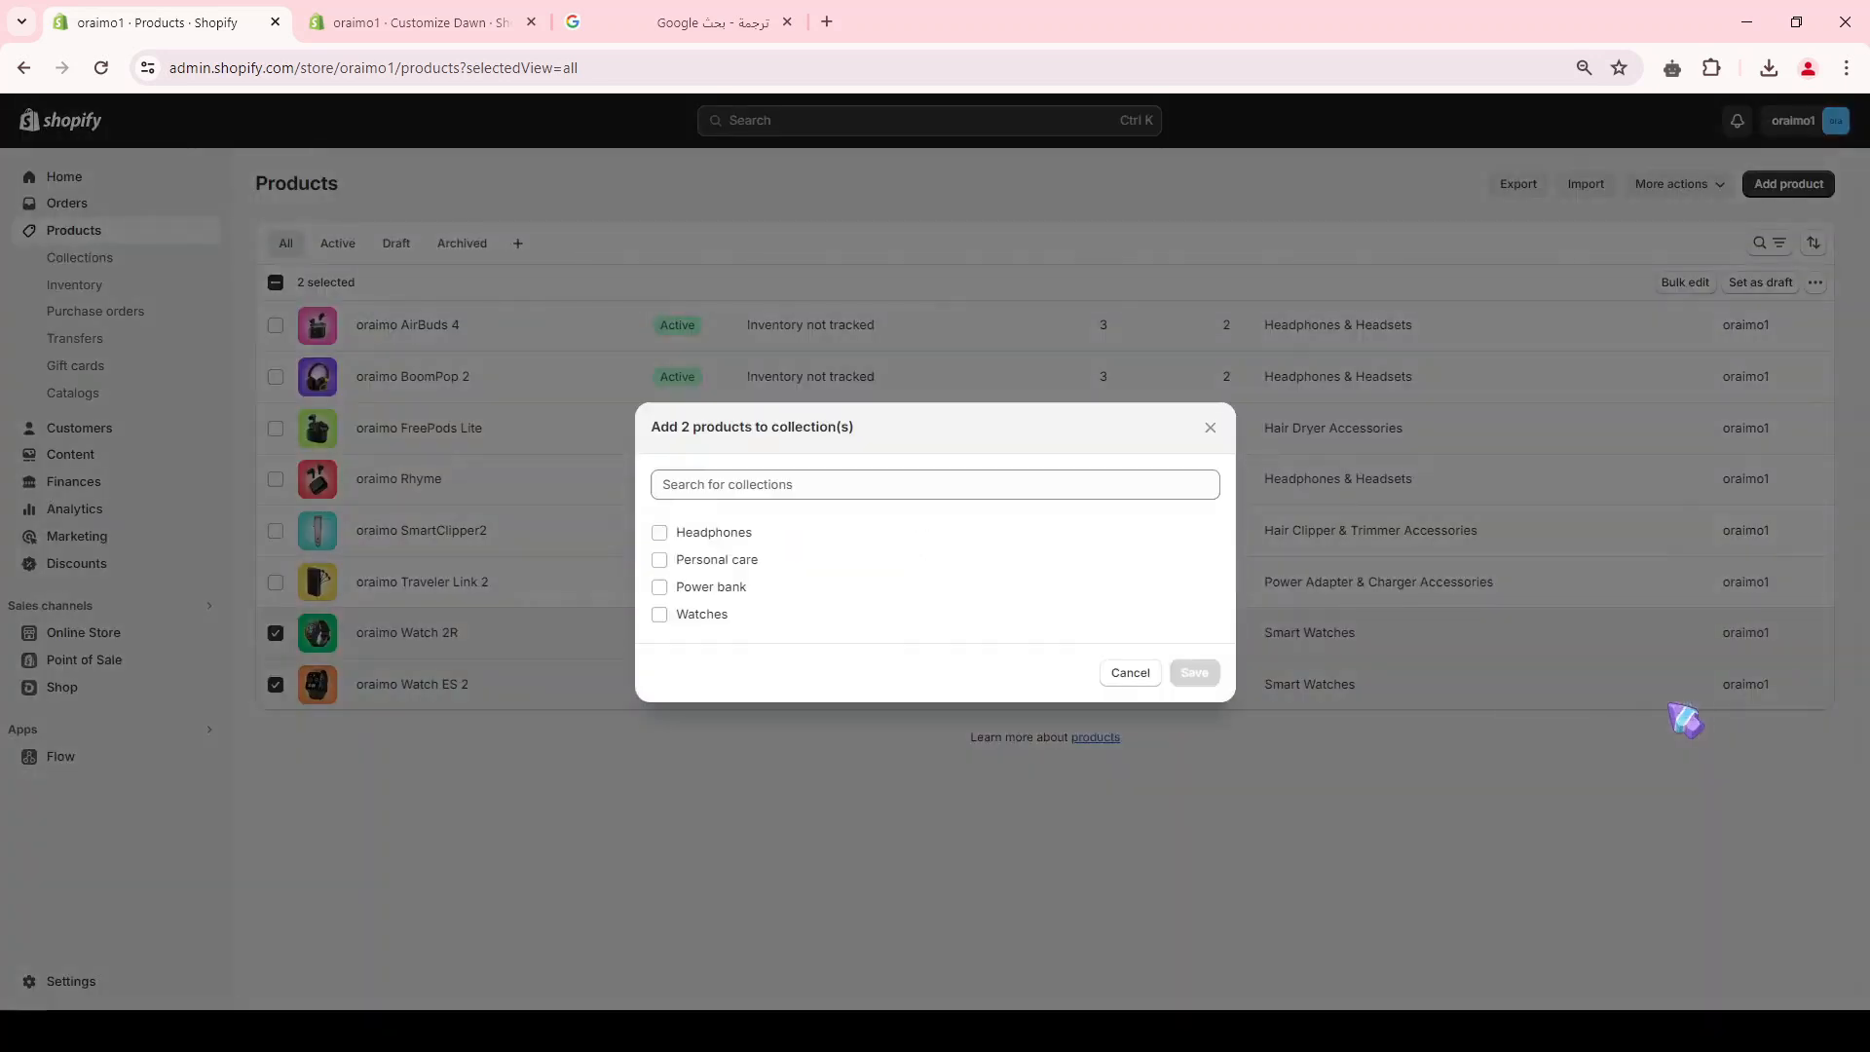
click(721, 616)
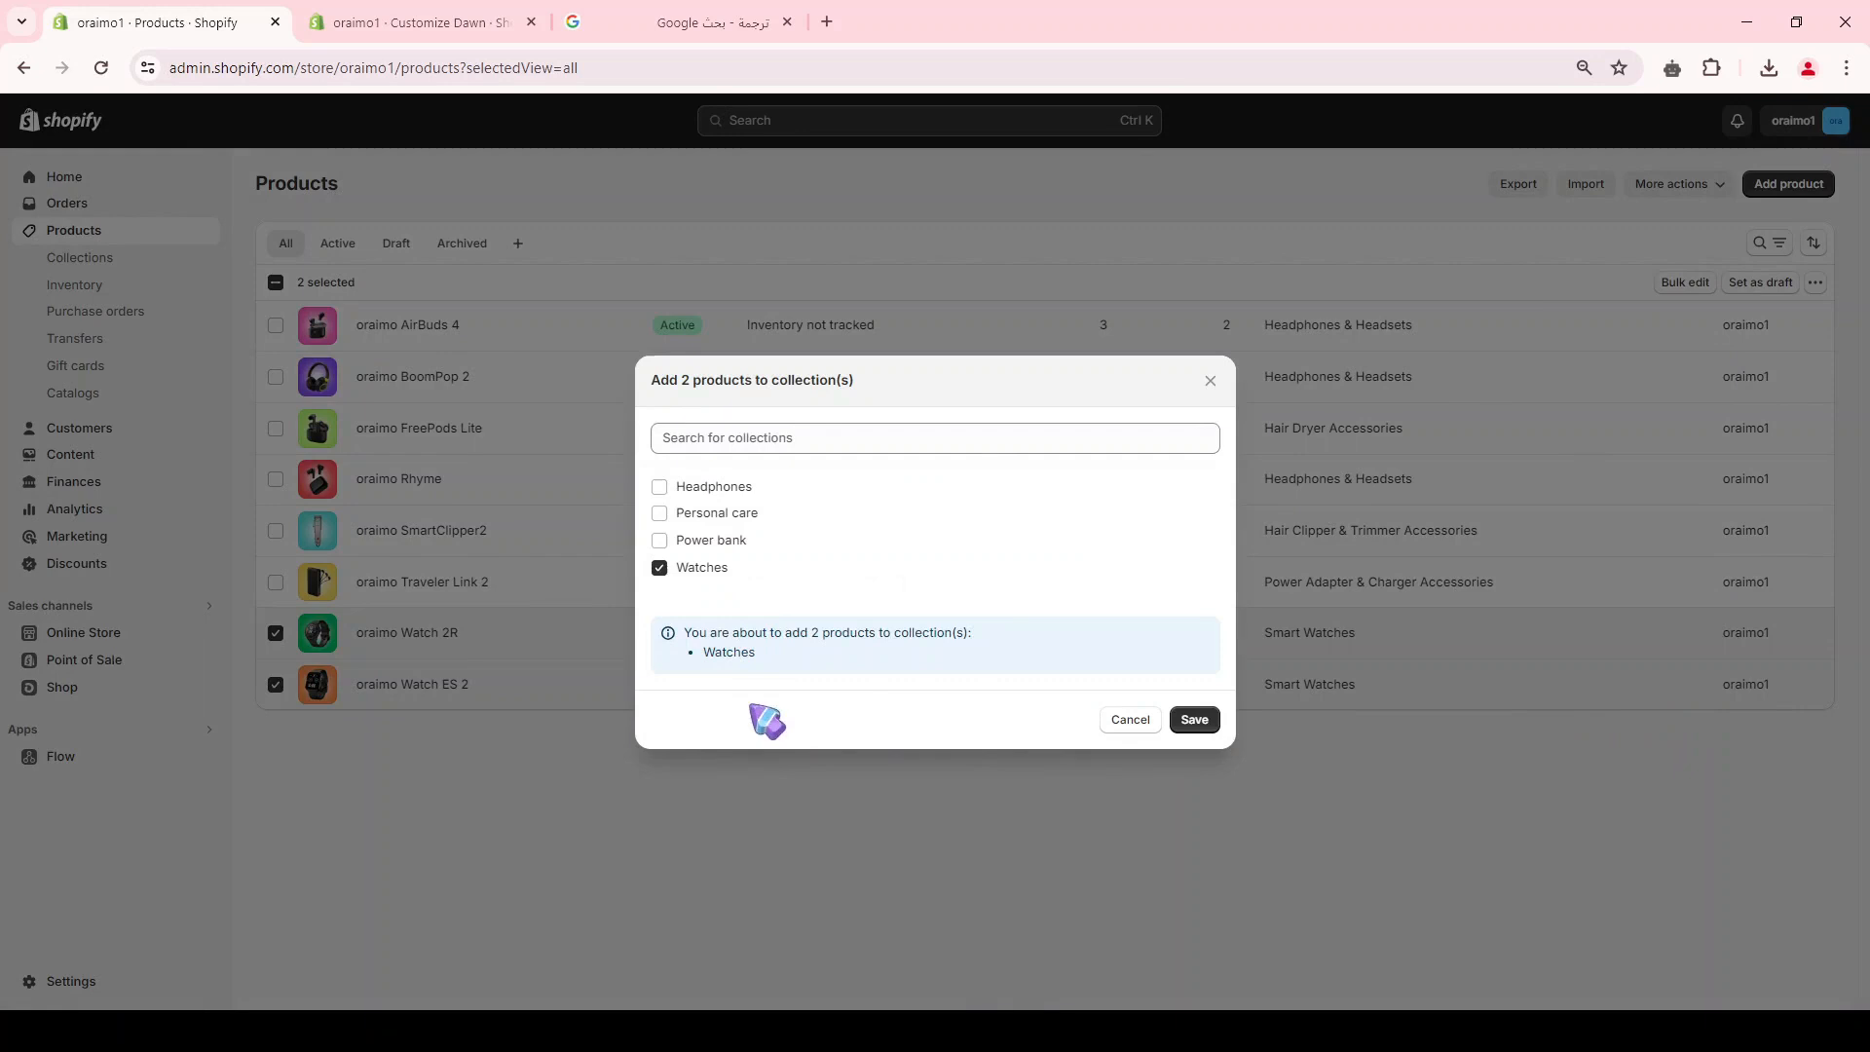
click(1196, 723)
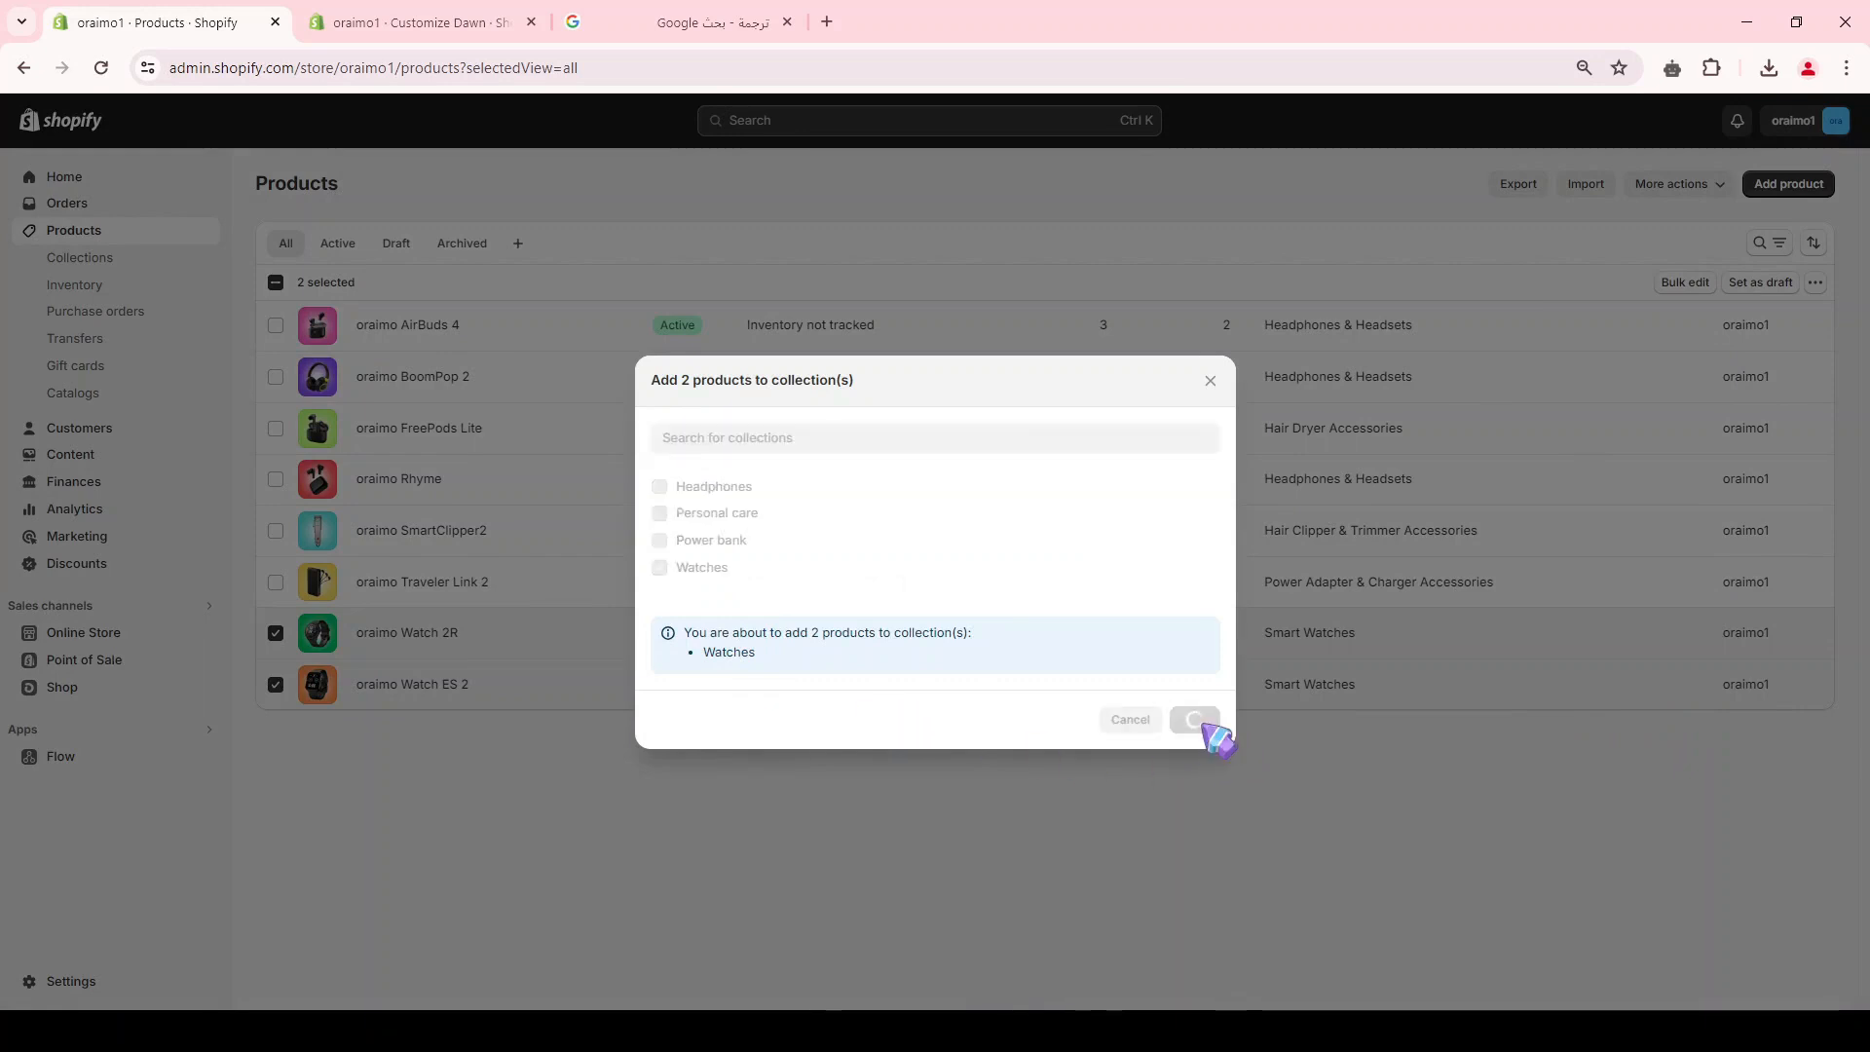
click(97, 257)
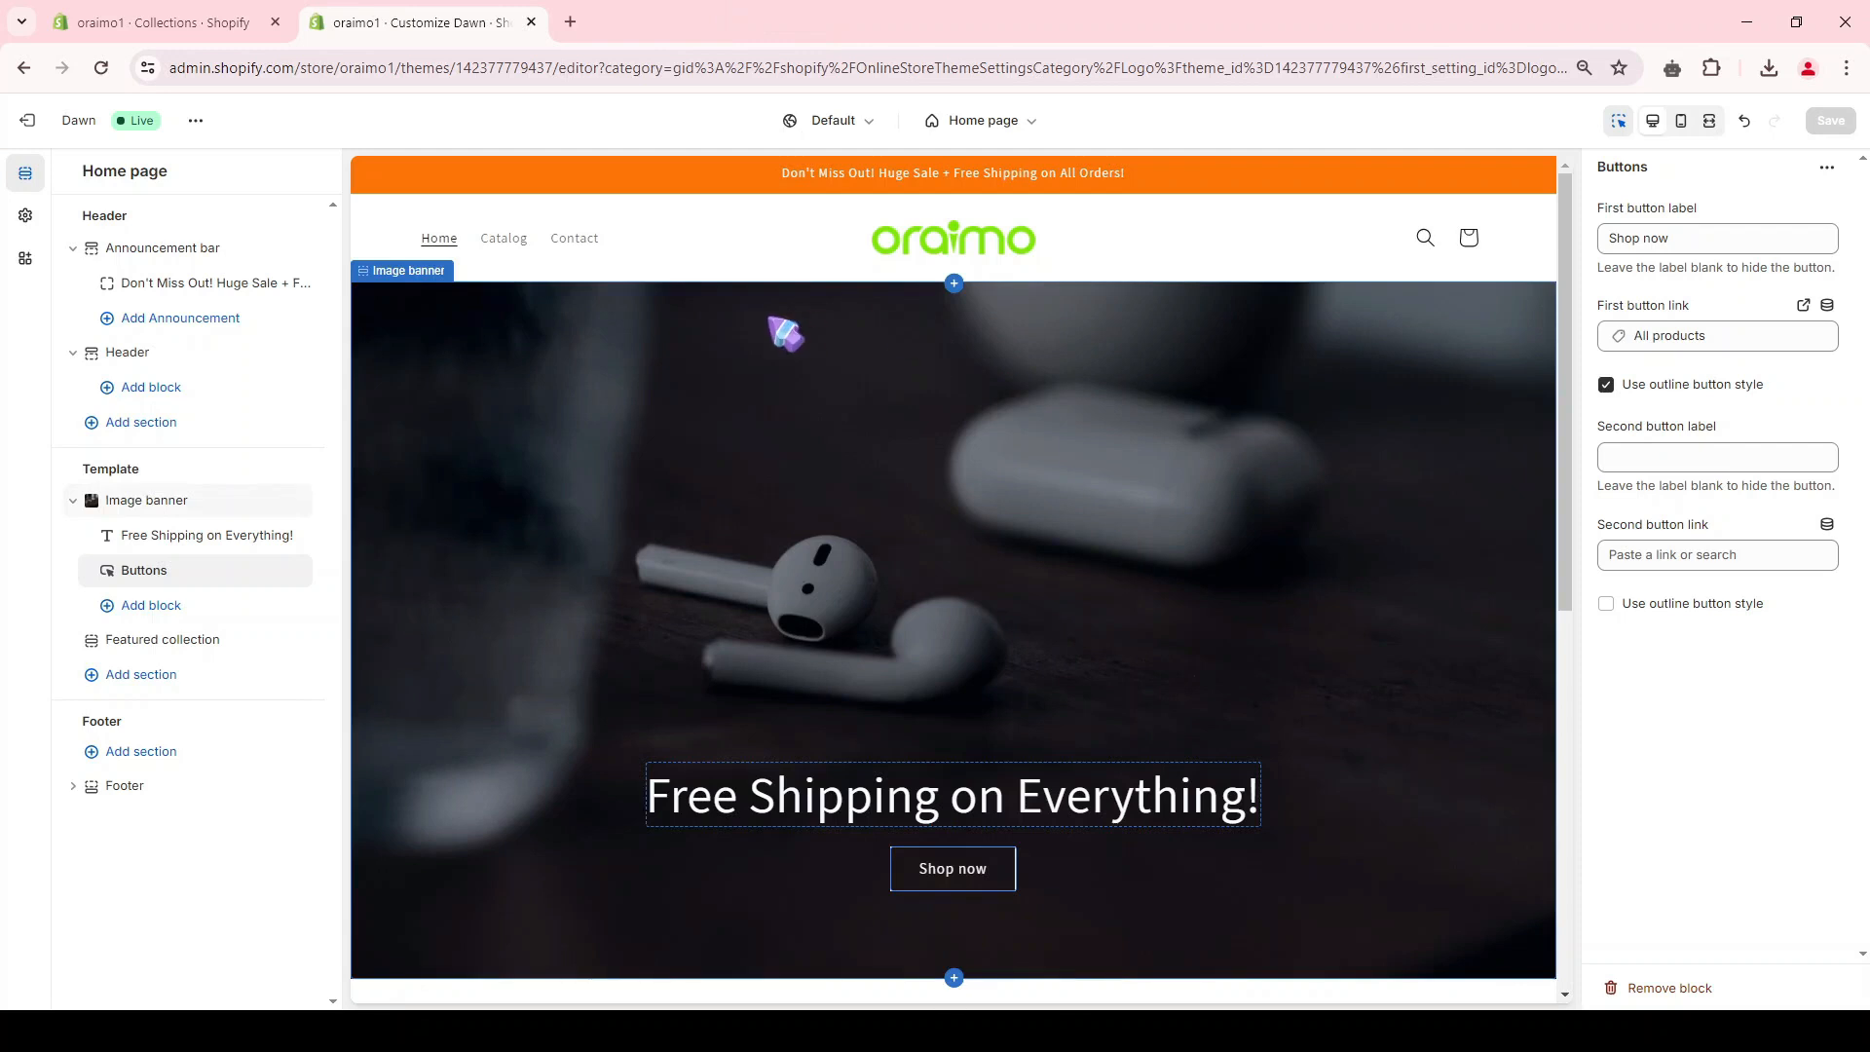
Step: In the Dawn theme editor, add a Collection list section to the home page template below the featured collection
scroll(777, 327, down, 6)
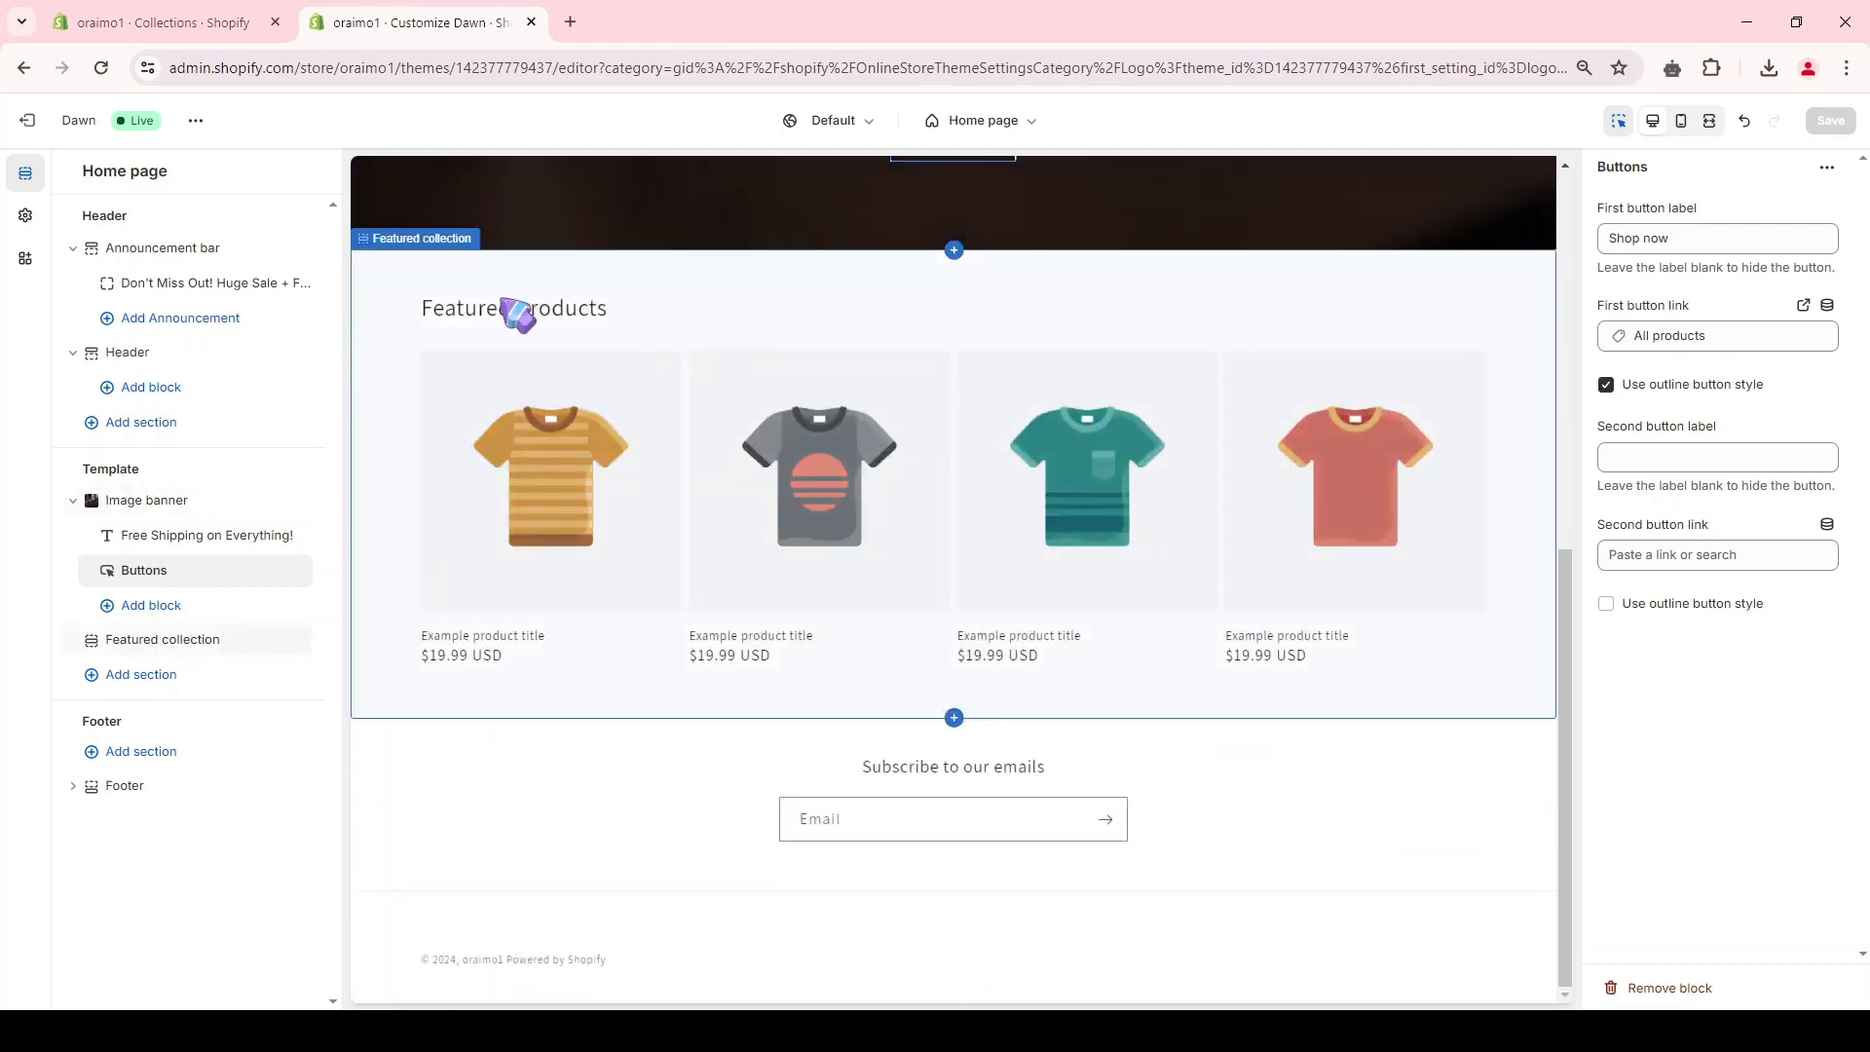
click(517, 313)
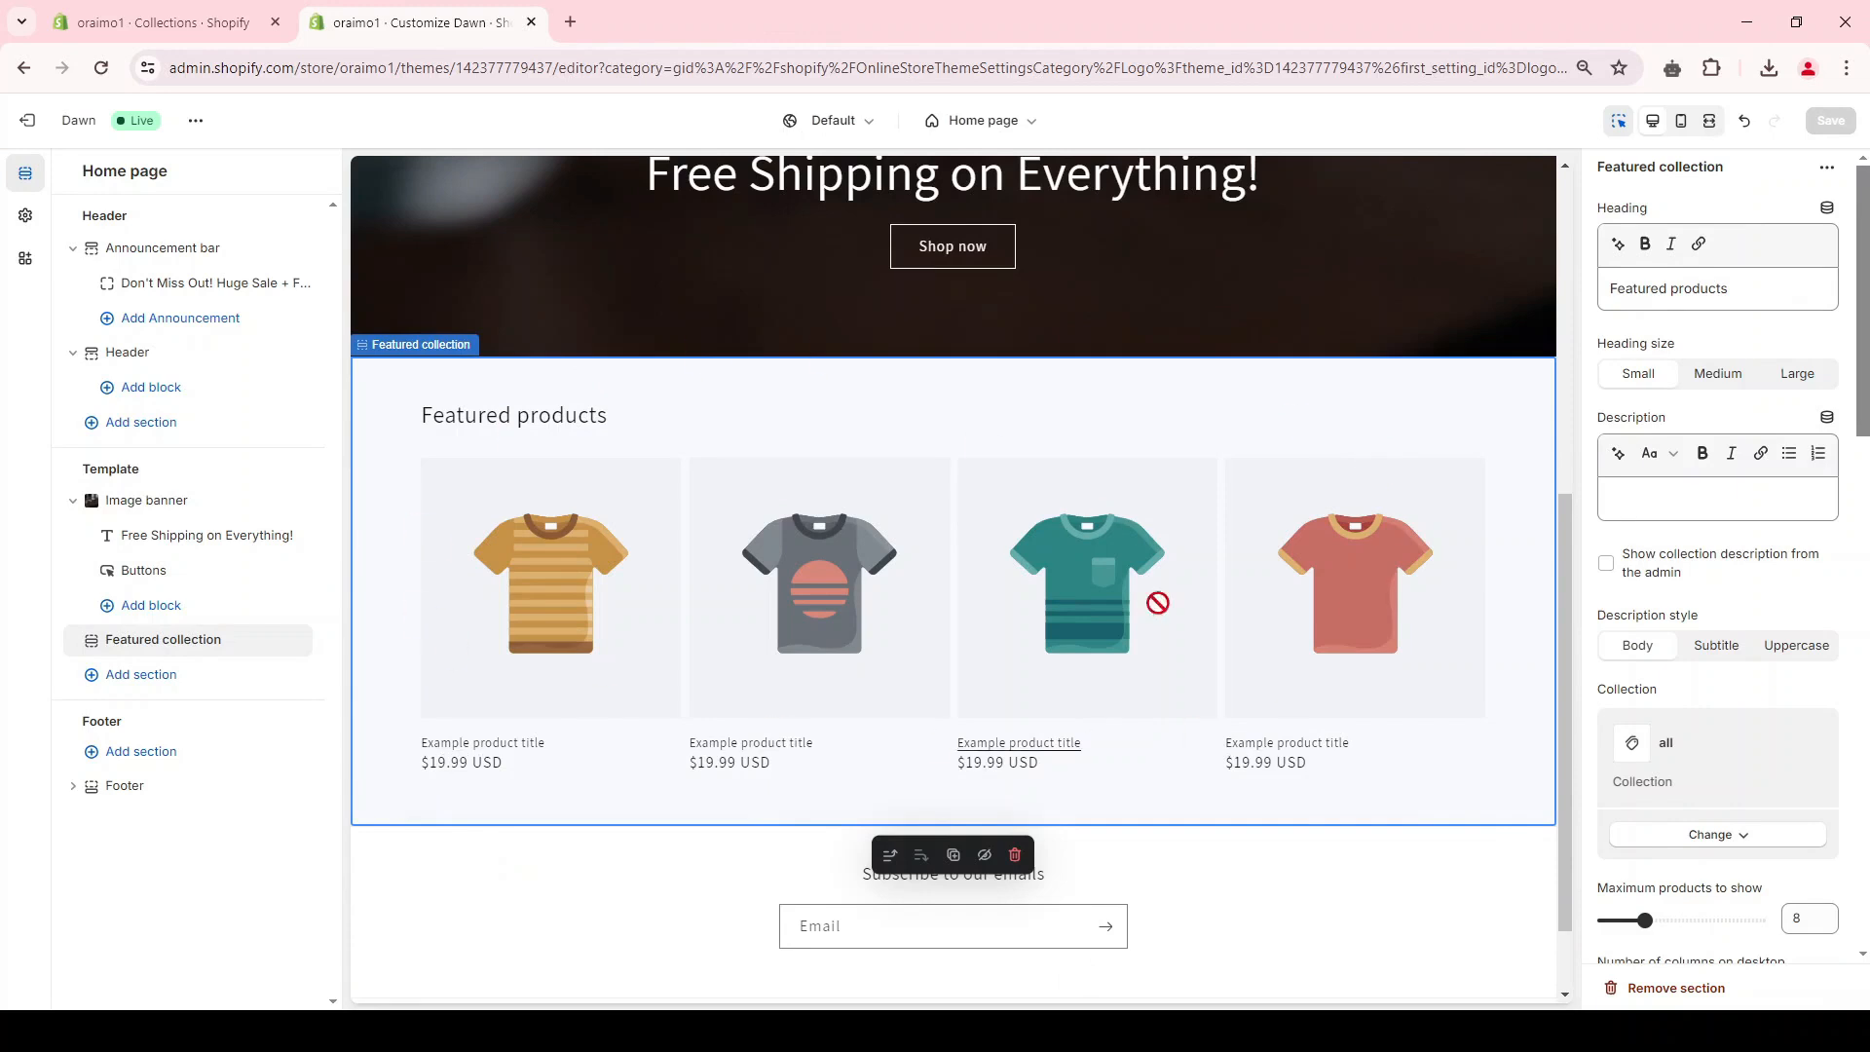
click(142, 675)
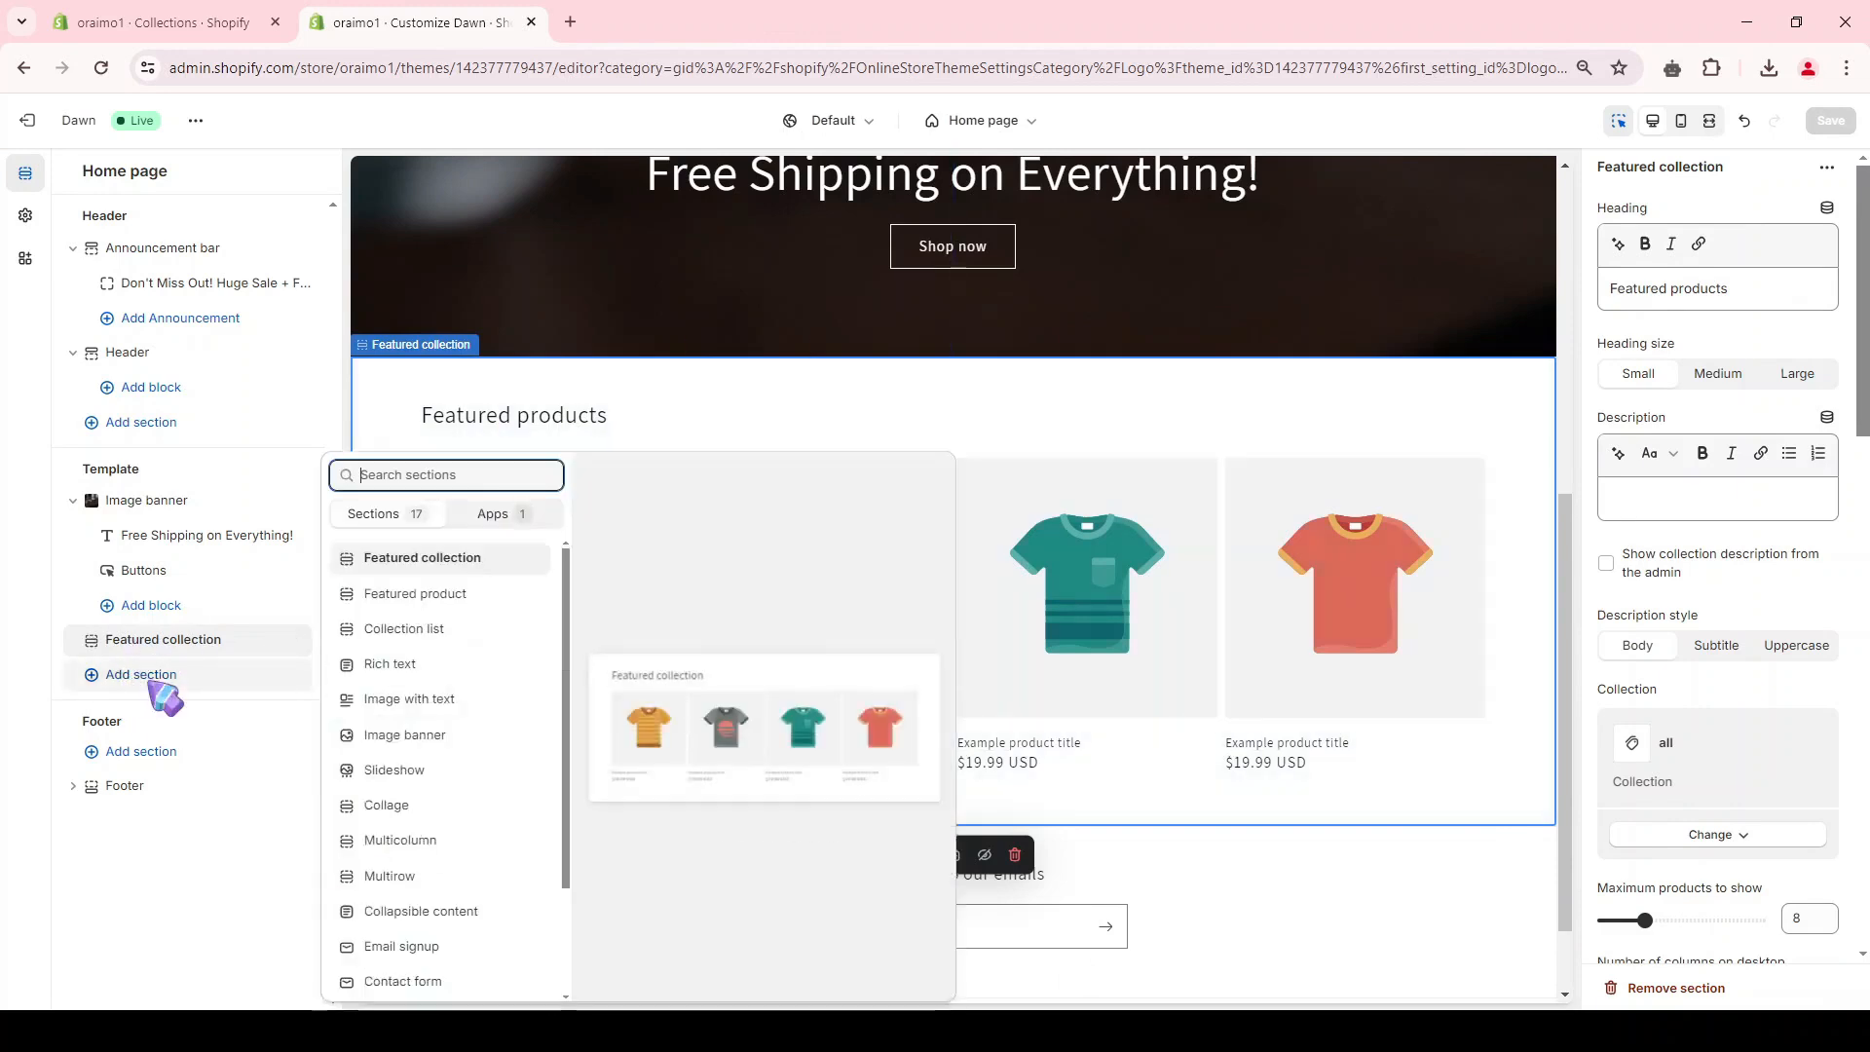
click(477, 631)
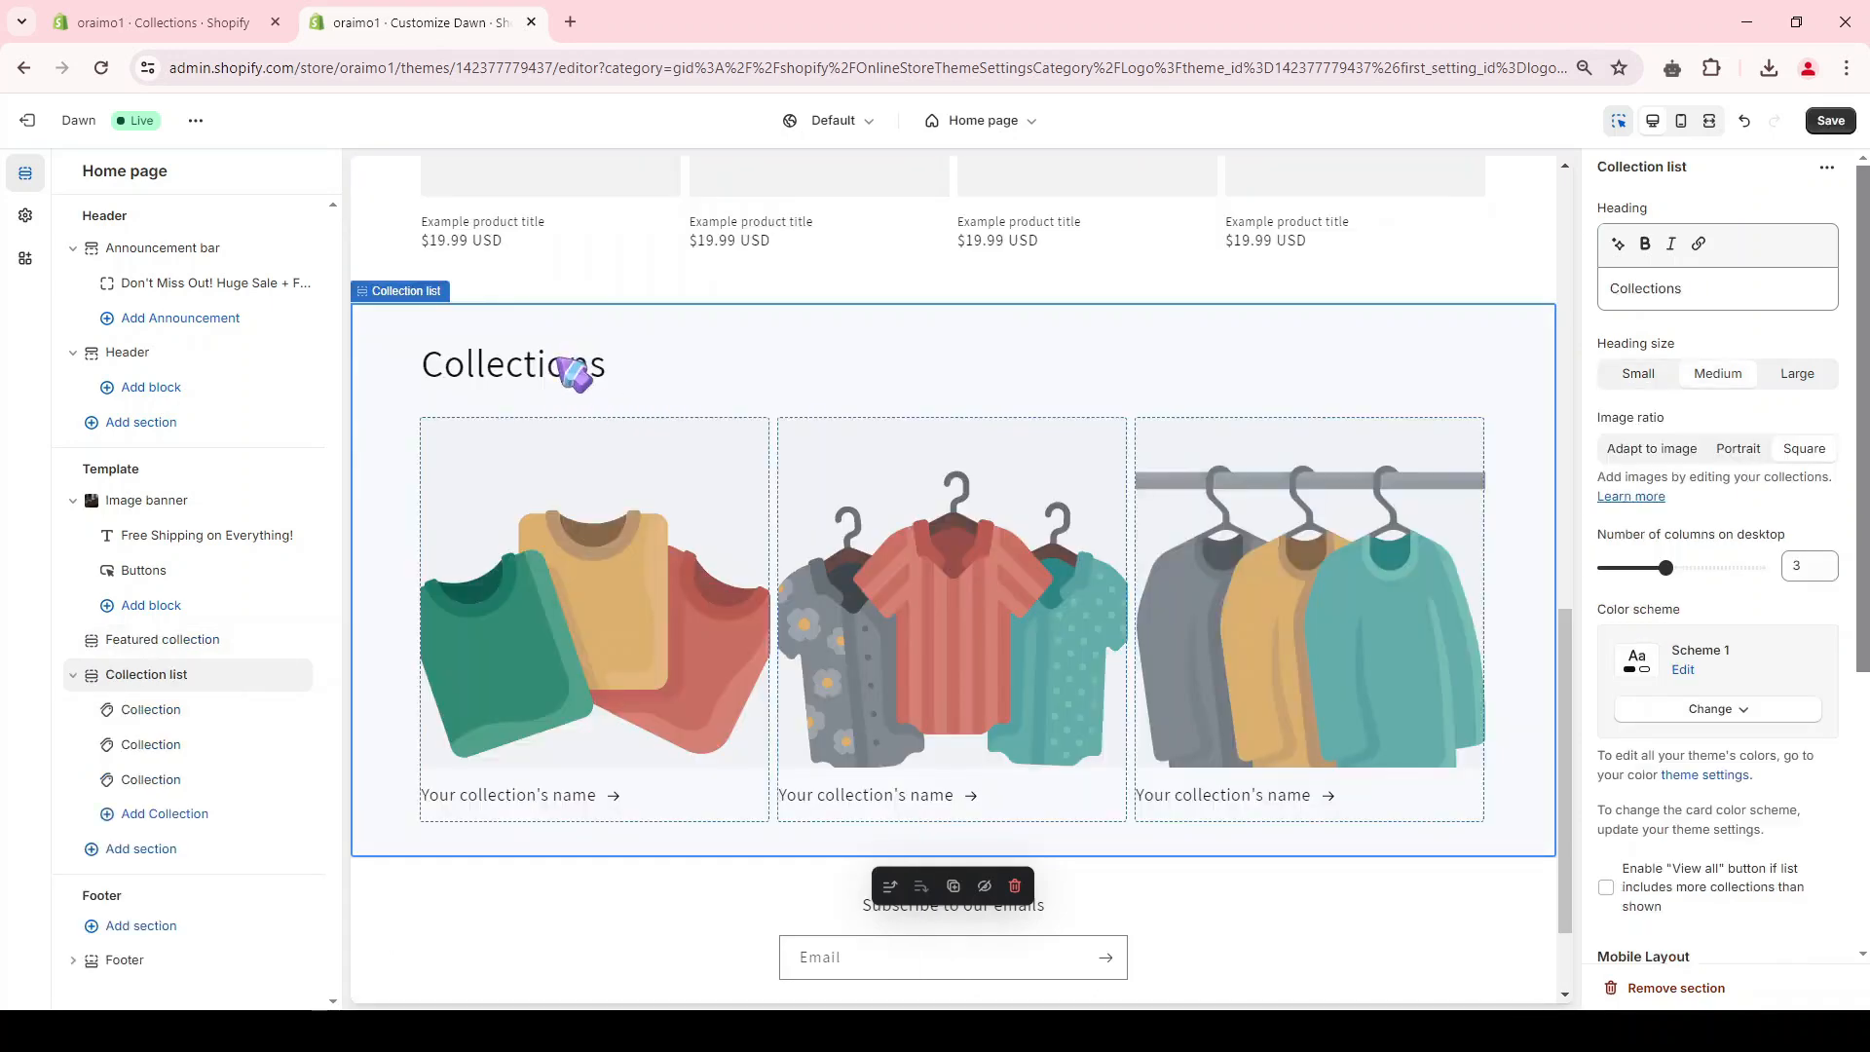
Step: Assign the Headphones, Personal care and Power bank collections to the three blocks of the collection list, in that order
click(151, 711)
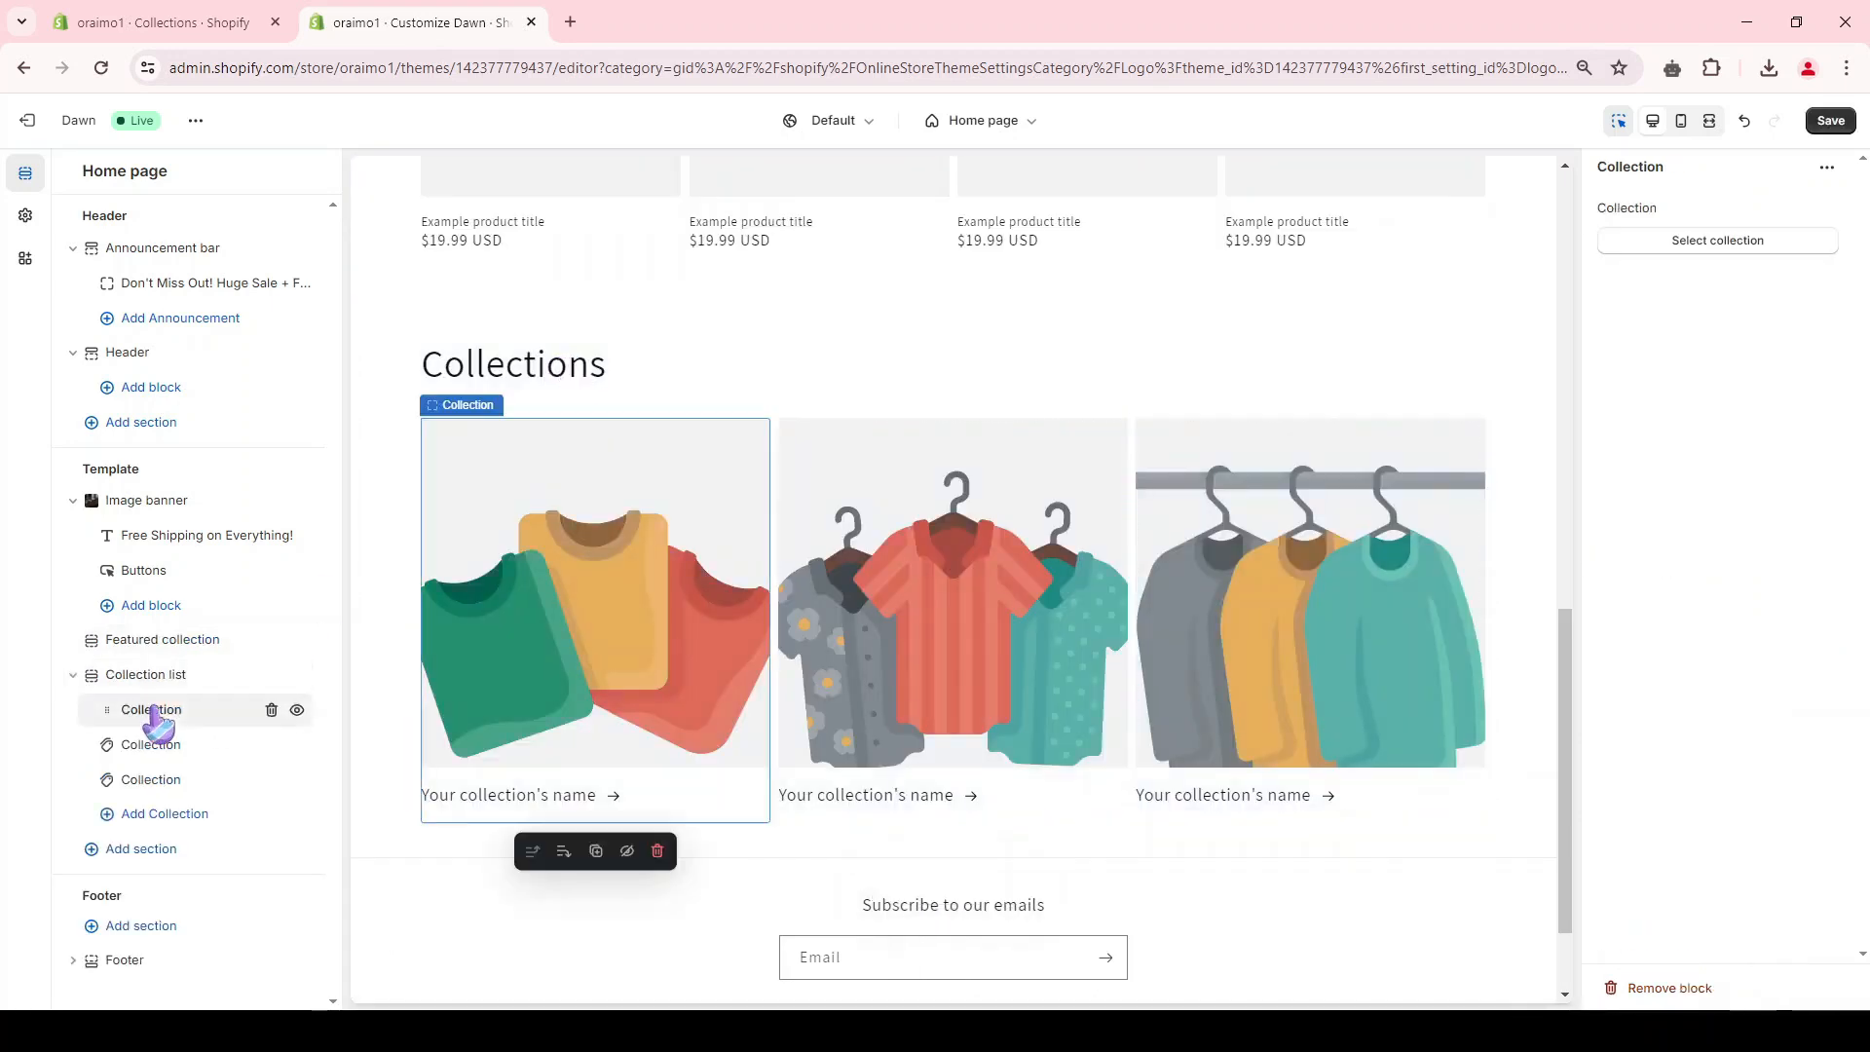
click(1745, 243)
click(1722, 323)
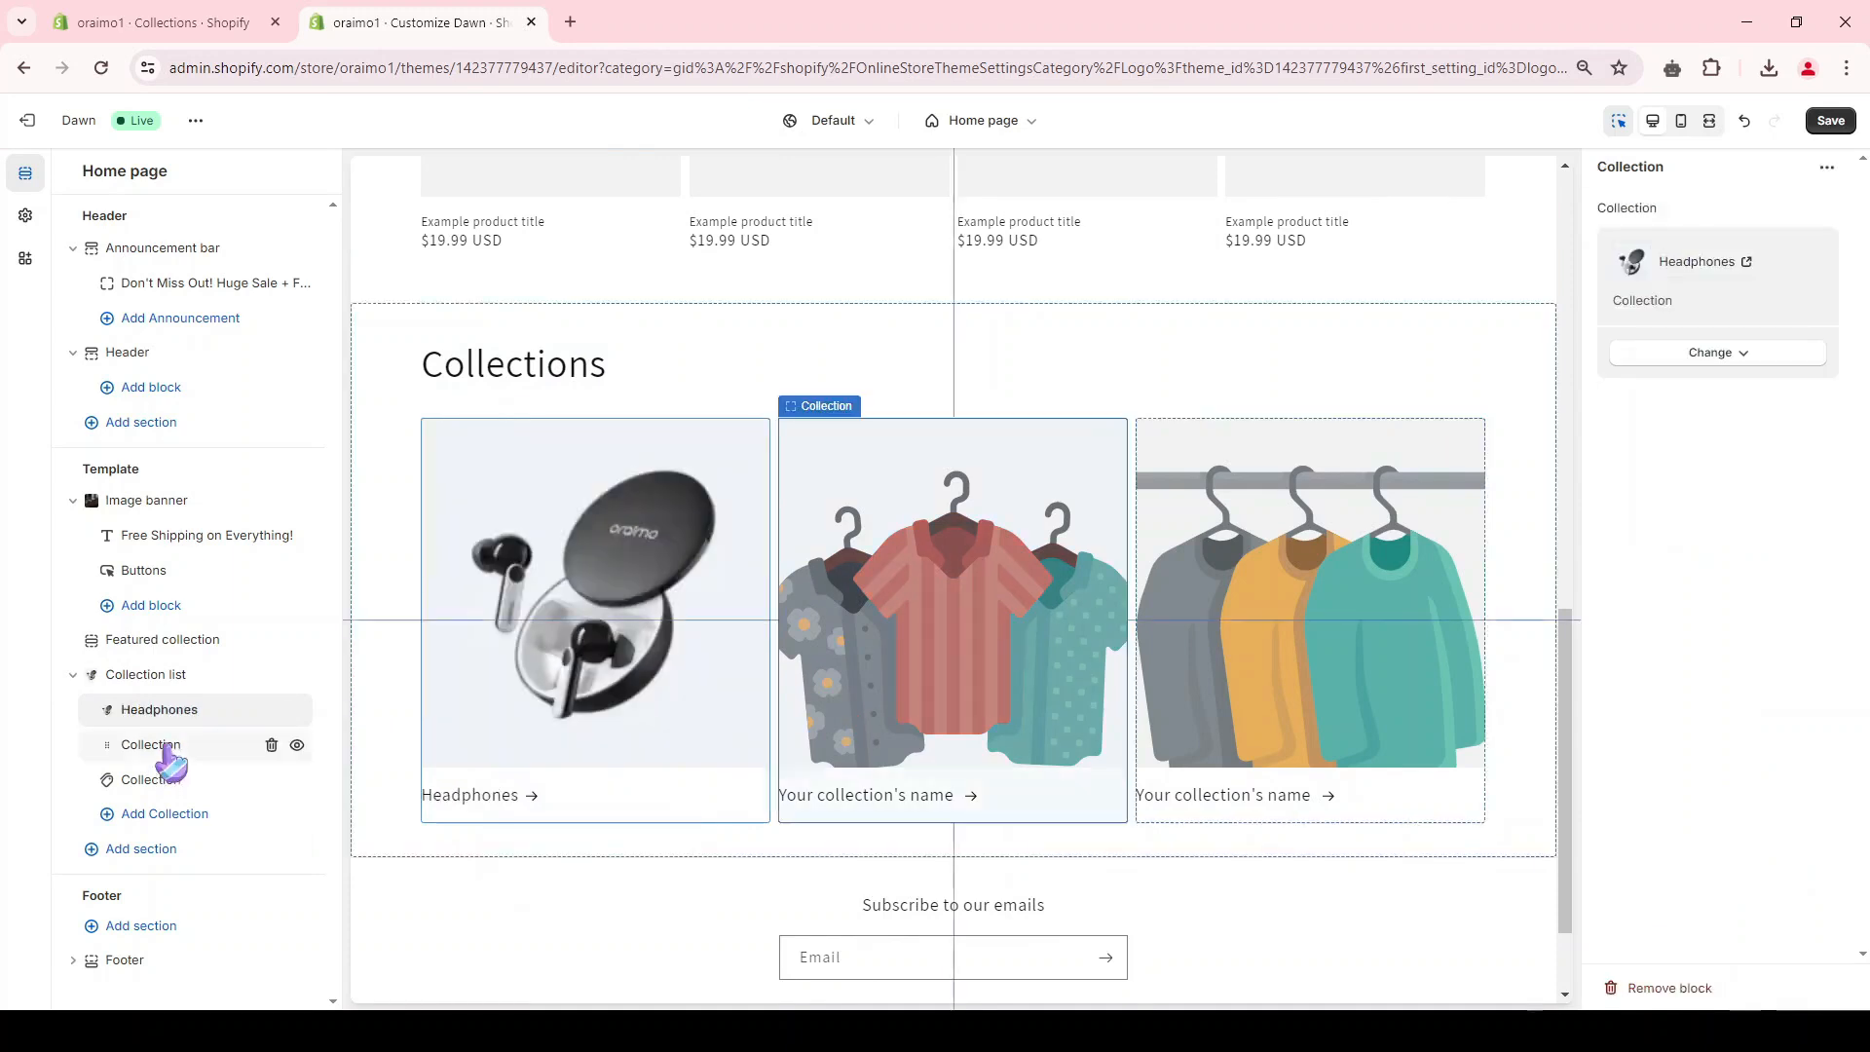
click(160, 746)
click(1685, 244)
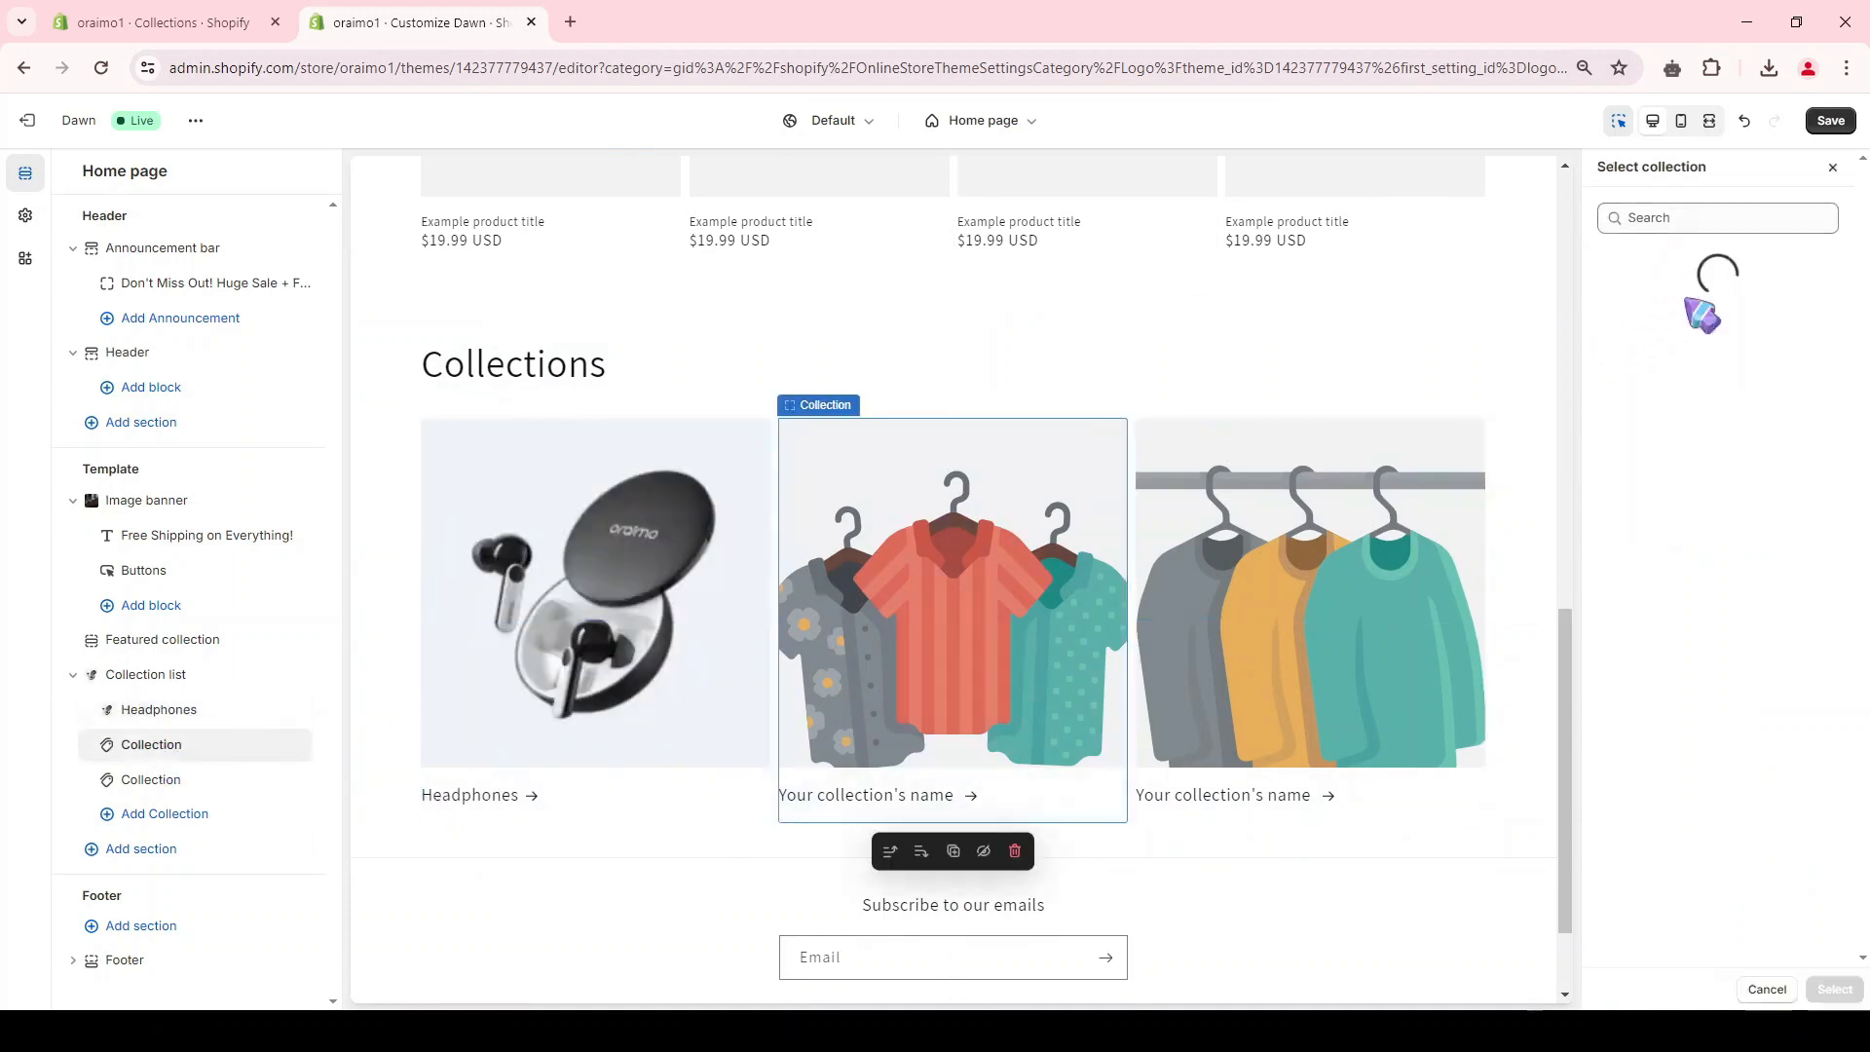
click(1691, 386)
click(1686, 446)
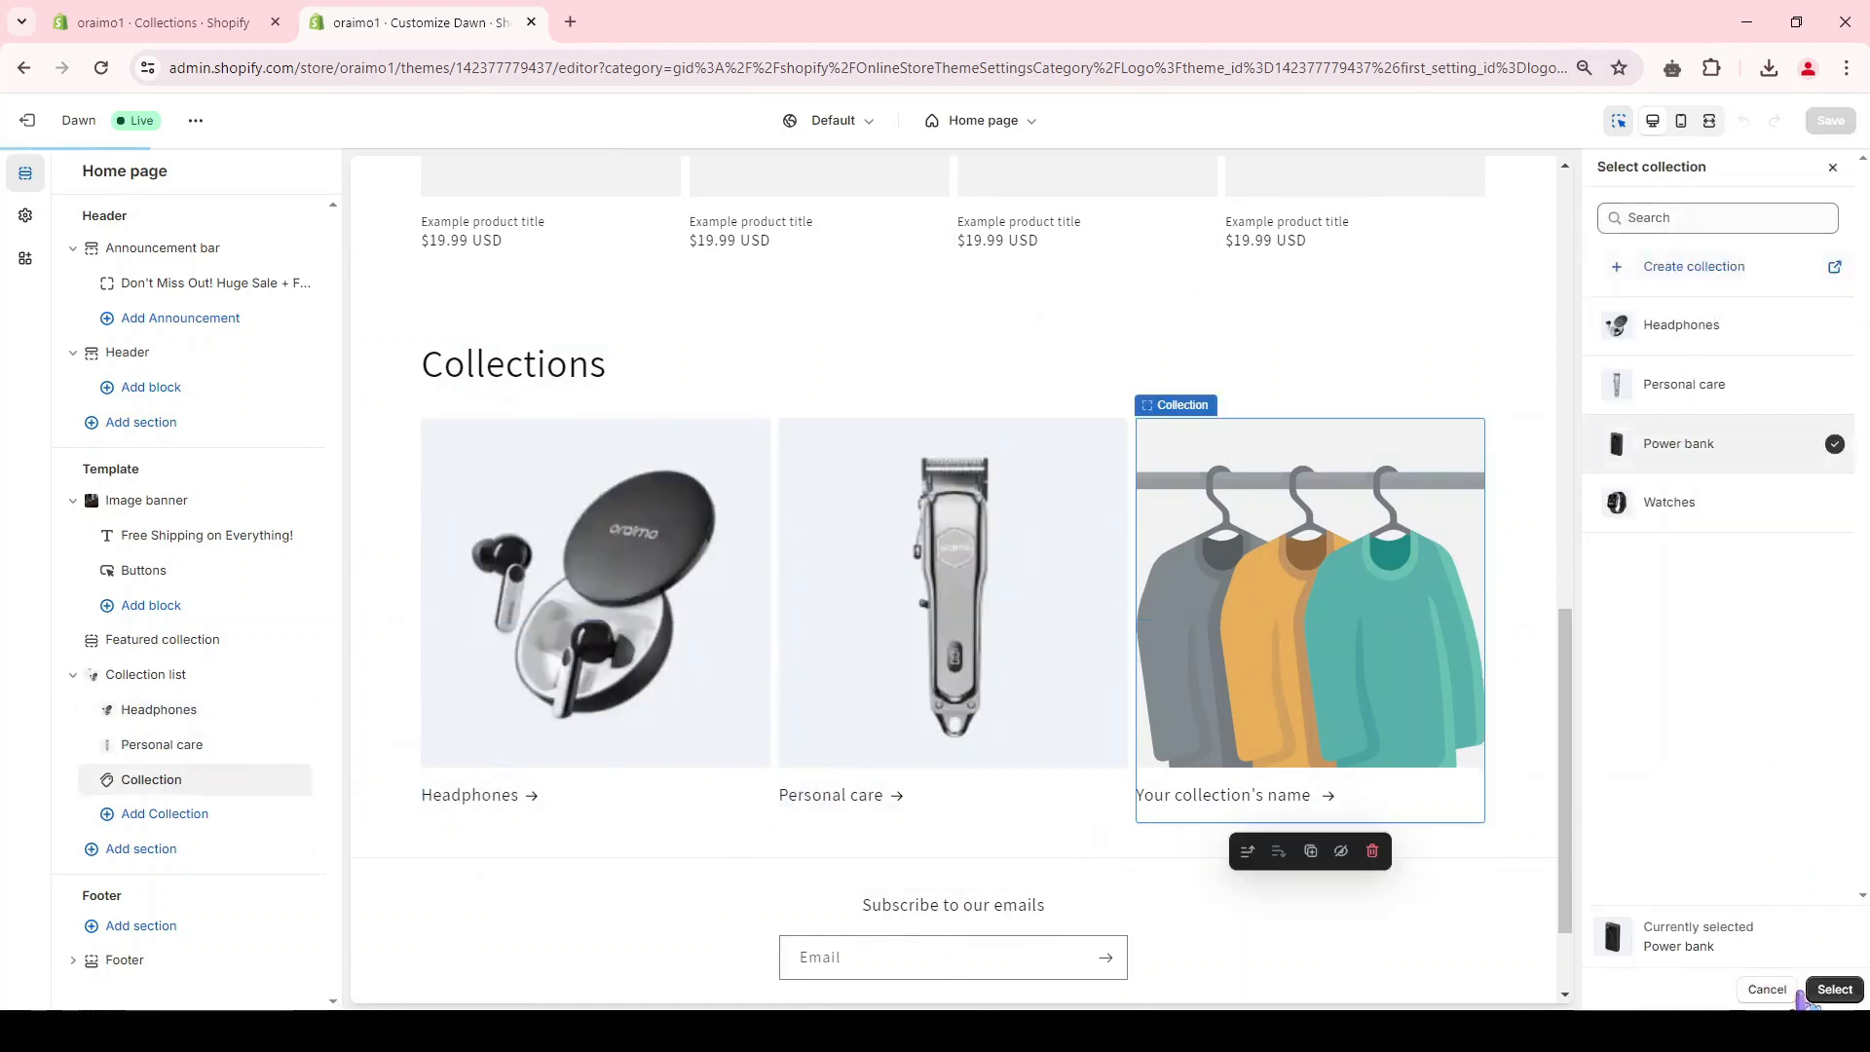
click(1807, 990)
Step: Add a fourth collection block to the collection list and assign the Watches collection to it
click(163, 816)
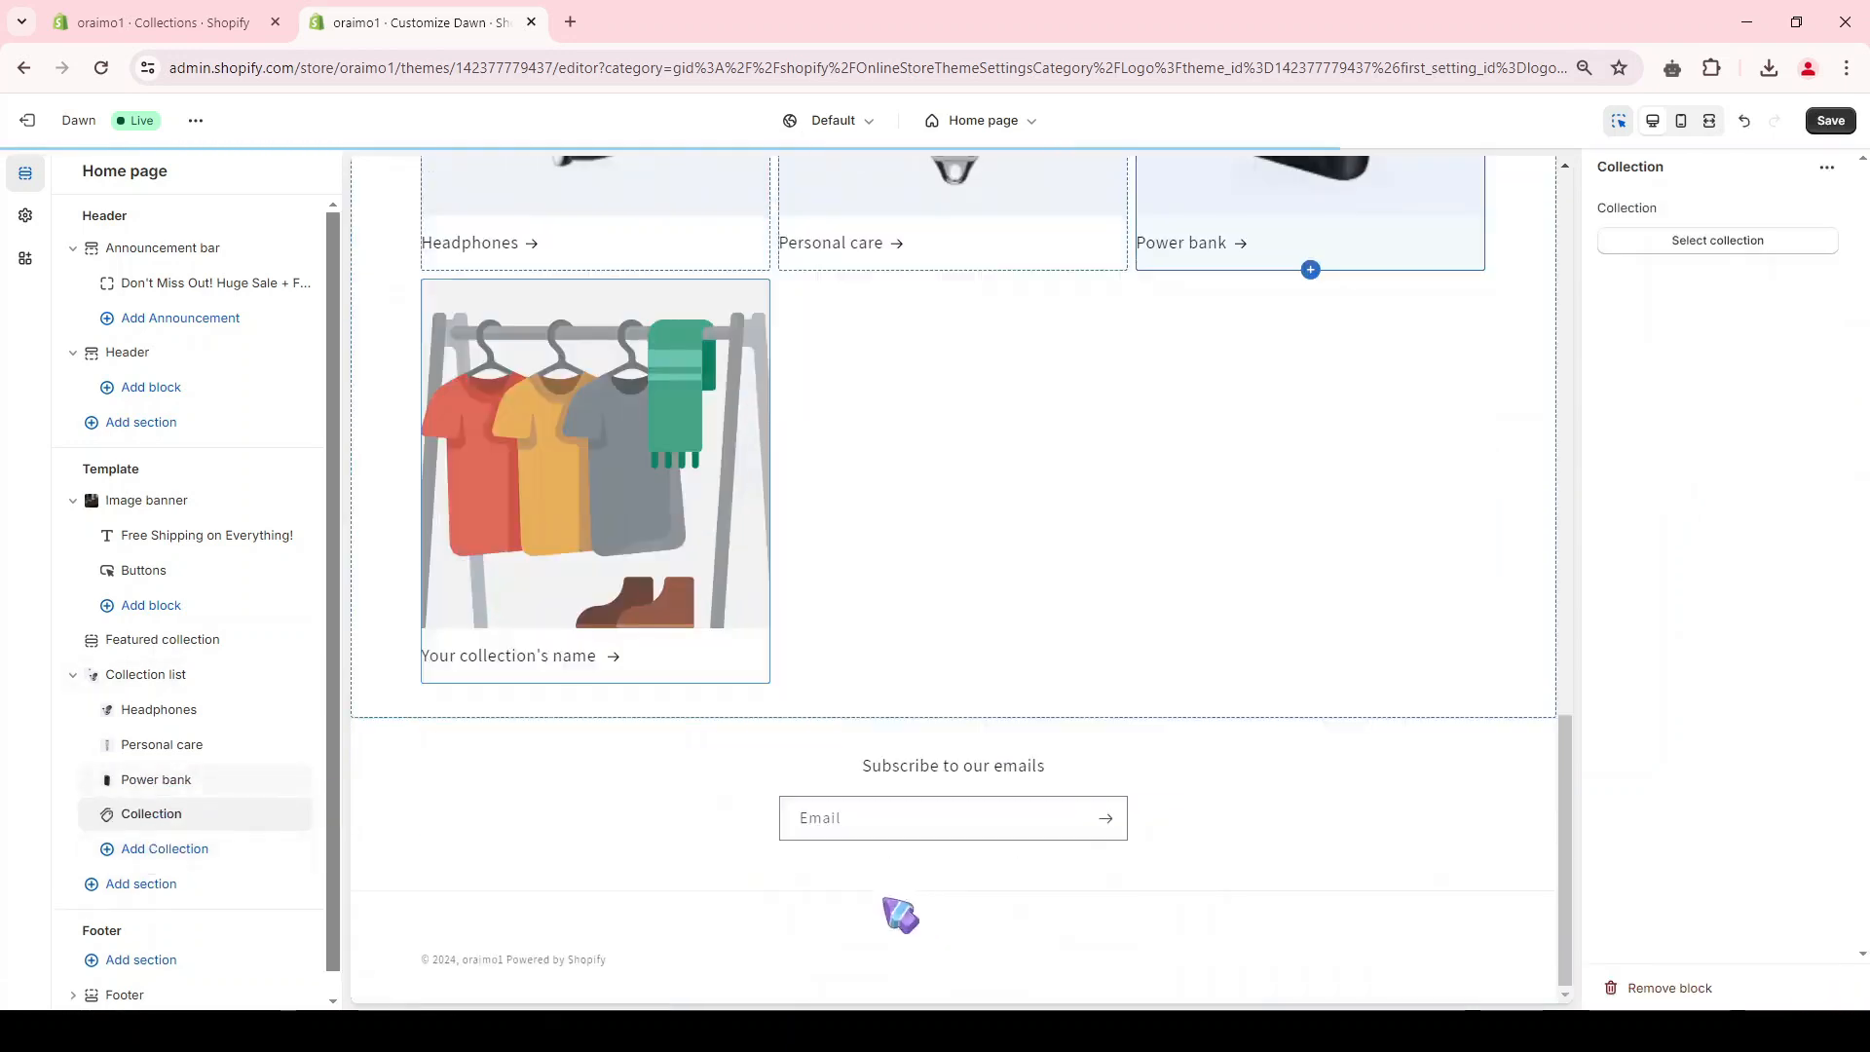
click(1717, 239)
click(1669, 502)
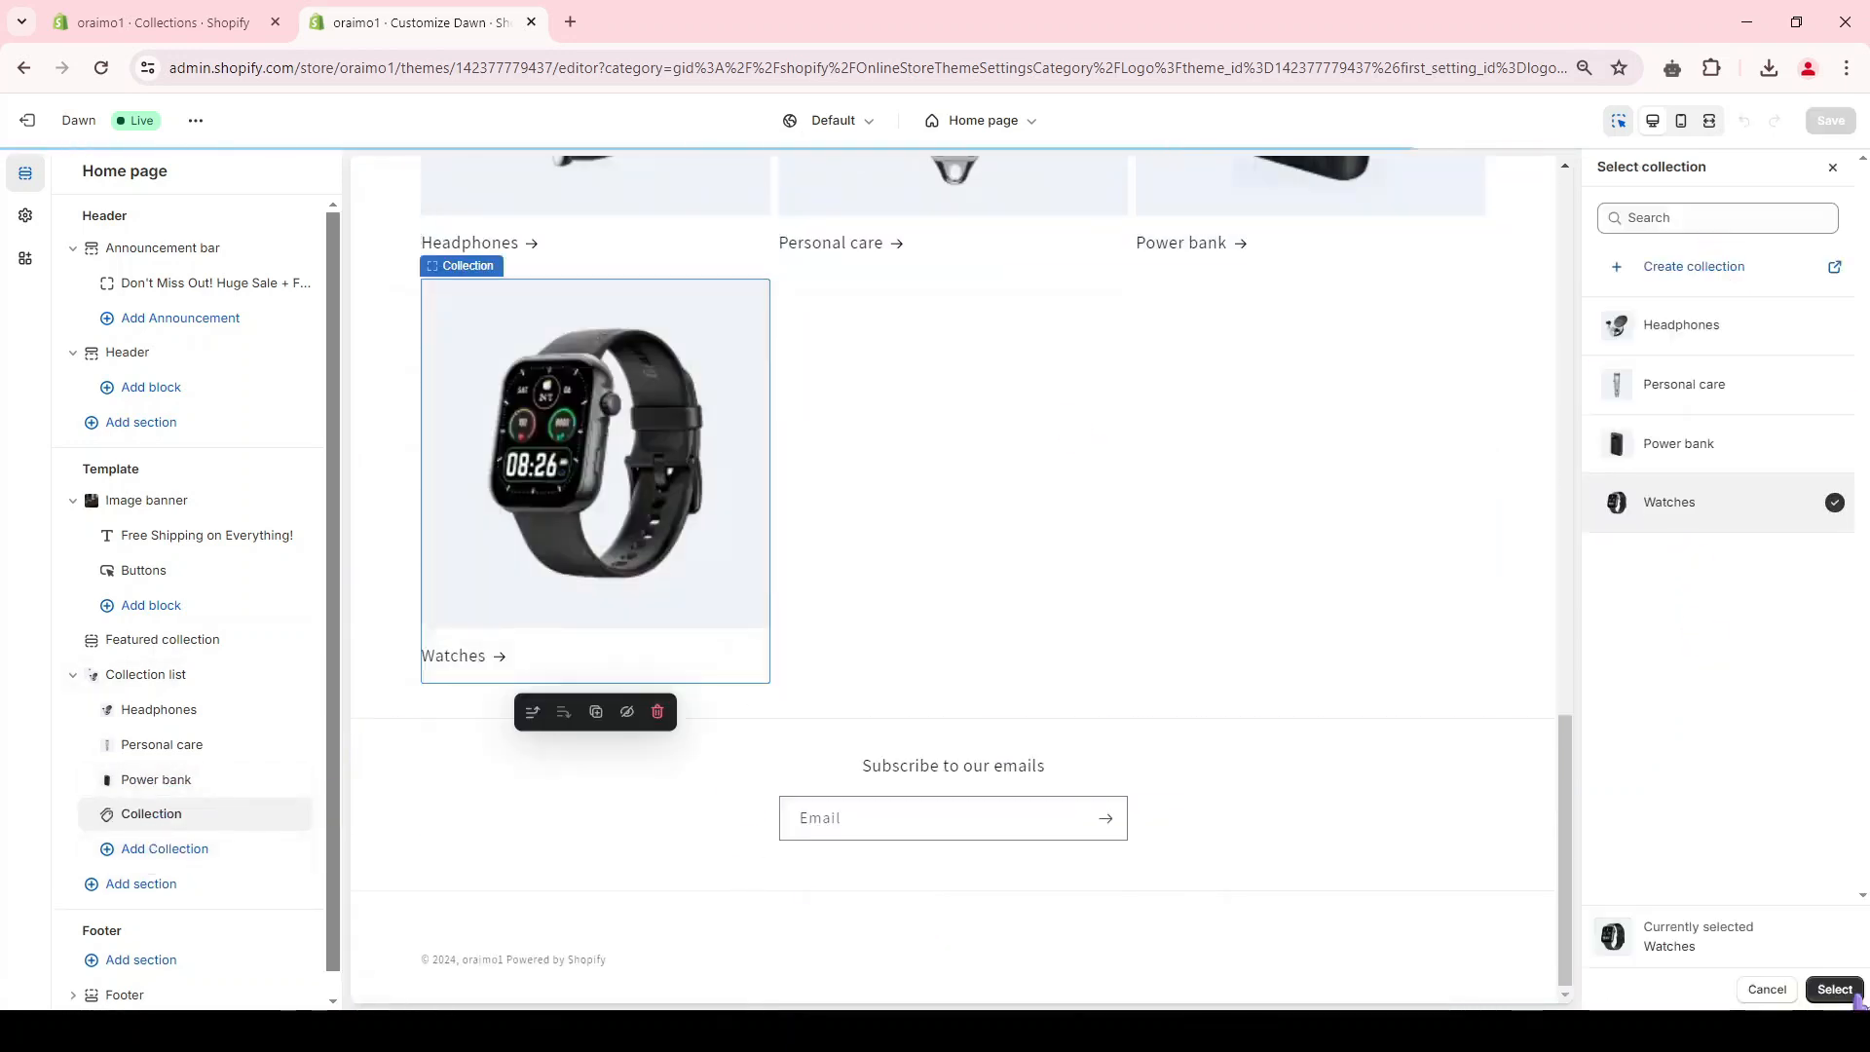
click(1850, 991)
Step: Set the collection list section's number of columns on desktop to 4
scroll(1198, 618, up, 5)
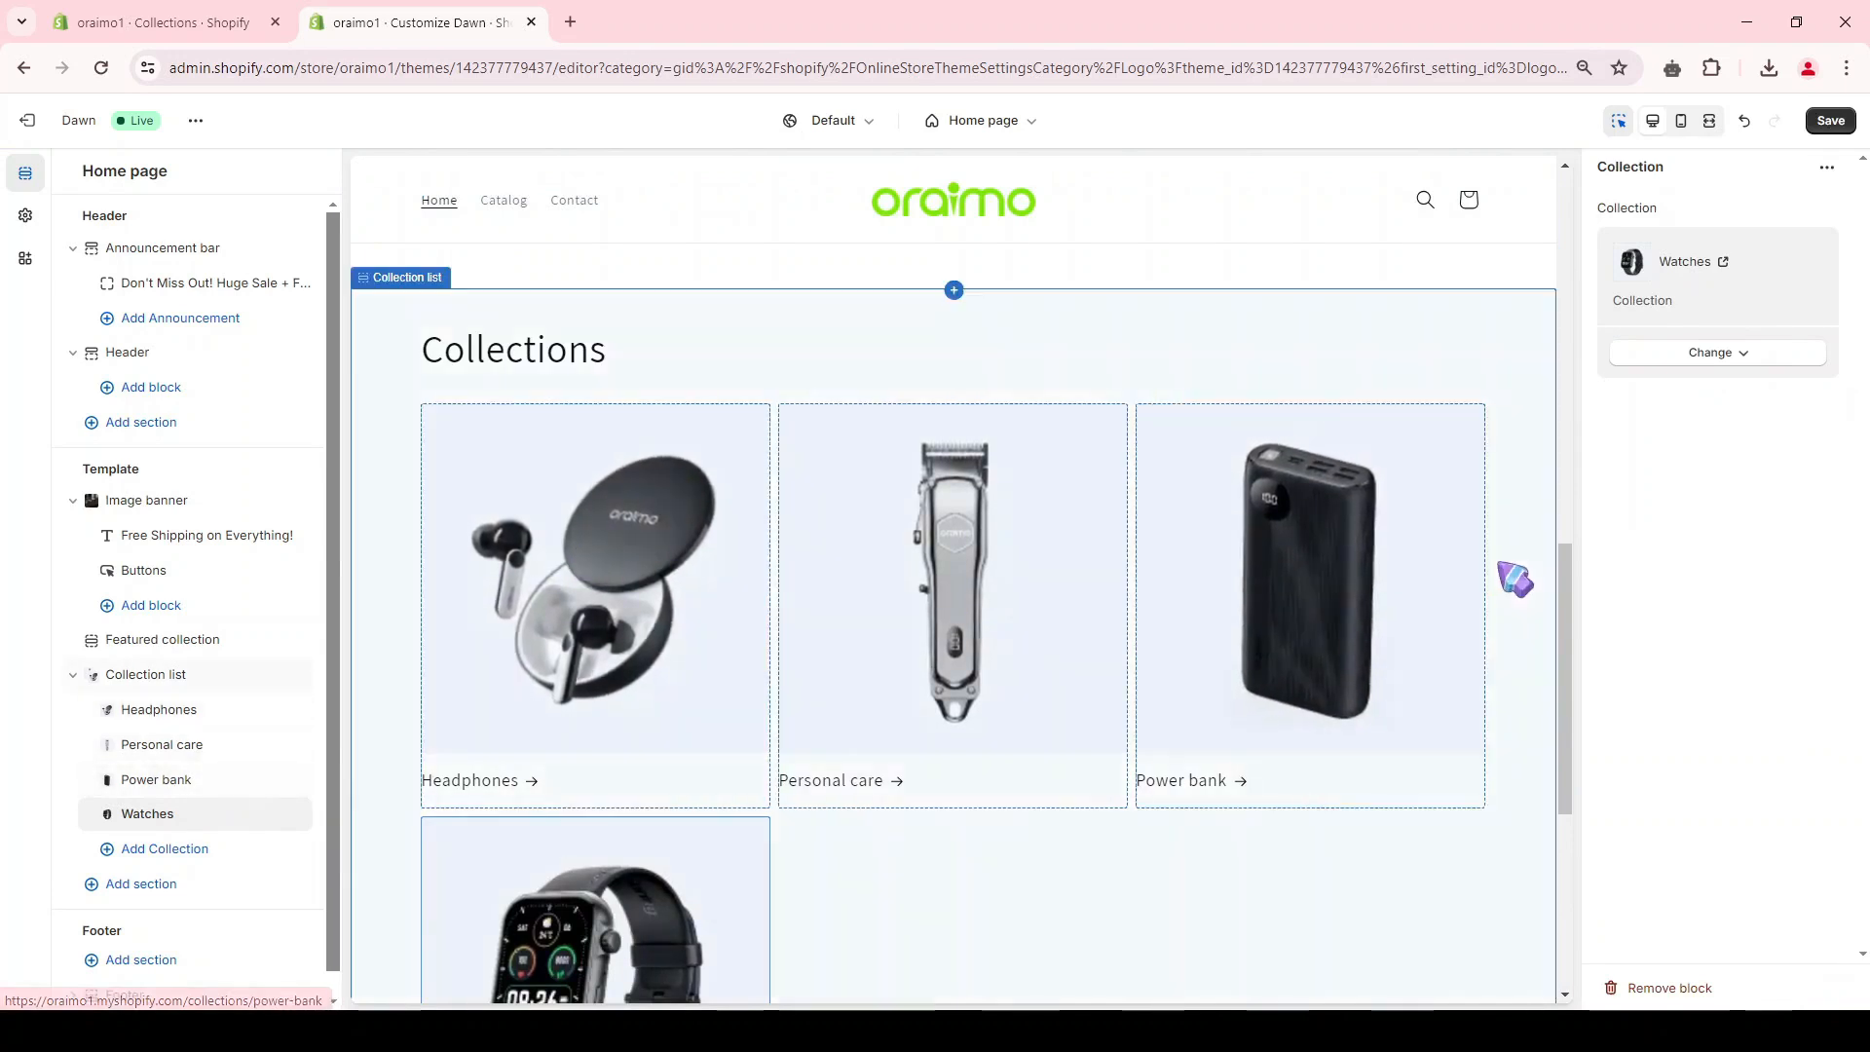
click(162, 679)
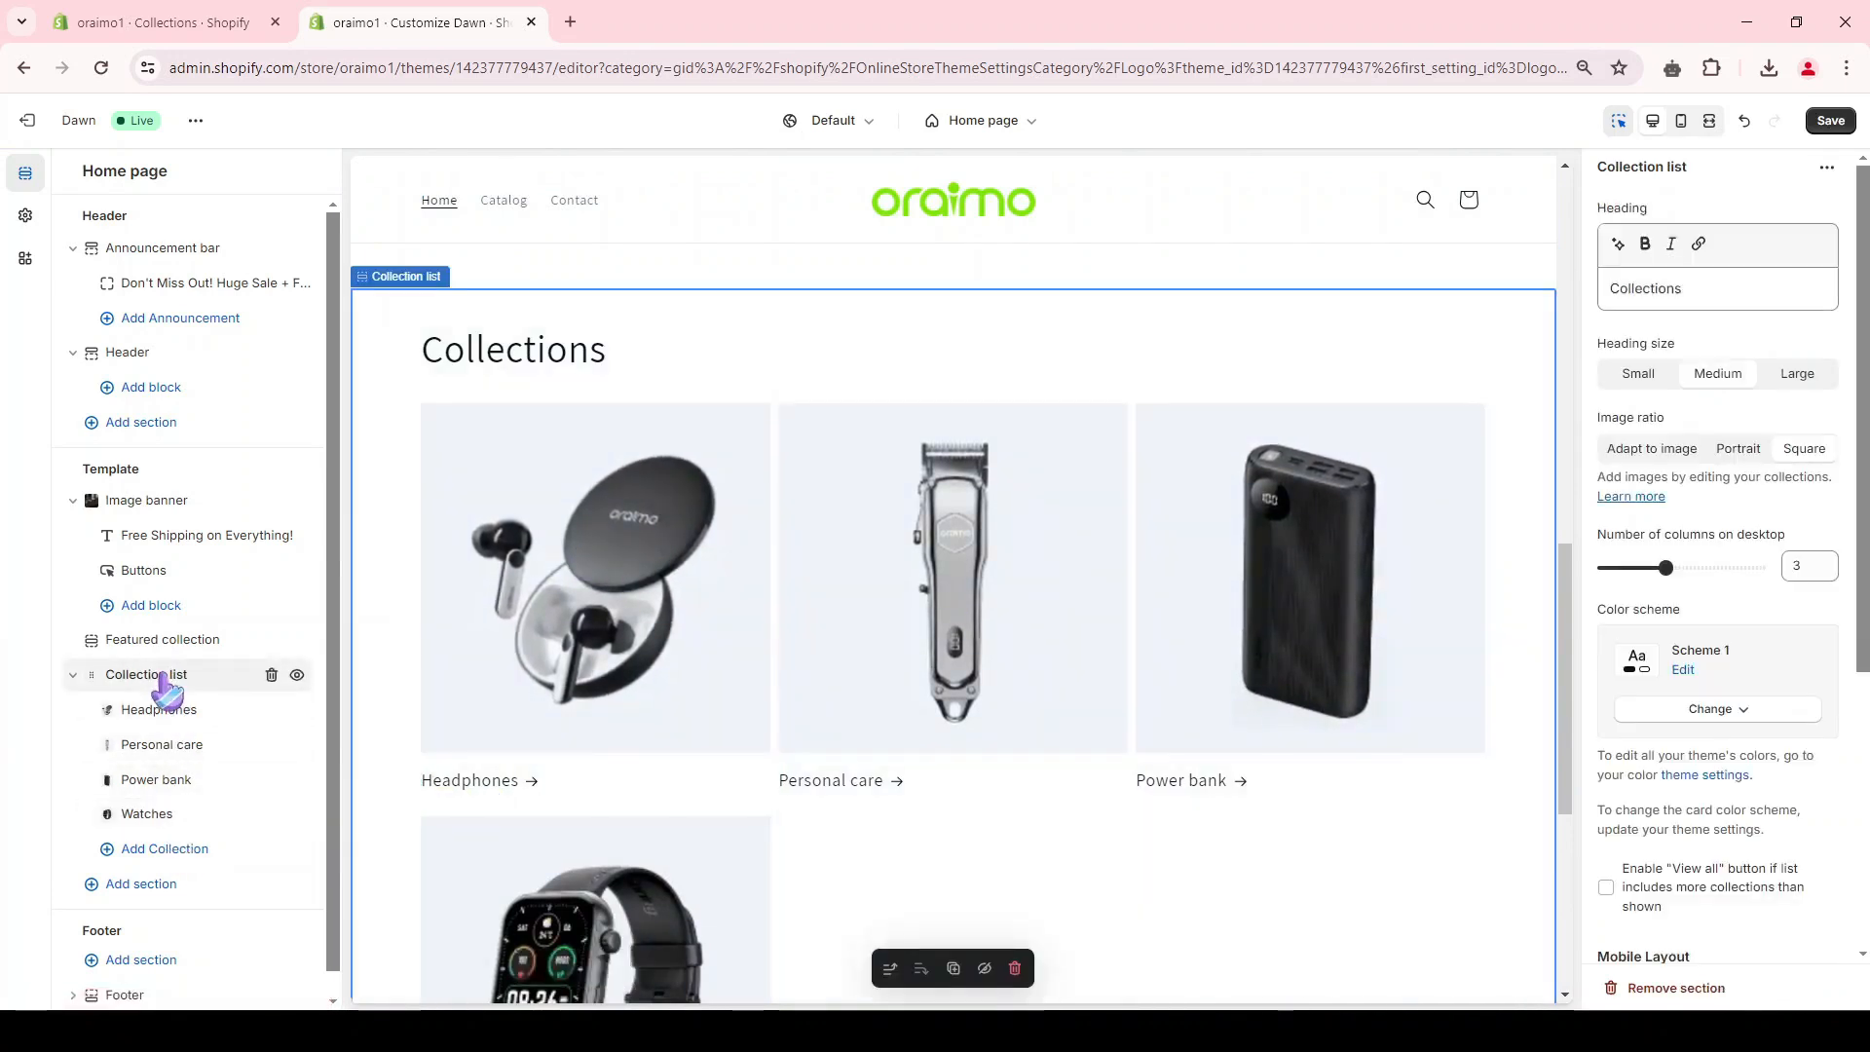
click(1795, 568)
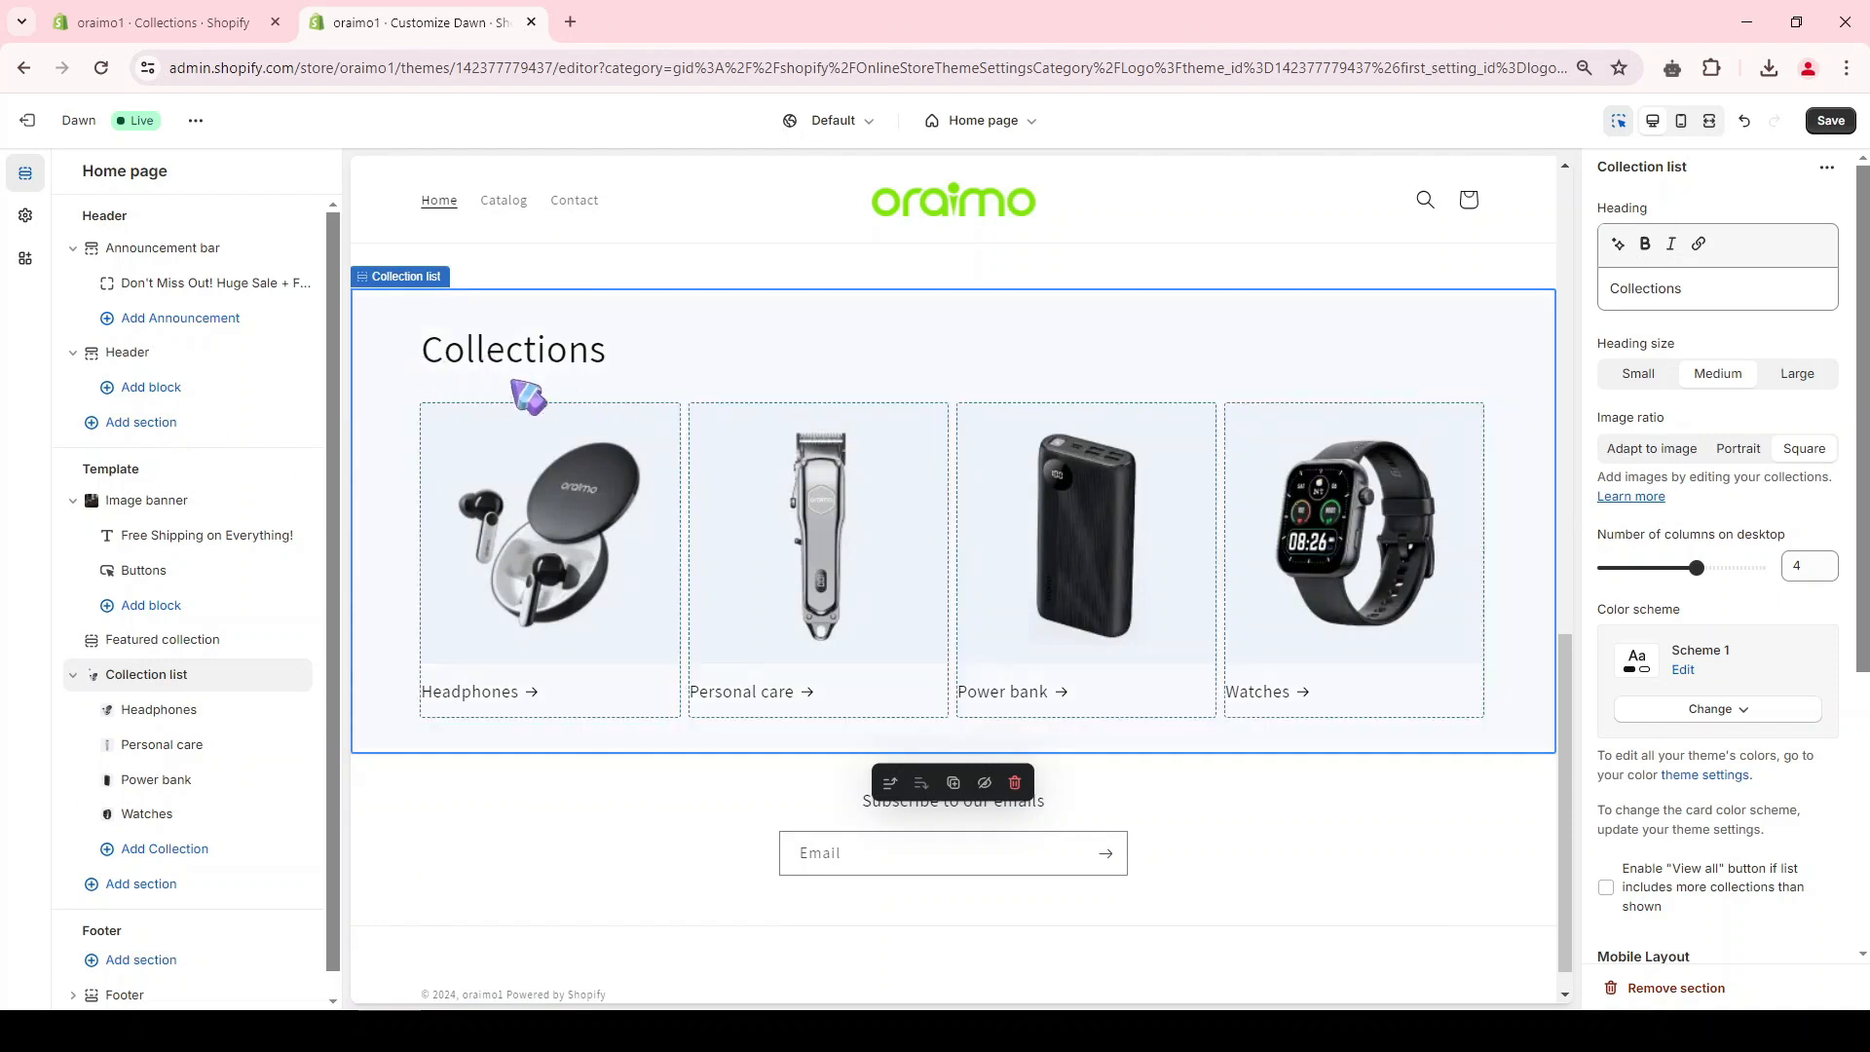
Step: Clear the collection list's heading and move the section above the featured collection, directly below the image banner
double_click(1653, 283)
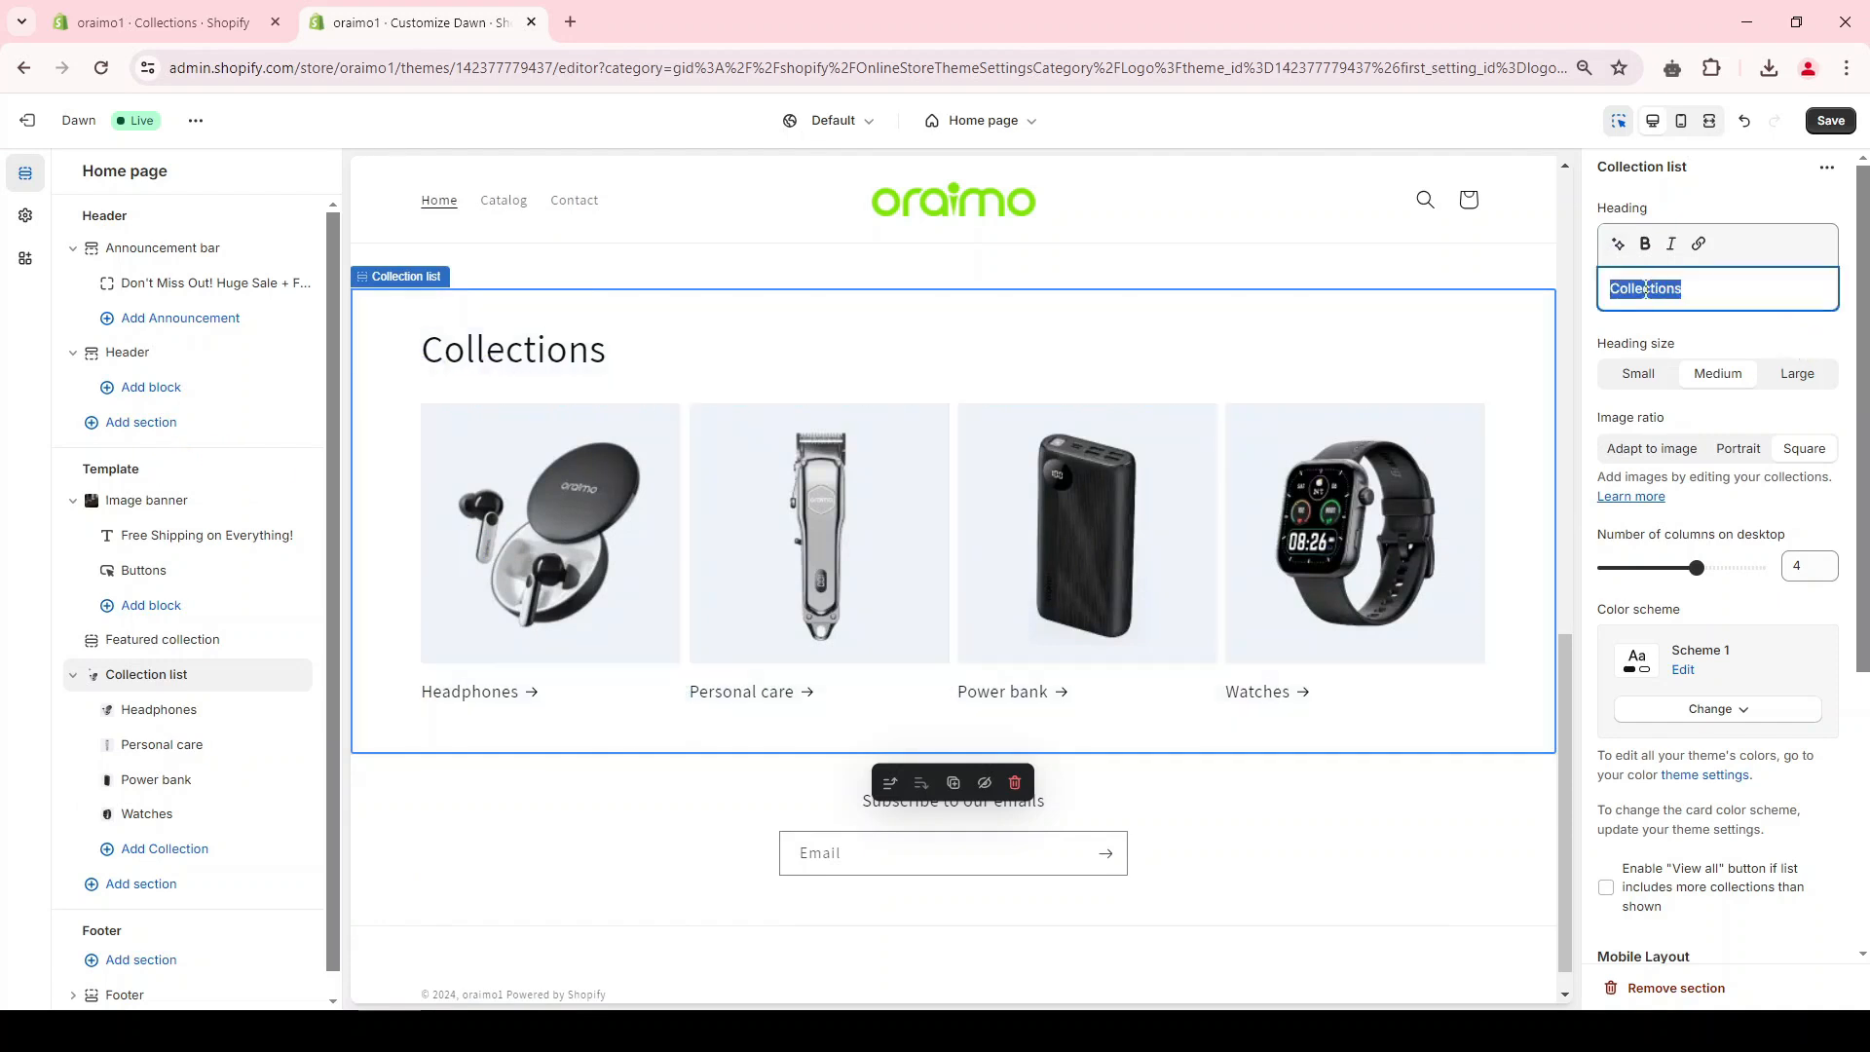
key(BackSpace)
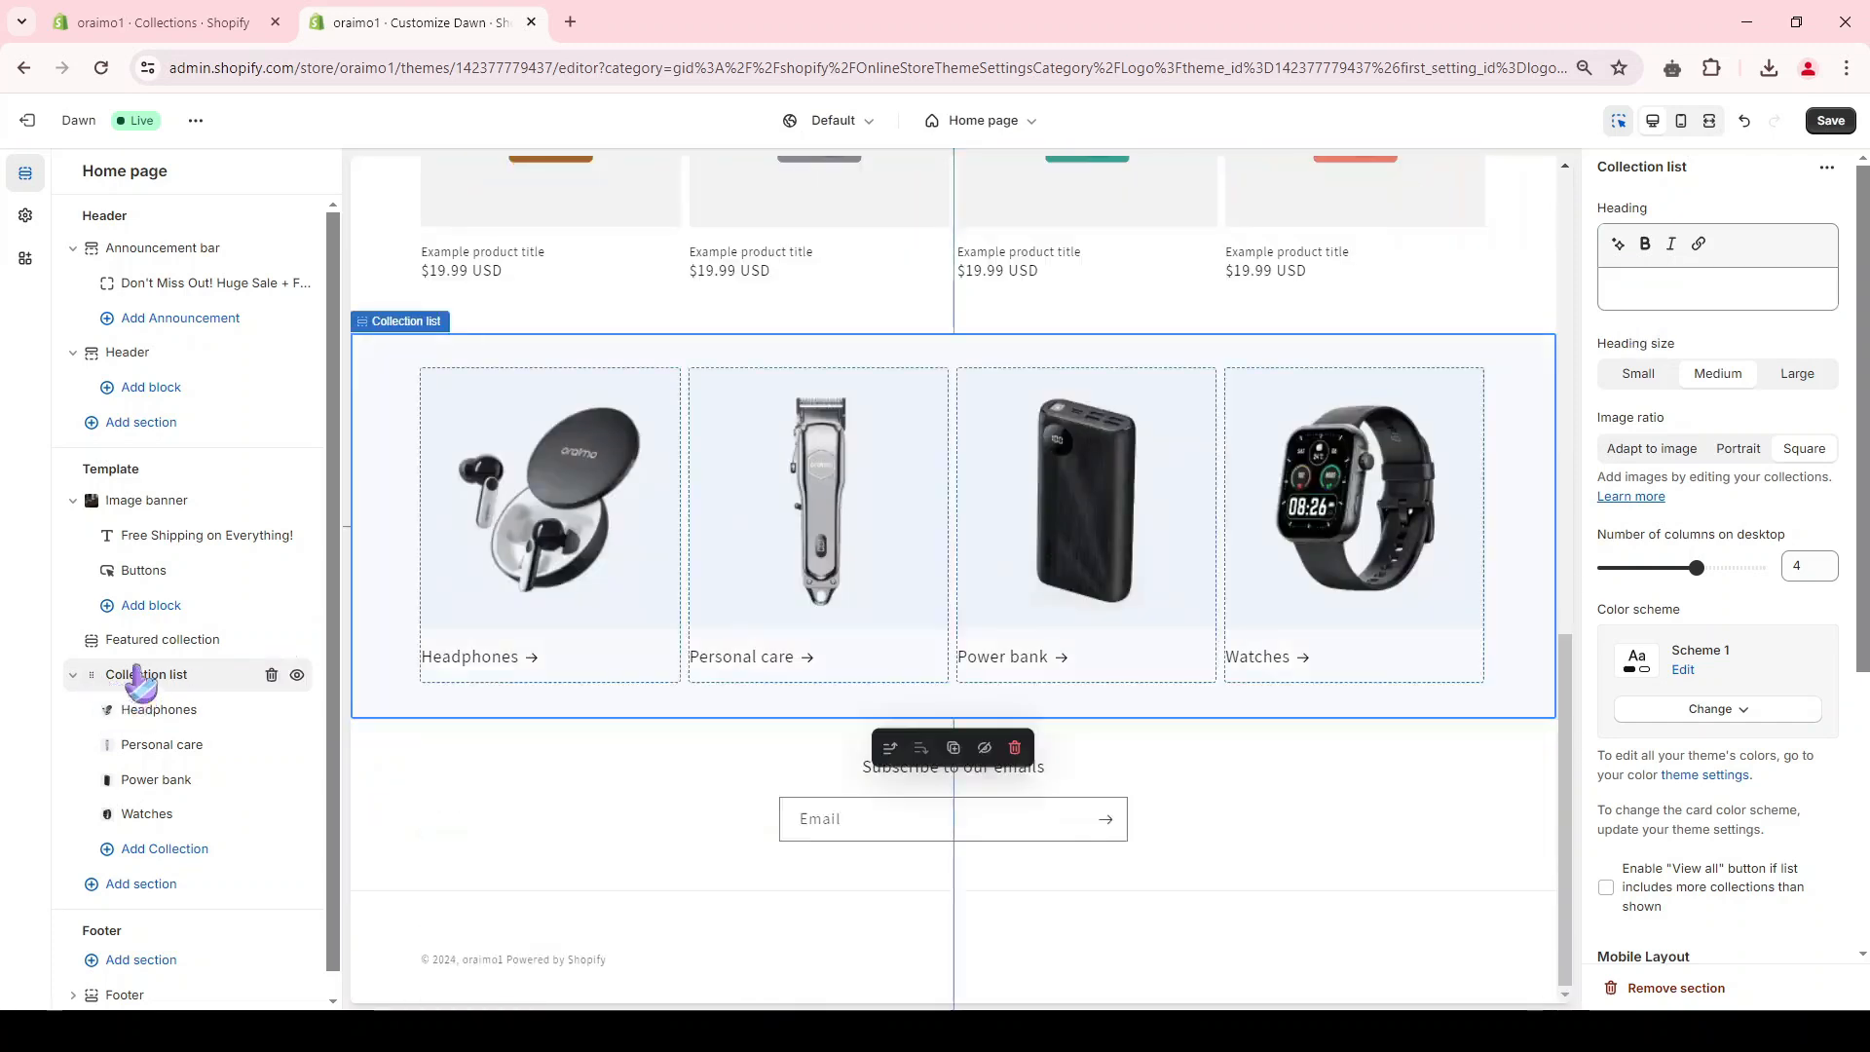
drag(137, 676, 151, 635)
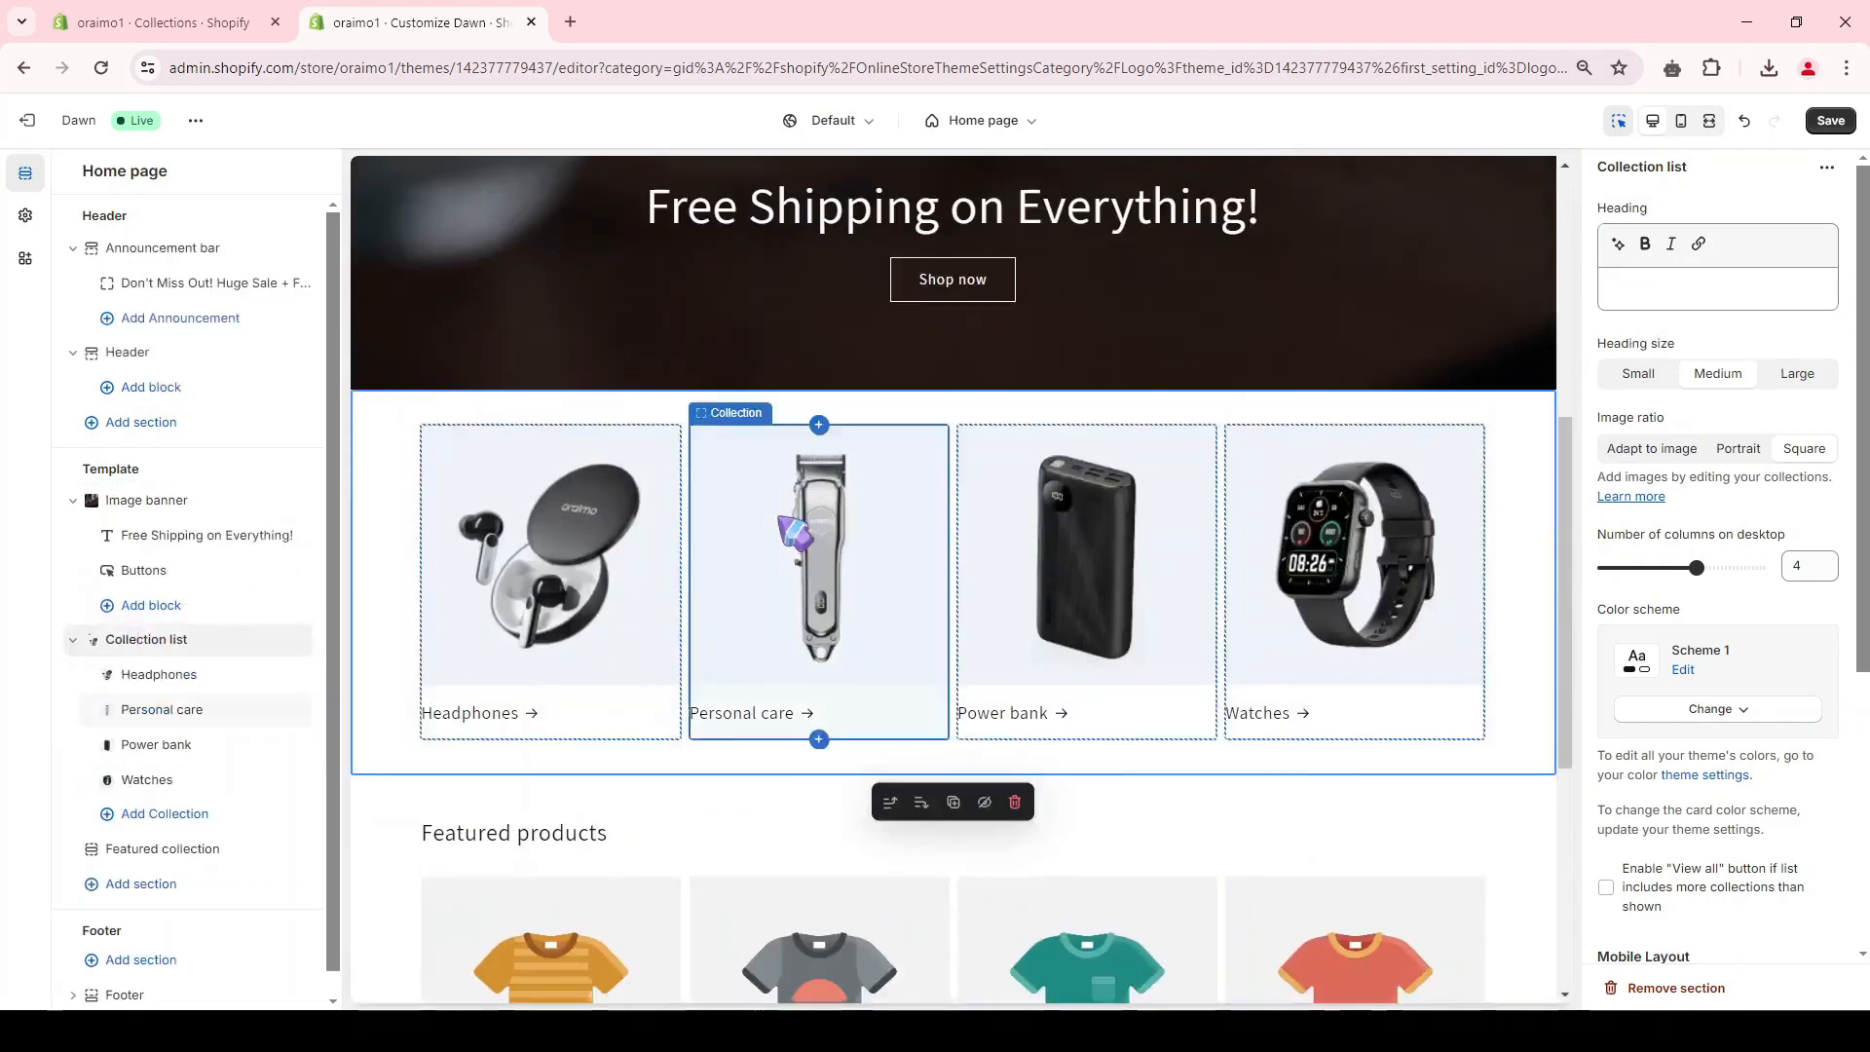
Step: Change the collection shown in the "Featured products" section to Headphones
scroll(1114, 659, down, 6)
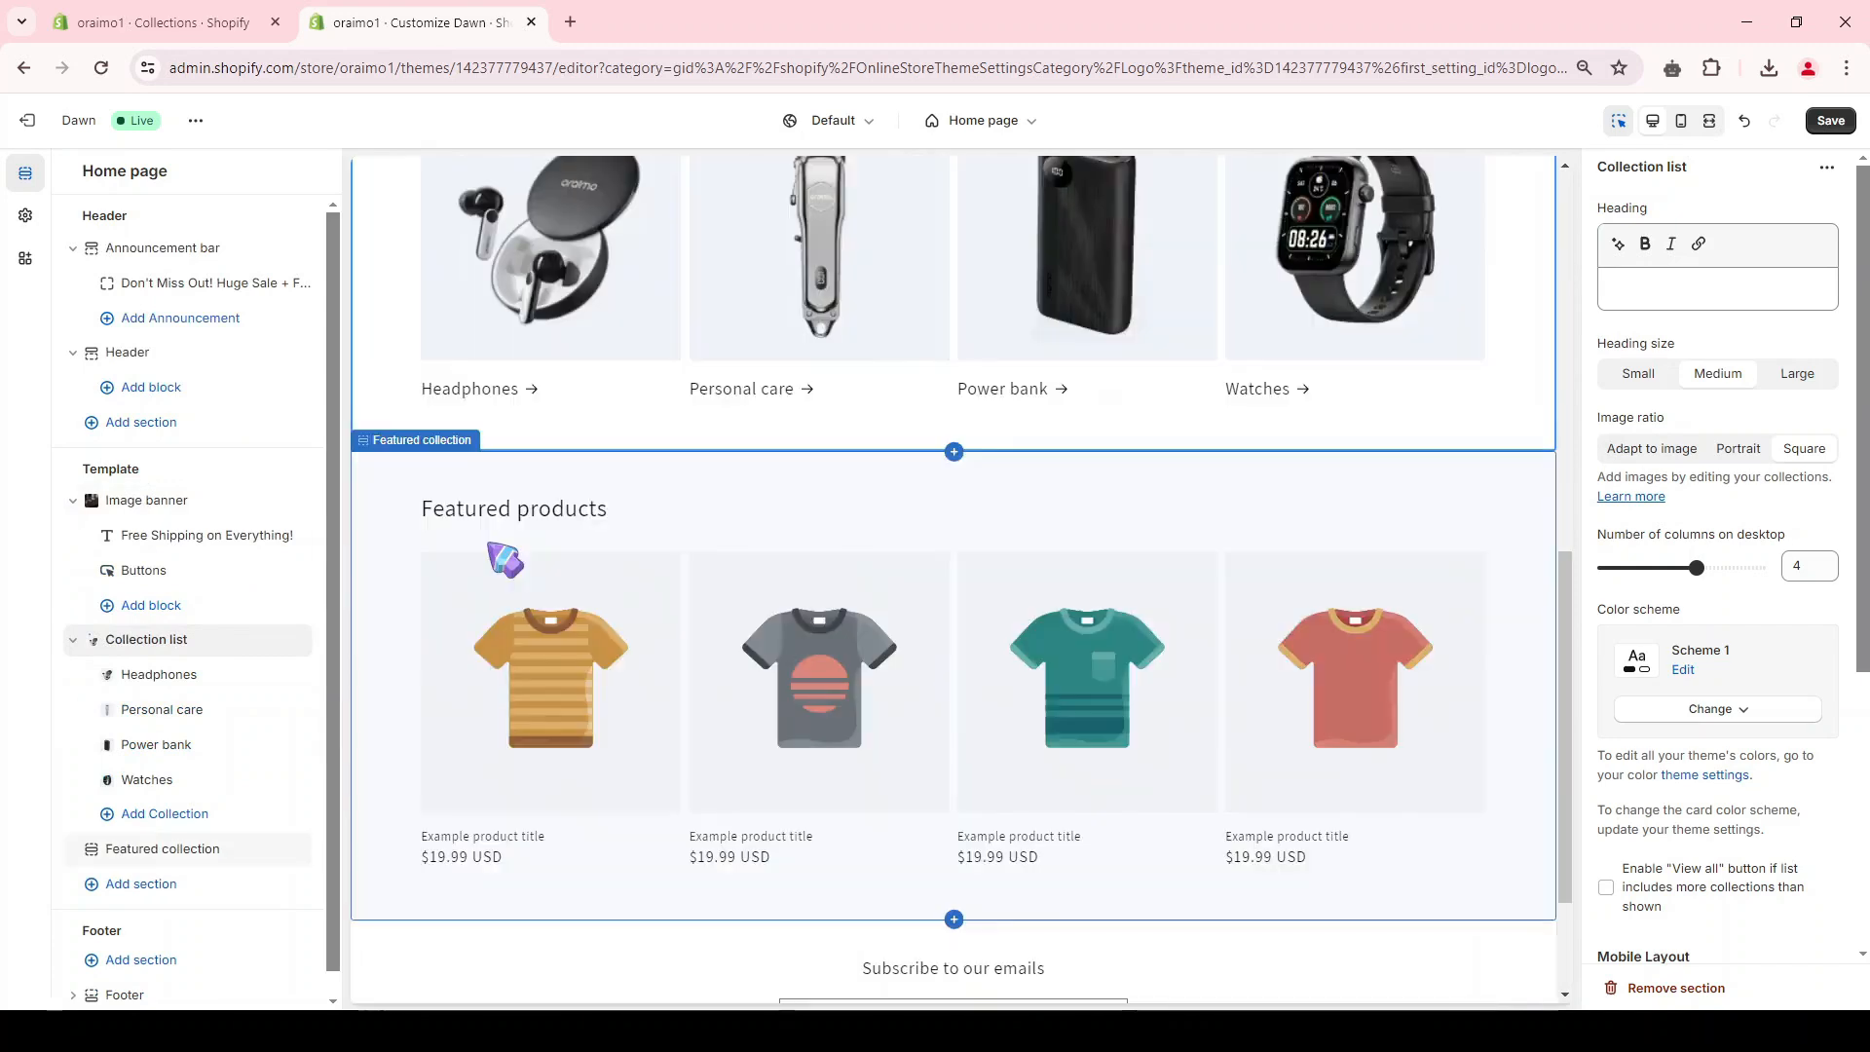
click(565, 529)
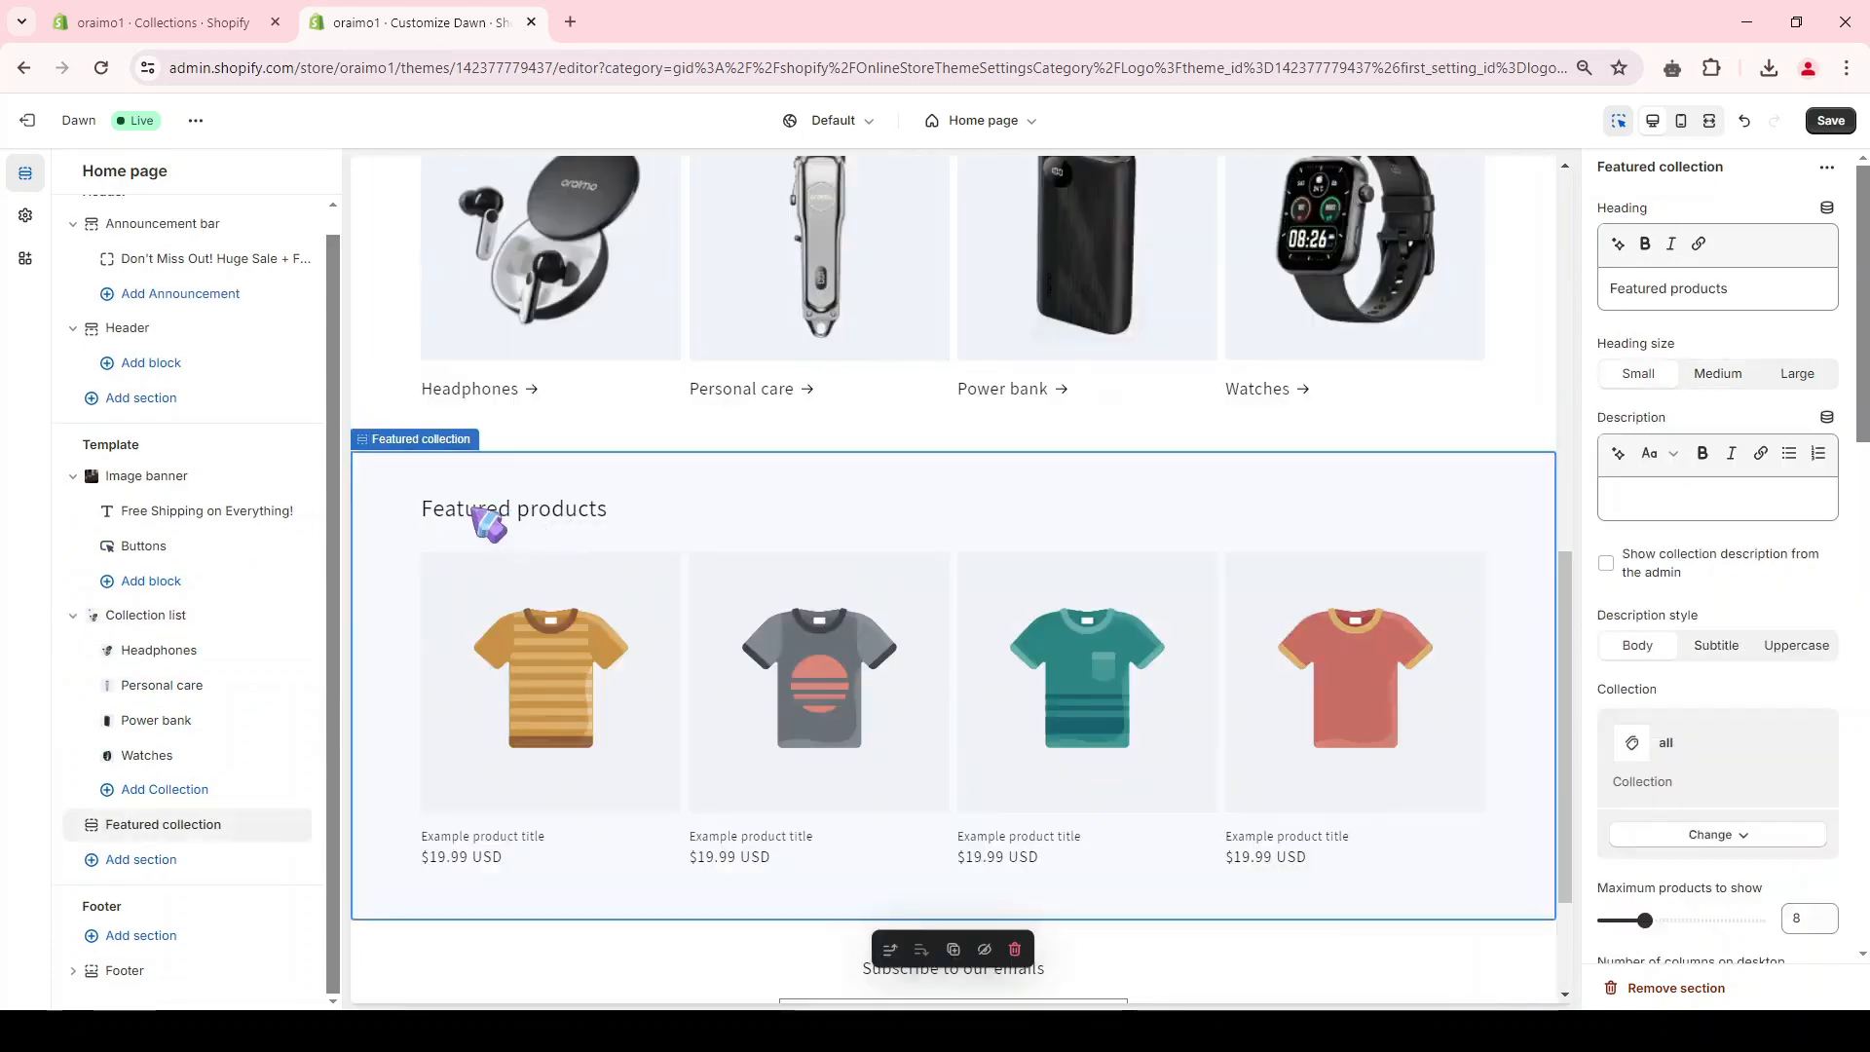
click(1697, 840)
click(1730, 877)
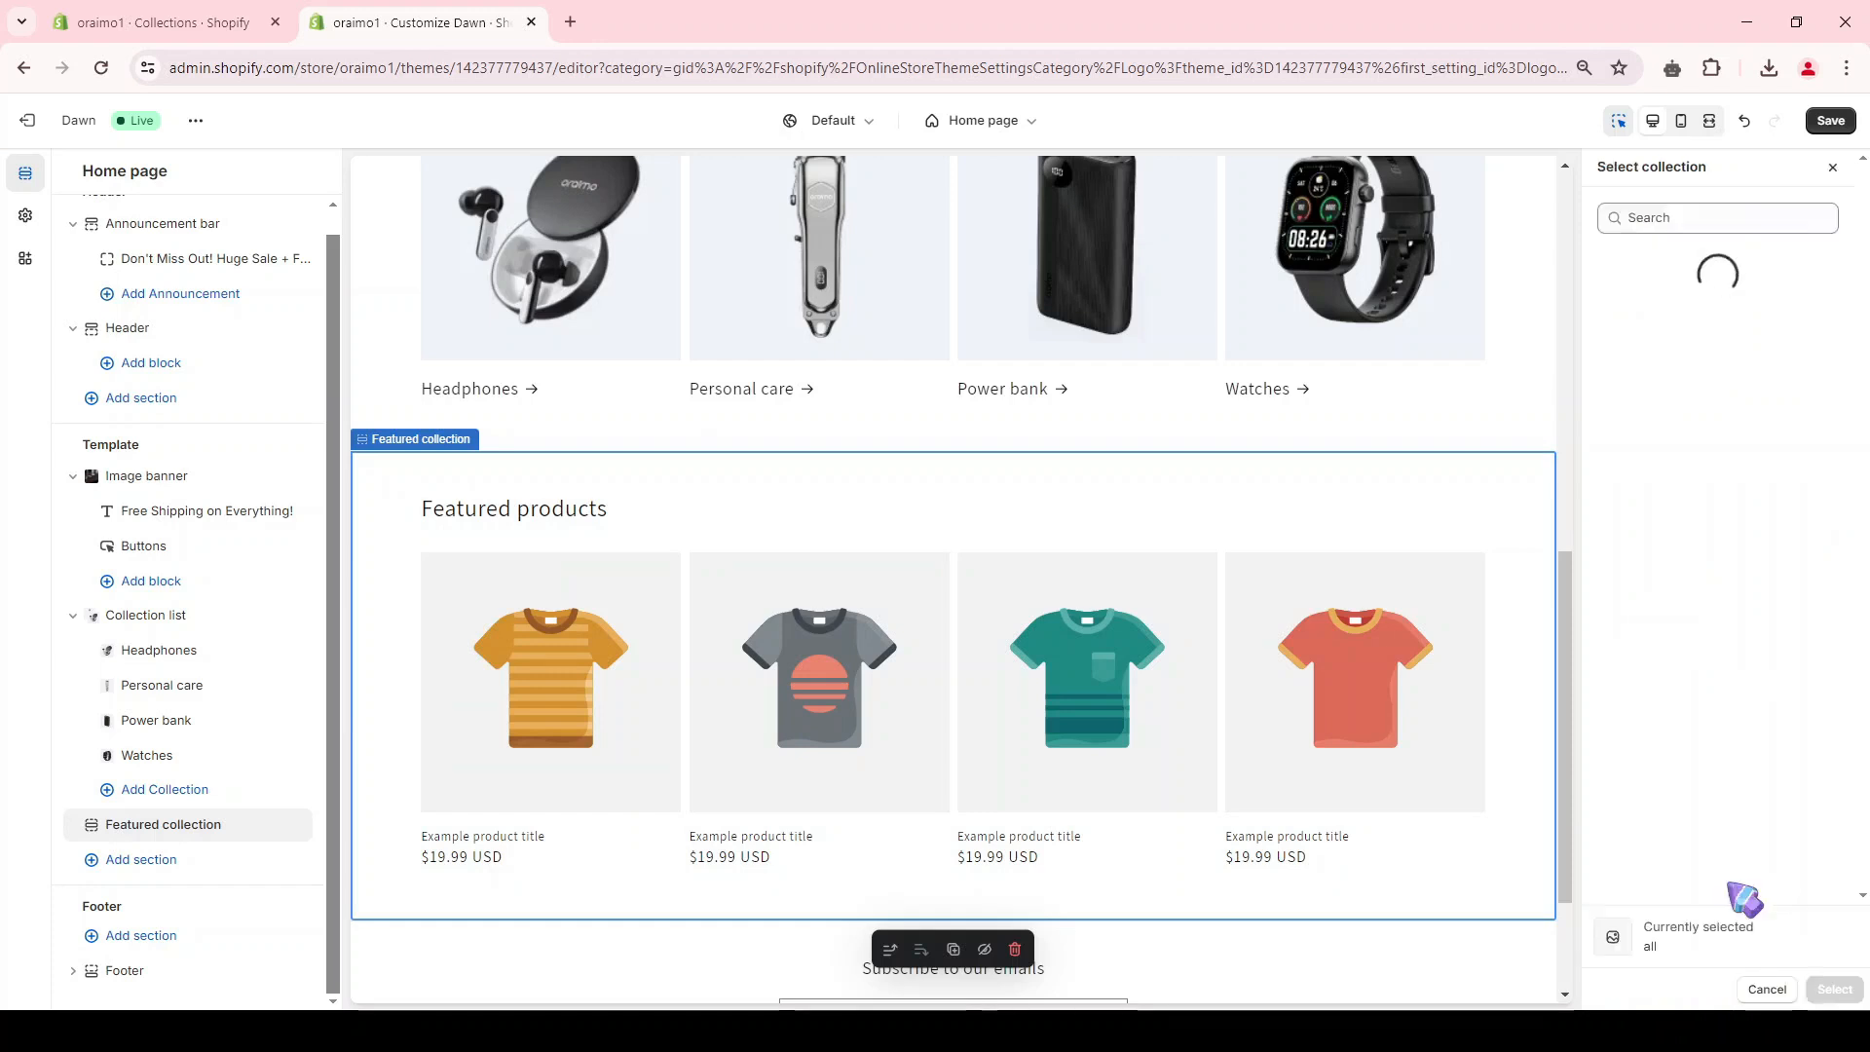
click(1685, 383)
click(1684, 325)
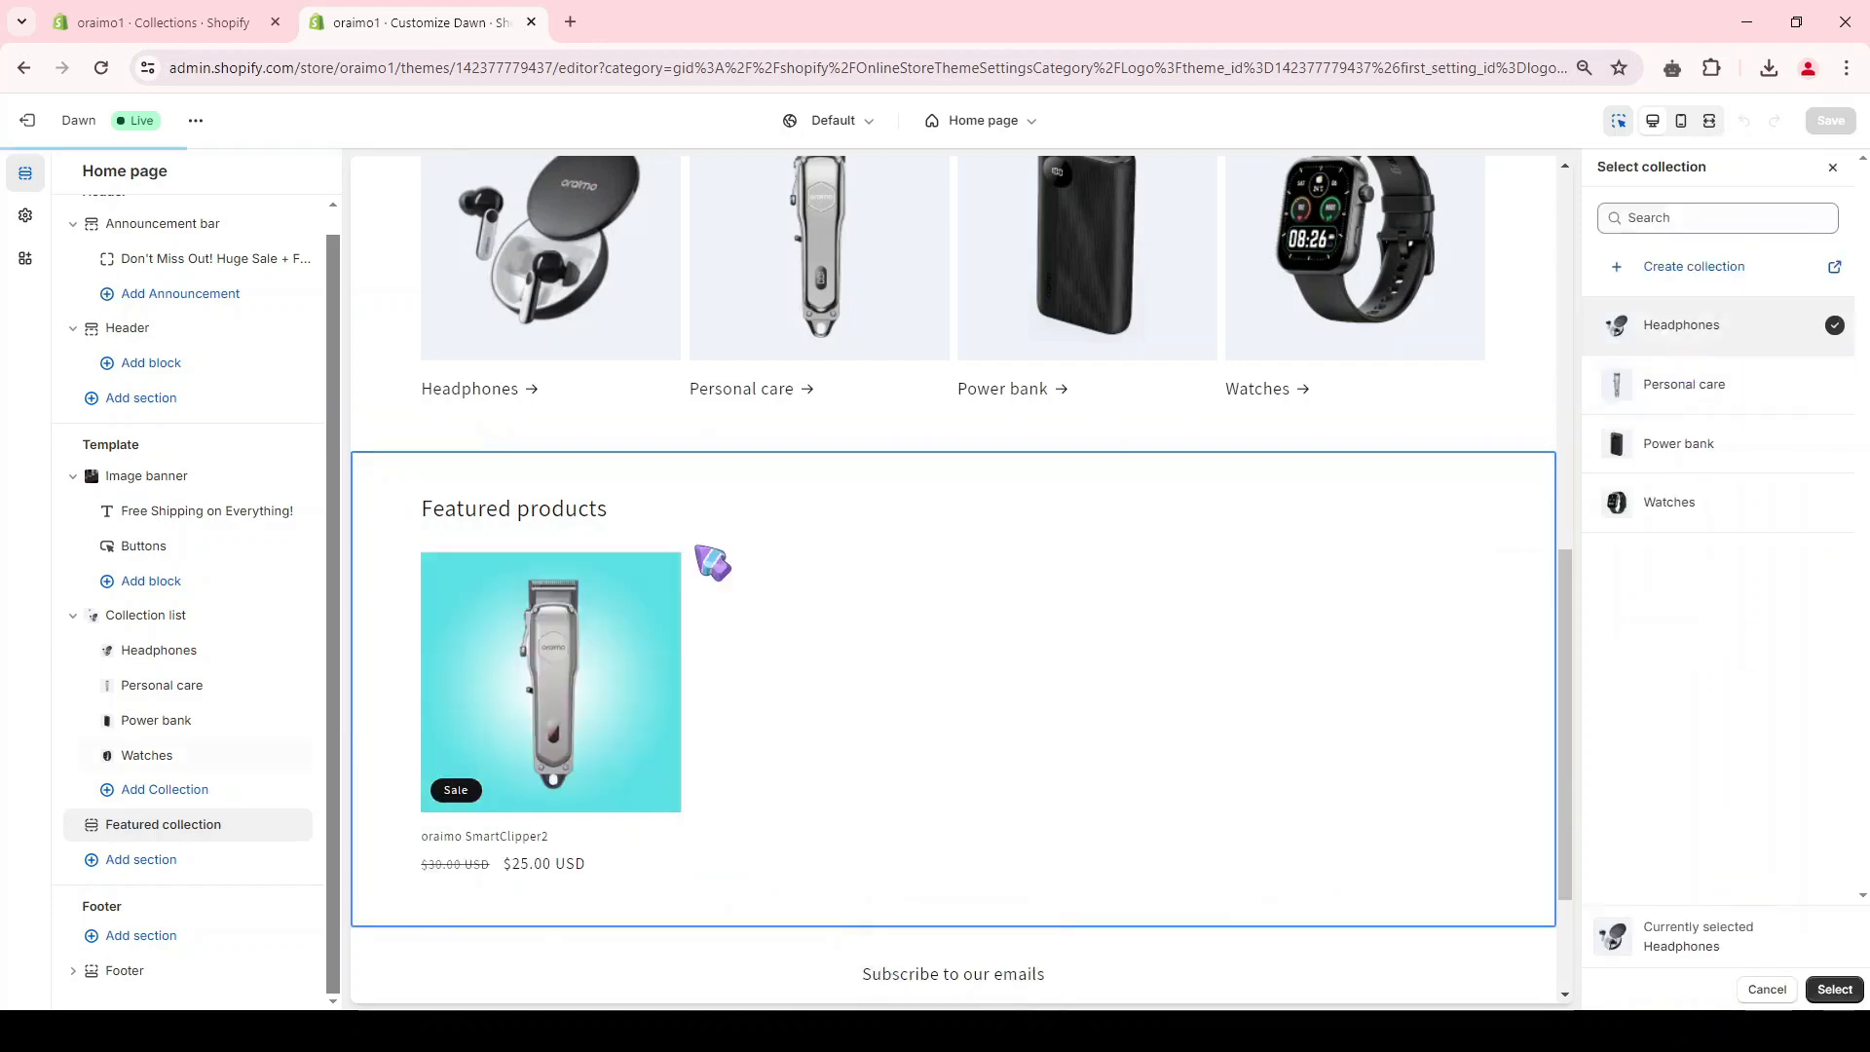
click(1835, 990)
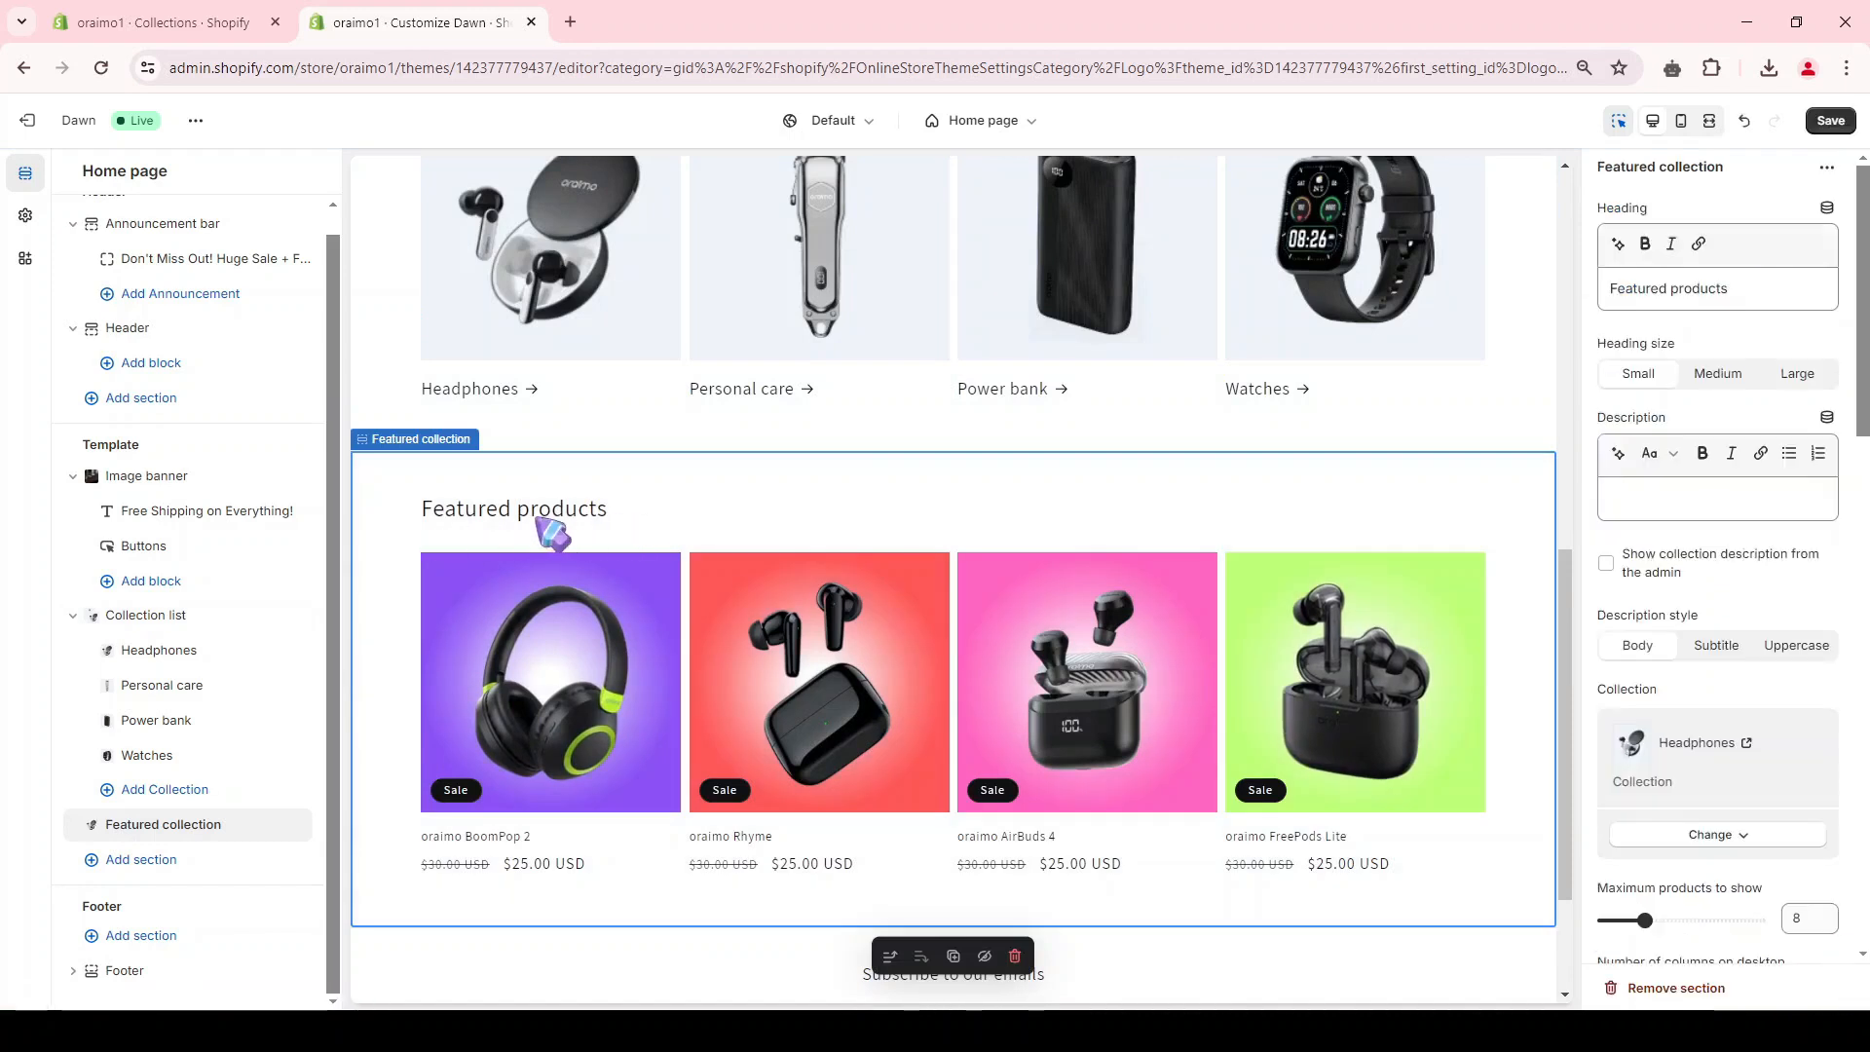
triple_click(1687, 289)
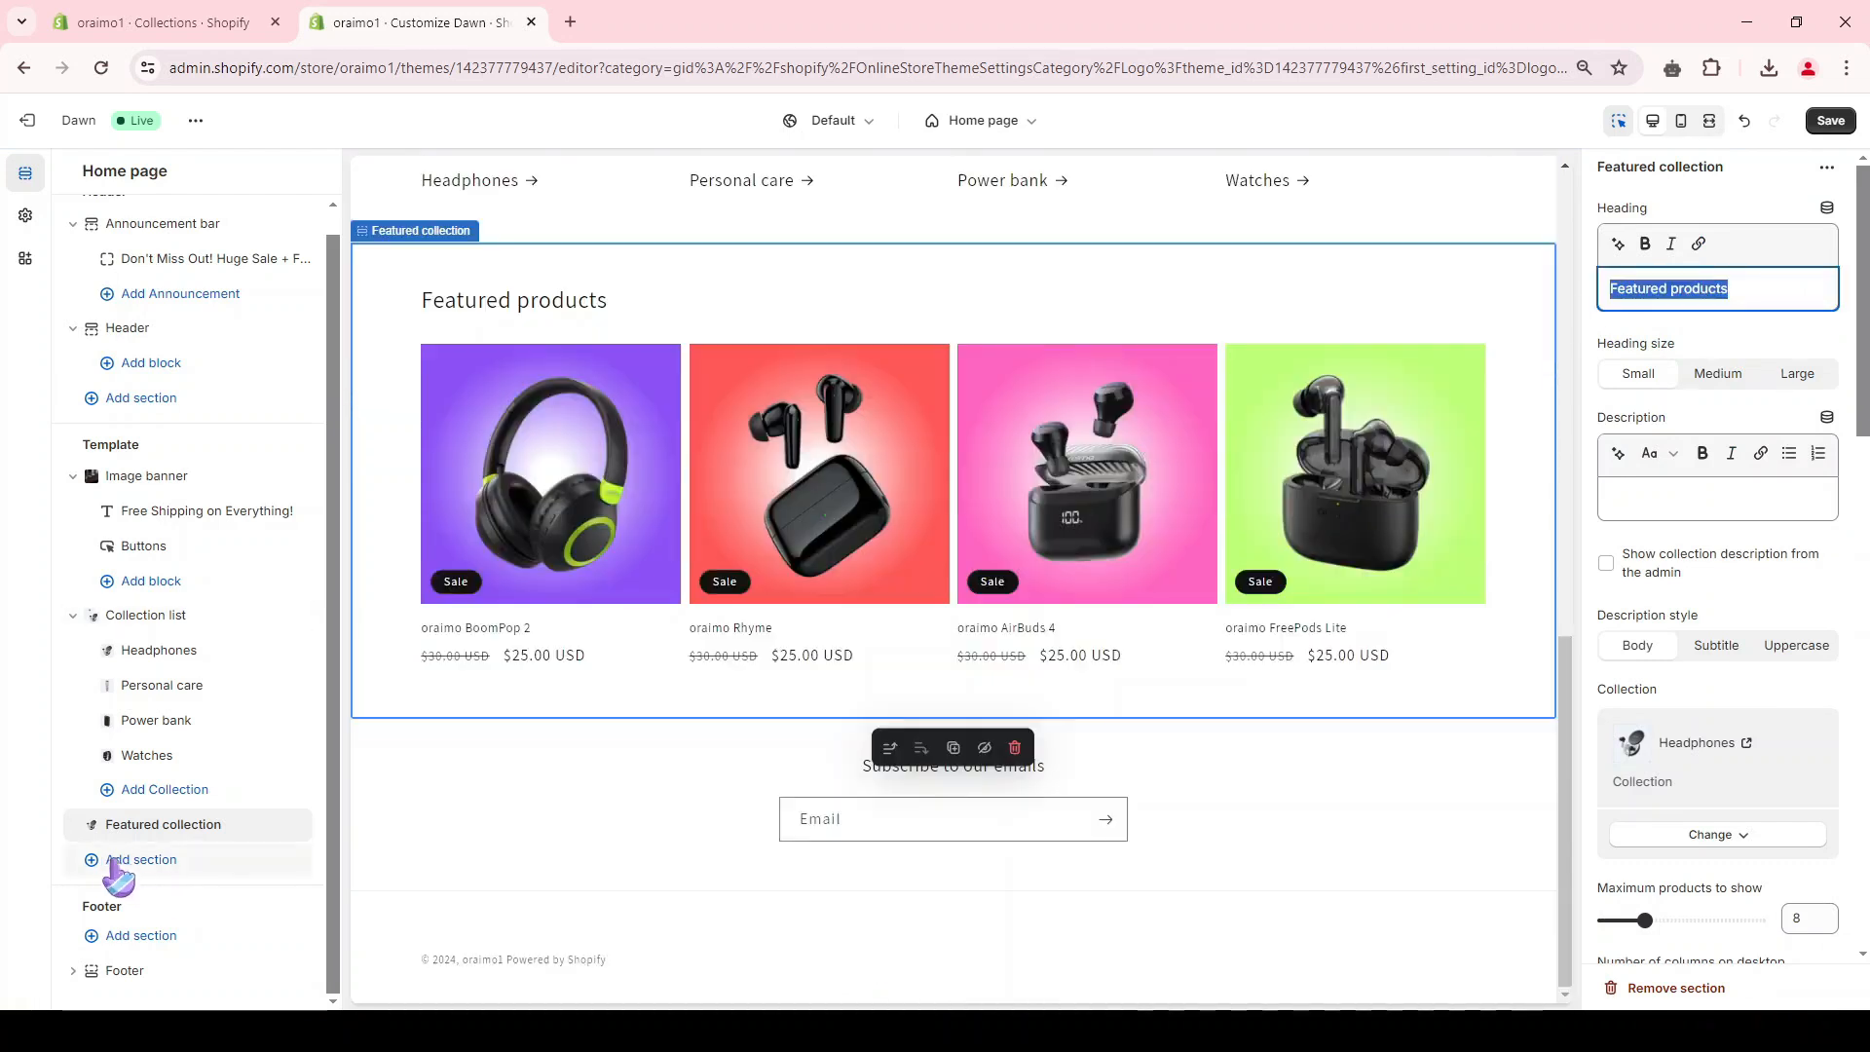
Step: Try adding a second featured collection section below the first one, showing the Watches collection
click(166, 869)
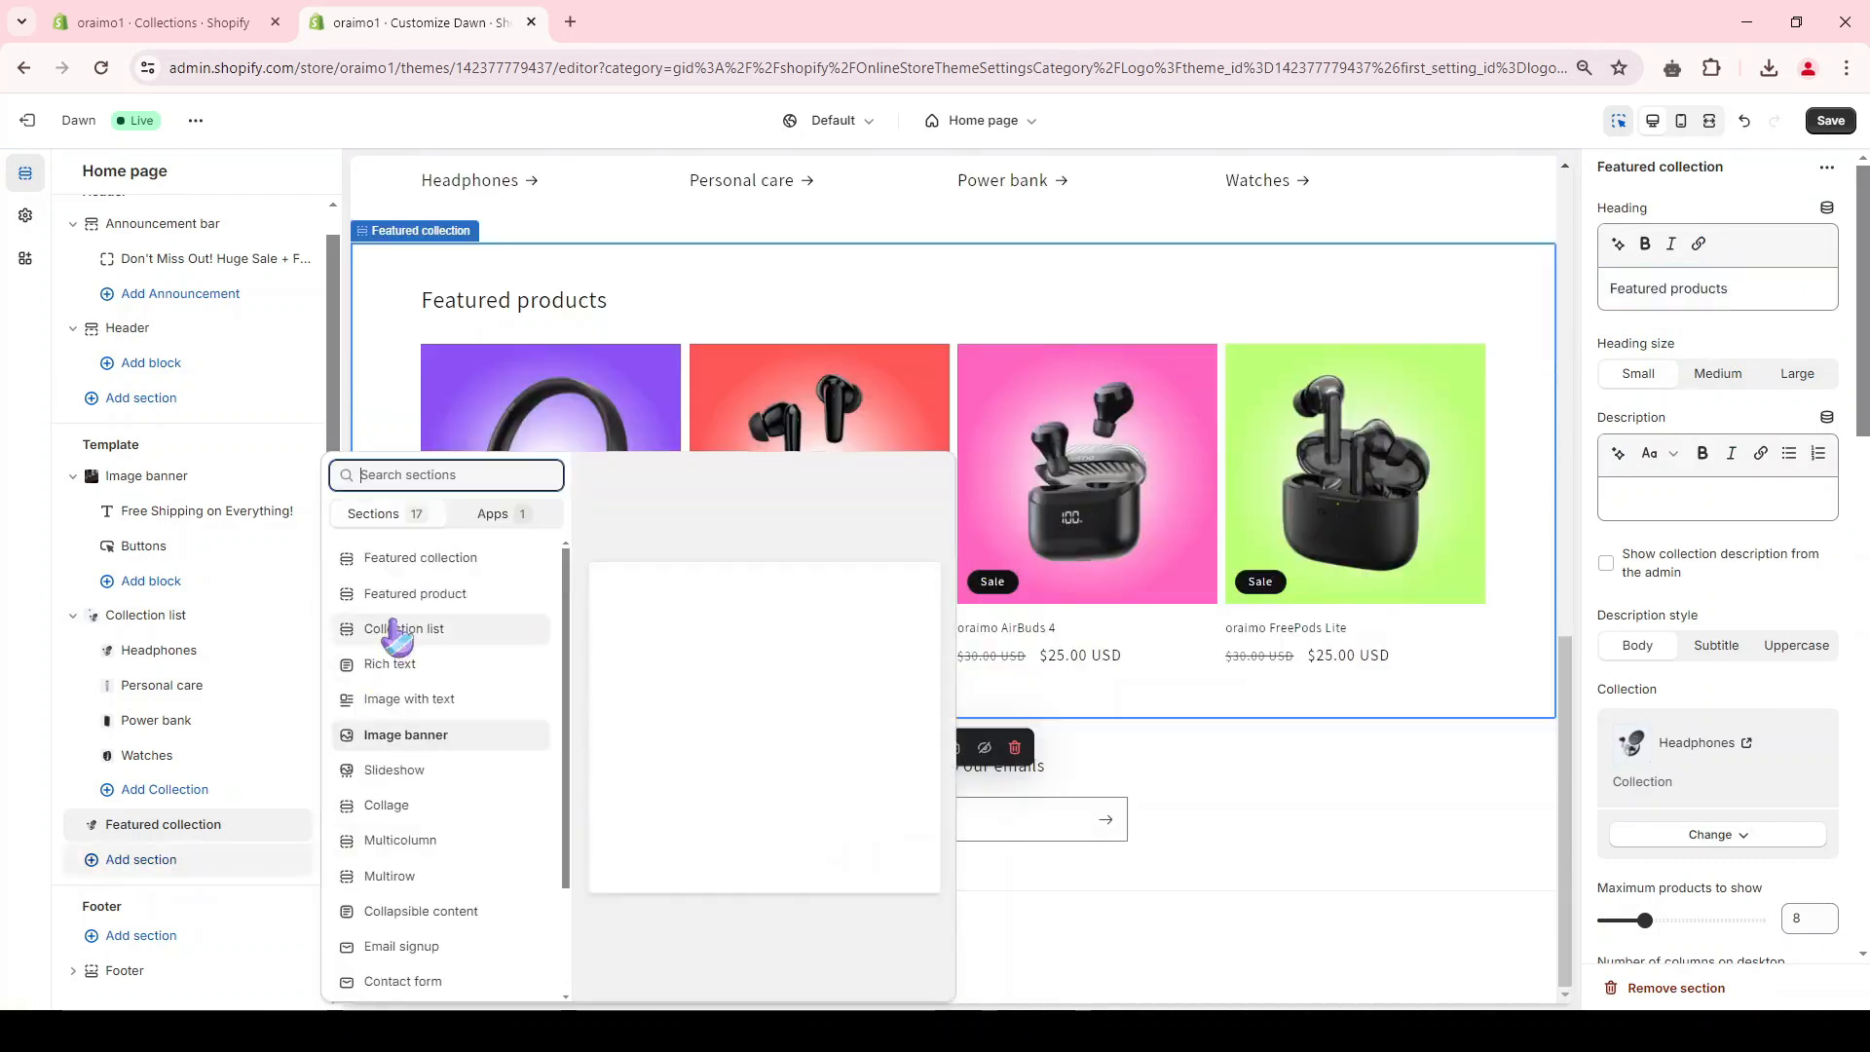
click(400, 570)
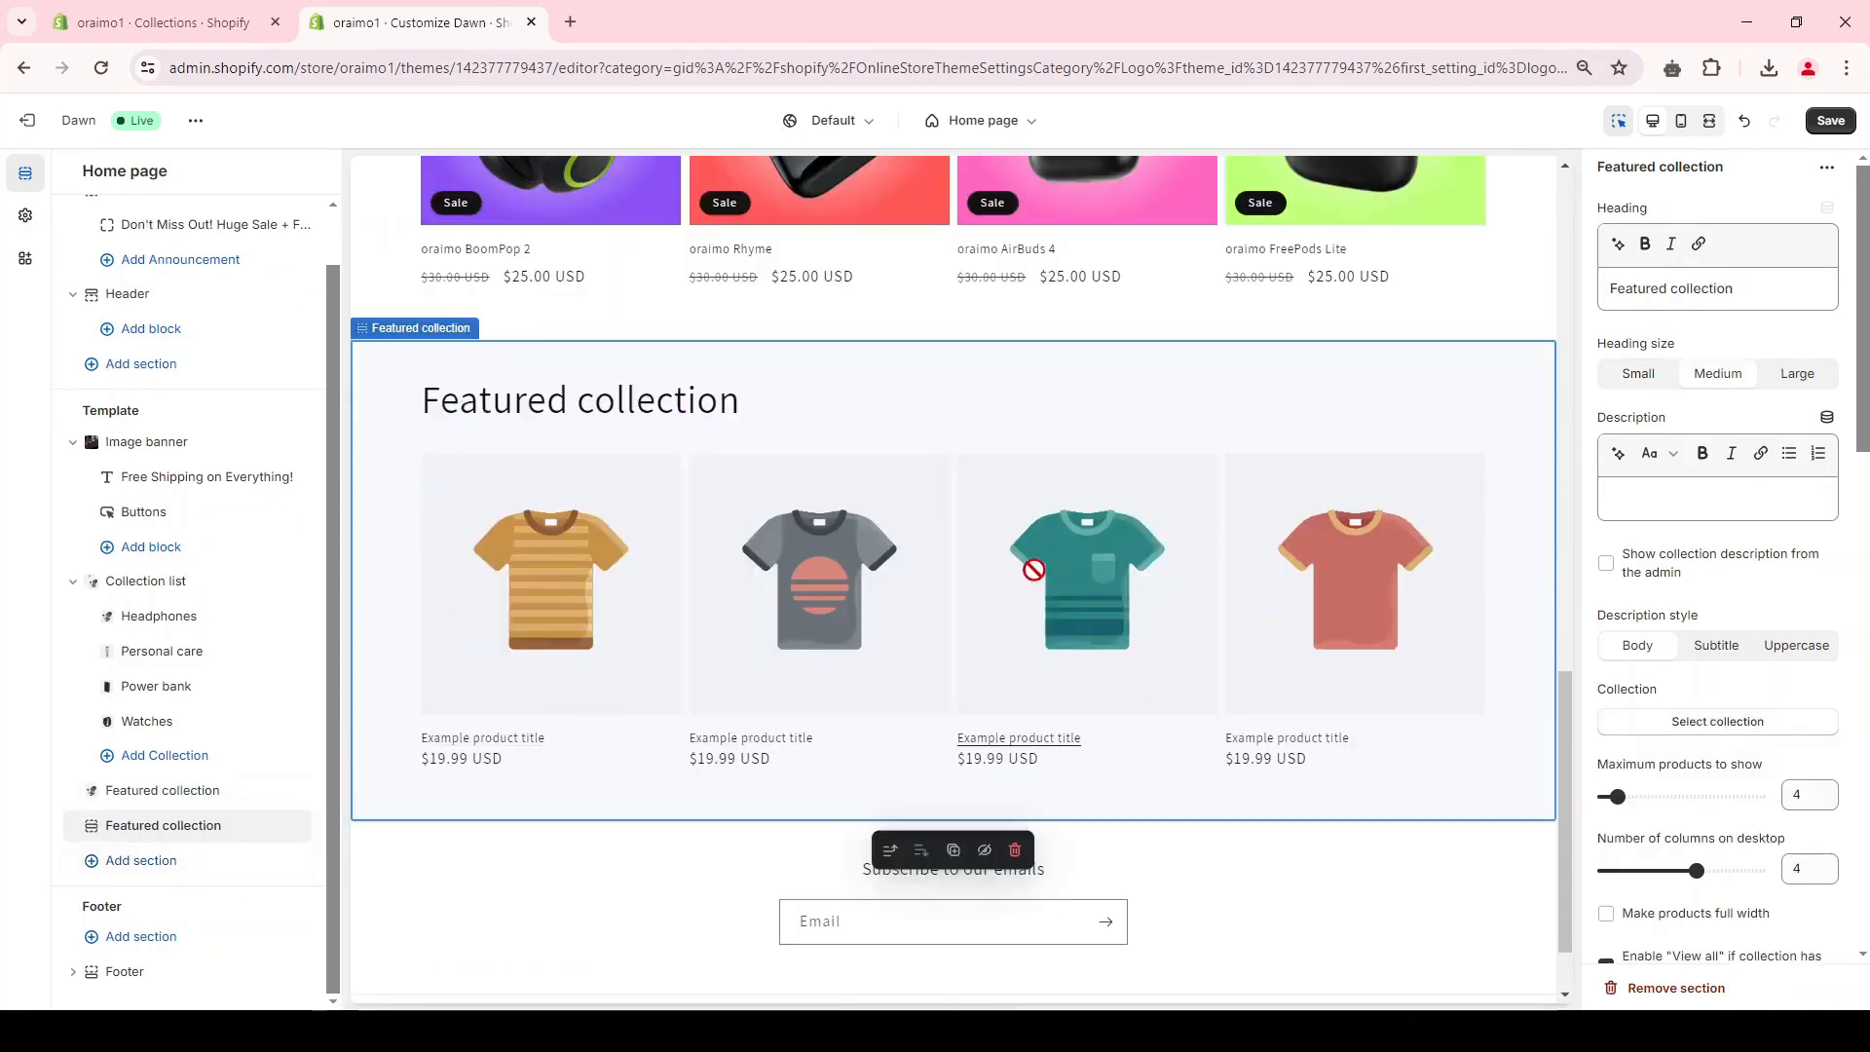
scroll(1048, 572, up, 6)
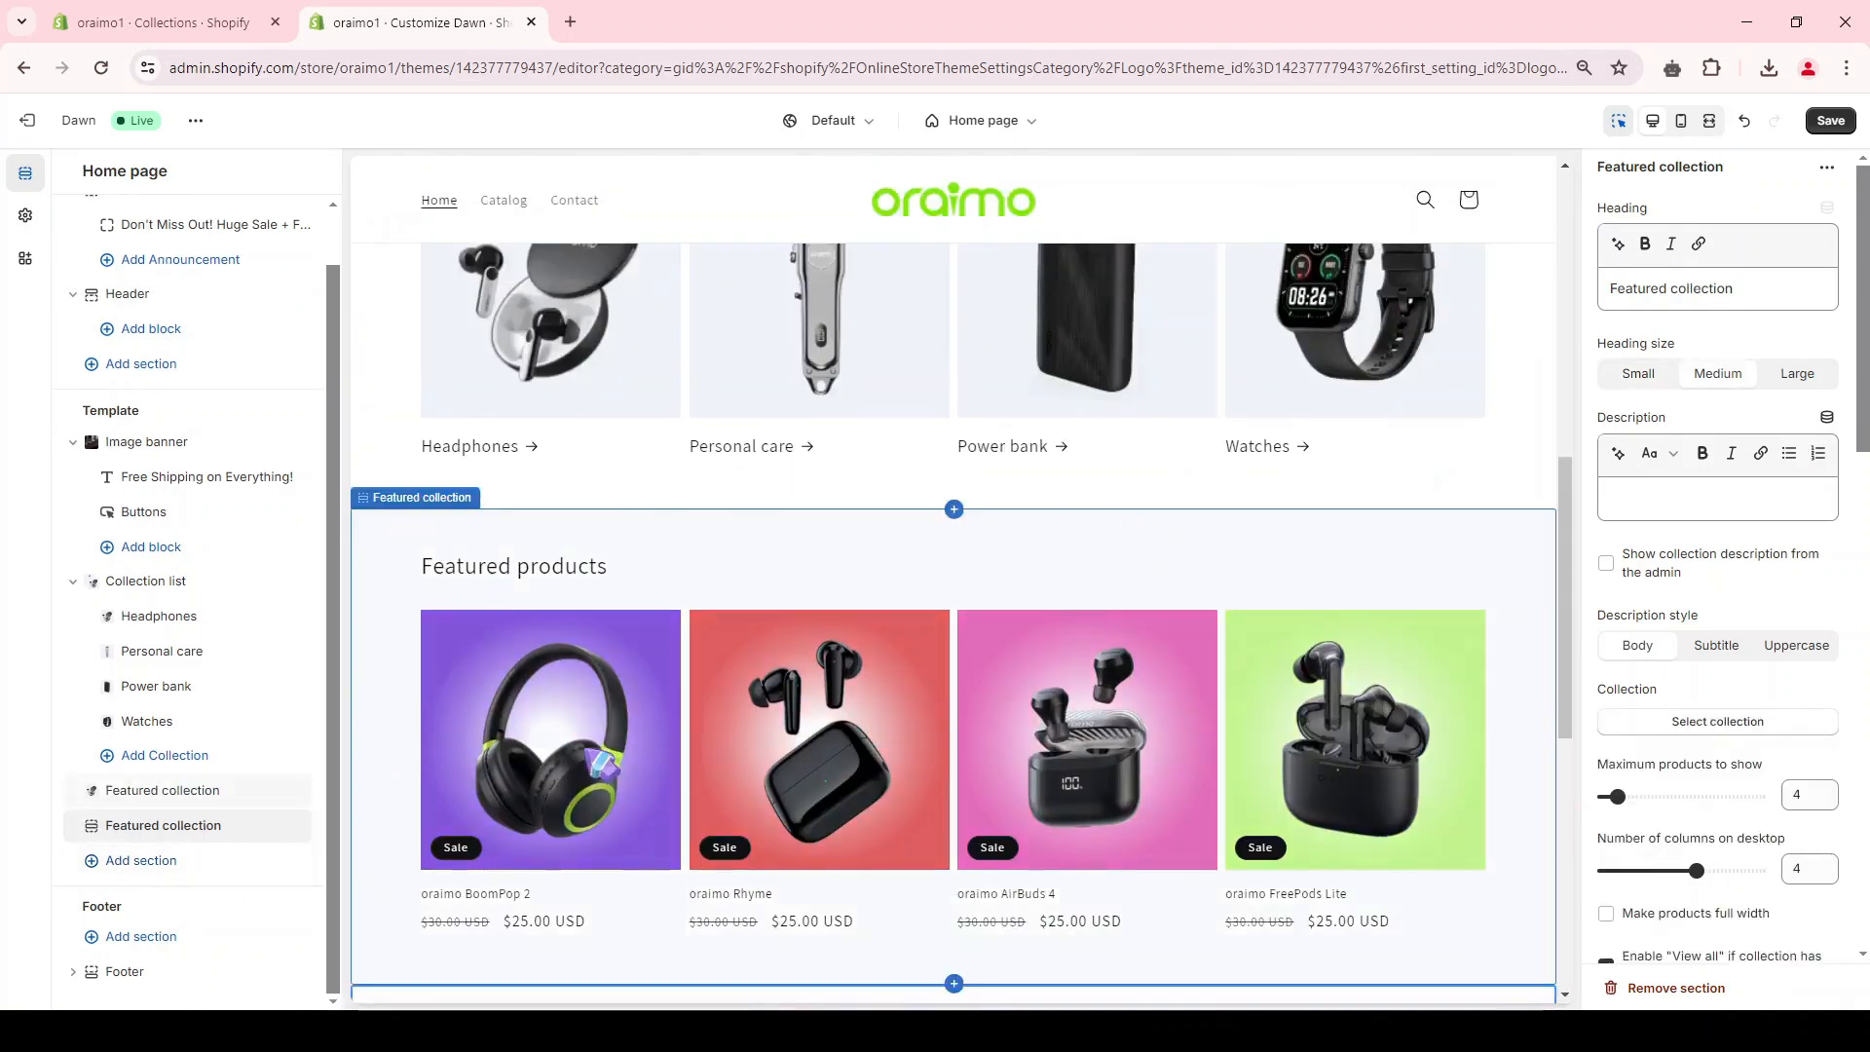
scroll(647, 196, down, 6)
scroll(1711, 501, down, 3)
click(1714, 501)
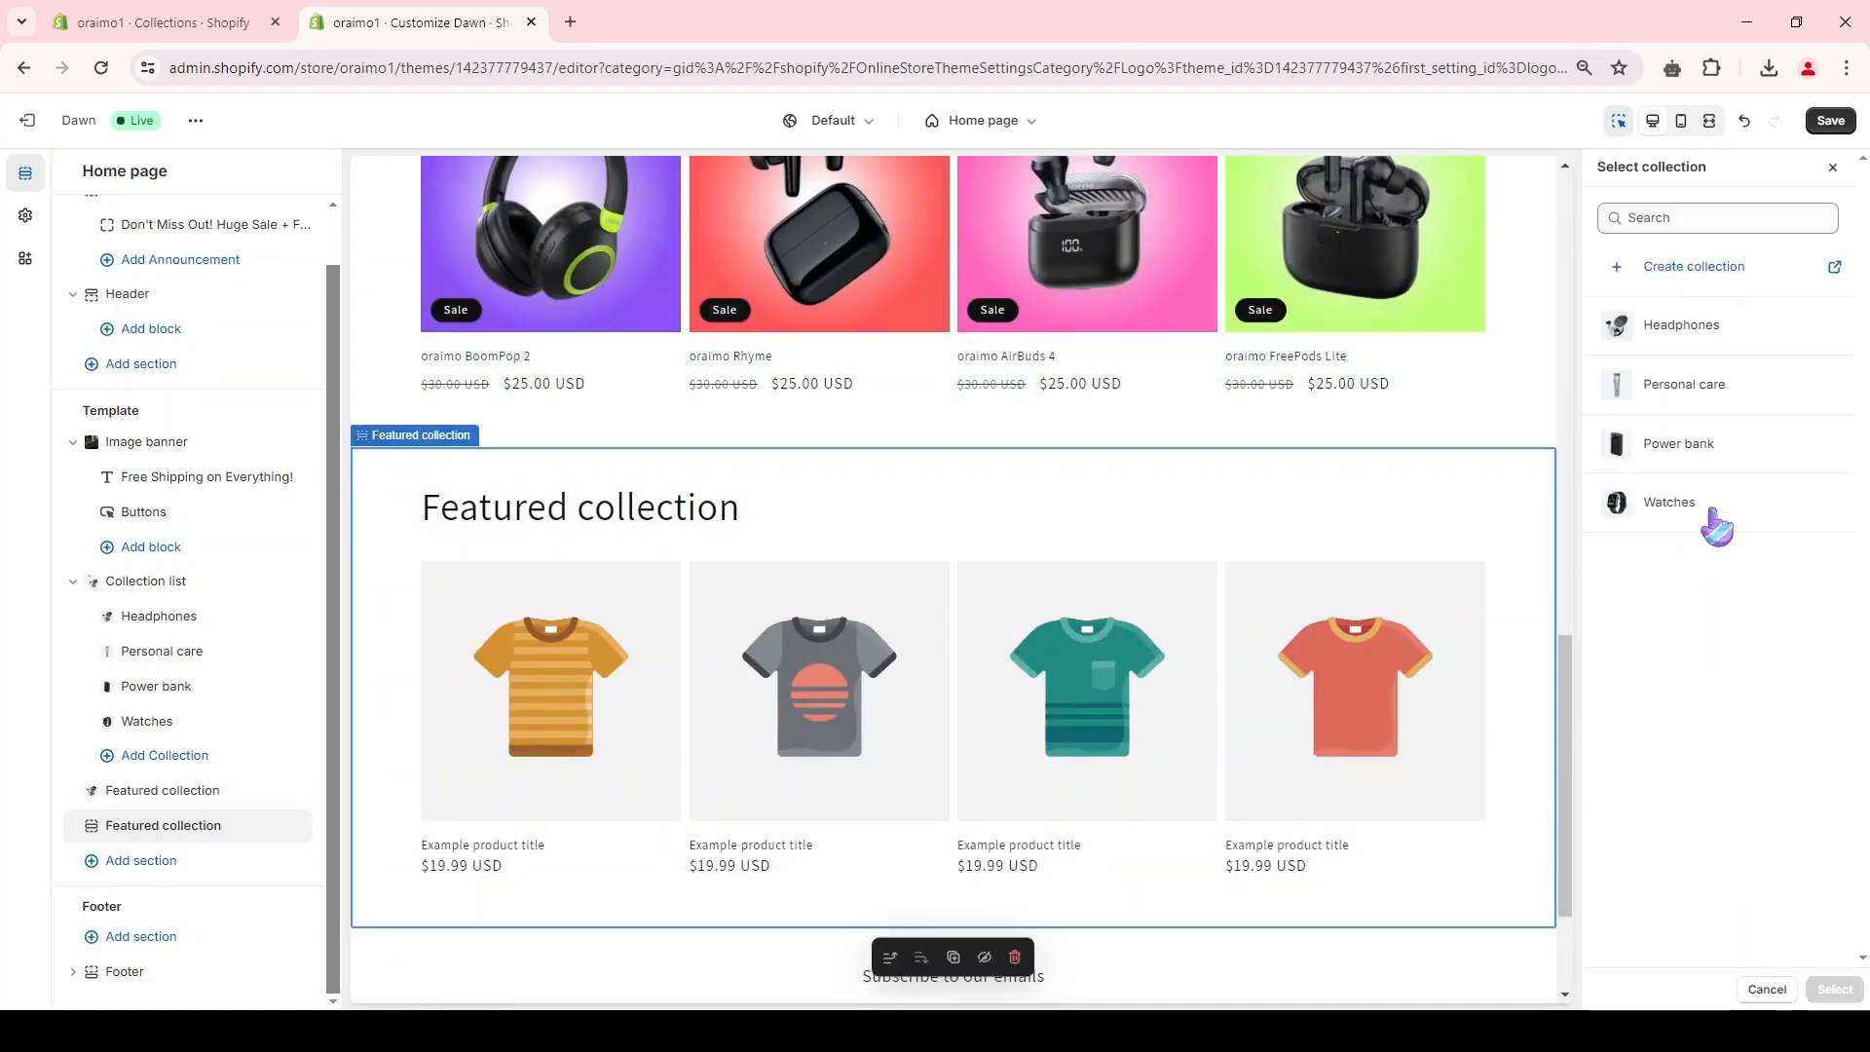
click(1694, 508)
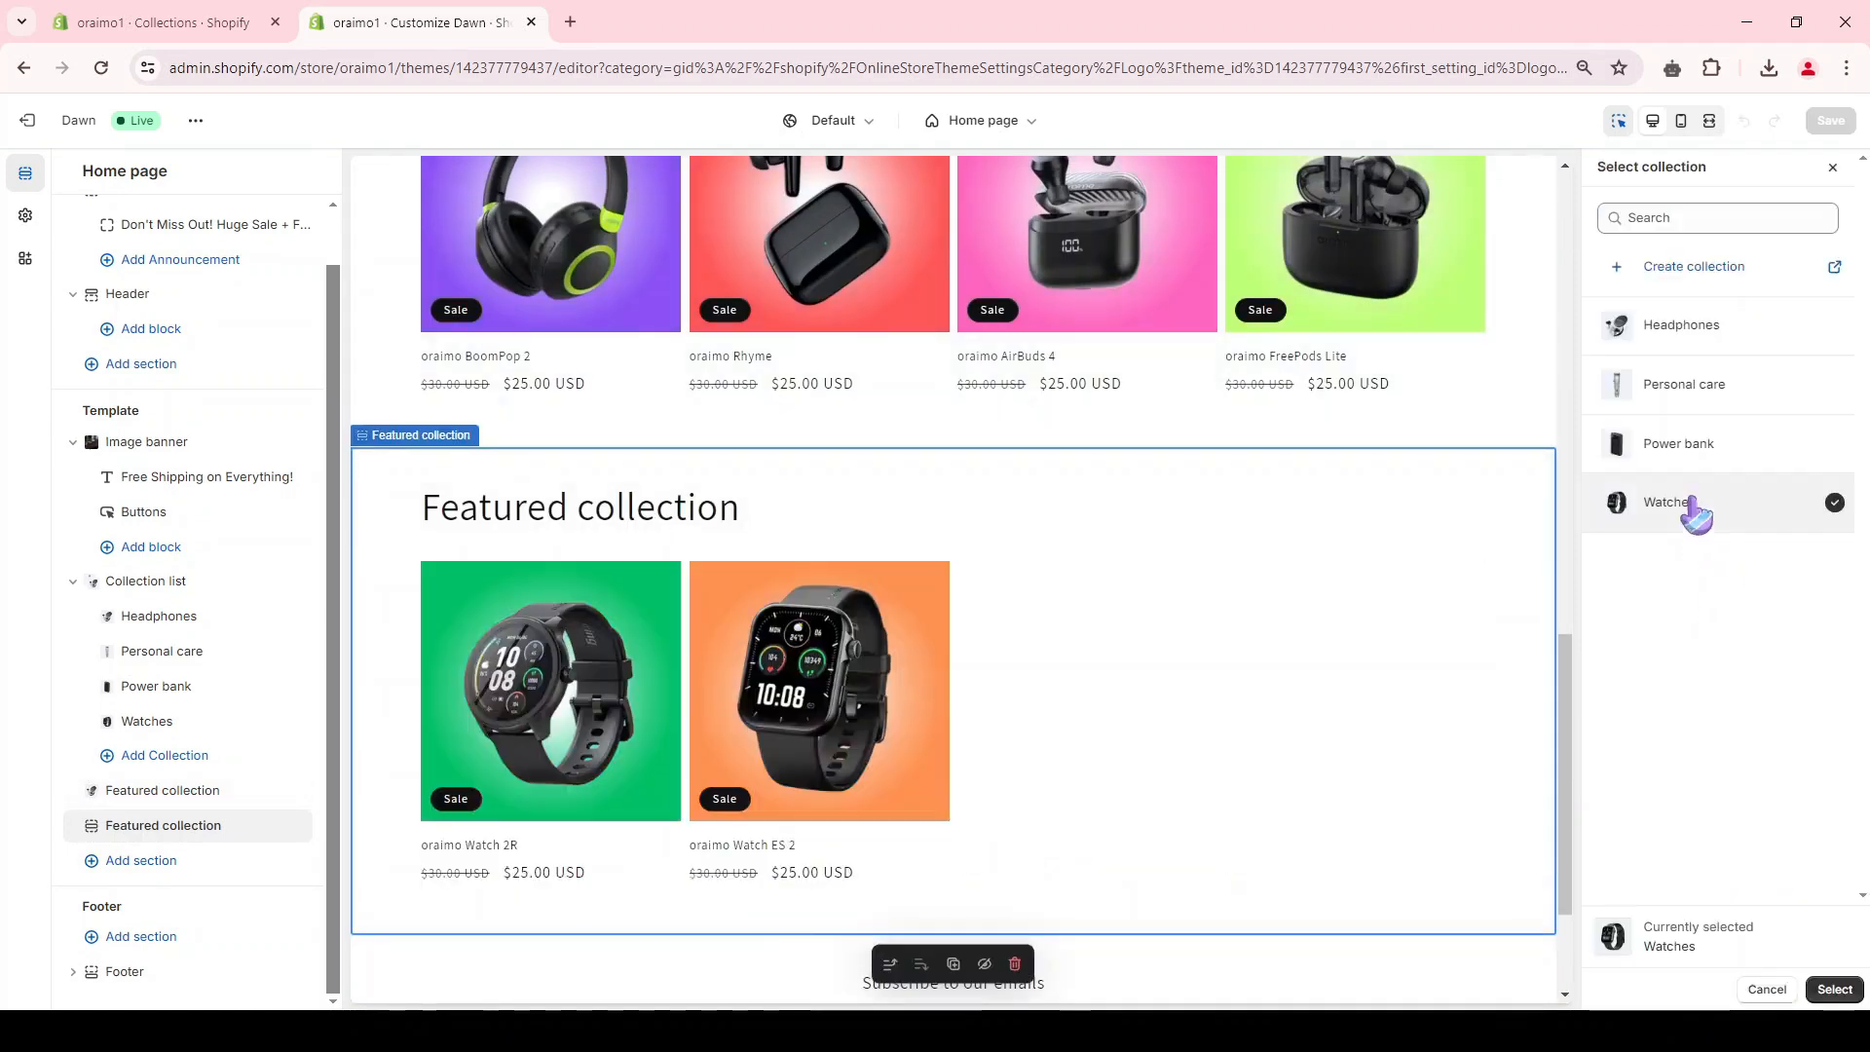
scroll(1031, 568, down, 2)
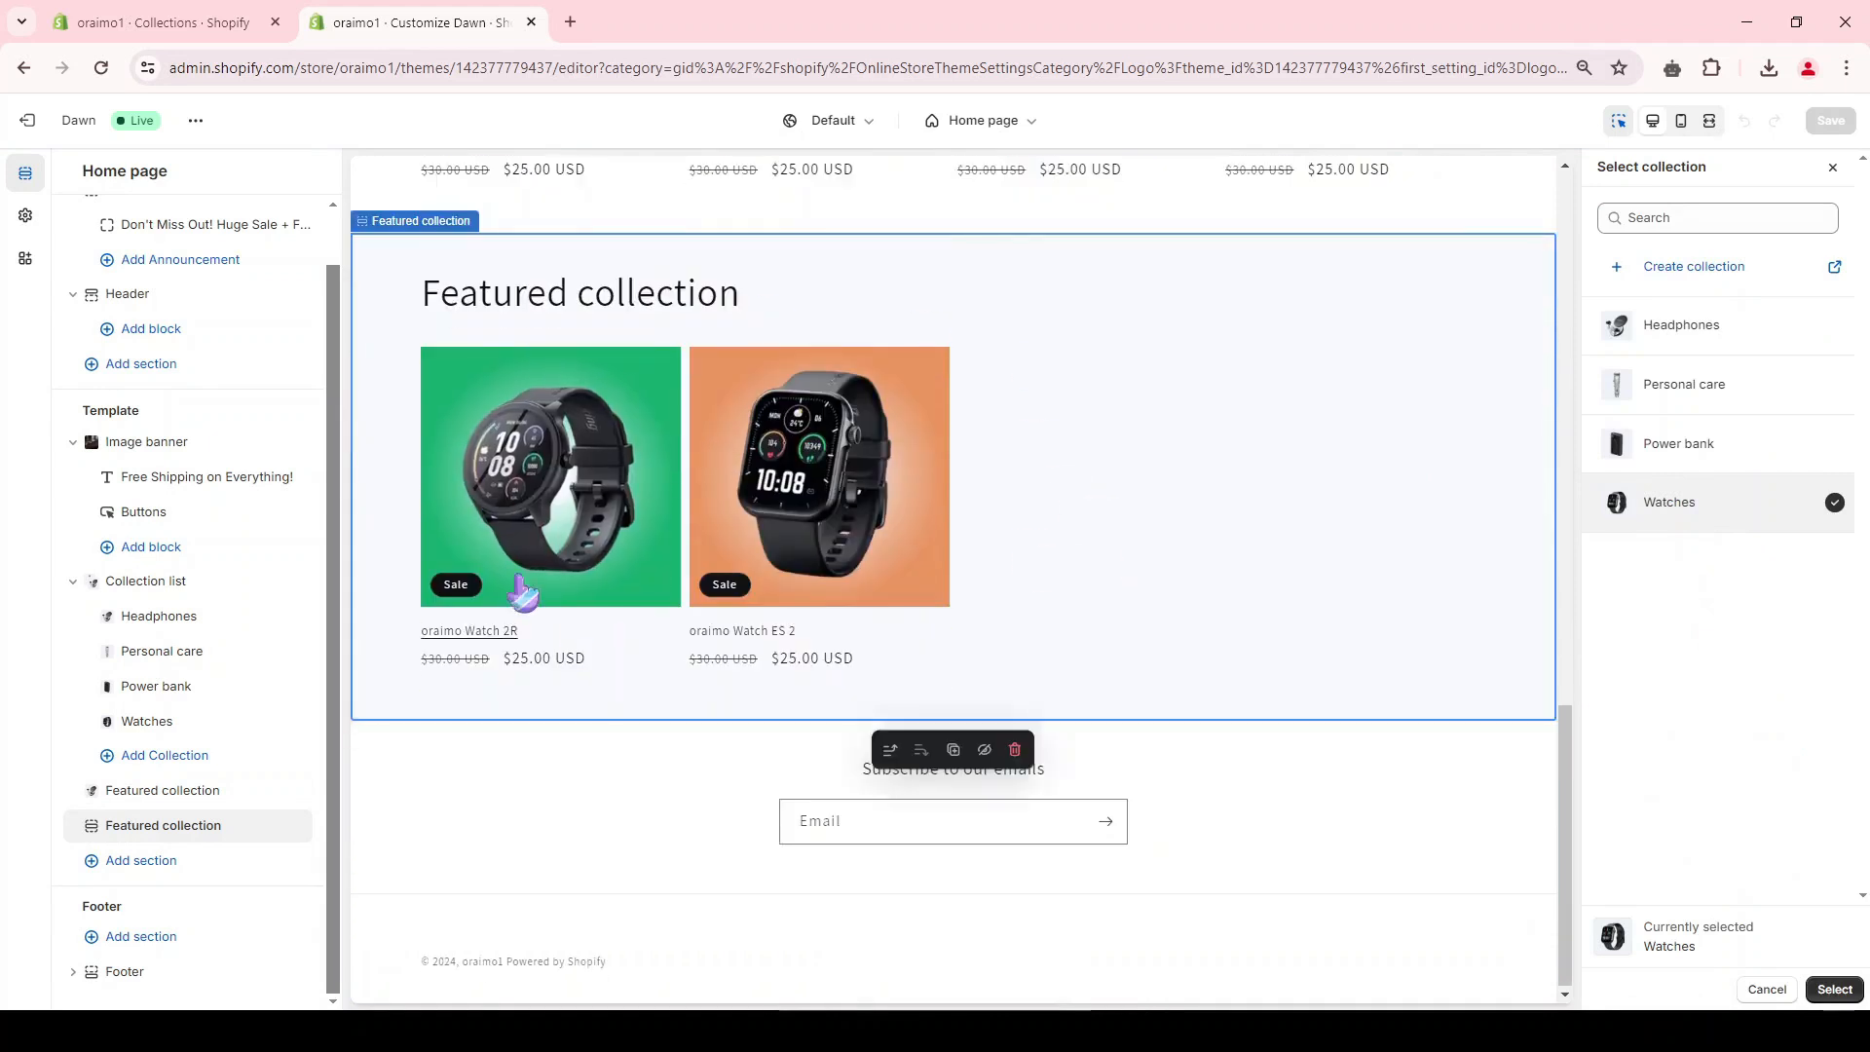
scroll(679, 665, up, 3)
scroll(682, 666, up, 7)
scroll(831, 564, down, 5)
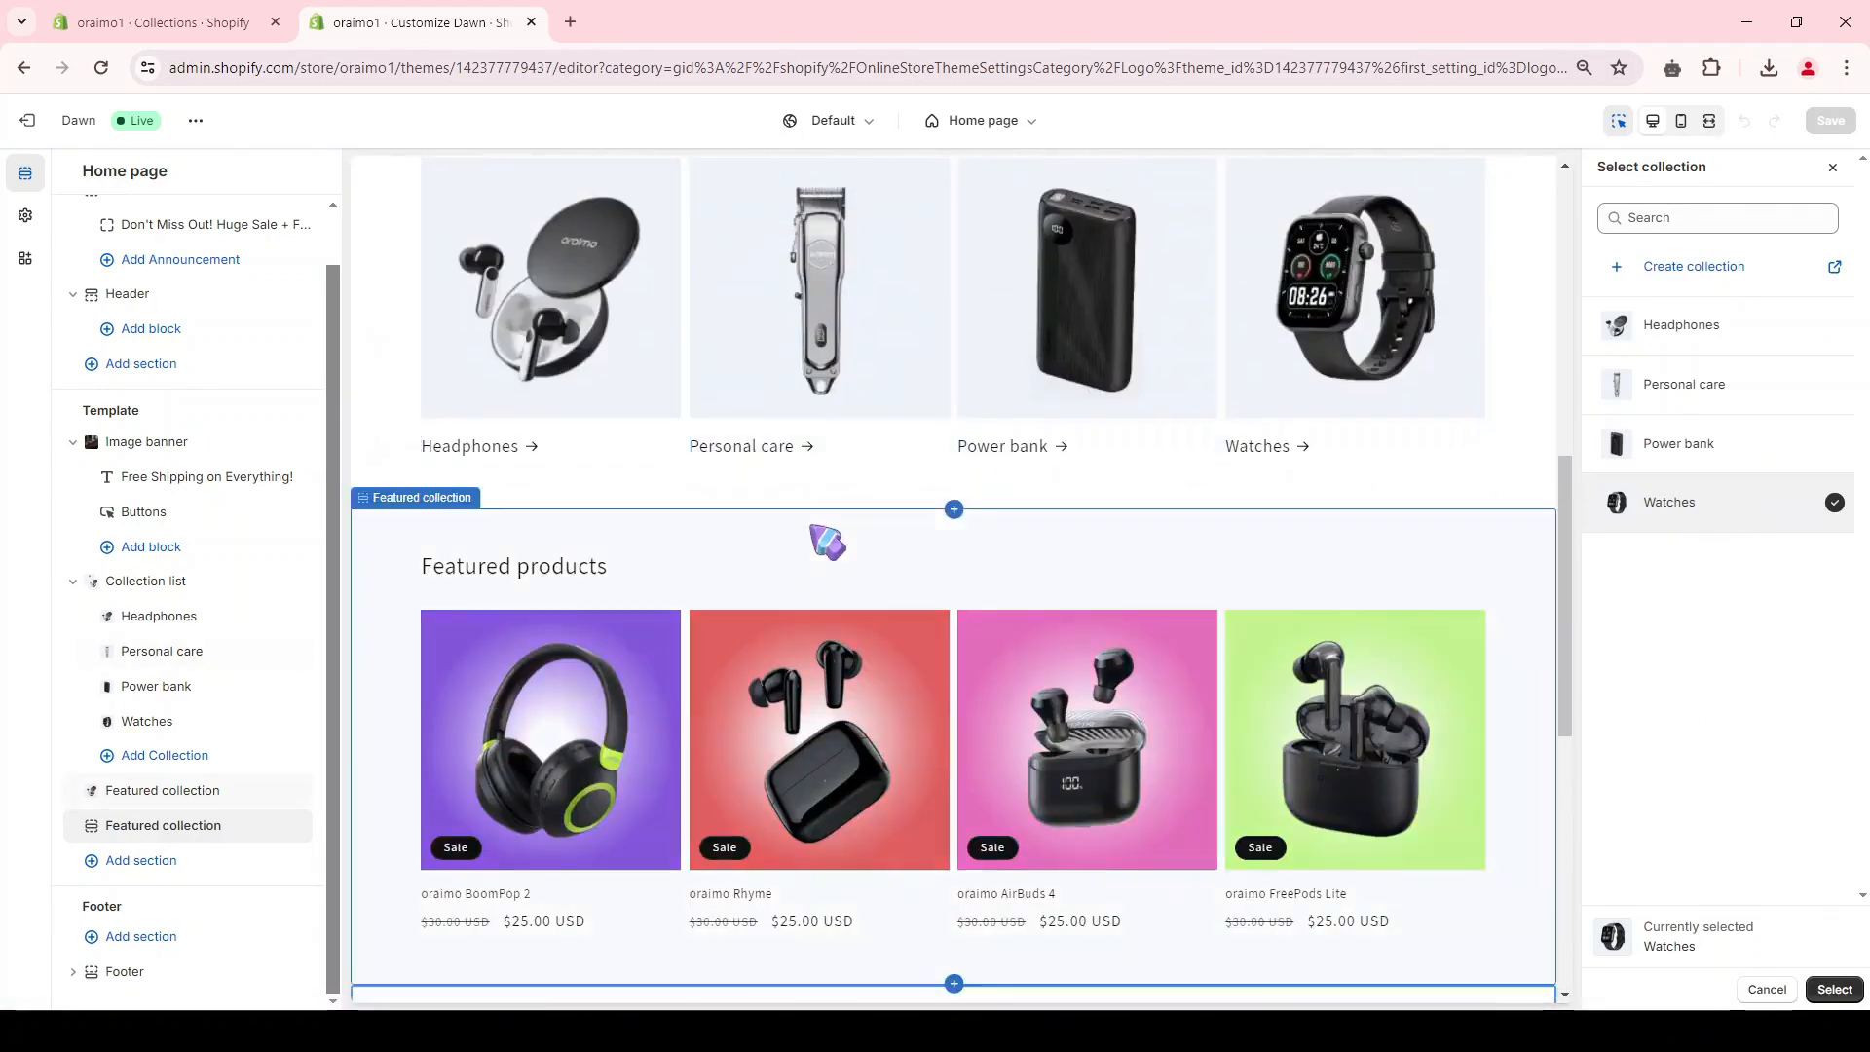
click(162, 22)
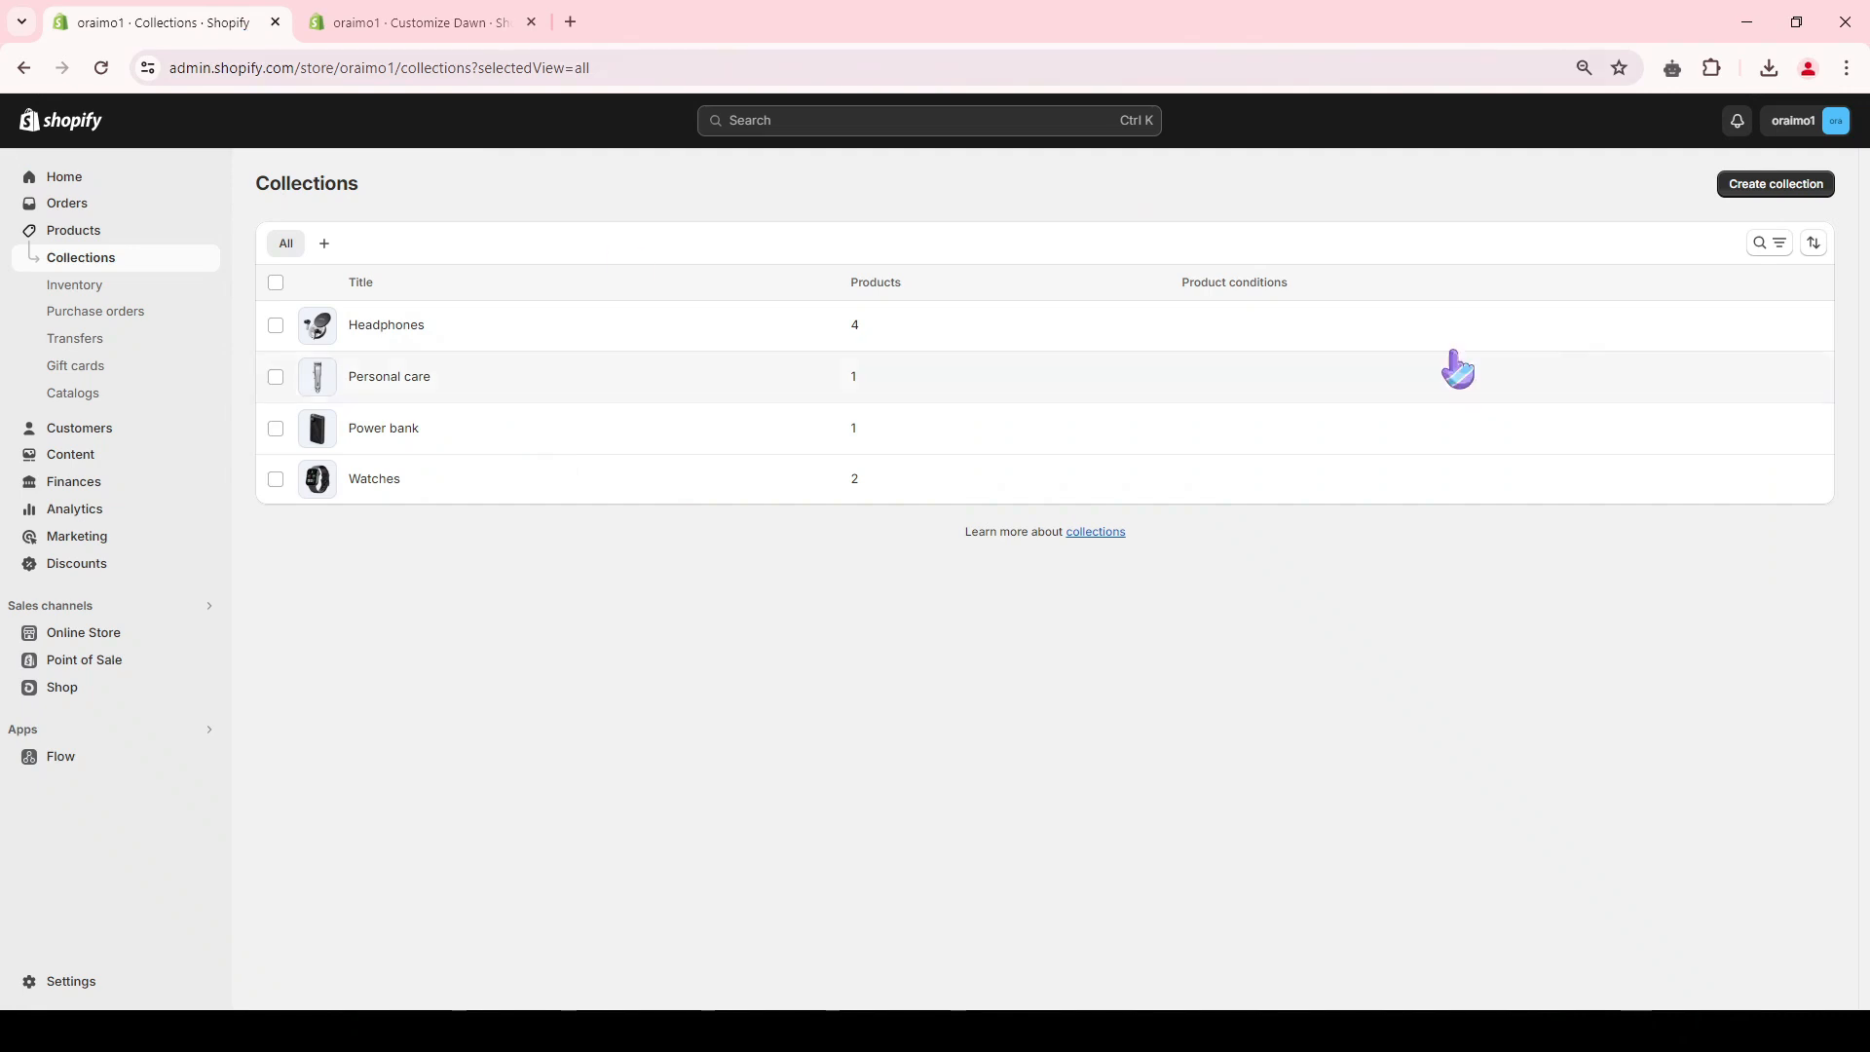
click(1739, 190)
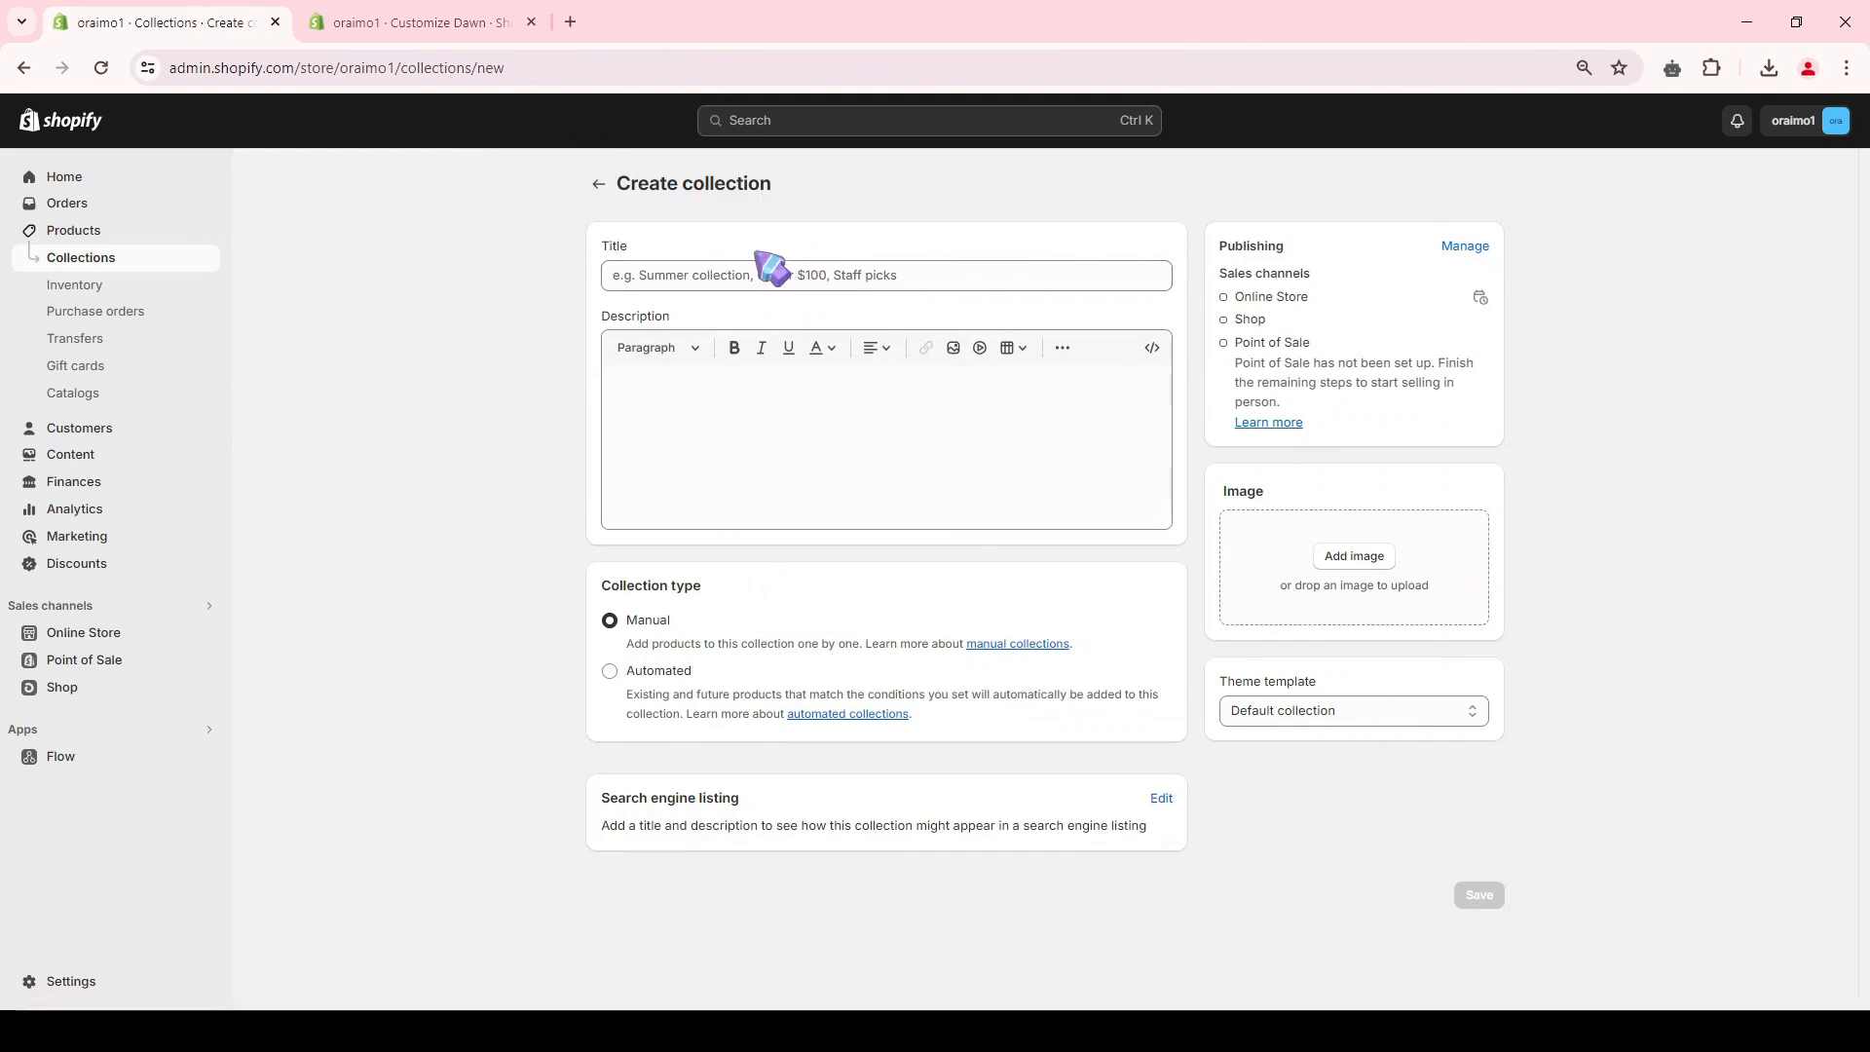
key(ctrl+Tab)
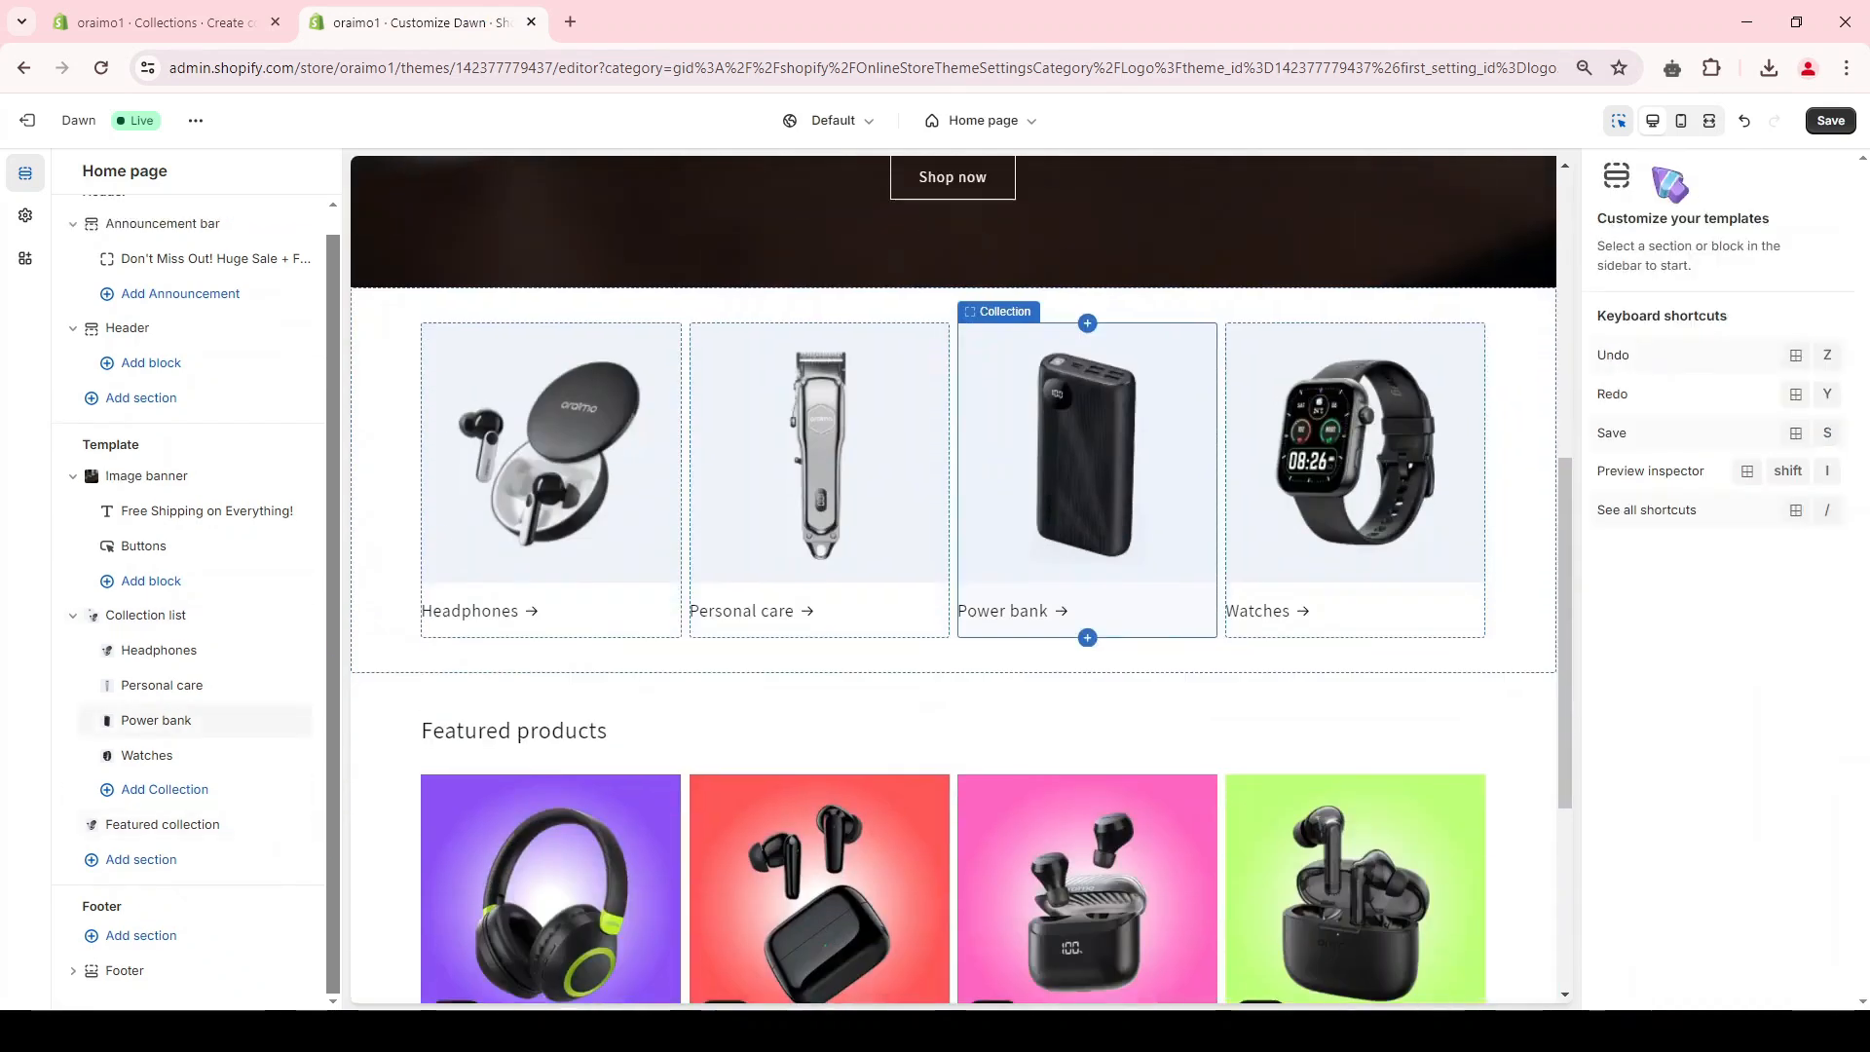
Step: Return to the Shopify admin and change the store name to oraimo in the store details, saving the profile
click(226, 14)
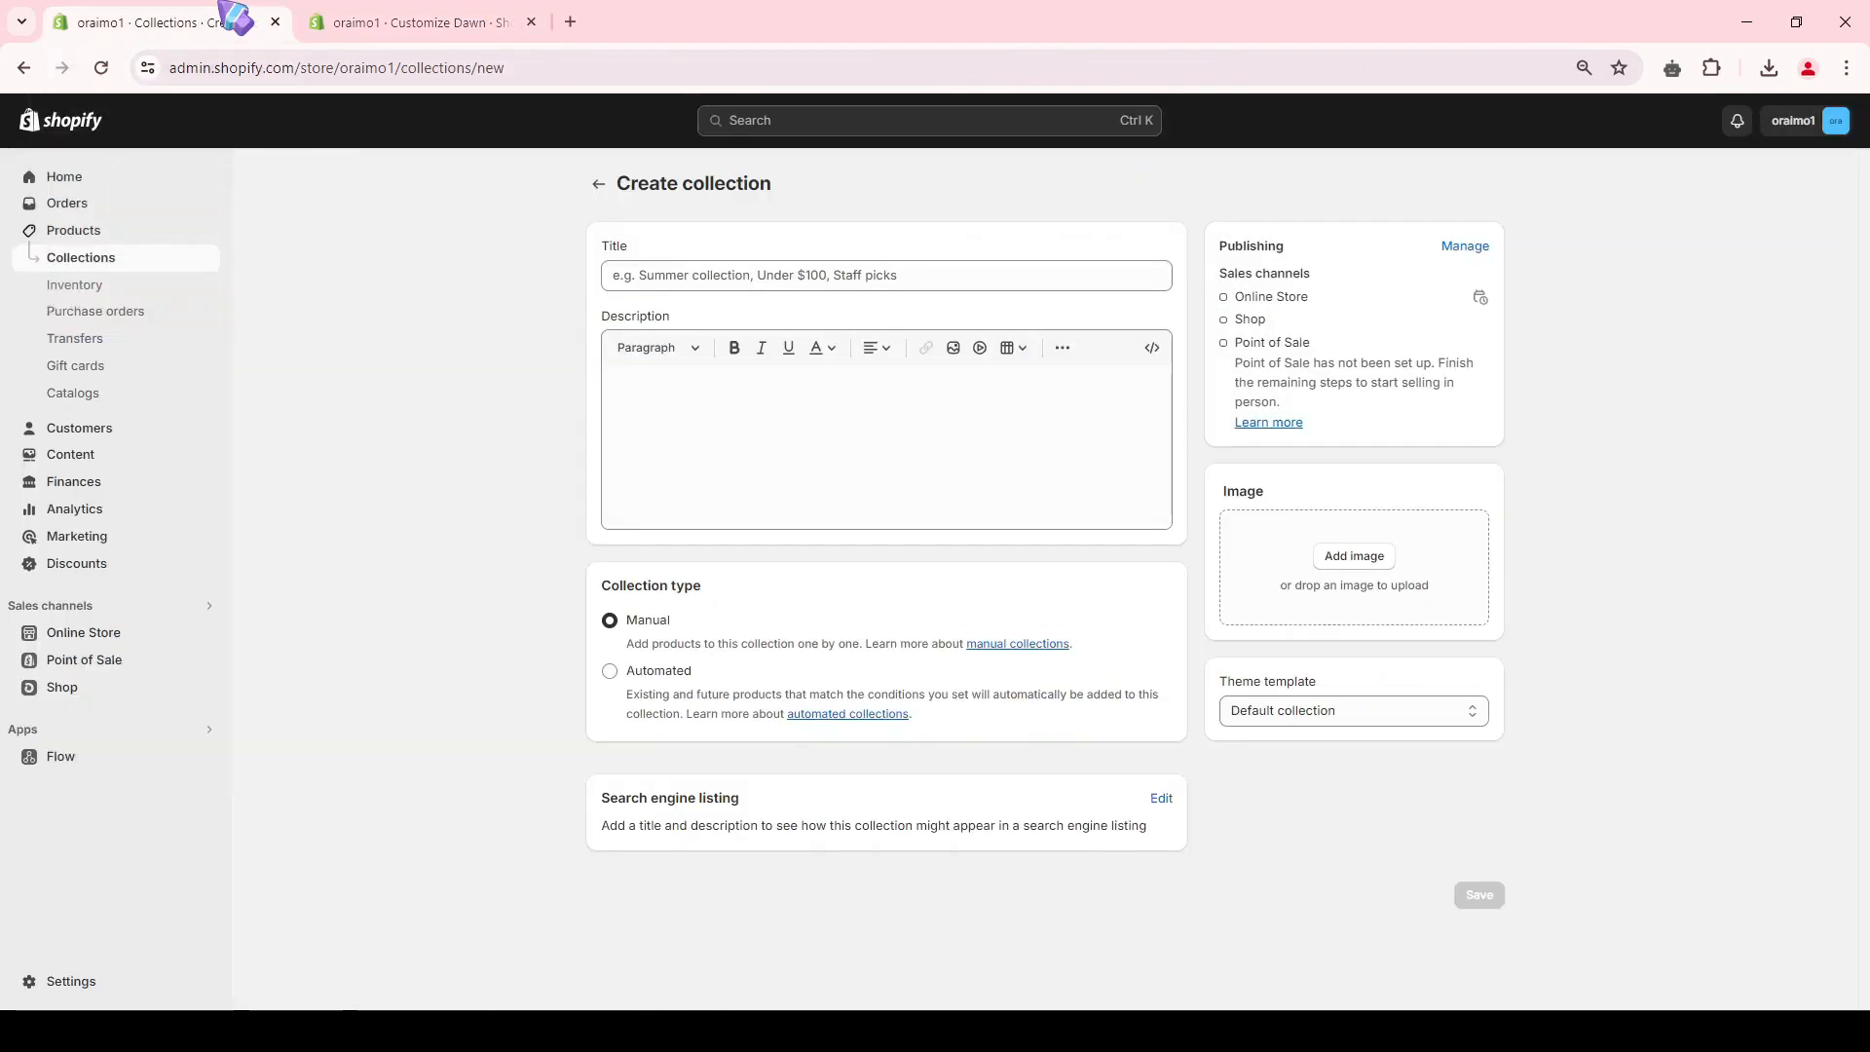
click(90, 980)
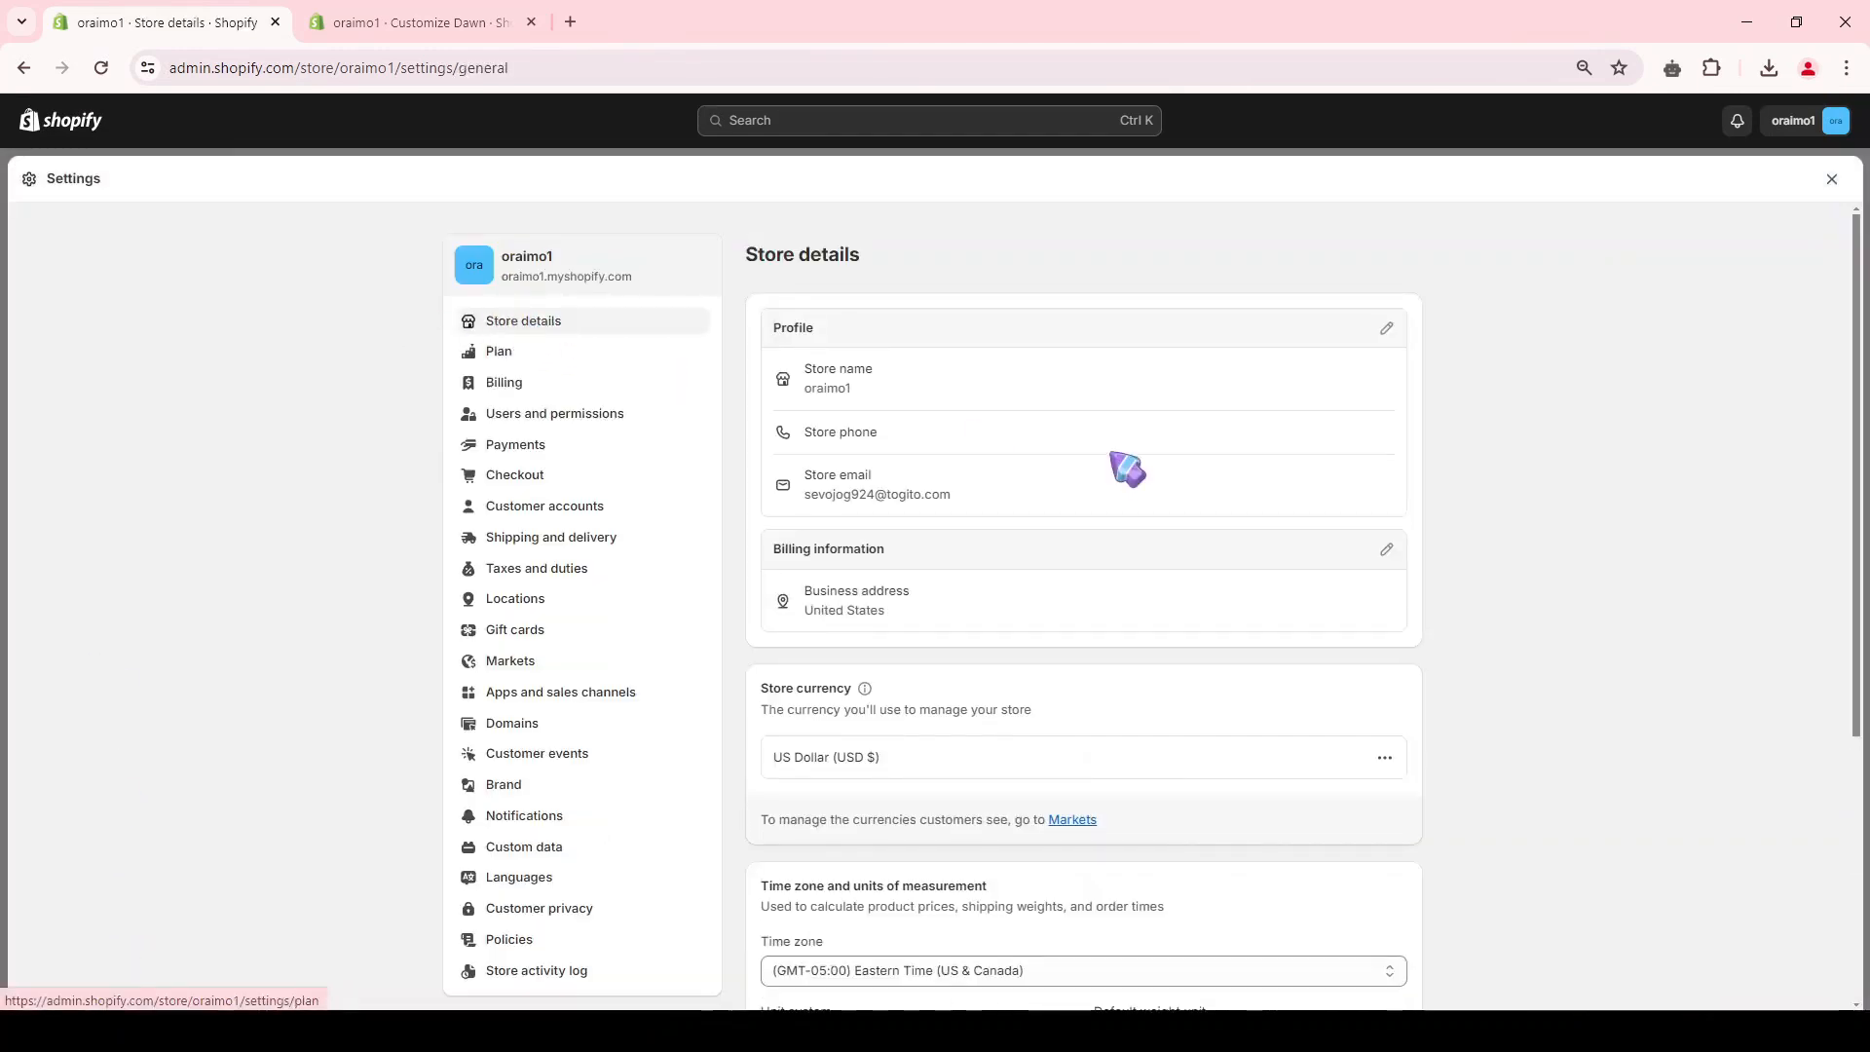
click(1386, 328)
click(784, 519)
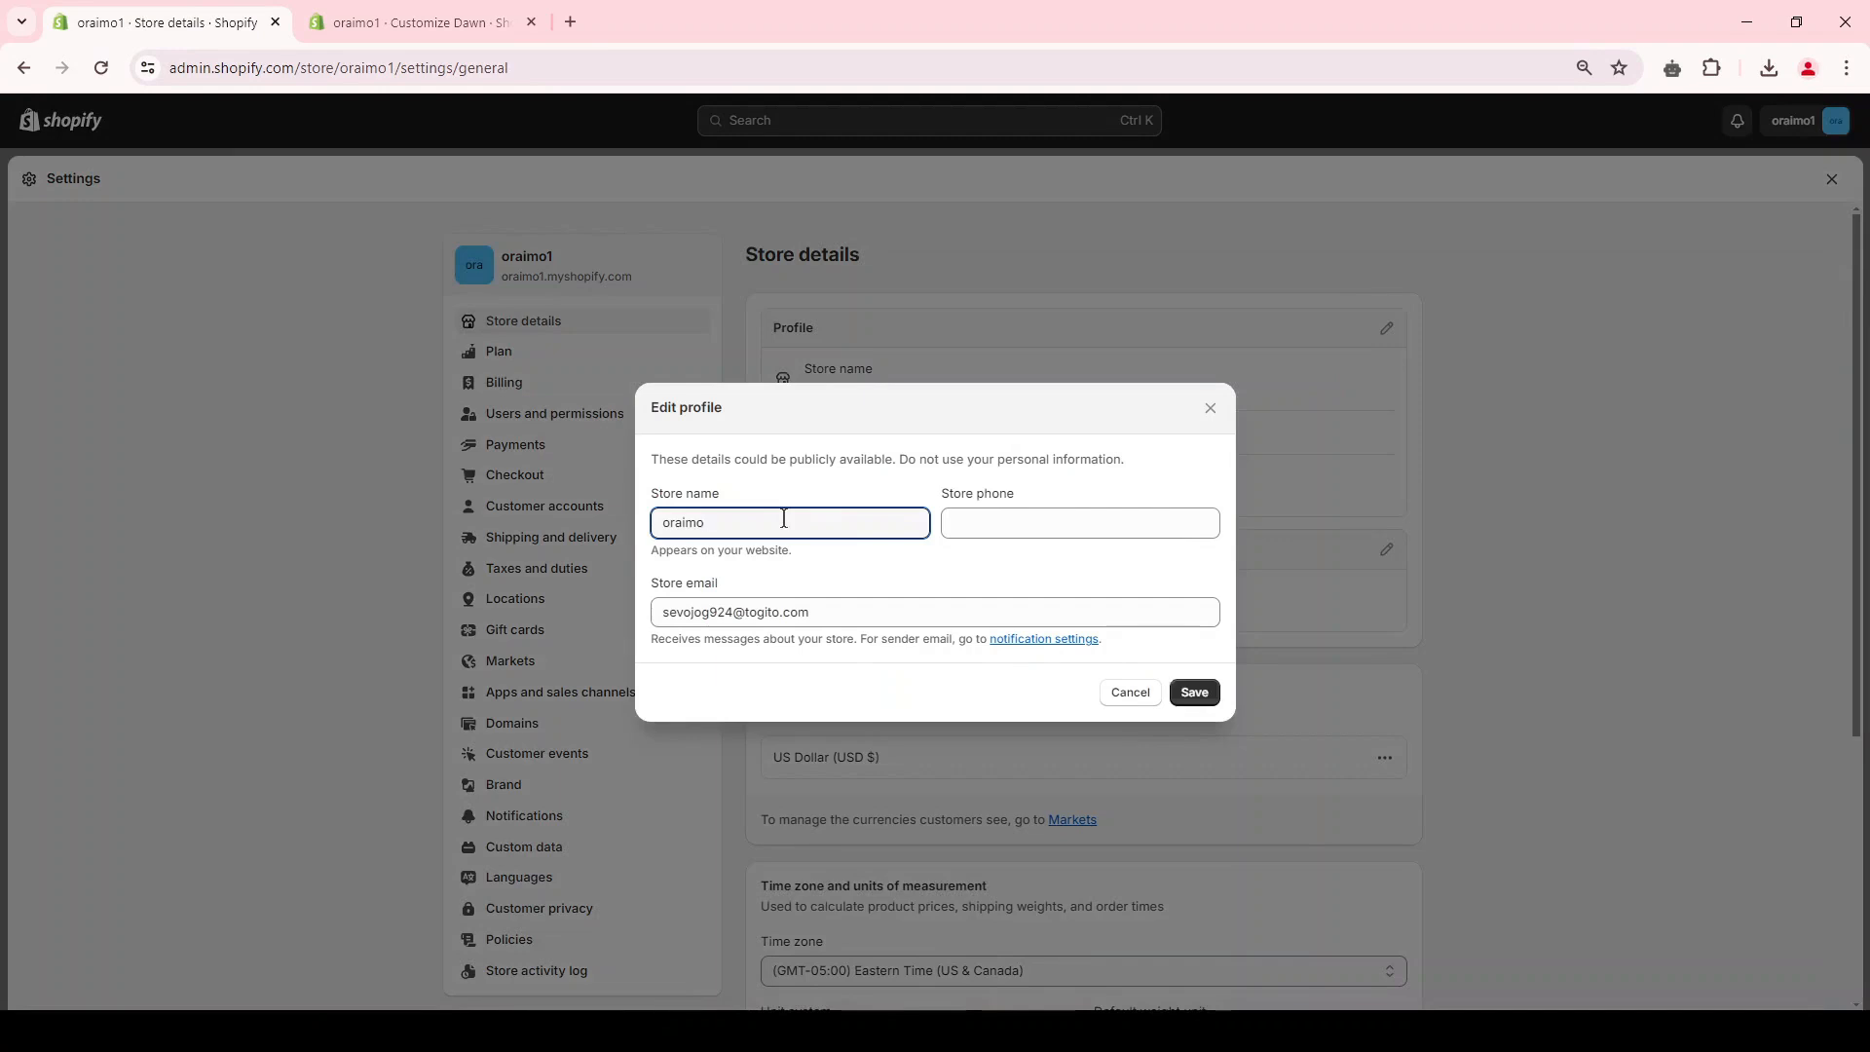
click(1196, 693)
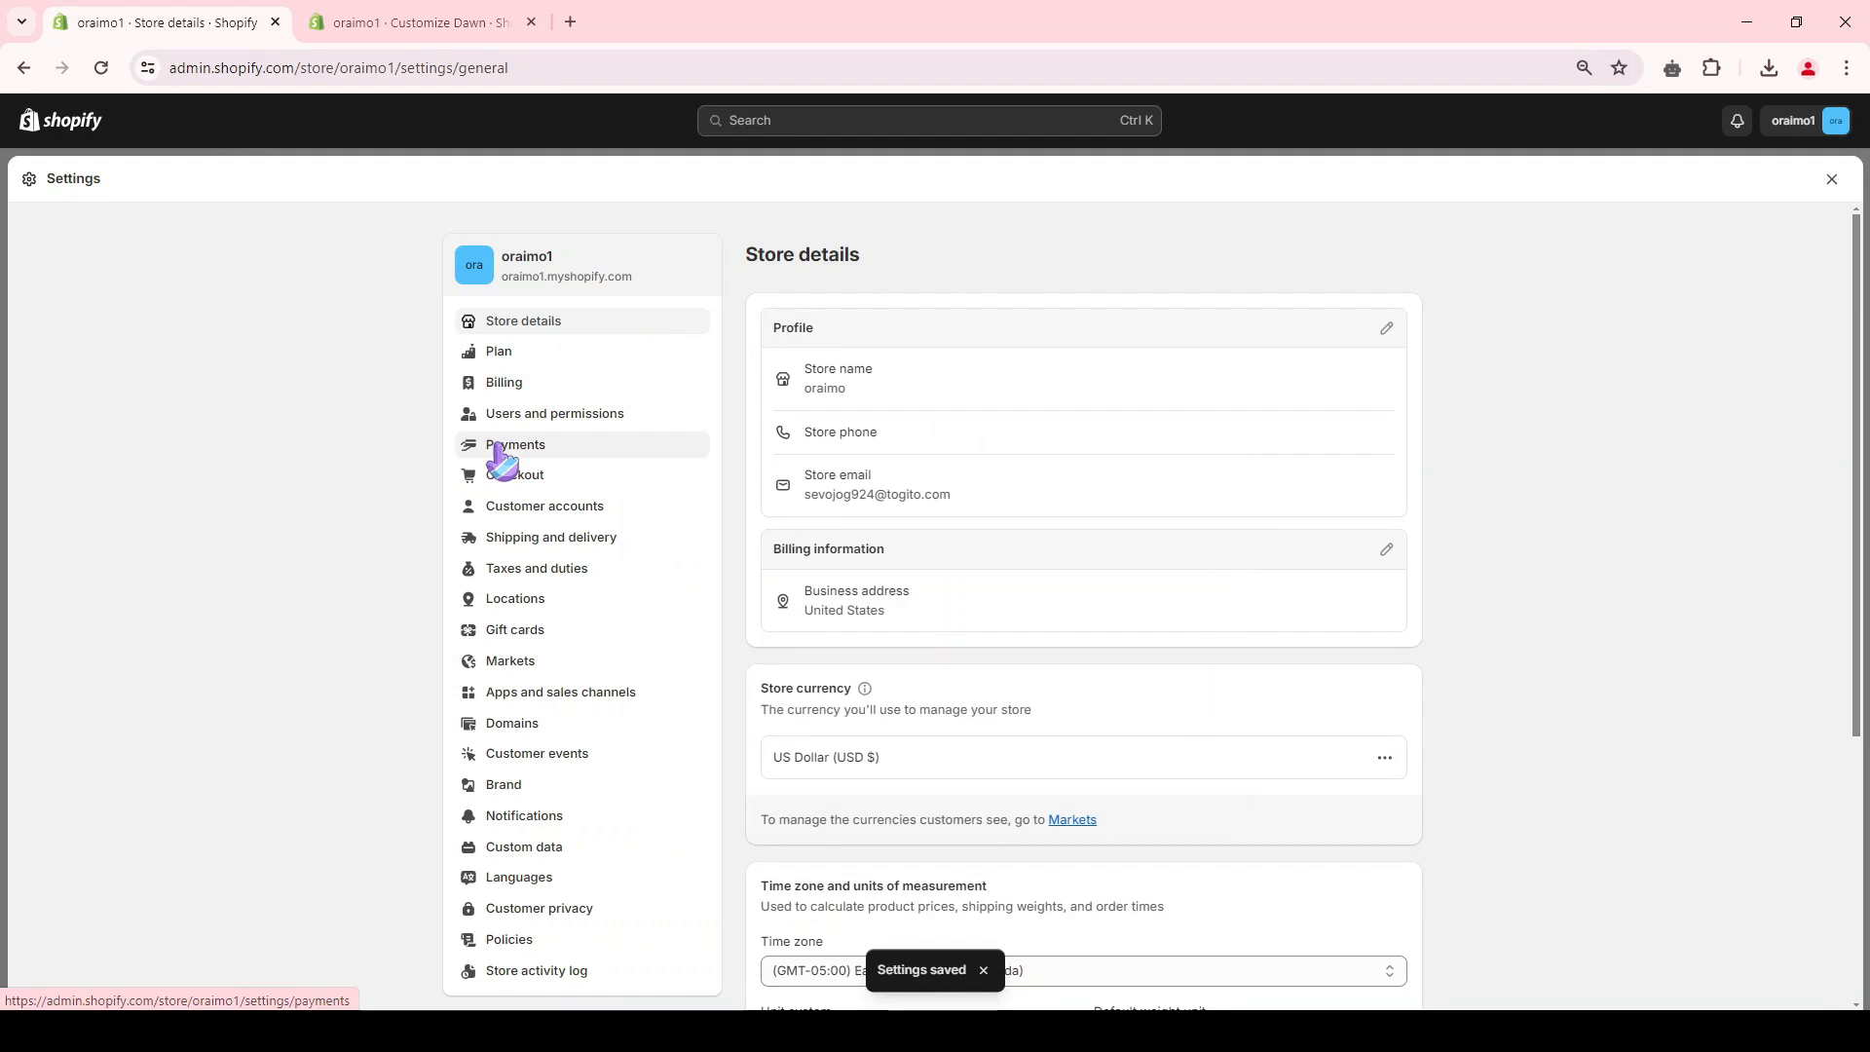
Step: Review the store's payment settings, including the payment capture options and the available manual payment methods
click(498, 446)
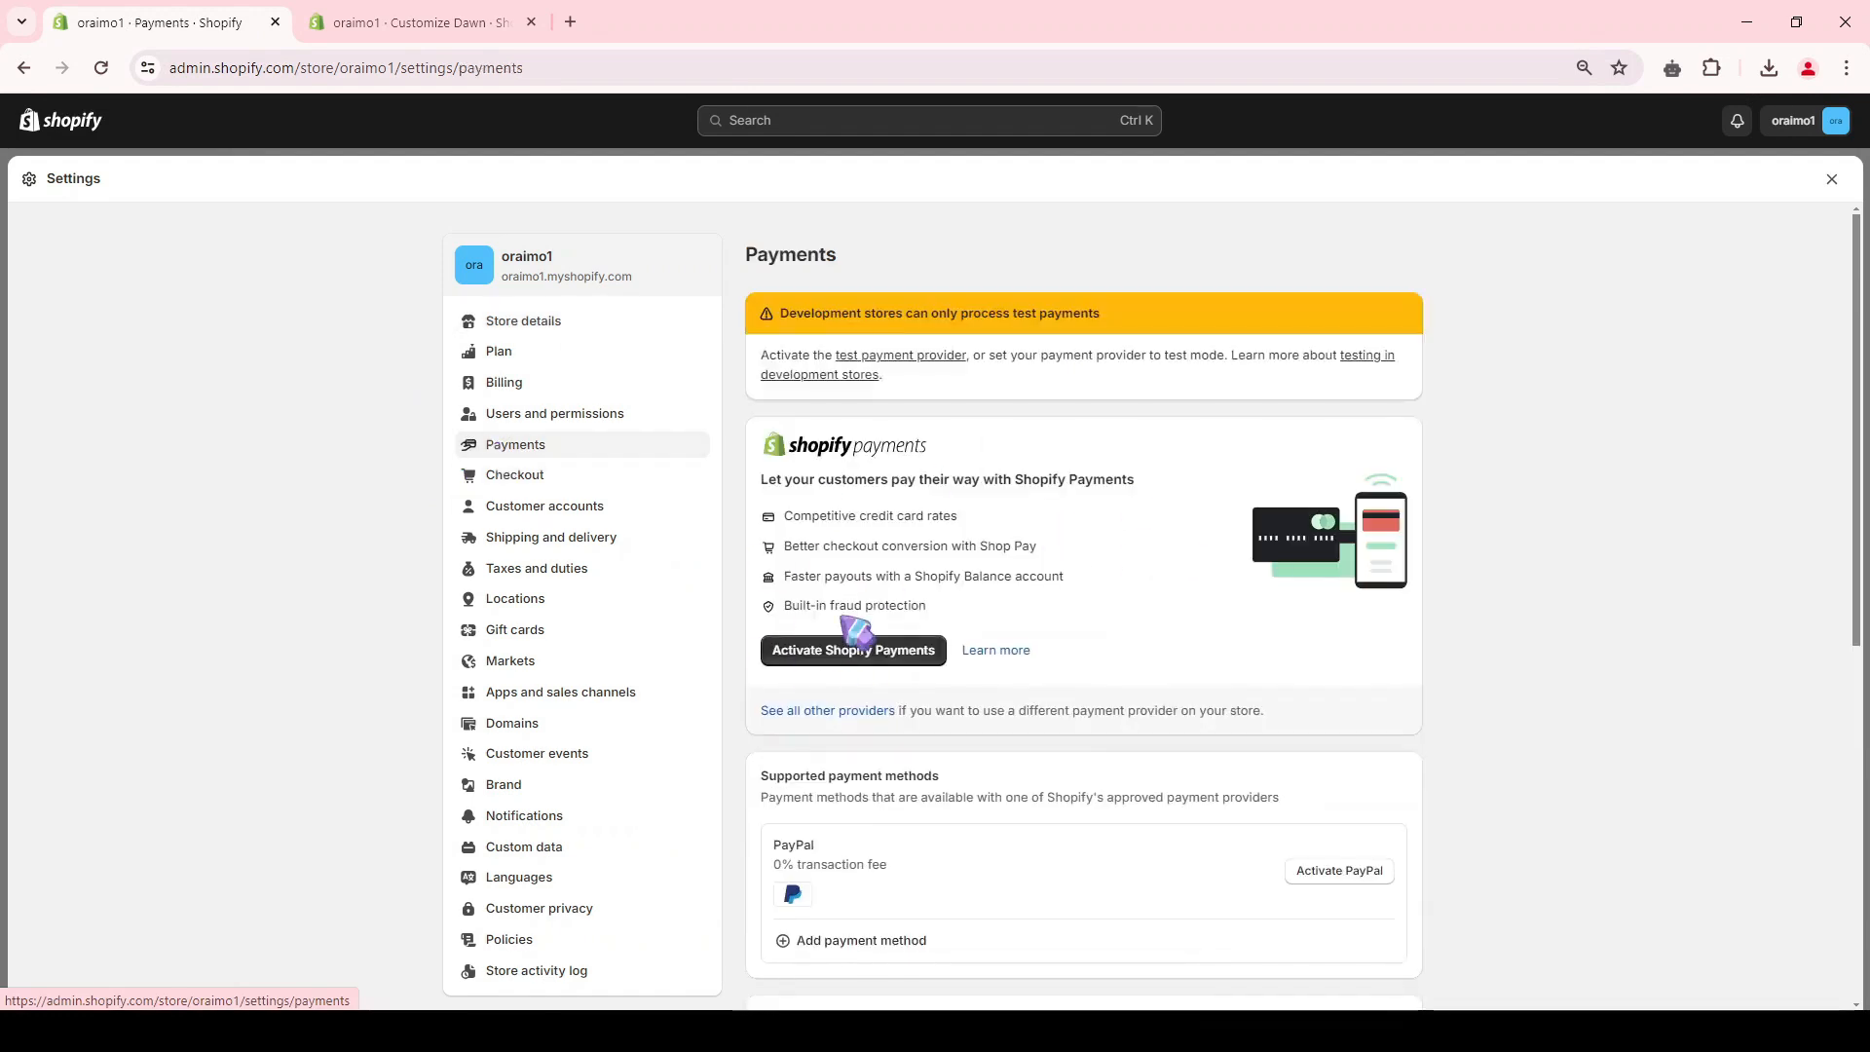
scroll(1388, 616, down, 3)
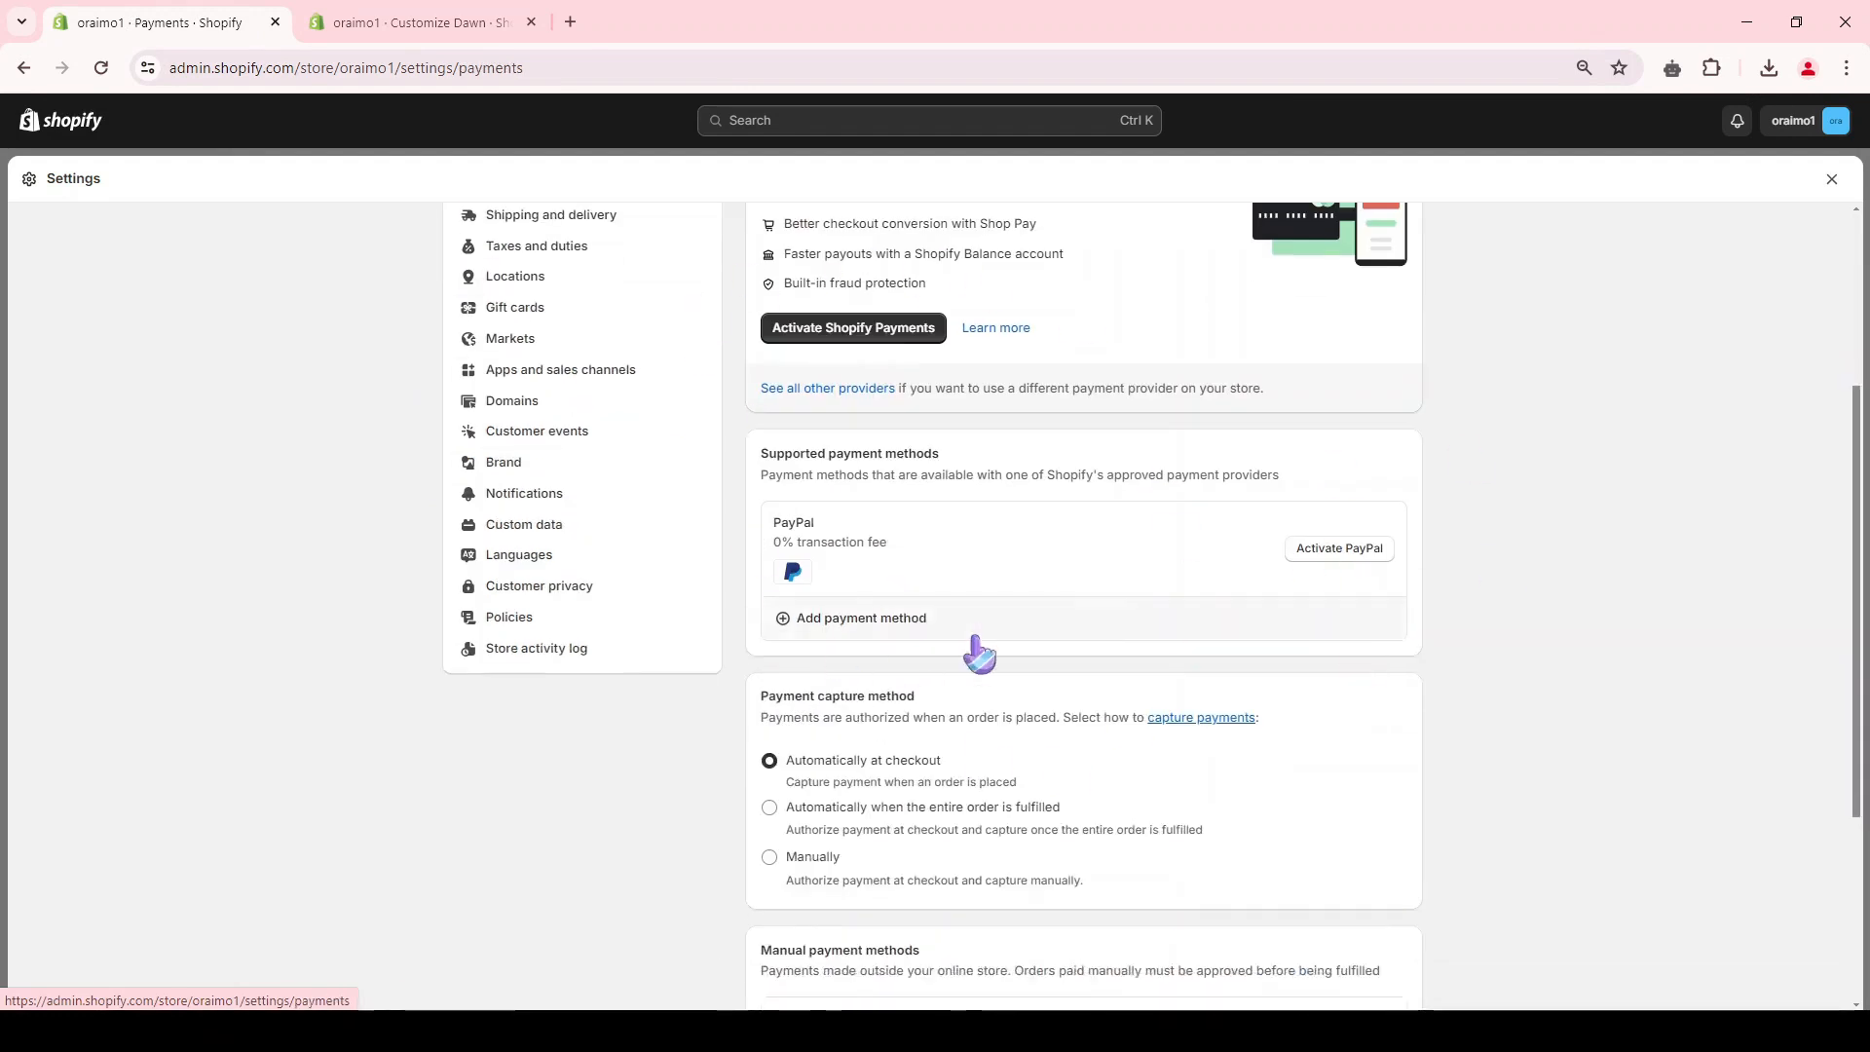
scroll(933, 474, down, 3)
click(870, 695)
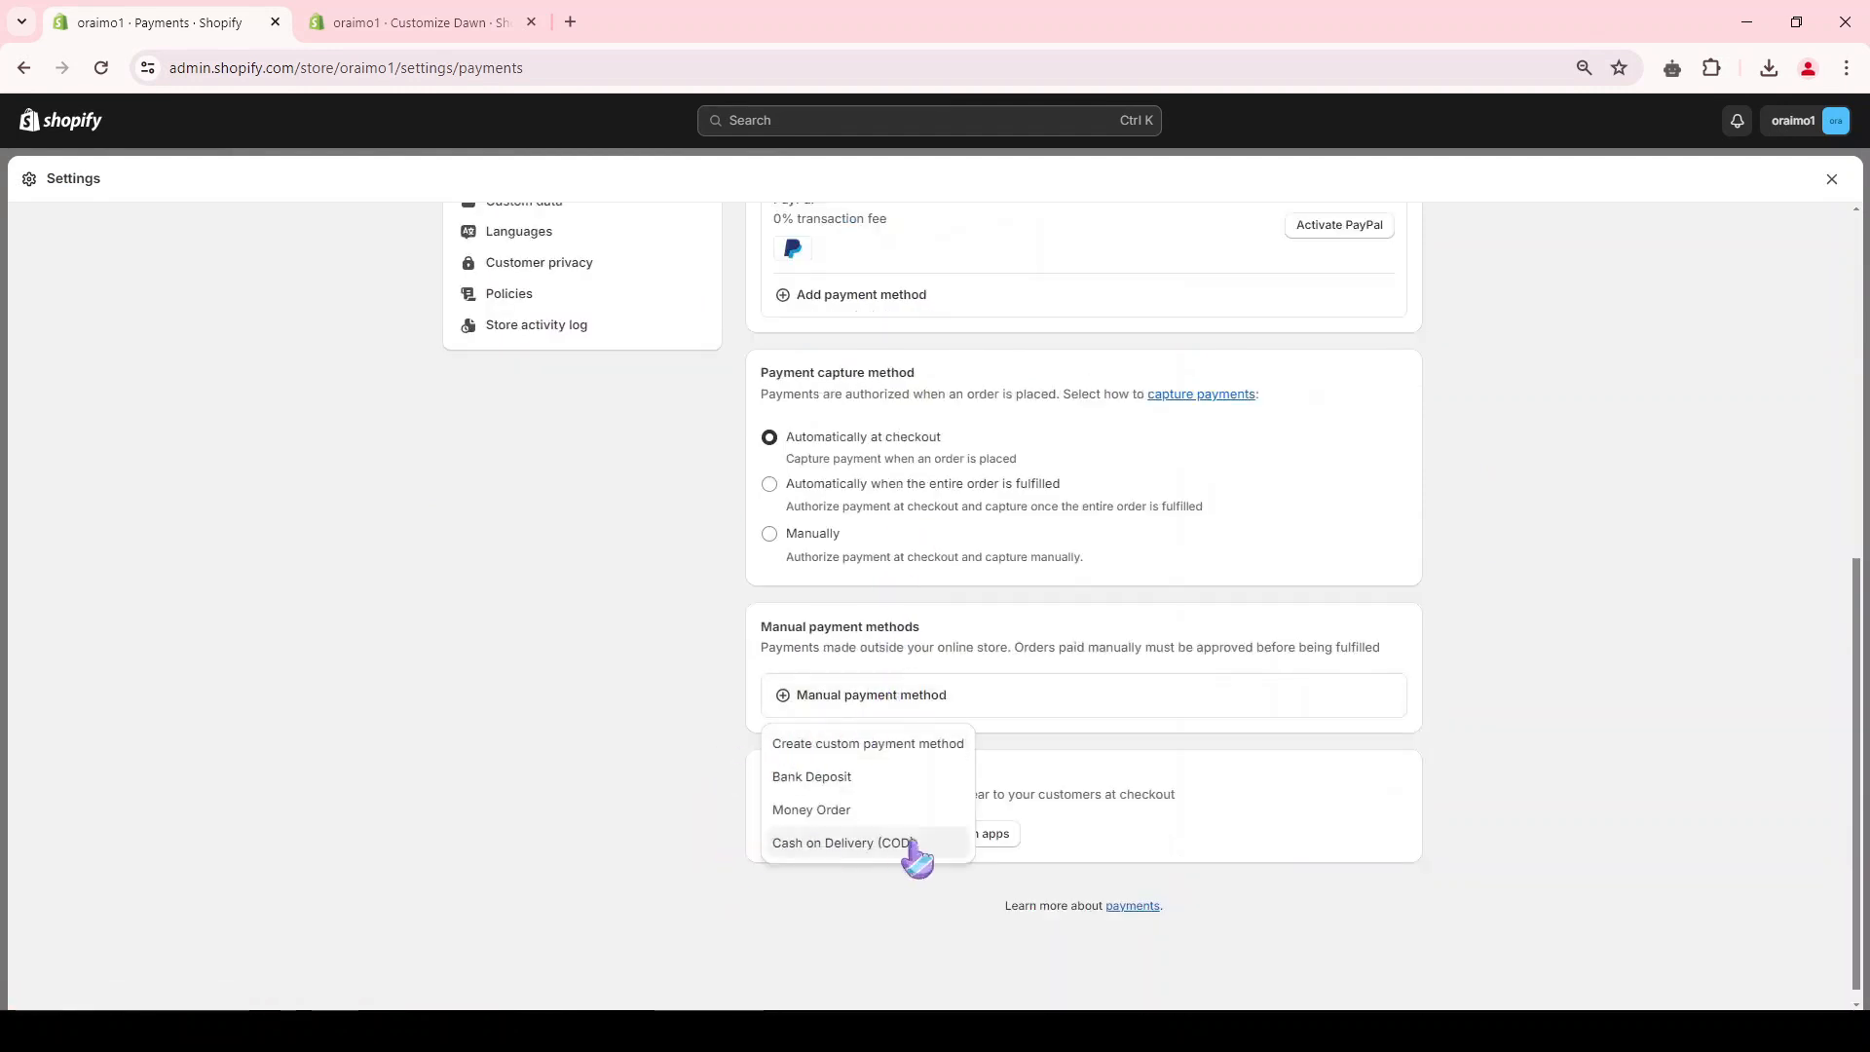
click(661, 732)
scroll(874, 787, up, 4)
scroll(874, 787, up, 3)
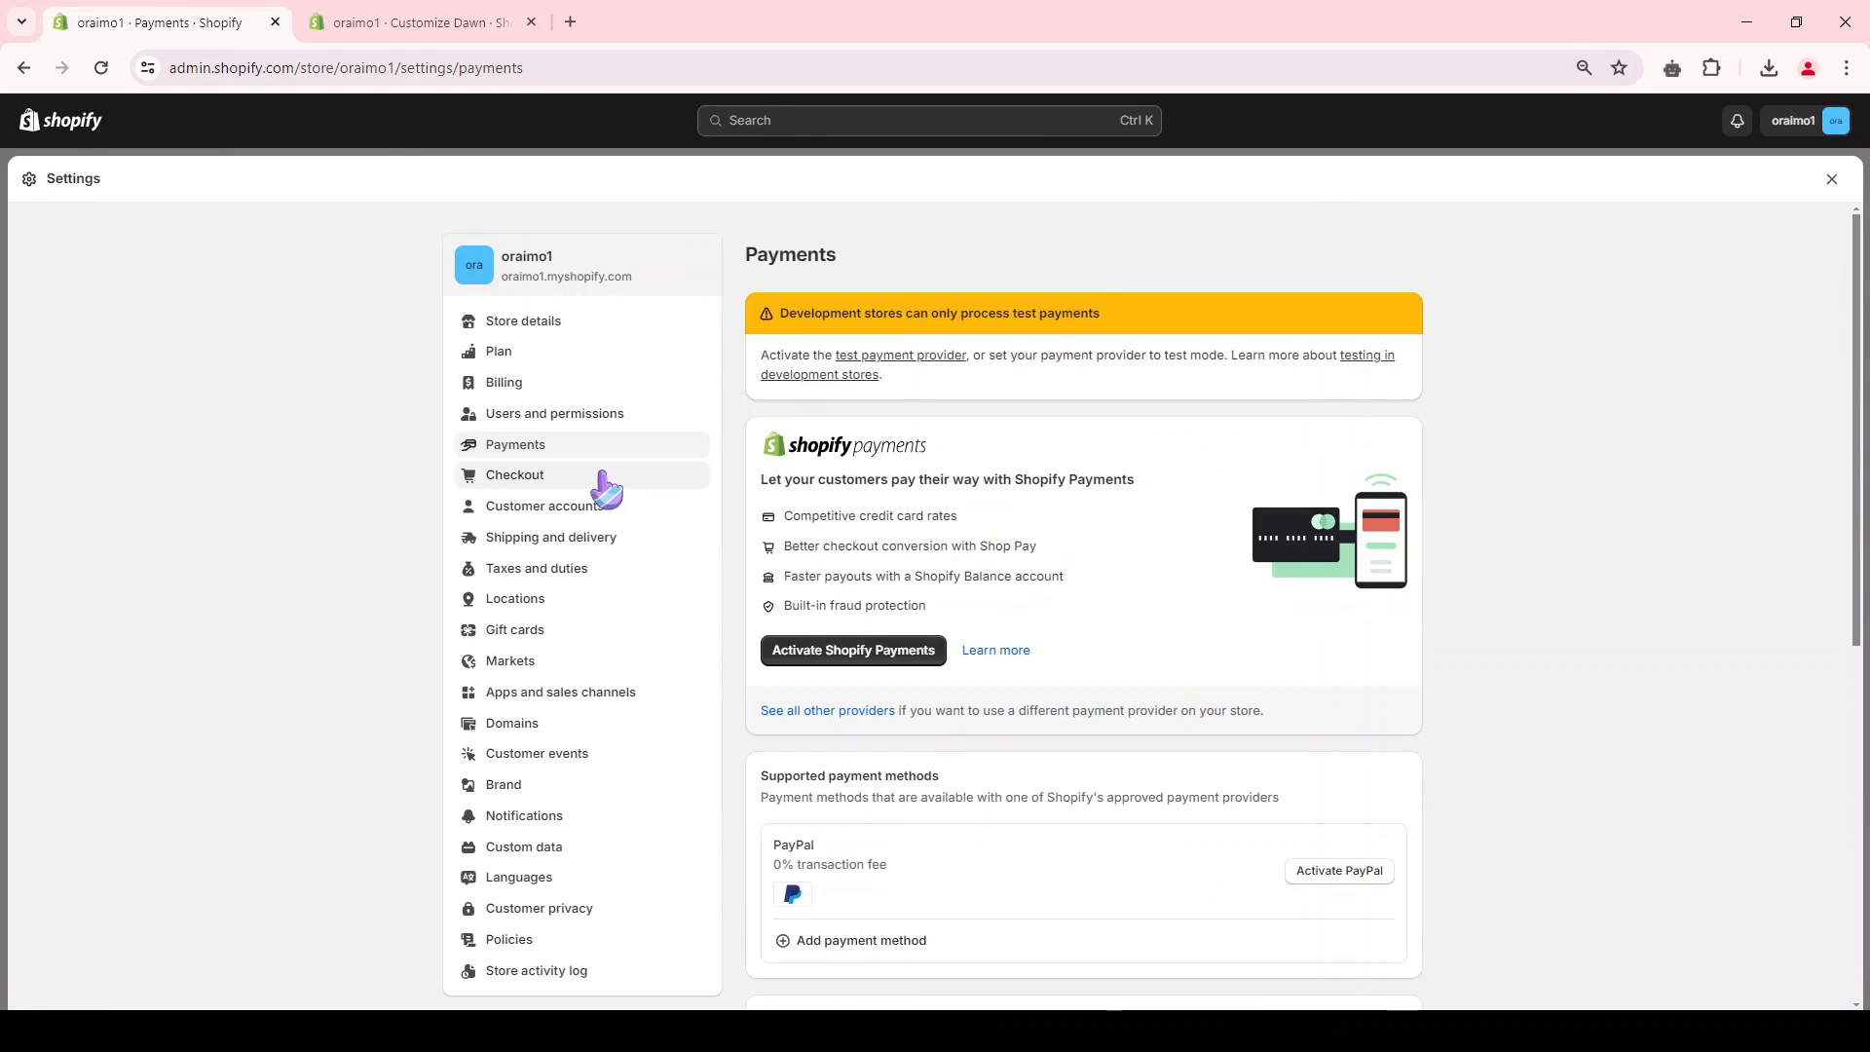
Step: Set the checkout to require customers' first and last name and save the checkout settings
click(510, 478)
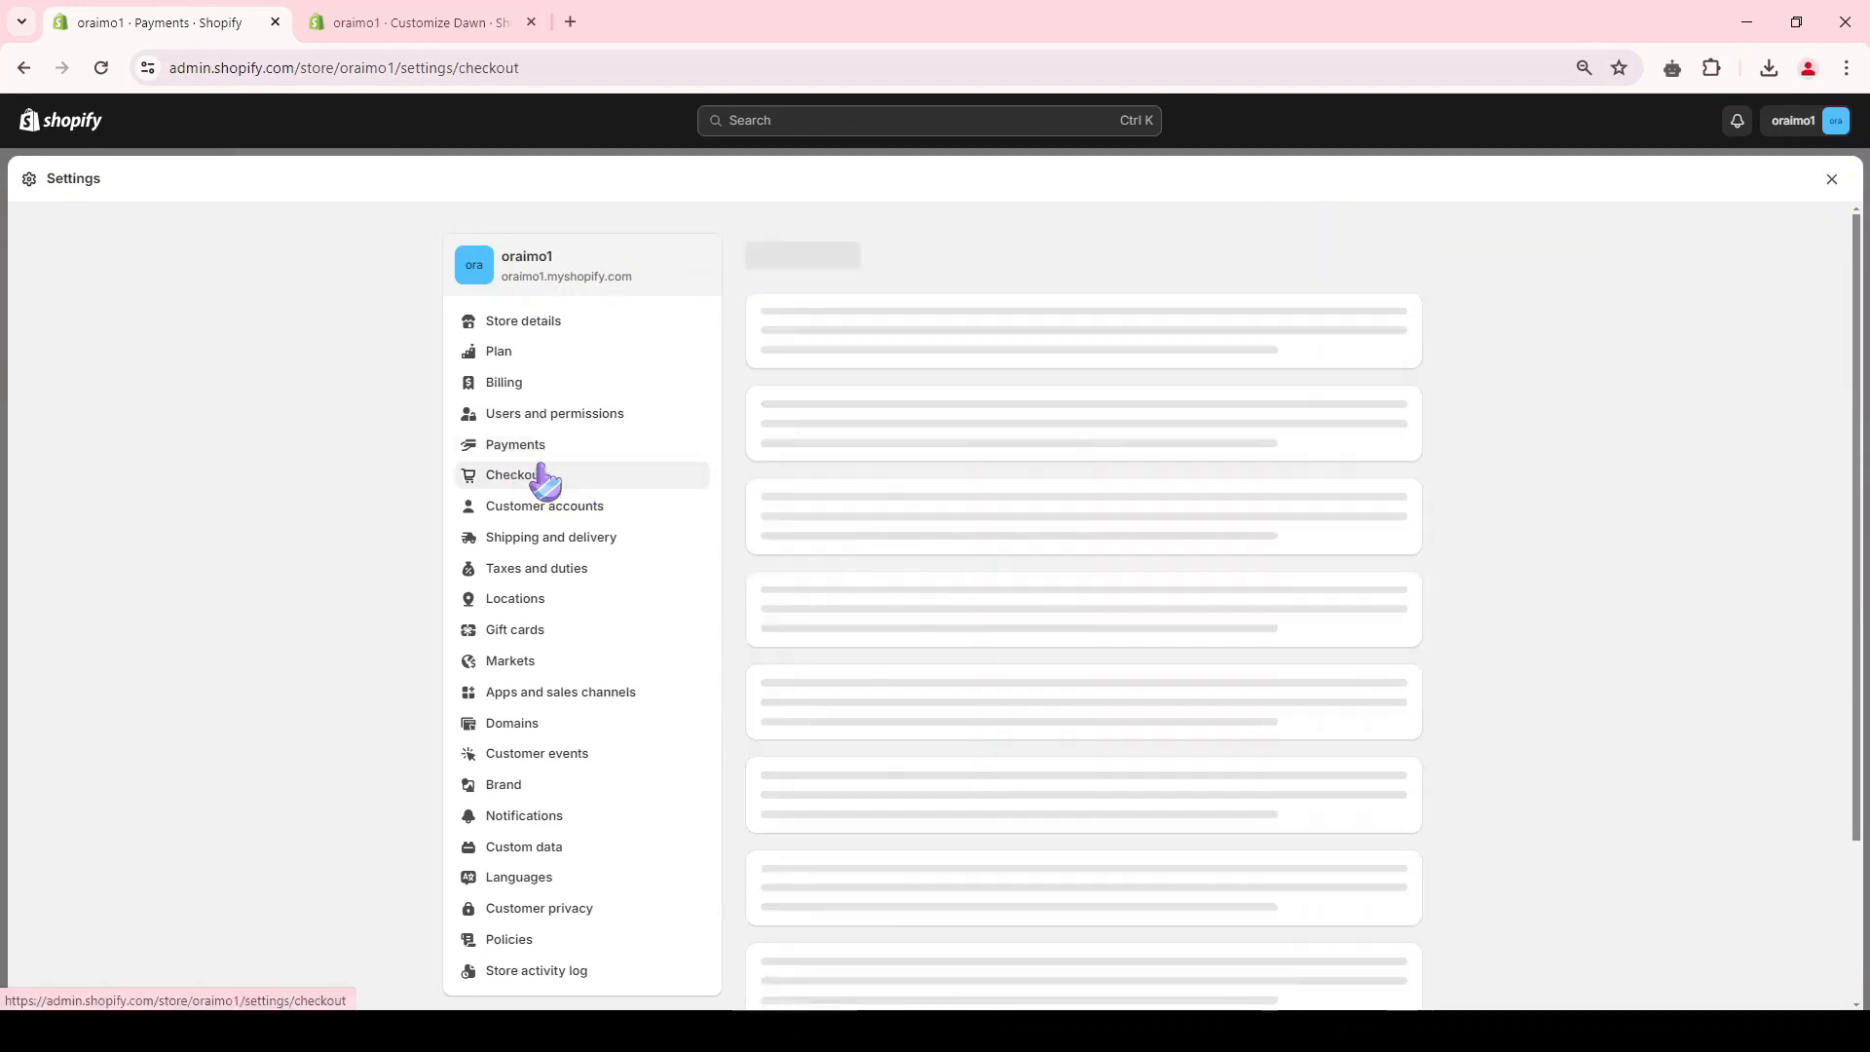
scroll(889, 402, down, 2)
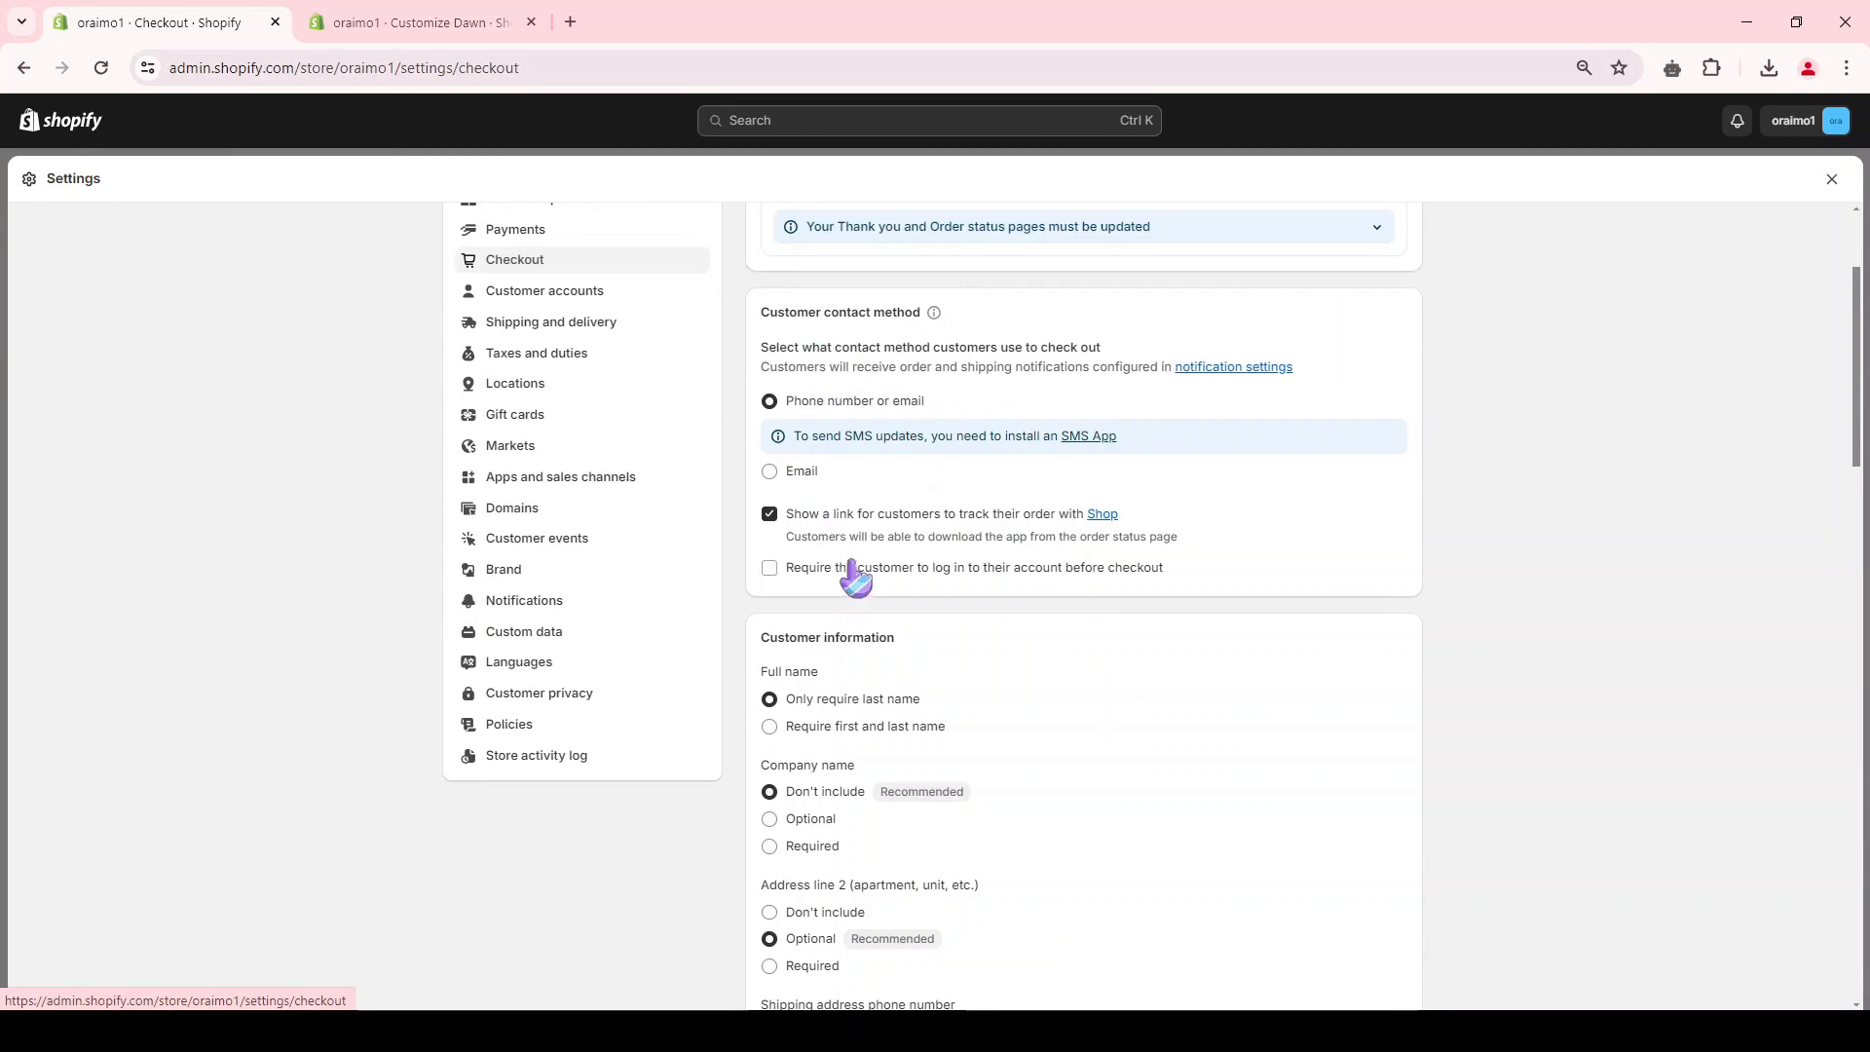
scroll(855, 579, down, 3)
click(815, 422)
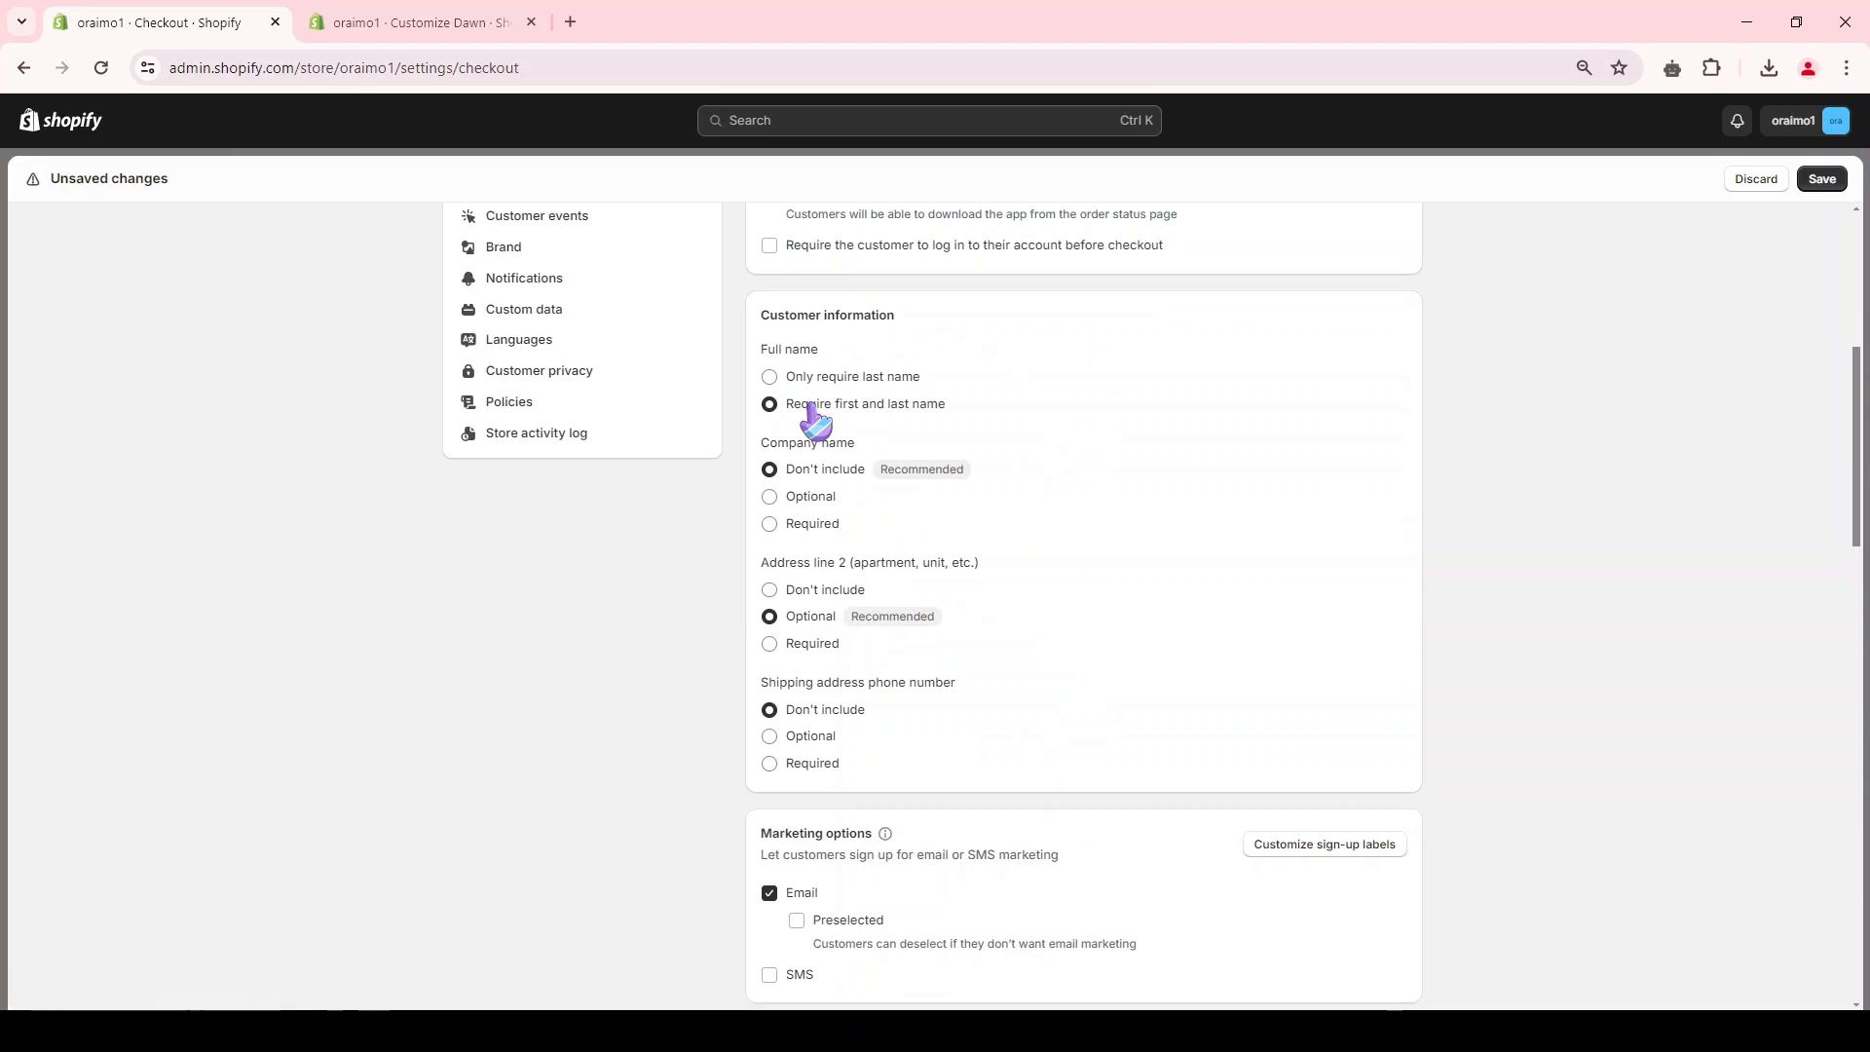
scroll(840, 550, up, 1)
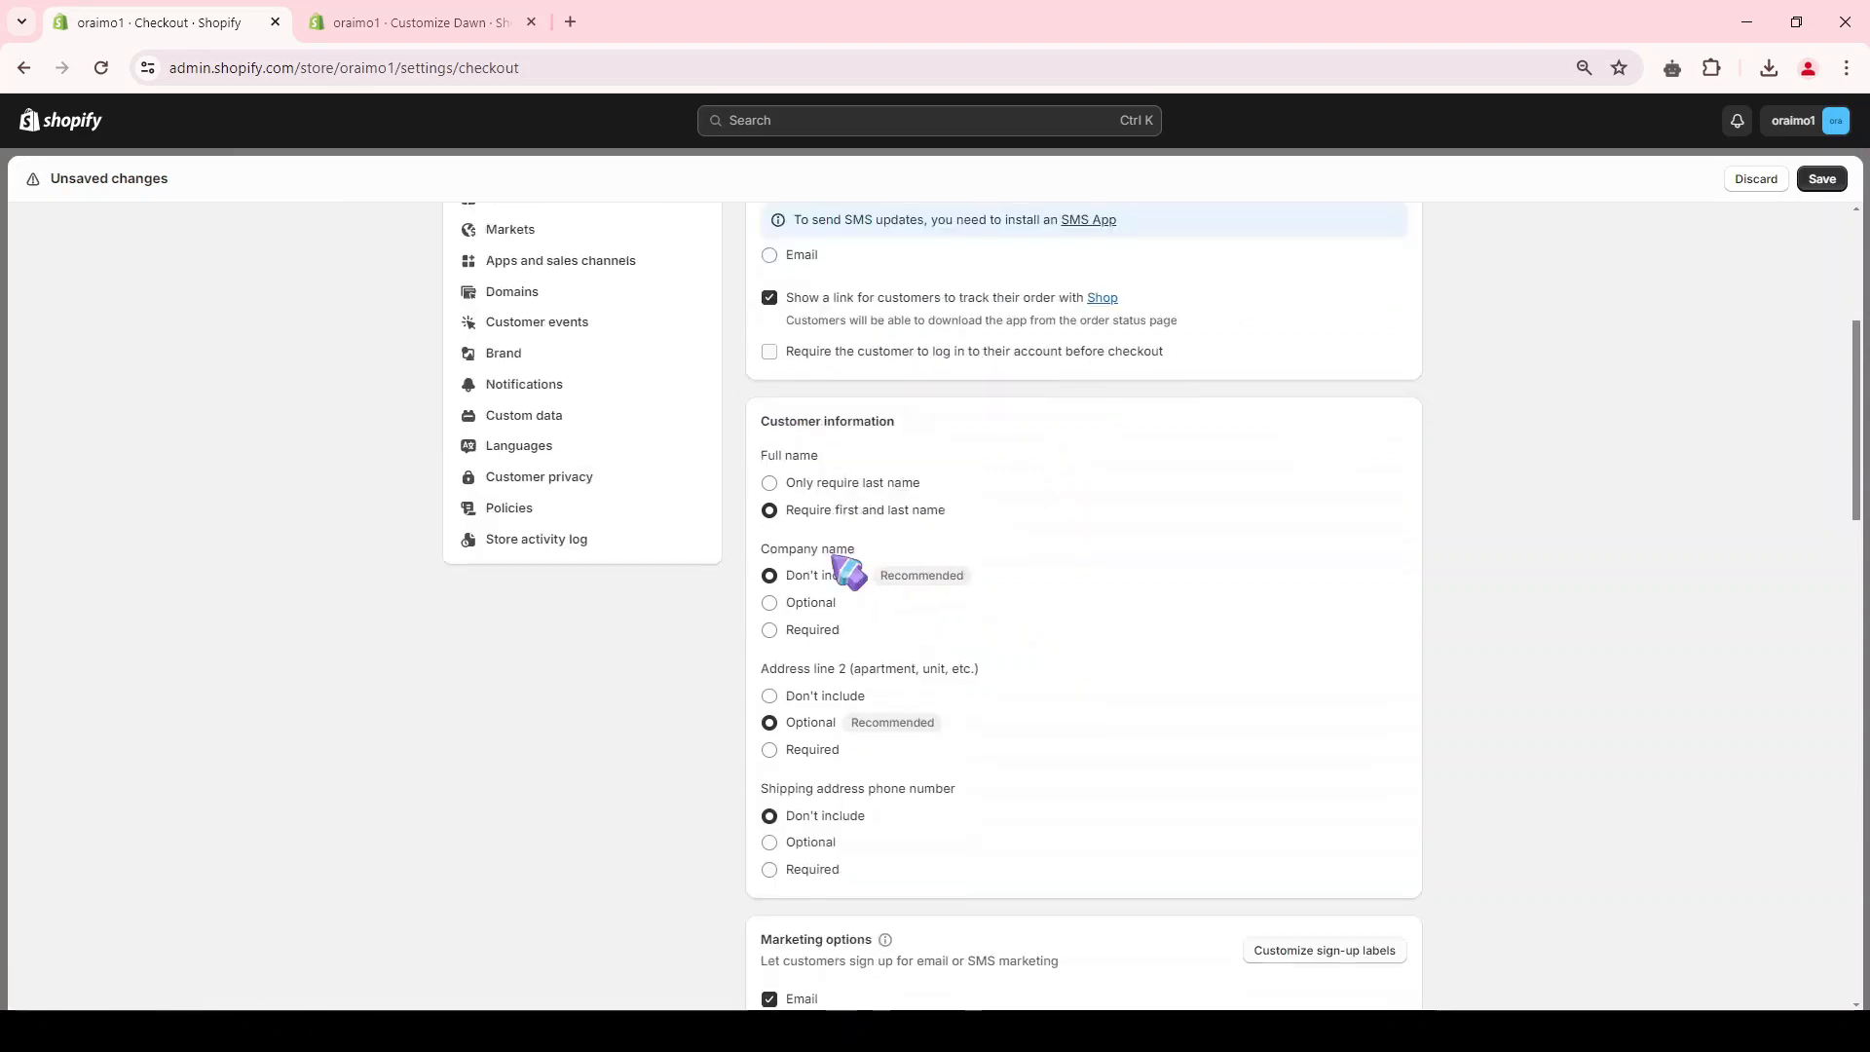
scroll(826, 467, down, 3)
scroll(803, 651, down, 1)
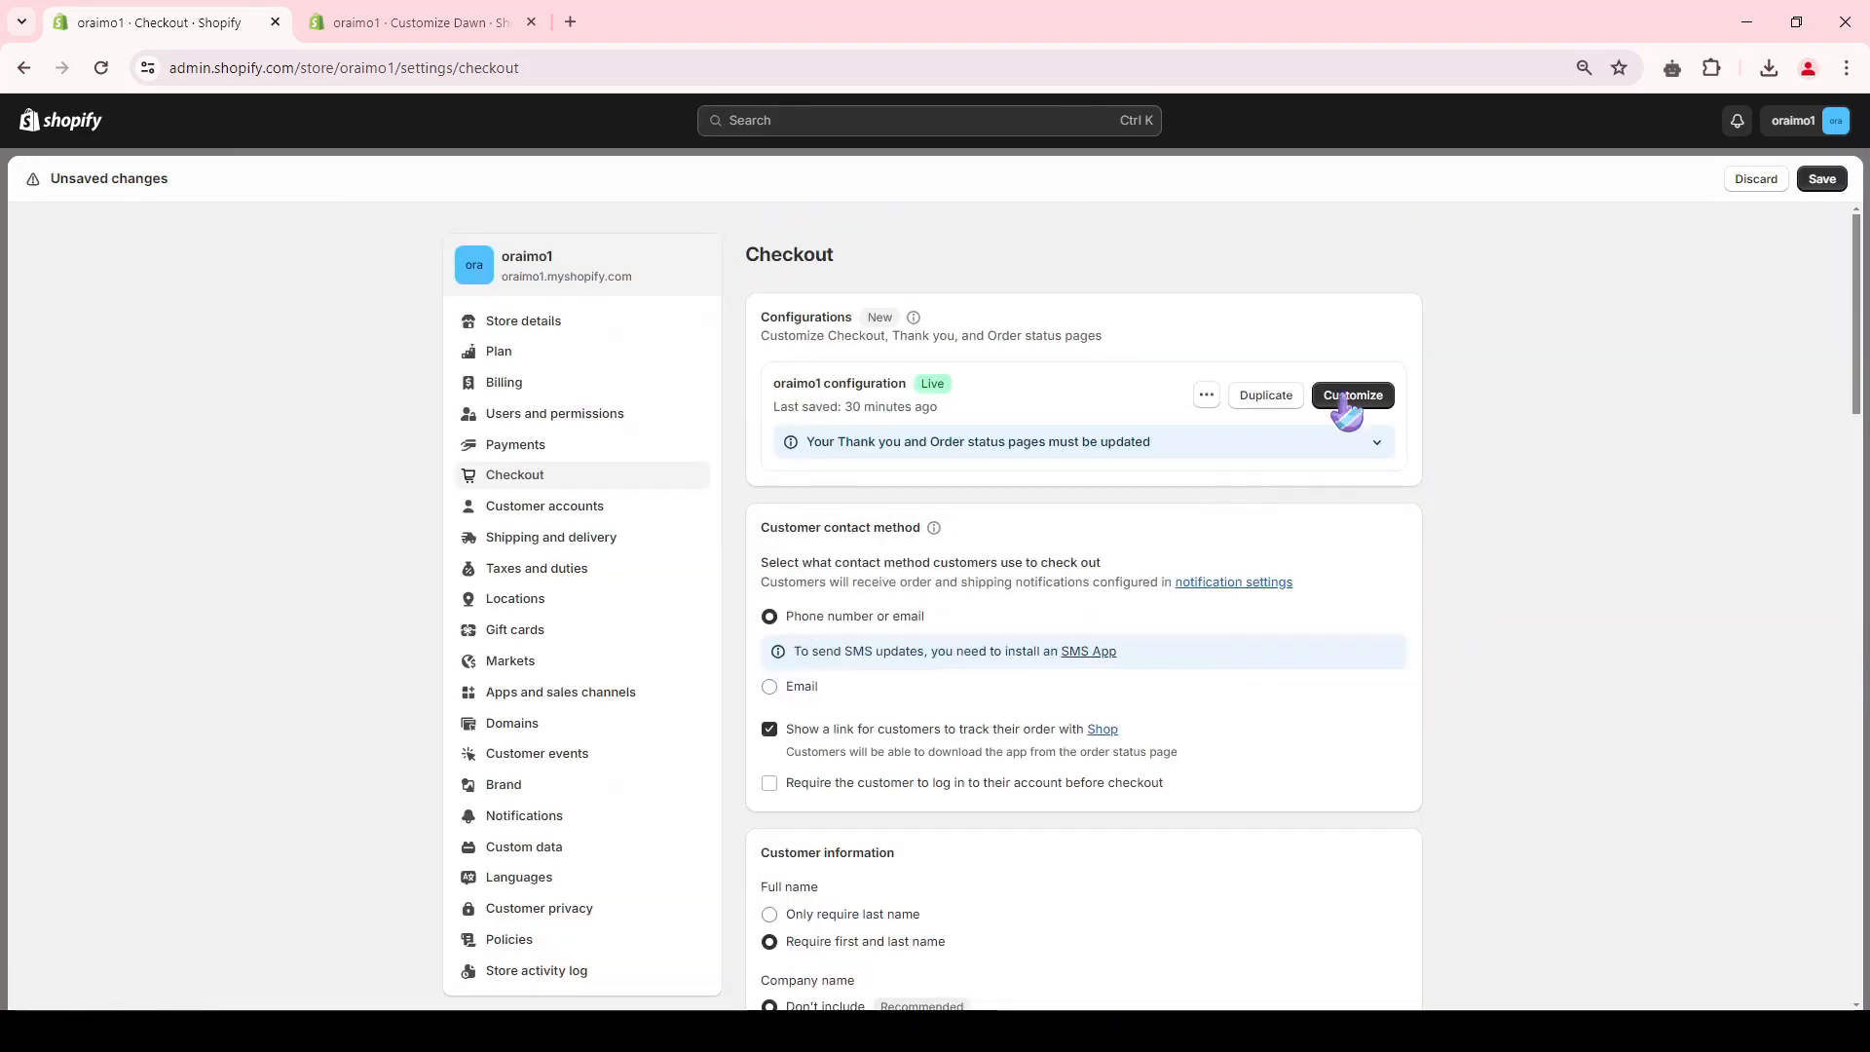
click(1821, 178)
Step: Delete the existing shipping zones, including Domestic, from the general shipping profile
click(560, 543)
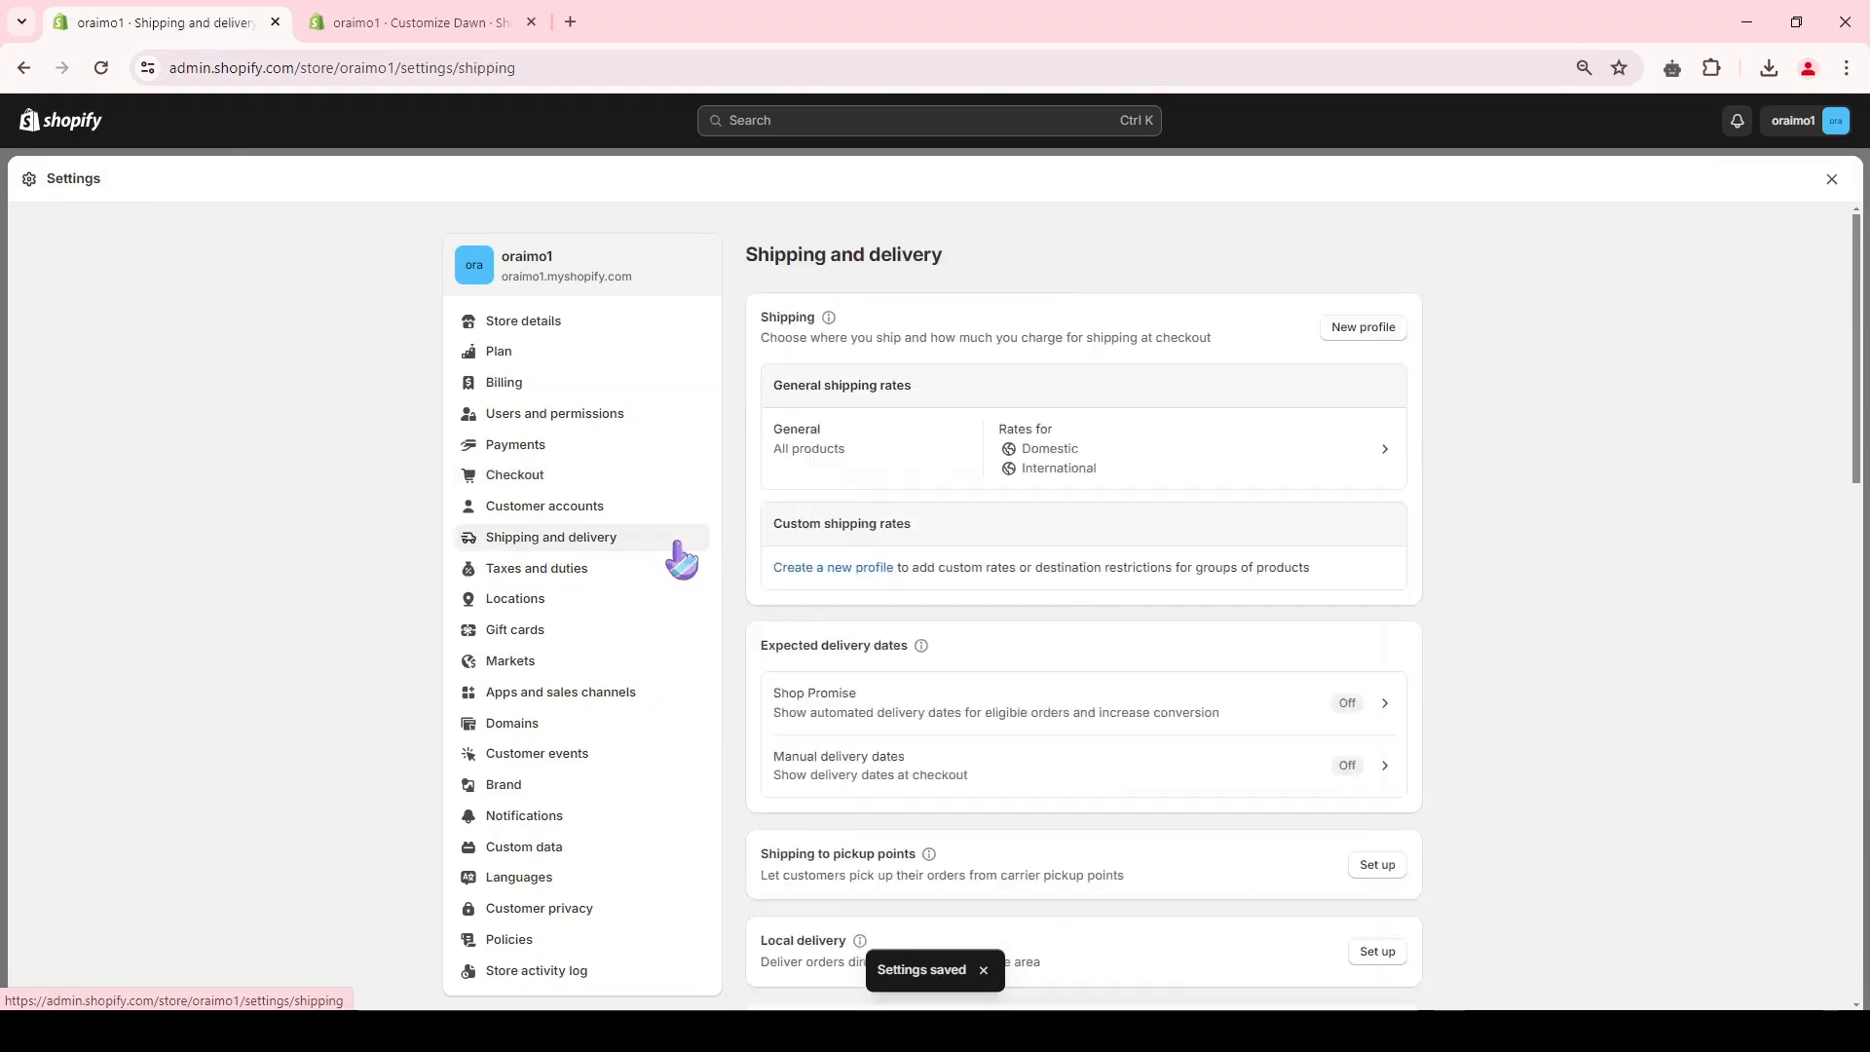
click(1400, 476)
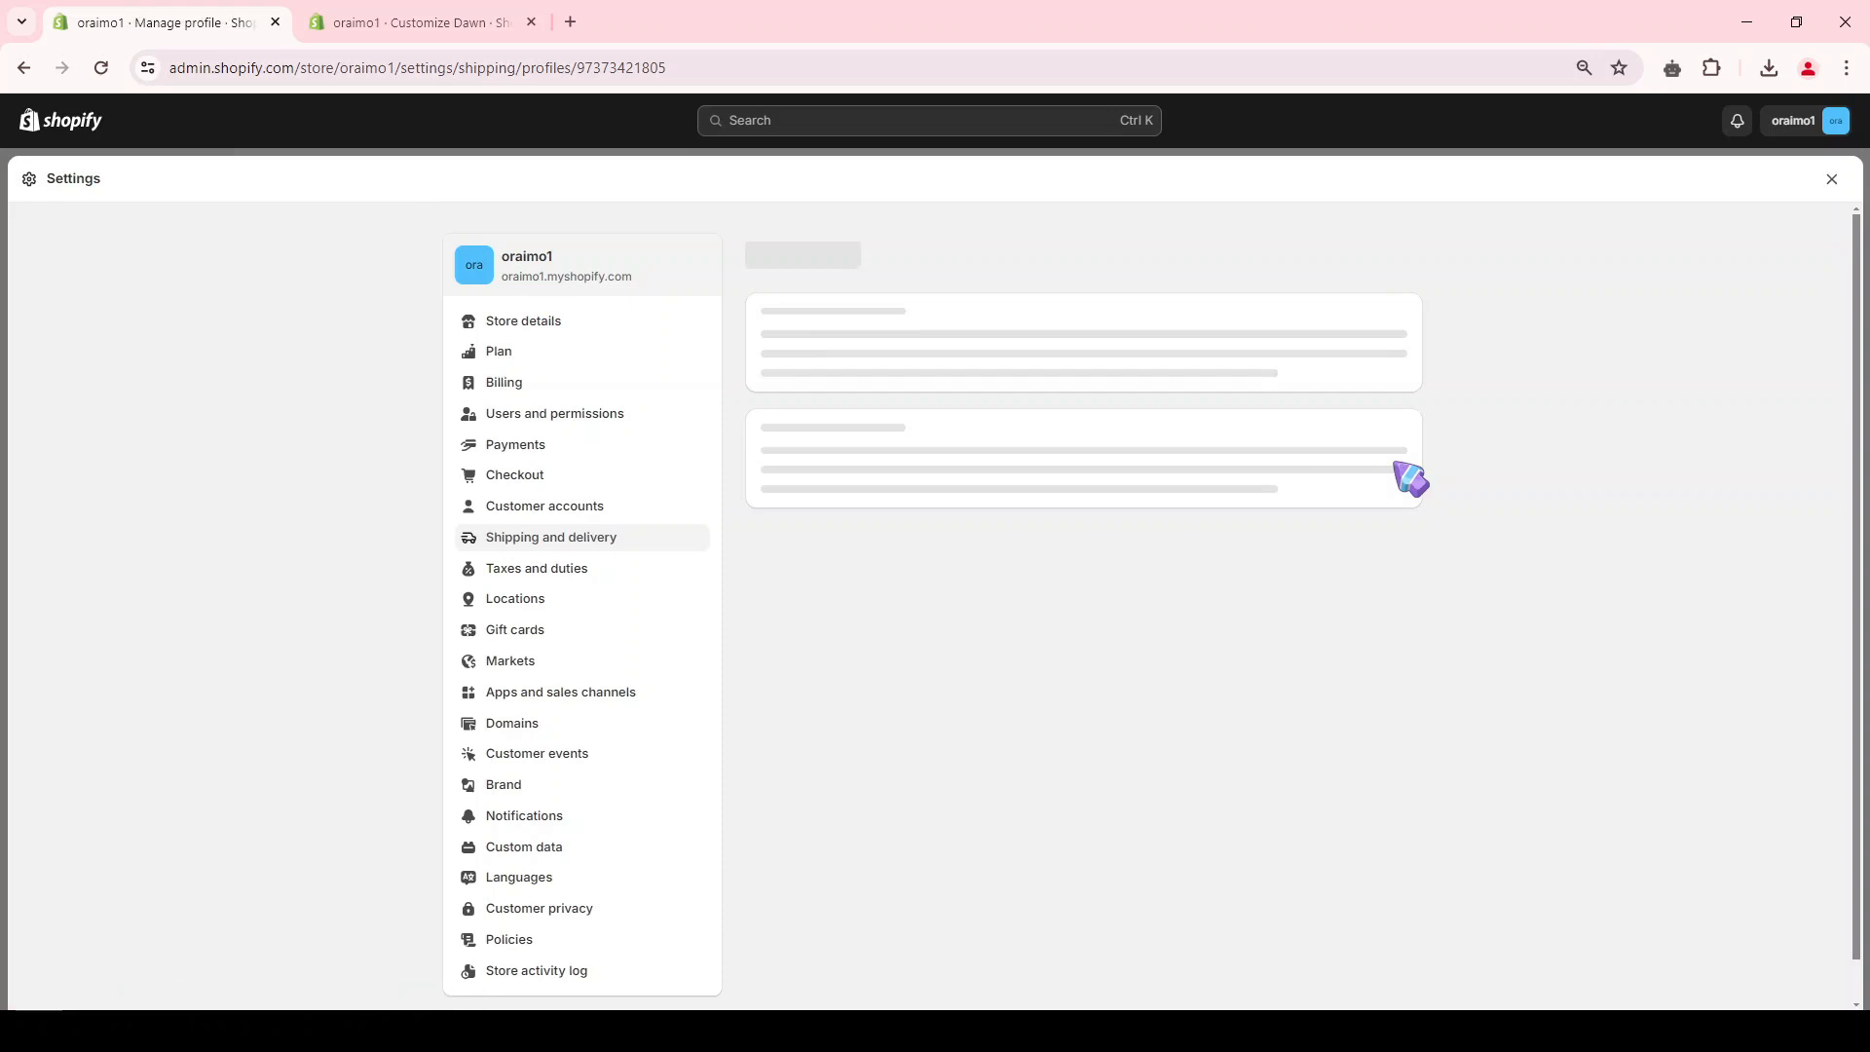
scroll(1069, 497, down, 2)
click(1382, 746)
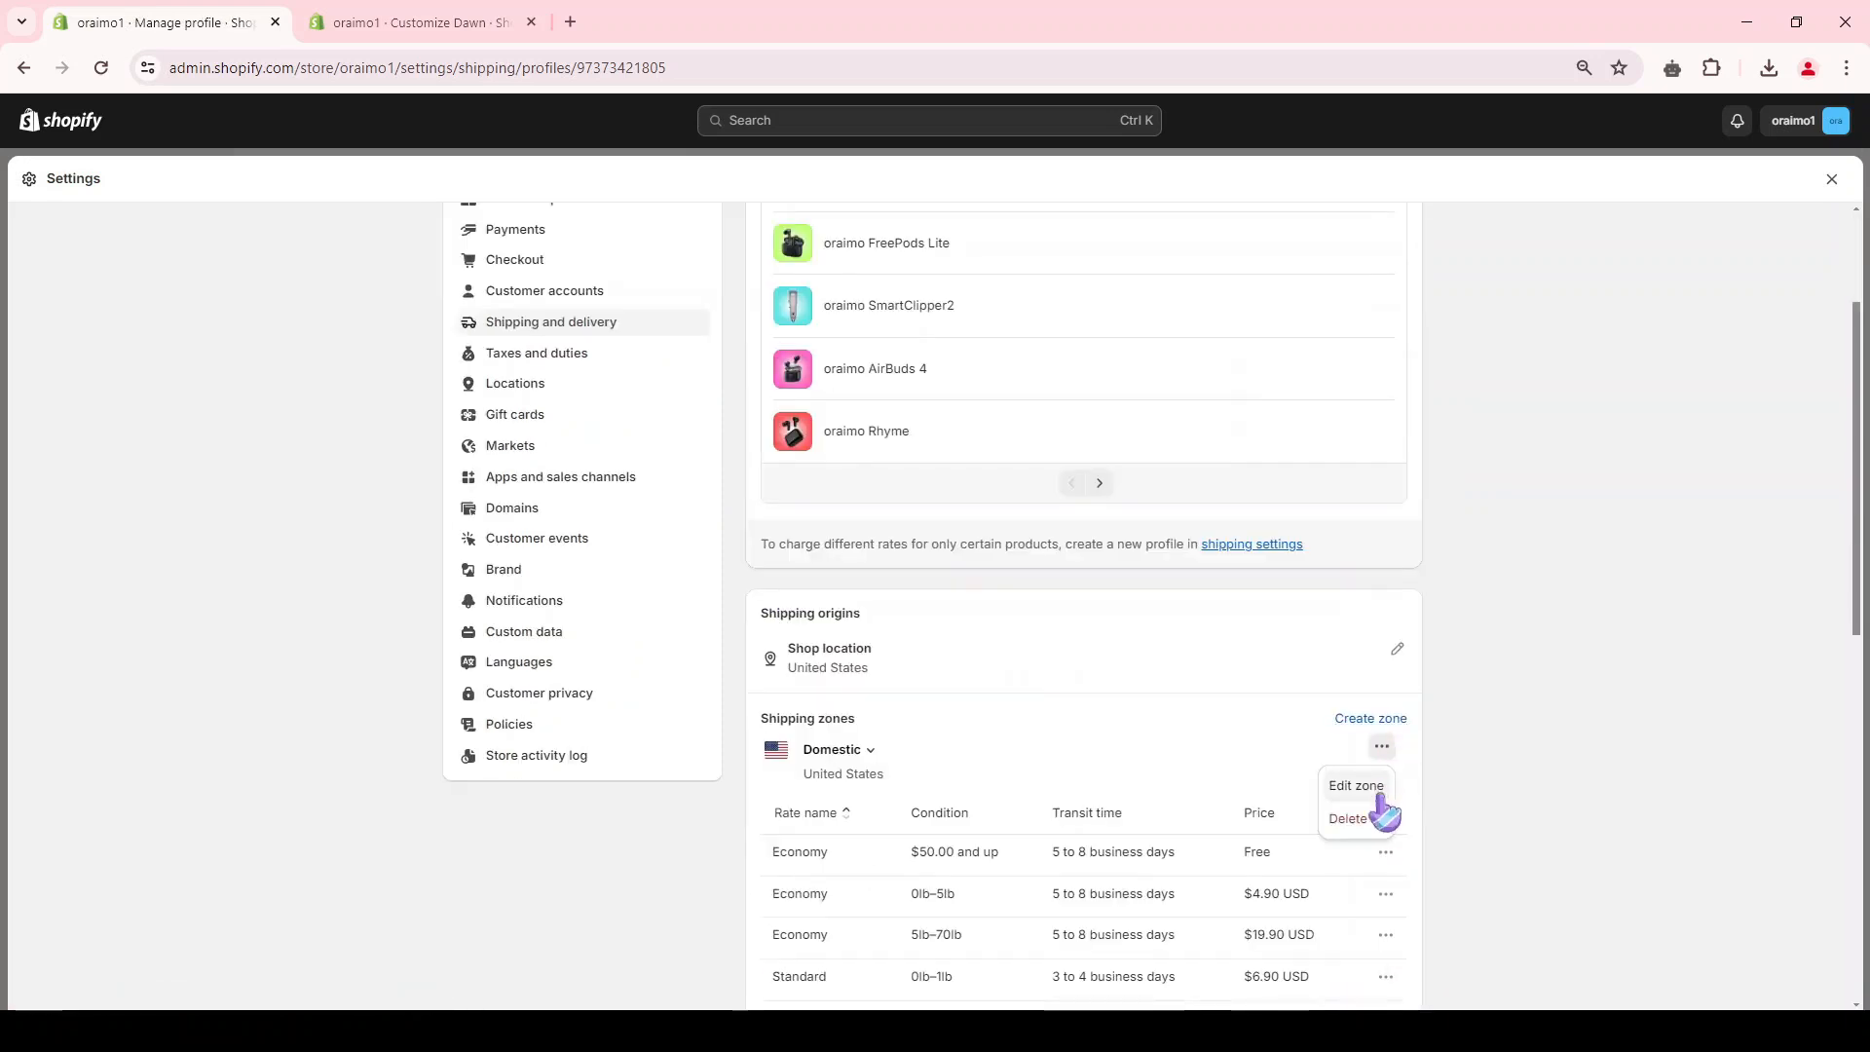
click(1330, 826)
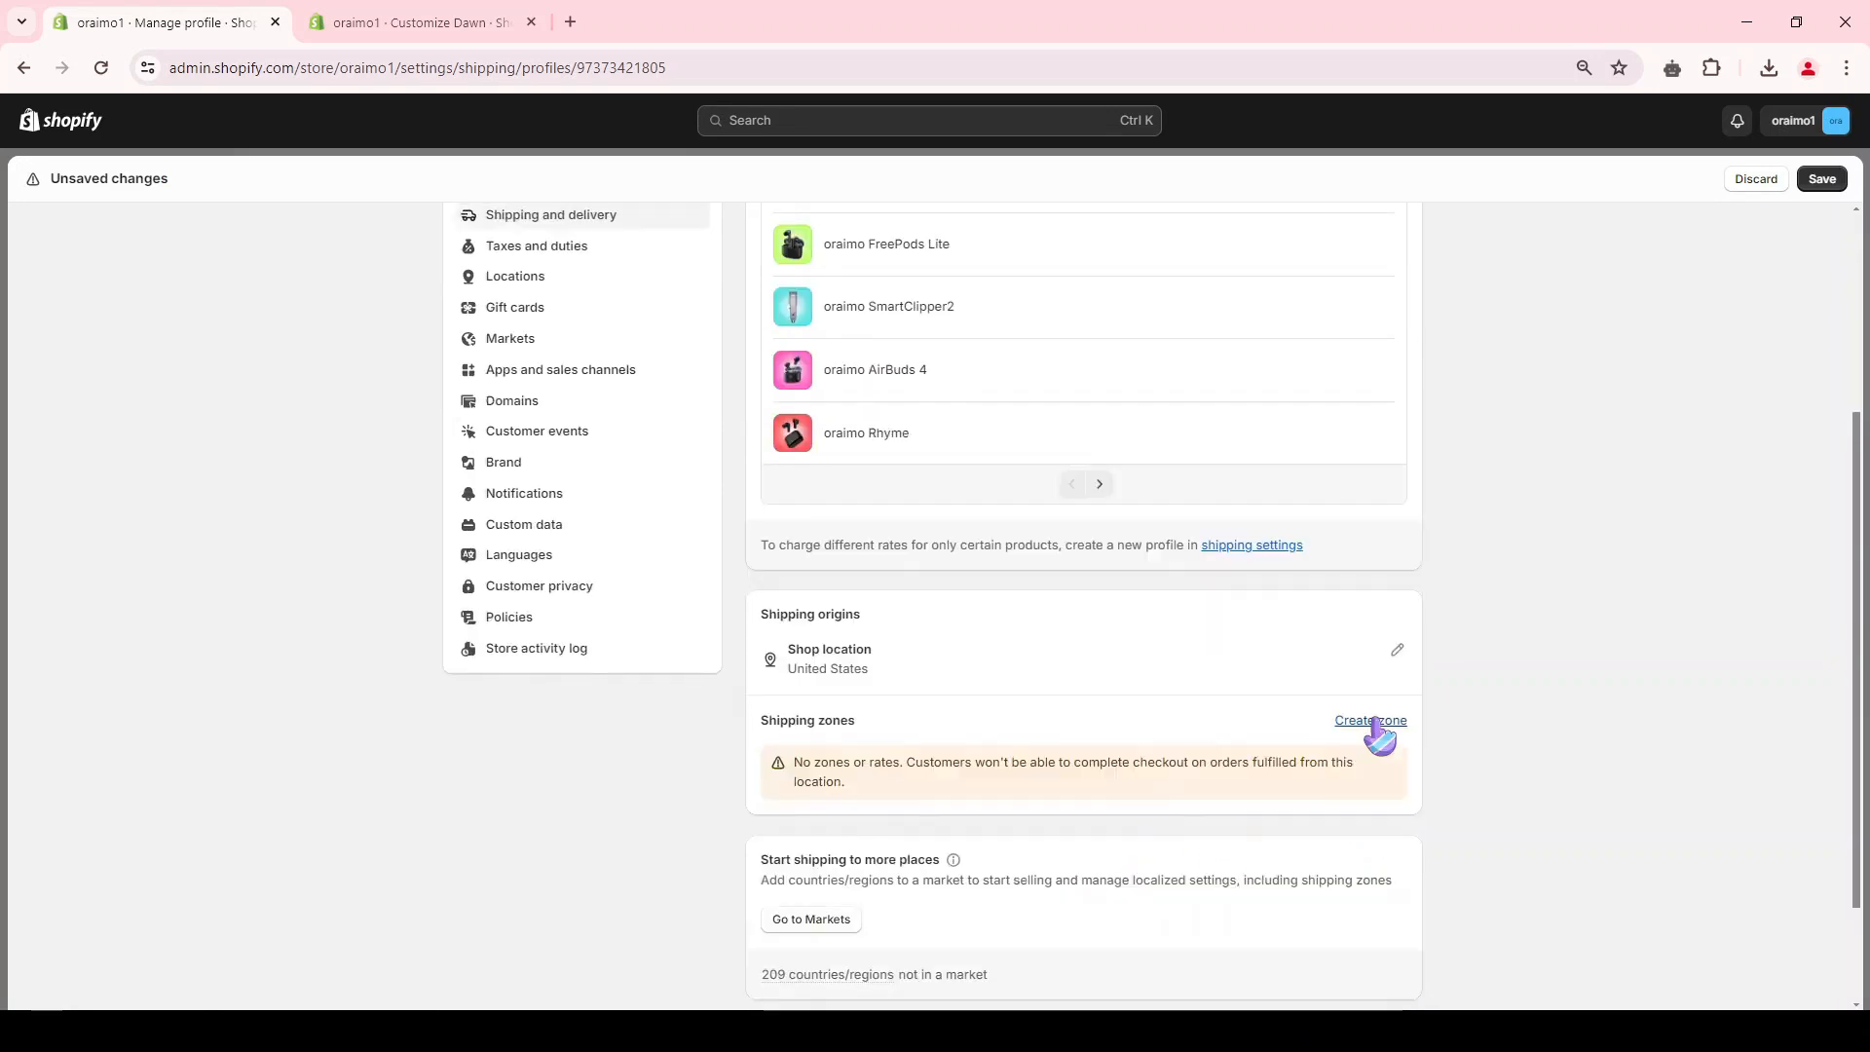
Step: Create a shipping zone named FREE for the United States with a free Express (1 to 2 business days) flat rate, and save the profile
click(1373, 722)
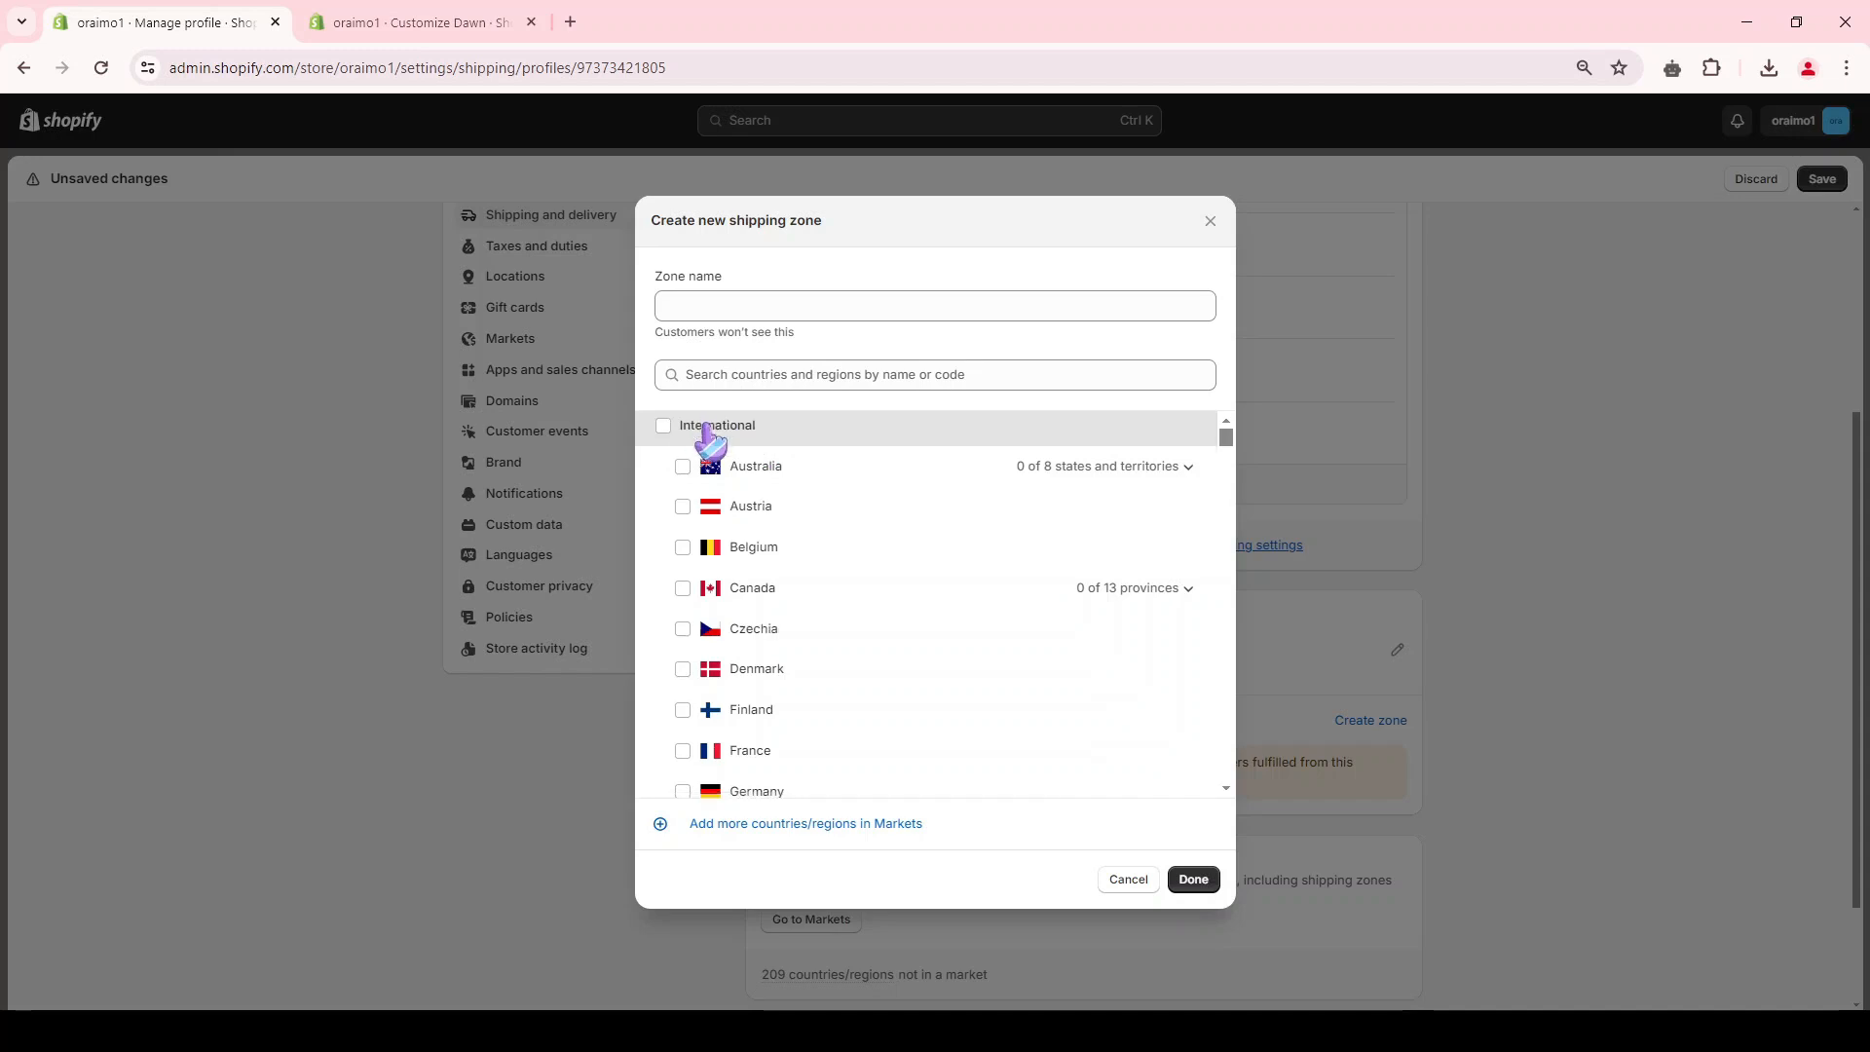
scroll(751, 557, down, 3)
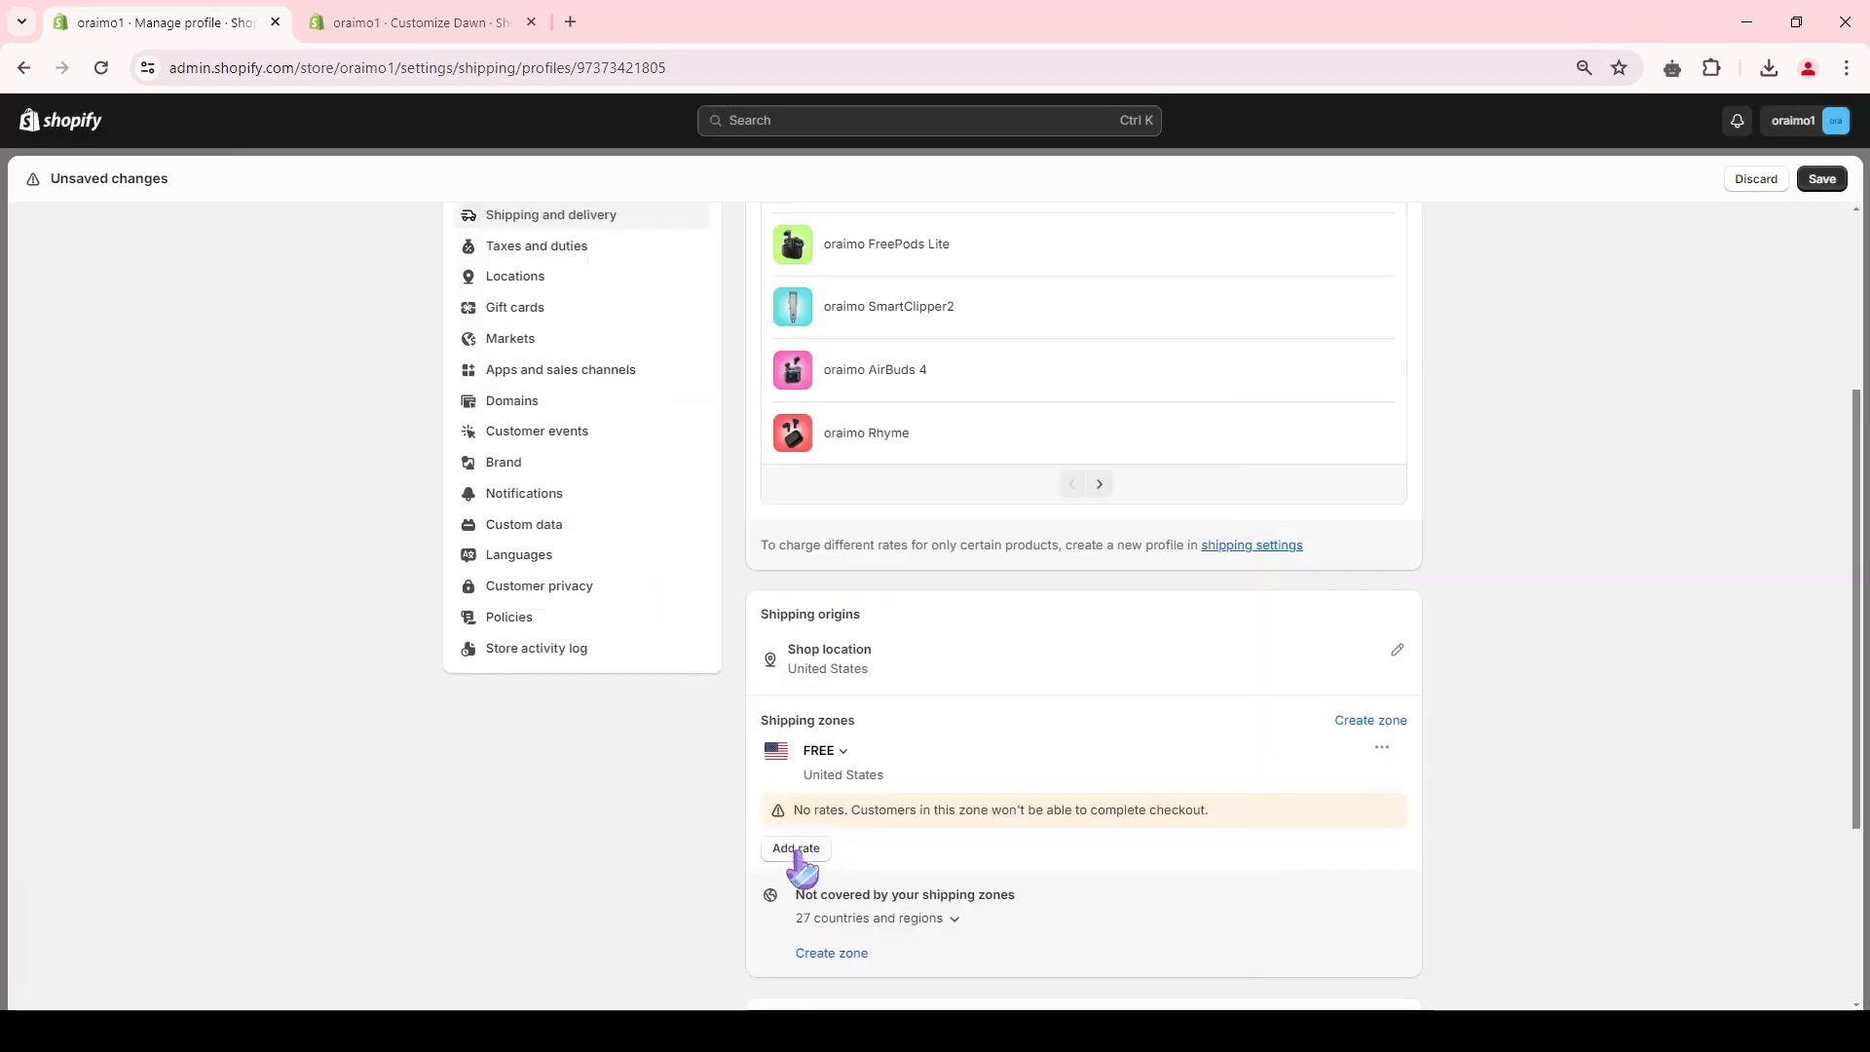
click(797, 851)
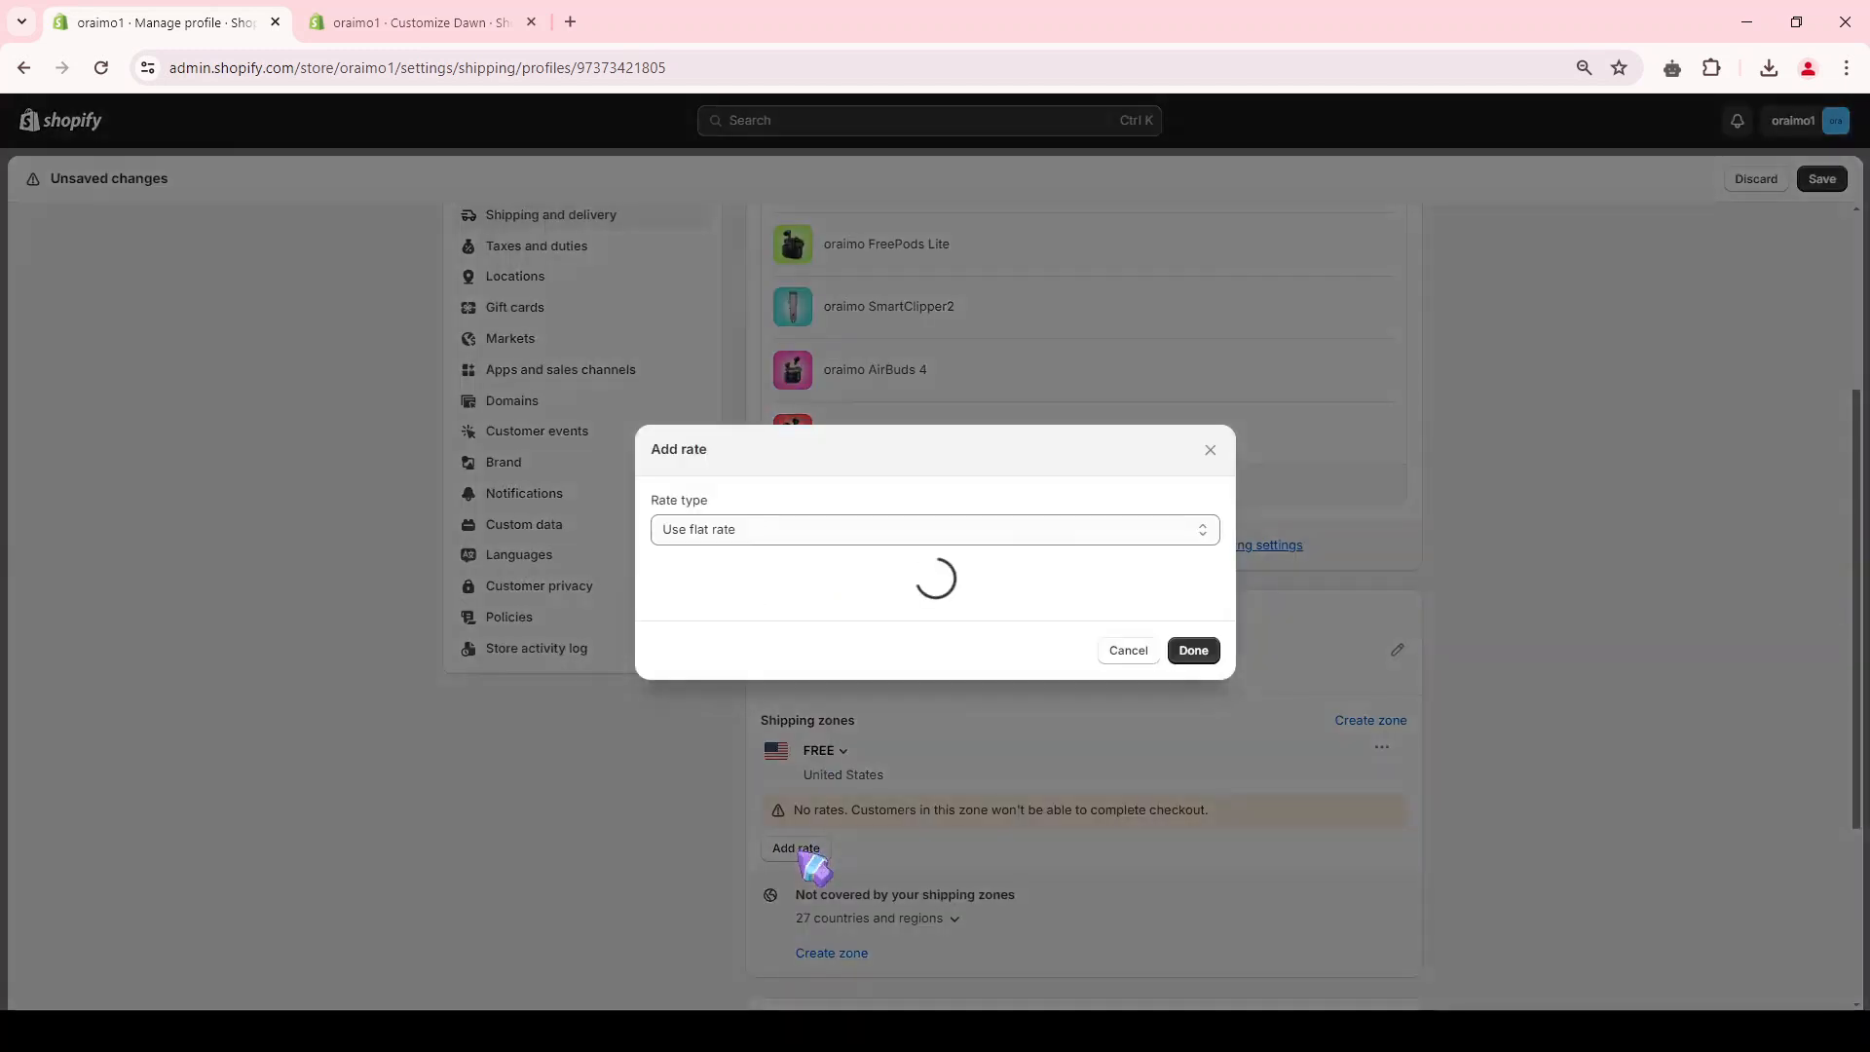
click(733, 528)
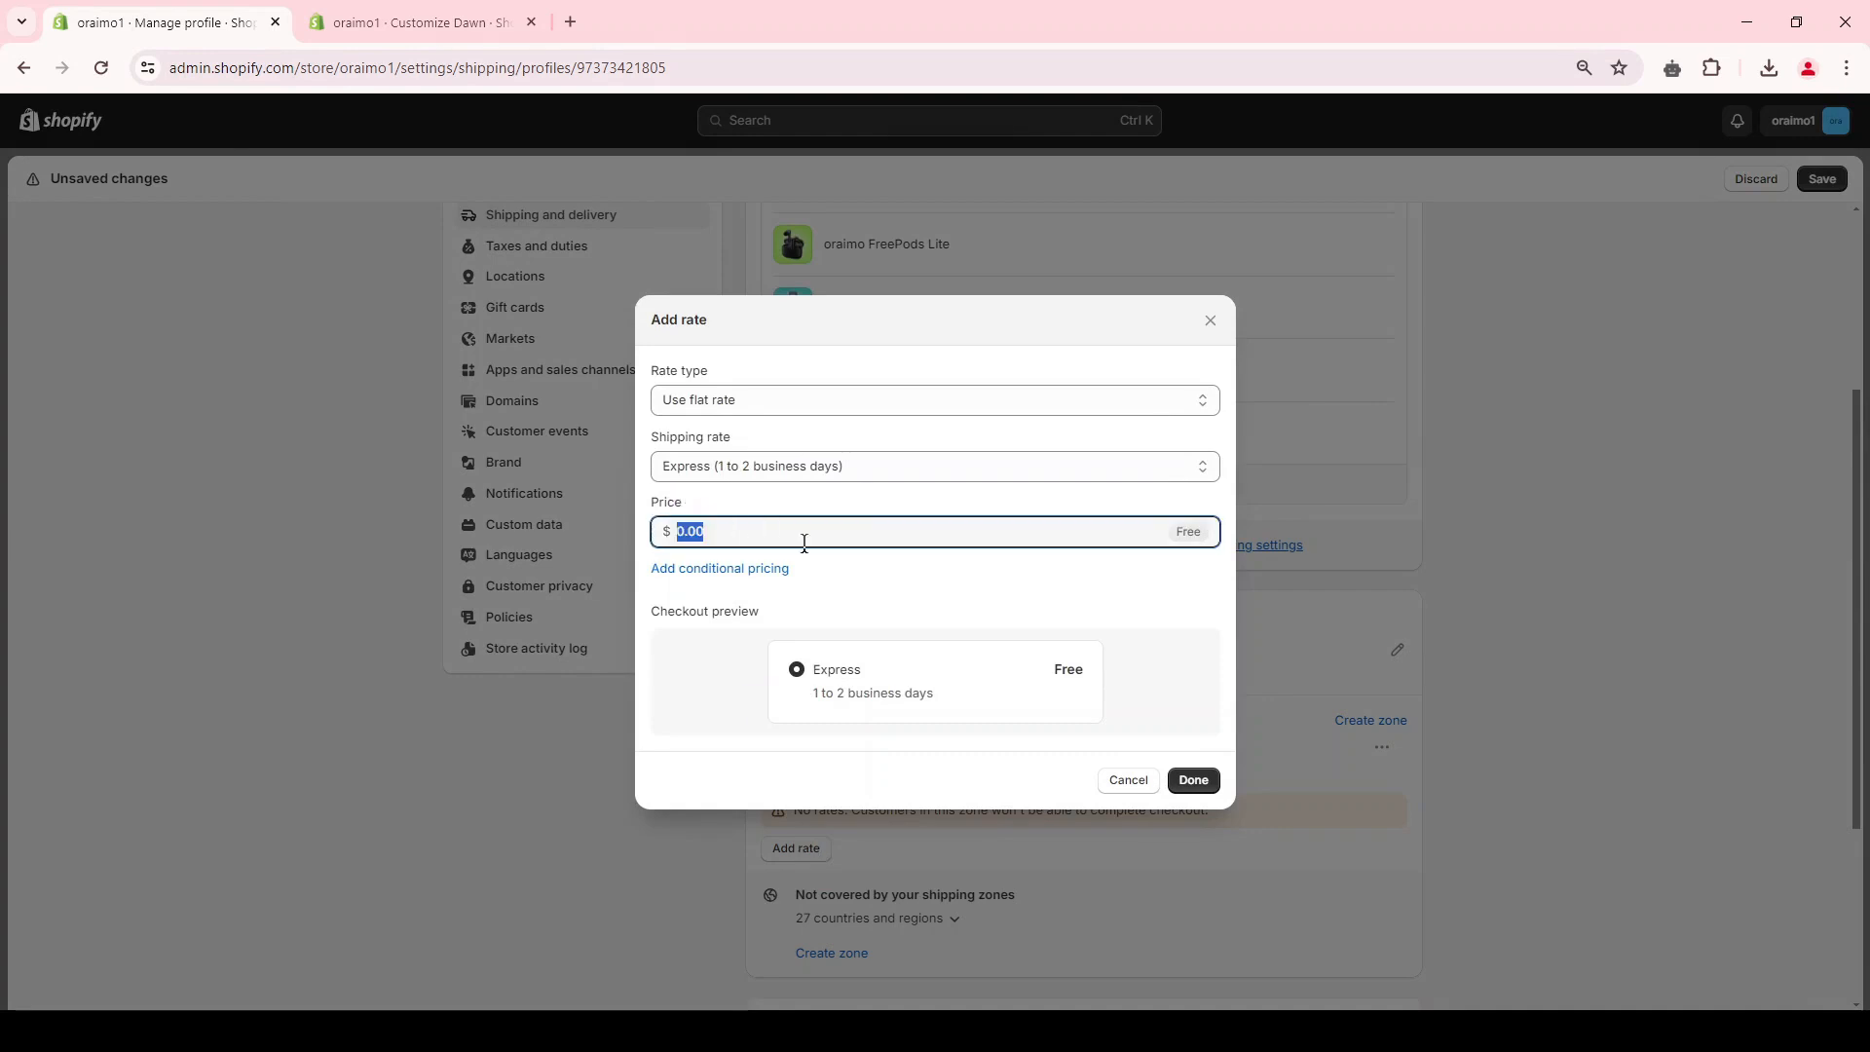
click(843, 505)
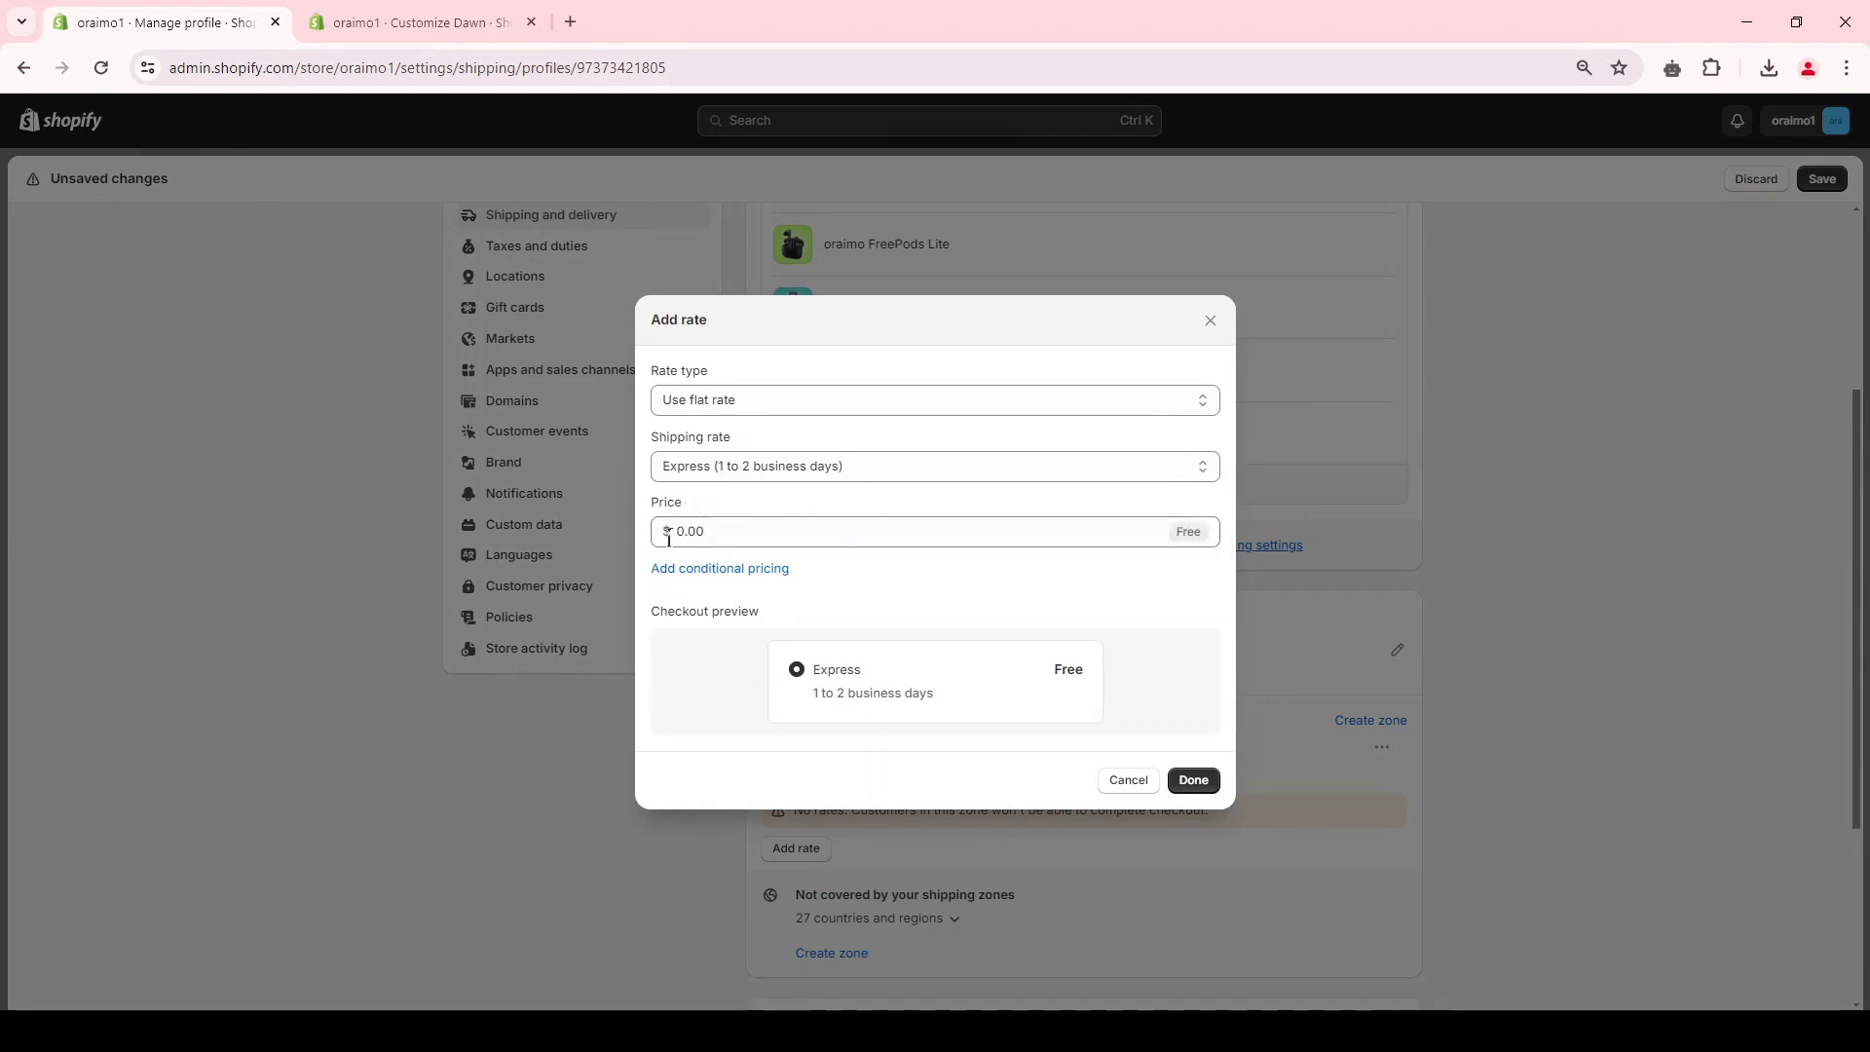
click(774, 469)
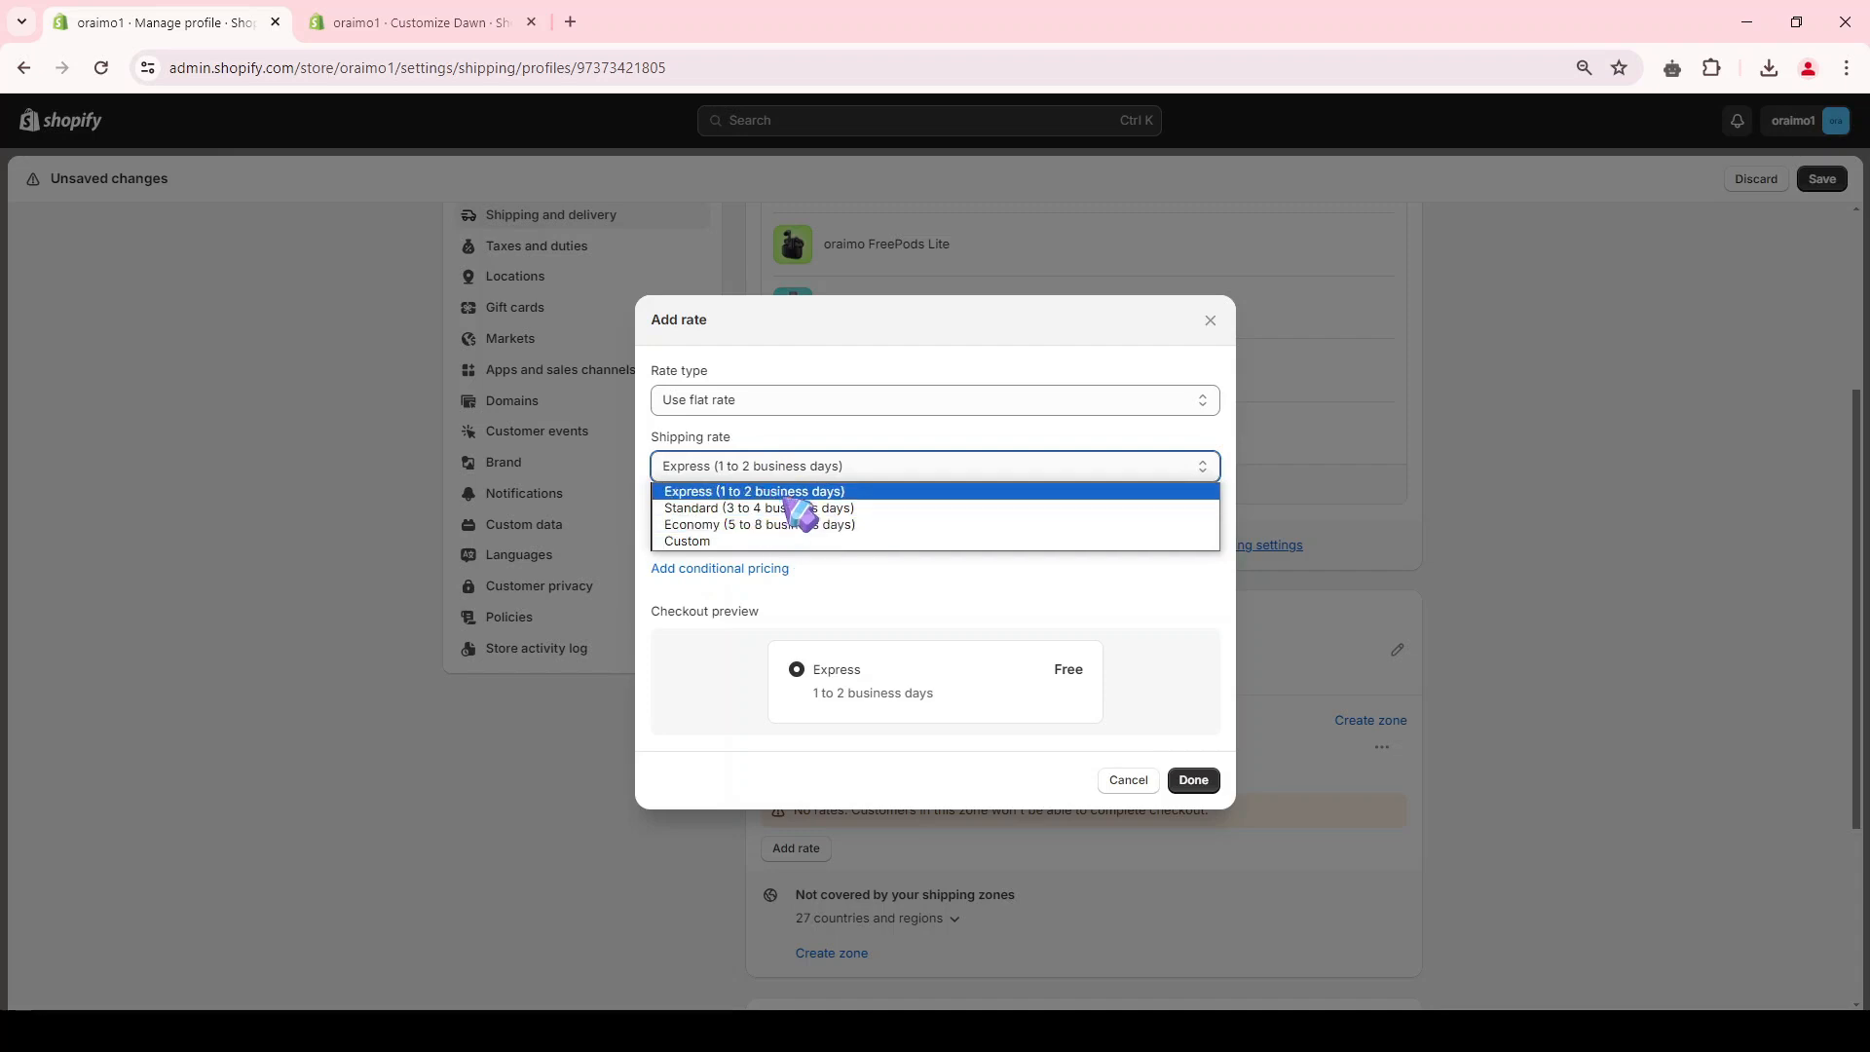
click(818, 490)
click(1206, 791)
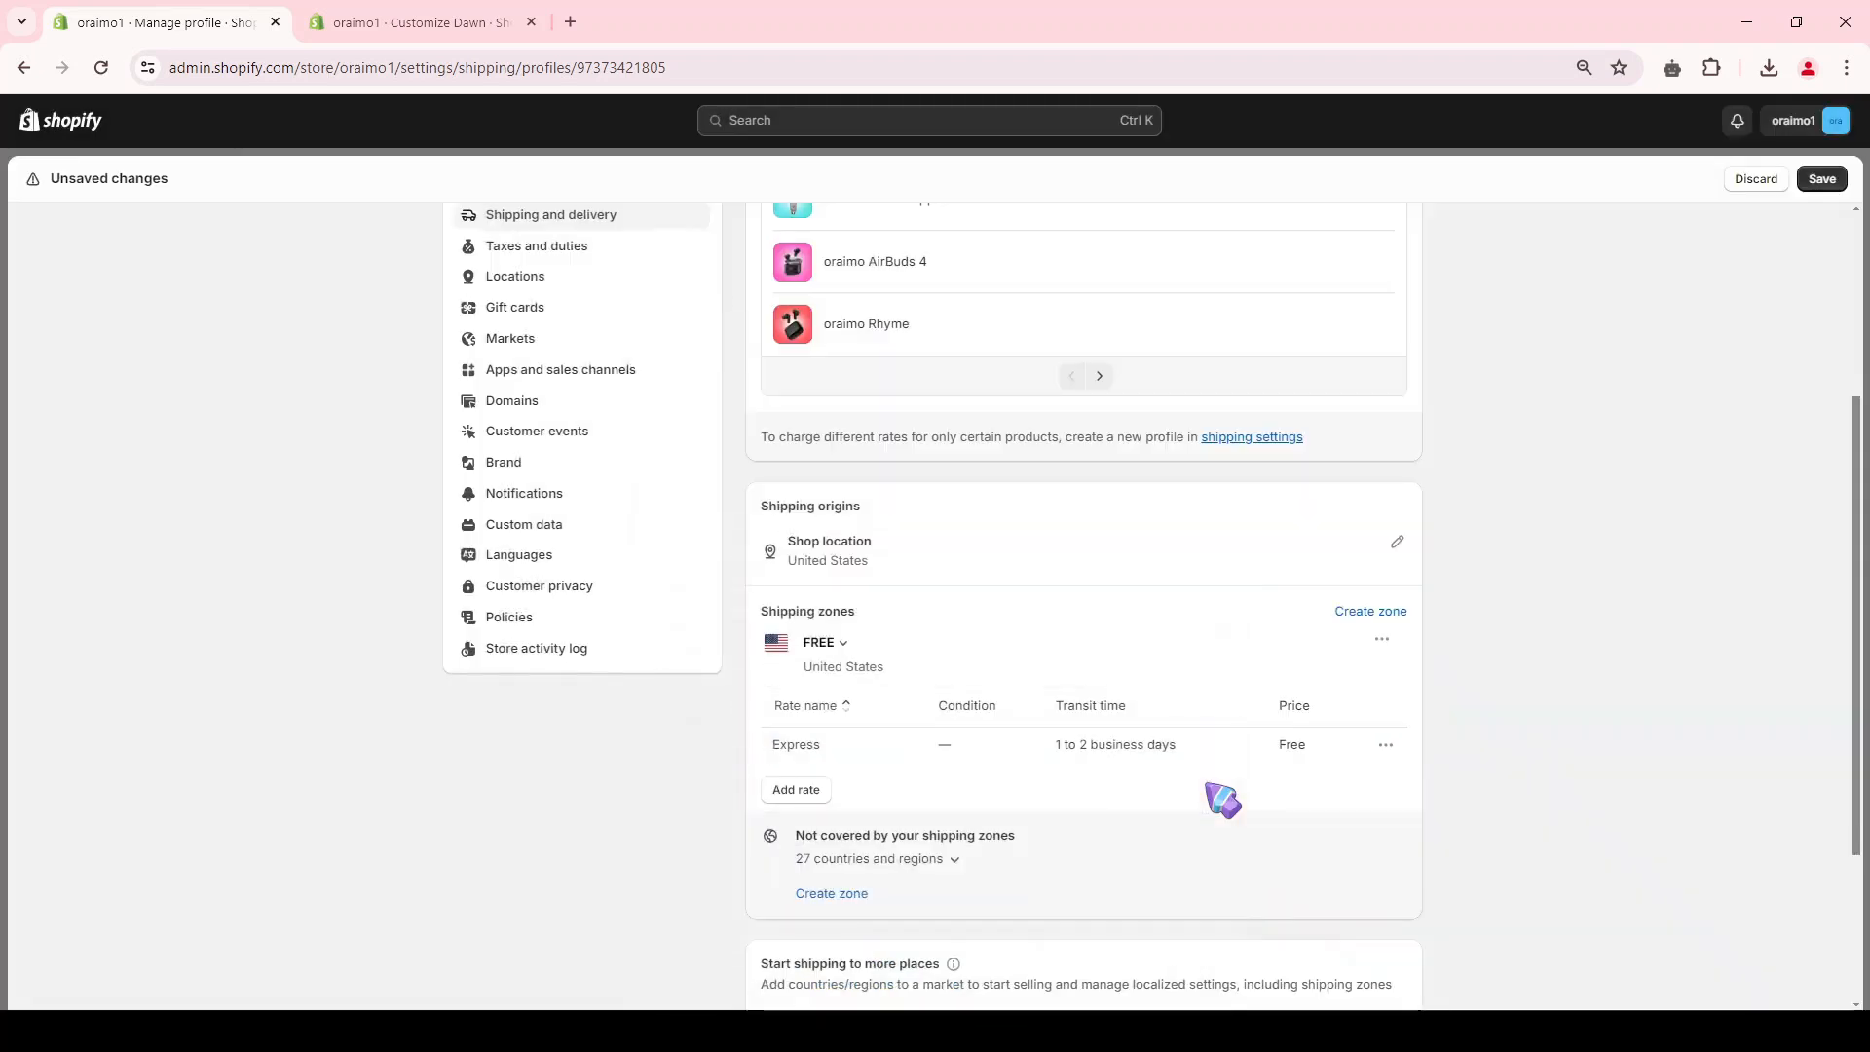
scroll(447, 480, up, 2)
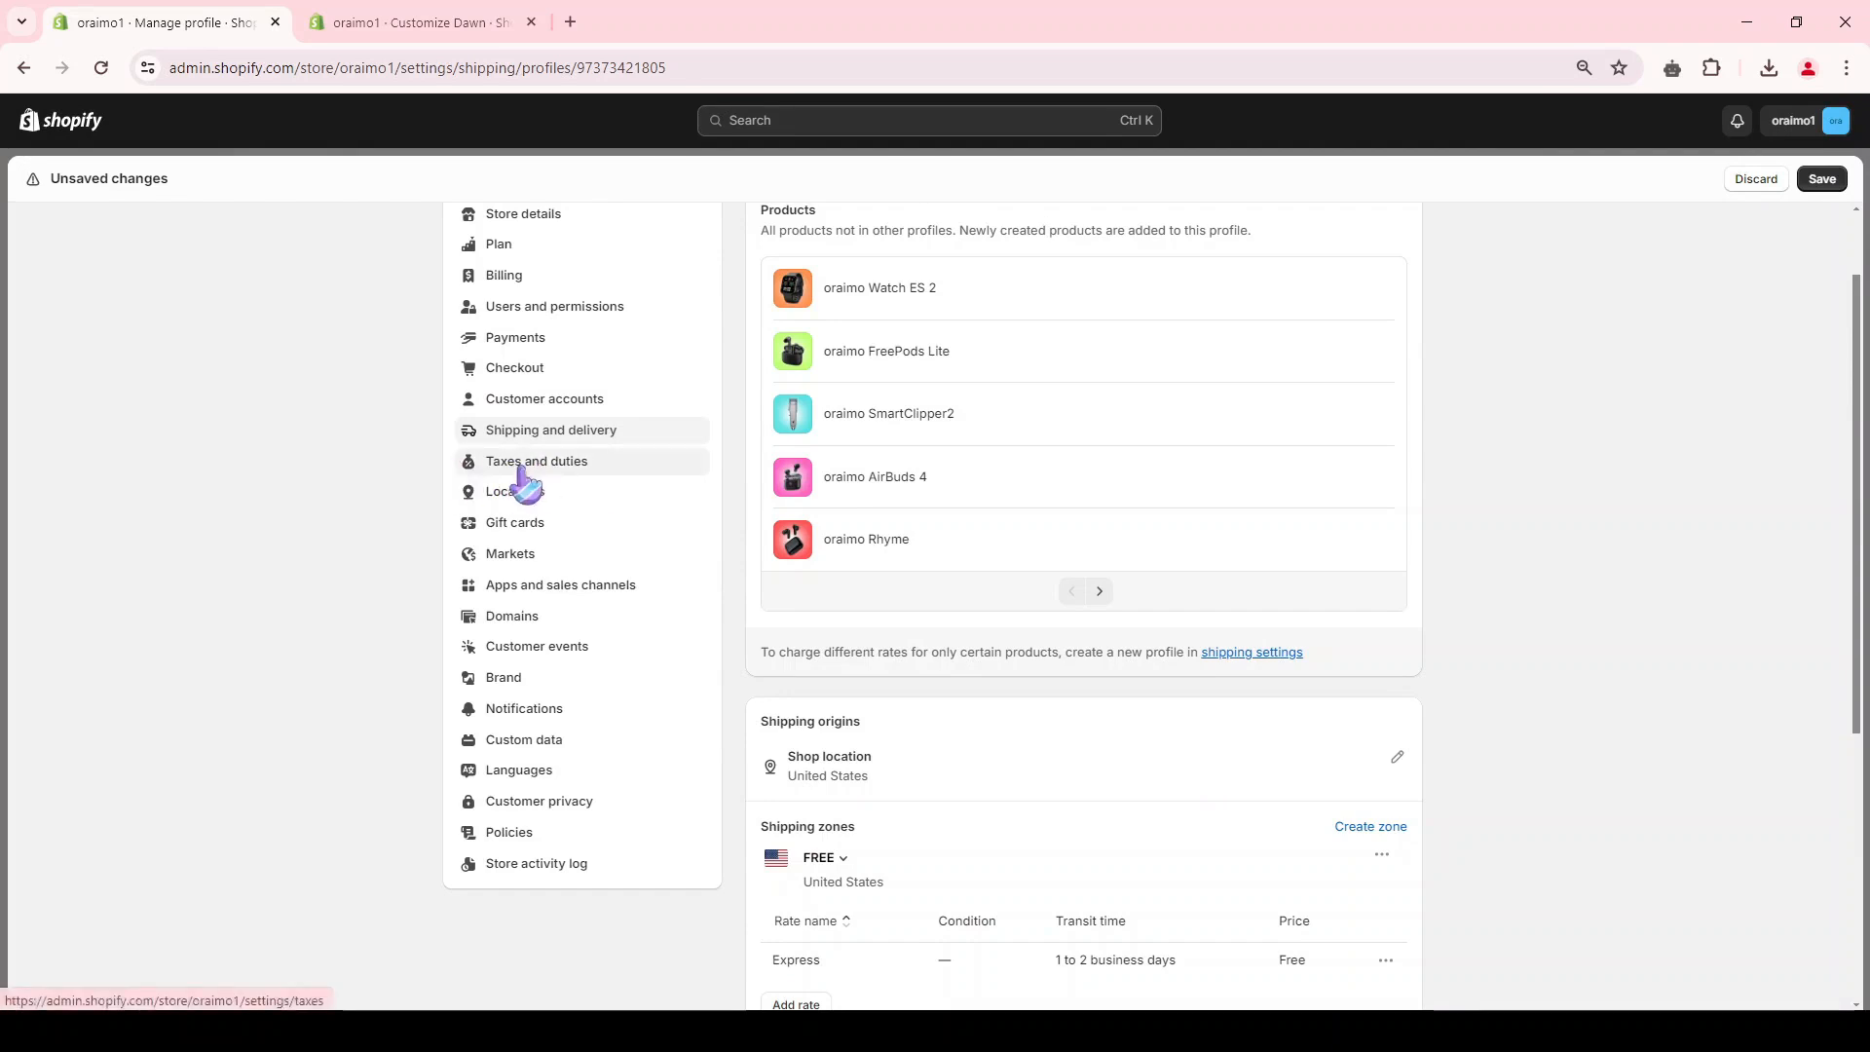
key(ctrl+s)
Step: Open the store's policies and review the return and refund, privacy, terms of service, shipping and contact information sections
click(530, 835)
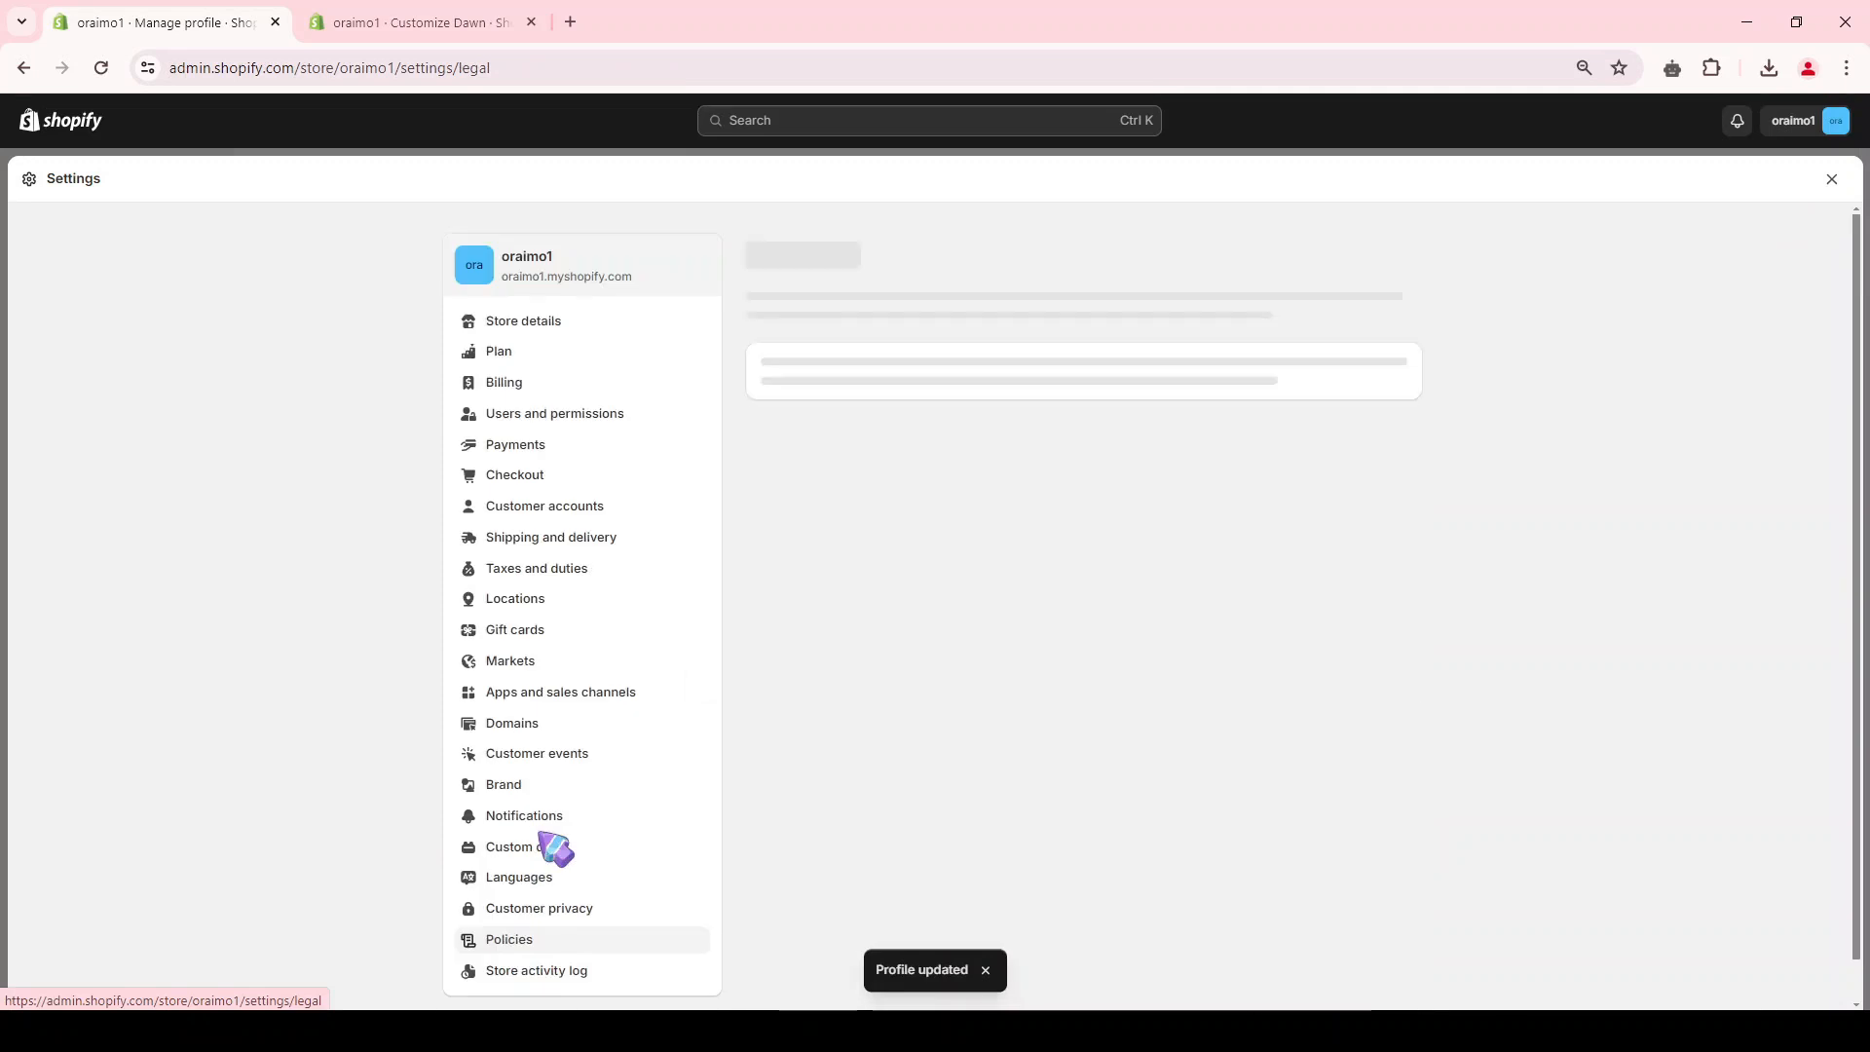
scroll(1149, 451, down, 7)
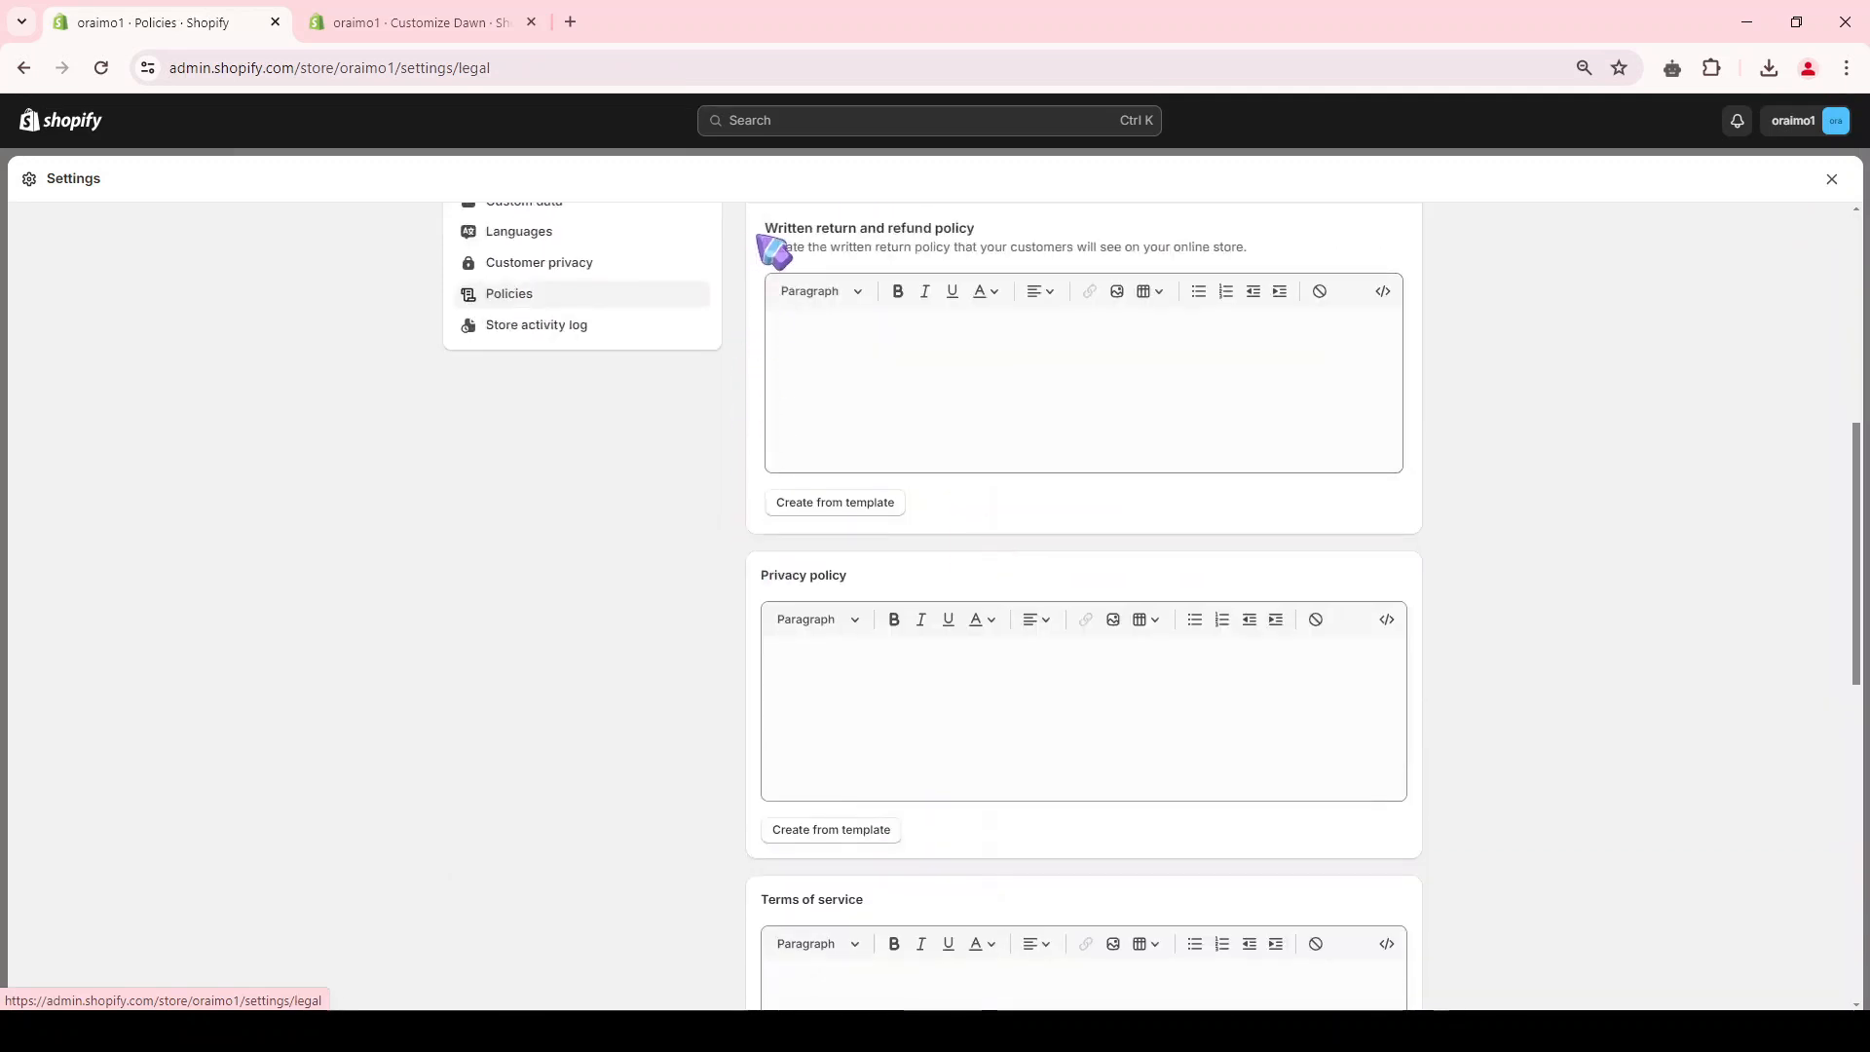
drag(763, 232, 994, 238)
click(831, 361)
drag(764, 577, 908, 571)
scroll(877, 580, down, 4)
drag(769, 468, 917, 468)
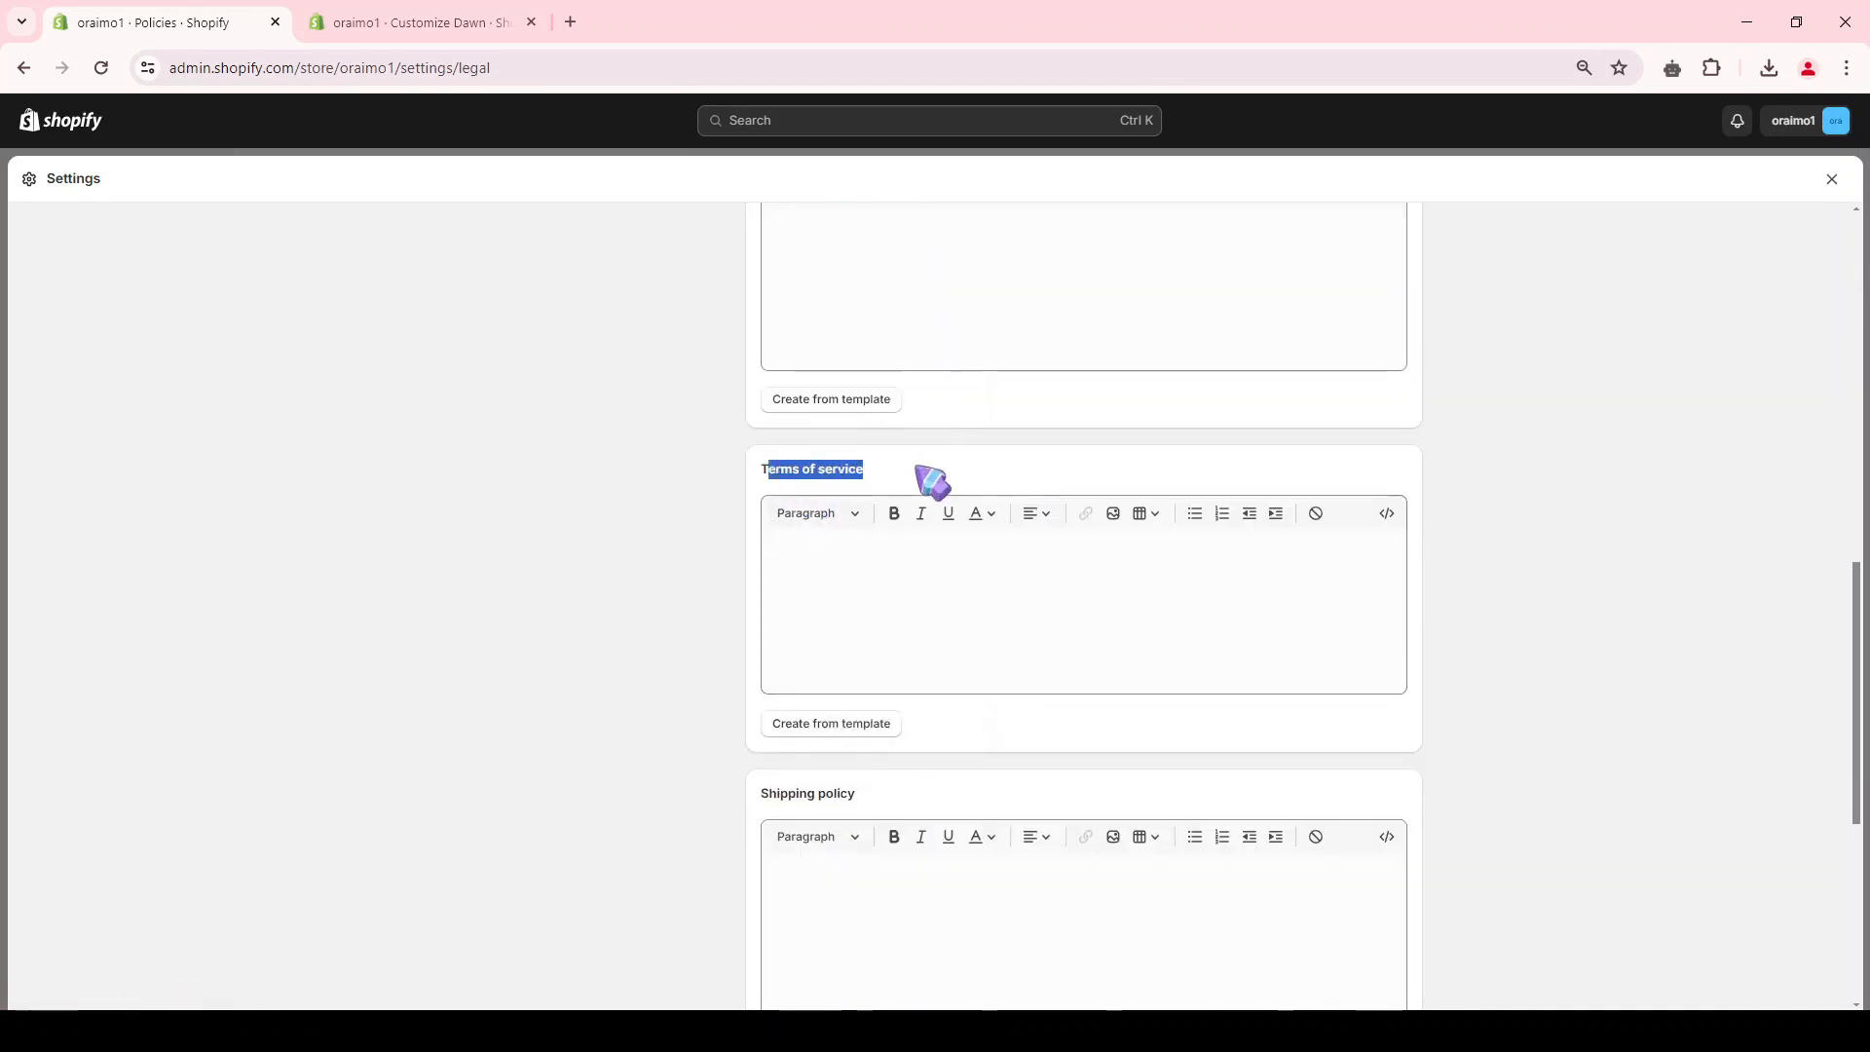
scroll(918, 467, down, 2)
scroll(877, 545, down, 3)
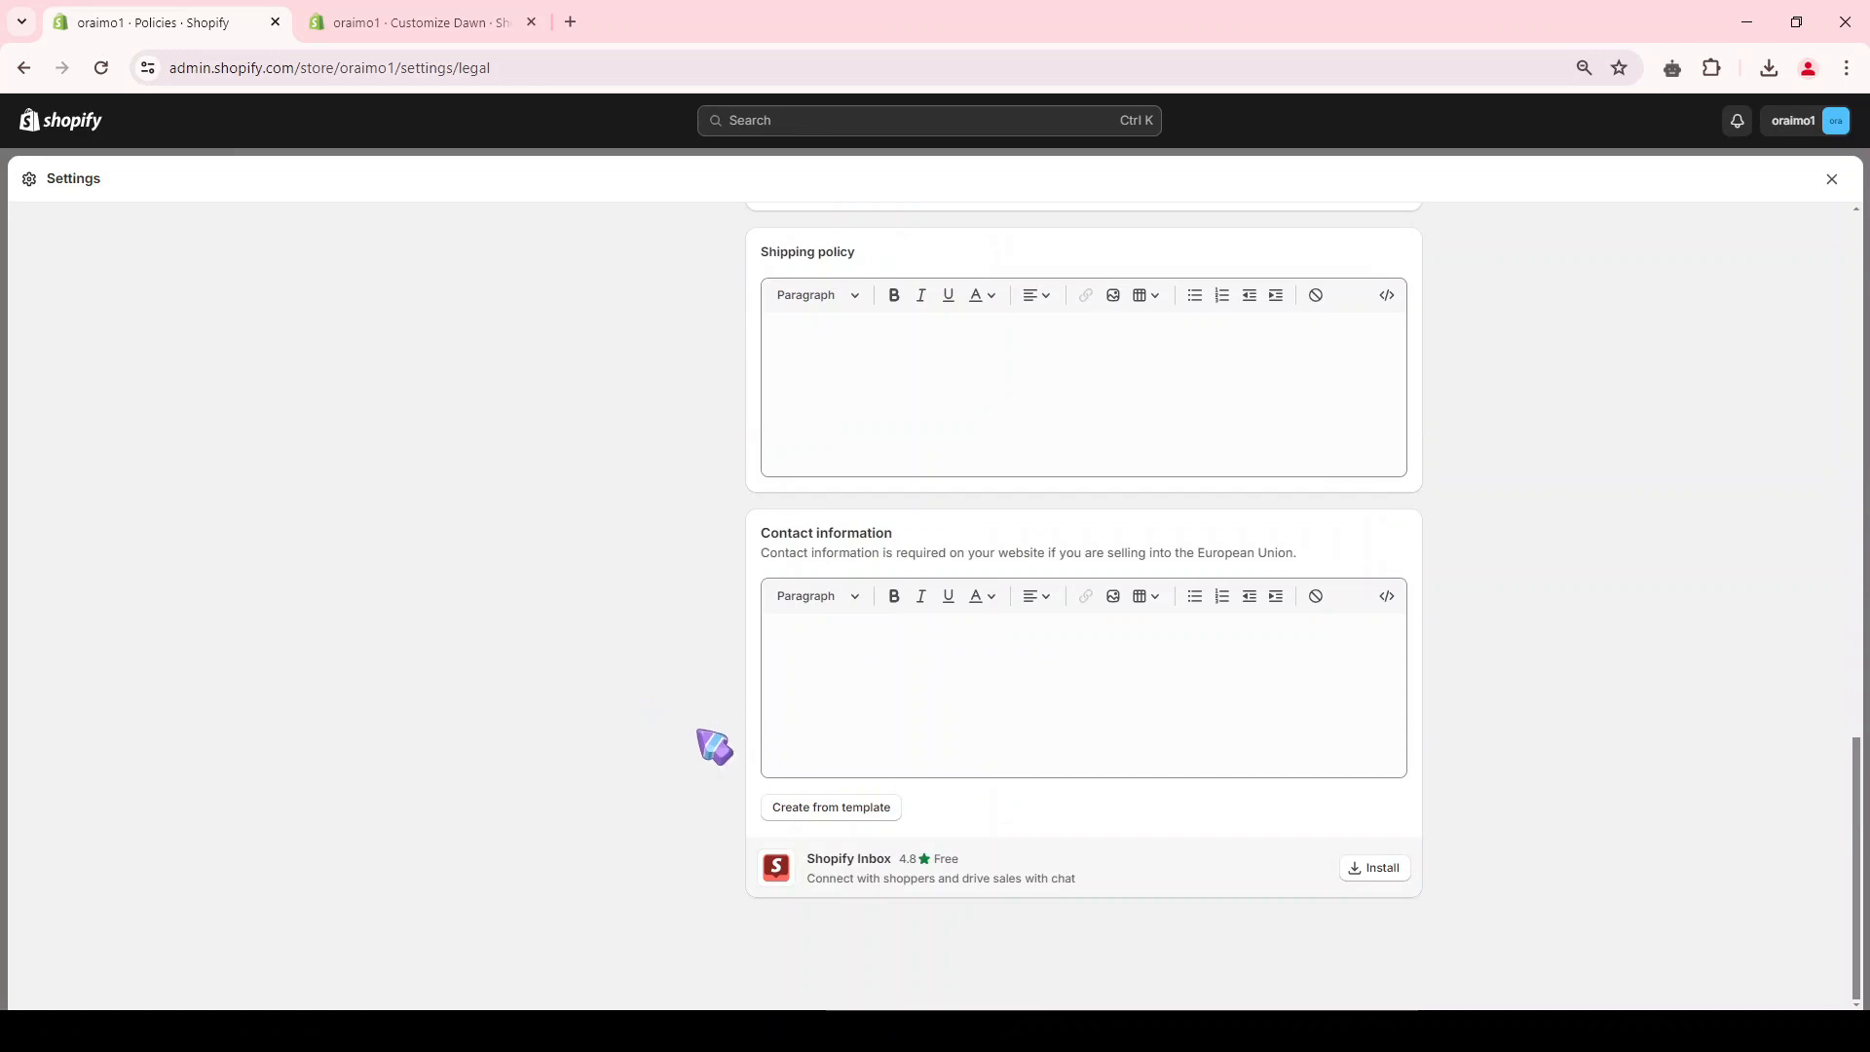
scroll(726, 726, up, 9)
scroll(714, 704, up, 2)
scroll(770, 542, down, 2)
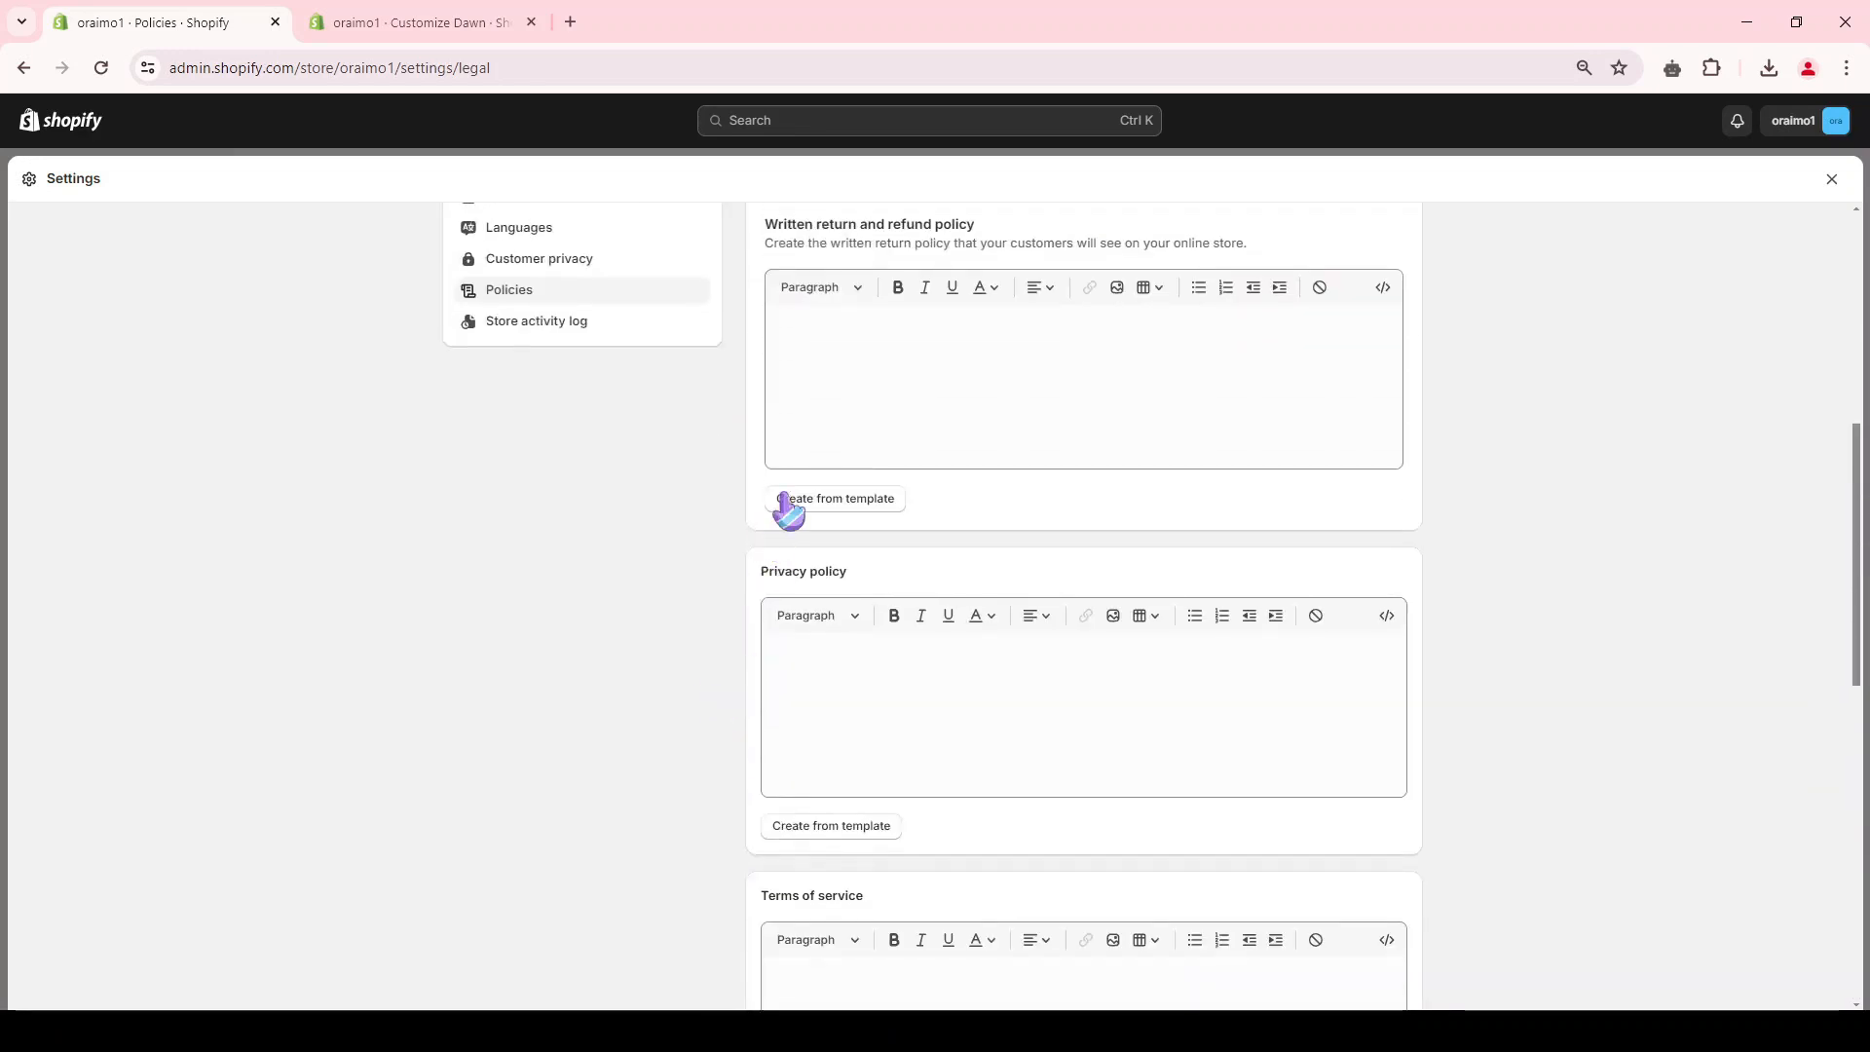
Step: Fill in the return and refund policy, privacy policy, terms of service and contact information from their templates
click(836, 501)
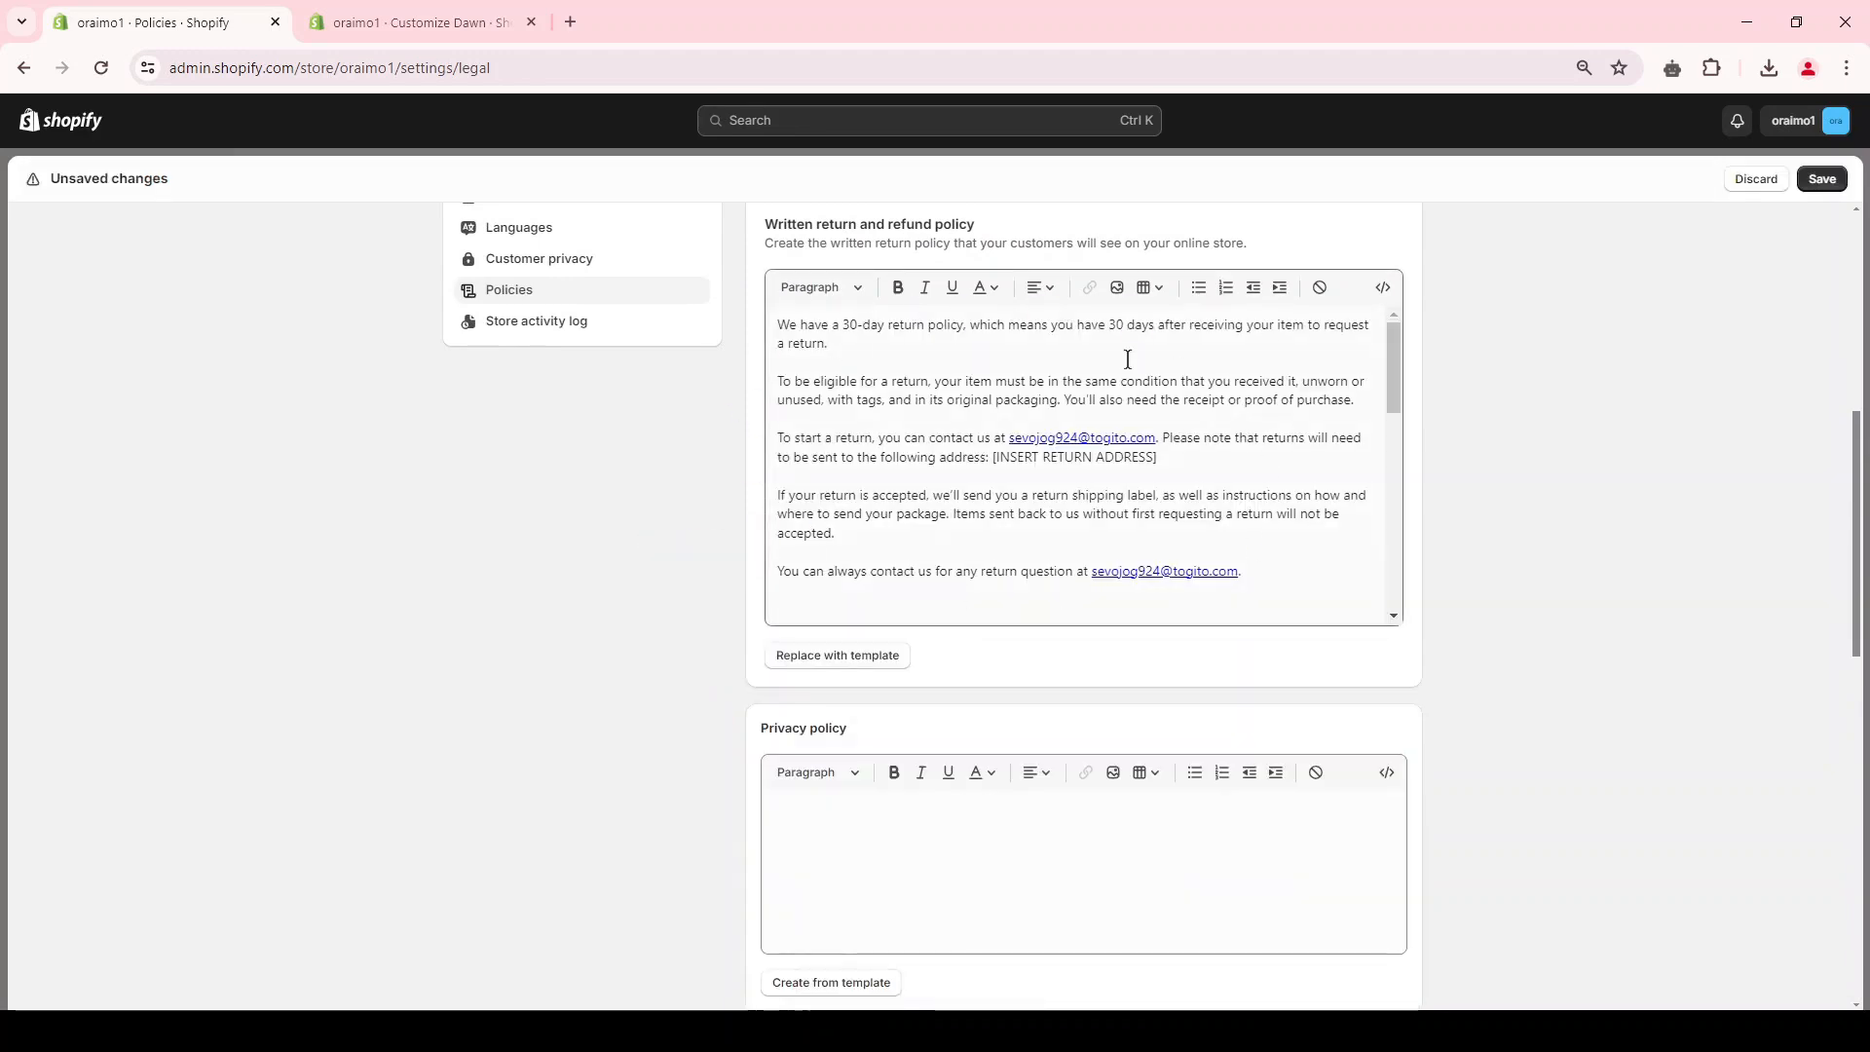
drag(844, 327, 897, 322)
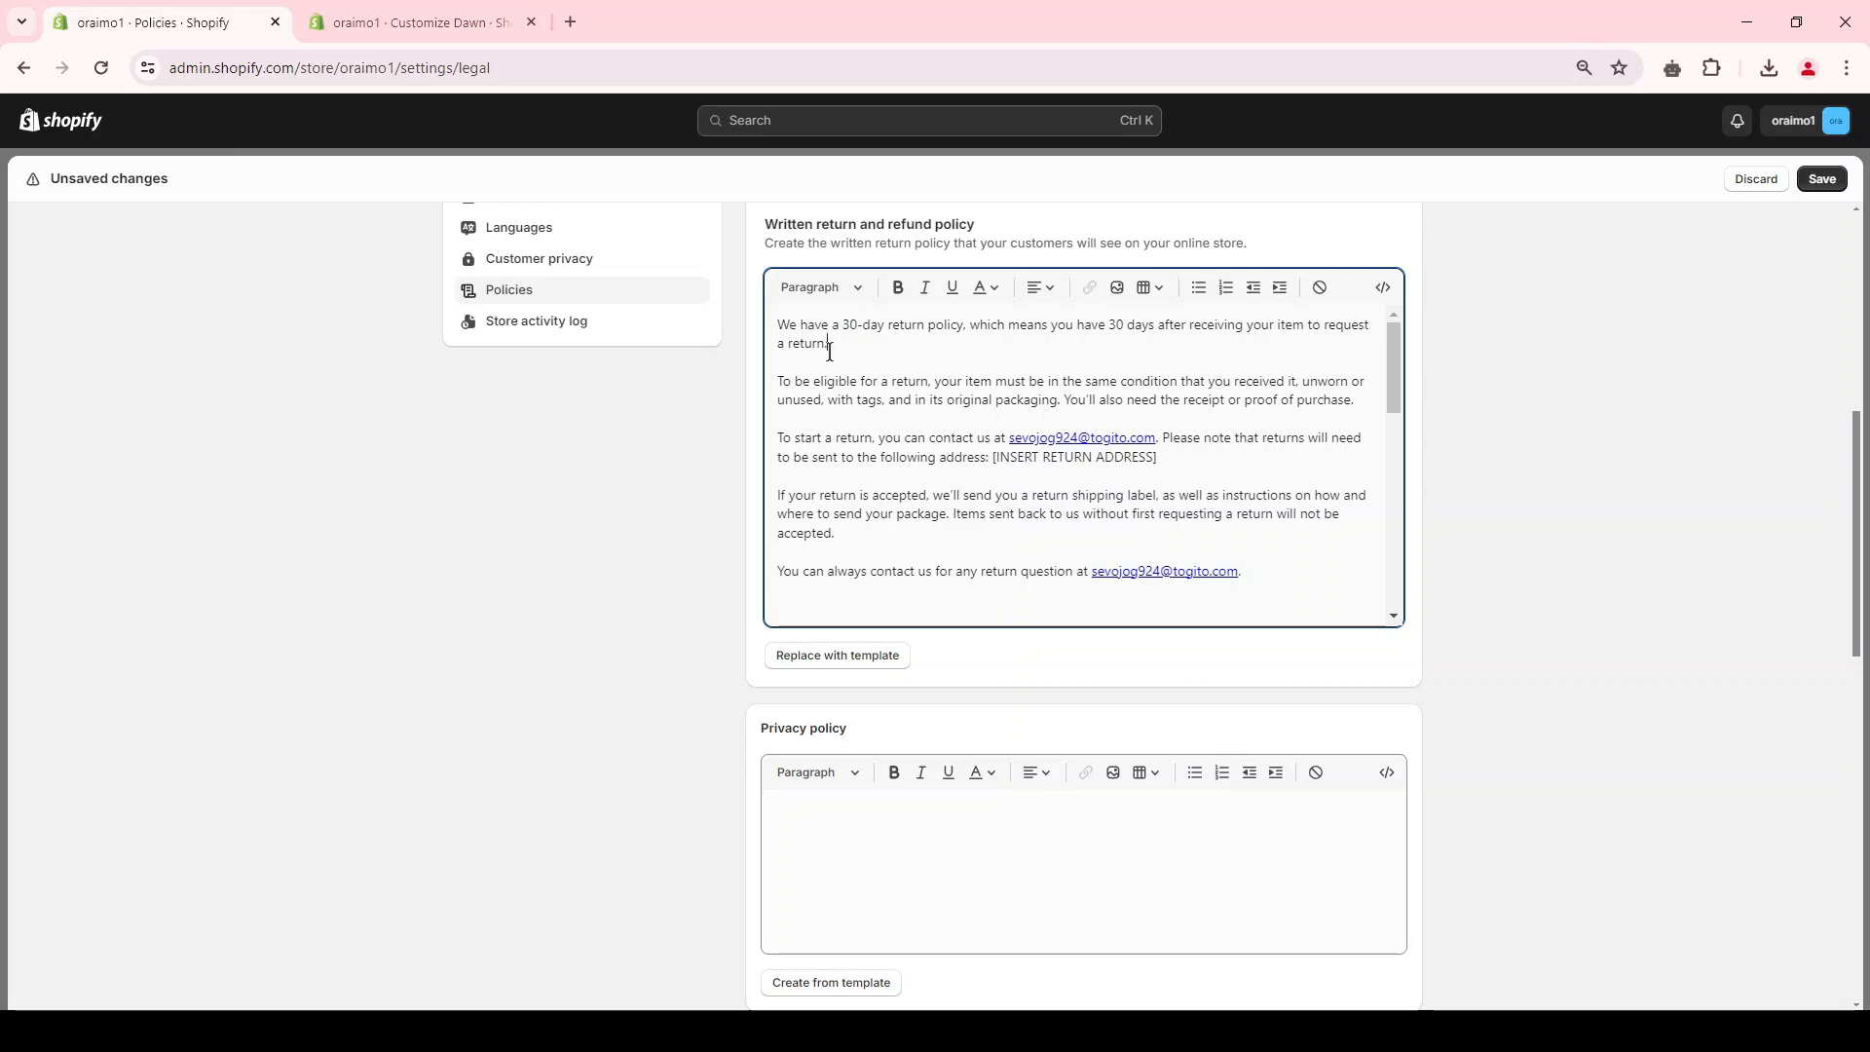
scroll(968, 467, down, 7)
click(853, 343)
scroll(769, 584, down, 5)
scroll(846, 805, down, 1)
click(848, 808)
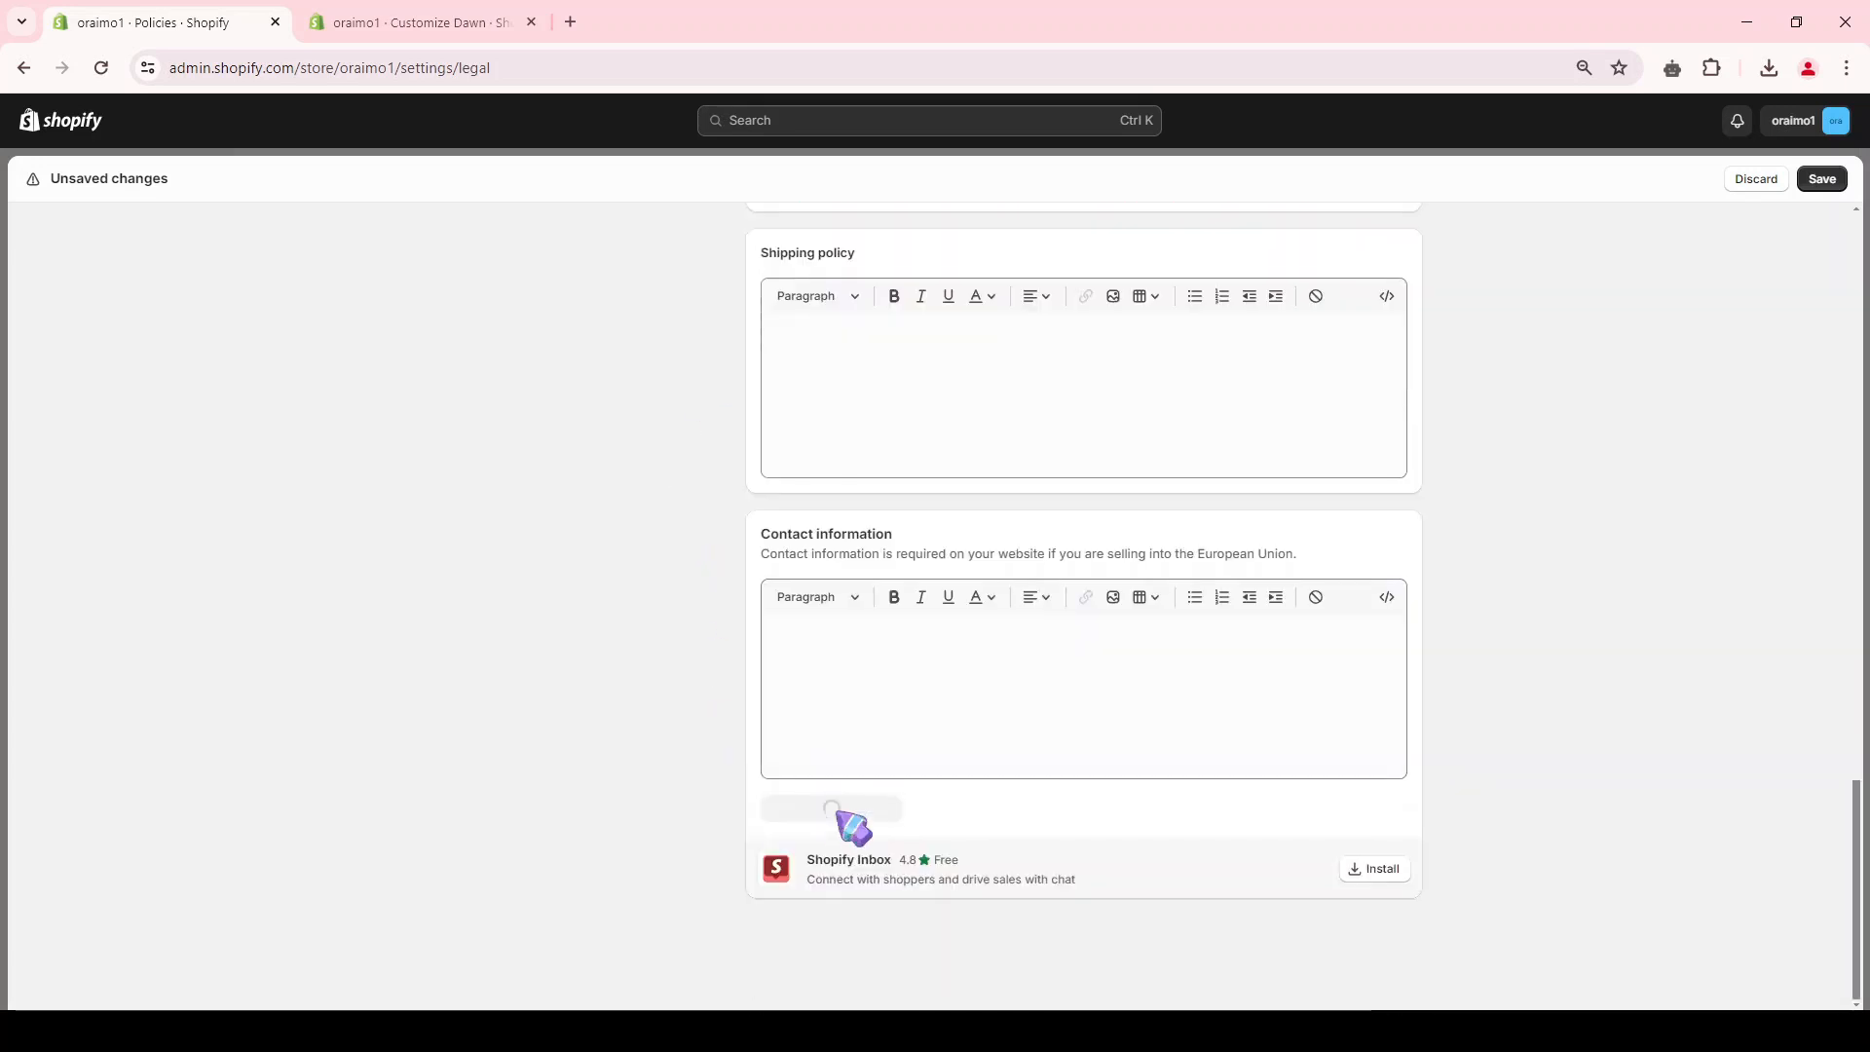
scroll(777, 472, up, 2)
drag(760, 468, 880, 484)
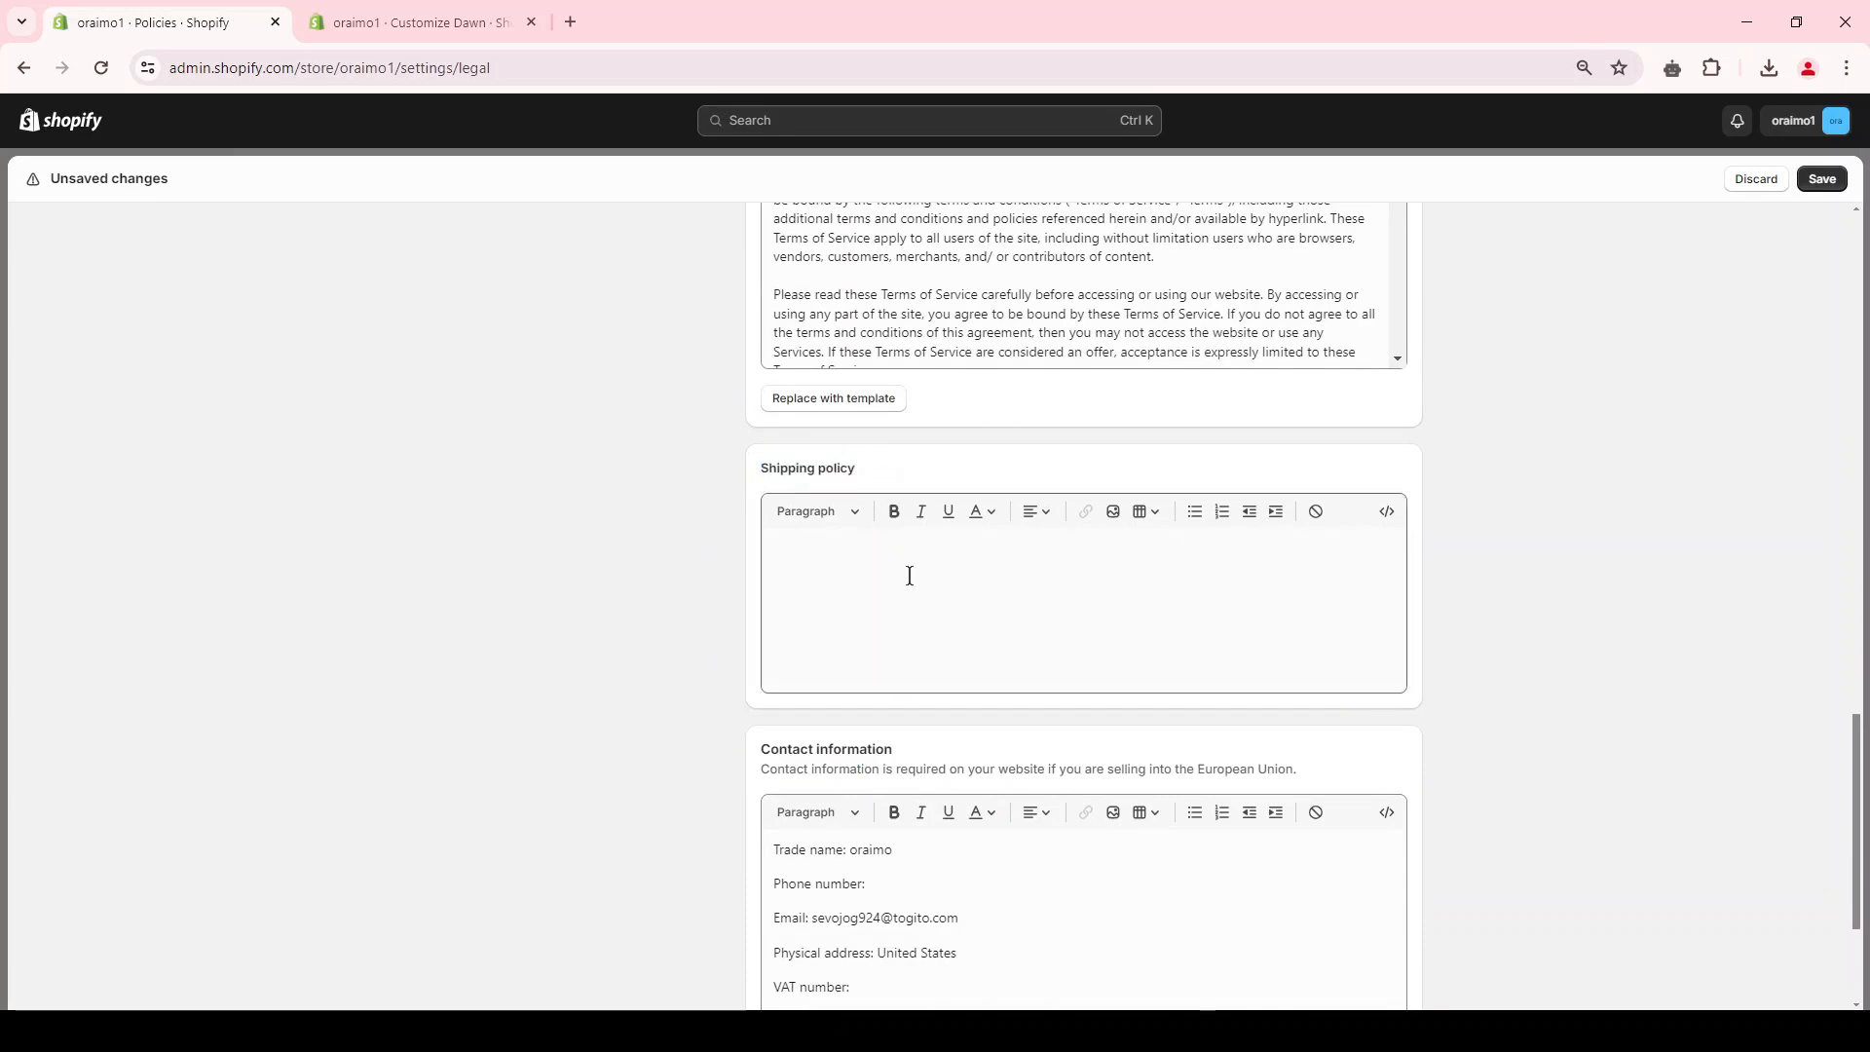
Step: Delete the highlighted note to merchant at the start of the privacy policy and save the store policies
scroll(900, 609, up, 10)
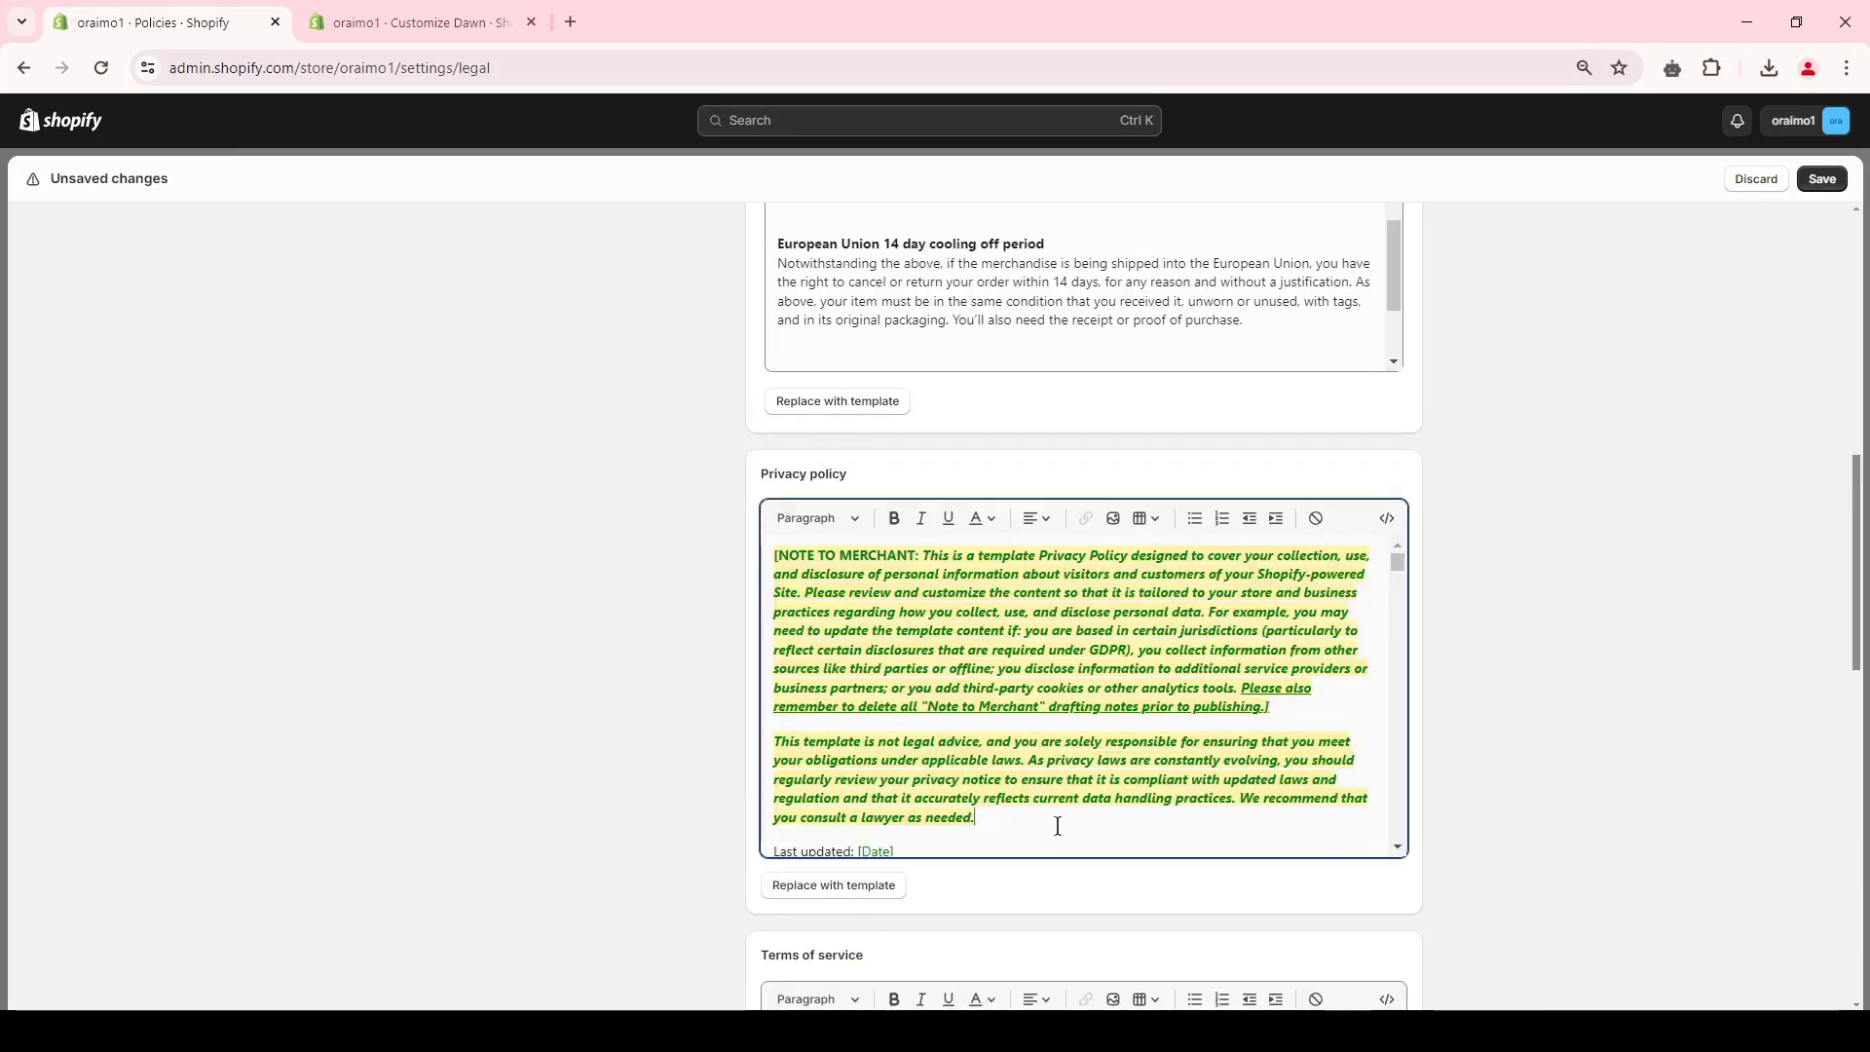
drag(1056, 822, 721, 563)
click(774, 558)
key(BackSpace)
scroll(904, 747, down, 2)
scroll(1624, 555, up, 3)
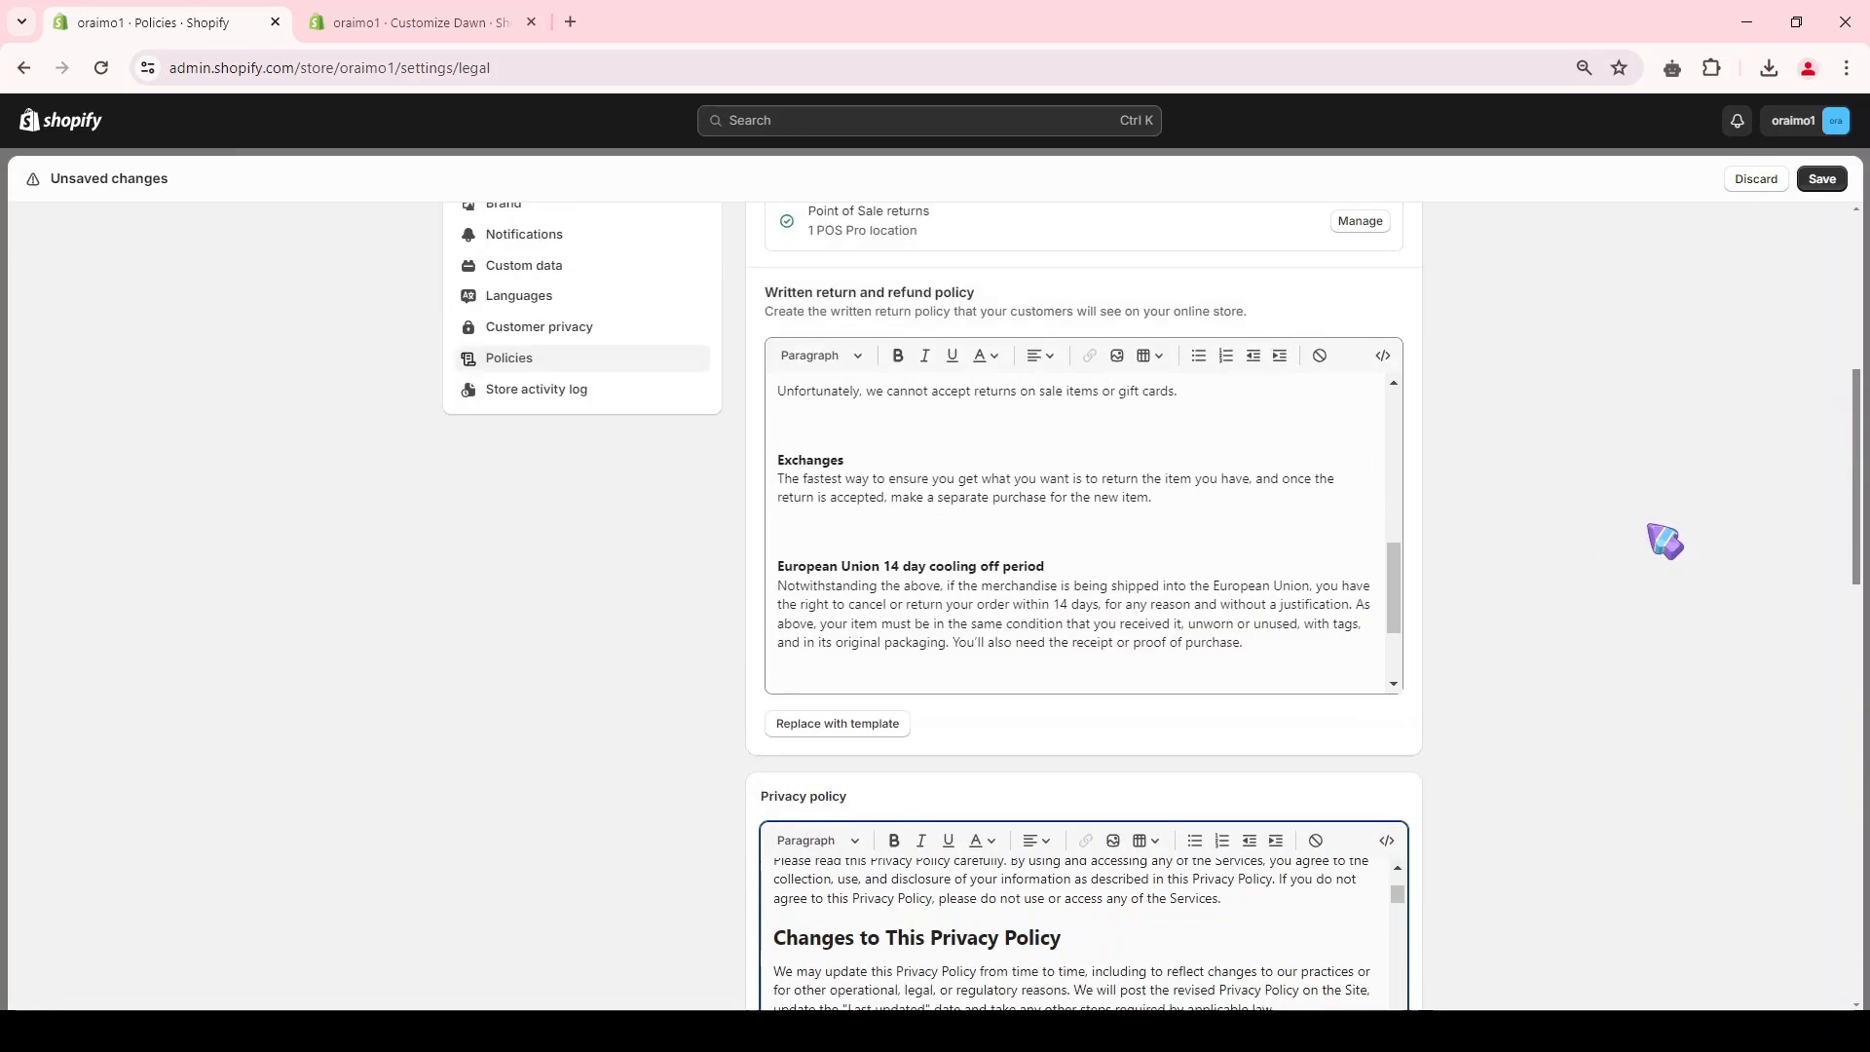
click(1821, 178)
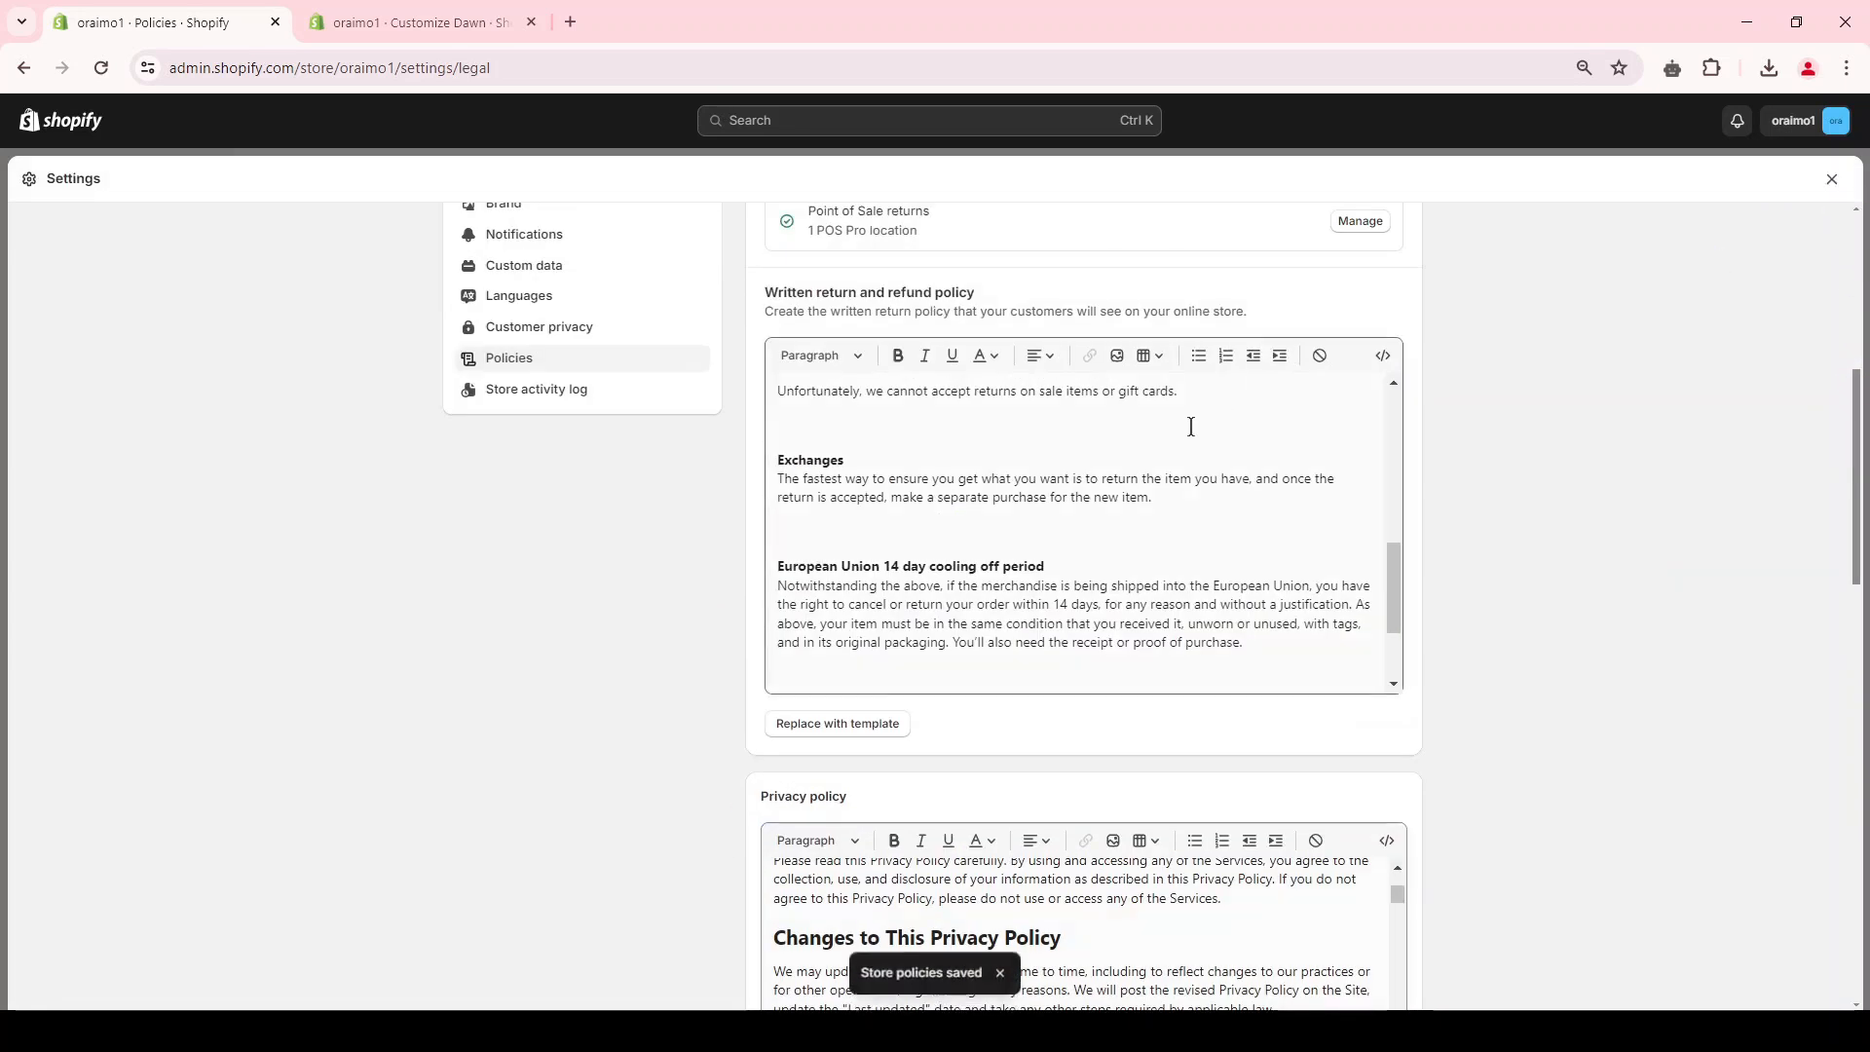
scroll(812, 597, up, 3)
scroll(910, 471, down, 5)
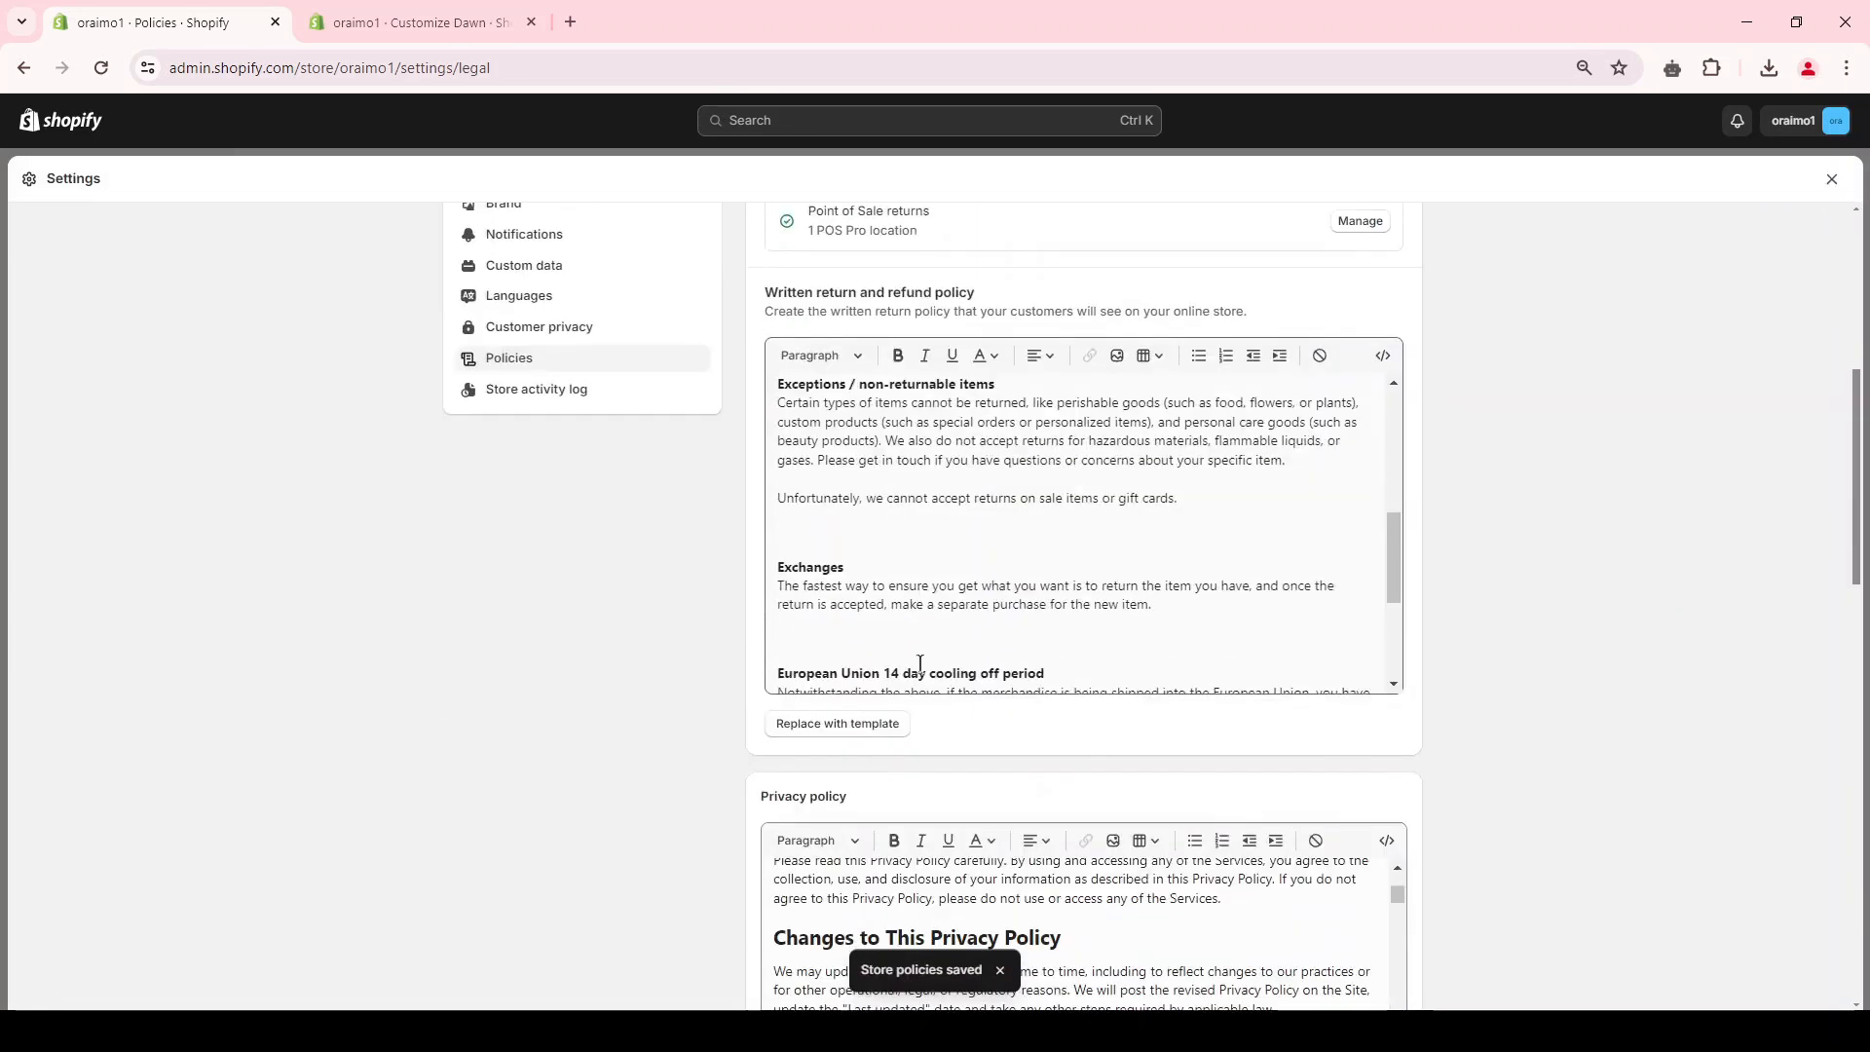
scroll(929, 669, down, 3)
Step: Show the policy links in the footer section of the Dawn theme and save the theme
click(468, 20)
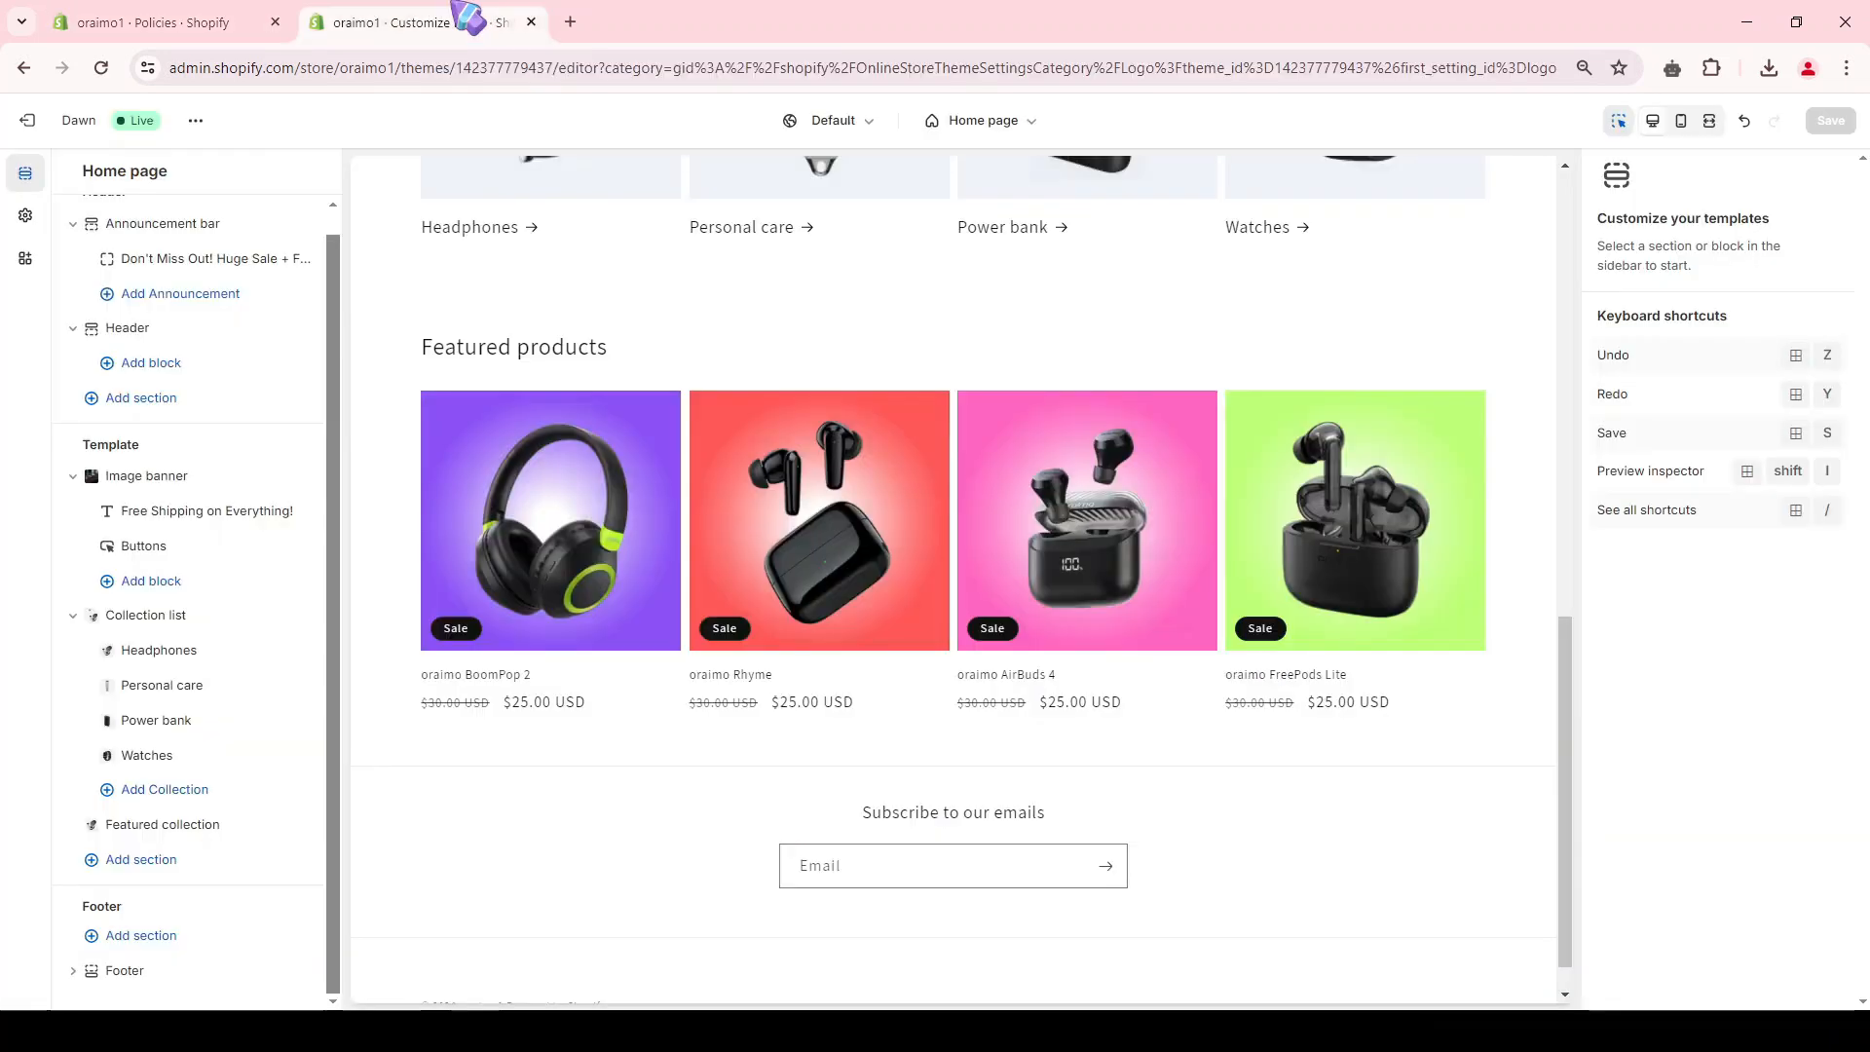
click(129, 972)
scroll(1627, 488, down, 10)
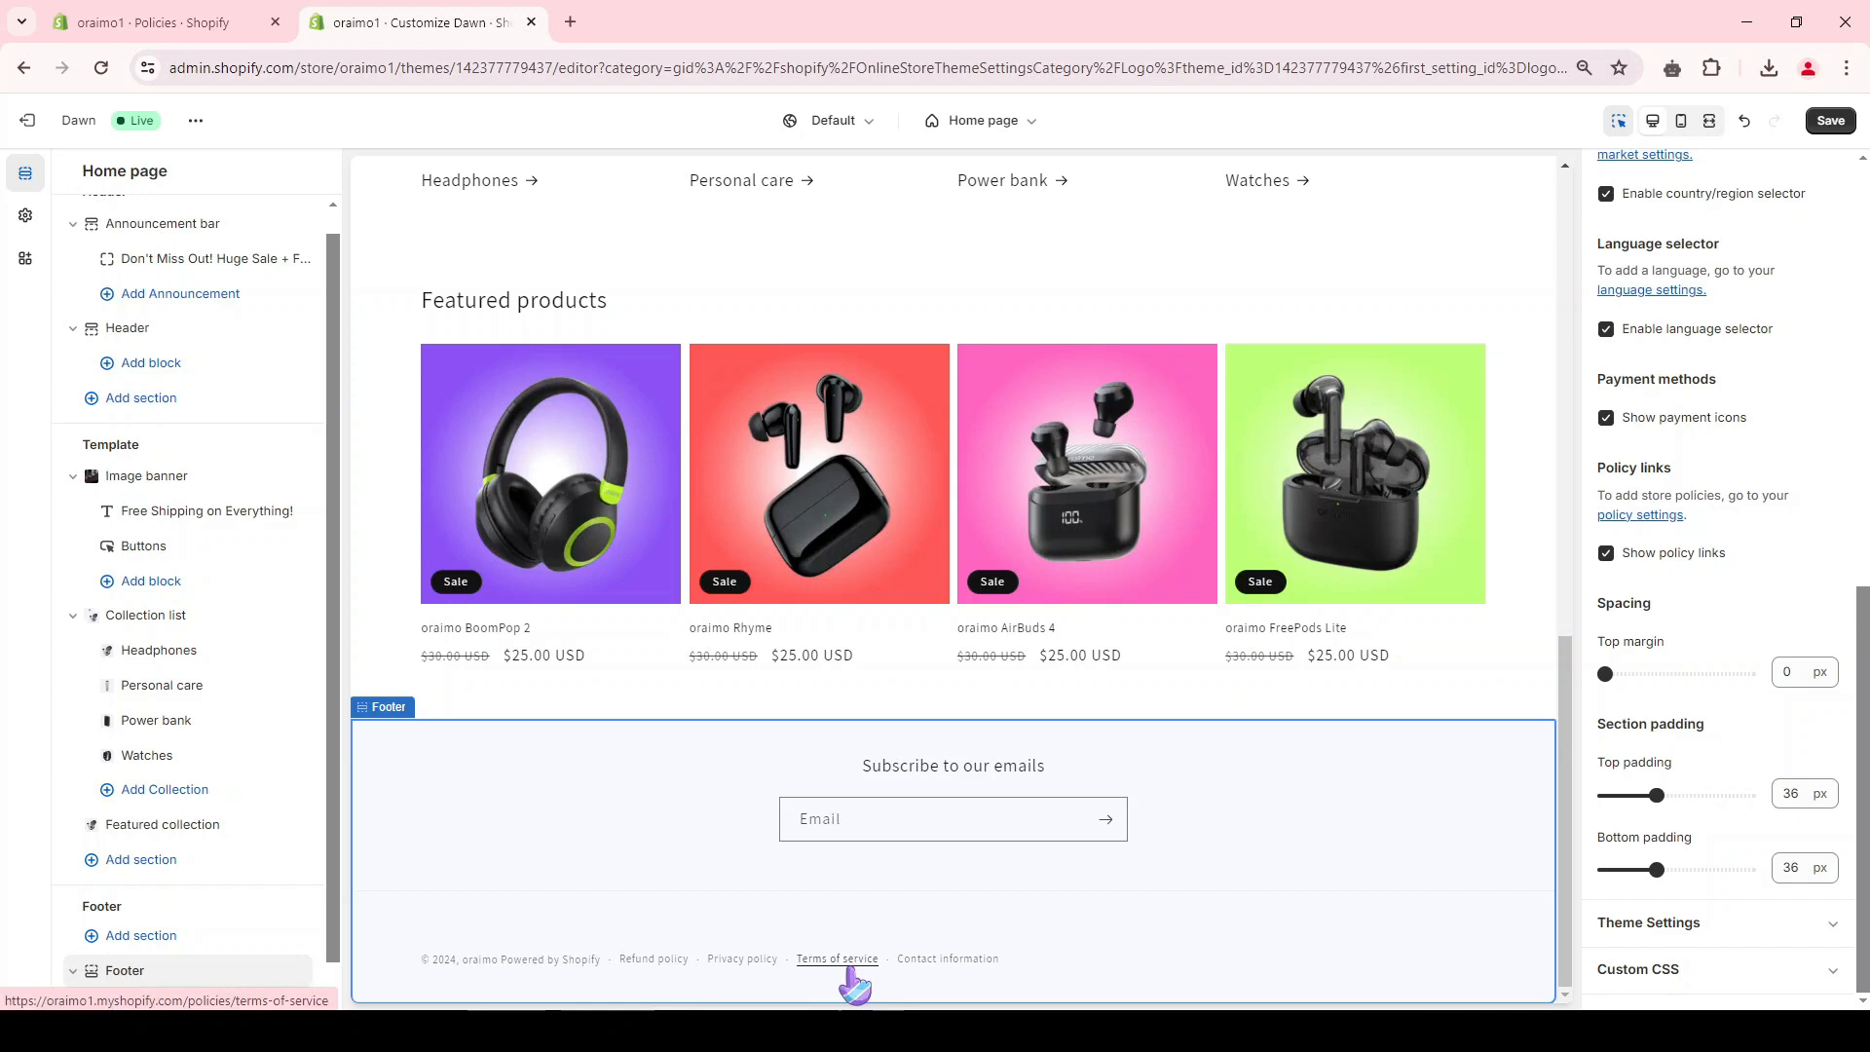
click(1831, 121)
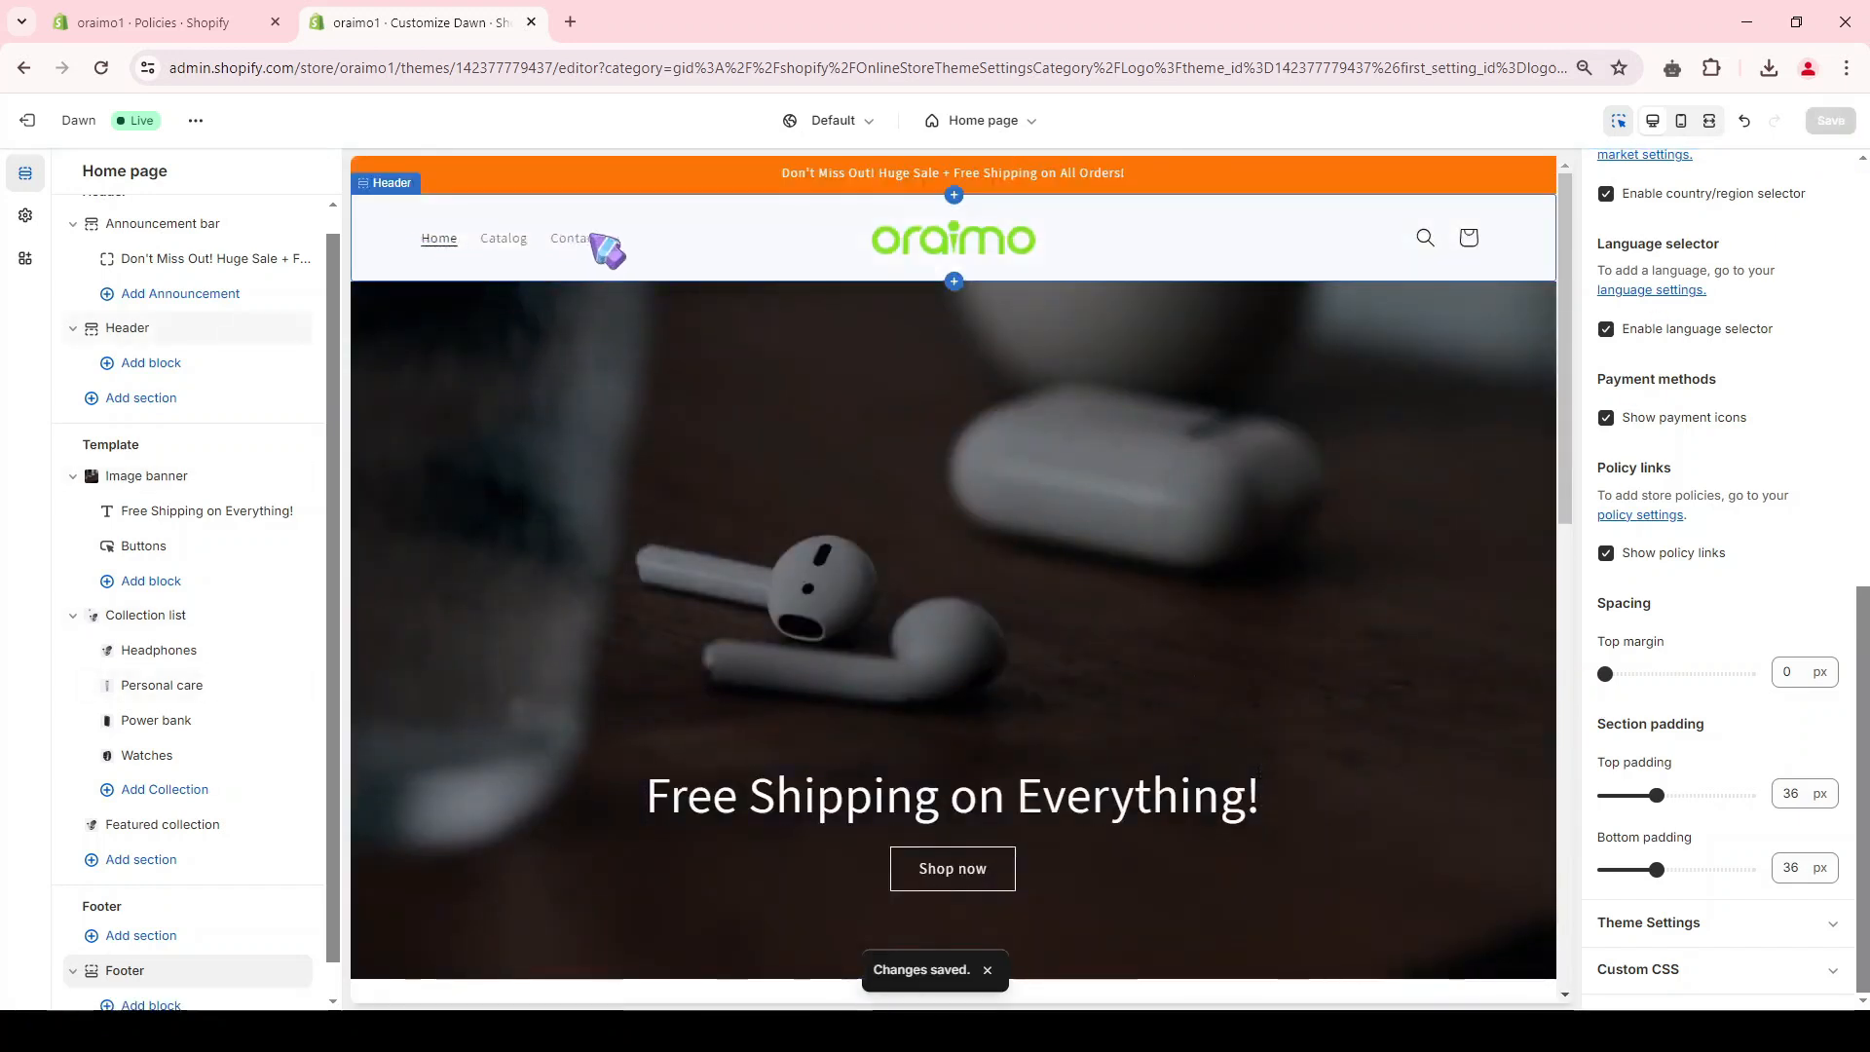
Step: Open the online store's Main menu and delete its Catalog and Contact items
click(193, 6)
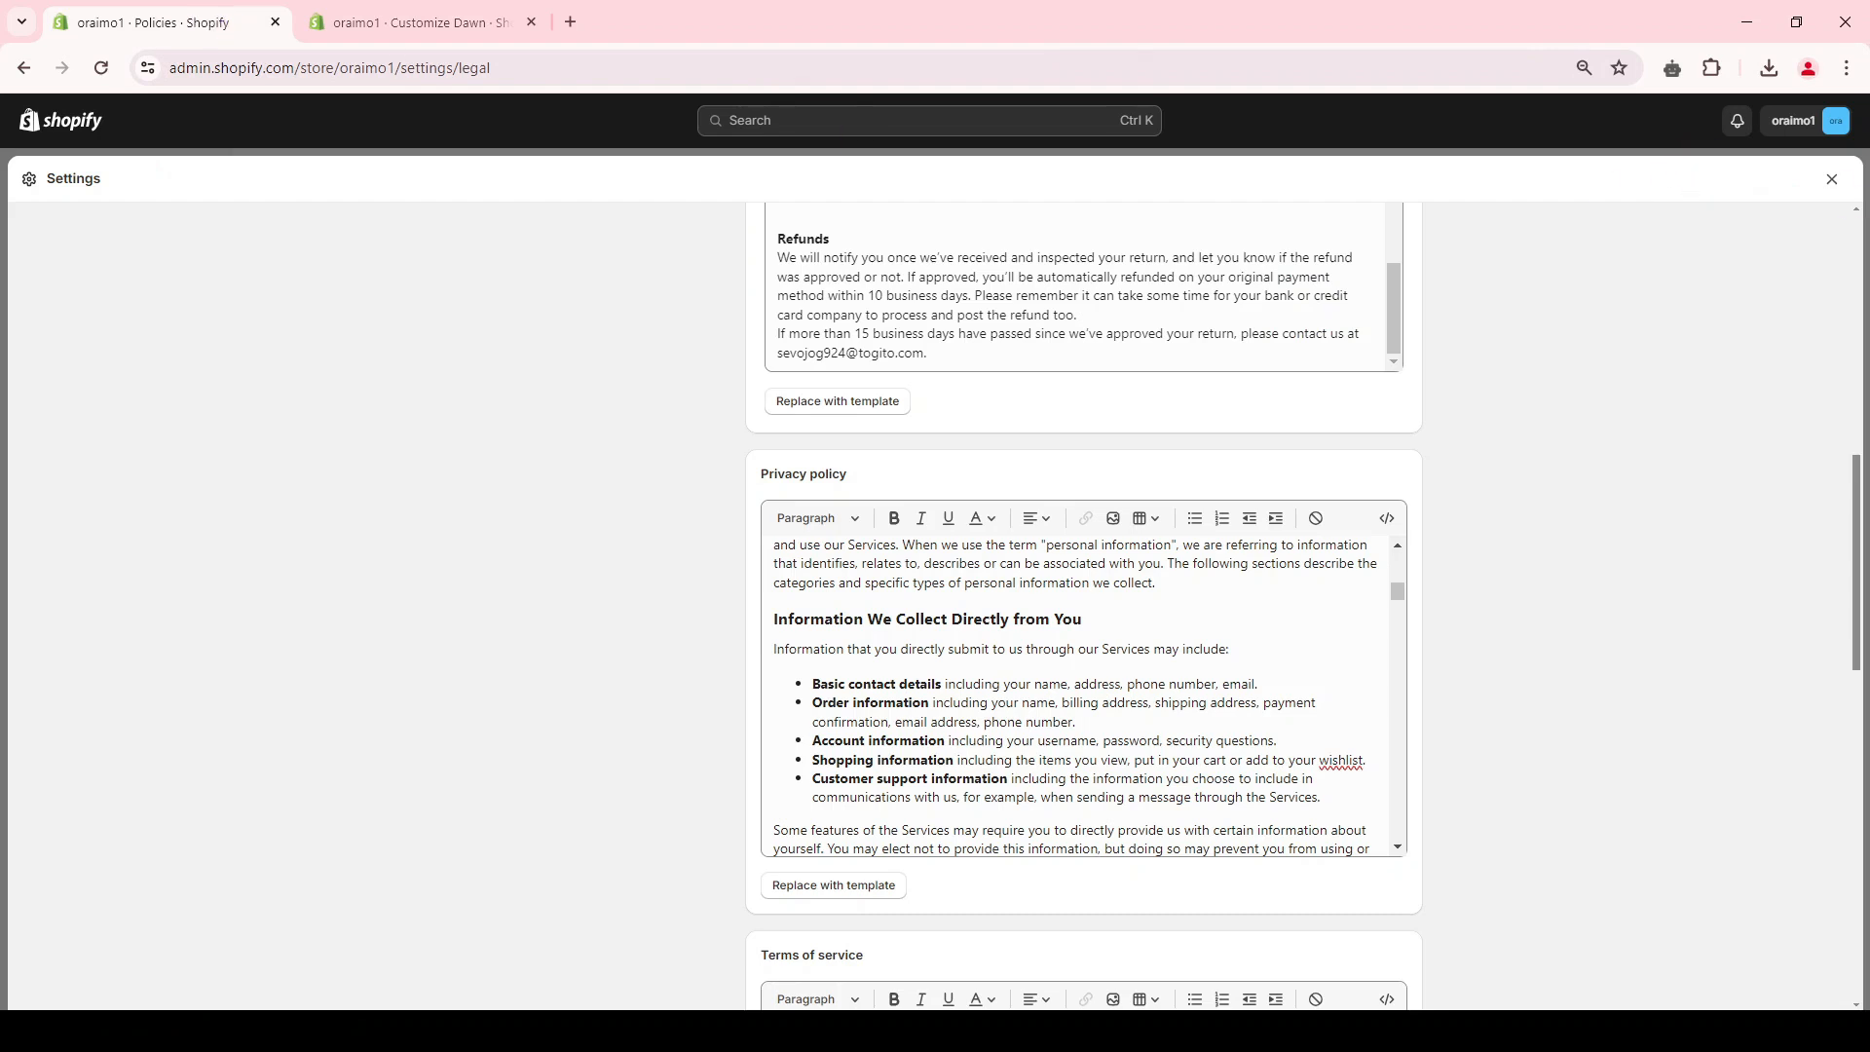
click(1832, 178)
click(84, 634)
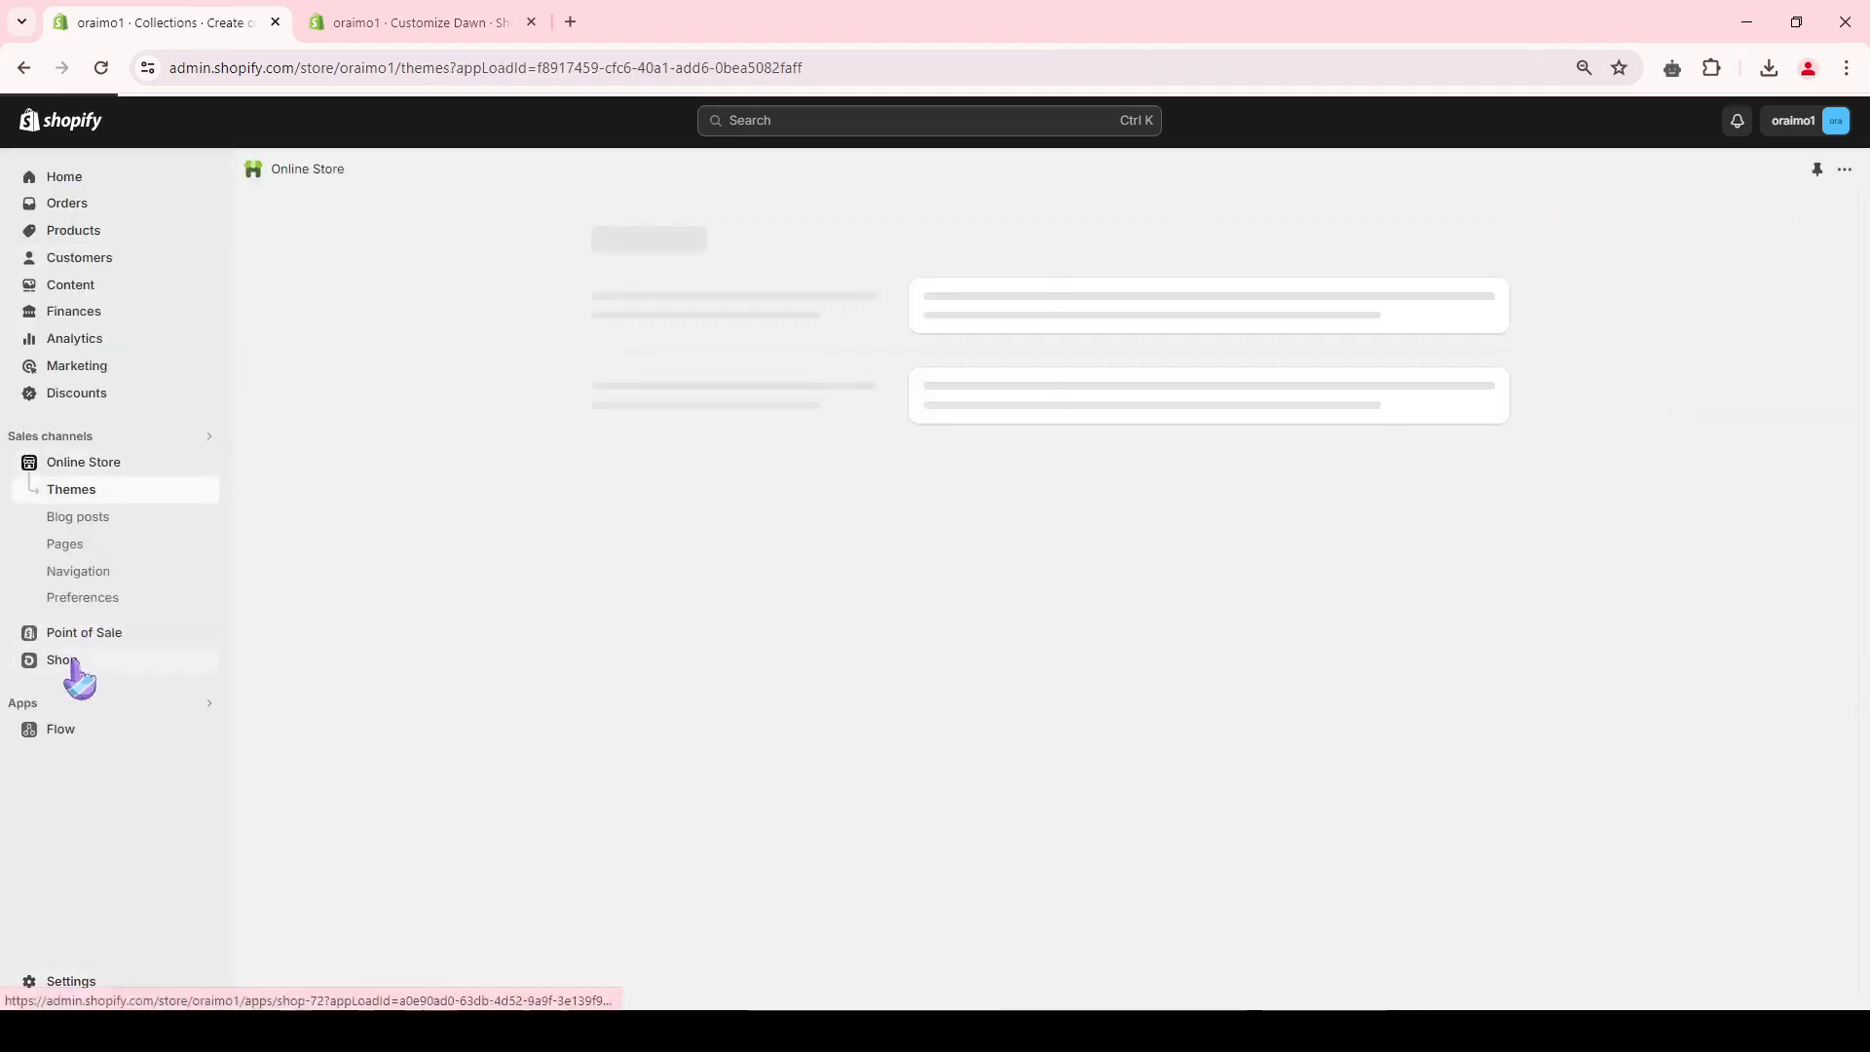
click(84, 577)
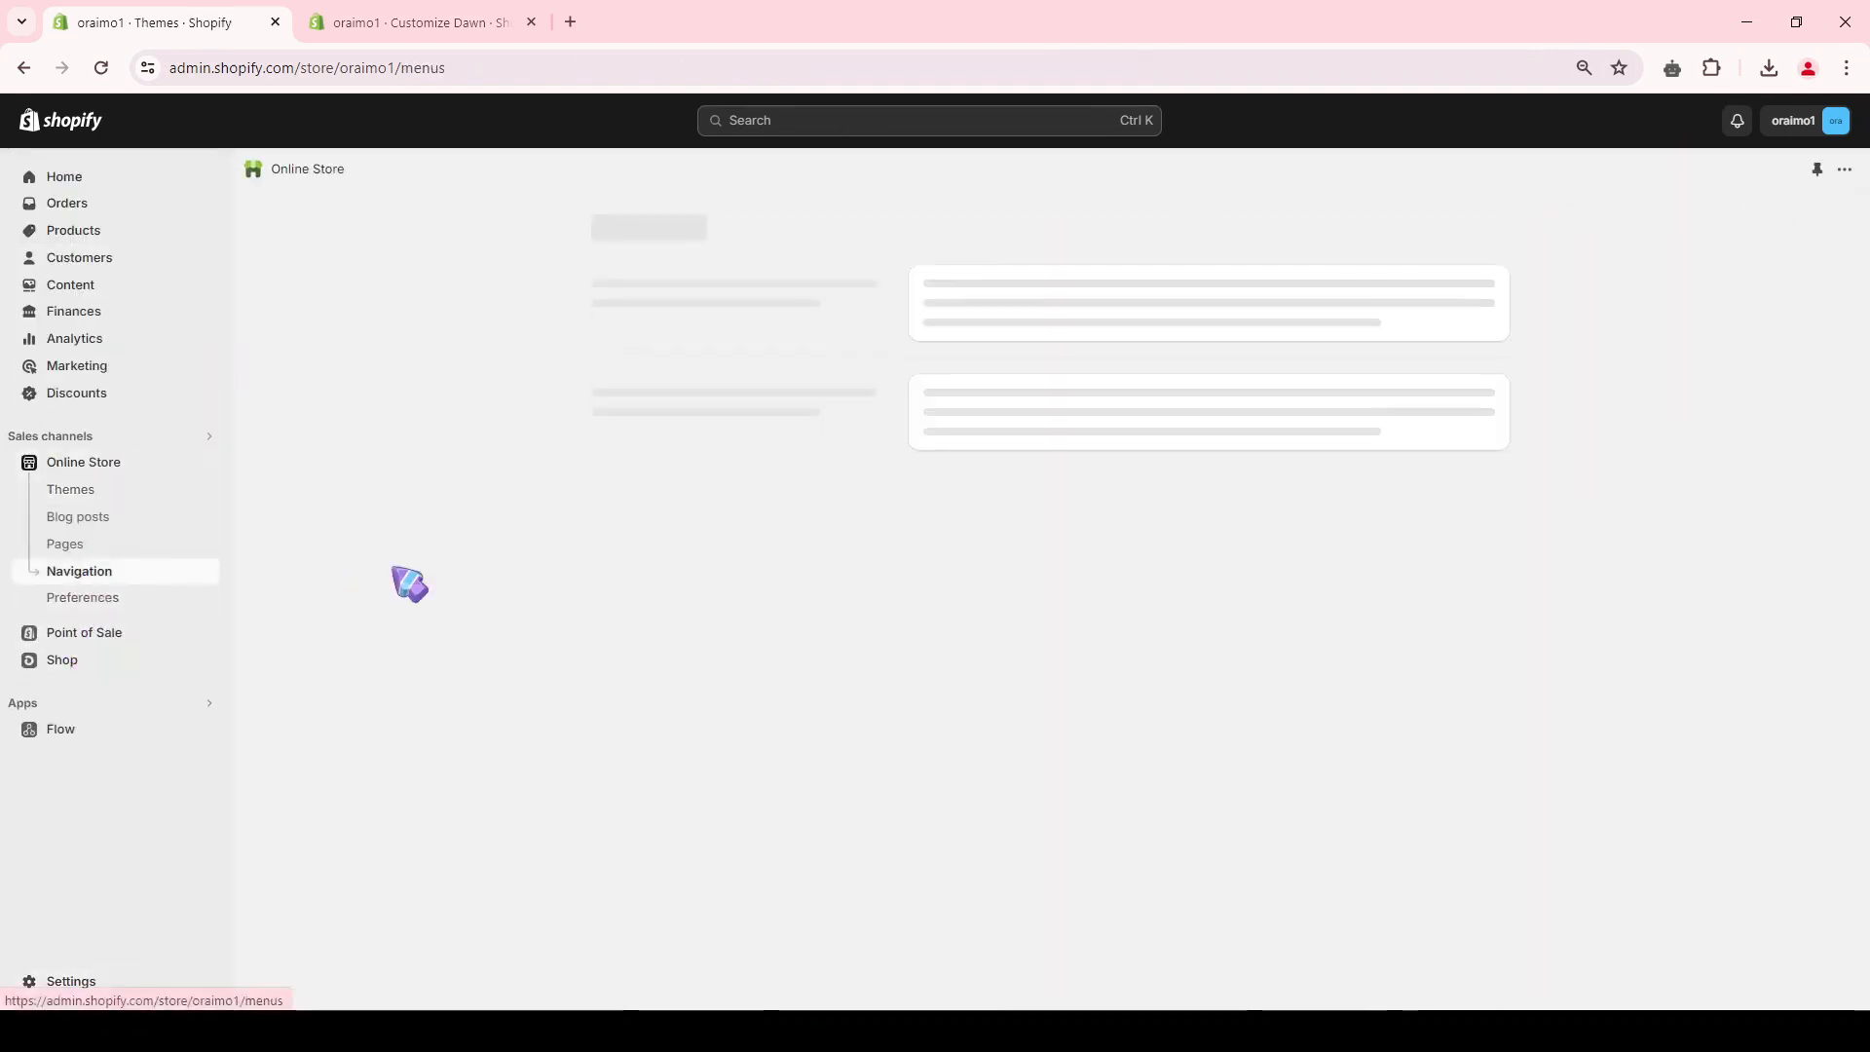
click(951, 544)
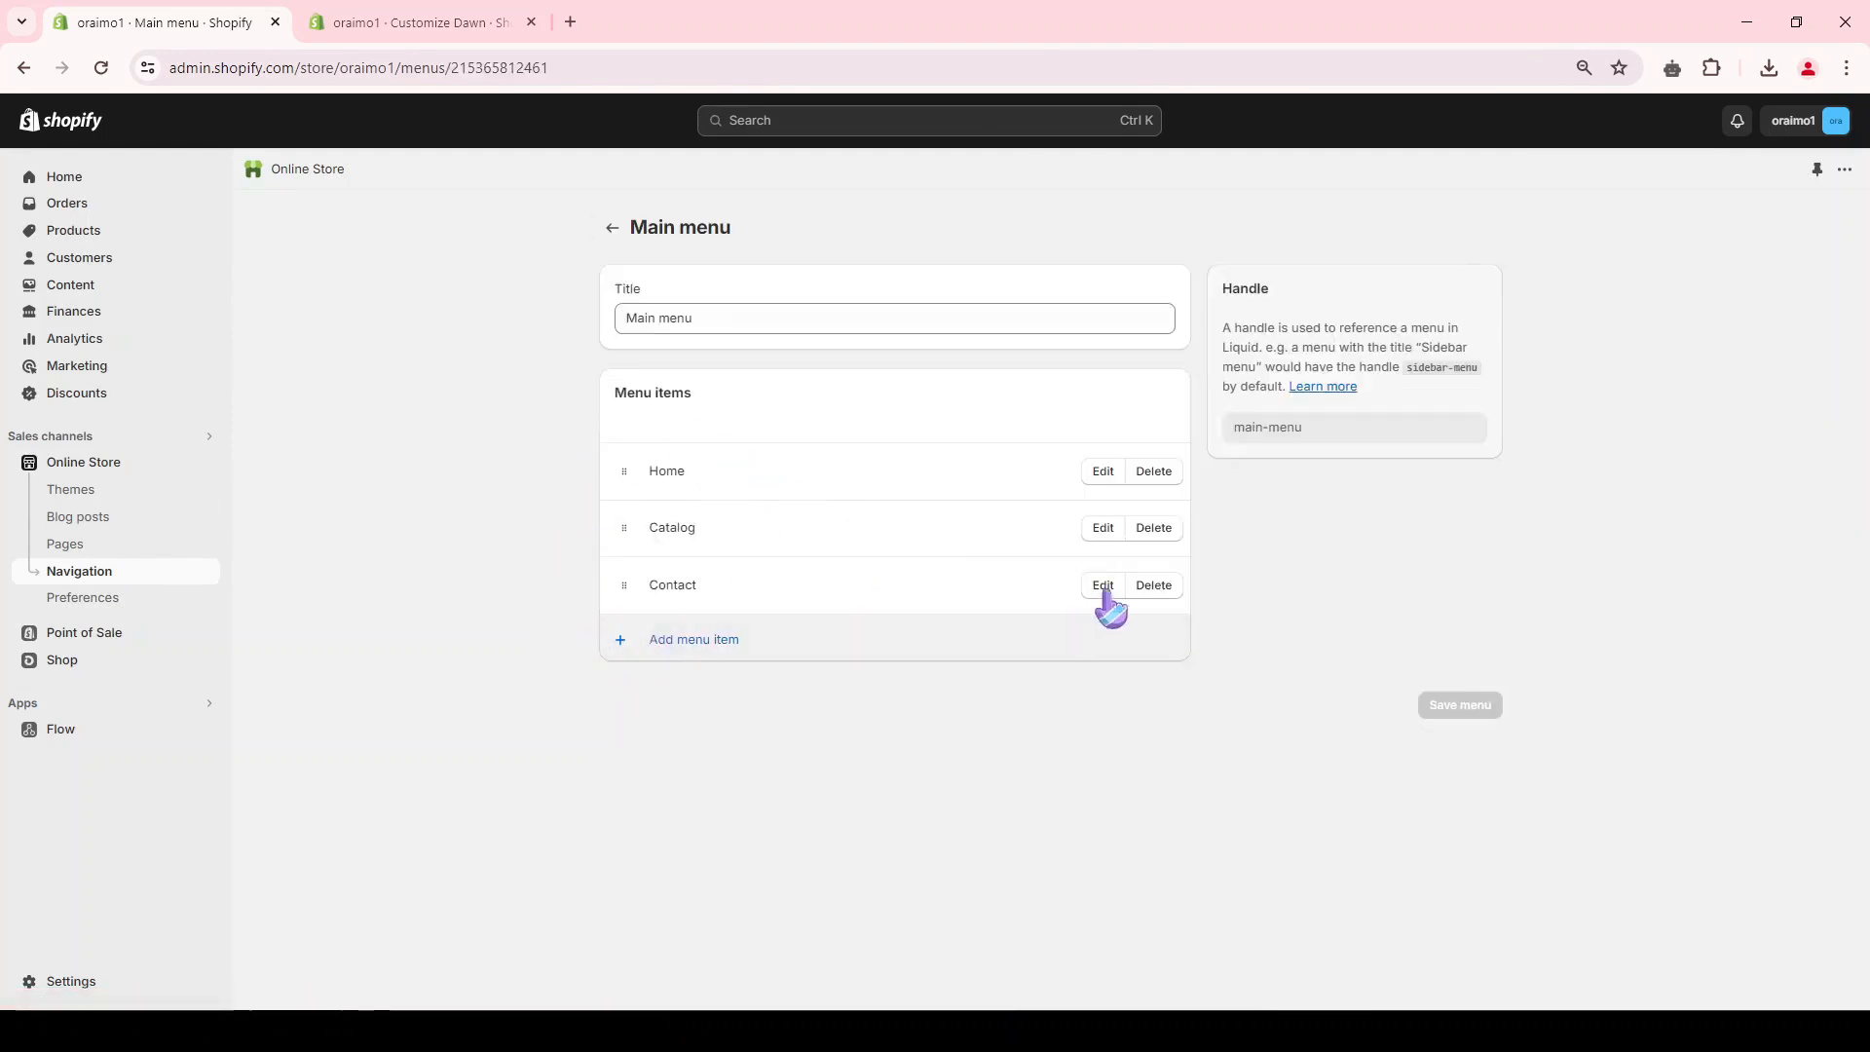
click(1154, 527)
click(1184, 614)
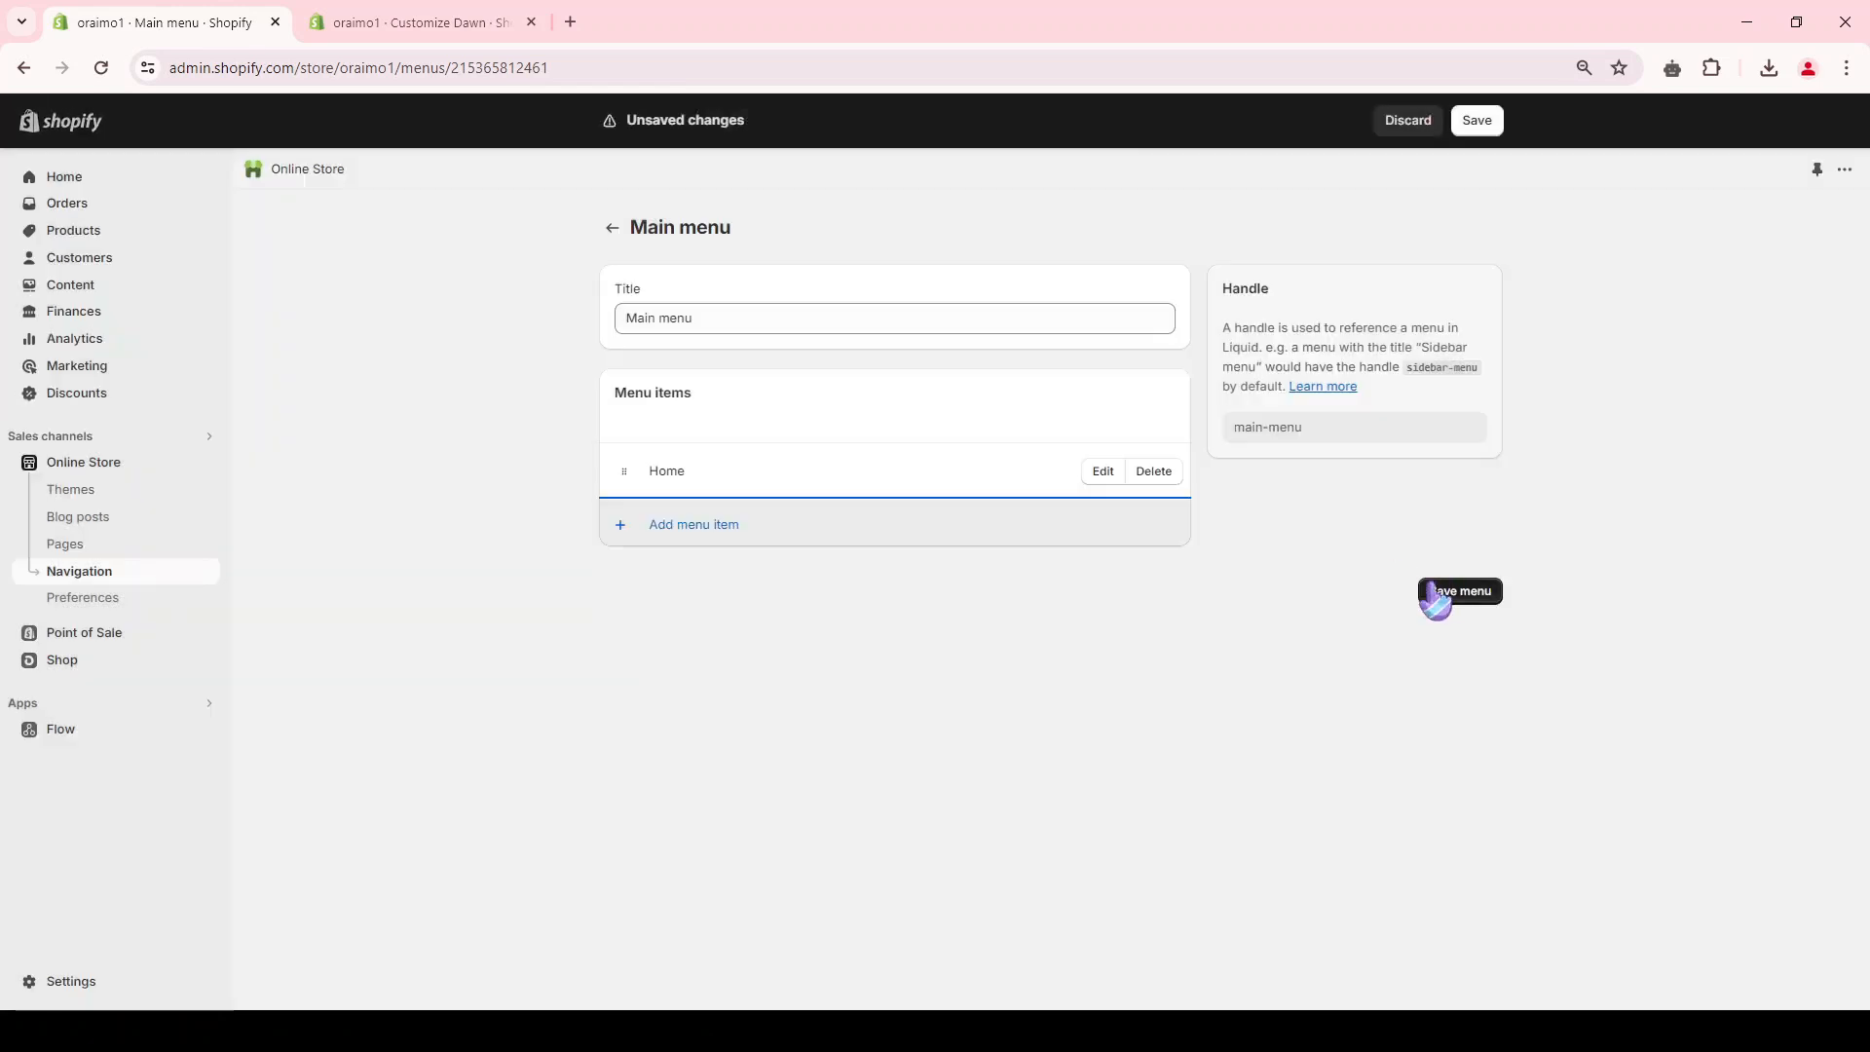
Step: Add the Headphones, Watches and Personal care collections as items of the Main menu and save the menu
click(670, 531)
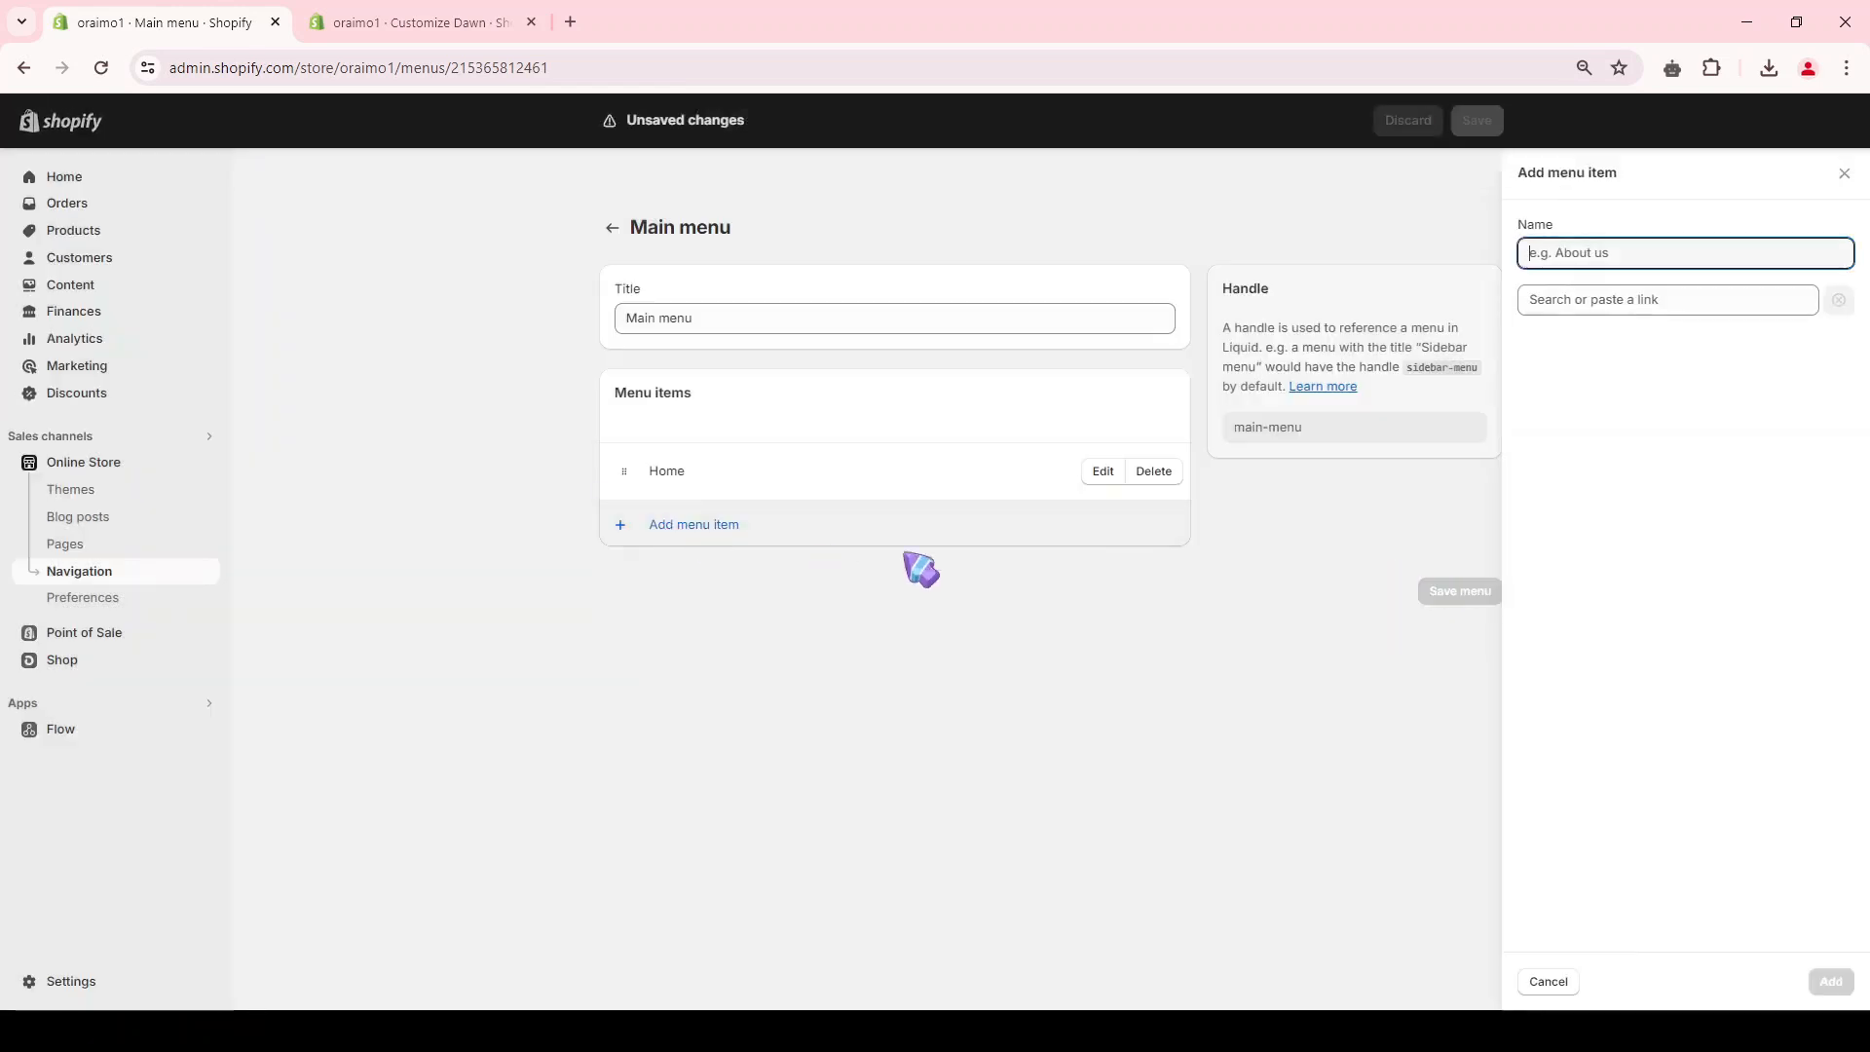
click(1566, 296)
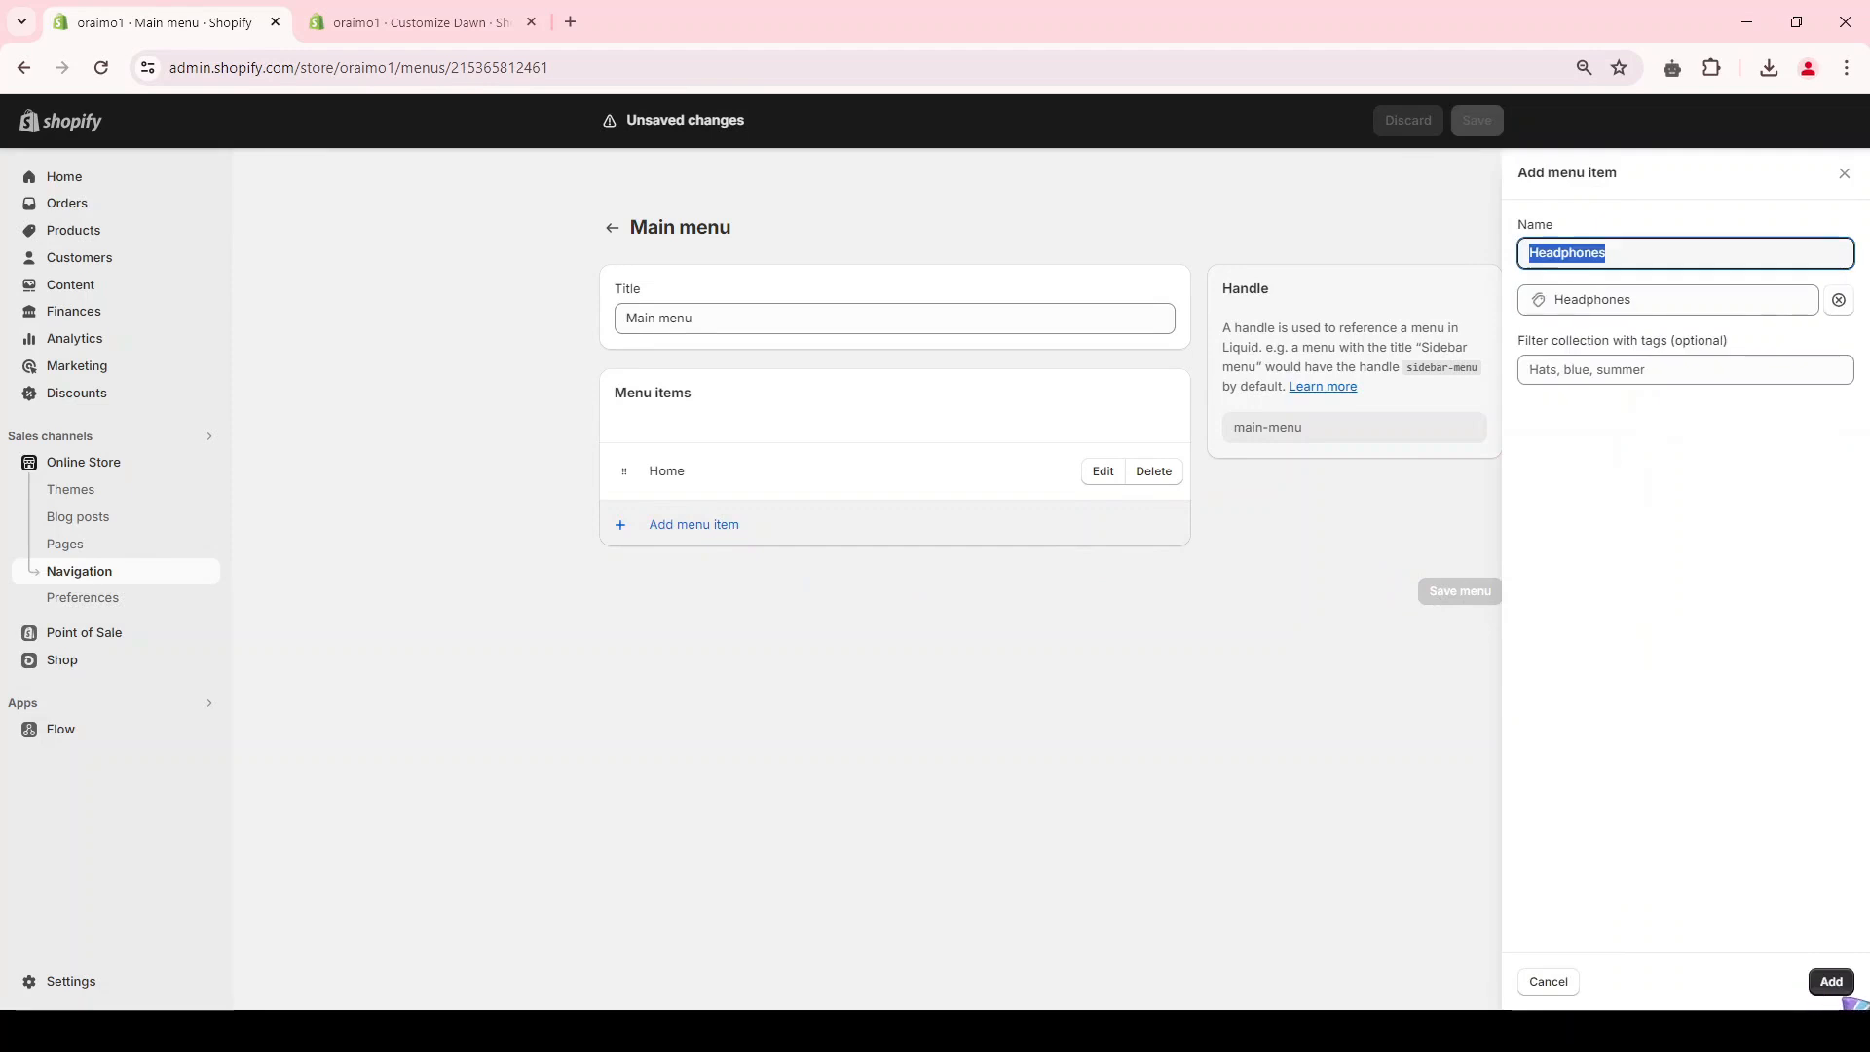
click(1837, 984)
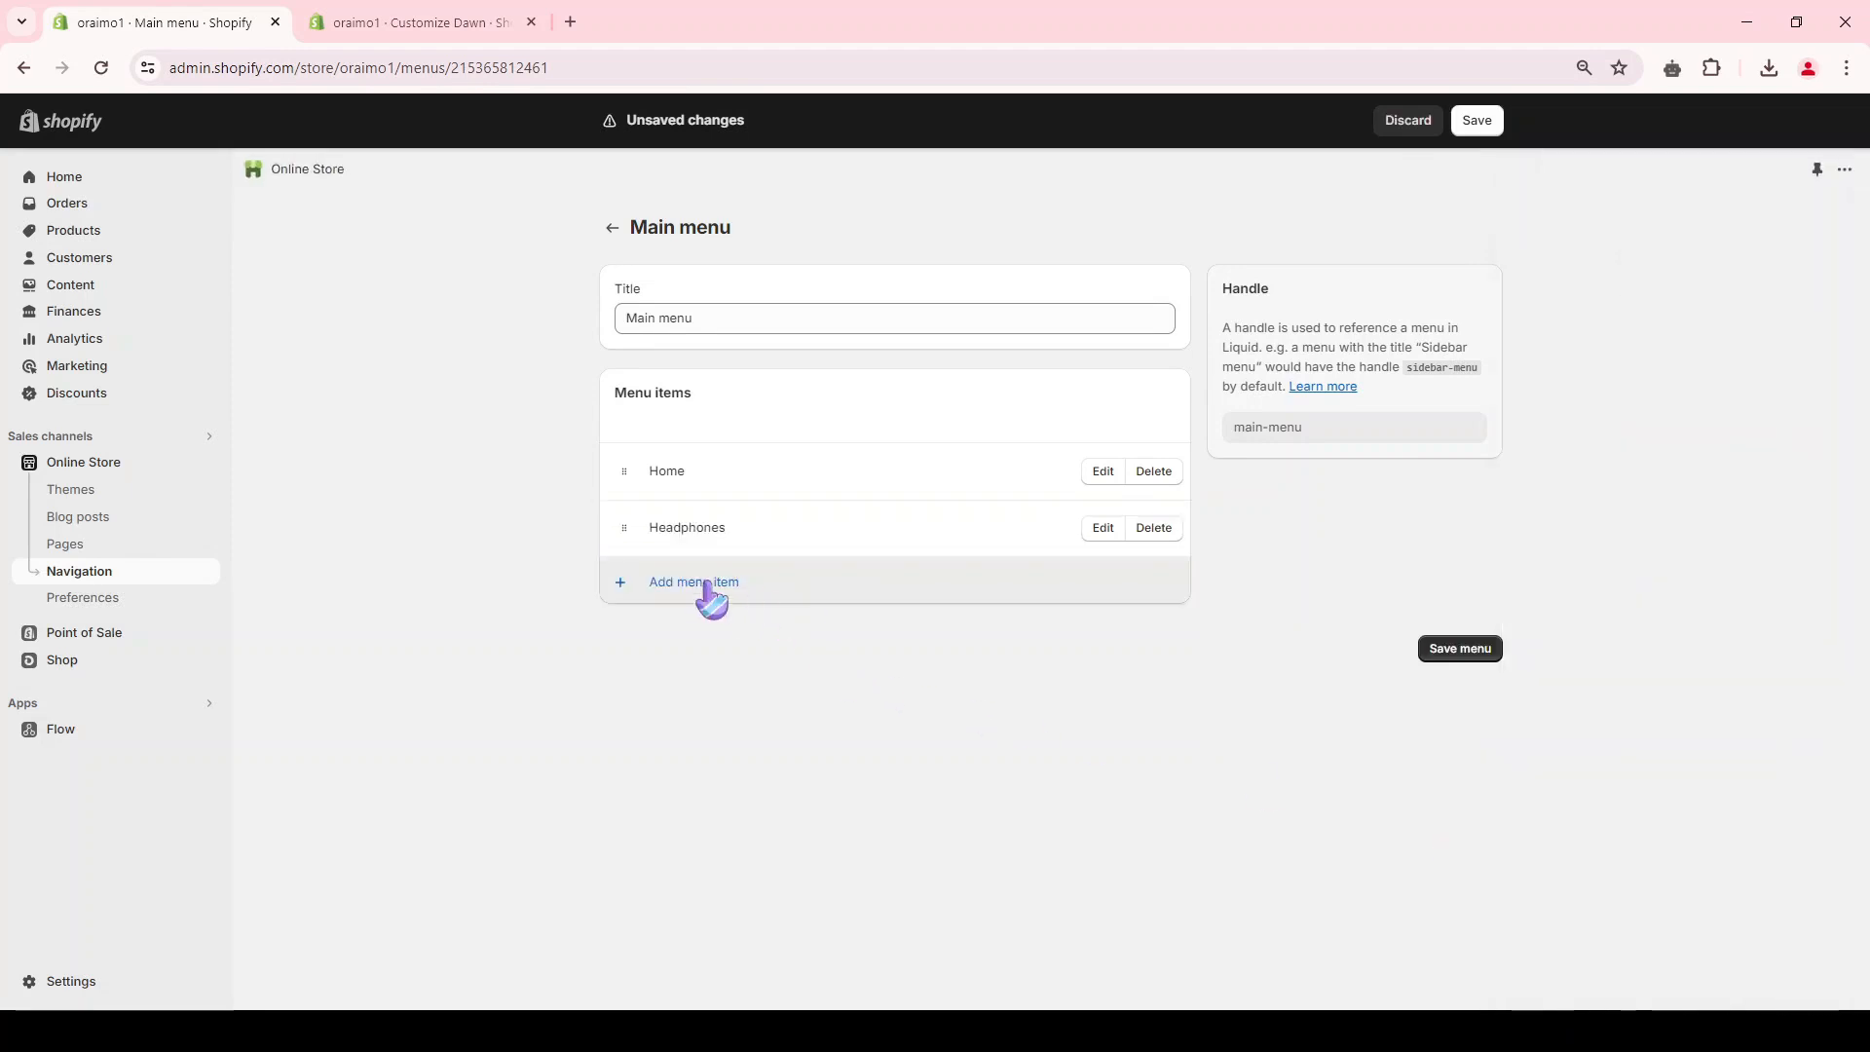
click(708, 585)
click(1605, 302)
click(1608, 417)
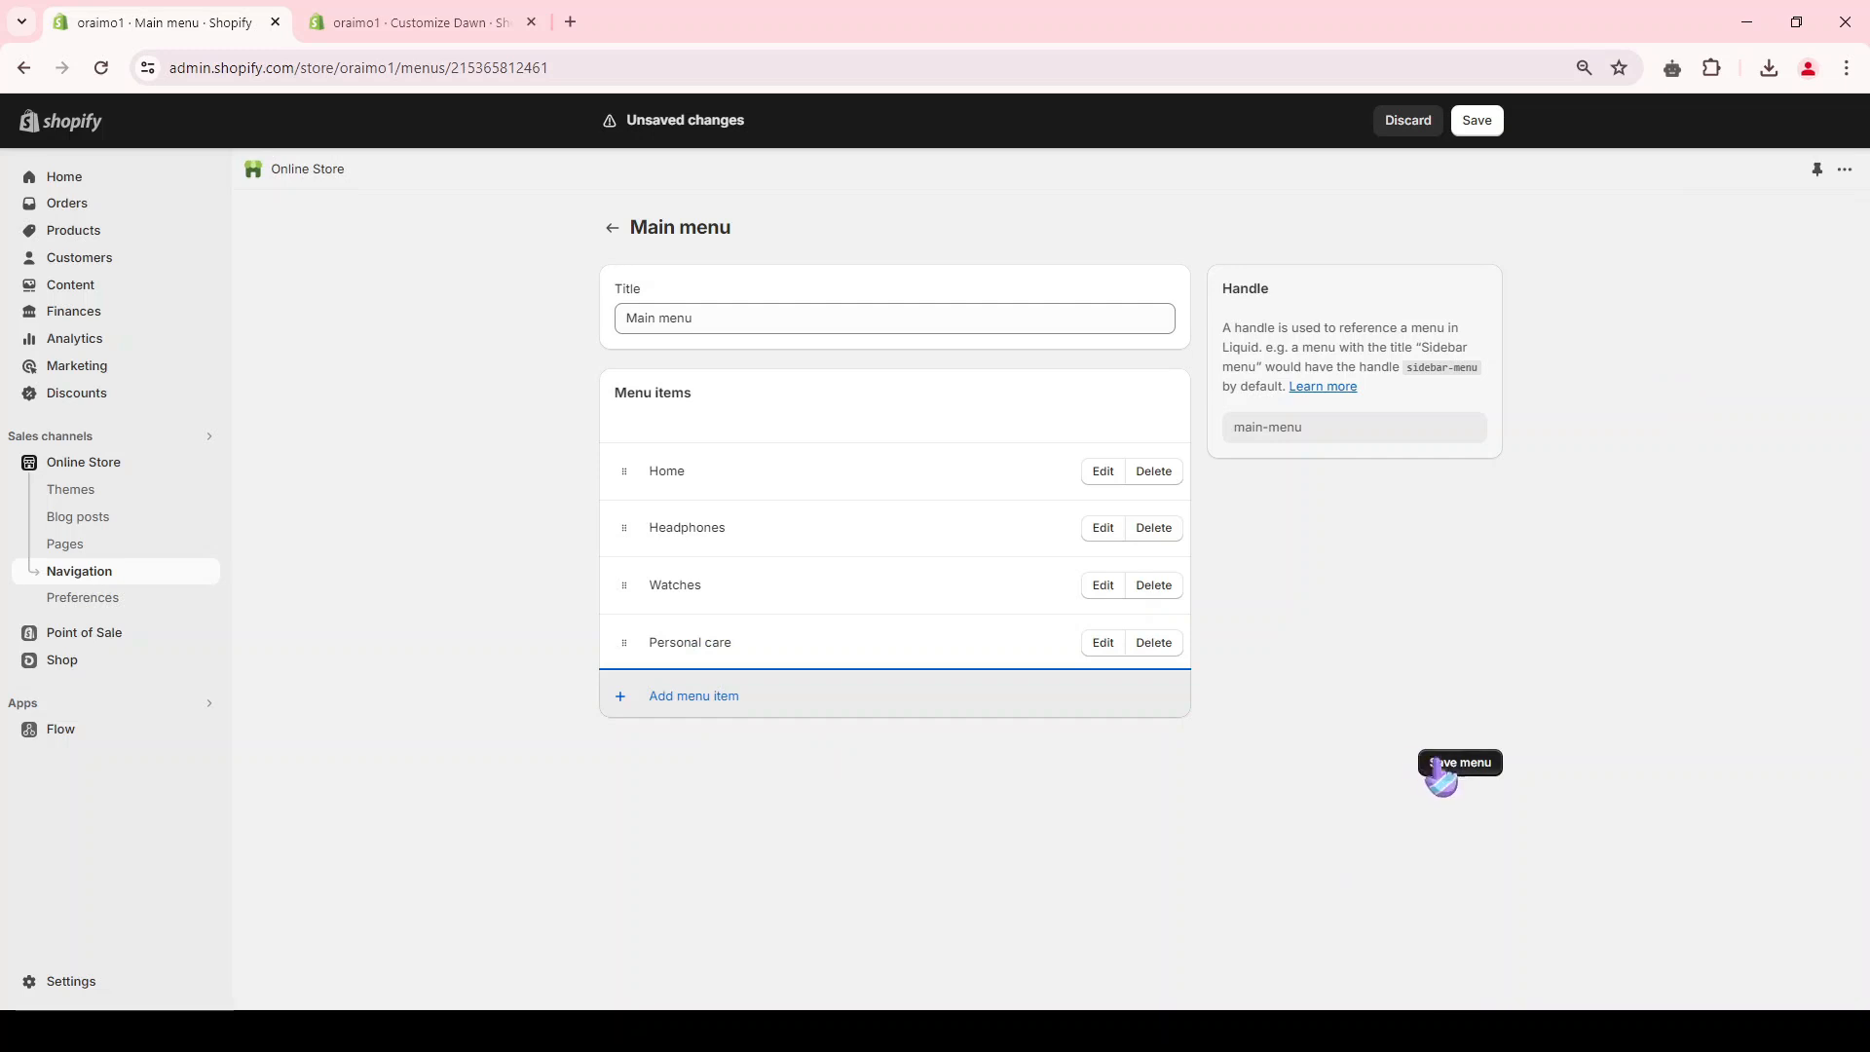
click(1451, 766)
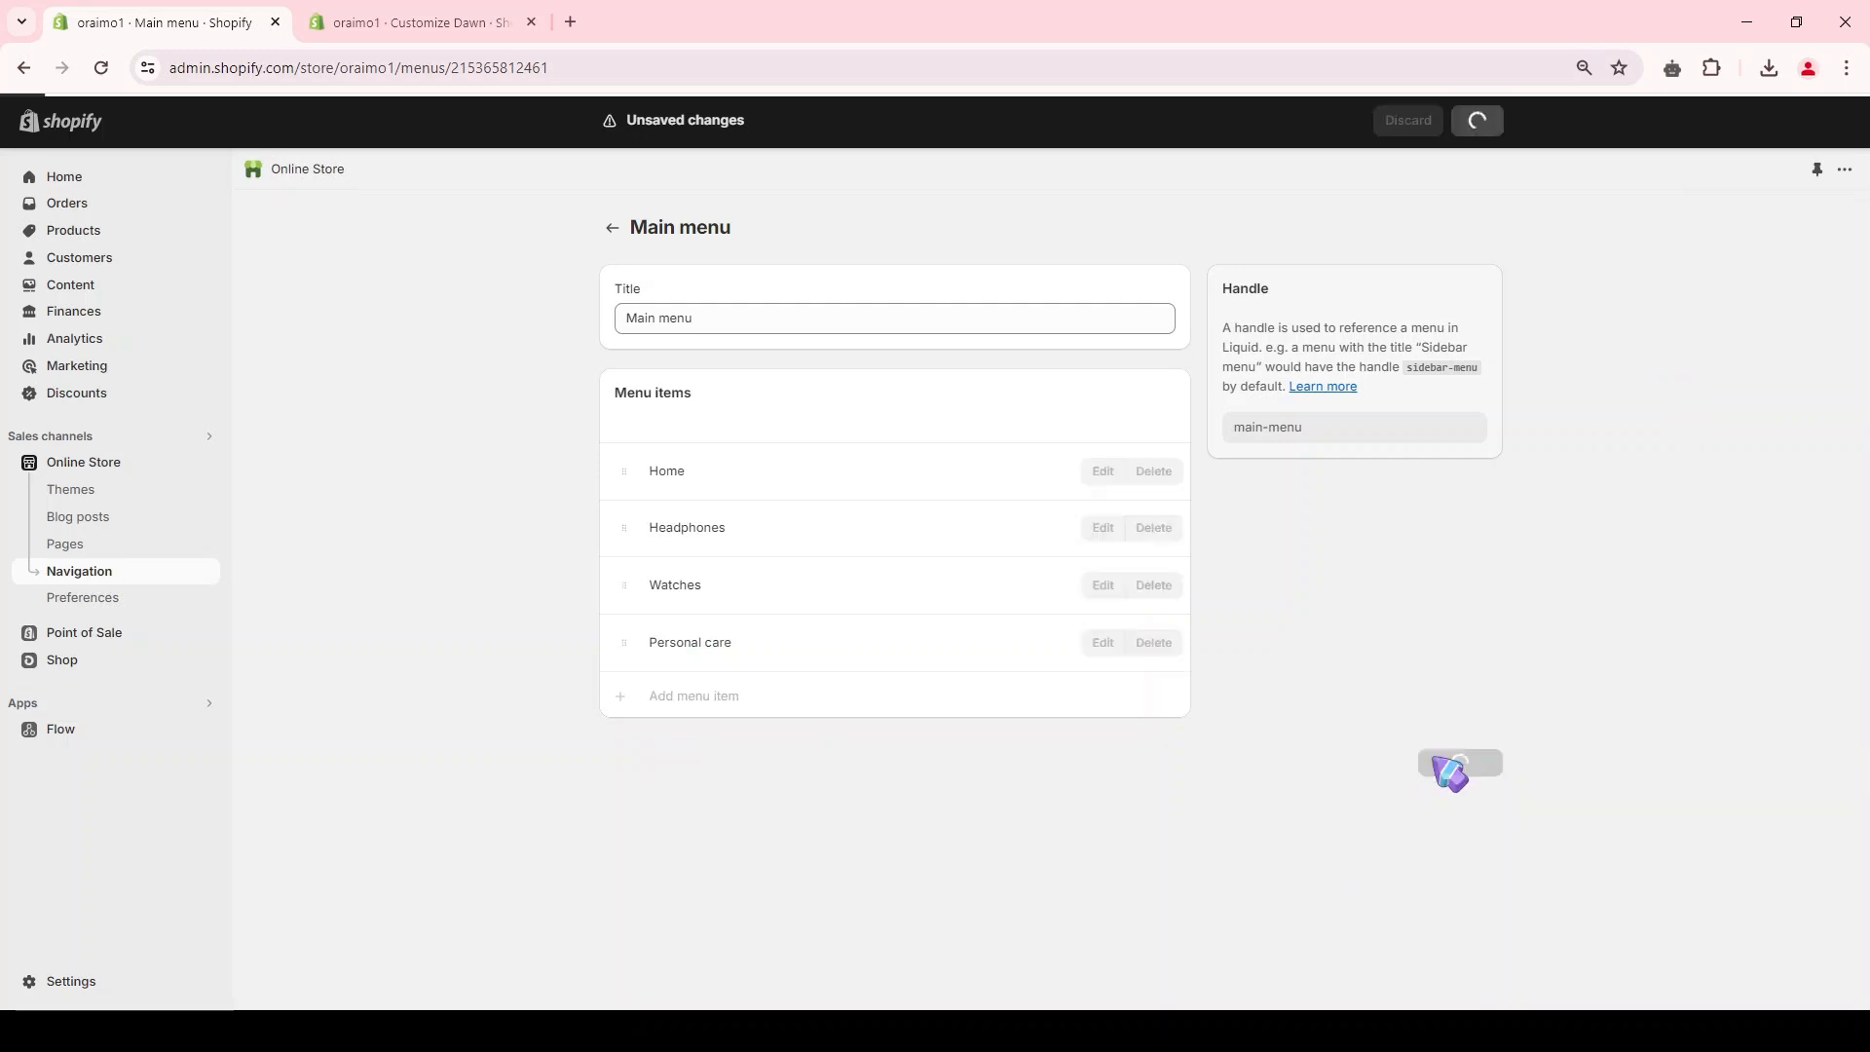
Step: Reload the theme editor and check the header menu, collection list and featured products on the home page
key(ctrl+Tab)
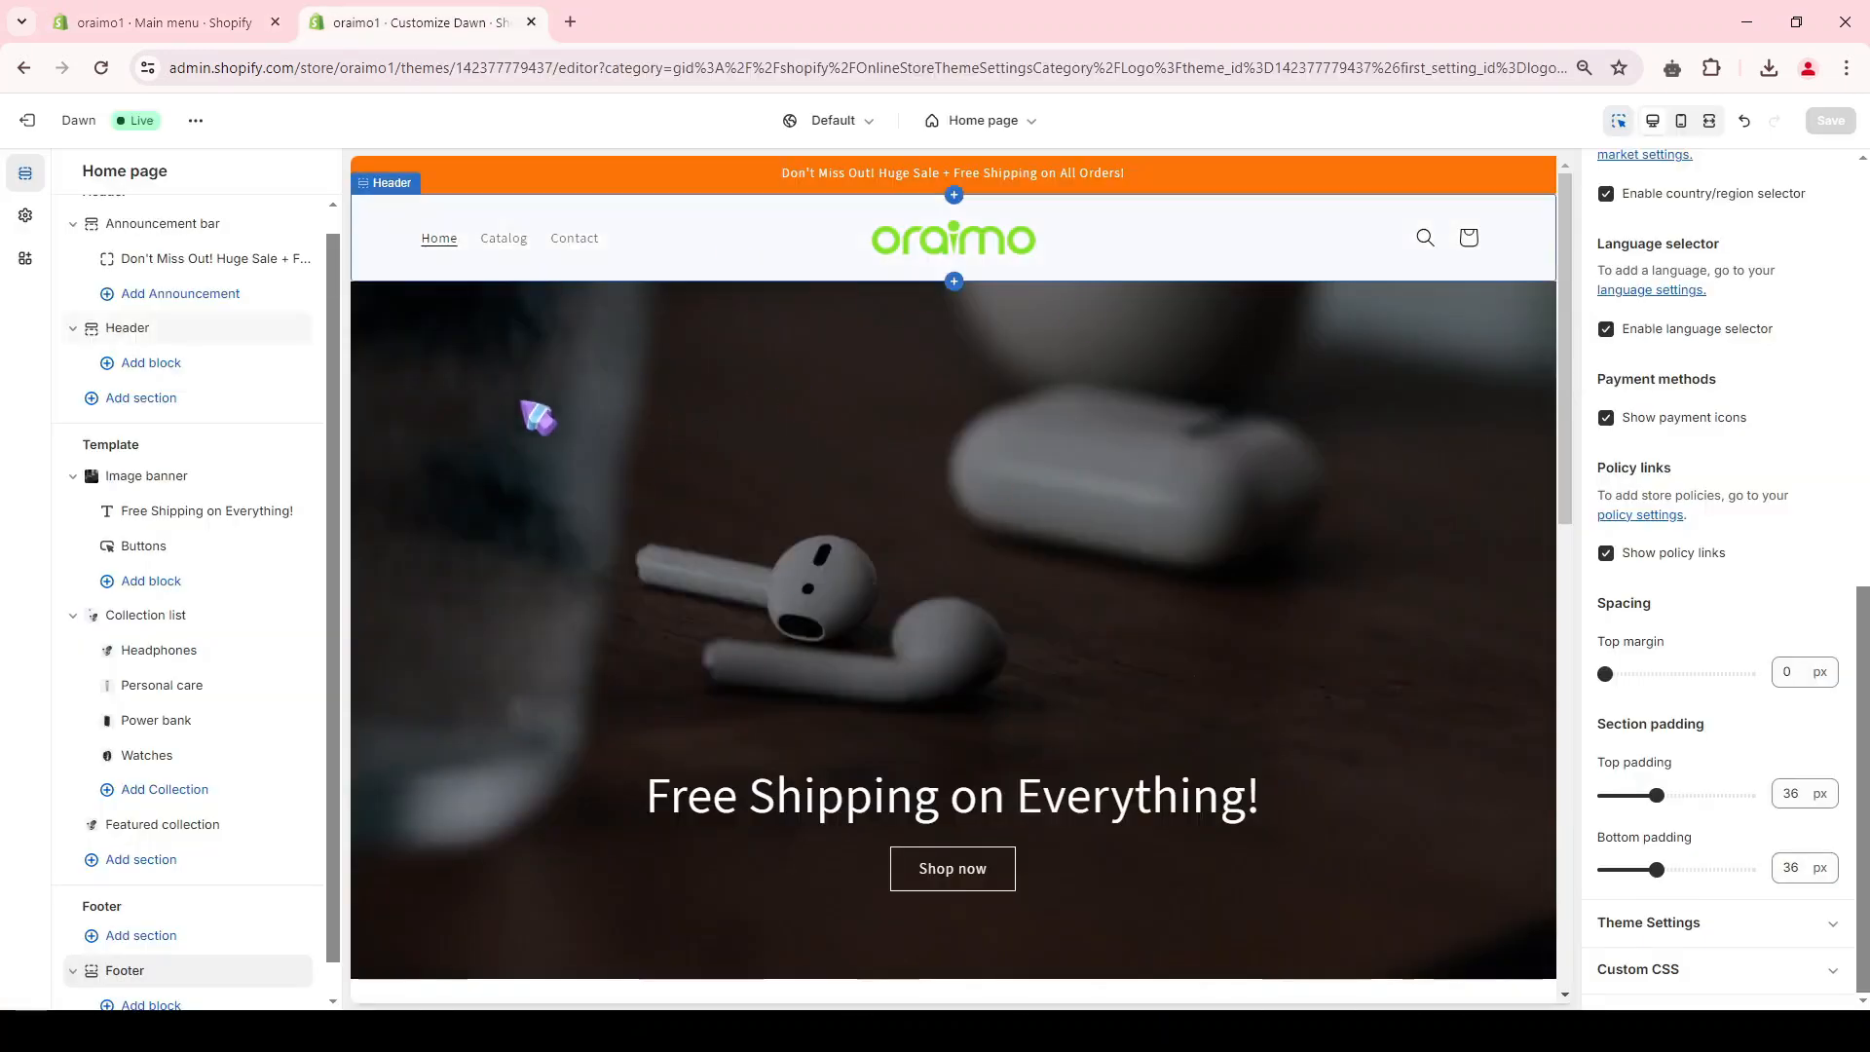
click(107, 75)
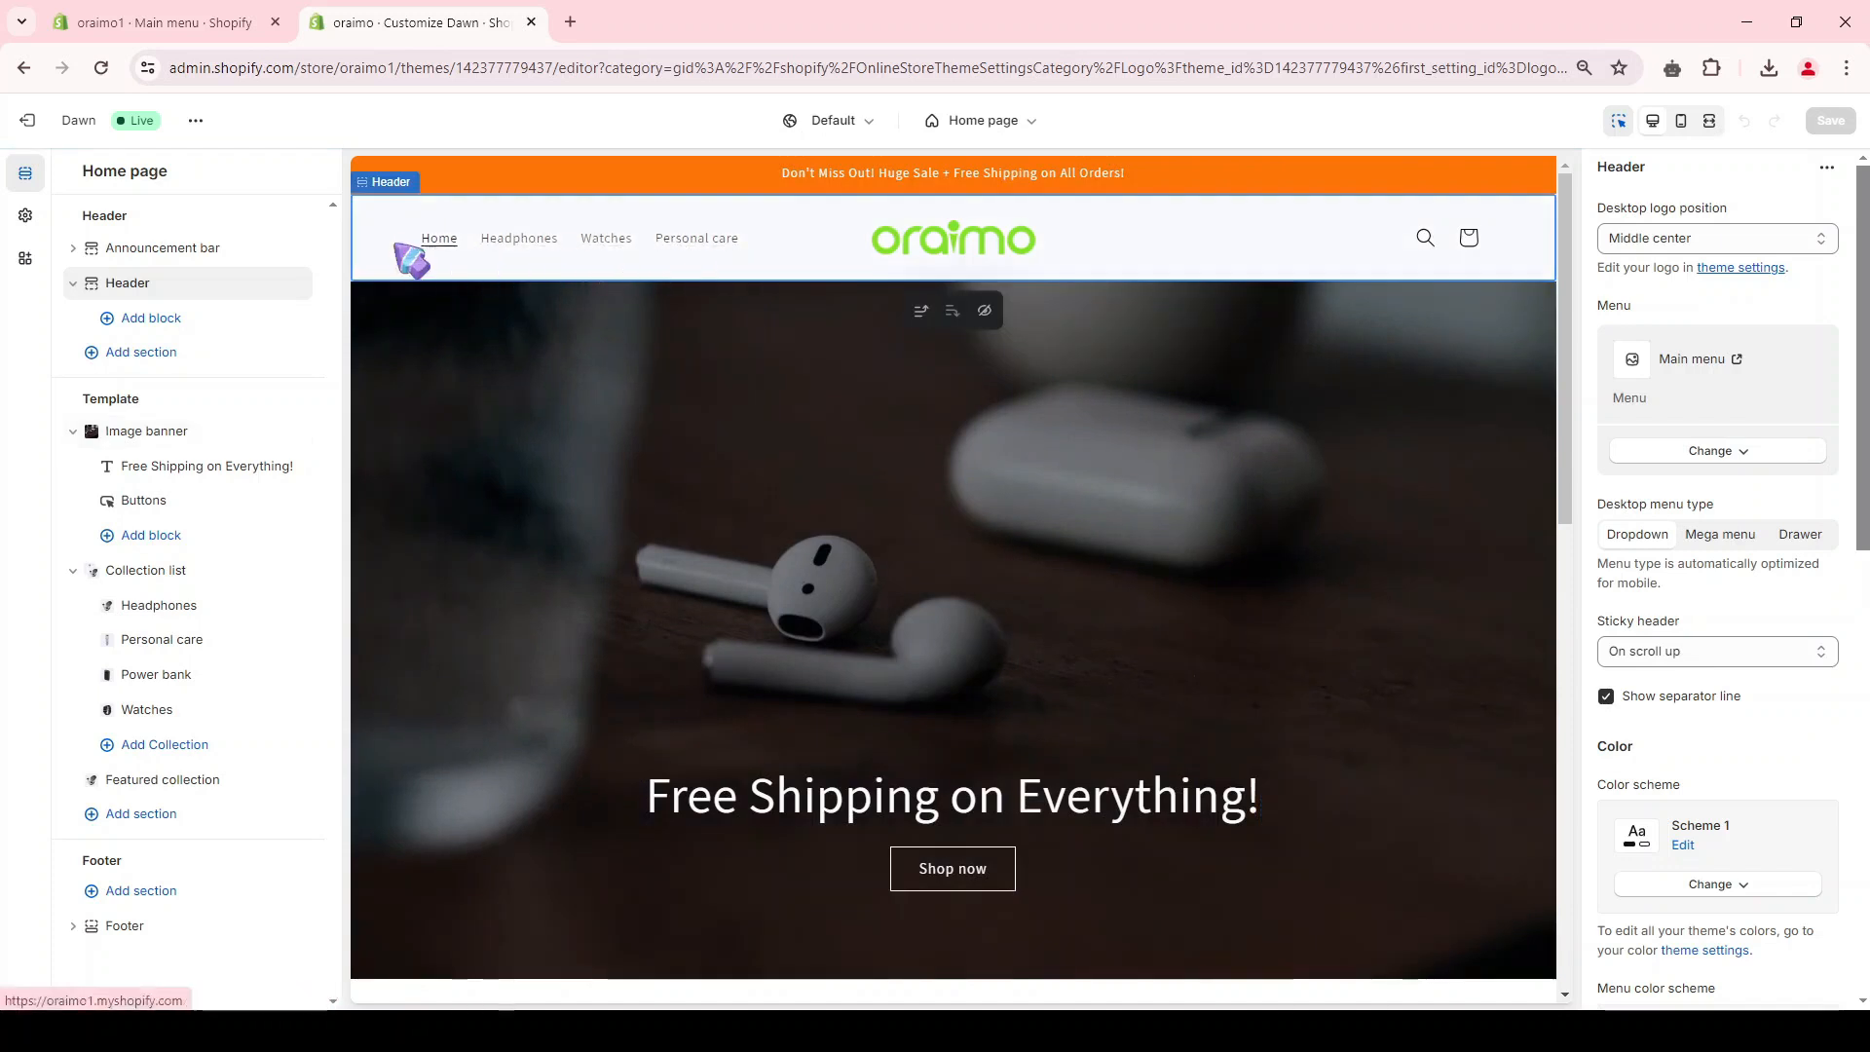
scroll(959, 360, down, 7)
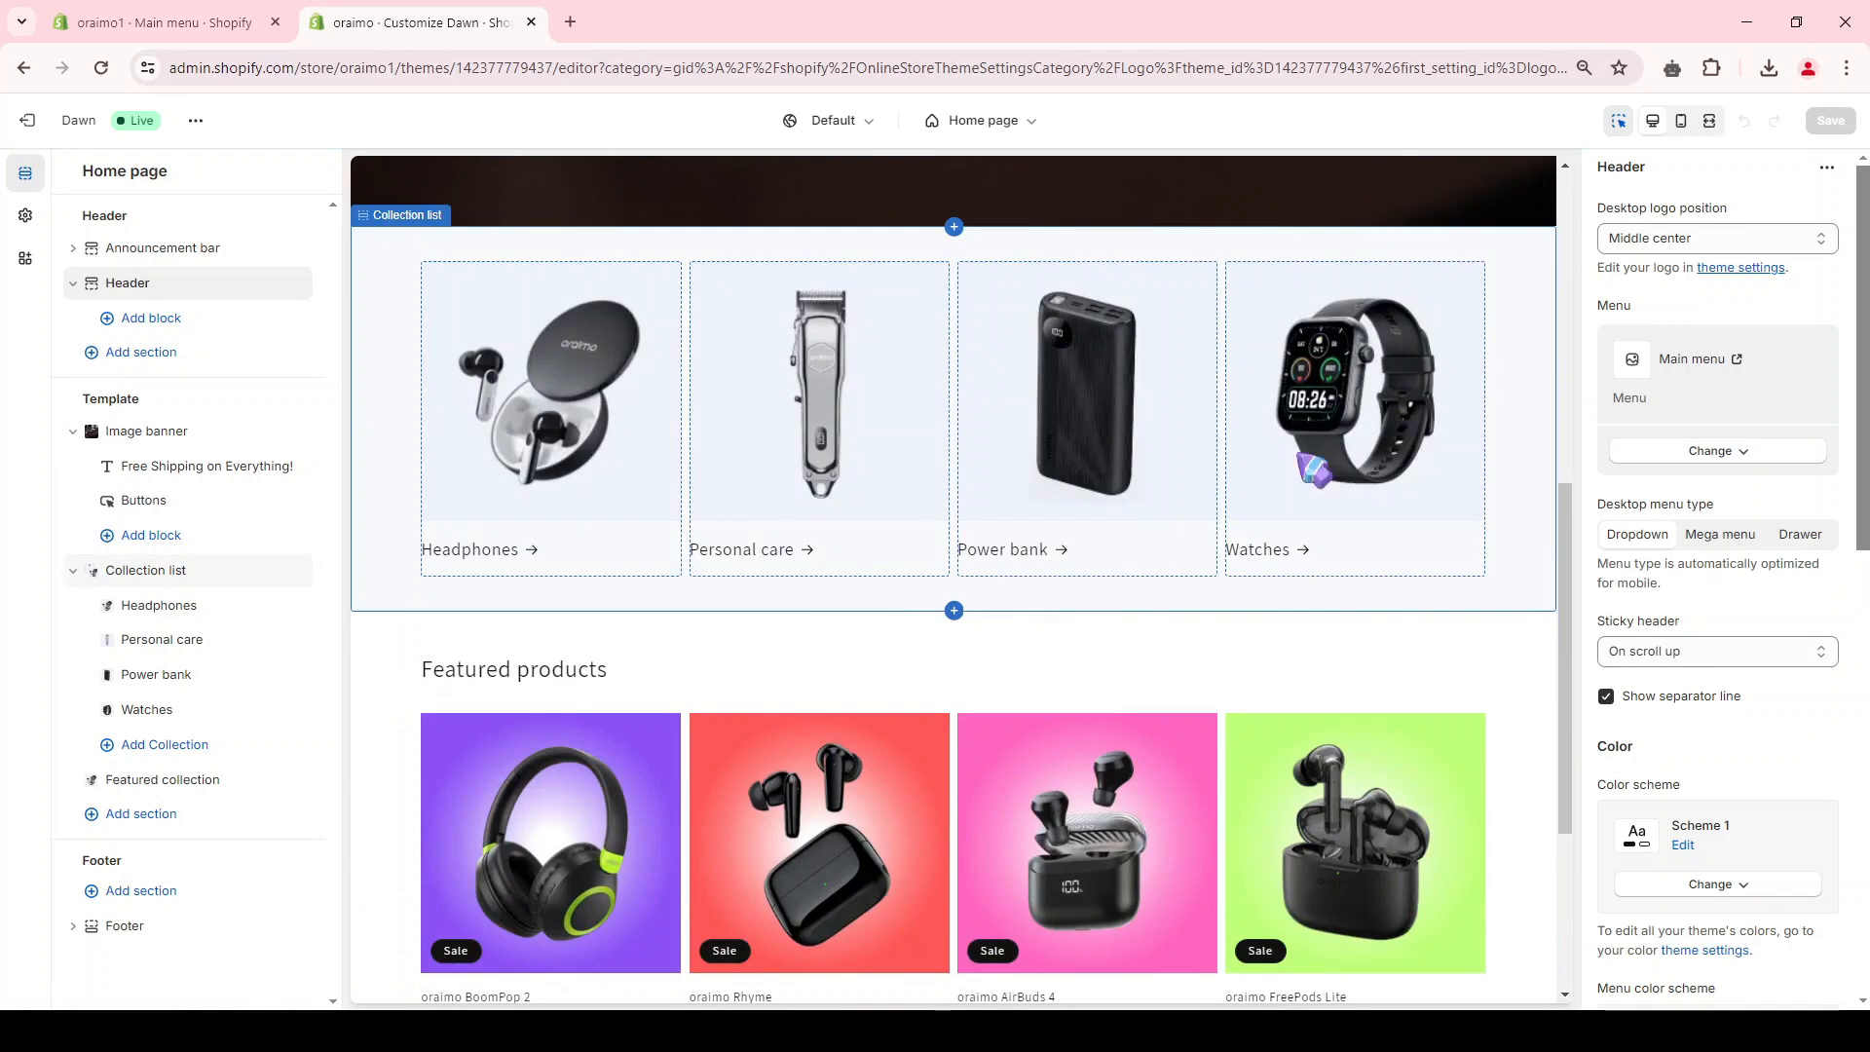
scroll(1120, 477, down, 2)
scroll(940, 518, down, 1)
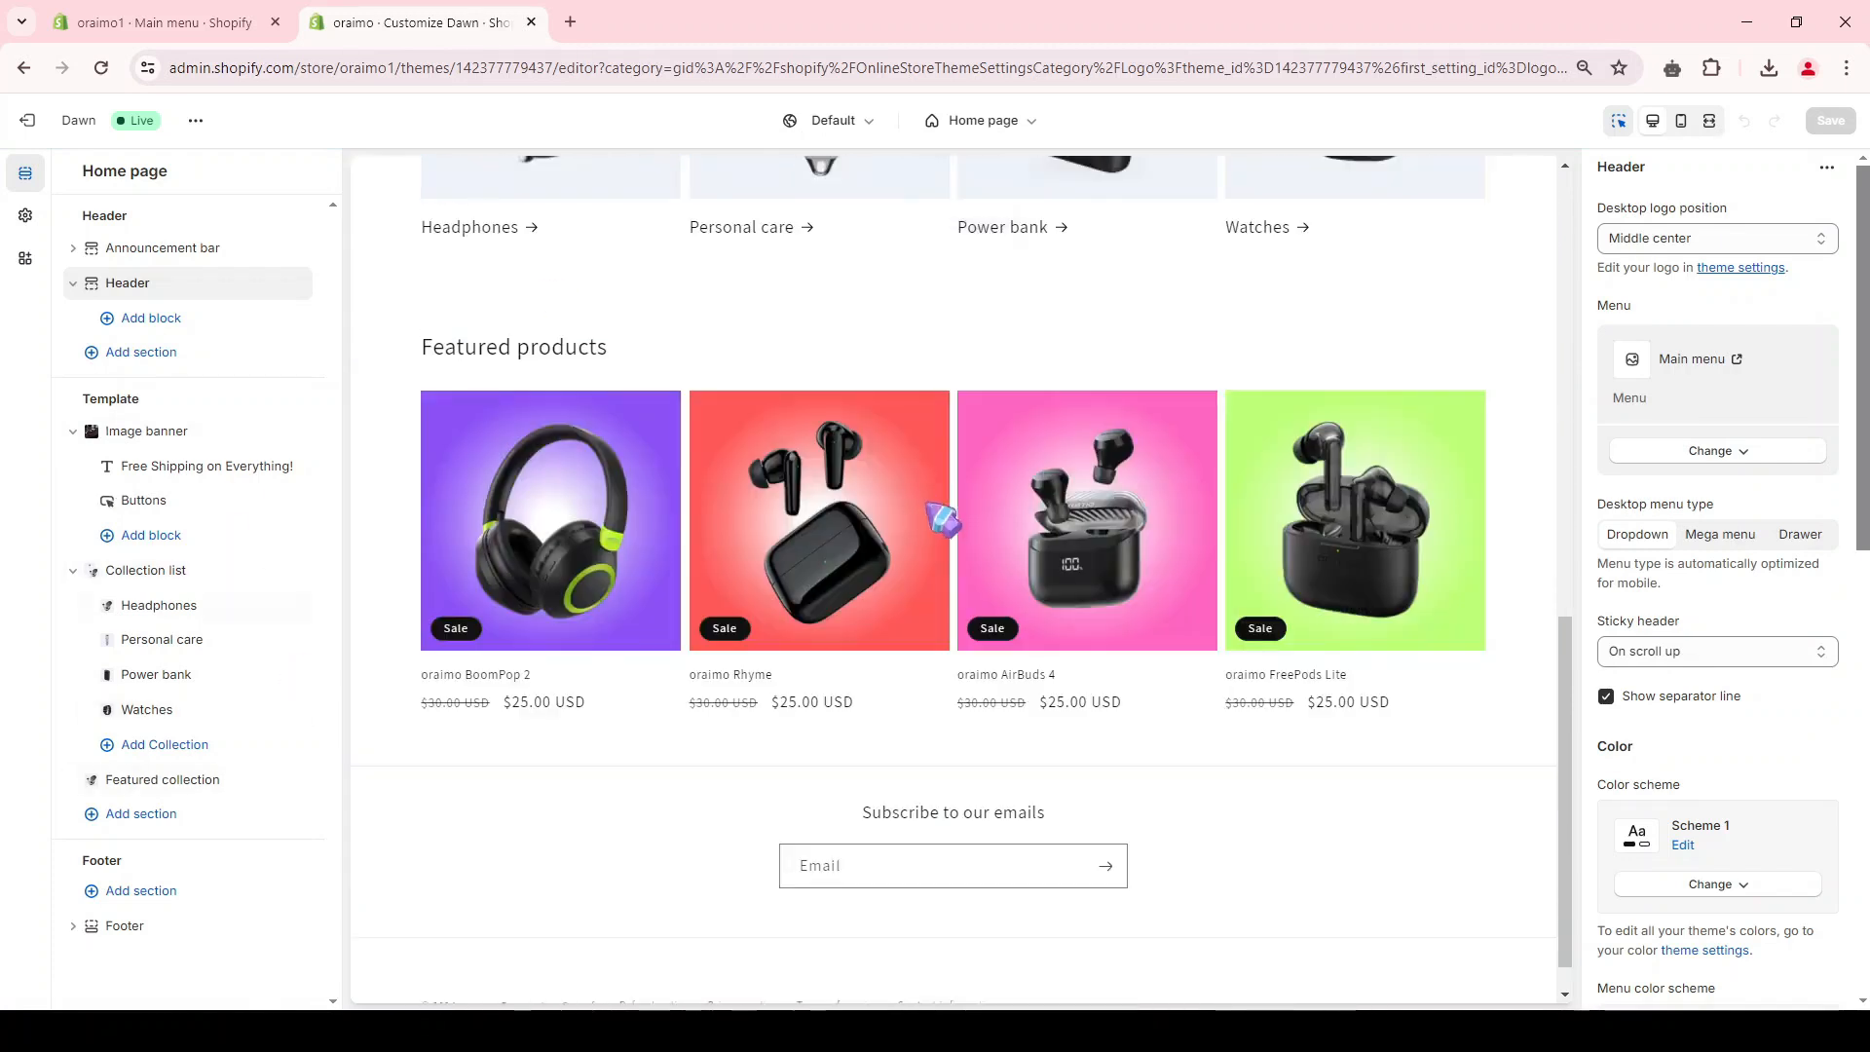
Step: Review the theme settings, examining the color schemes and the heading and body typography options
click(25, 216)
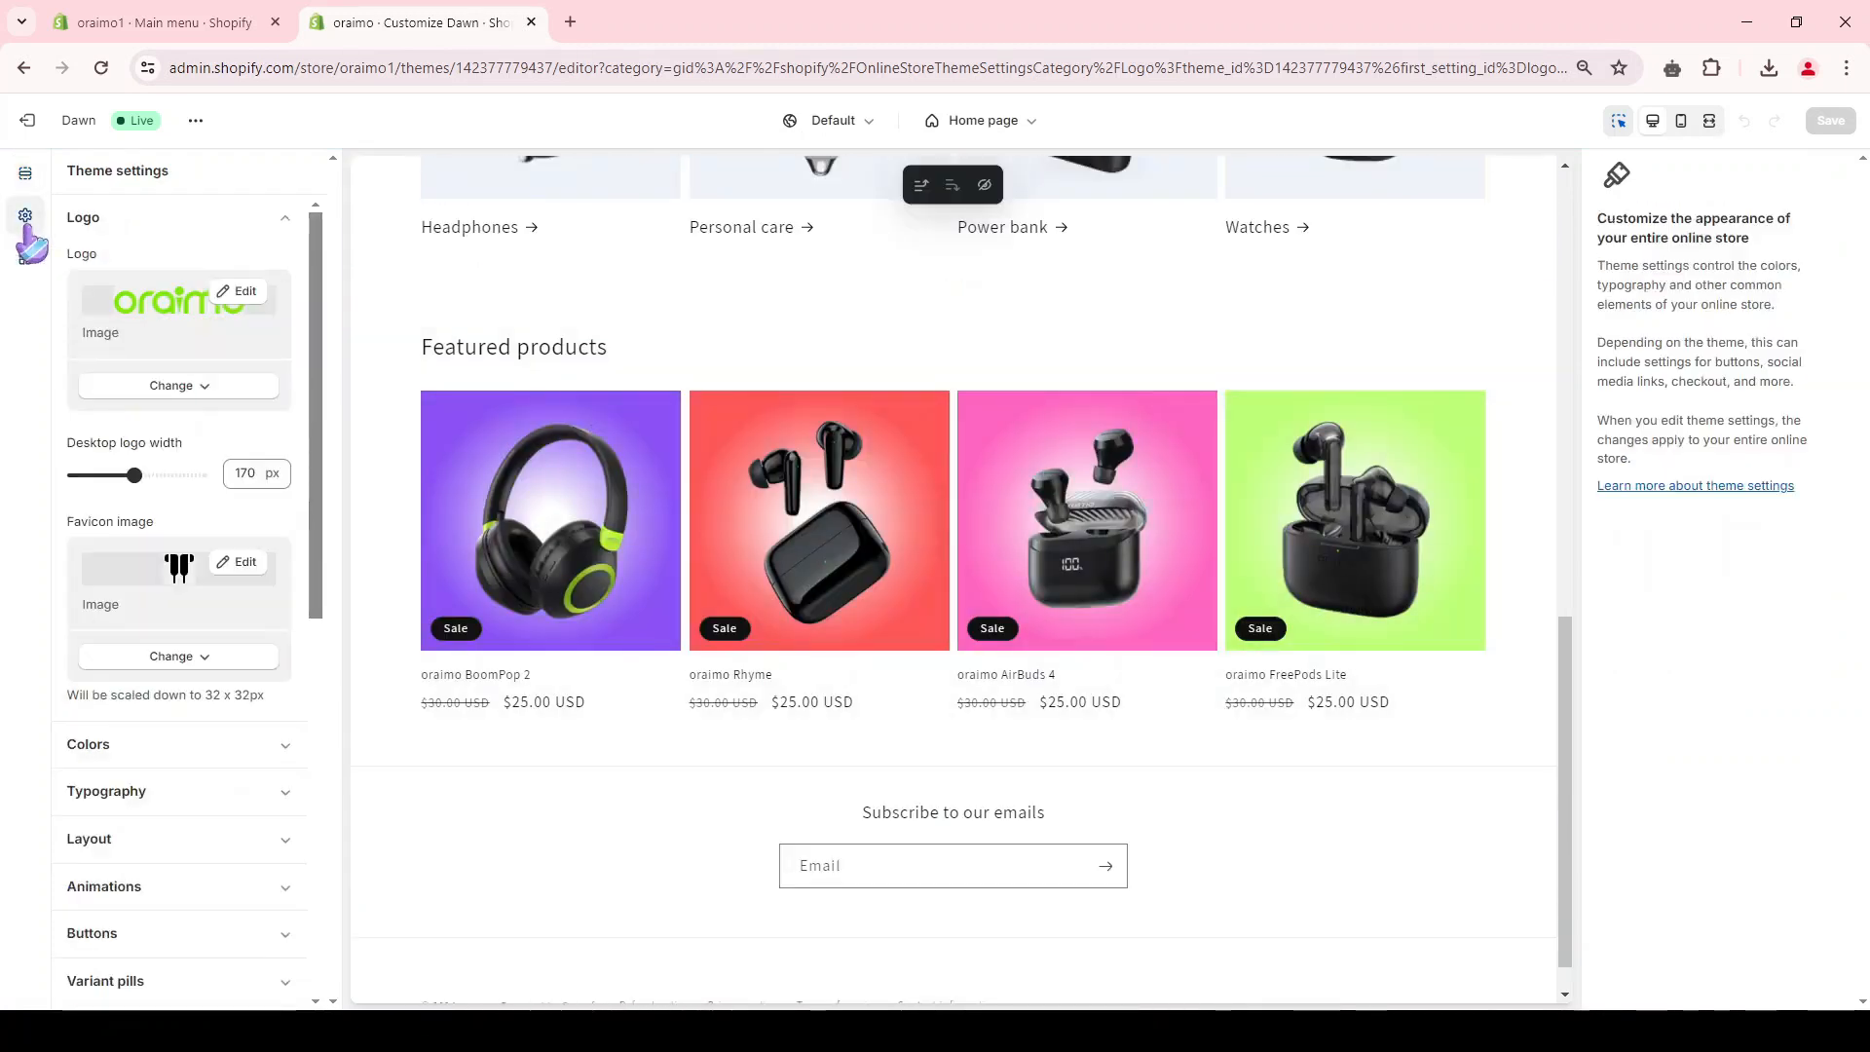
scroll(147, 355, down, 3)
click(212, 429)
scroll(212, 444, up, 3)
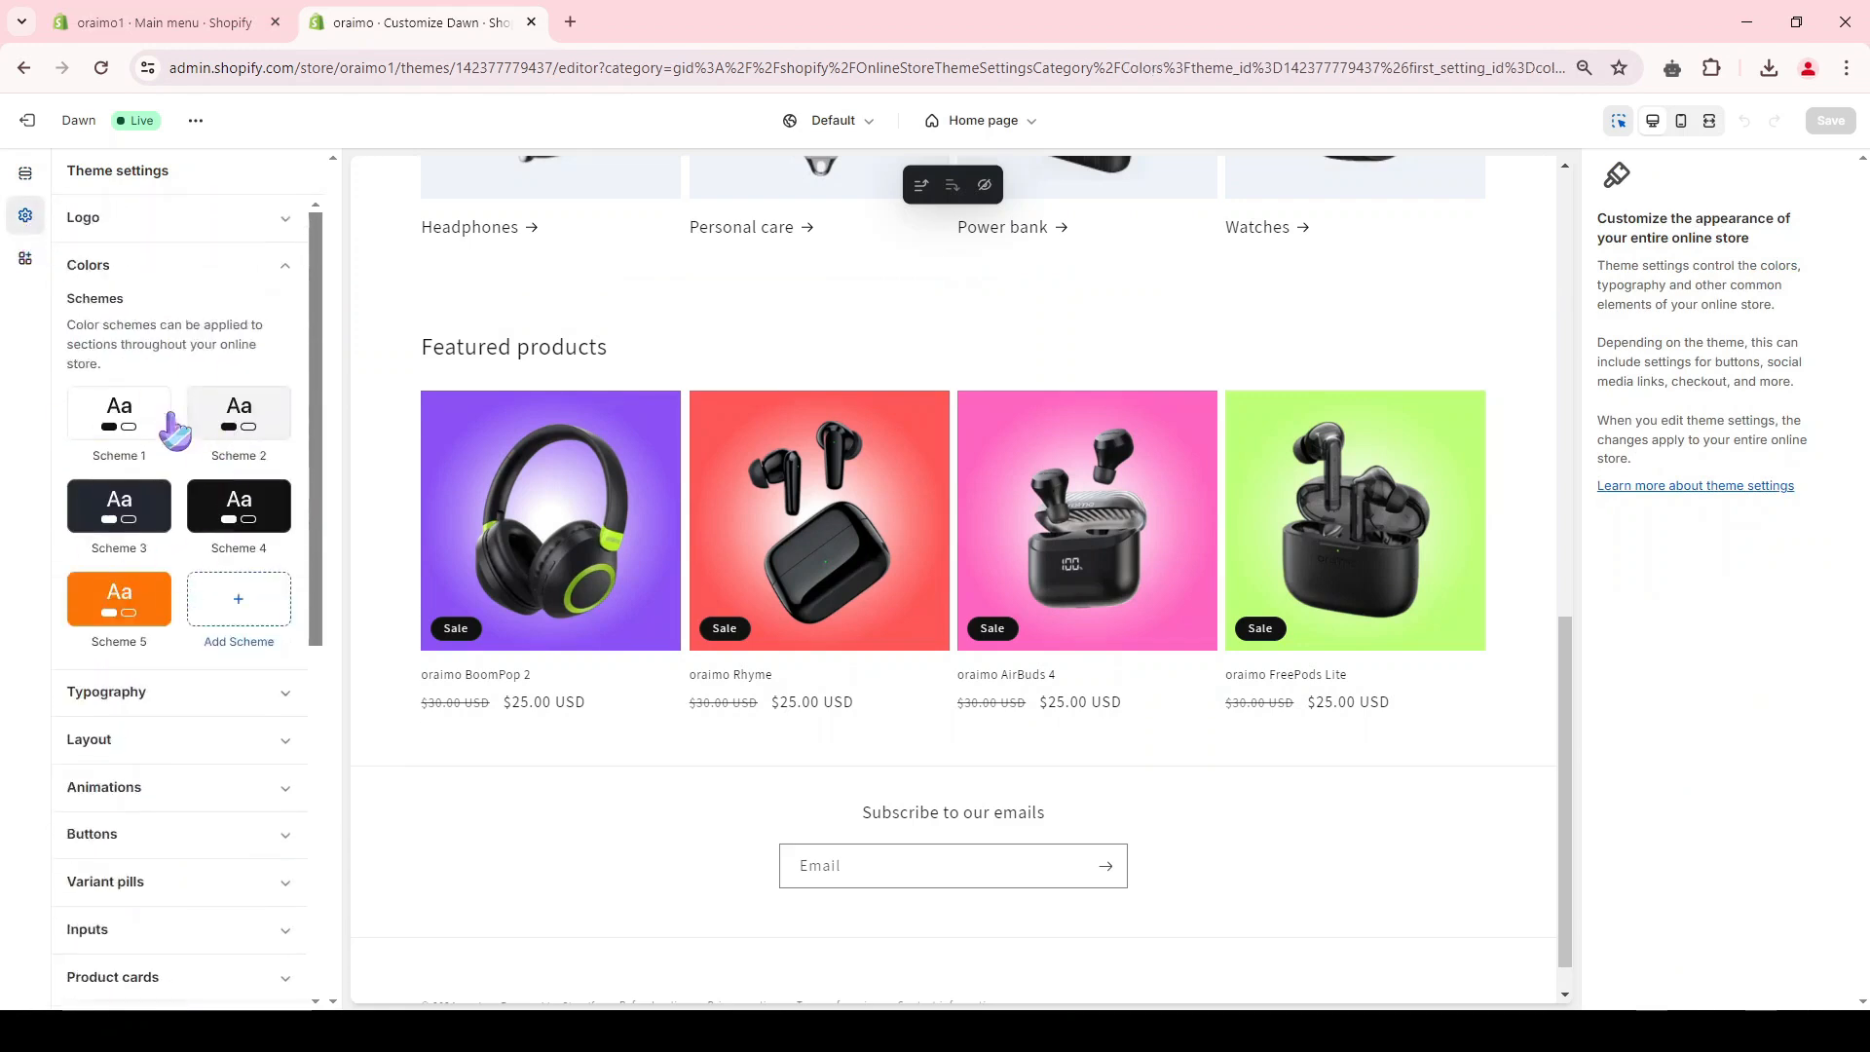
scroll(132, 601, down, 3)
click(156, 484)
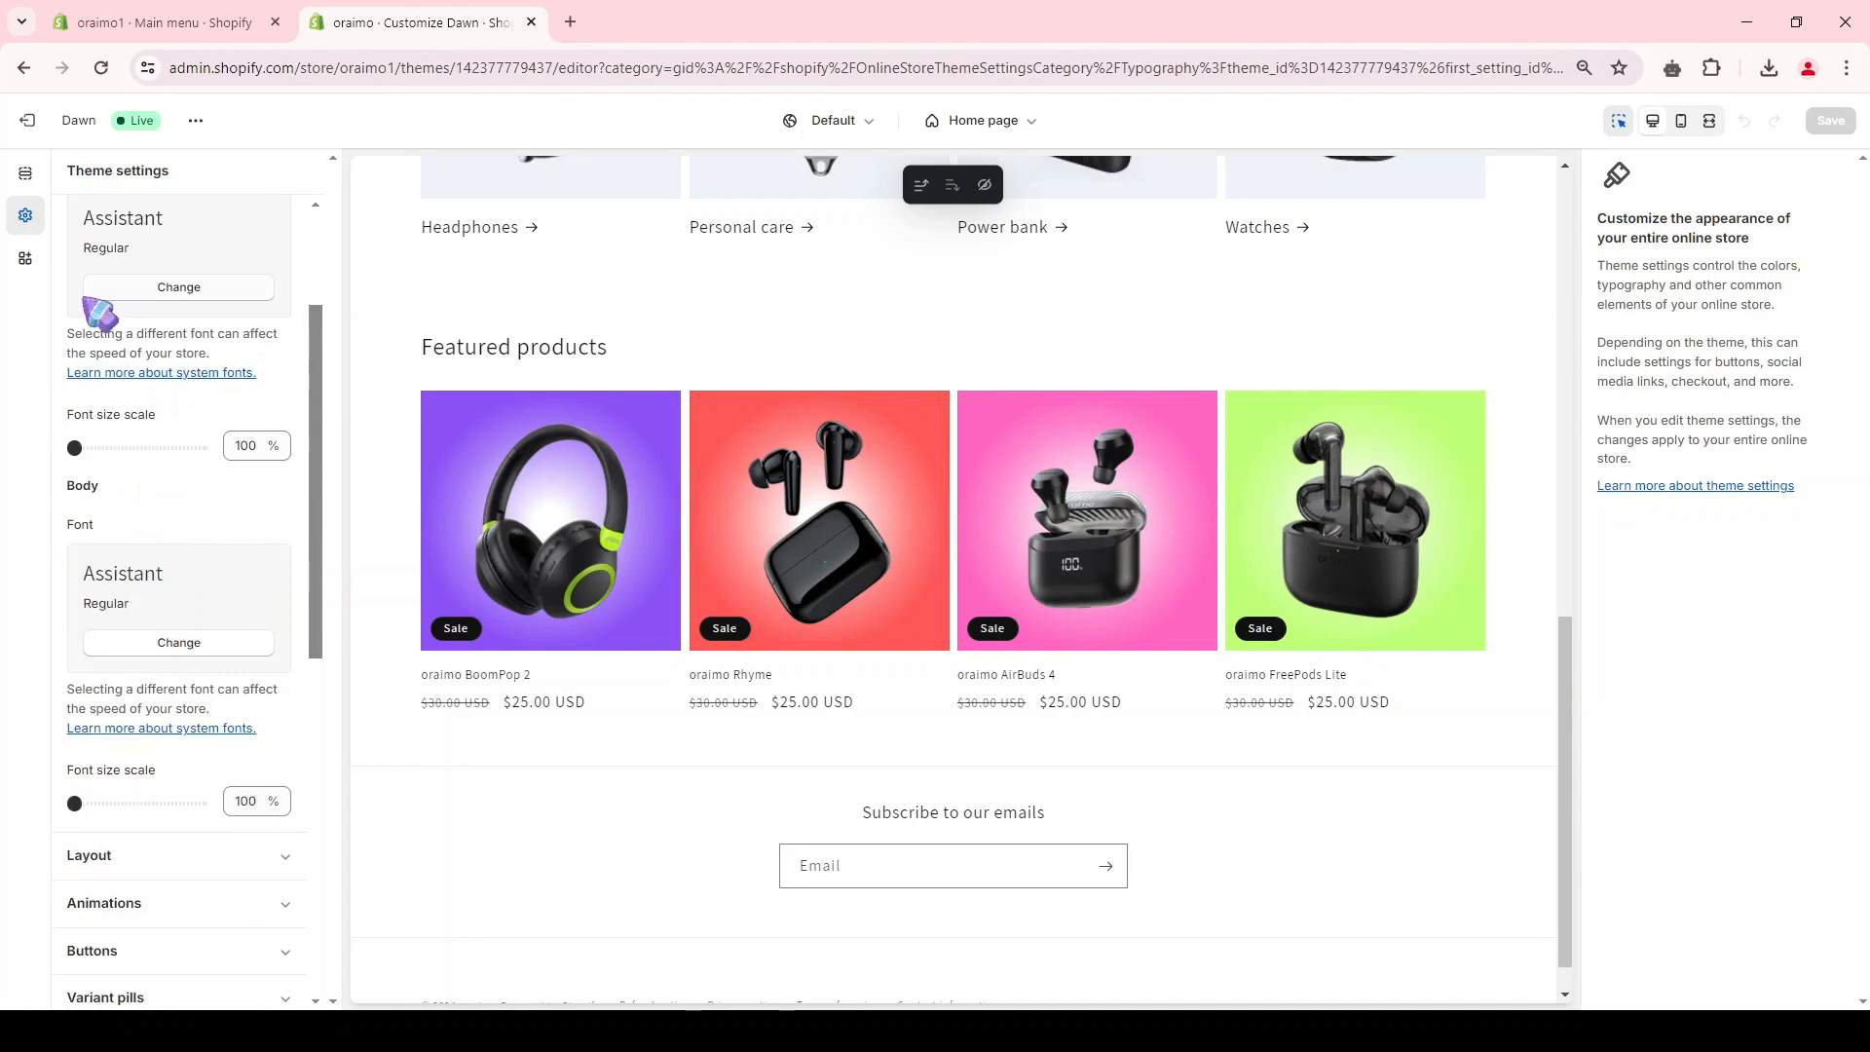
scroll(83, 313, up, 1)
scroll(124, 681, up, 1)
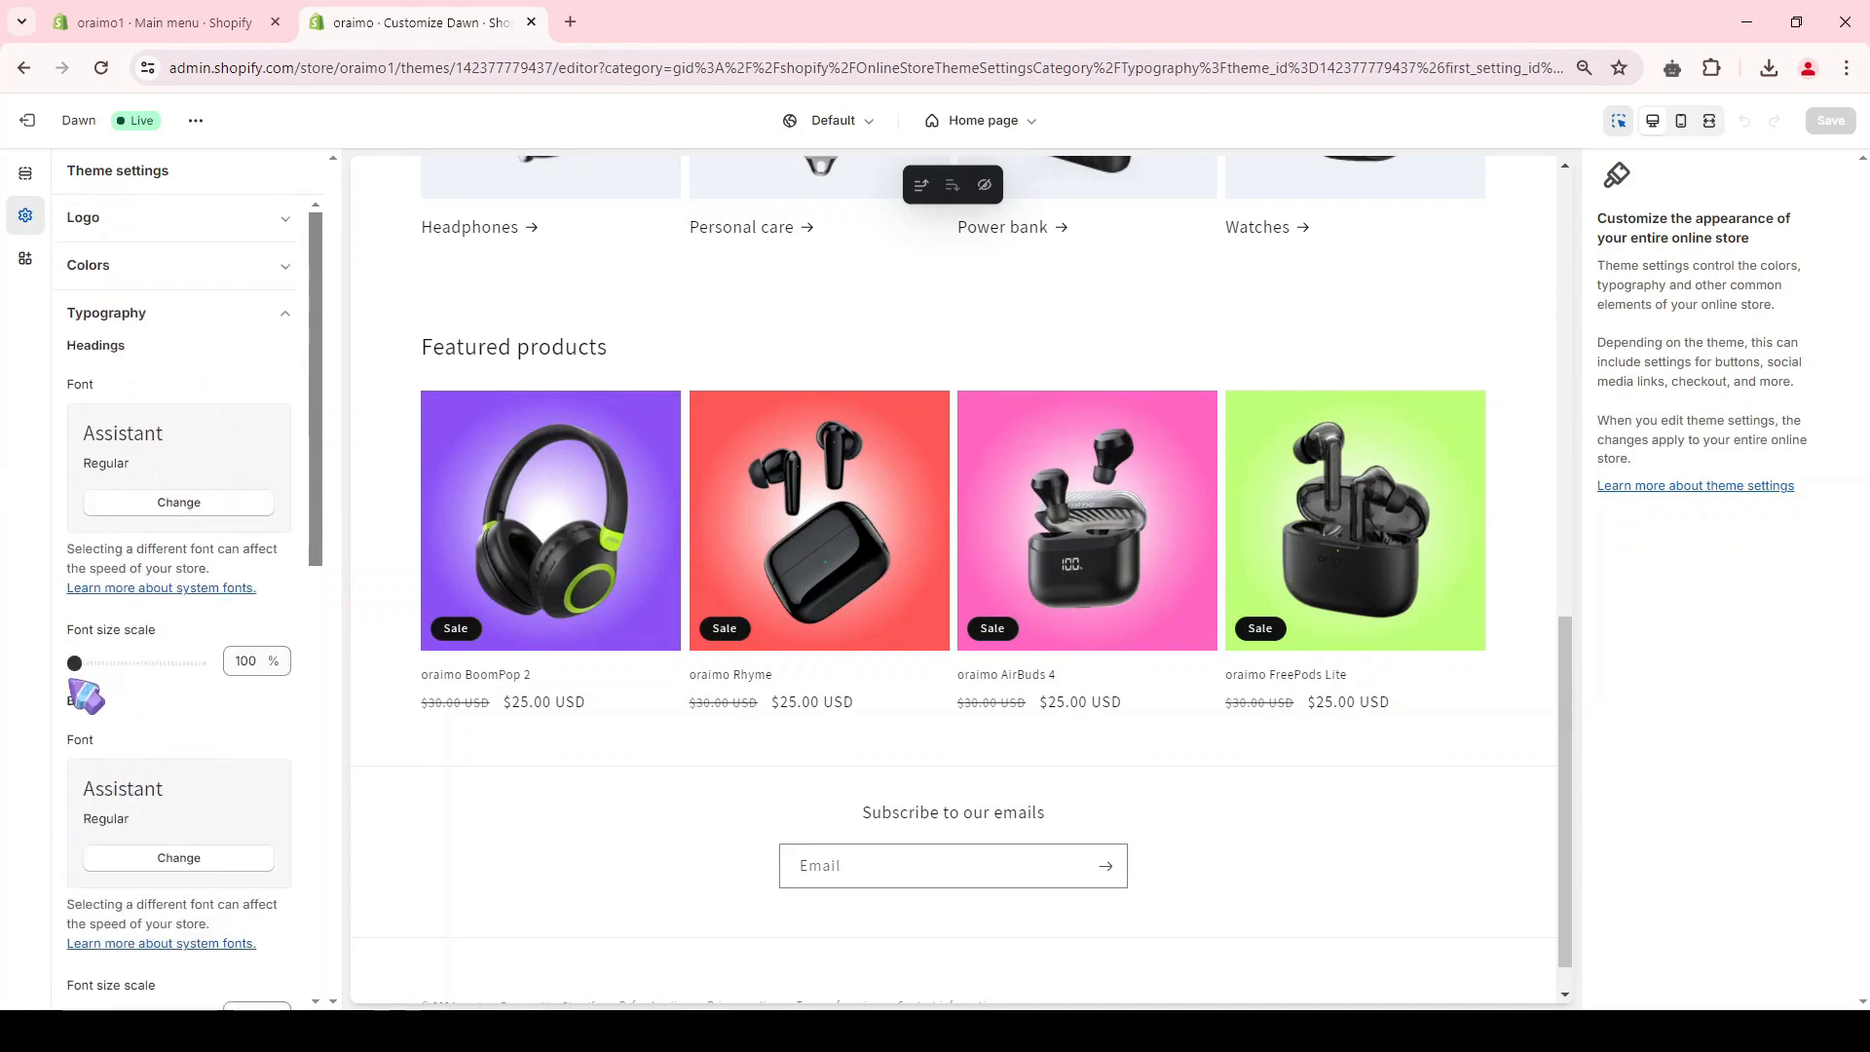
click(196, 322)
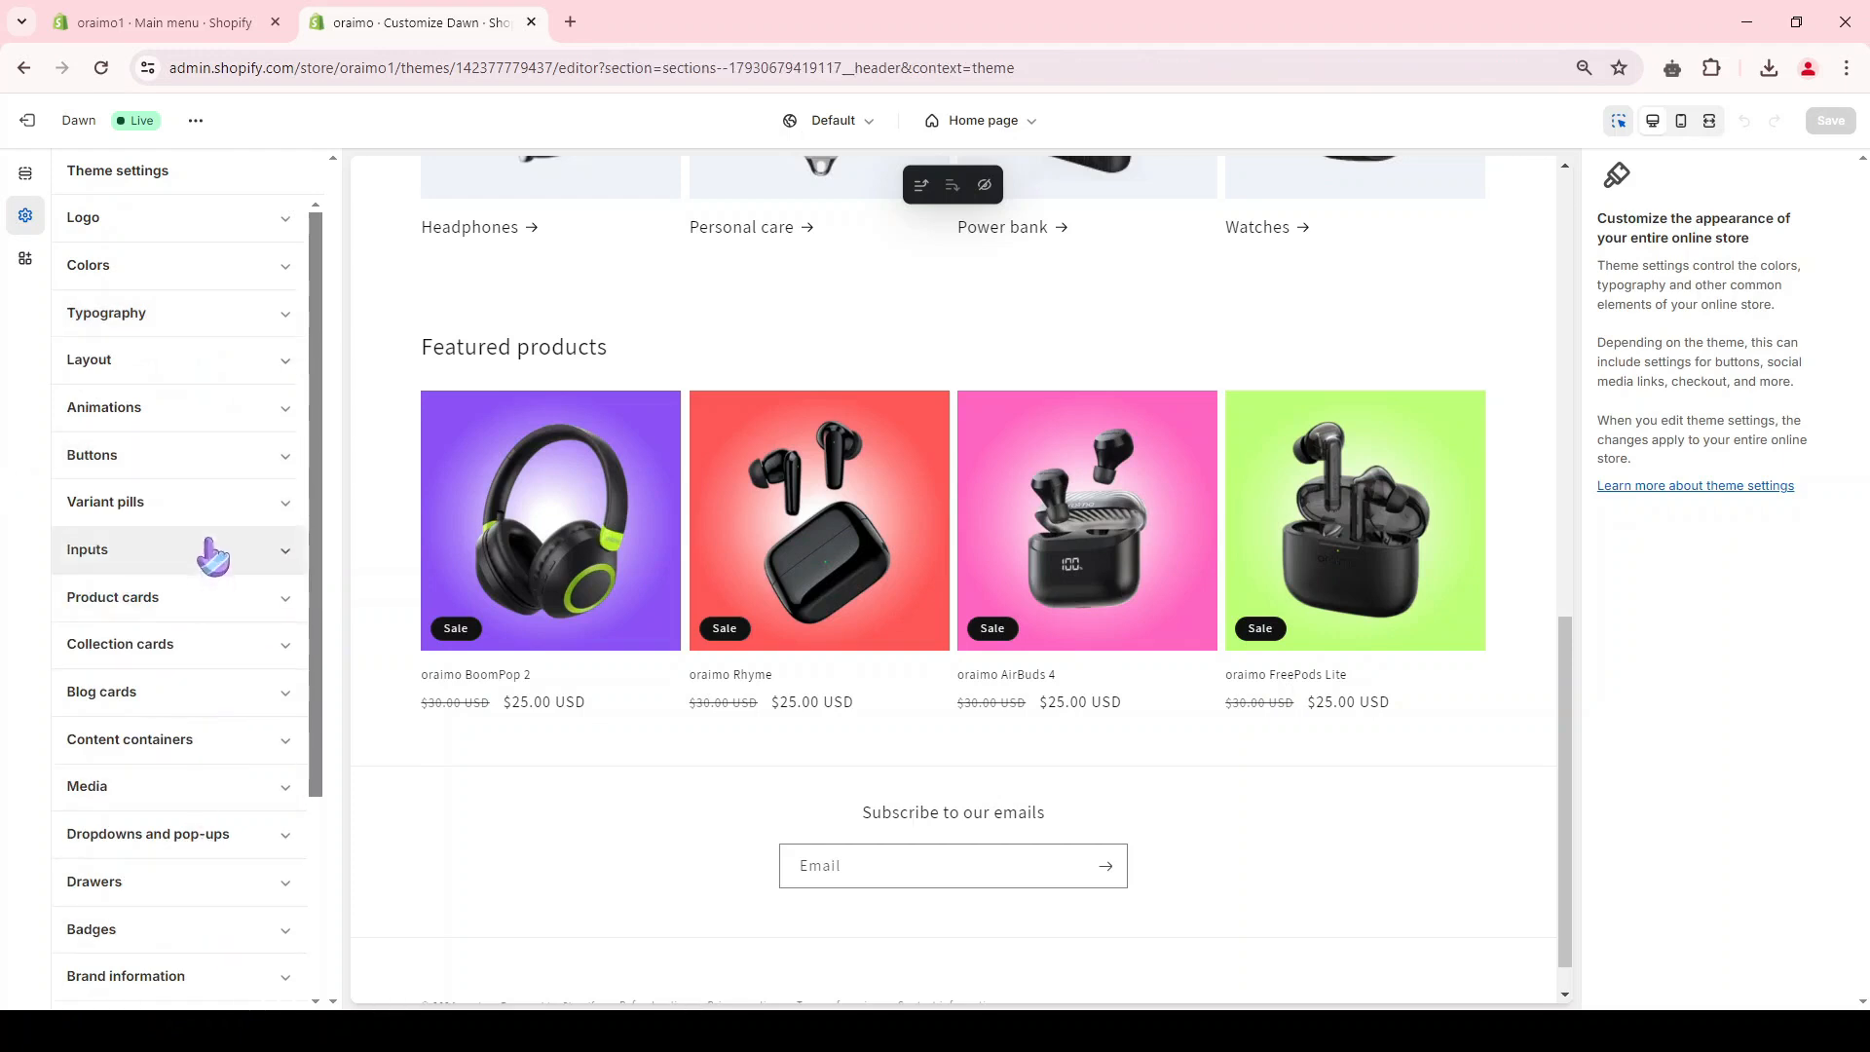
Step: View the live store in a new tab, and open the store admin's Domains settings to review the options for buying or connecting a domain
click(196, 120)
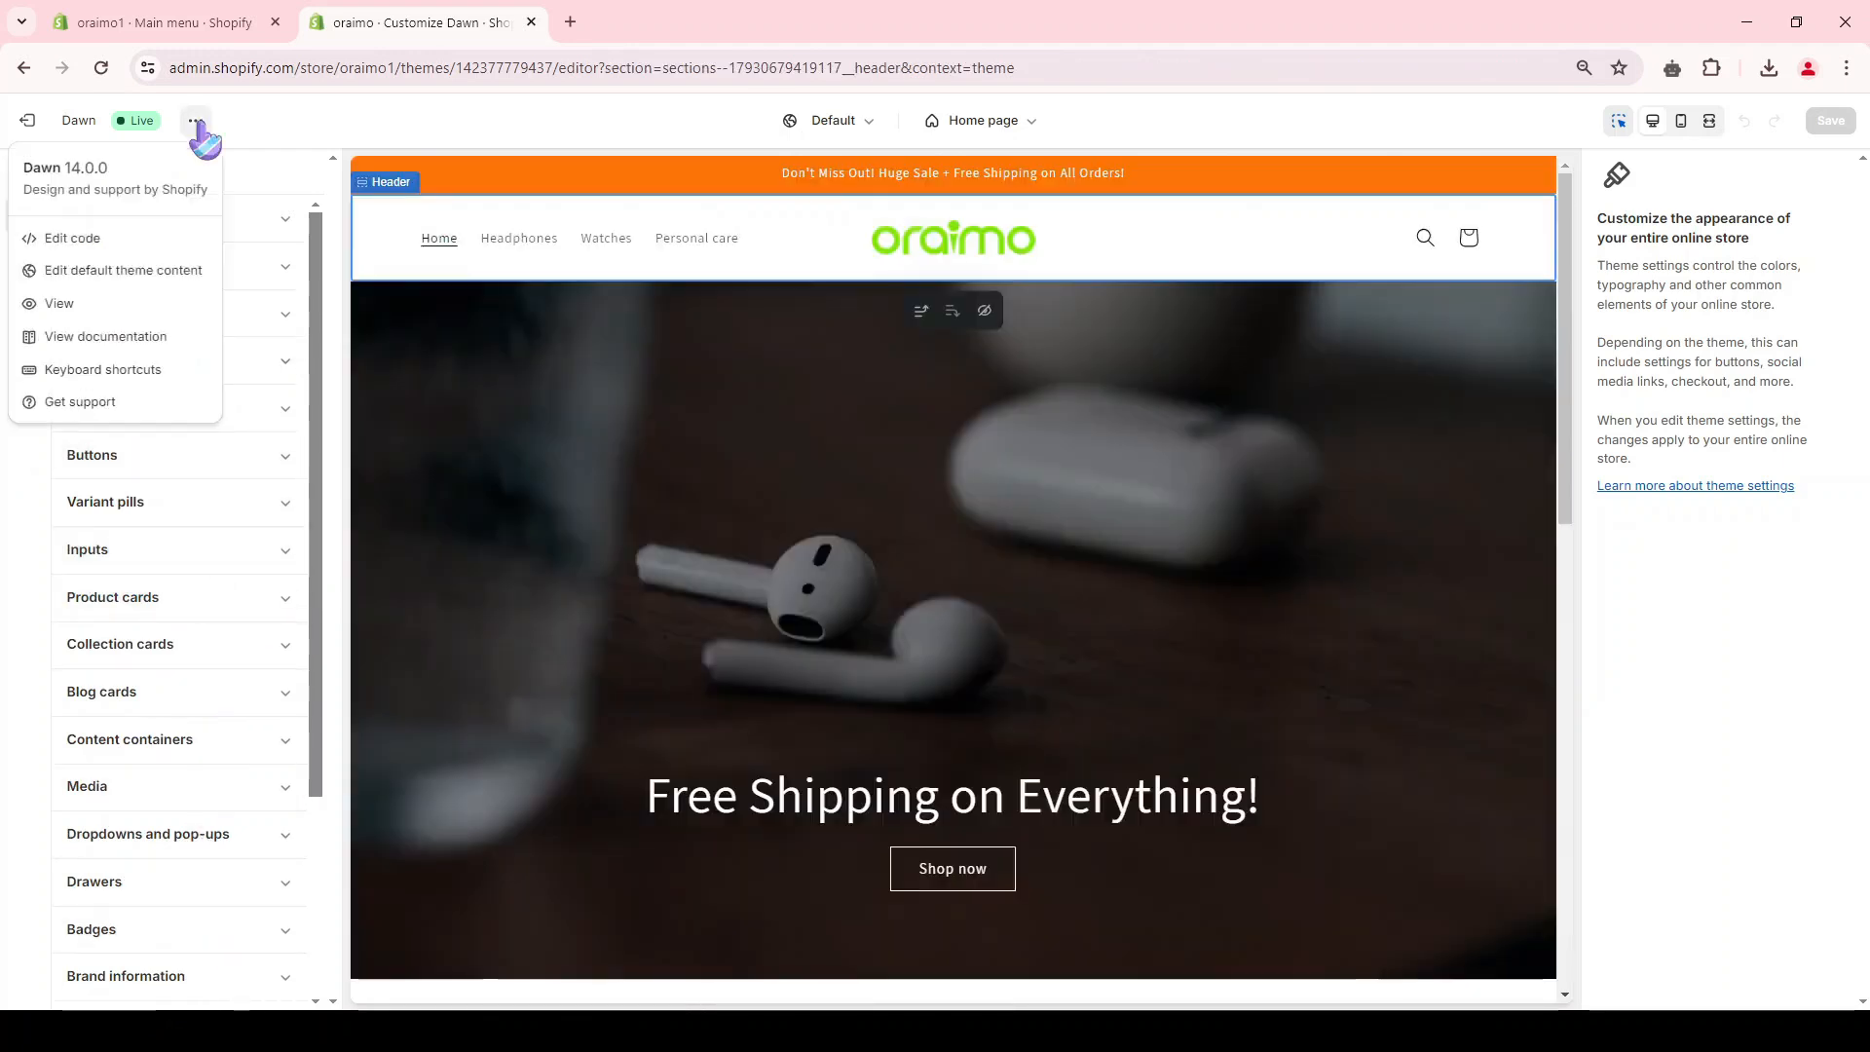
click(53, 307)
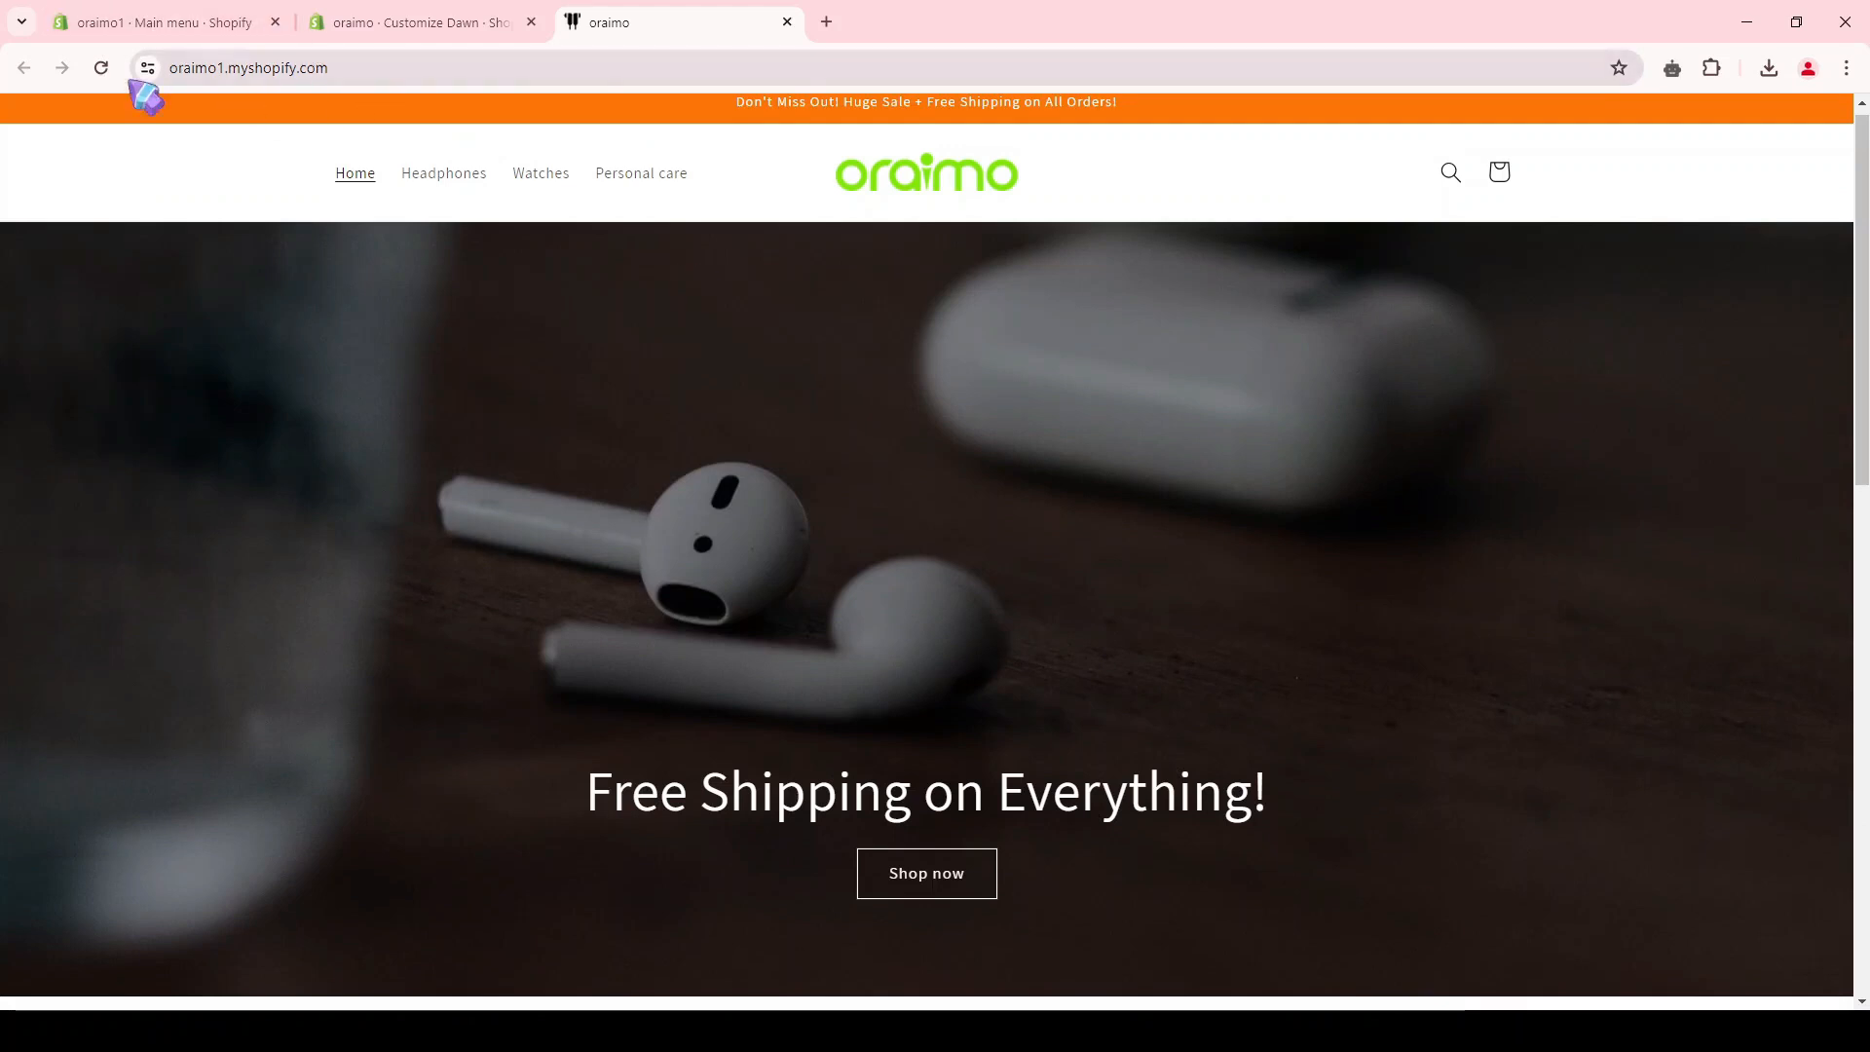
click(166, 22)
click(78, 979)
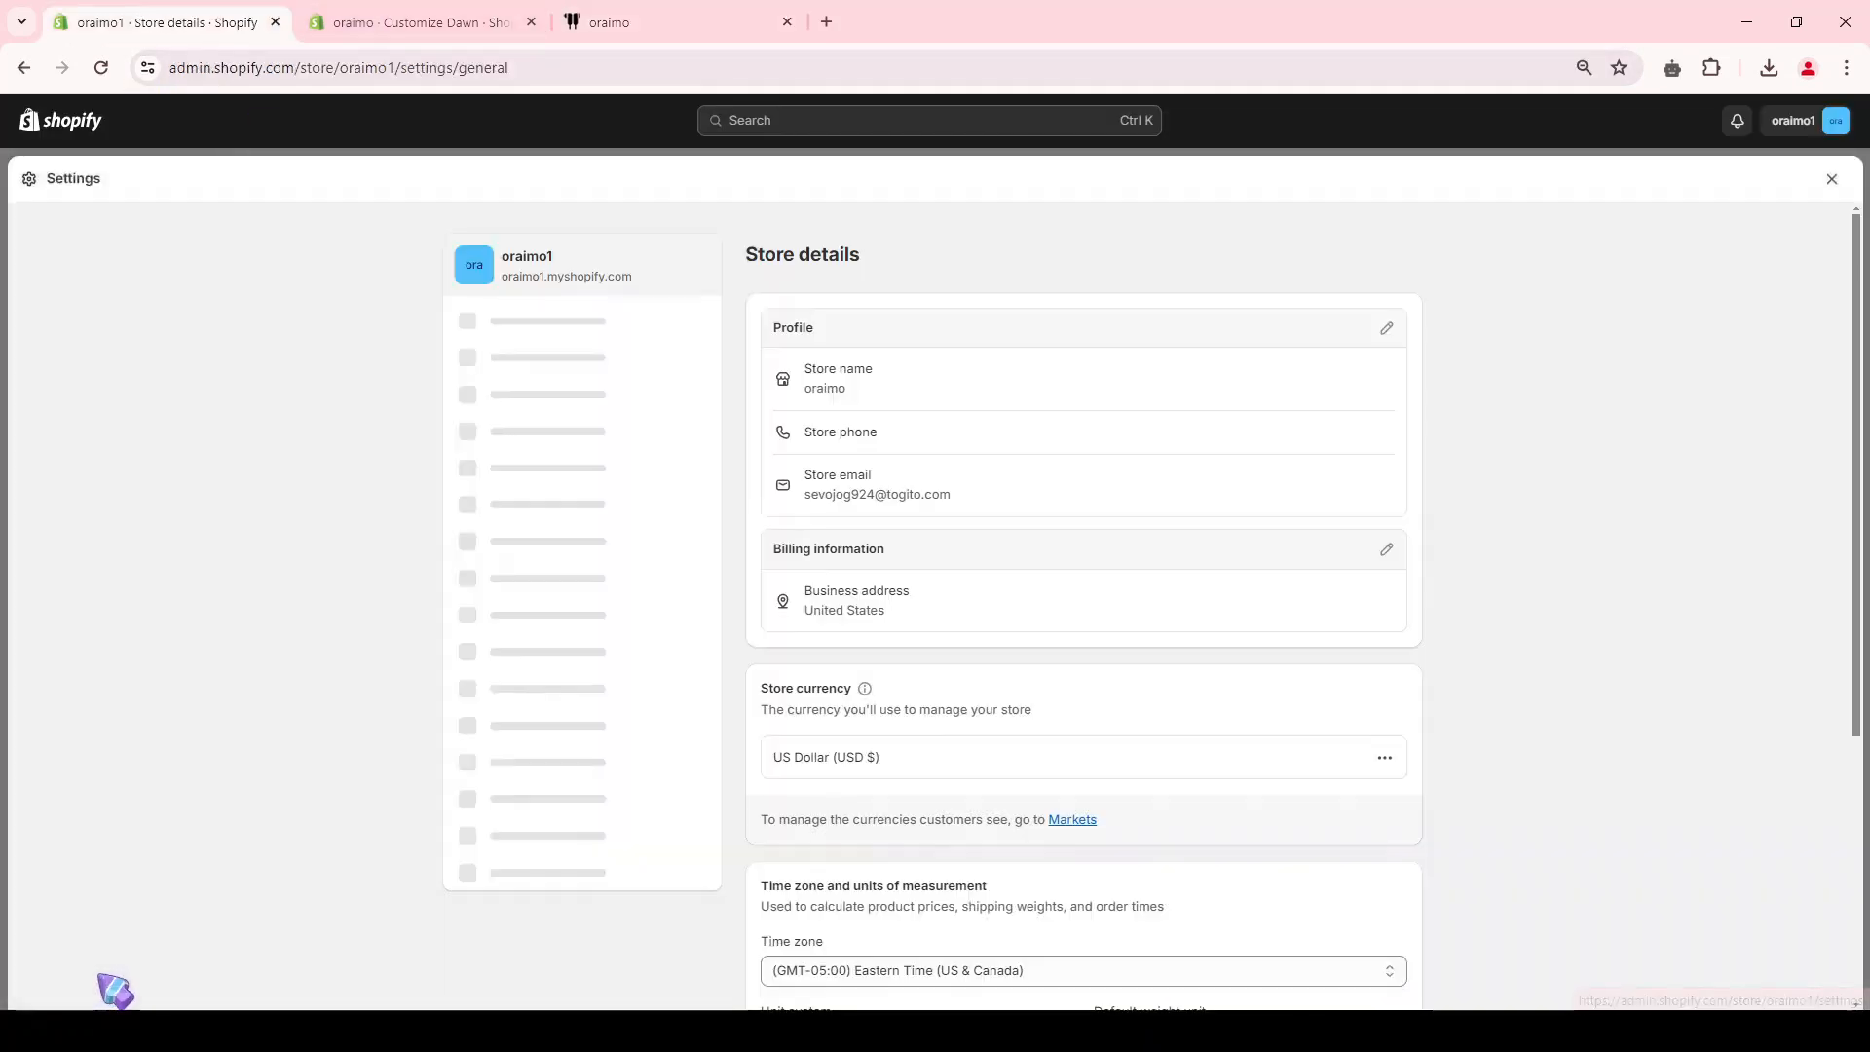
click(541, 725)
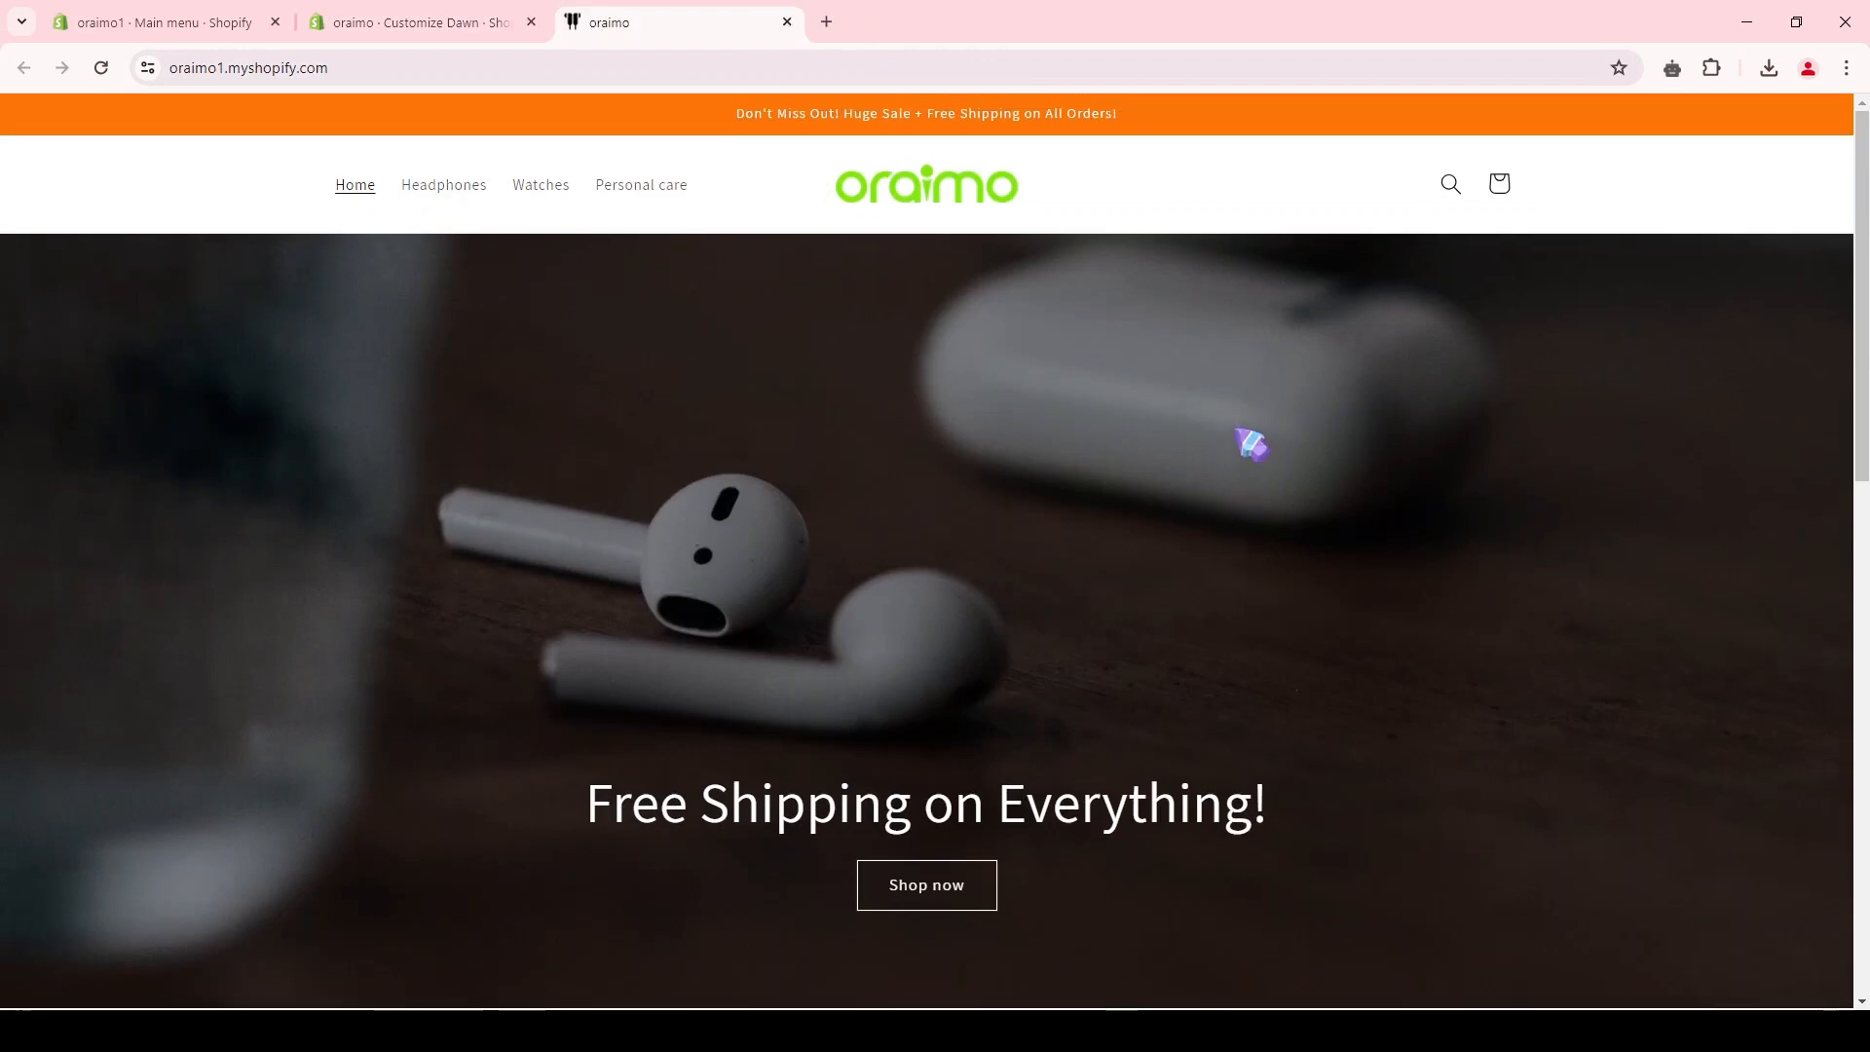
Step: Look over the collection list and featured products on the live storefront's home page
scroll(1244, 438, down, 4)
scroll(1276, 450, down, 4)
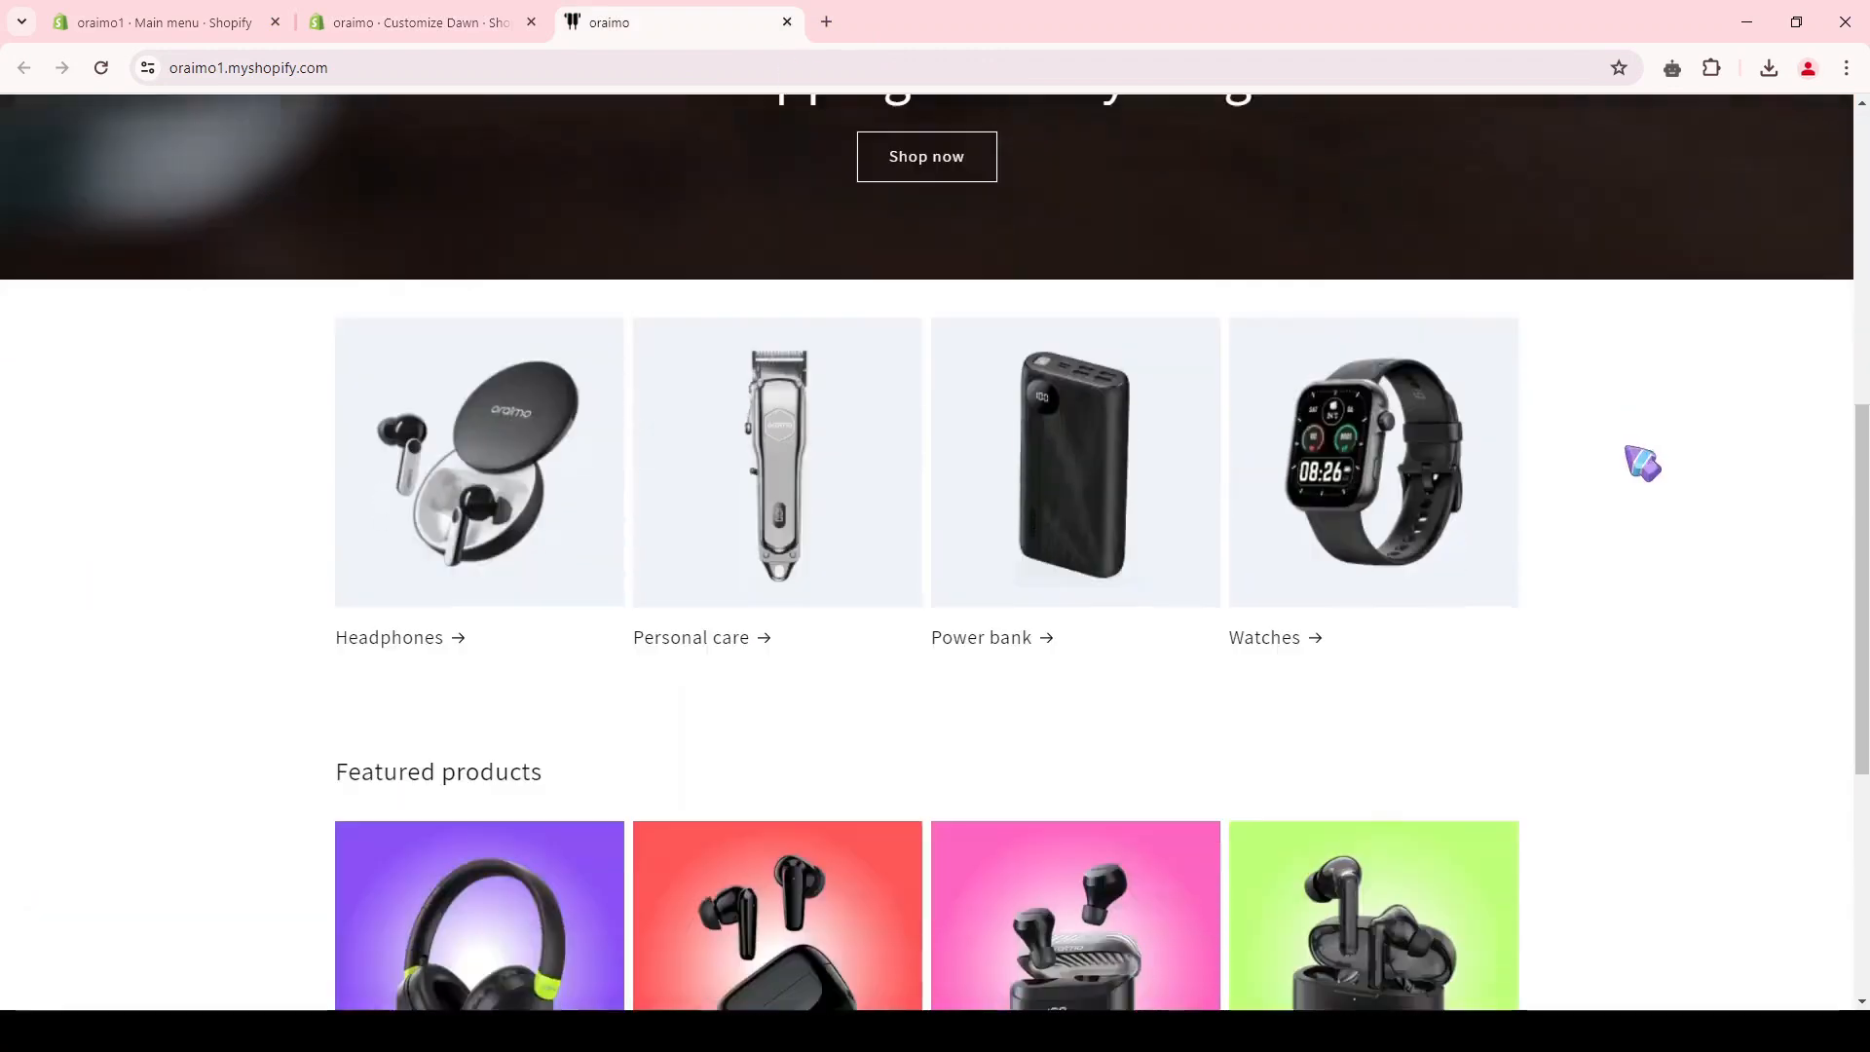
scroll(349, 384, down, 3)
scroll(1644, 576, up, 3)
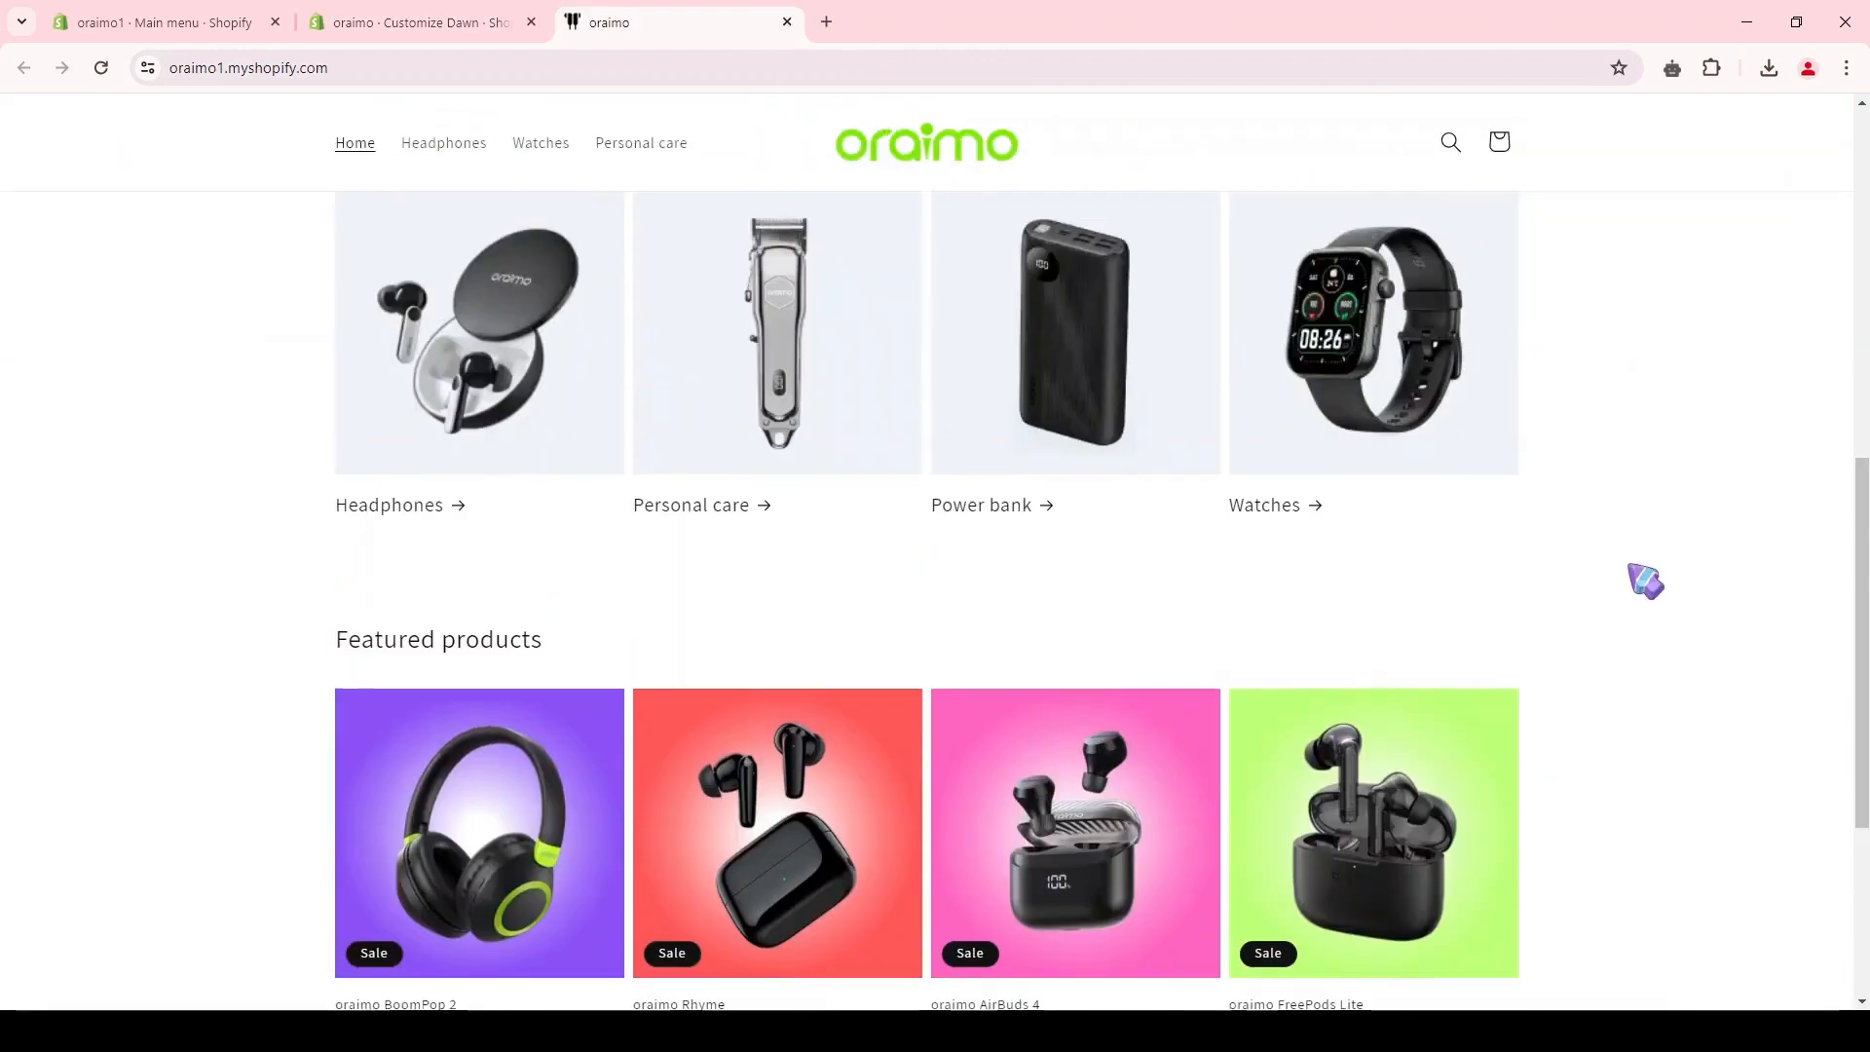